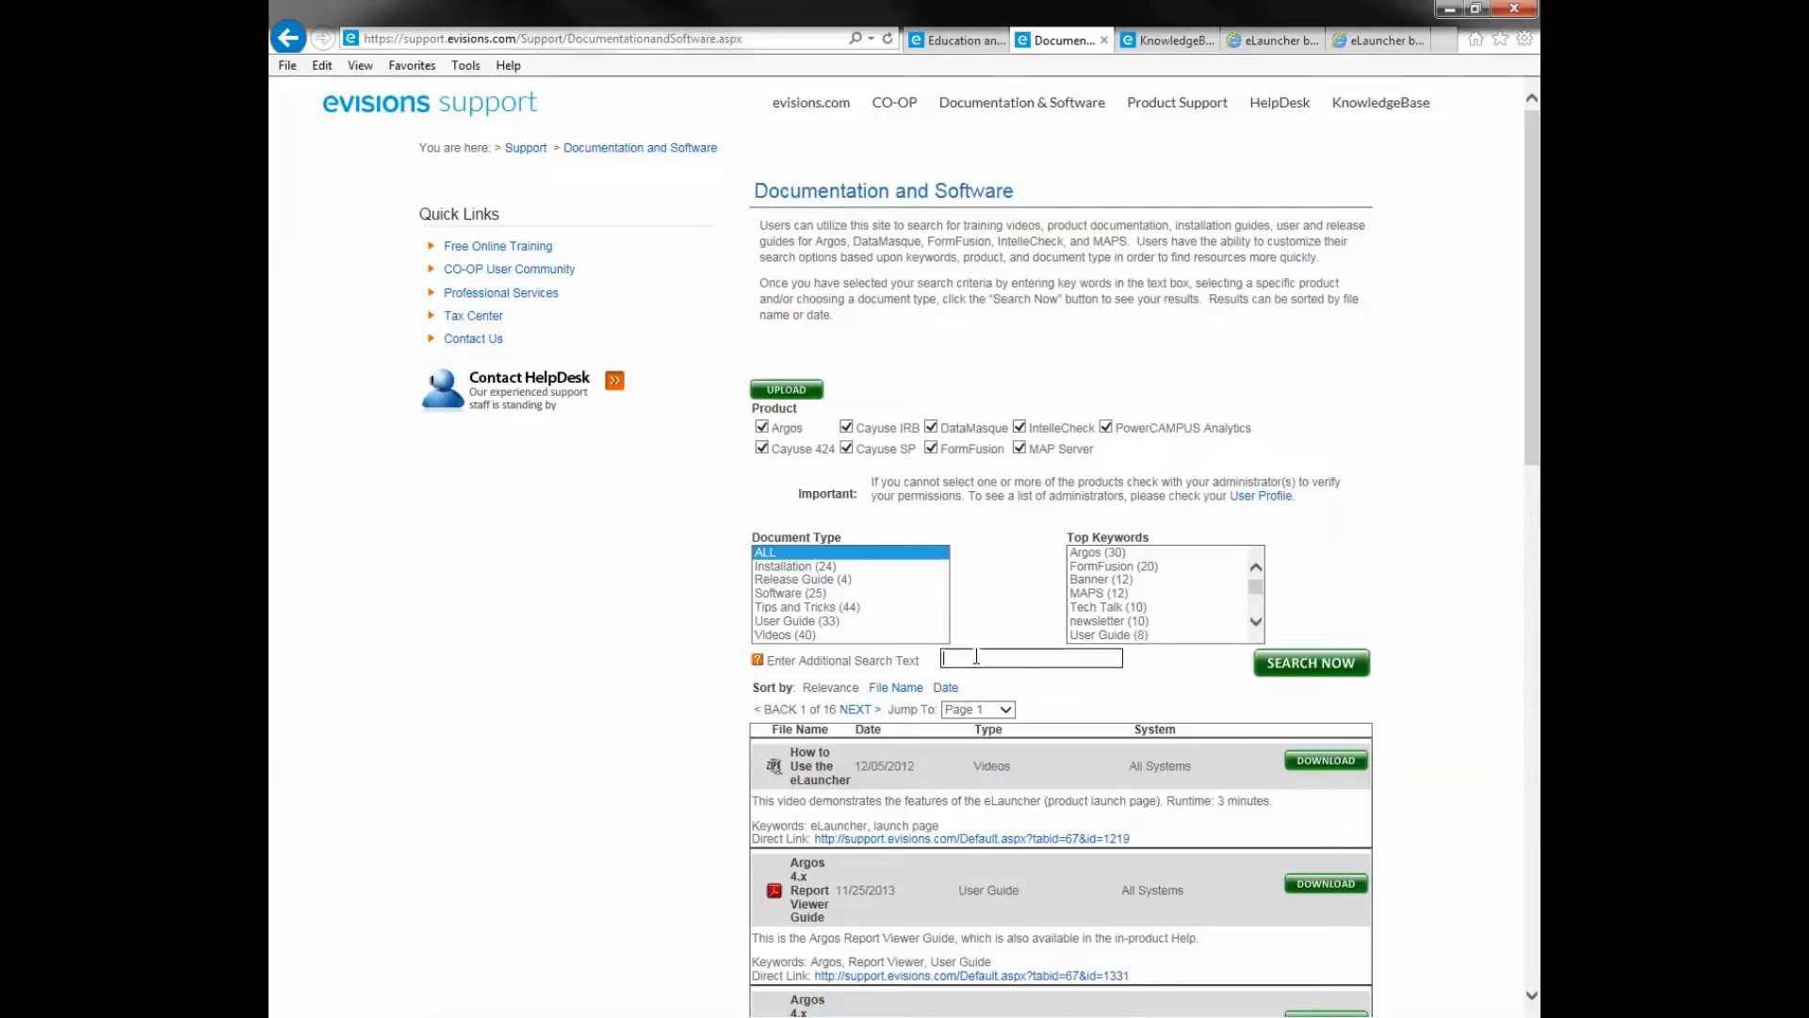
# - Search the Evisions Support documentation for 'MAPS setup' to list the MAPS Setup installer first
pyautogui.write('maps')
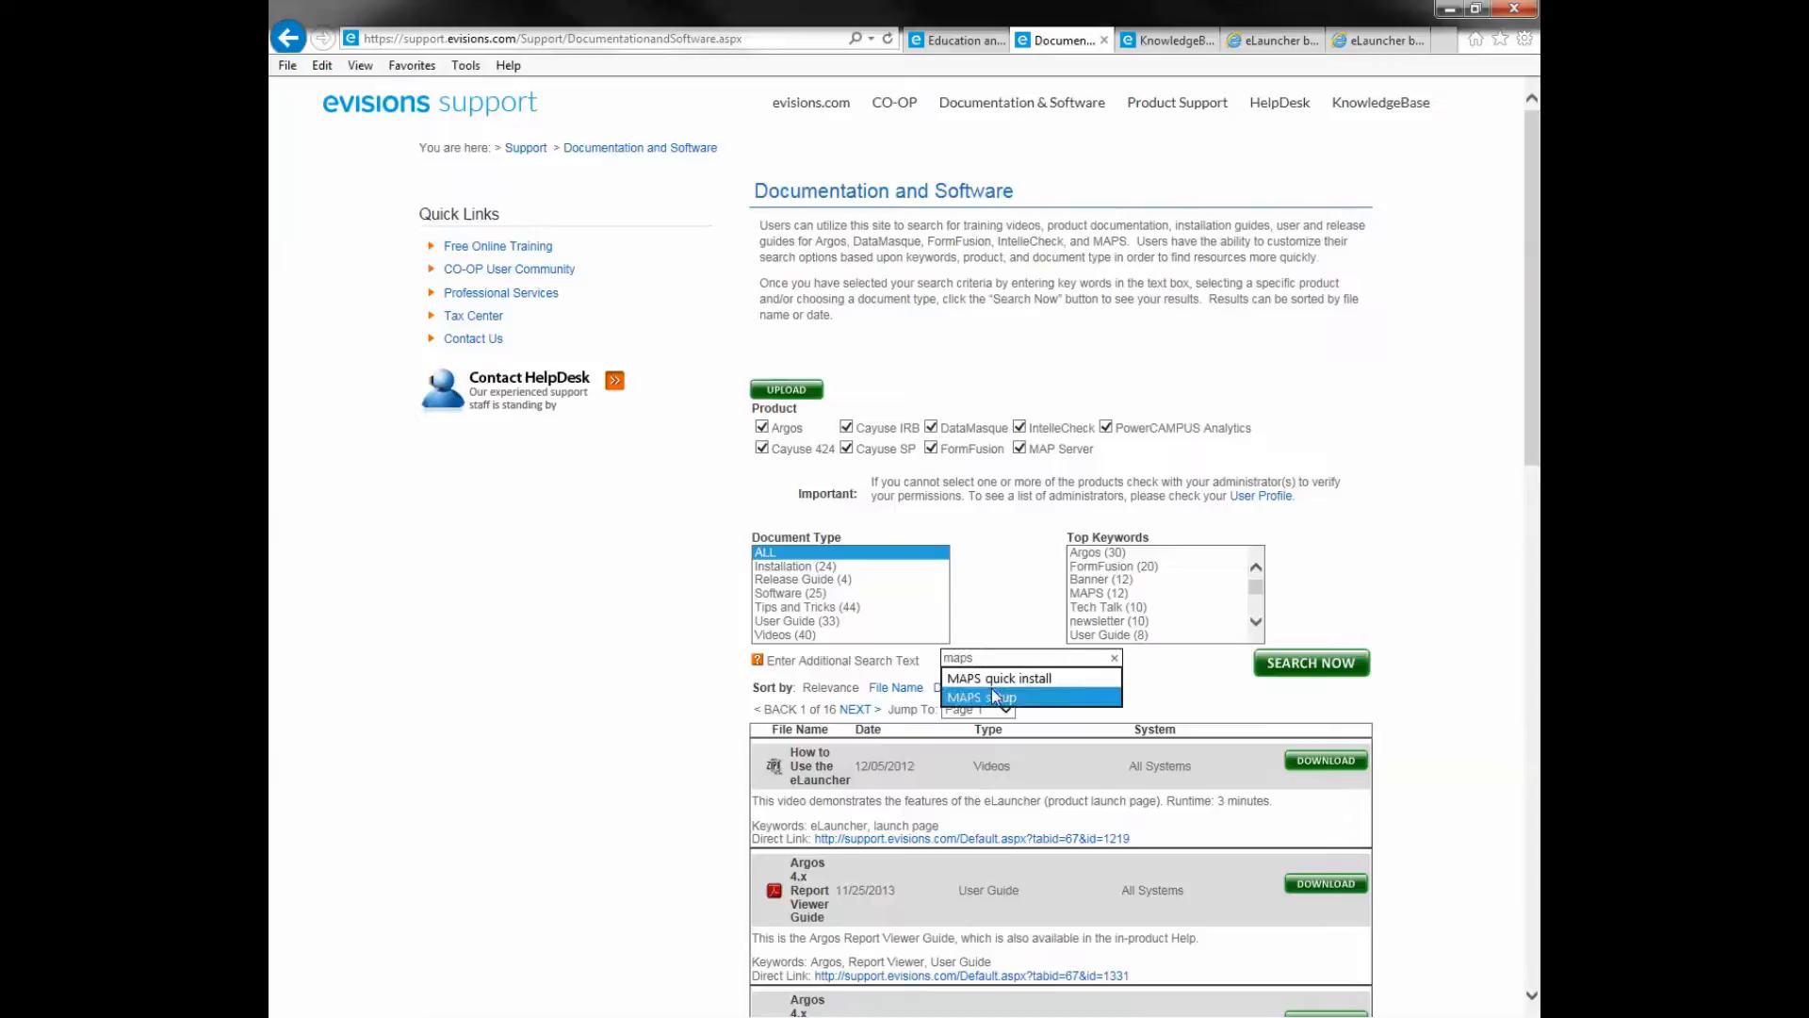
pyautogui.click(995, 696)
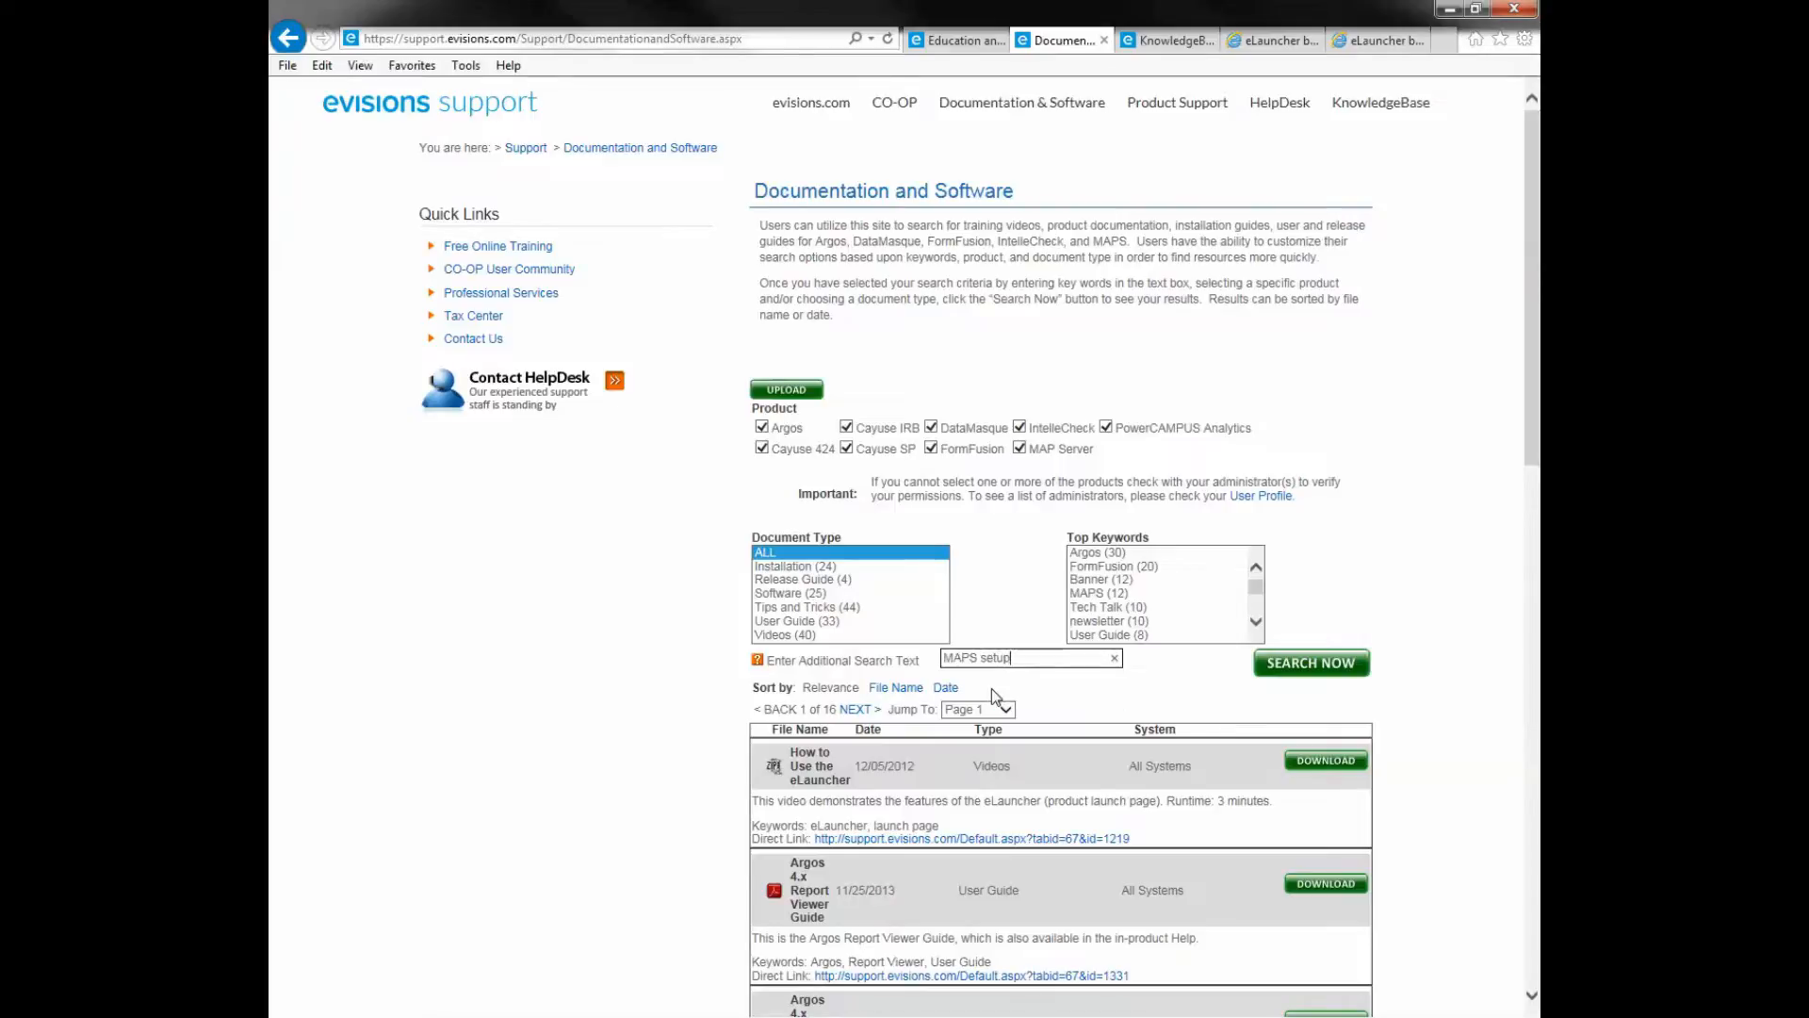
pyautogui.click(1301, 663)
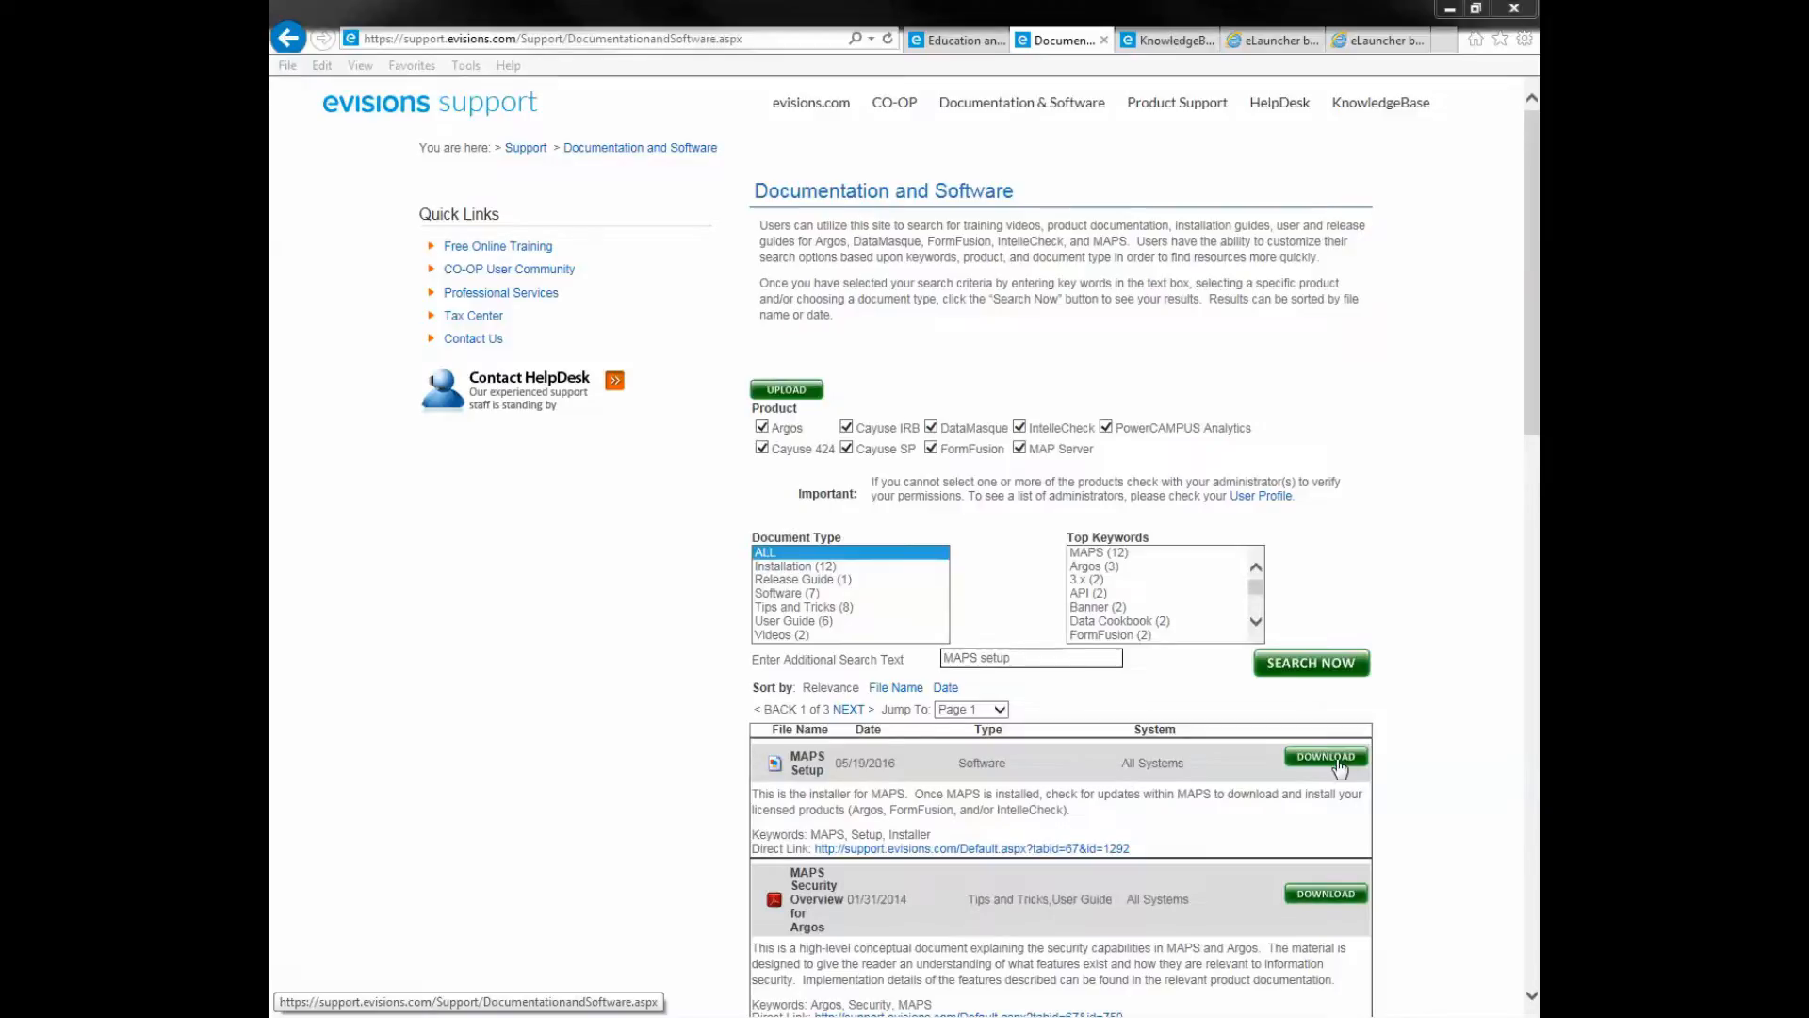
pyautogui.click(1029, 658)
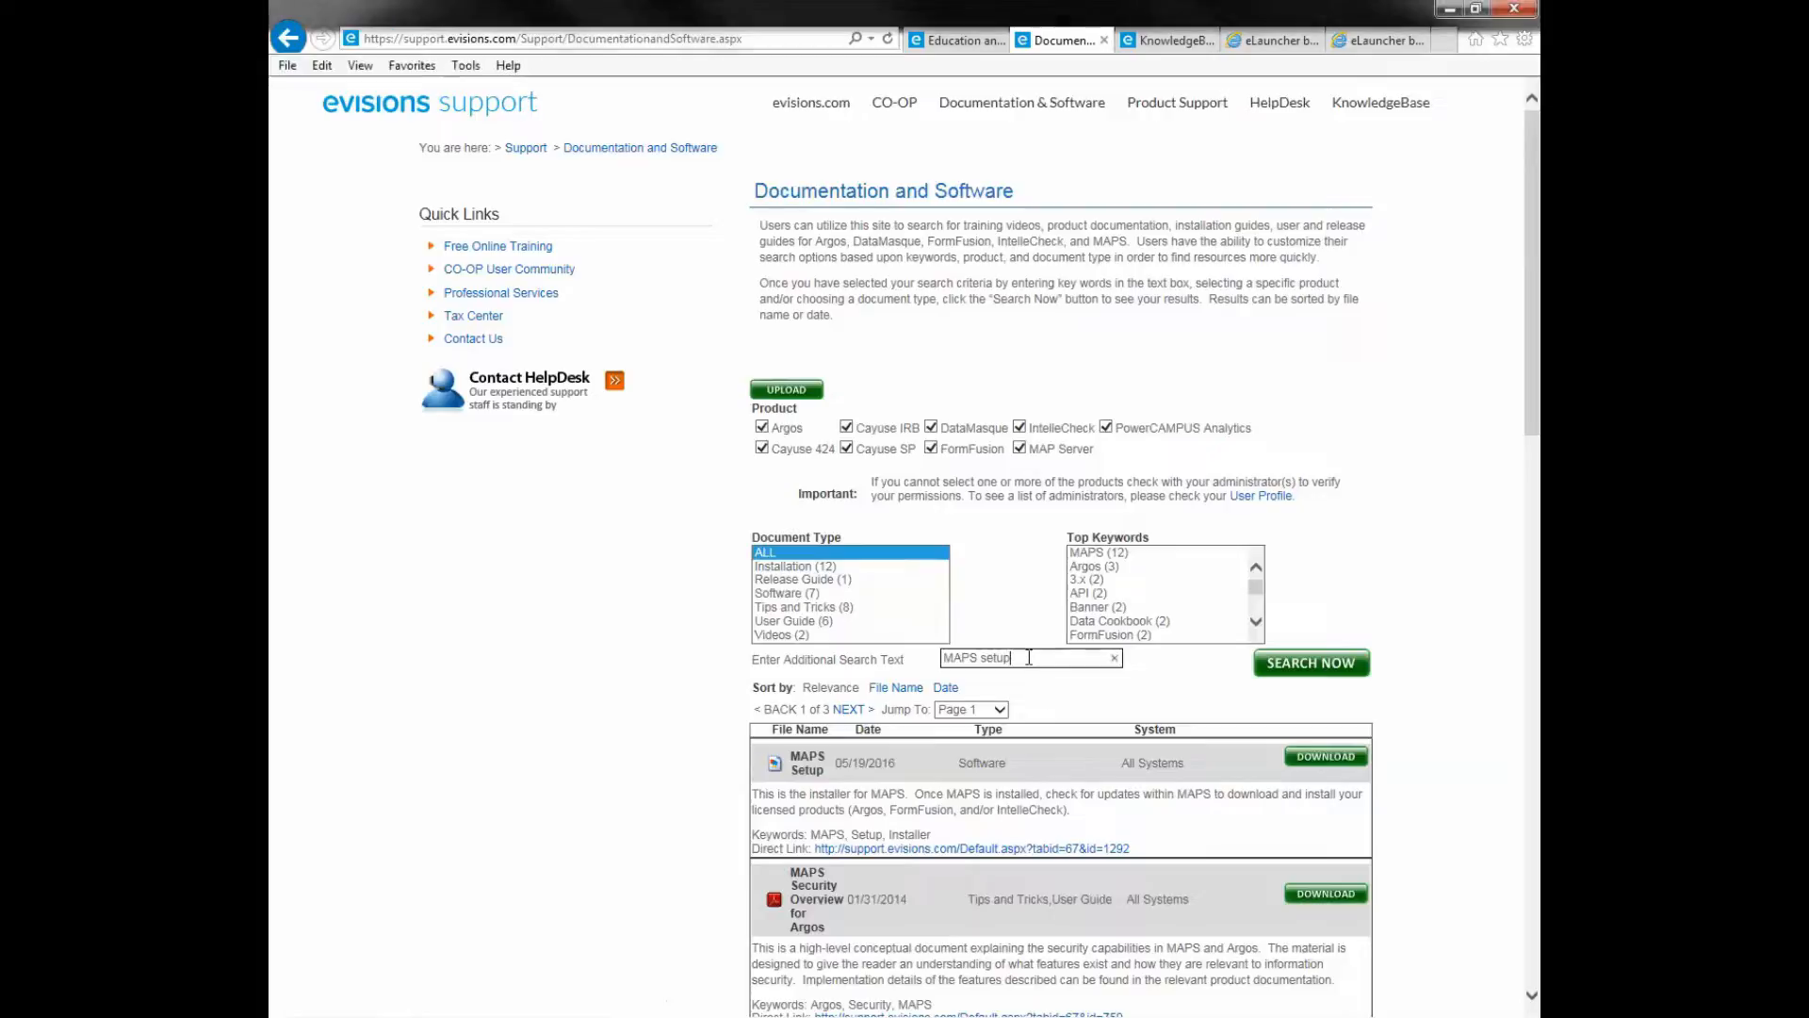
# - Search 'MAPS quick install' limited to Installation documents, then switch to the eLauncher page
pyautogui.press('BackSpace')
pyautogui.press('BackSpace')
pyautogui.press('BackSpace')
pyautogui.press('BackSpace')
pyautogui.press('BackSpace')
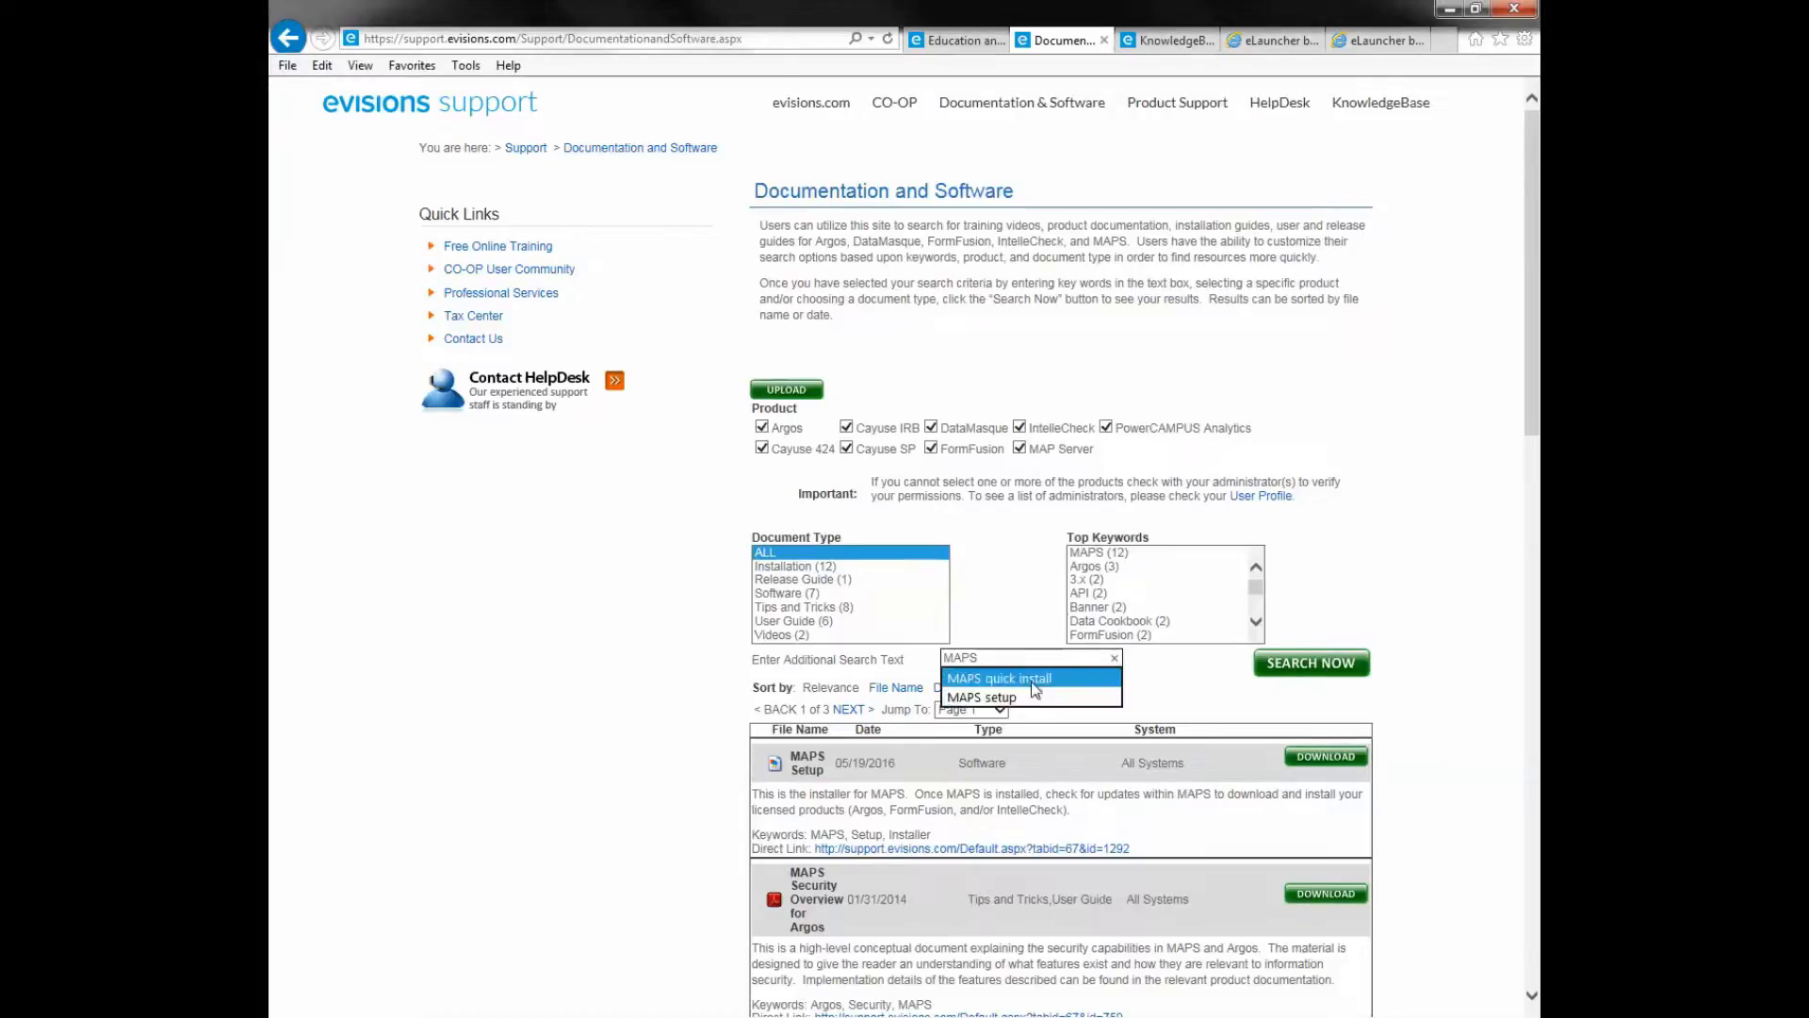
pyautogui.click(1034, 678)
pyautogui.click(794, 565)
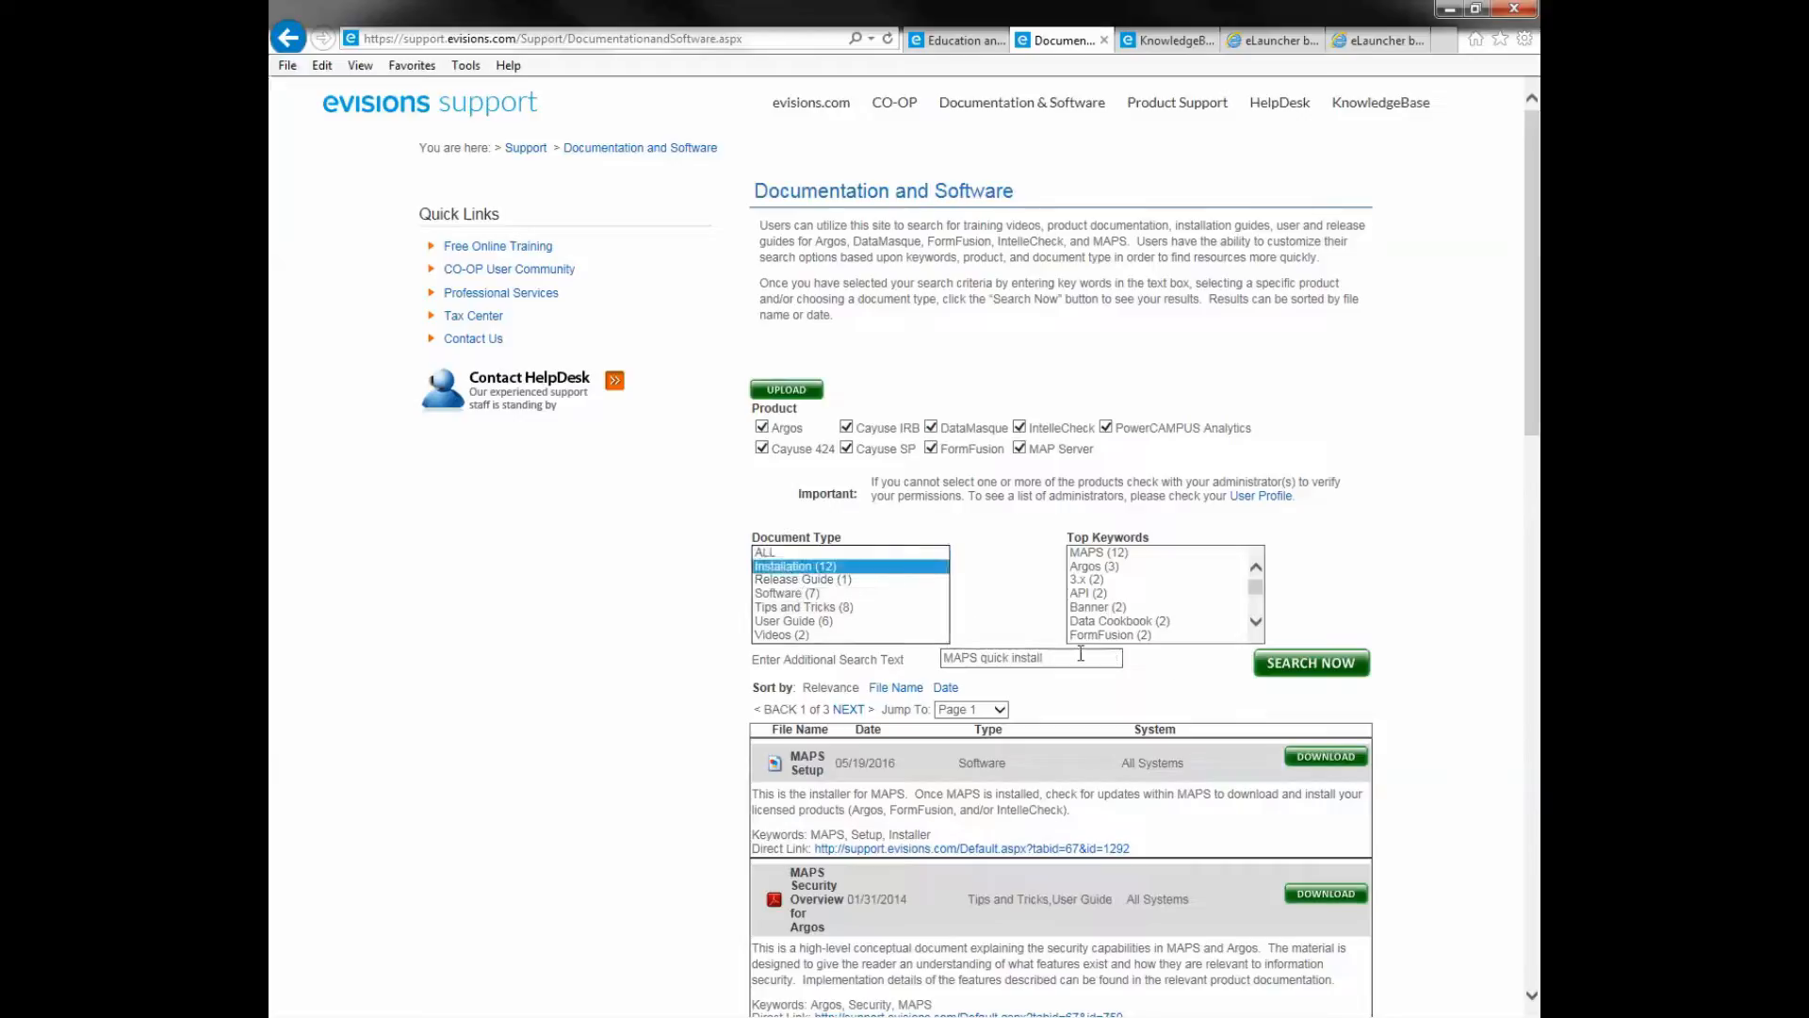
pyautogui.click(1292, 667)
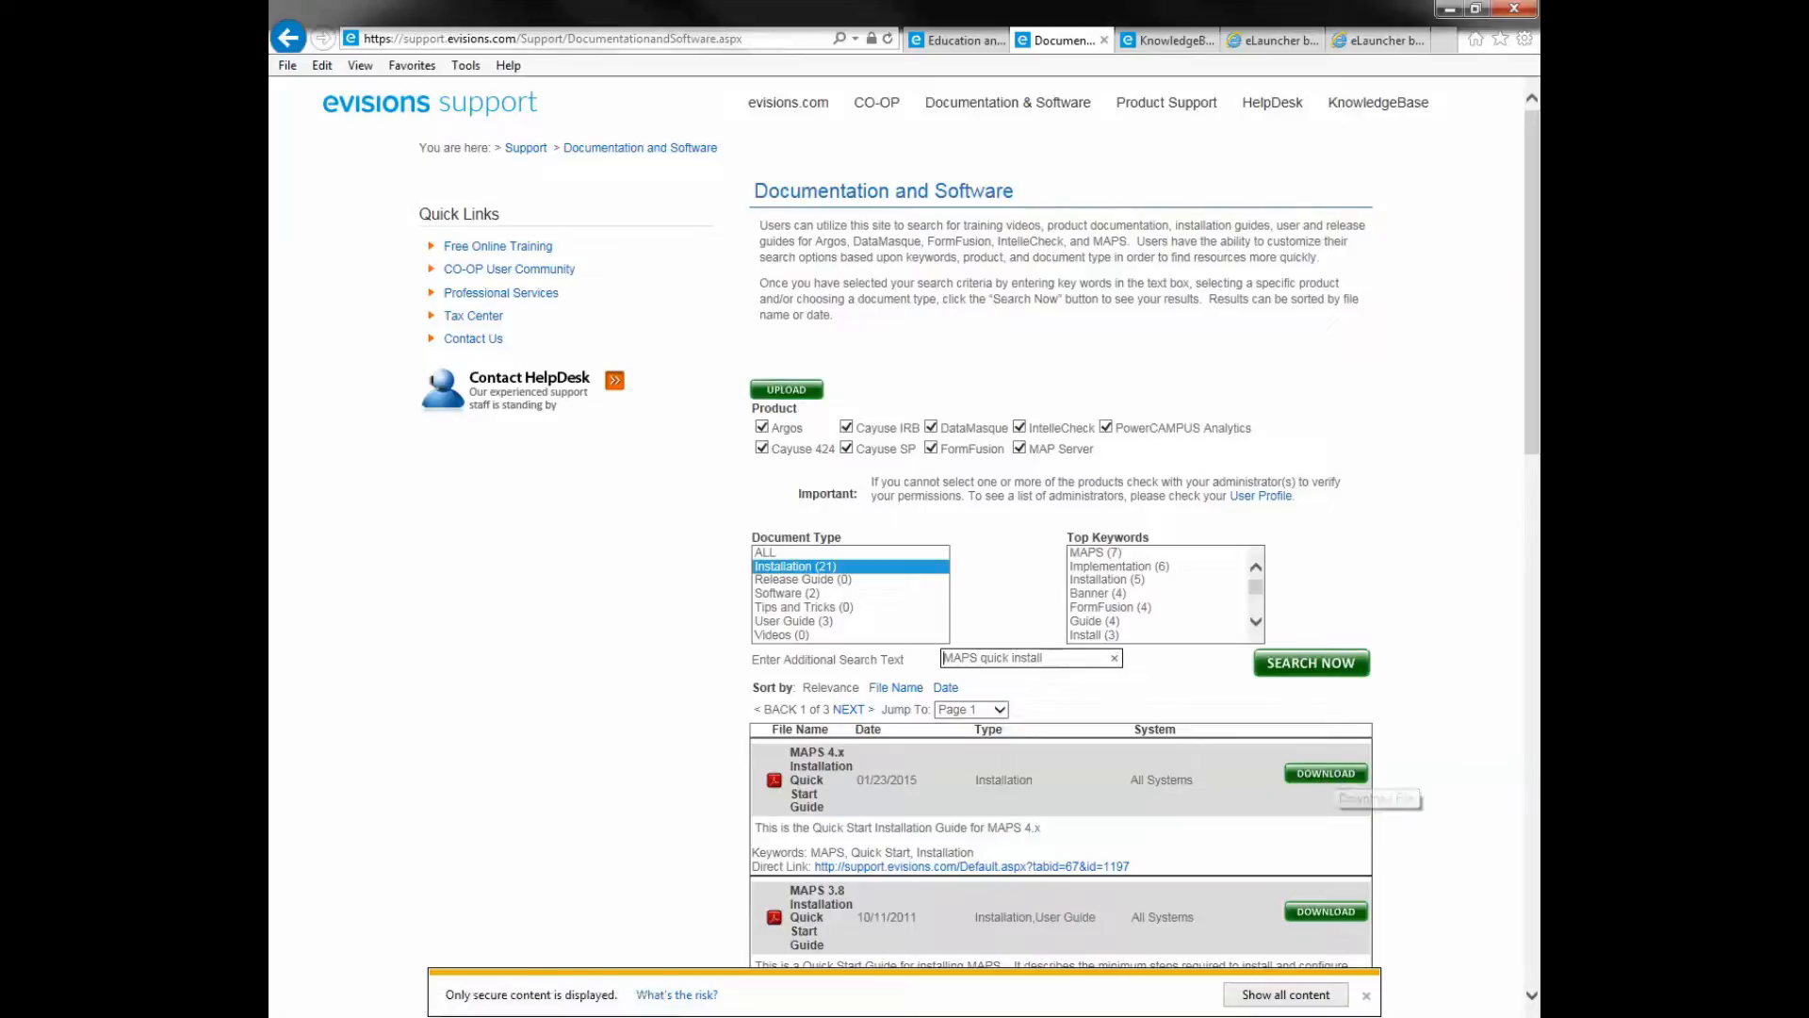
pyautogui.click(1272, 41)
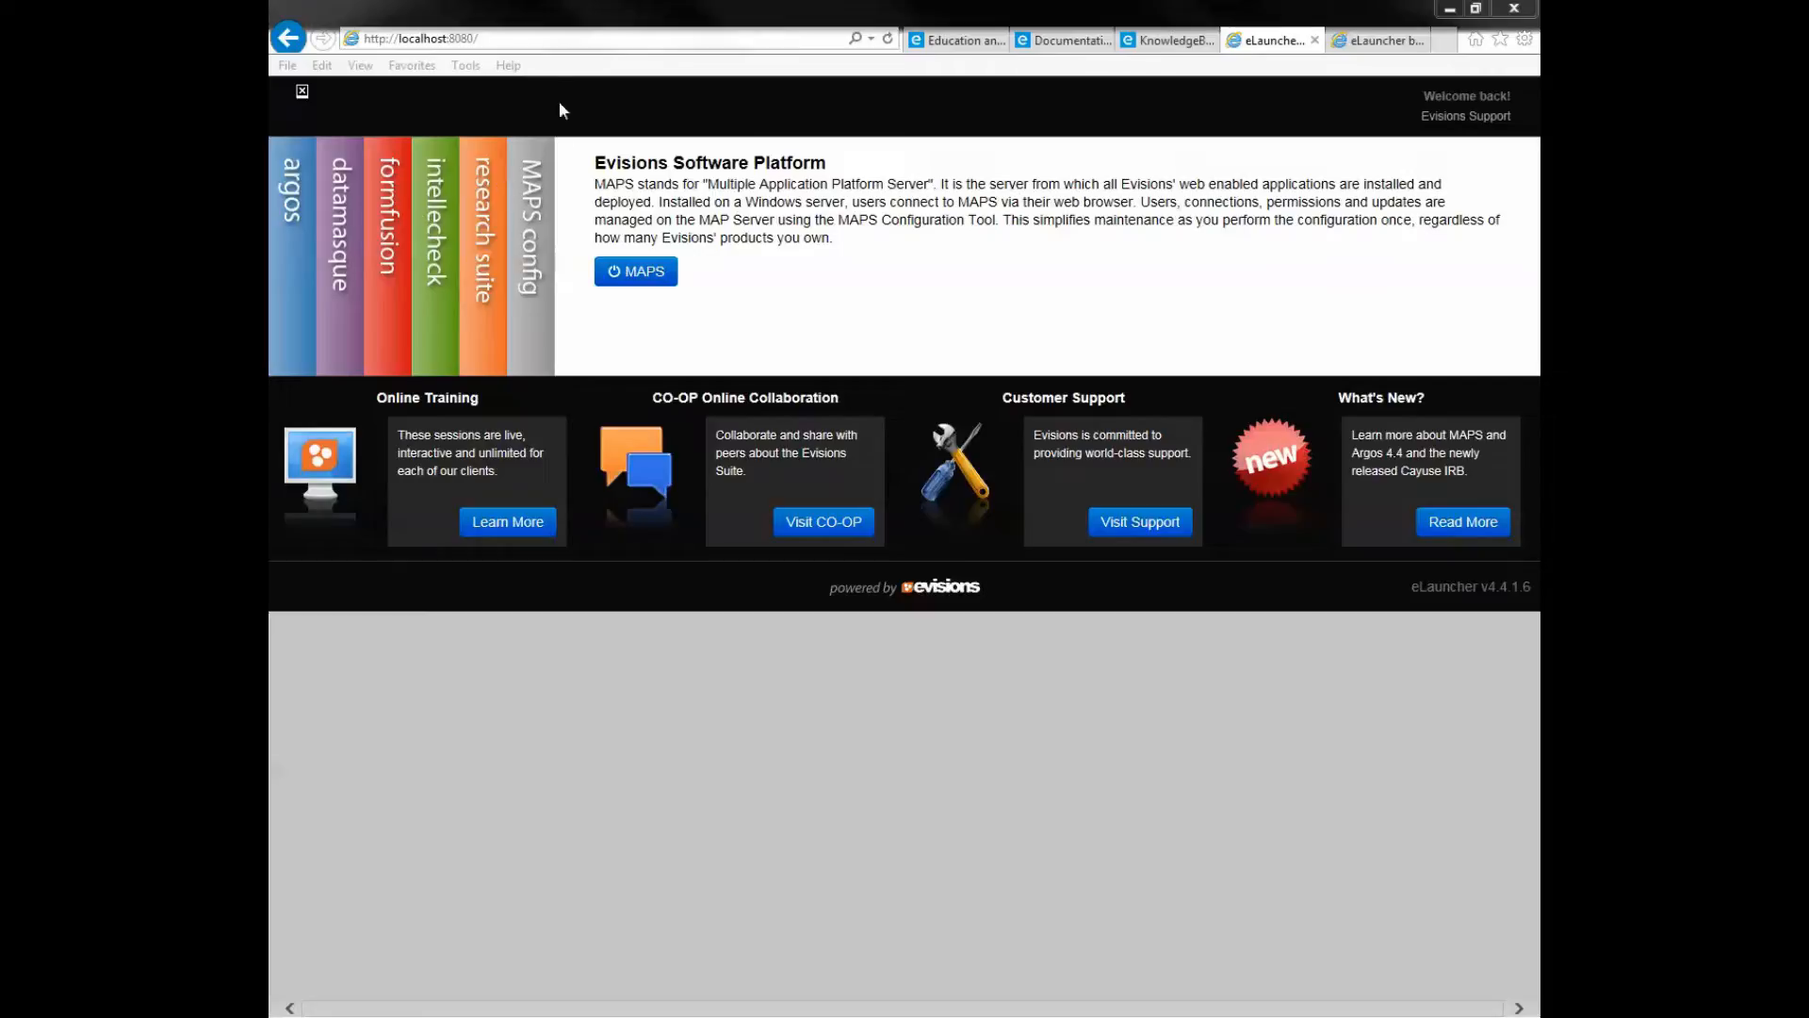
# - Point the address bar at the trng.evisions.com server and enter the administrator's sign-in credentials
pyautogui.click(543, 36)
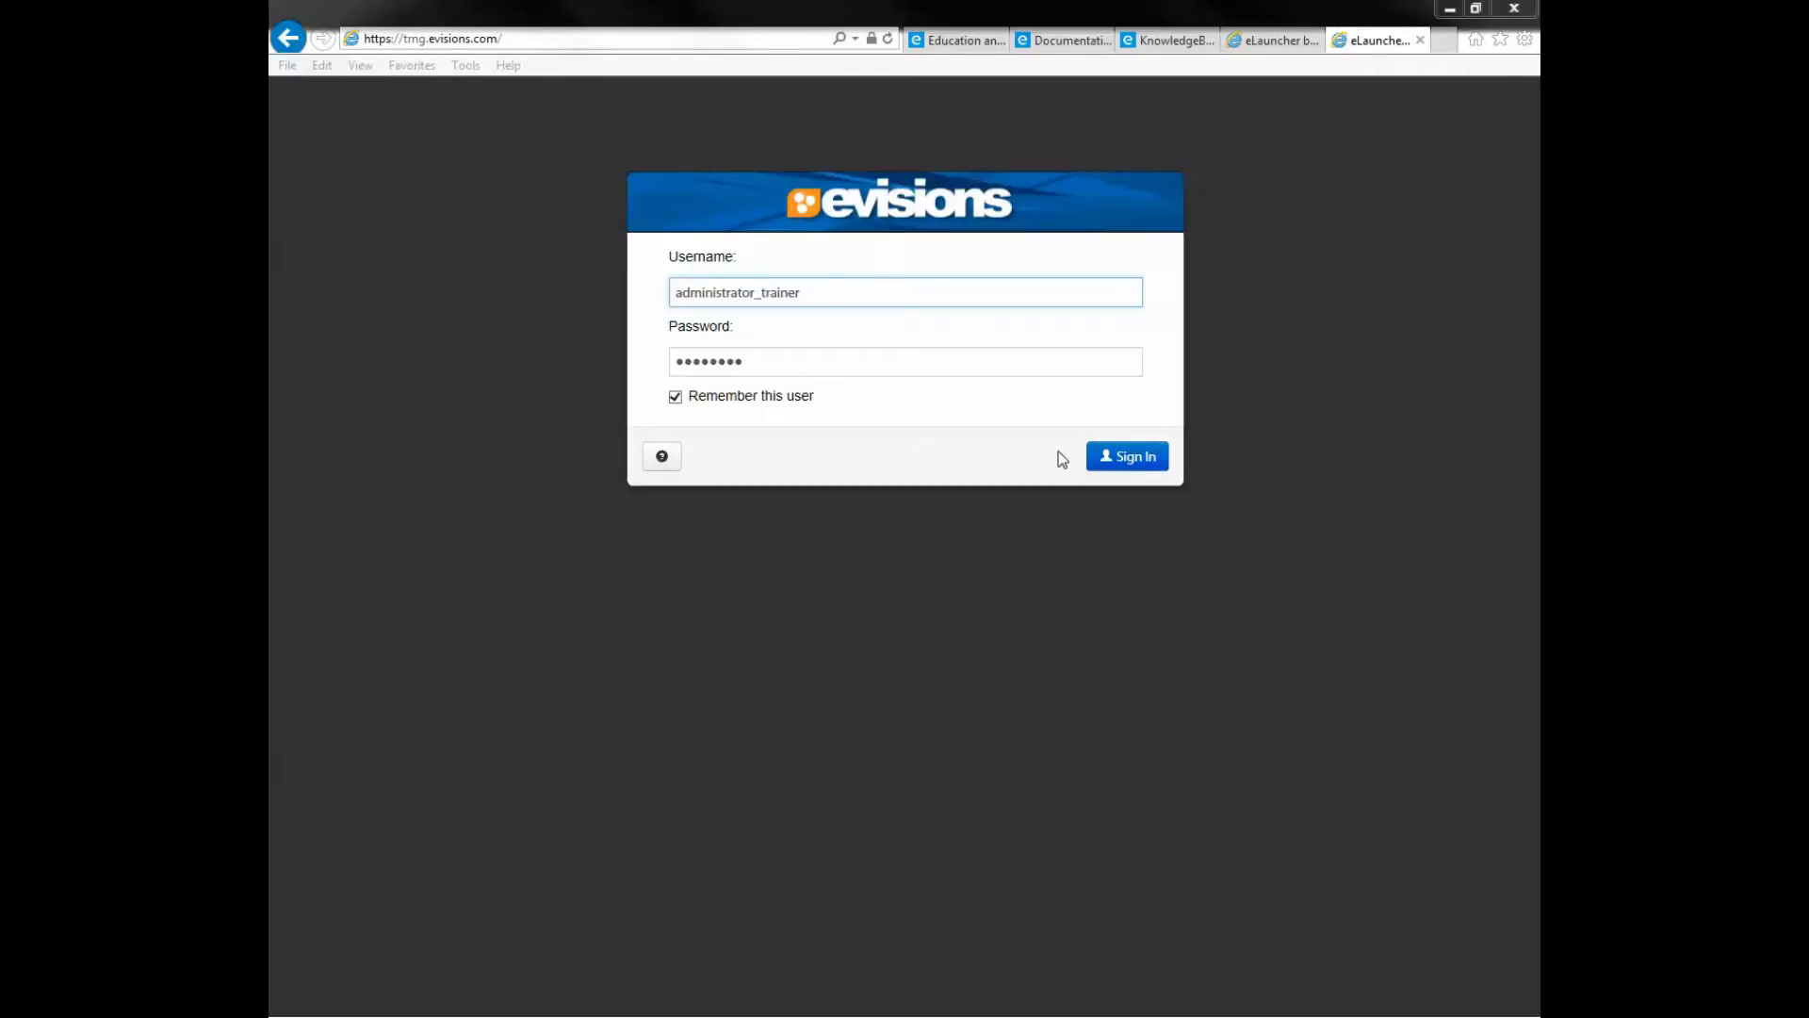
# - Sign in to trng.evisions.com eLauncher, launch MAPS and log in to MAP Server Configuration
pyautogui.click(1144, 462)
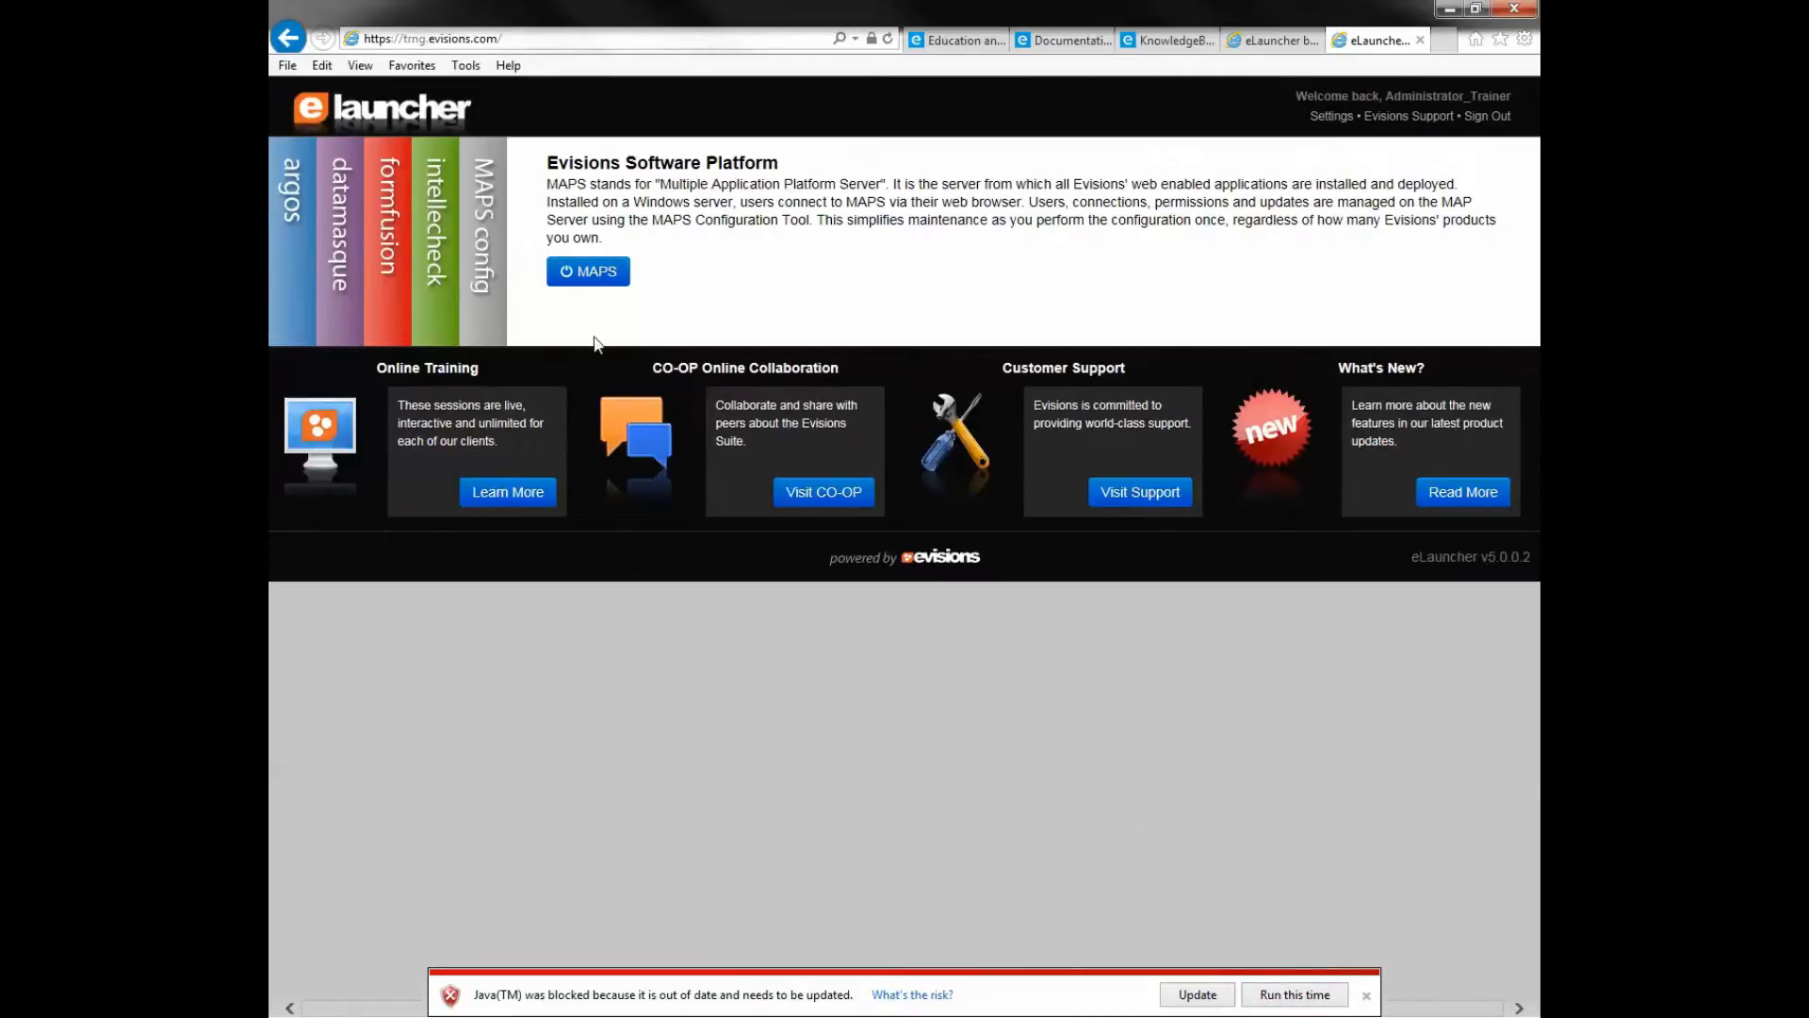
pyautogui.click(594, 273)
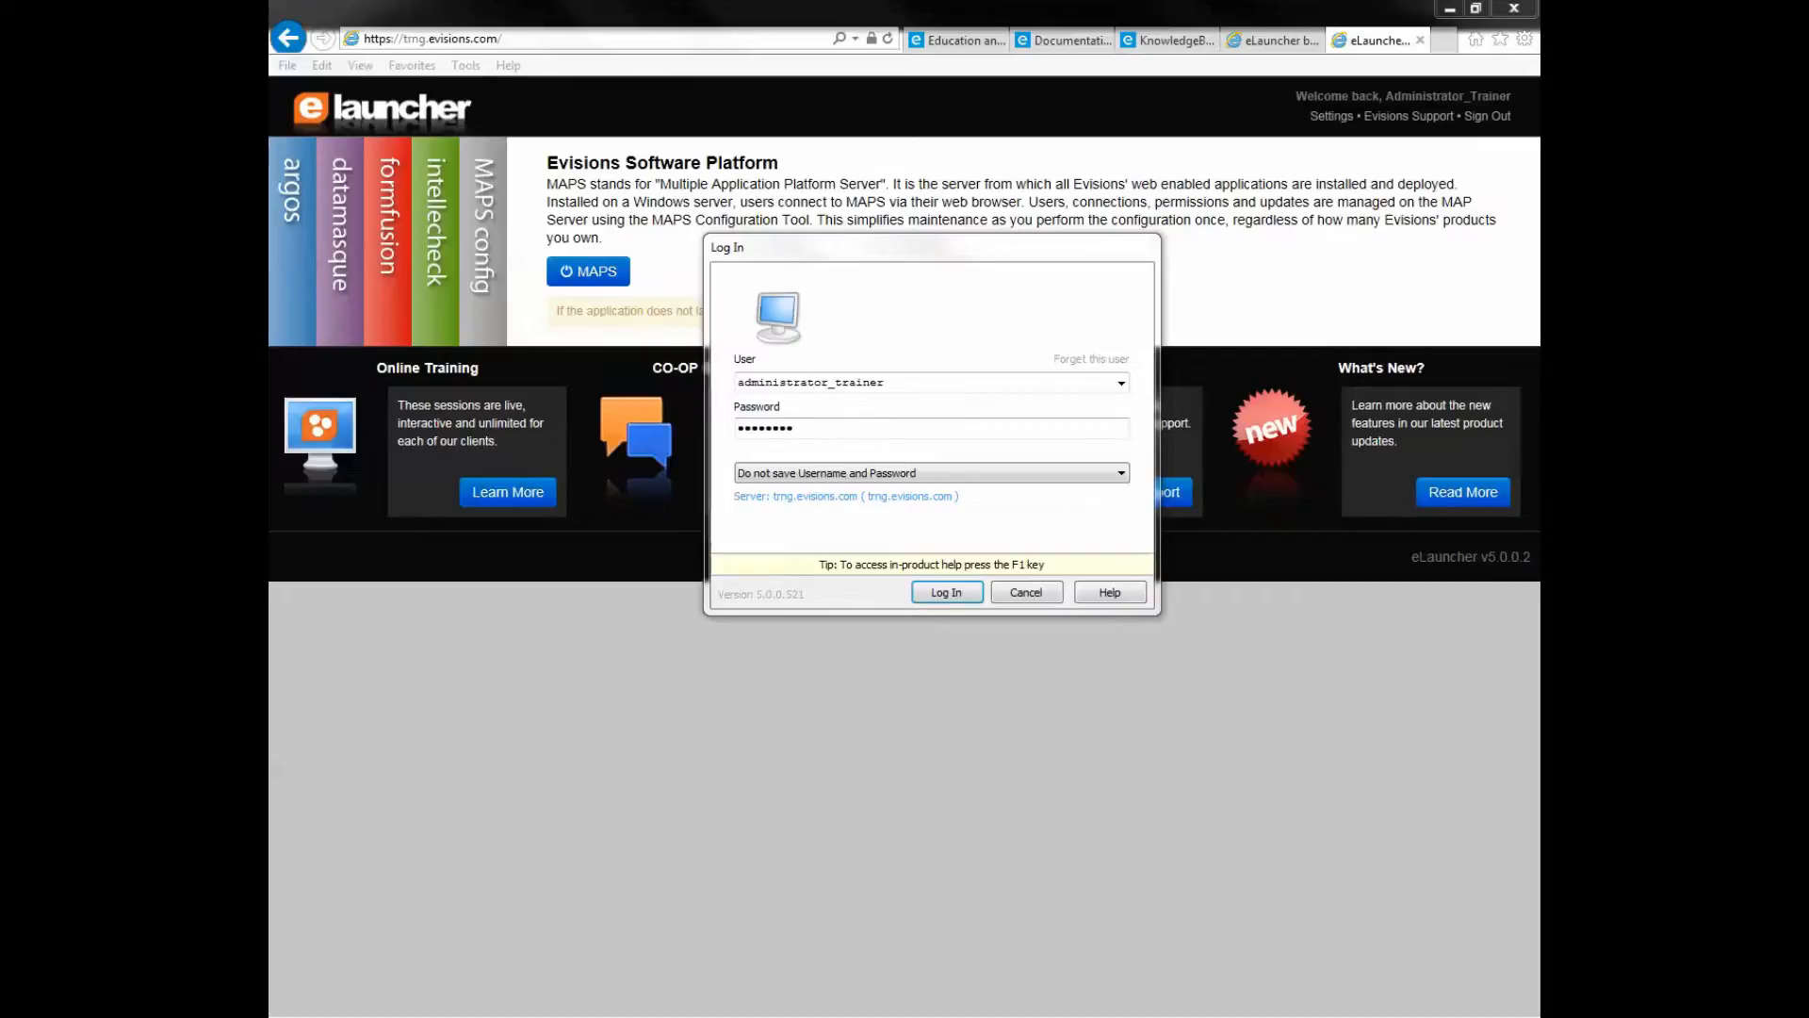
pyautogui.click(961, 593)
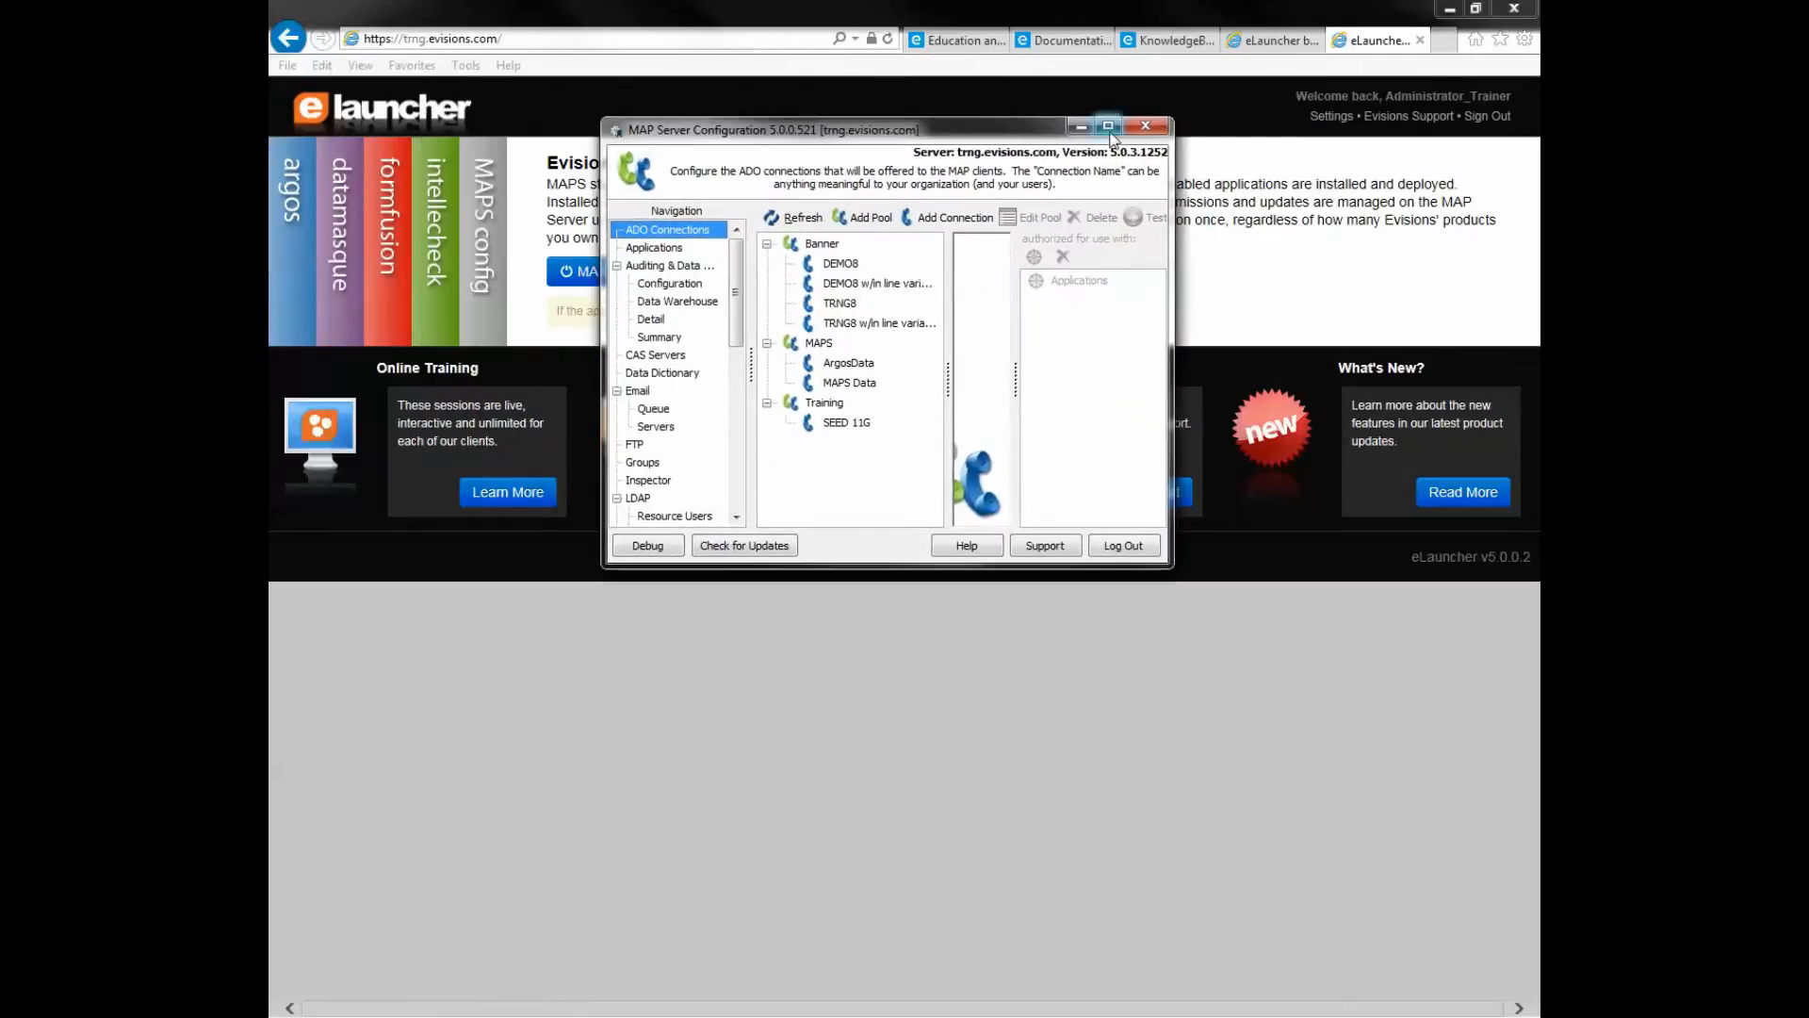
# - Maximize the MAP Server Configuration window showing the Banner, MAPS and Training ADO connections
pyautogui.click(1108, 127)
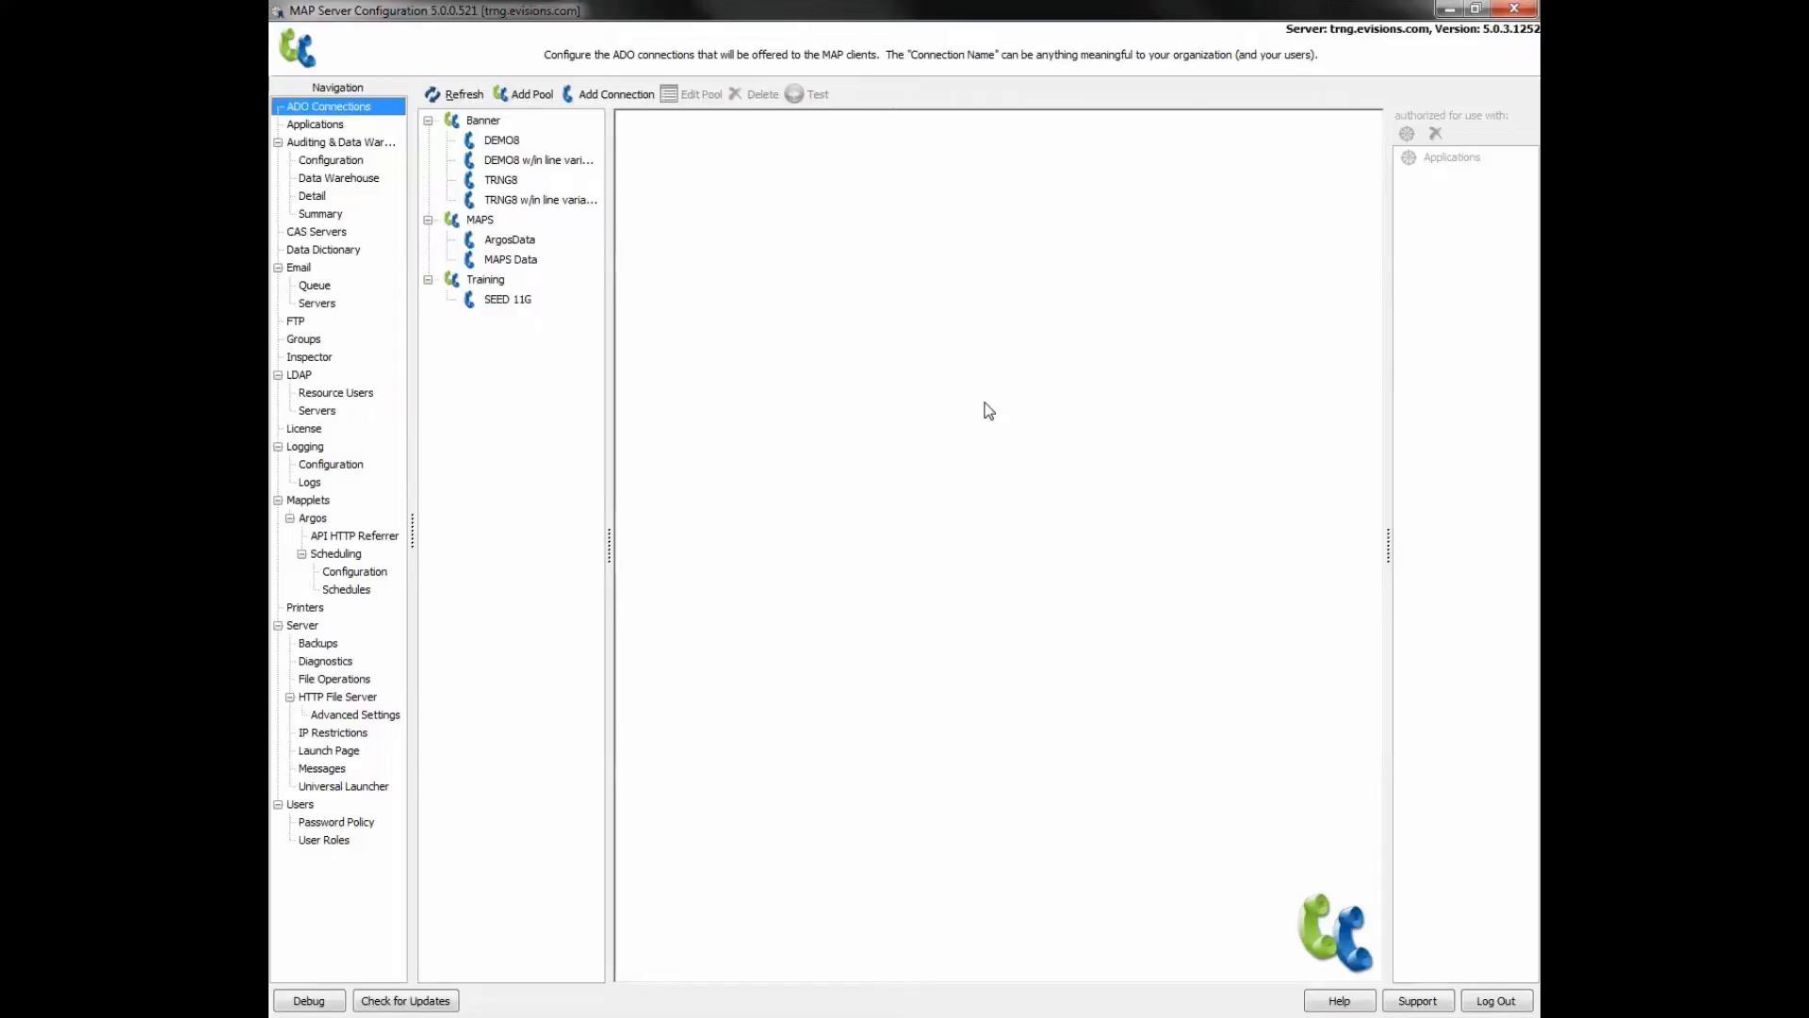
# - Open the License page and browse the Desktop for the .mapslicense file, then close the import dialog
pyautogui.click(302, 429)
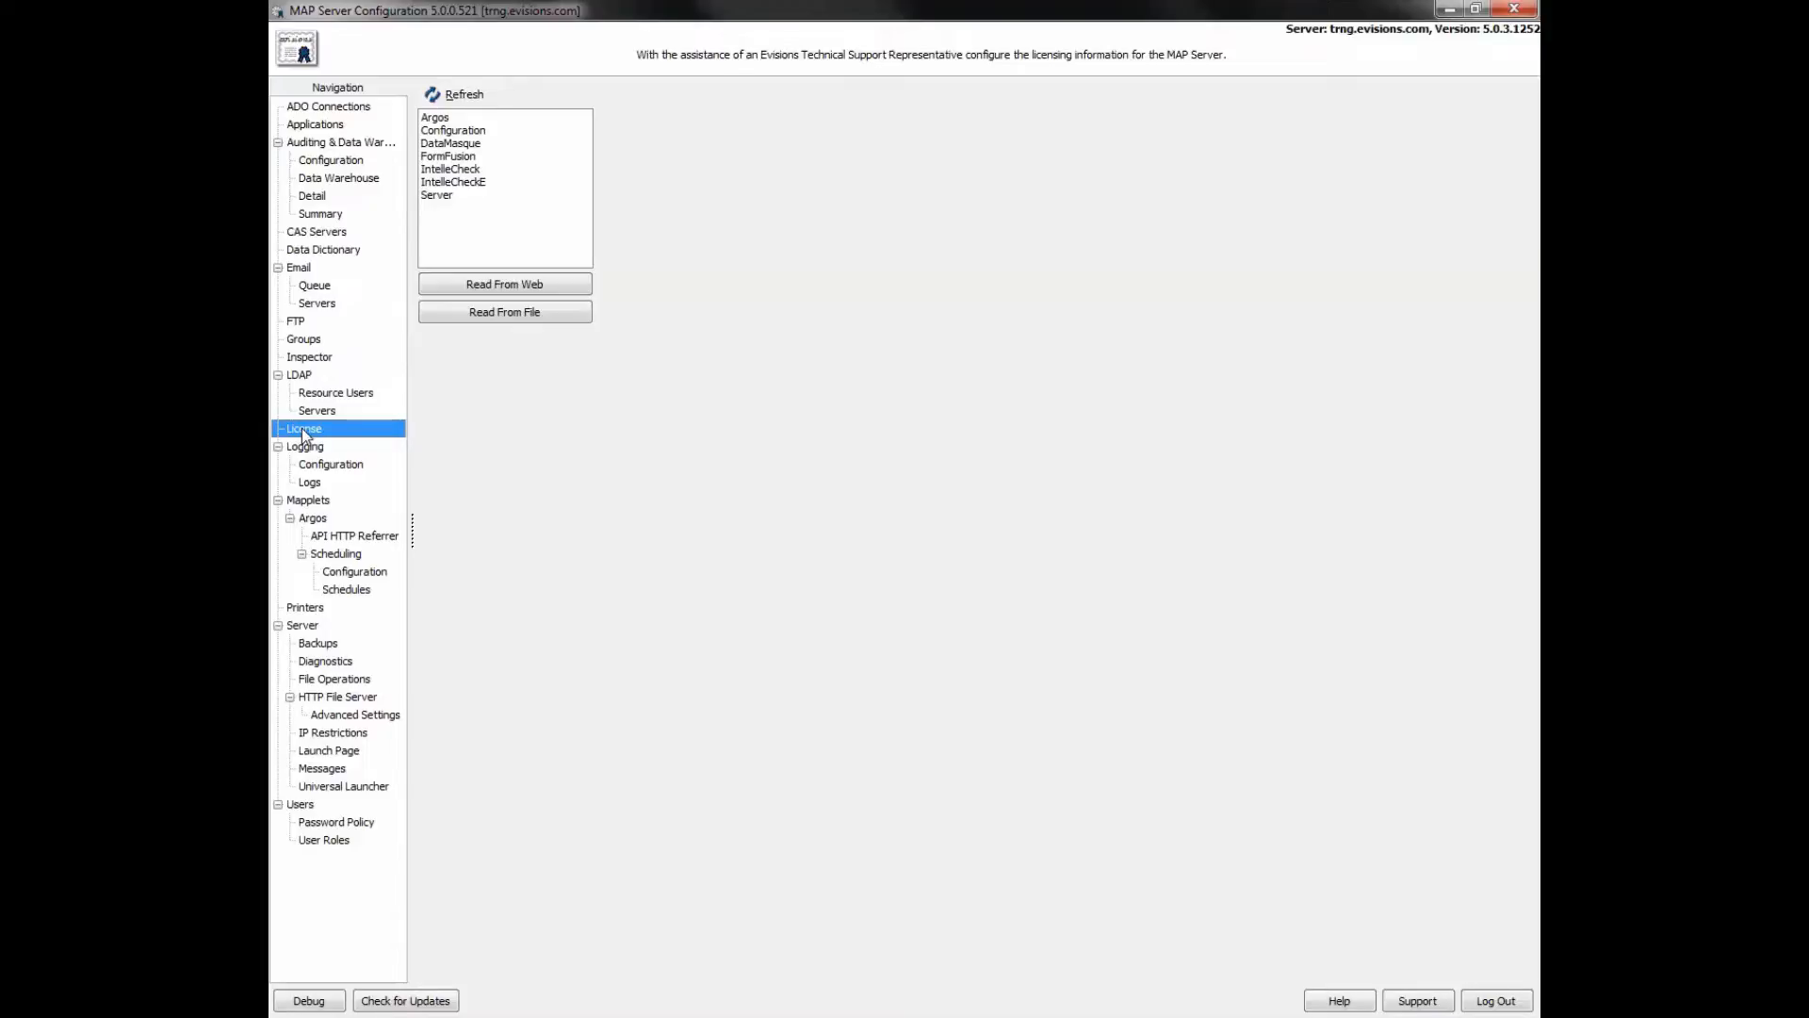
pyautogui.click(498, 311)
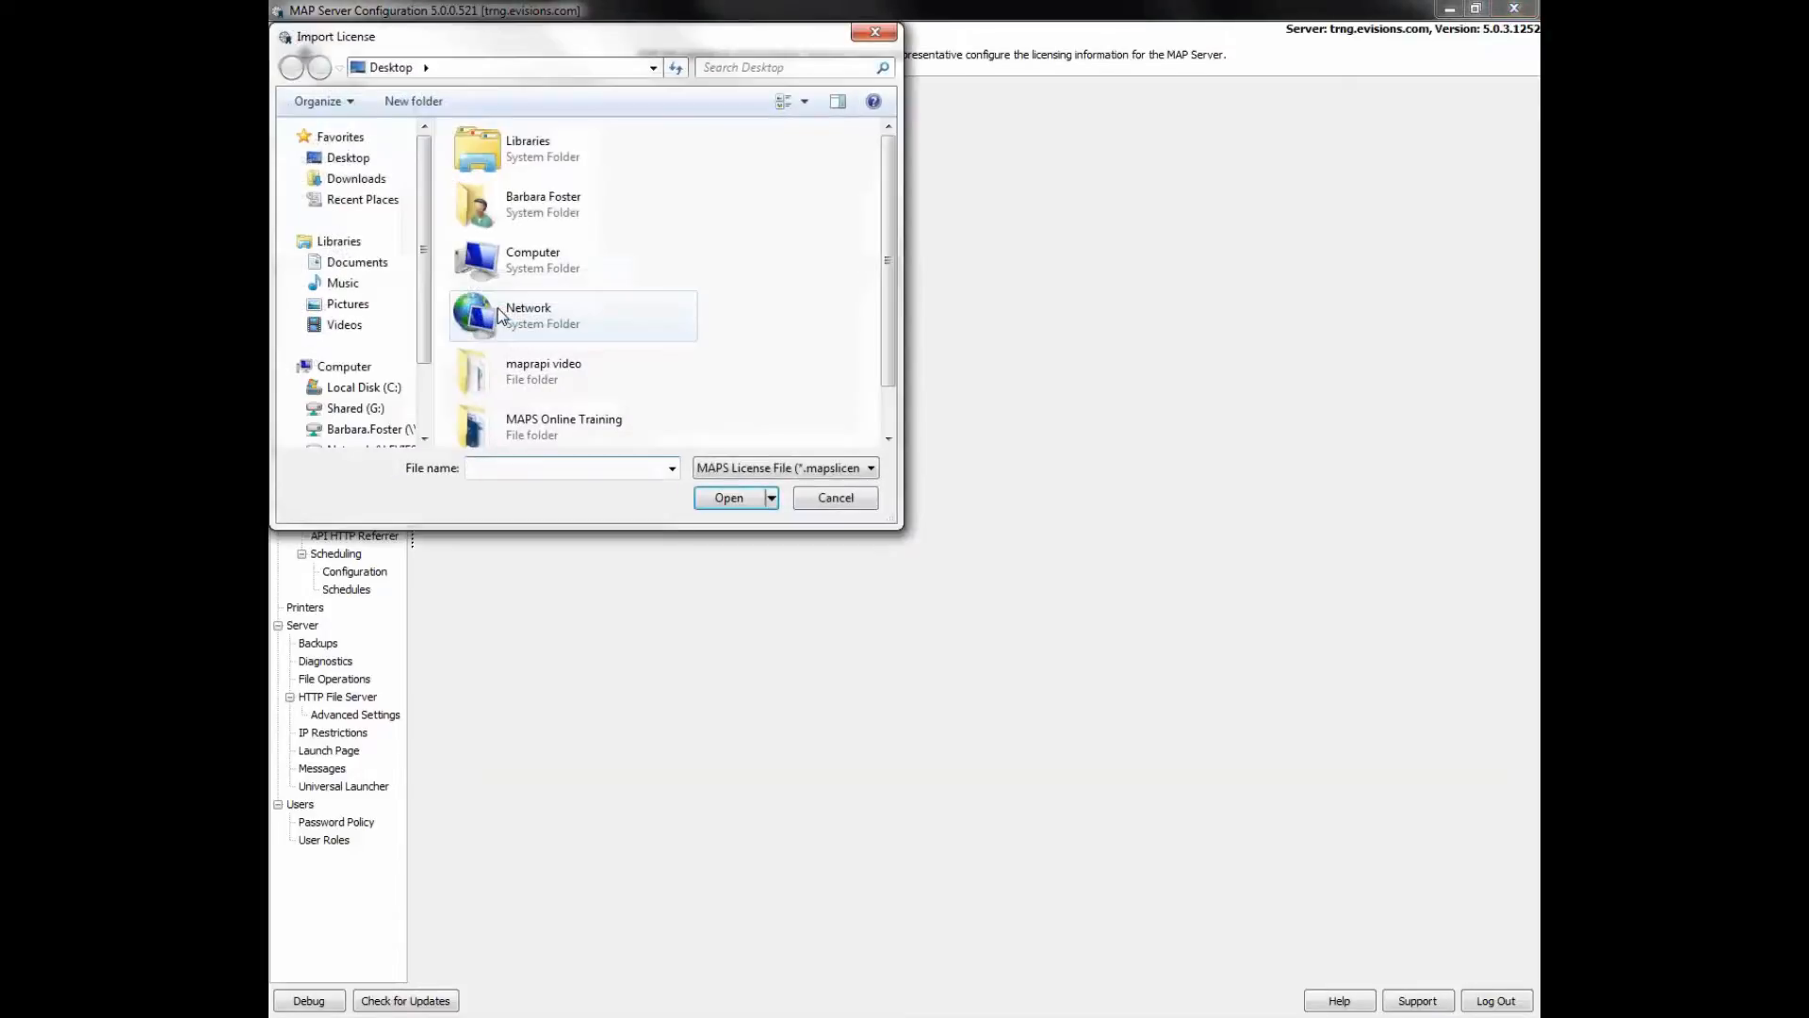
pyautogui.click(888, 440)
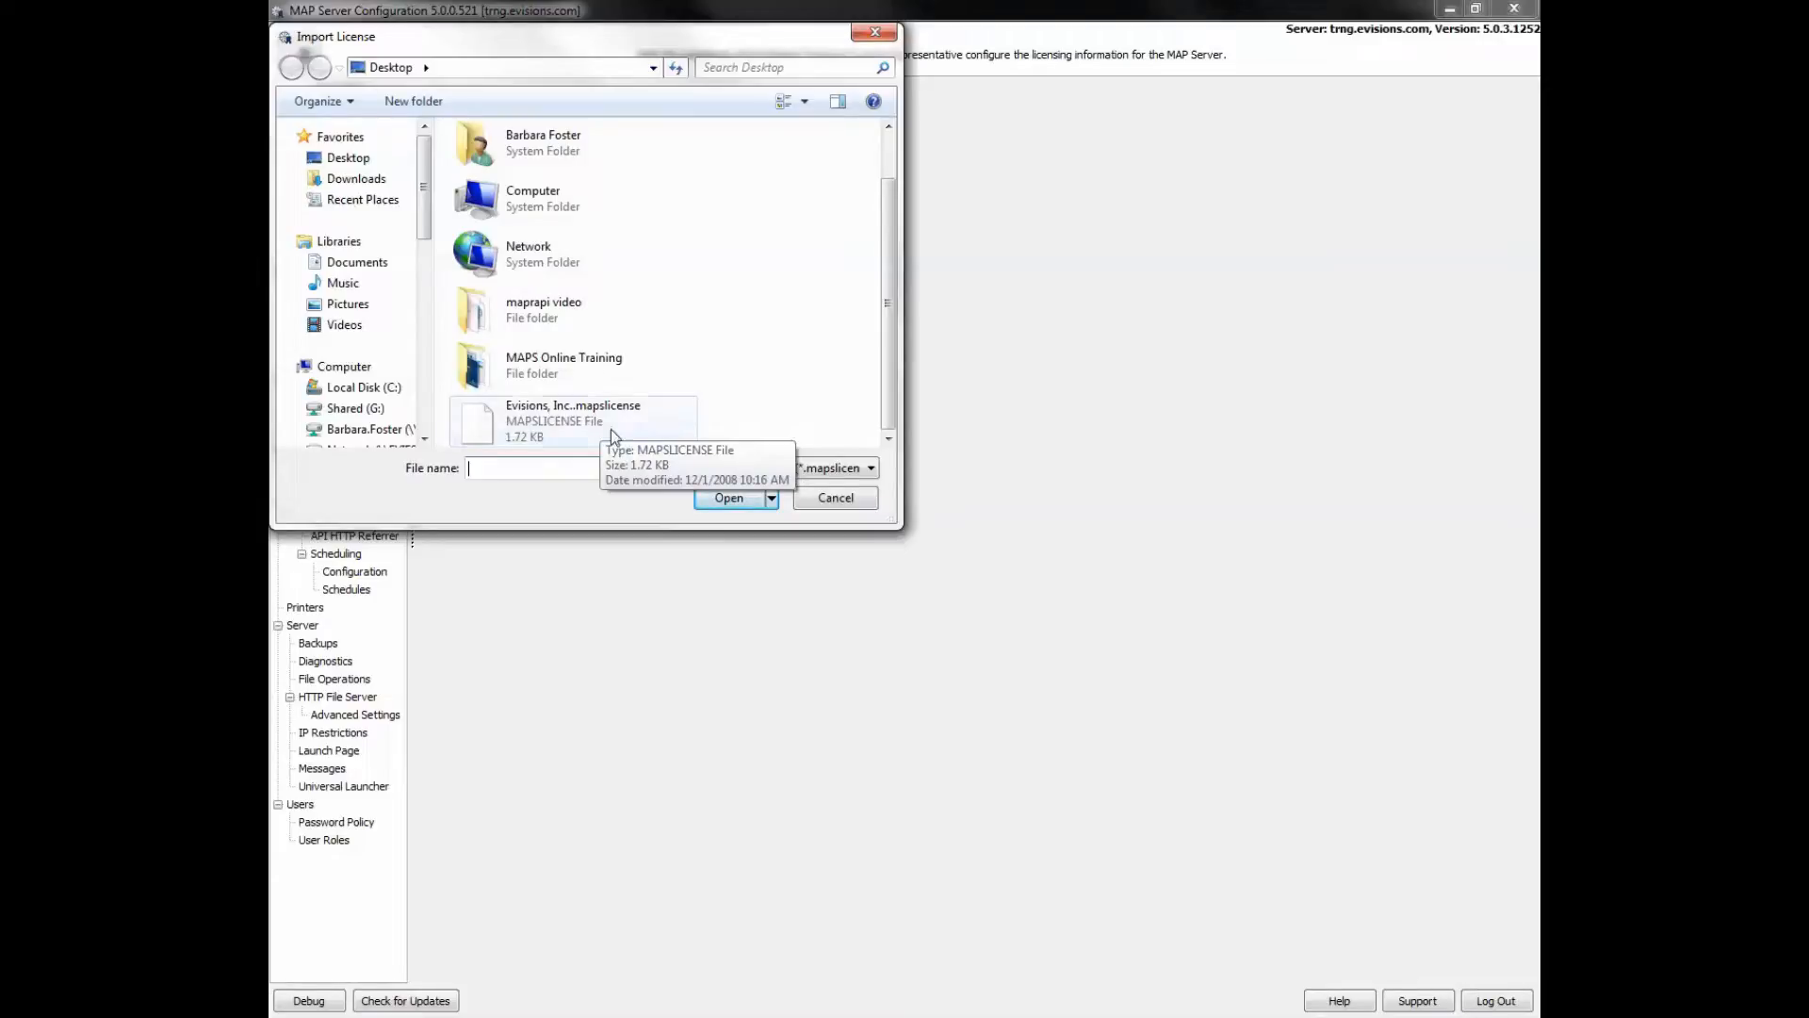
pyautogui.click(835, 498)
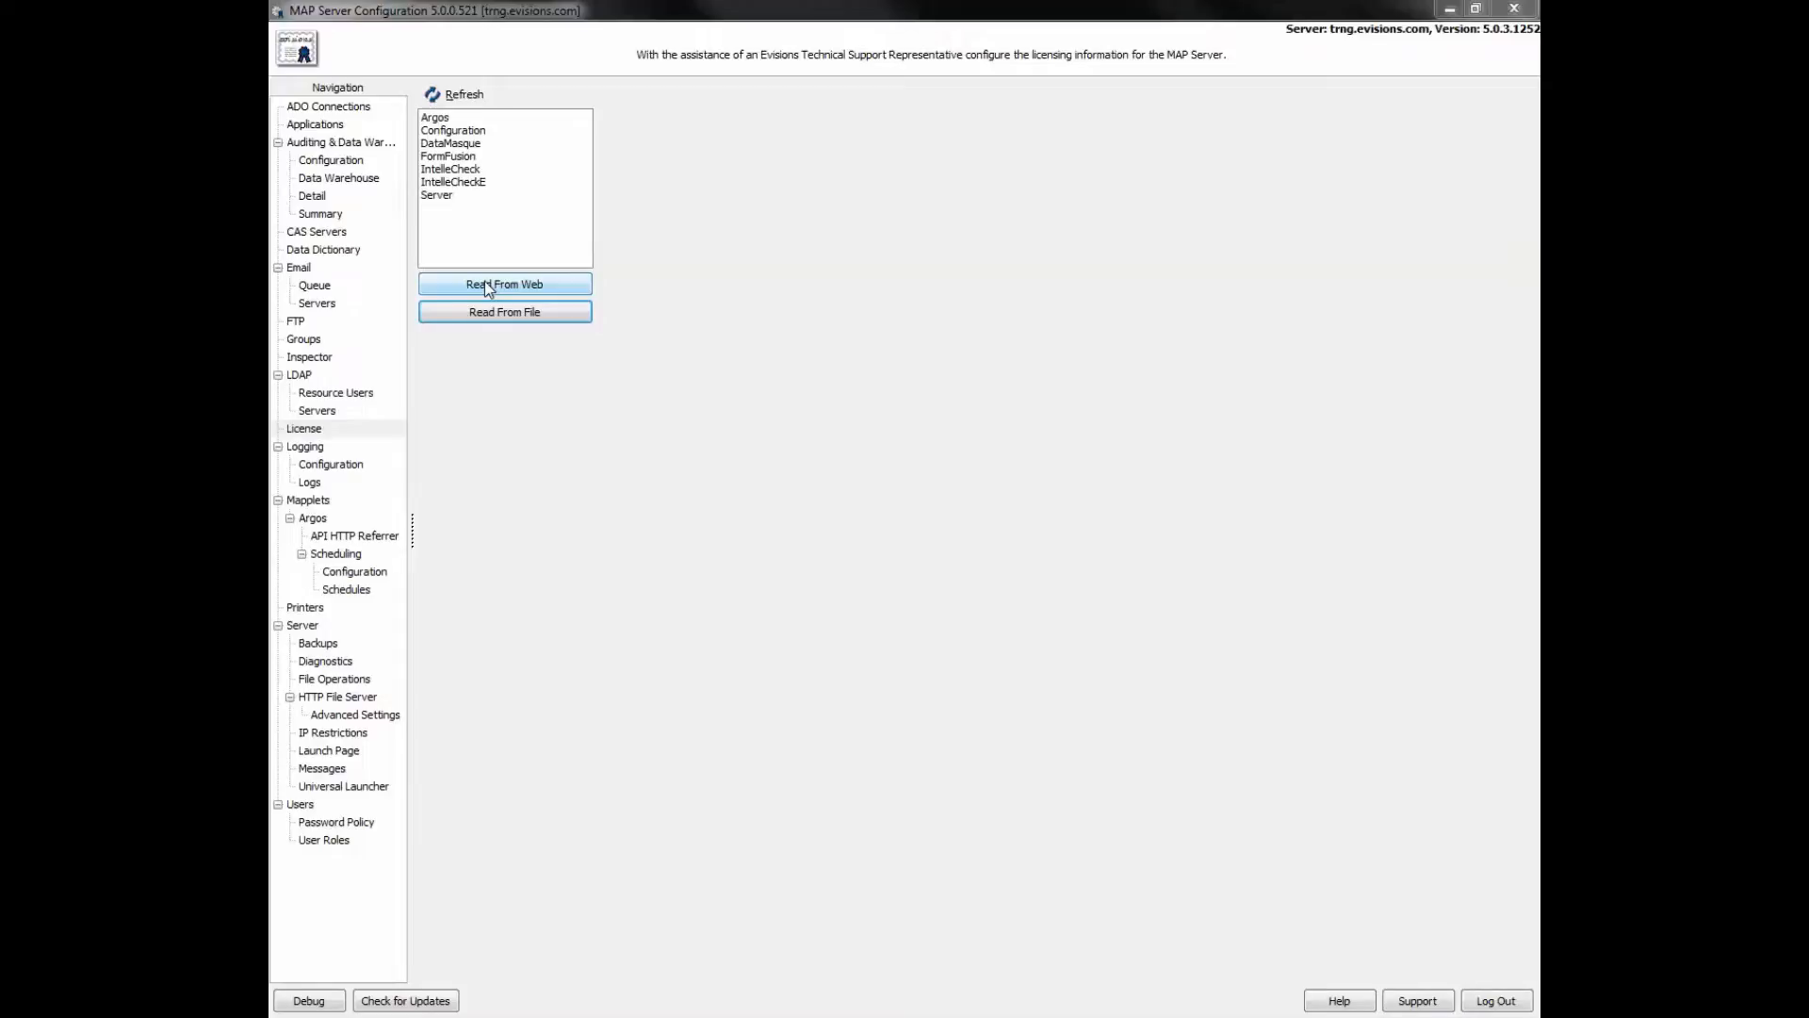
pyautogui.click(429, 1003)
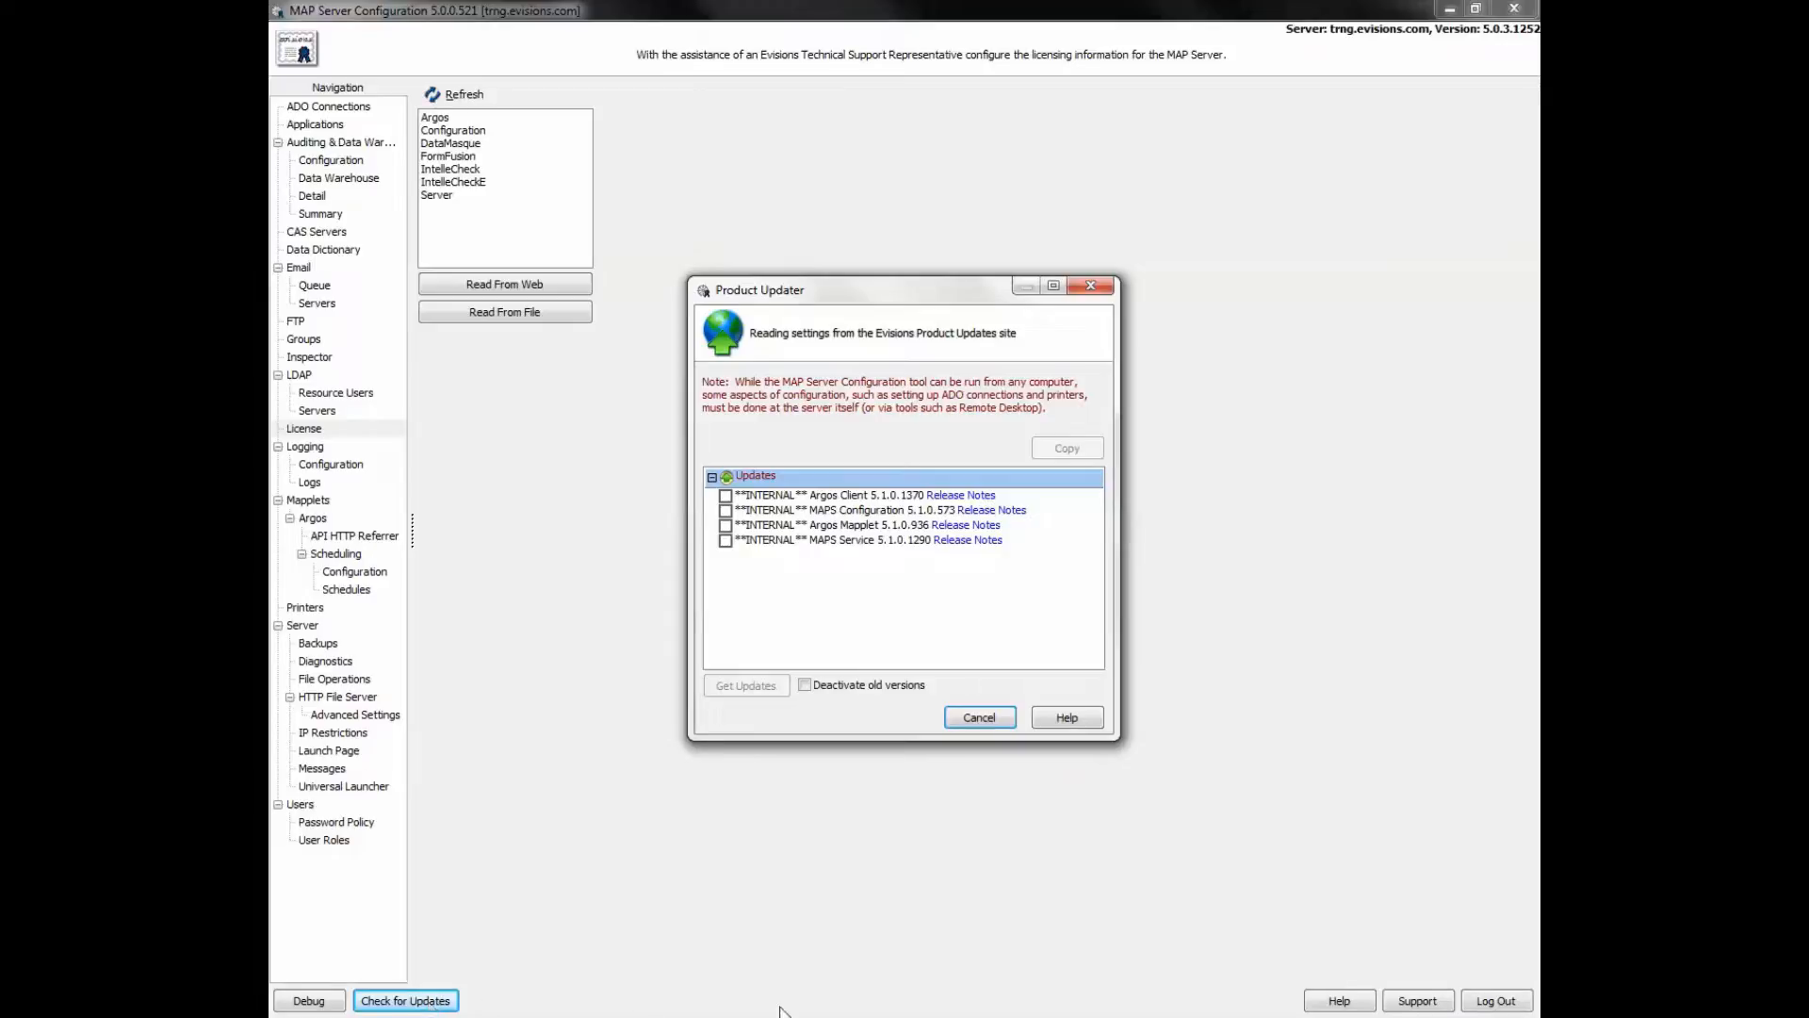
pyautogui.click(980, 718)
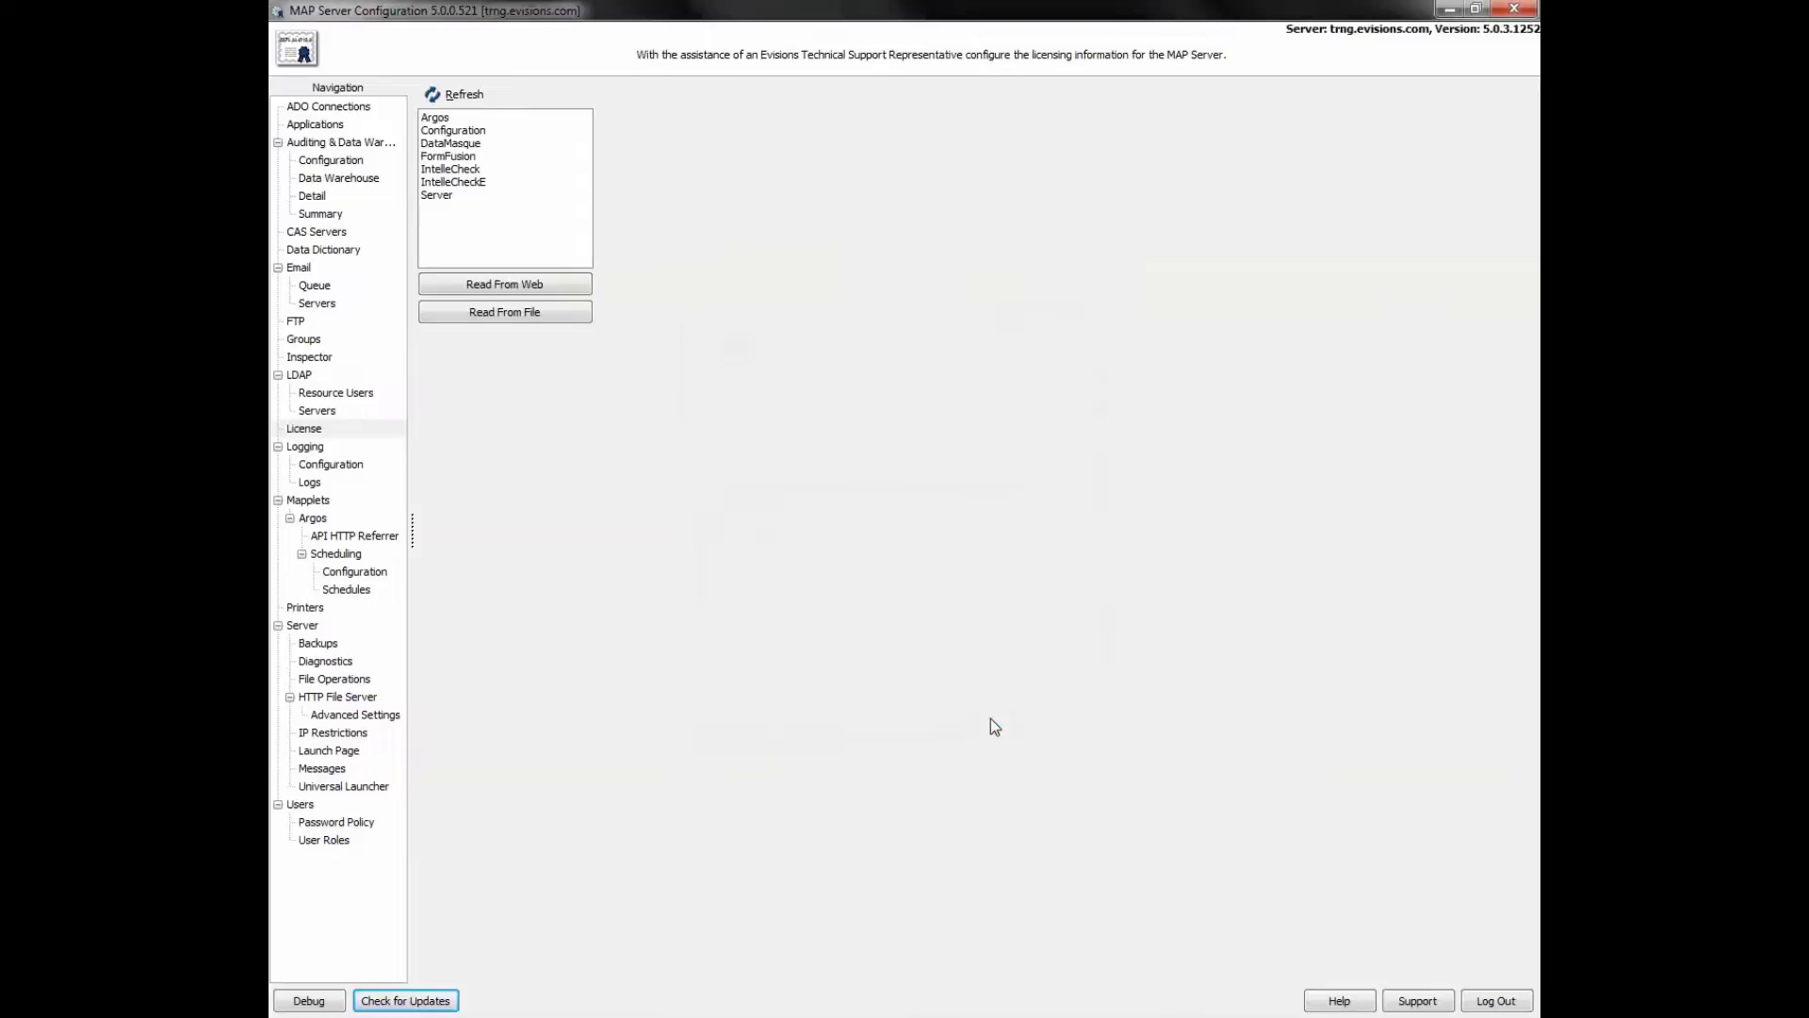
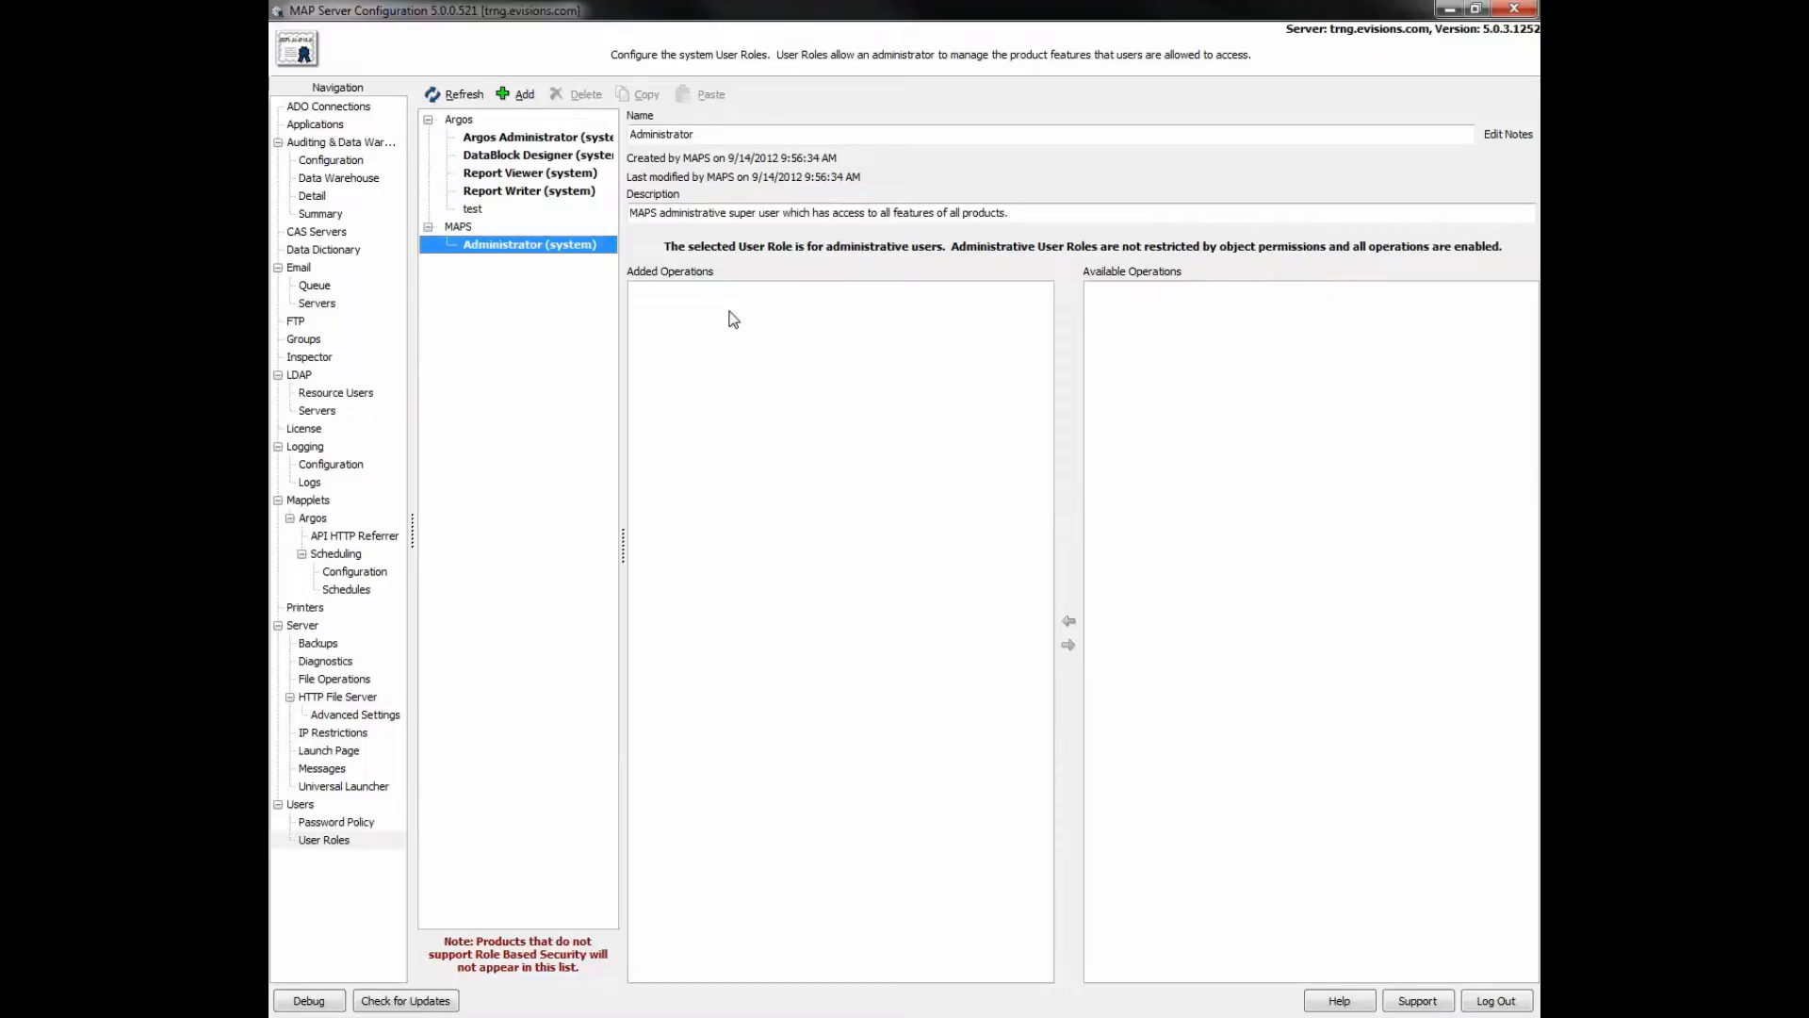
# - Select the Report Writer (system) role to show its operations and copy it
pyautogui.click(534, 194)
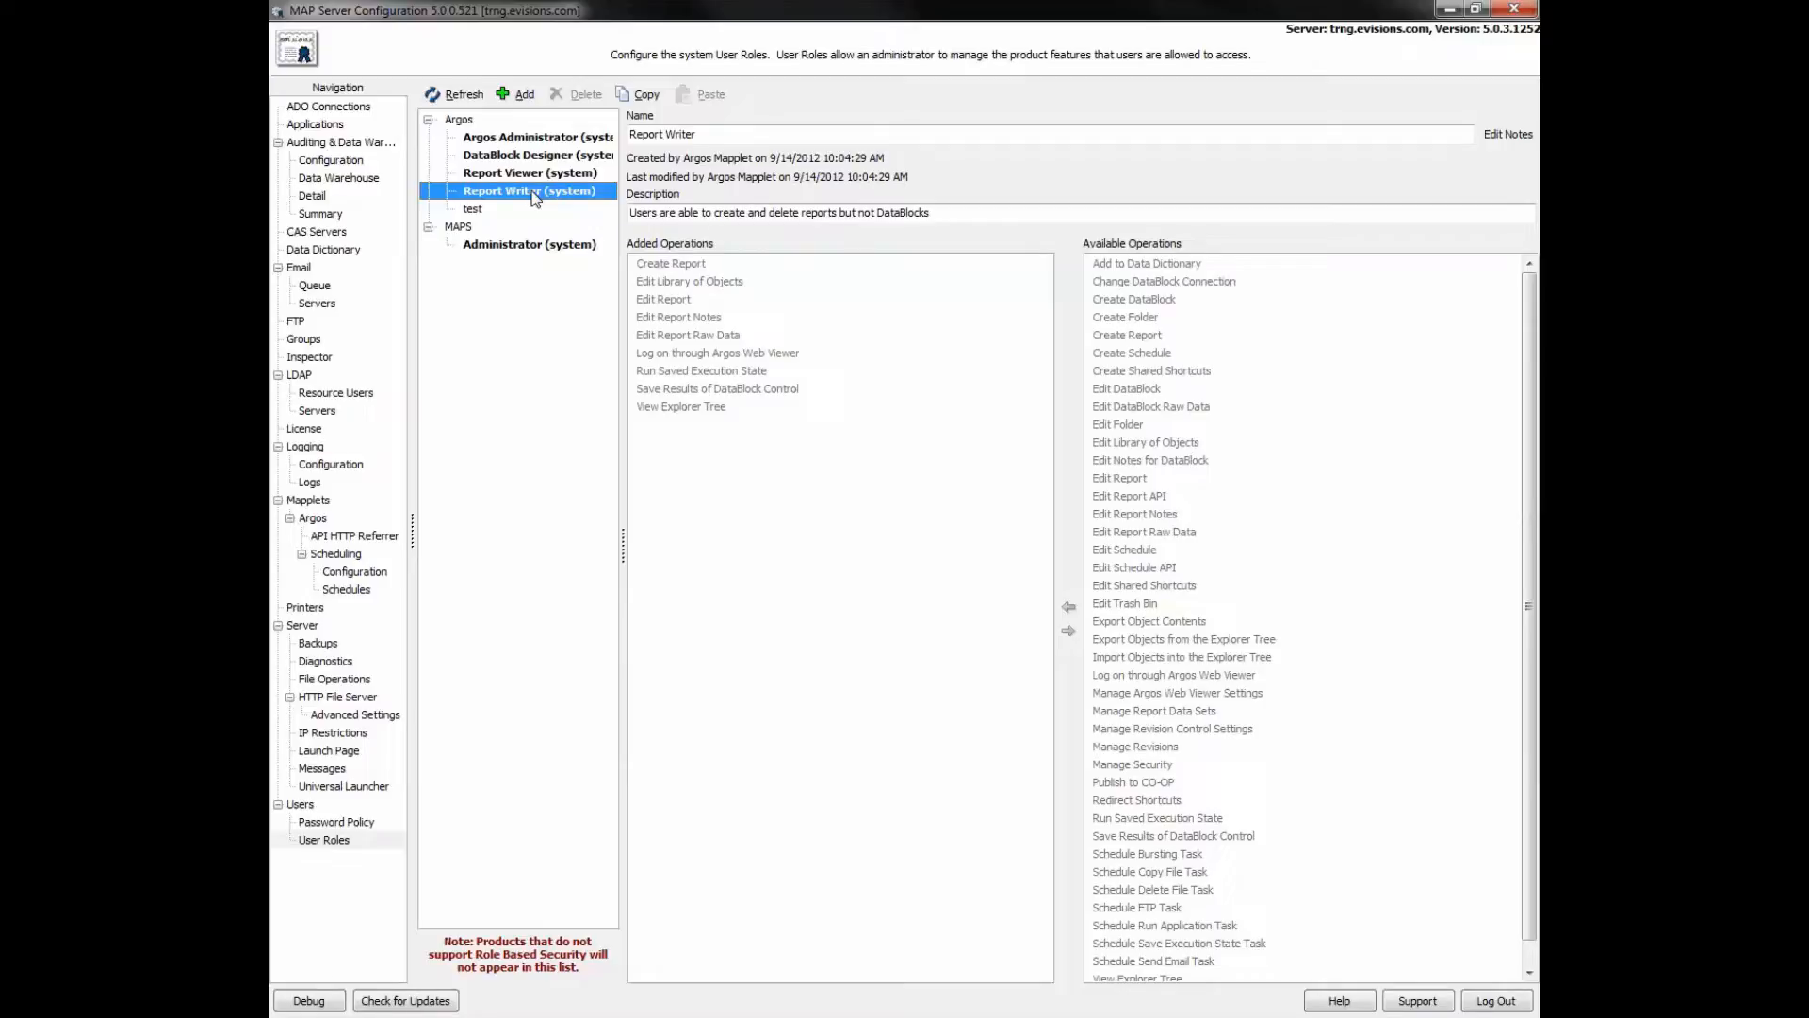
pyautogui.click(641, 95)
# - Paste a duplicate of Report Writer and add Edit Schedule plus the Schedule task operations
pyautogui.click(680, 96)
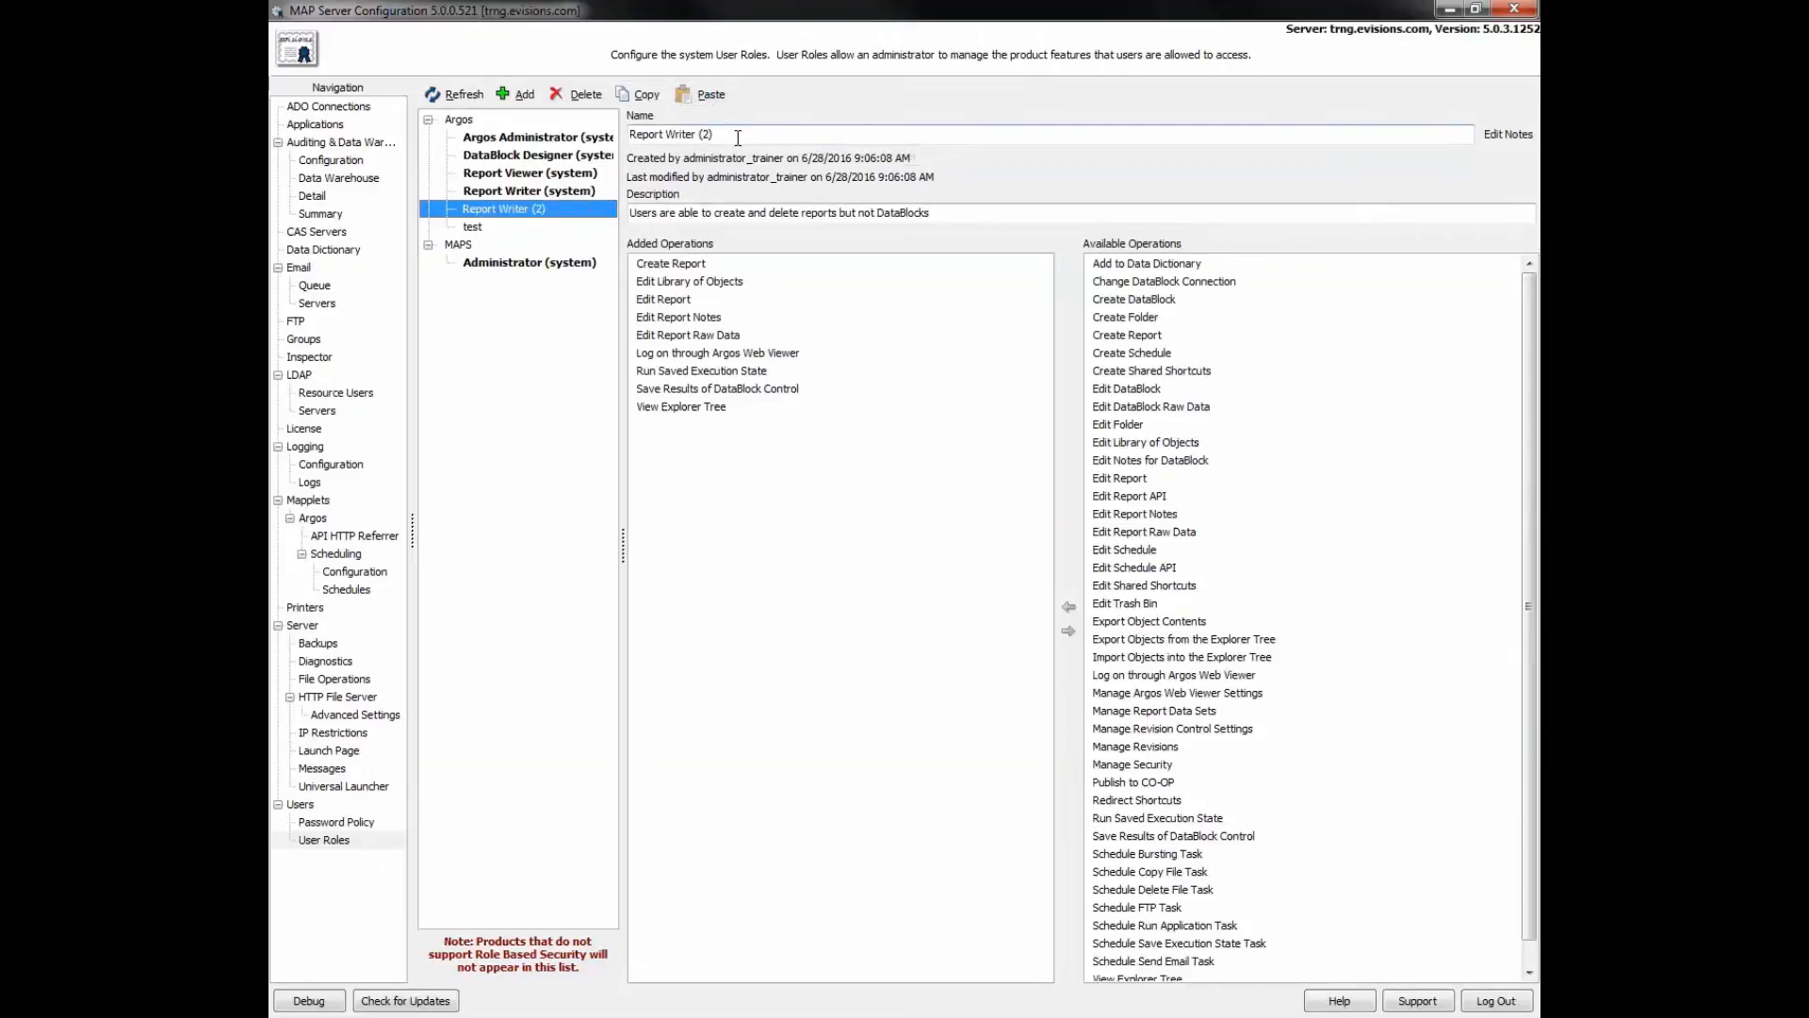
pyautogui.click(737, 138)
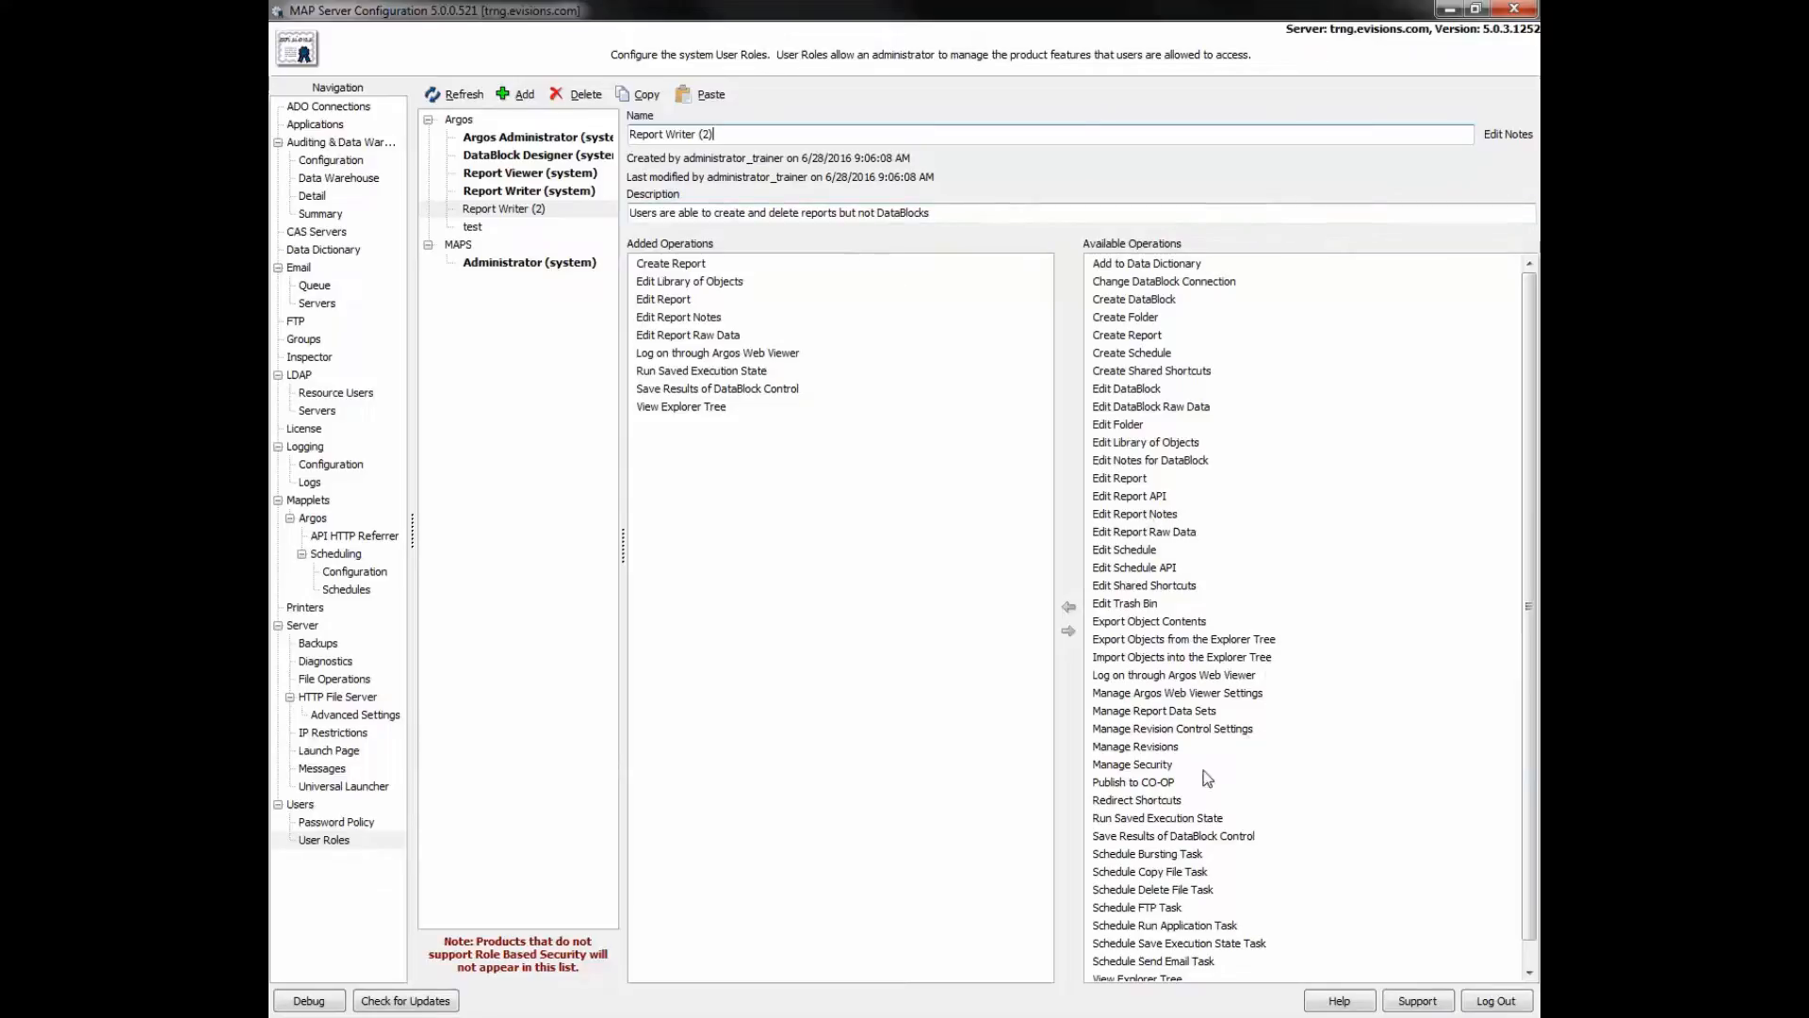
pyautogui.click(1130, 855)
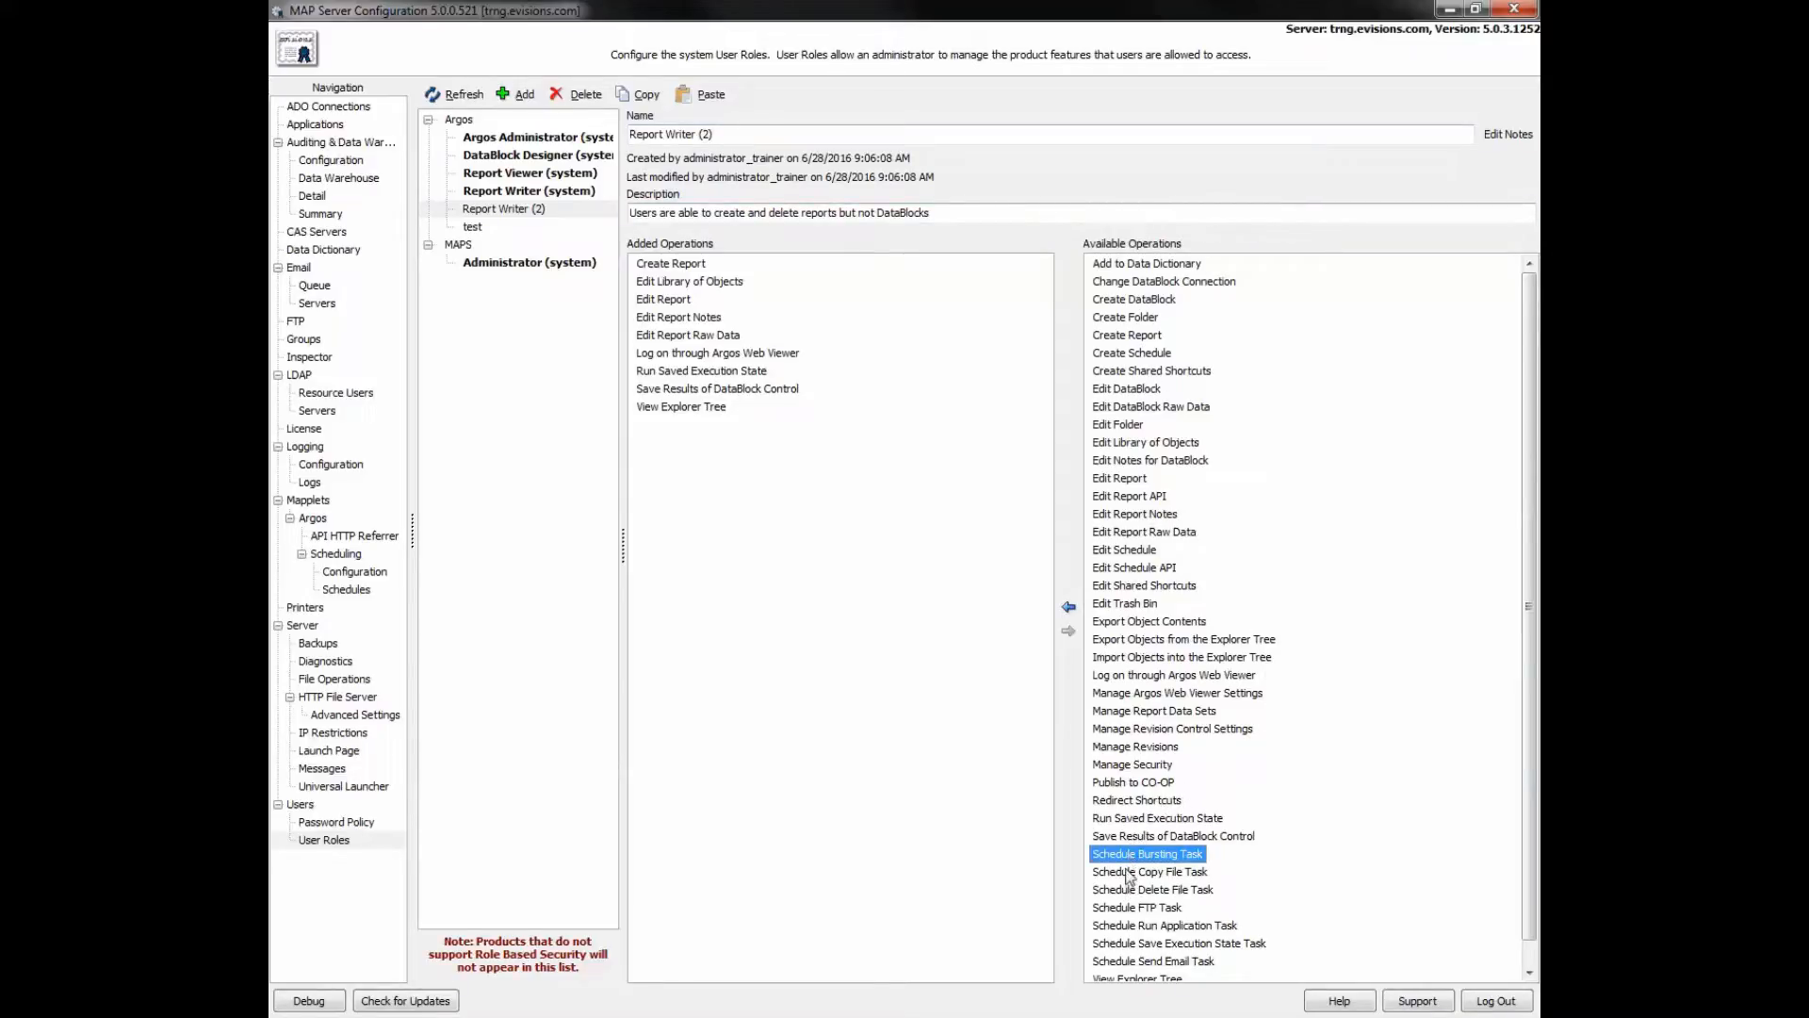
pyautogui.moveTo(1130, 876); pyautogui.dragTo(1120, 970)
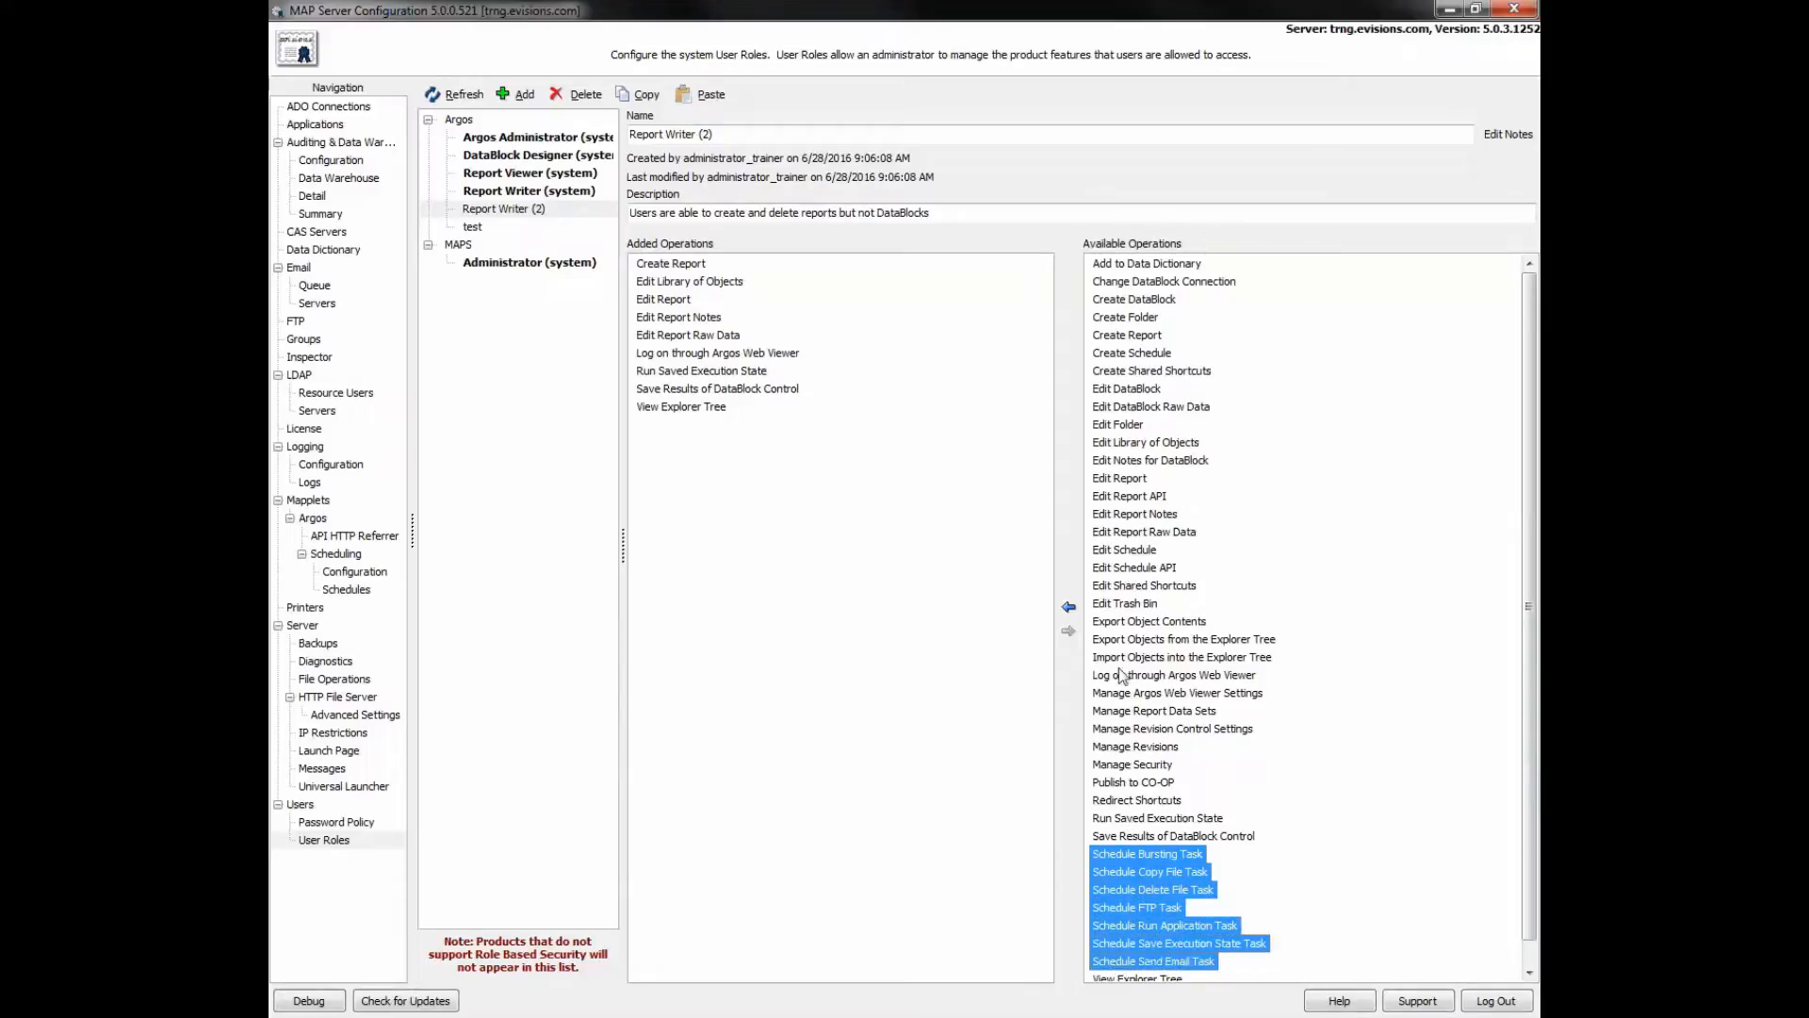
pyautogui.keyDown('ctrl'); pyautogui.click(1122, 551); pyautogui.keyUp('ctrl')
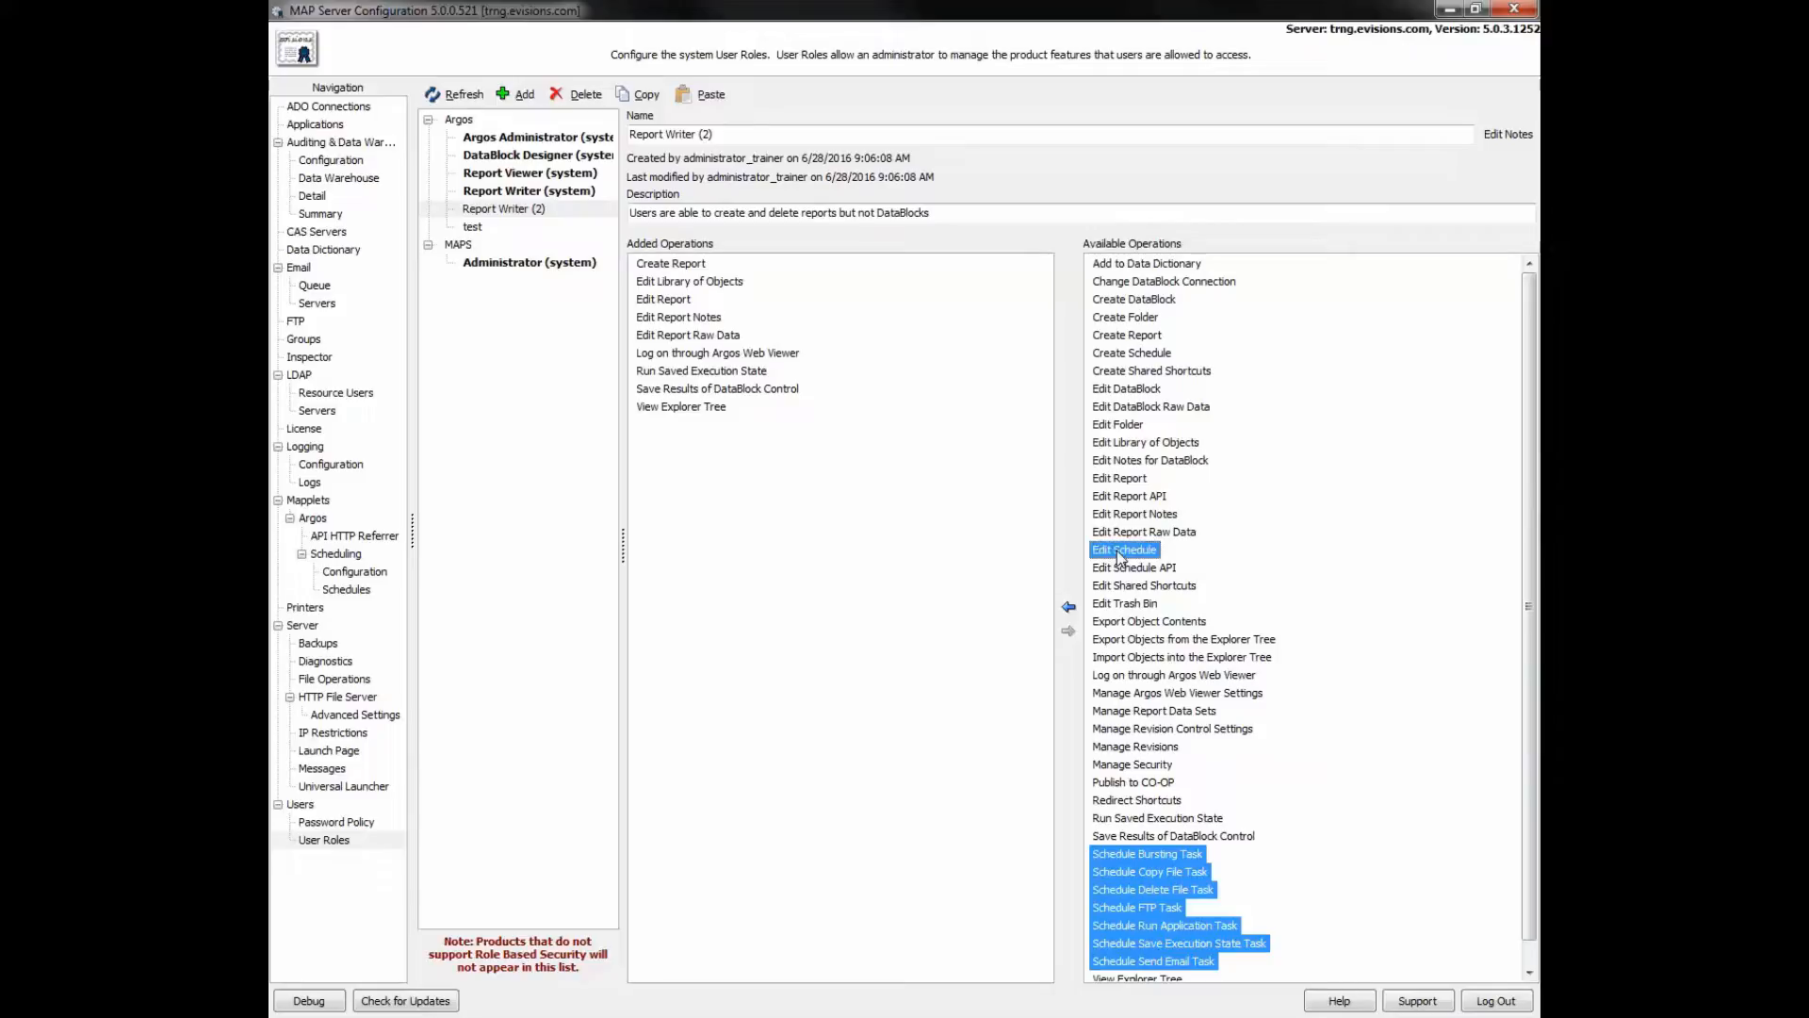
pyautogui.click(1068, 607)
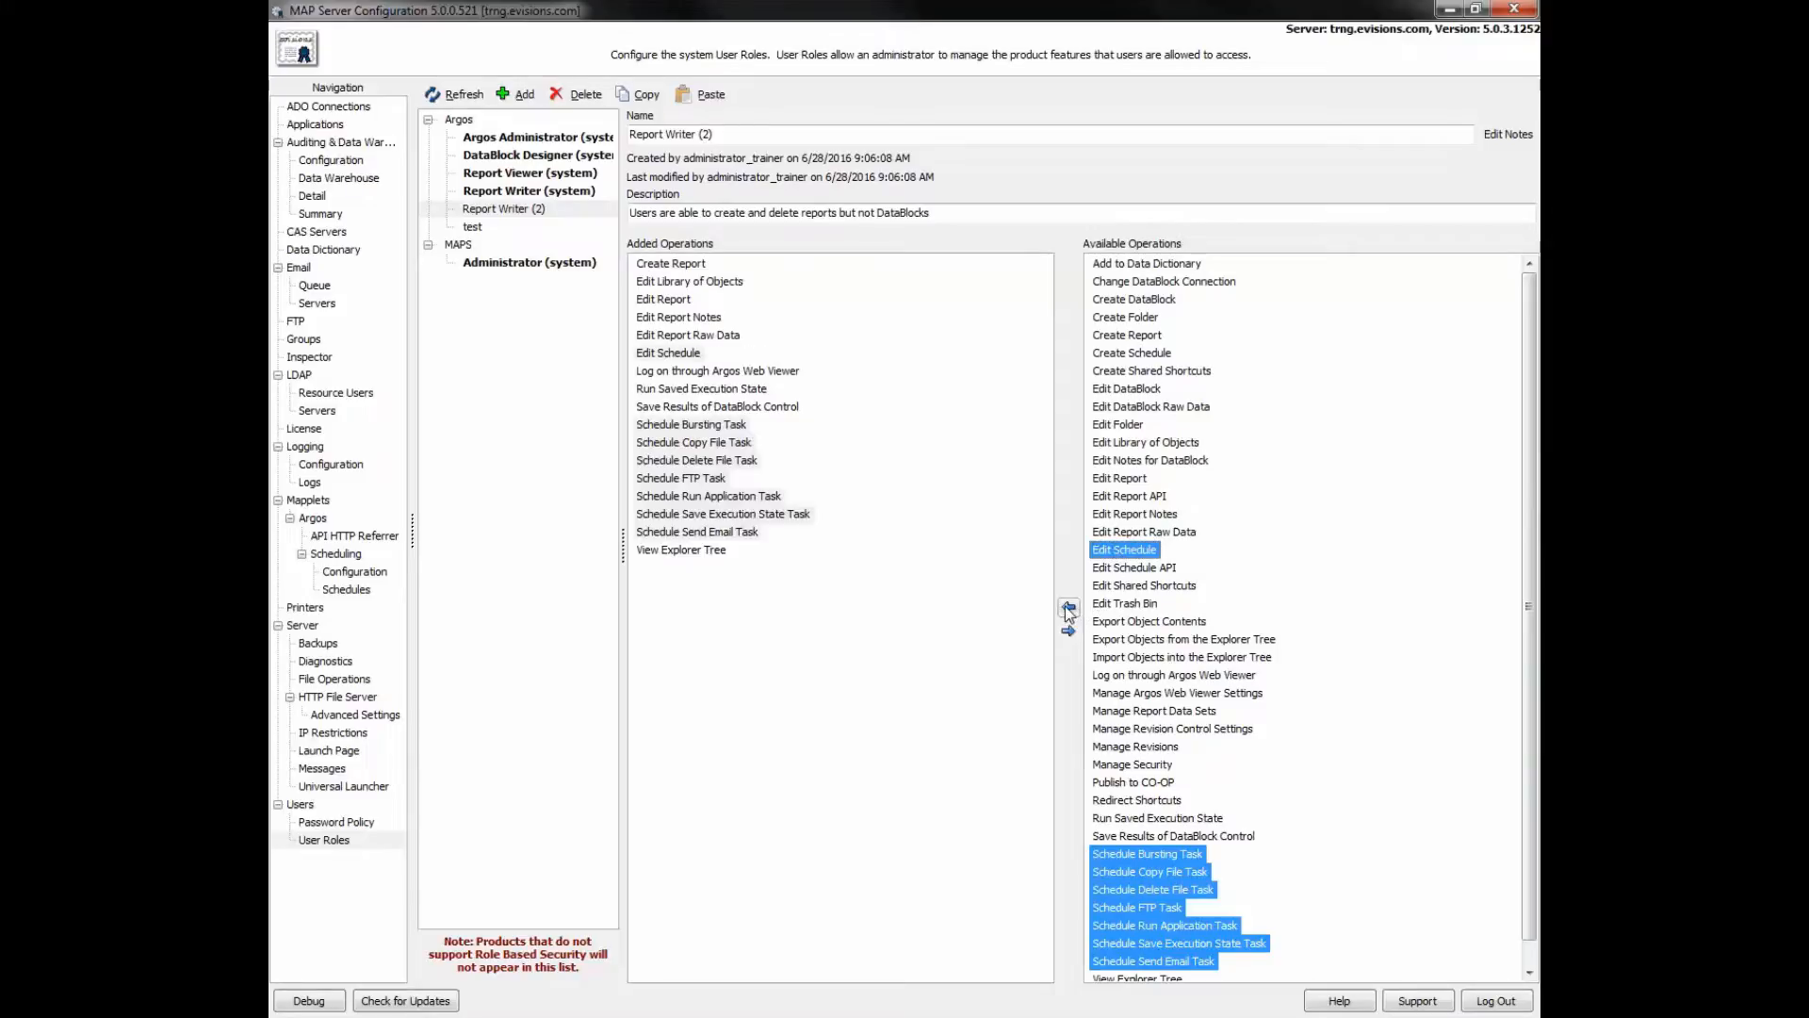
# - Rename the duplicated role to 'Report Writer with Scheduling'
pyautogui.click(725, 134)
pyautogui.press('BackSpace')
pyautogui.press('BackSpace')
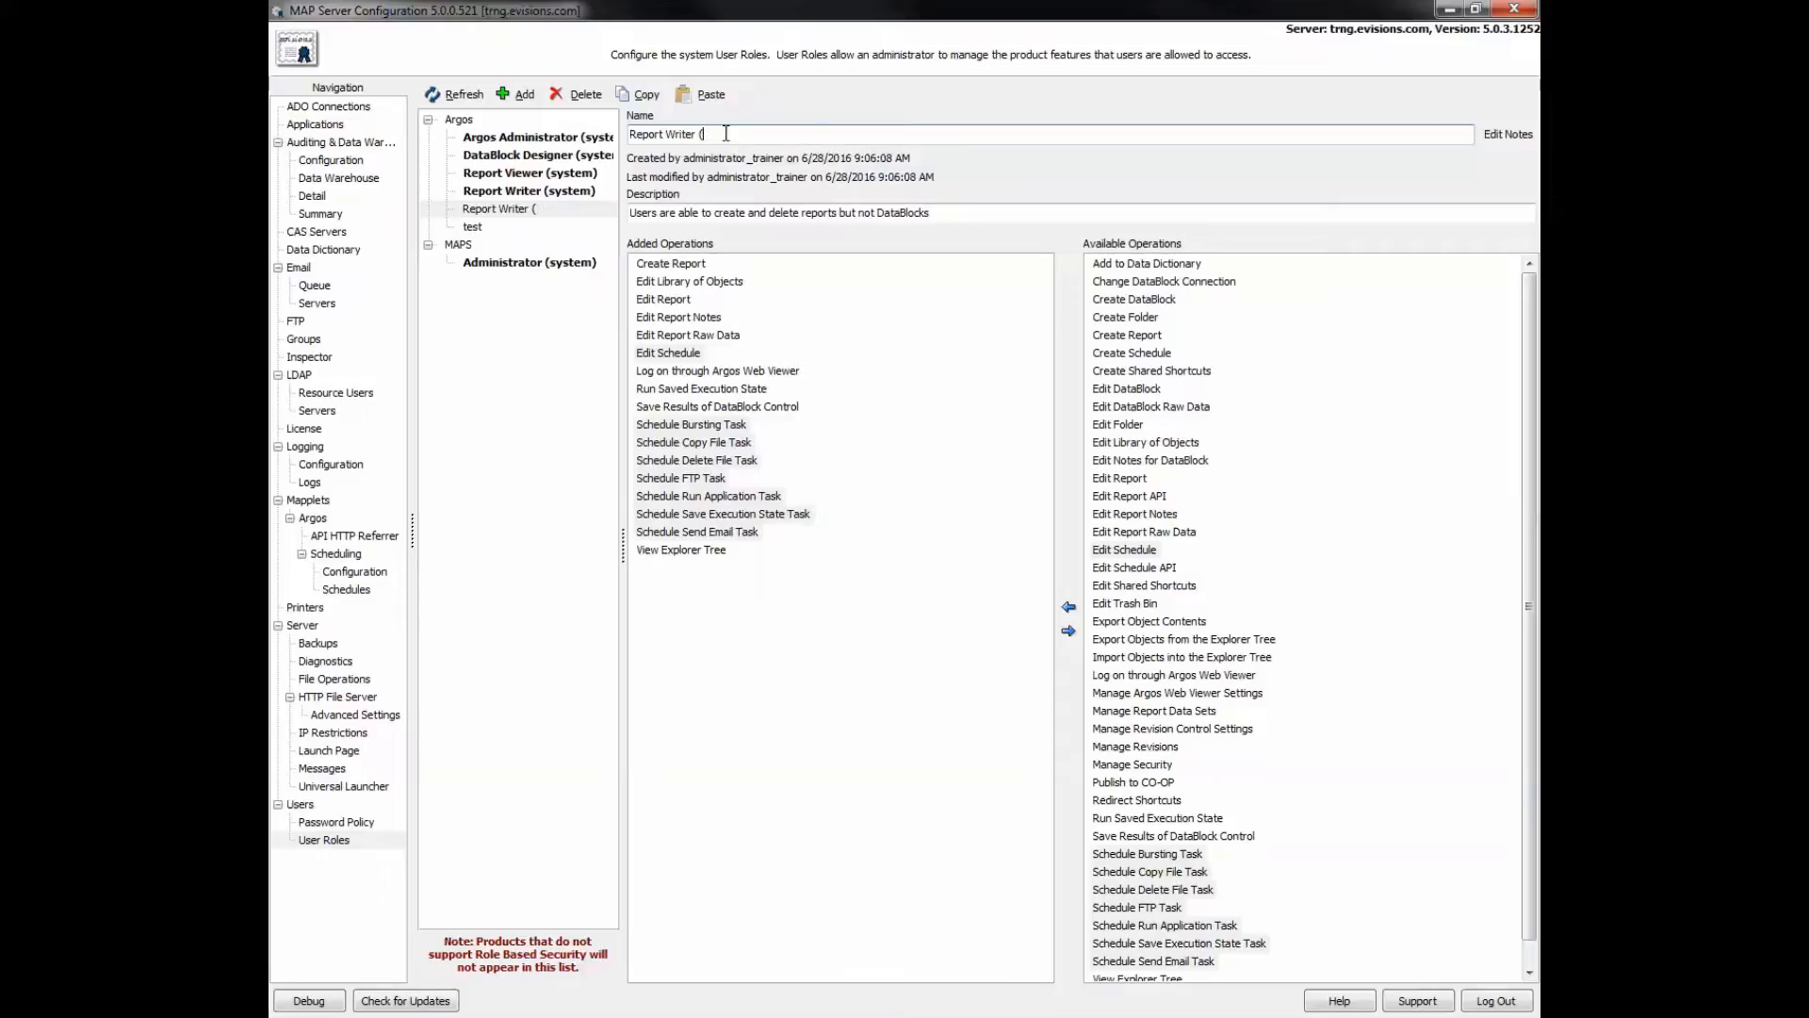
pyautogui.write('with Scheduling')
# - Commit the role name, then go to LDAP Resource Users and its Servers list
pyautogui.click(572, 211)
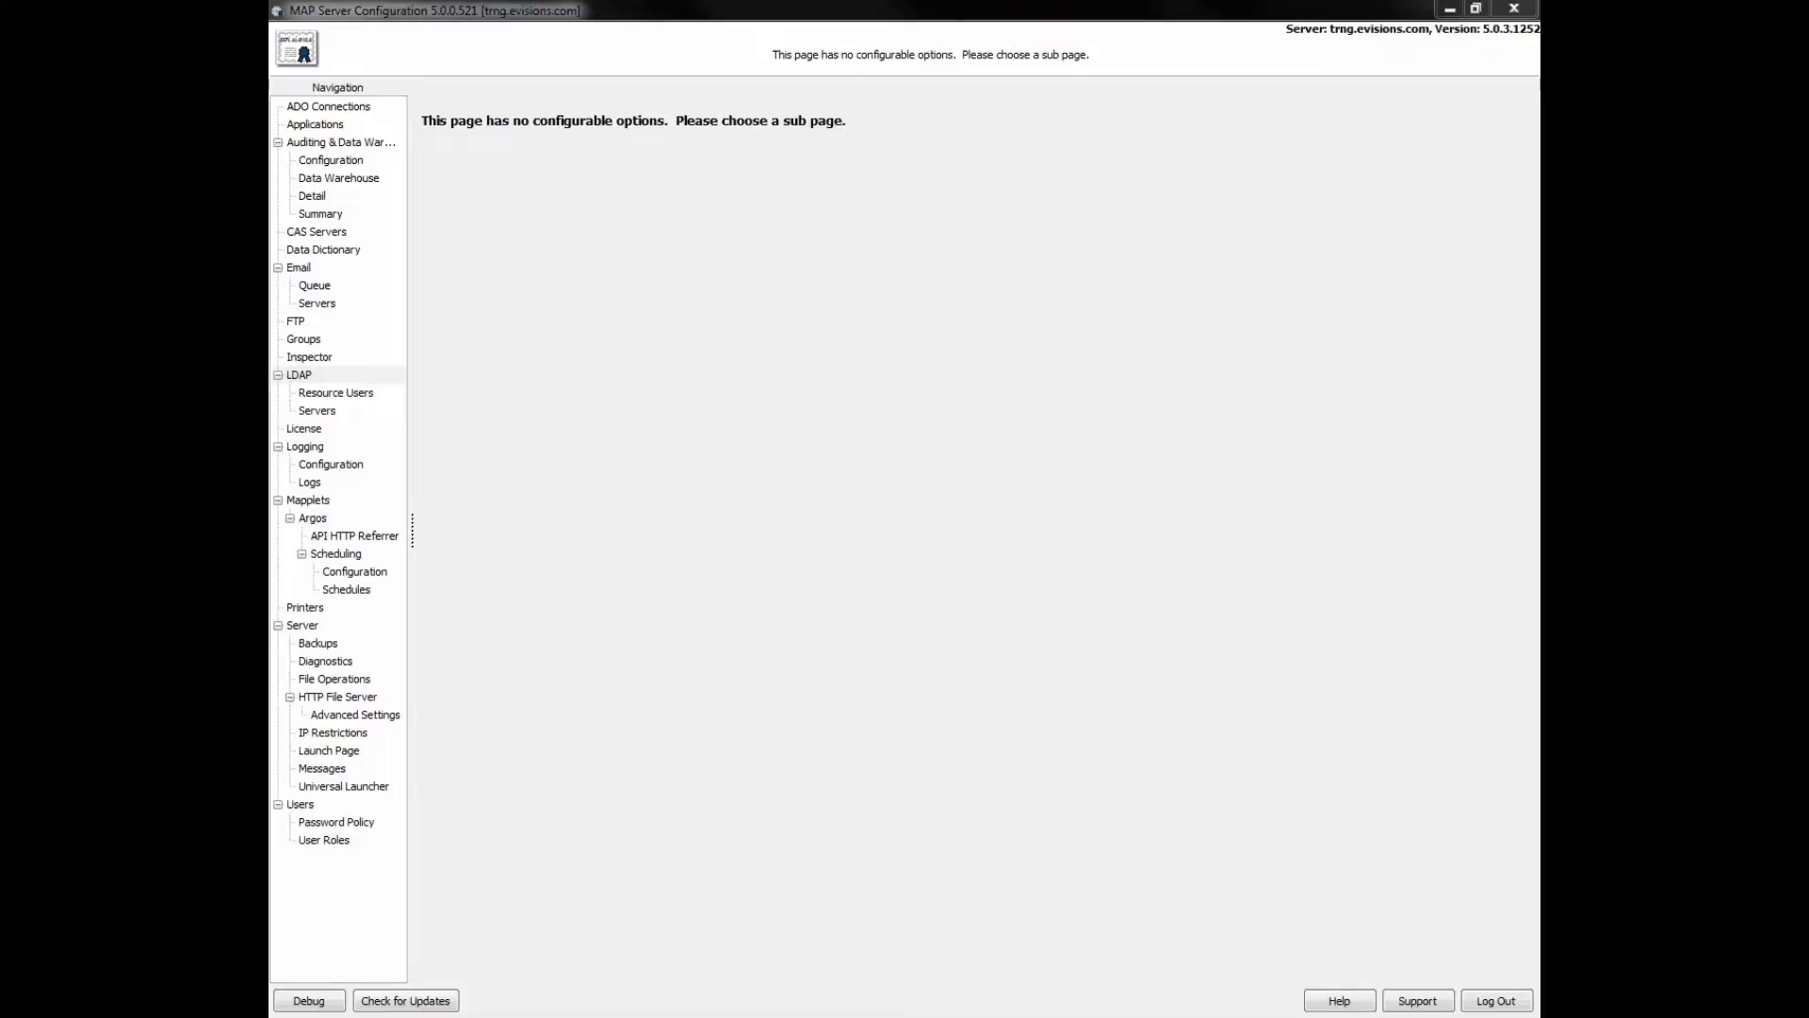
pyautogui.click(309, 377)
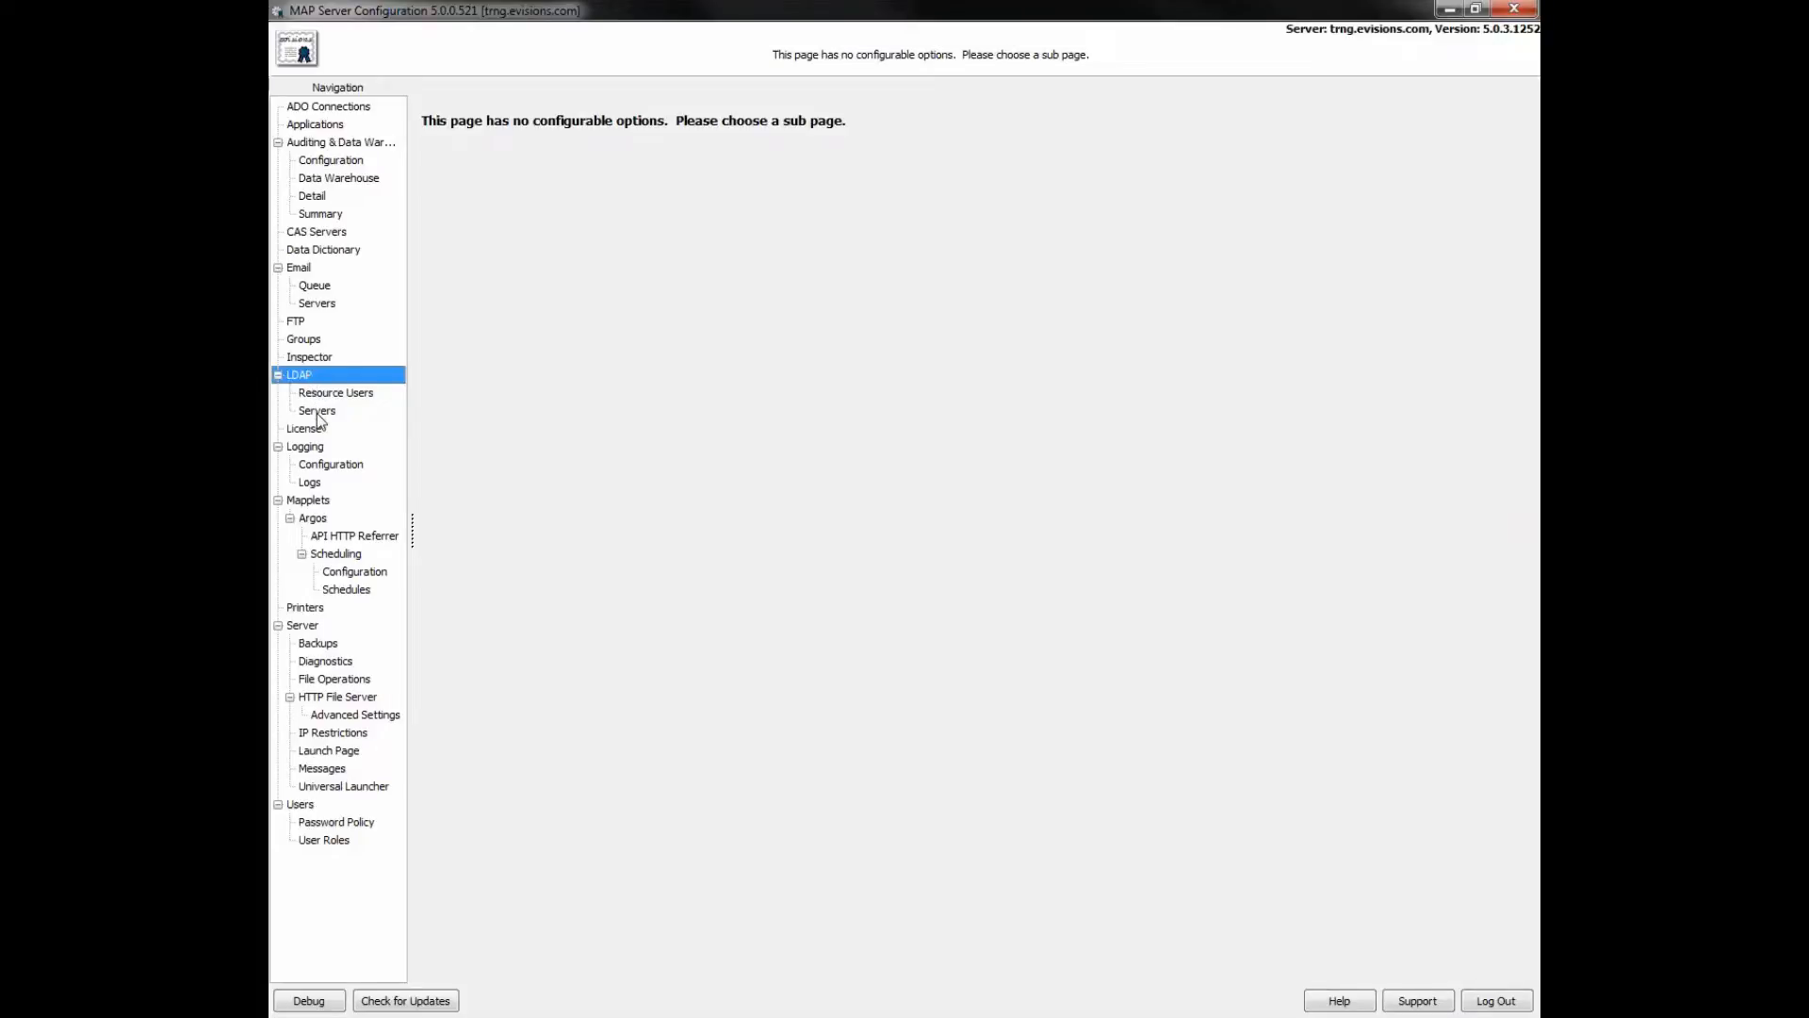
pyautogui.click(318, 392)
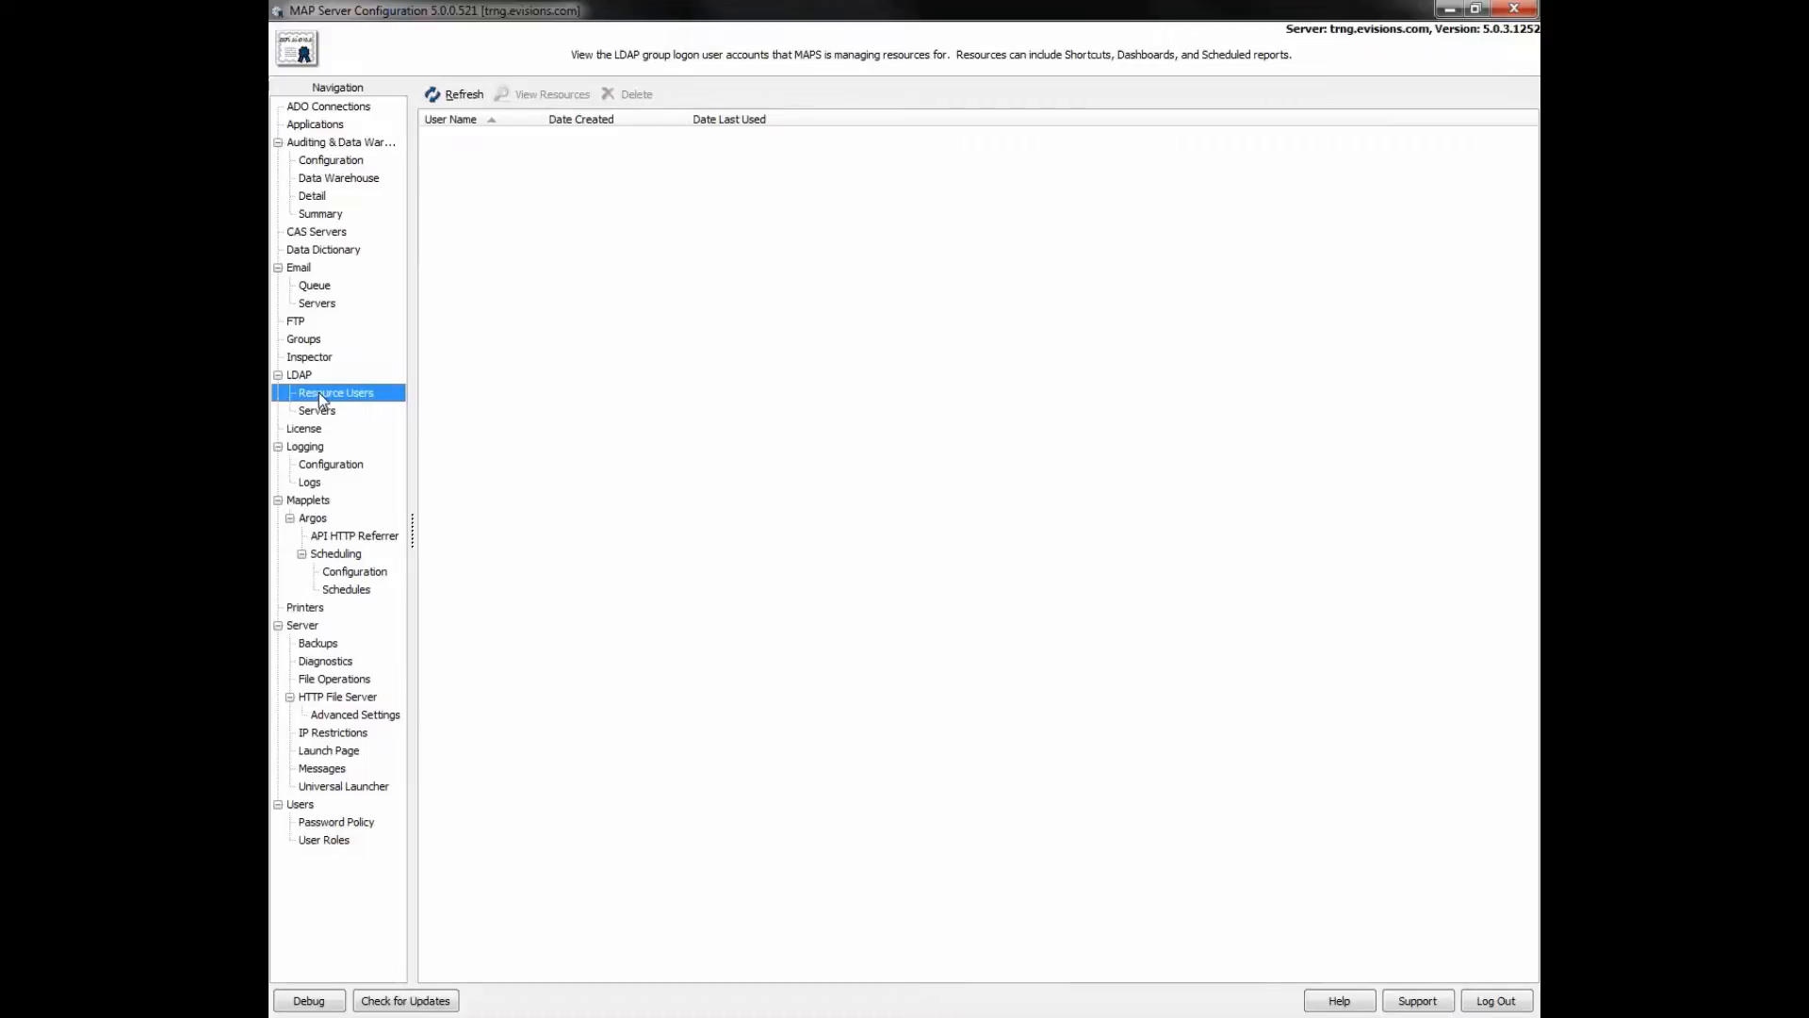
pyautogui.click(321, 412)
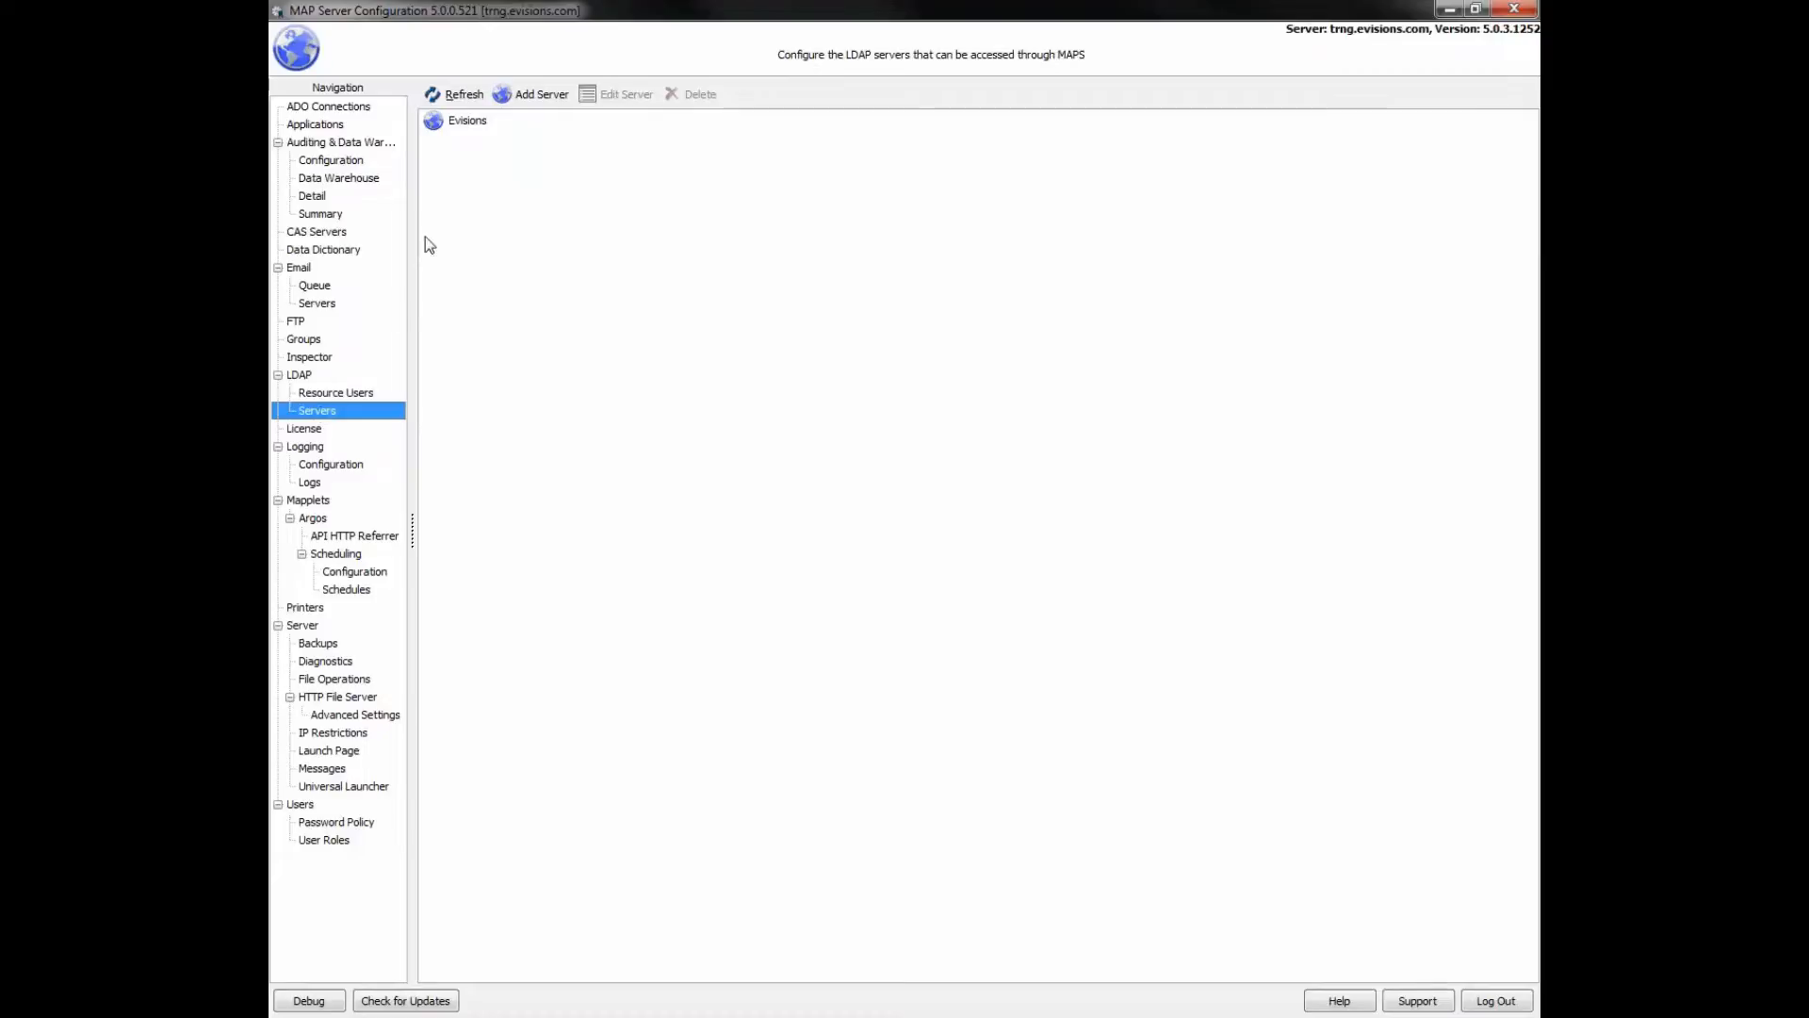
# - Add an LDAP server named '_Online Training Example' with host 10.10.10.1
pyautogui.click(528, 95)
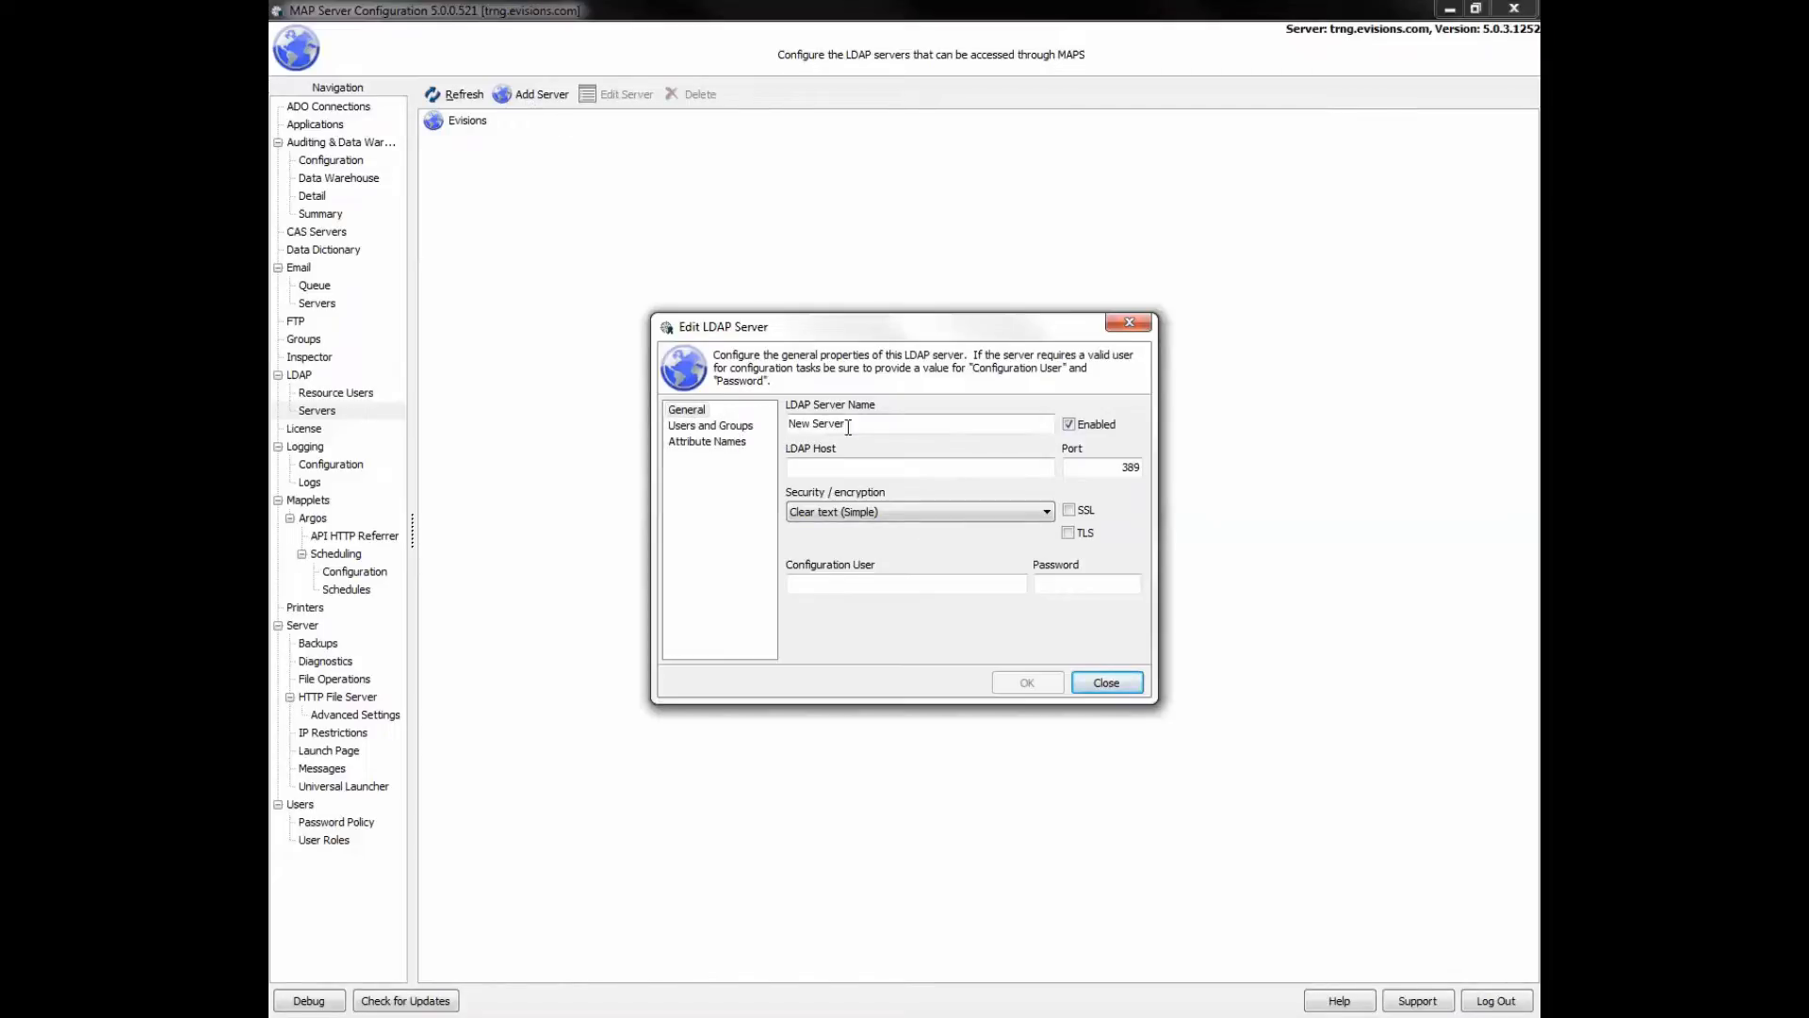
pyautogui.moveTo(845, 424); pyautogui.dragTo(786, 425)
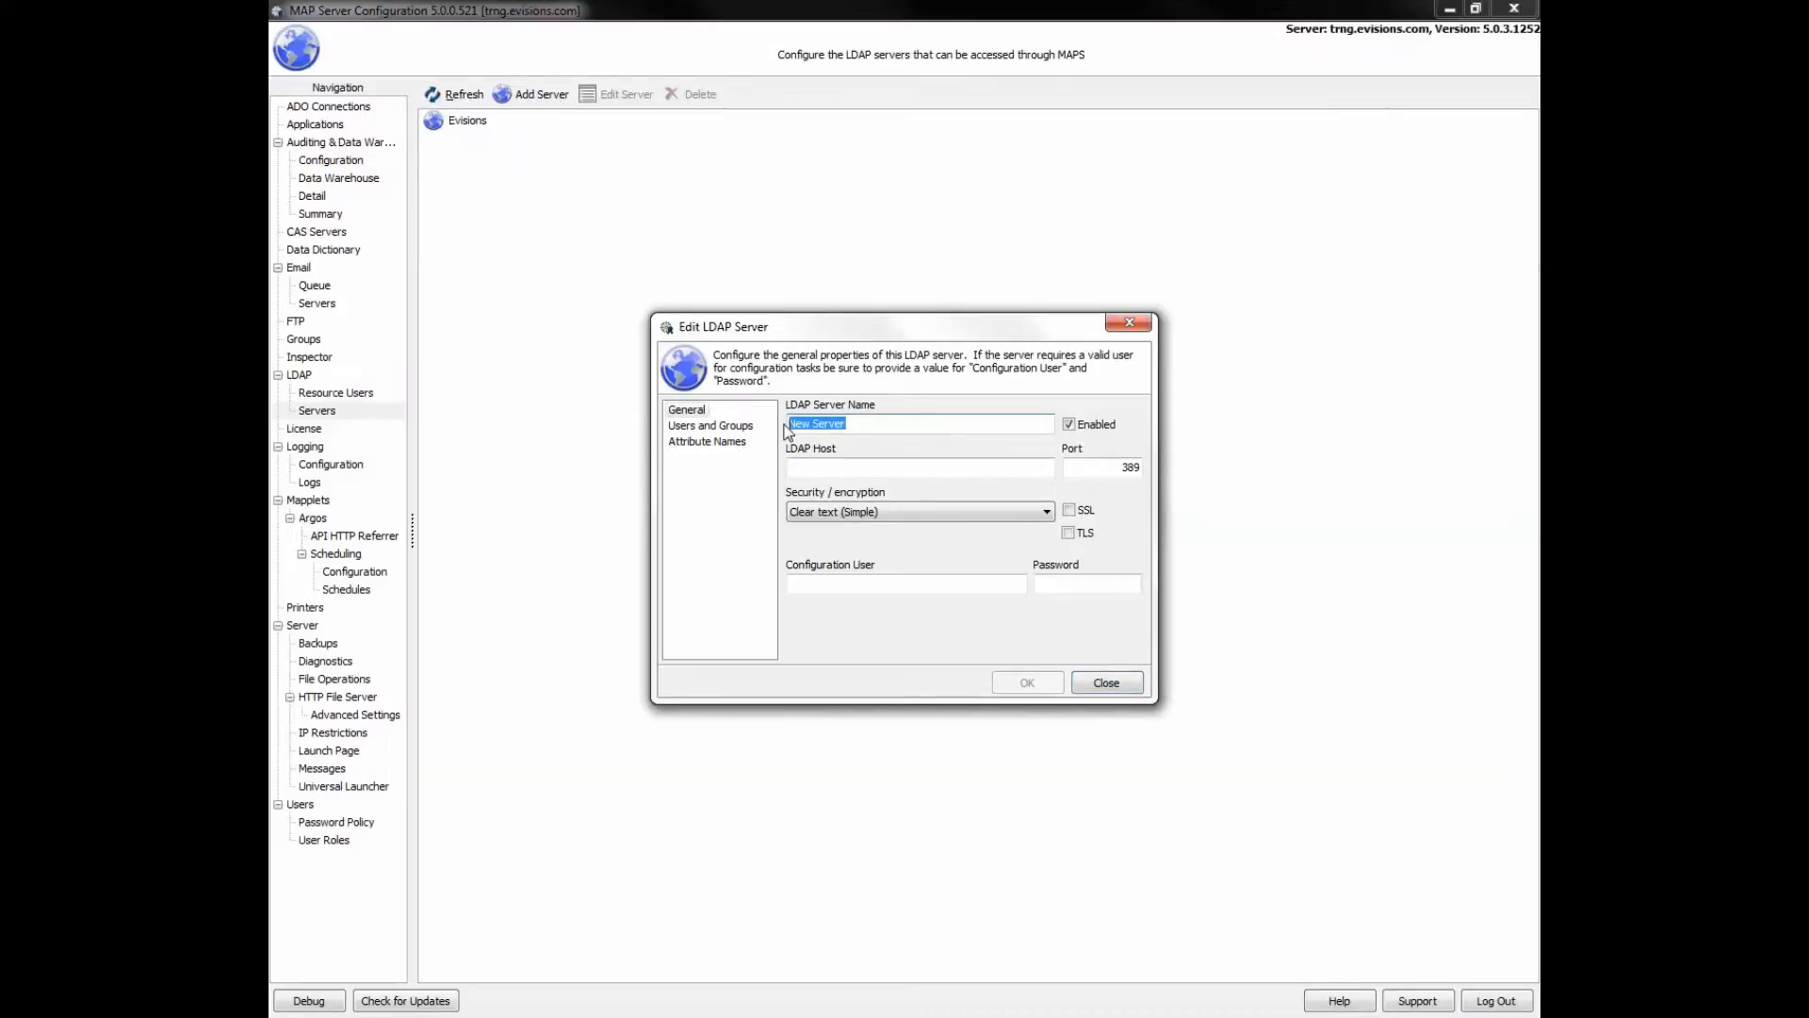
pyautogui.write('_Online Training Example')
pyautogui.click(1006, 467)
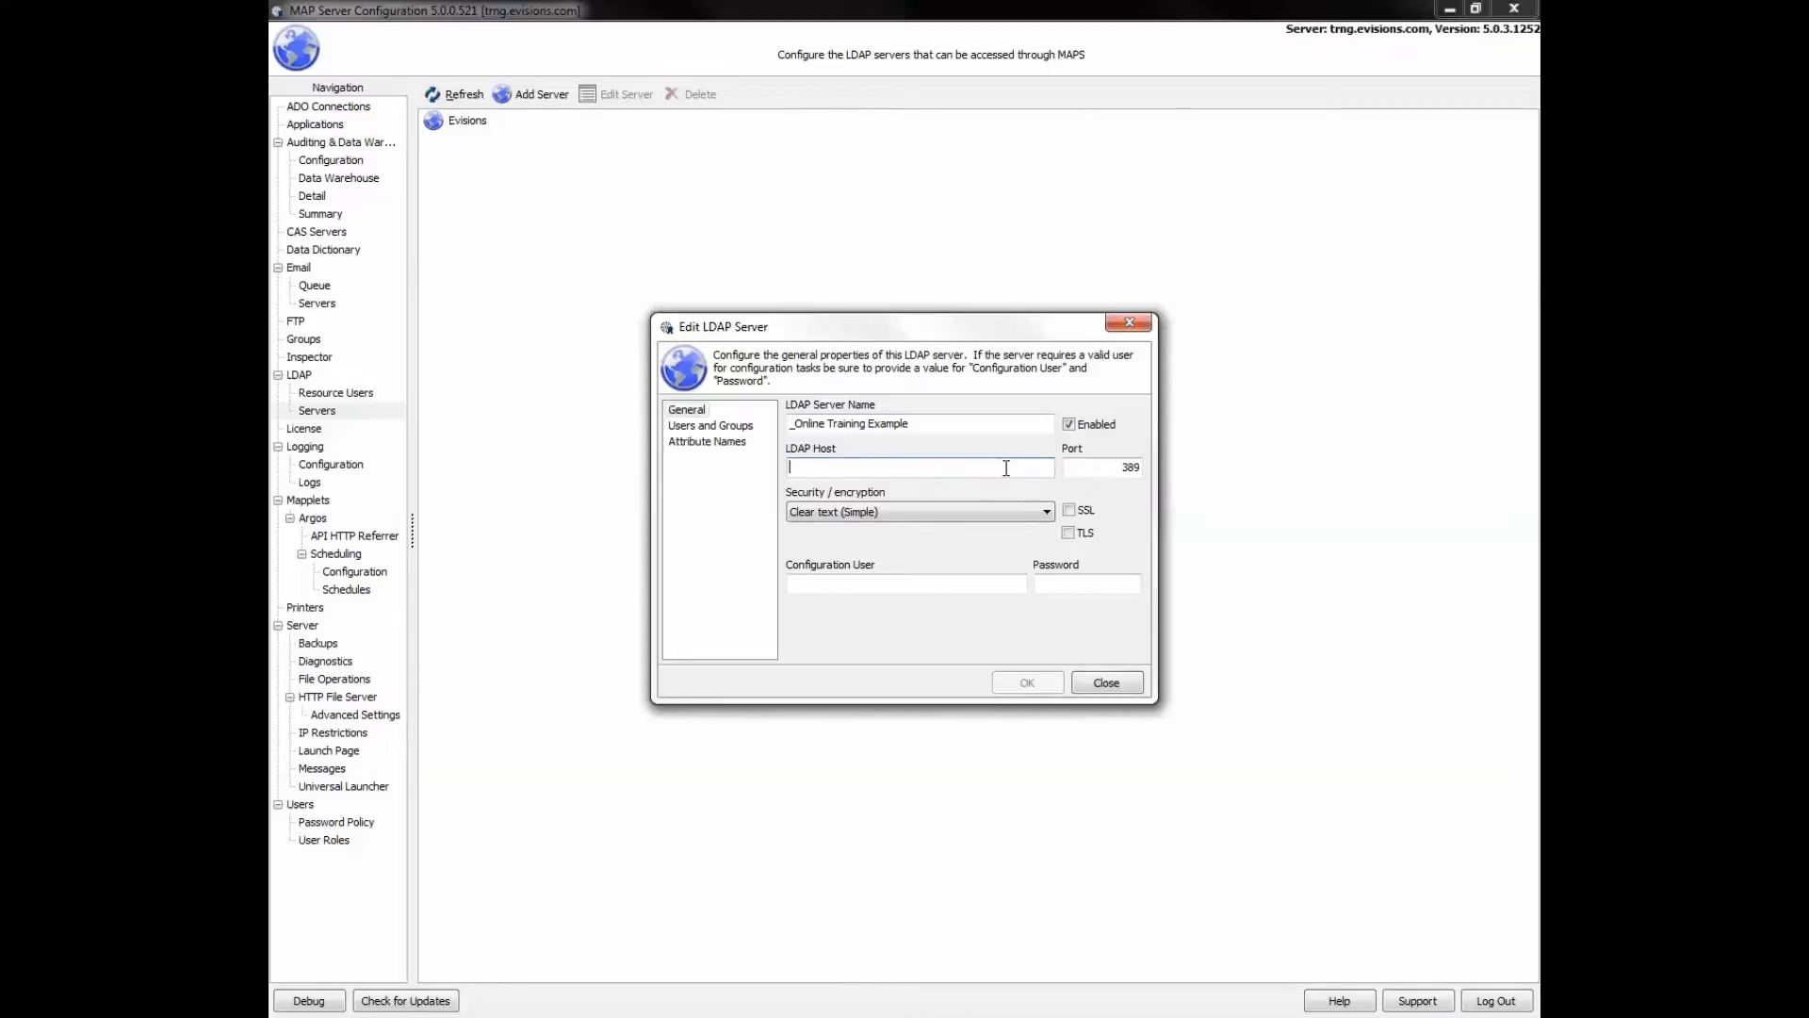
pyautogui.write('10')
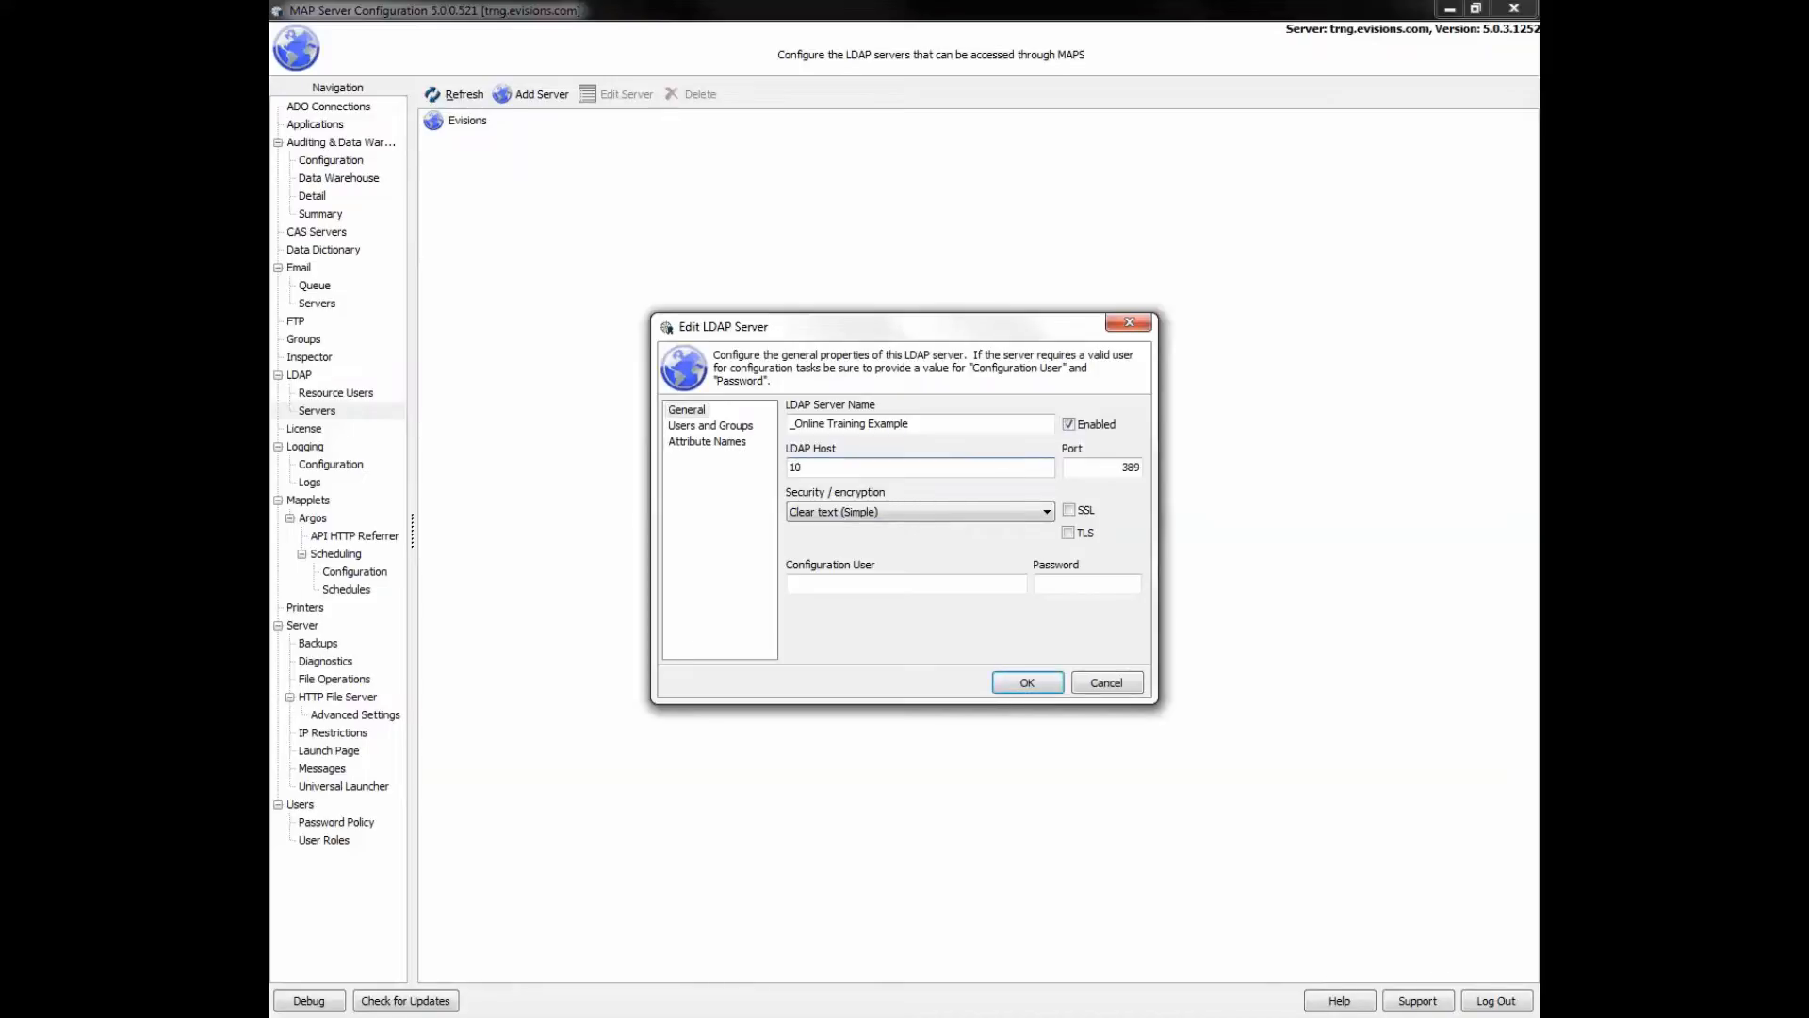
pyautogui.write('.10.10.1')
# - Keep Clear text (Simple) security and enter the configuration user's name and password
pyautogui.click(1047, 513)
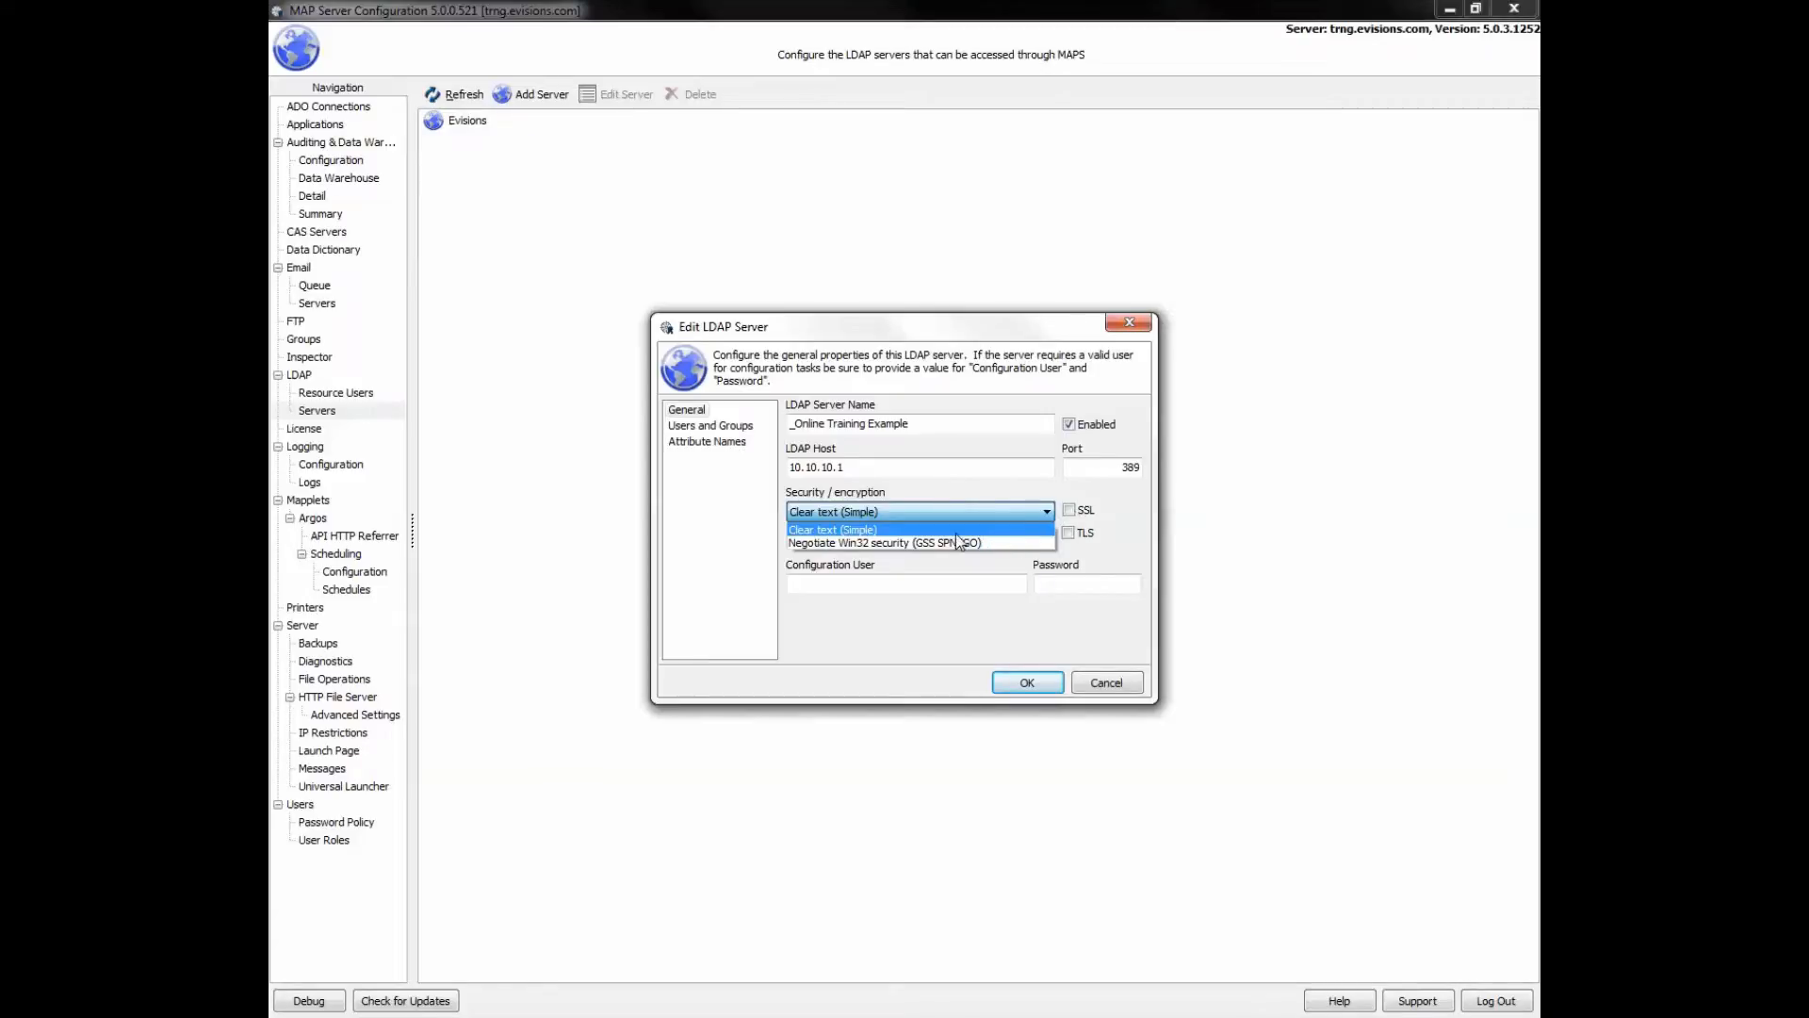
pyautogui.click(942, 515)
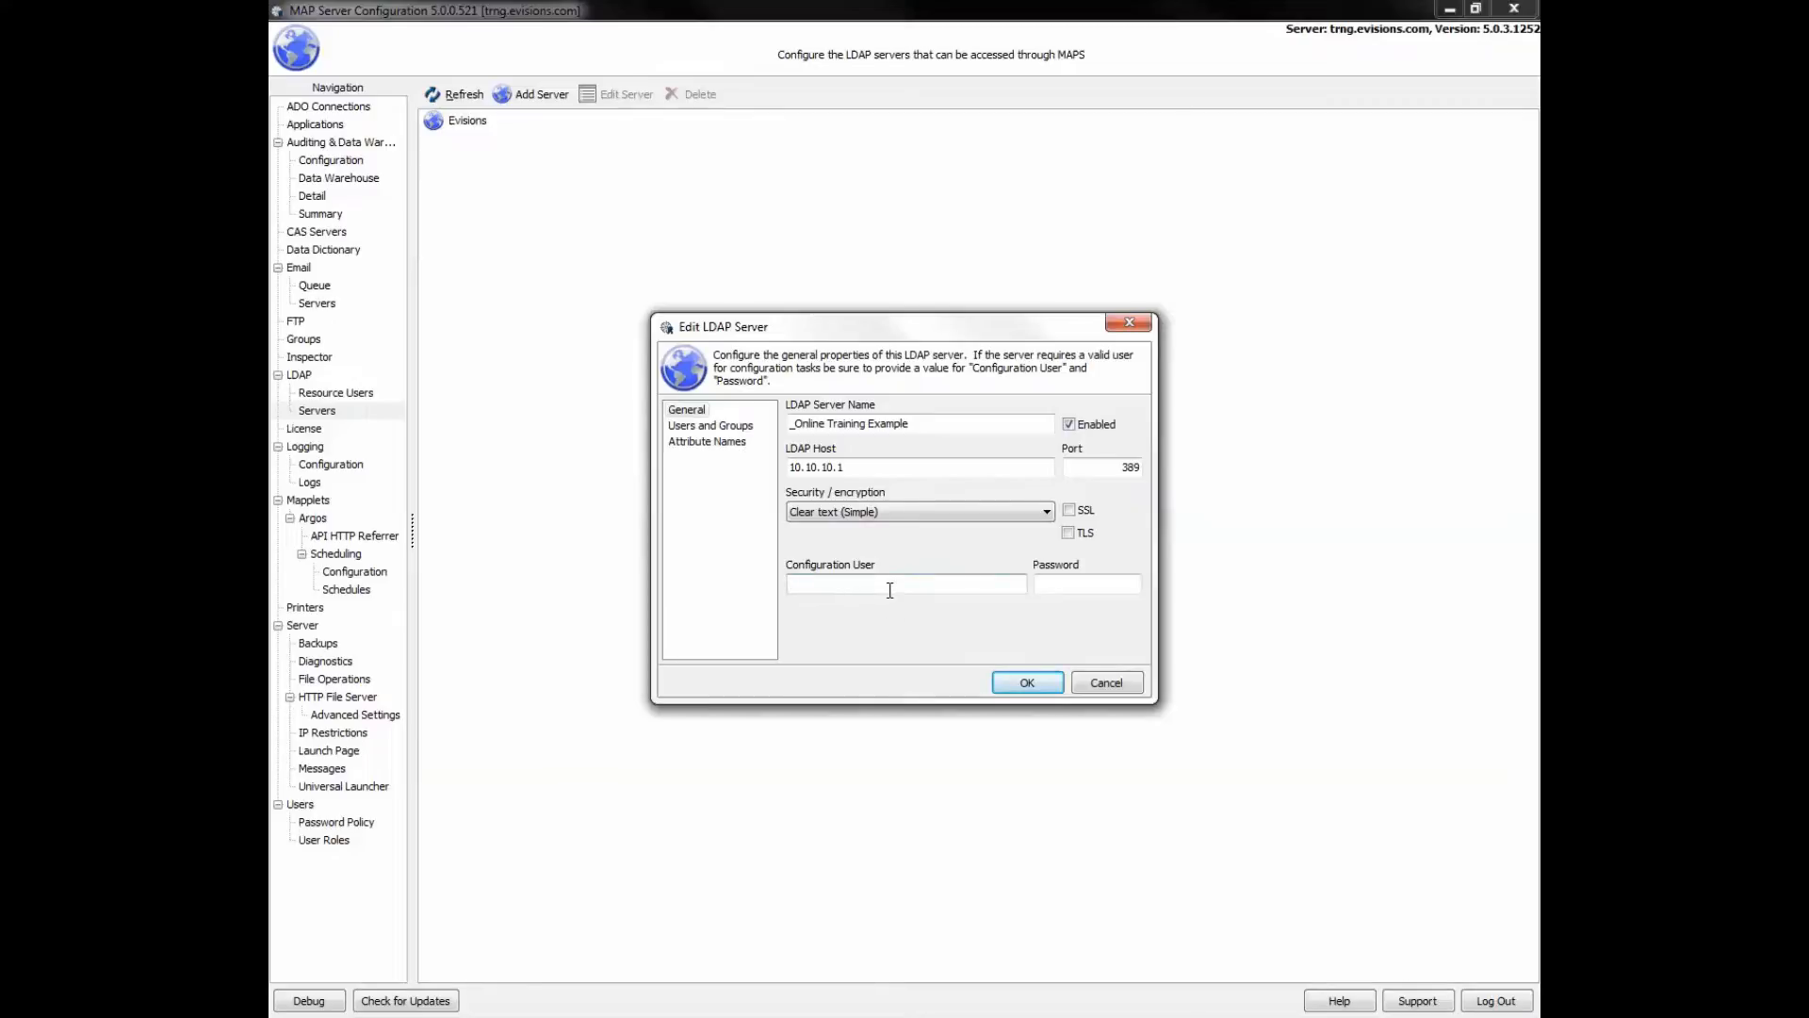
pyautogui.write('trainingadmin')
pyautogui.click(1062, 591)
pyautogui.write('********')
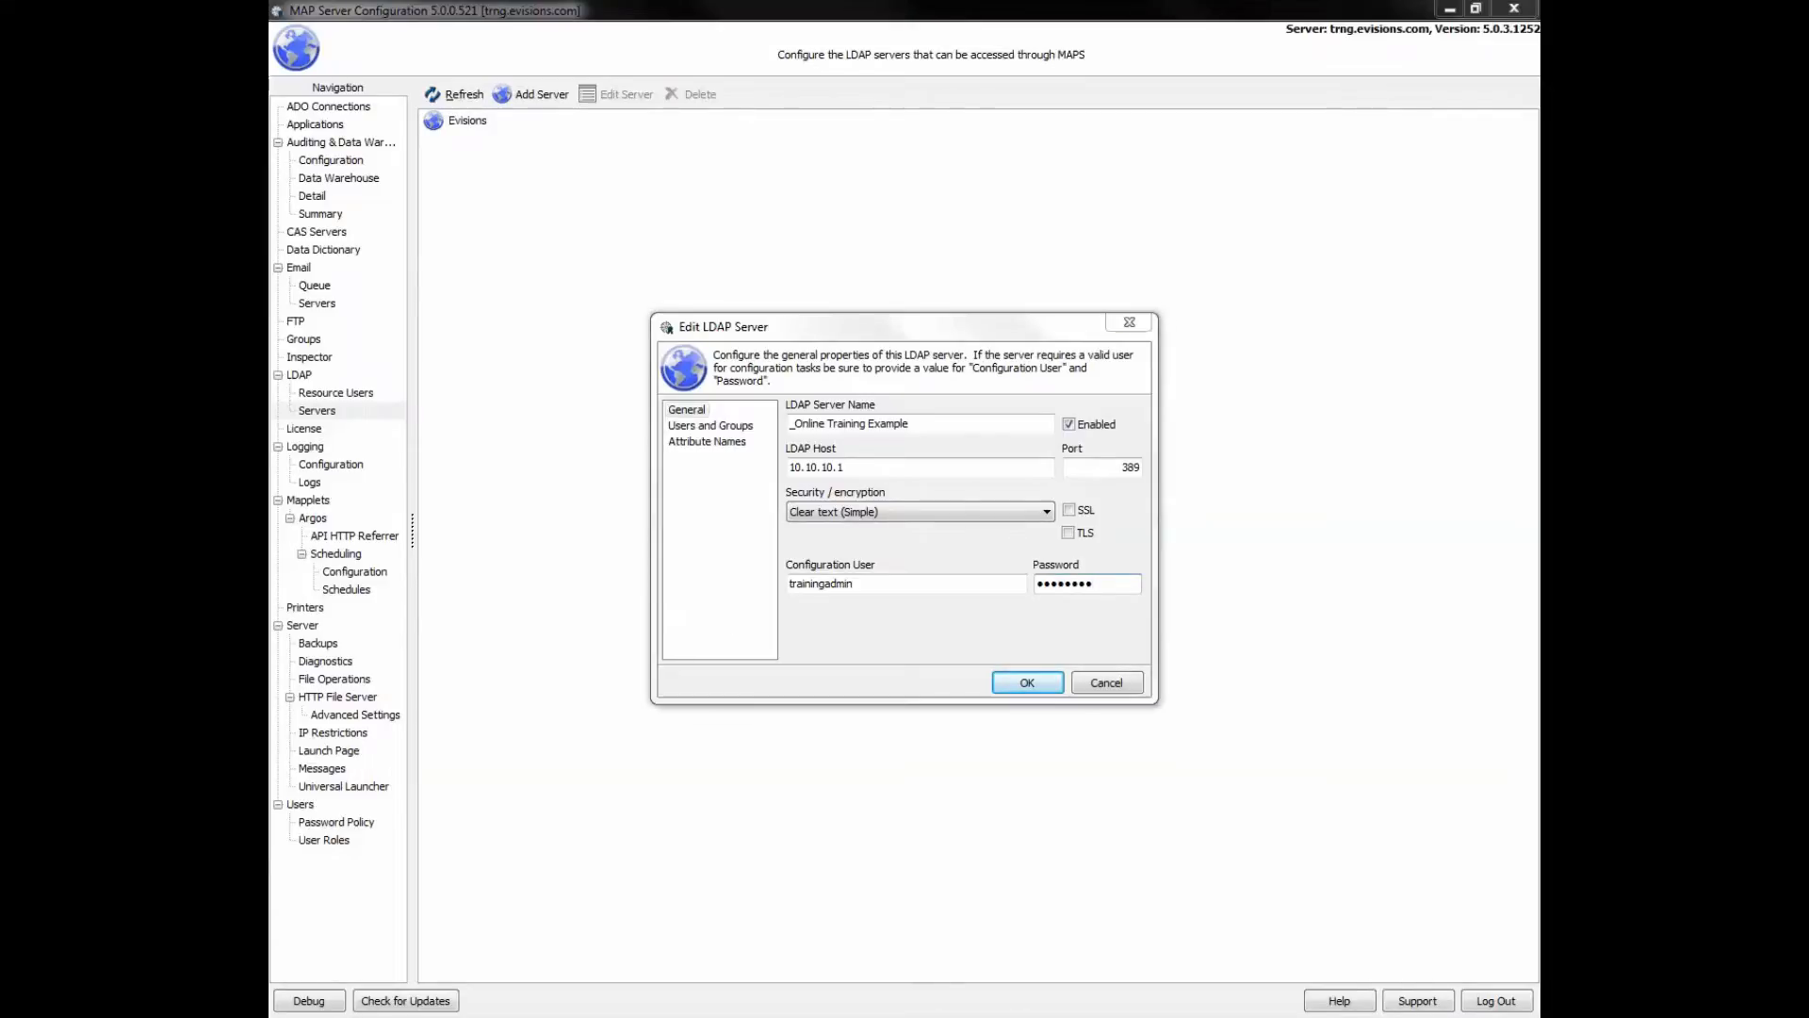
# - Review the server's Users and Groups fields and attribute mappings like User ID → sAMAccountName
pyautogui.click(702, 429)
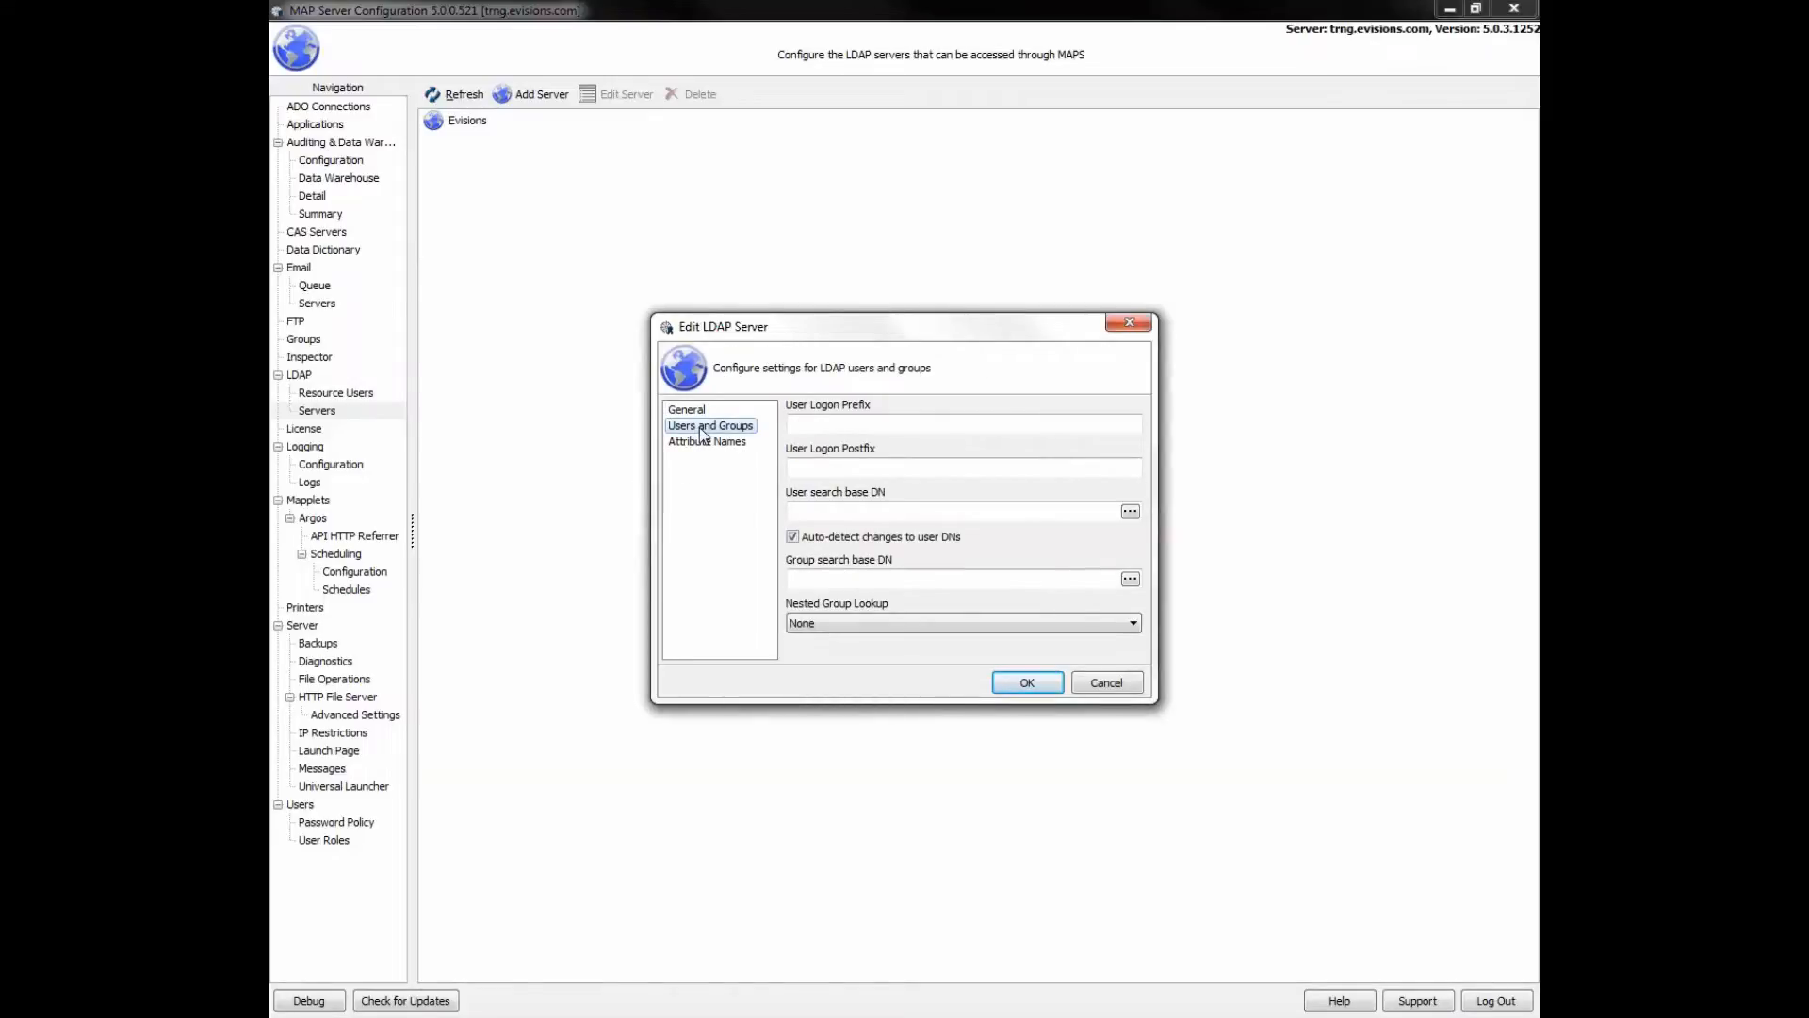
pyautogui.moveTo(902, 425)
pyautogui.moveTo(906, 467)
pyautogui.moveTo(872, 578)
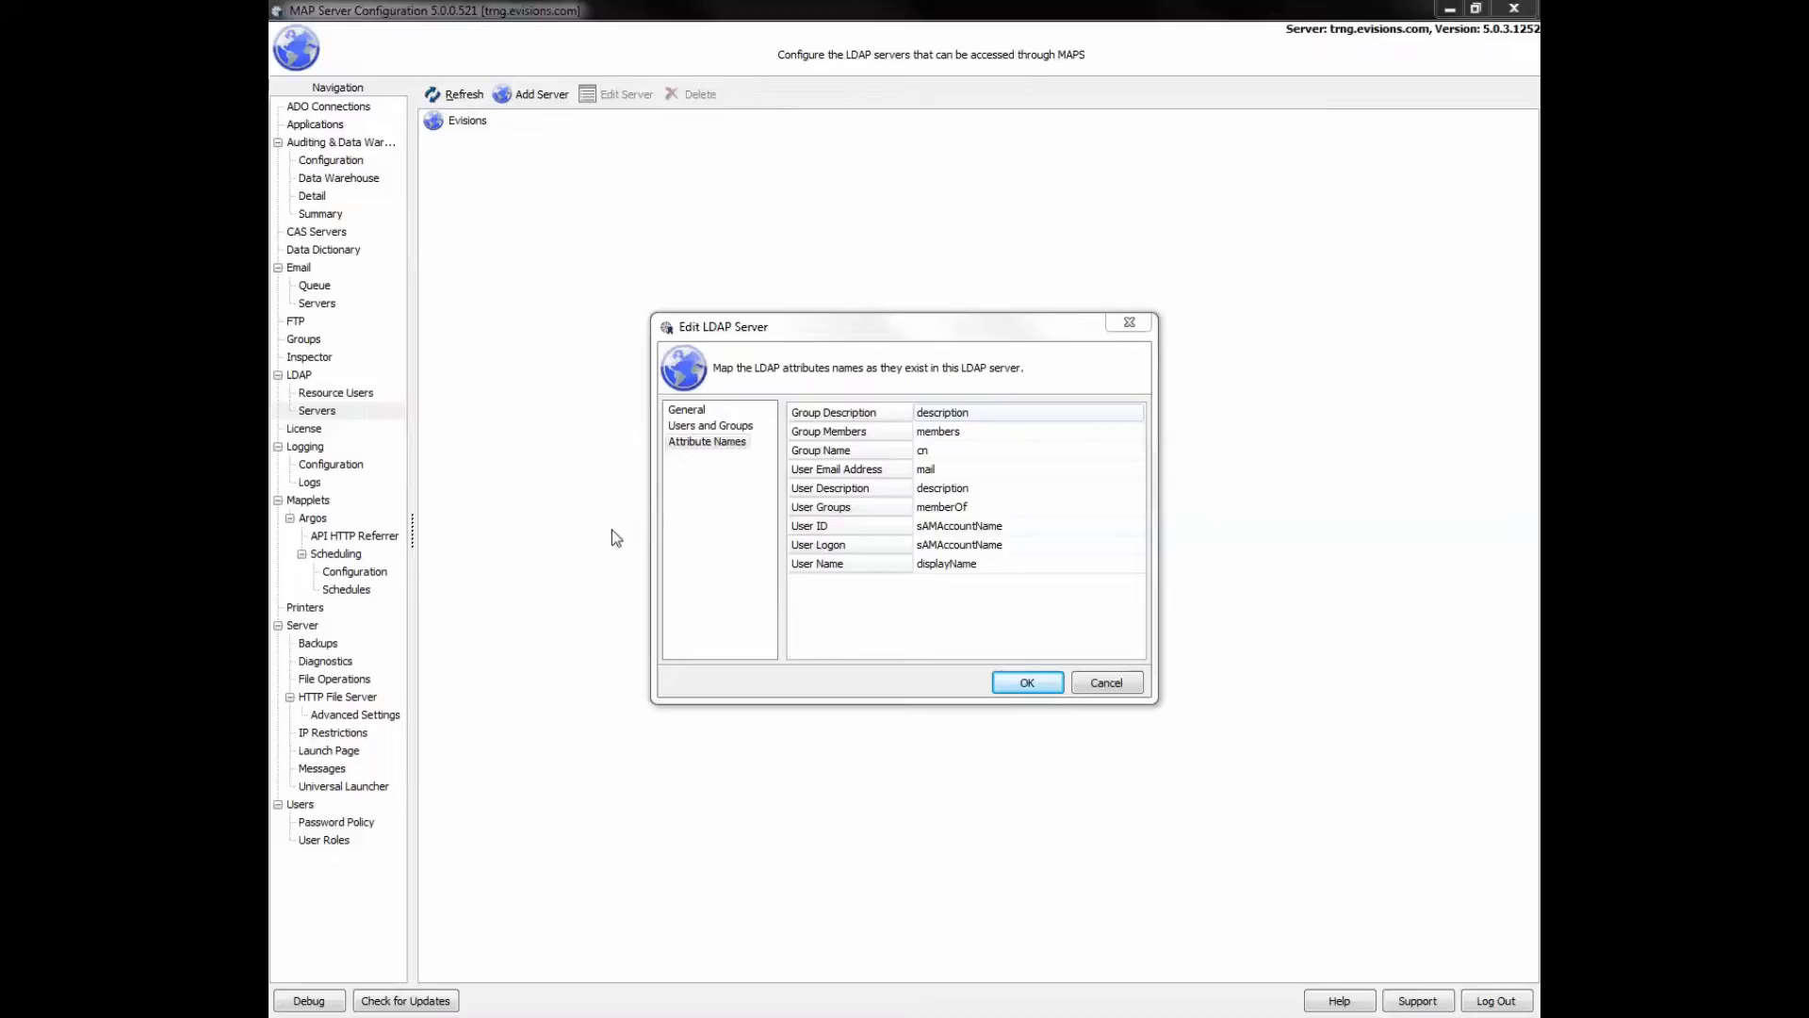
# - Save the _Online Training Example LDAP server and go to the Groups page
pyautogui.click(1028, 683)
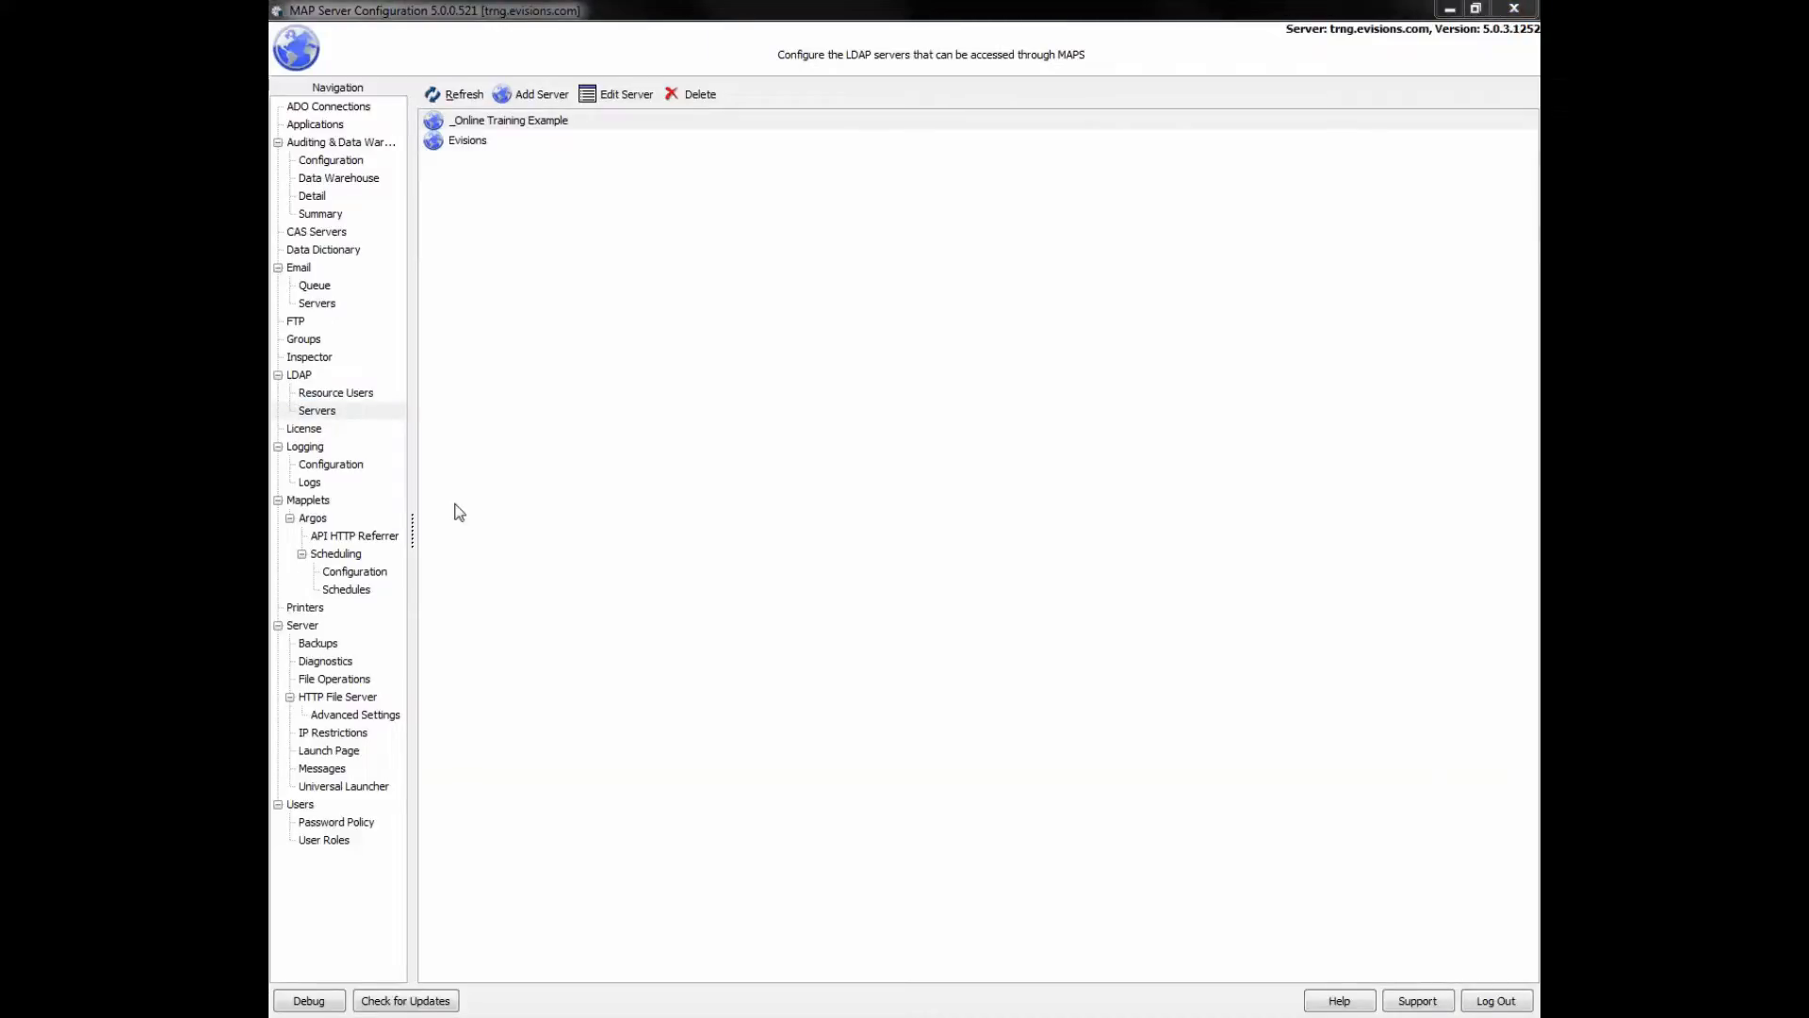
pyautogui.click(305, 341)
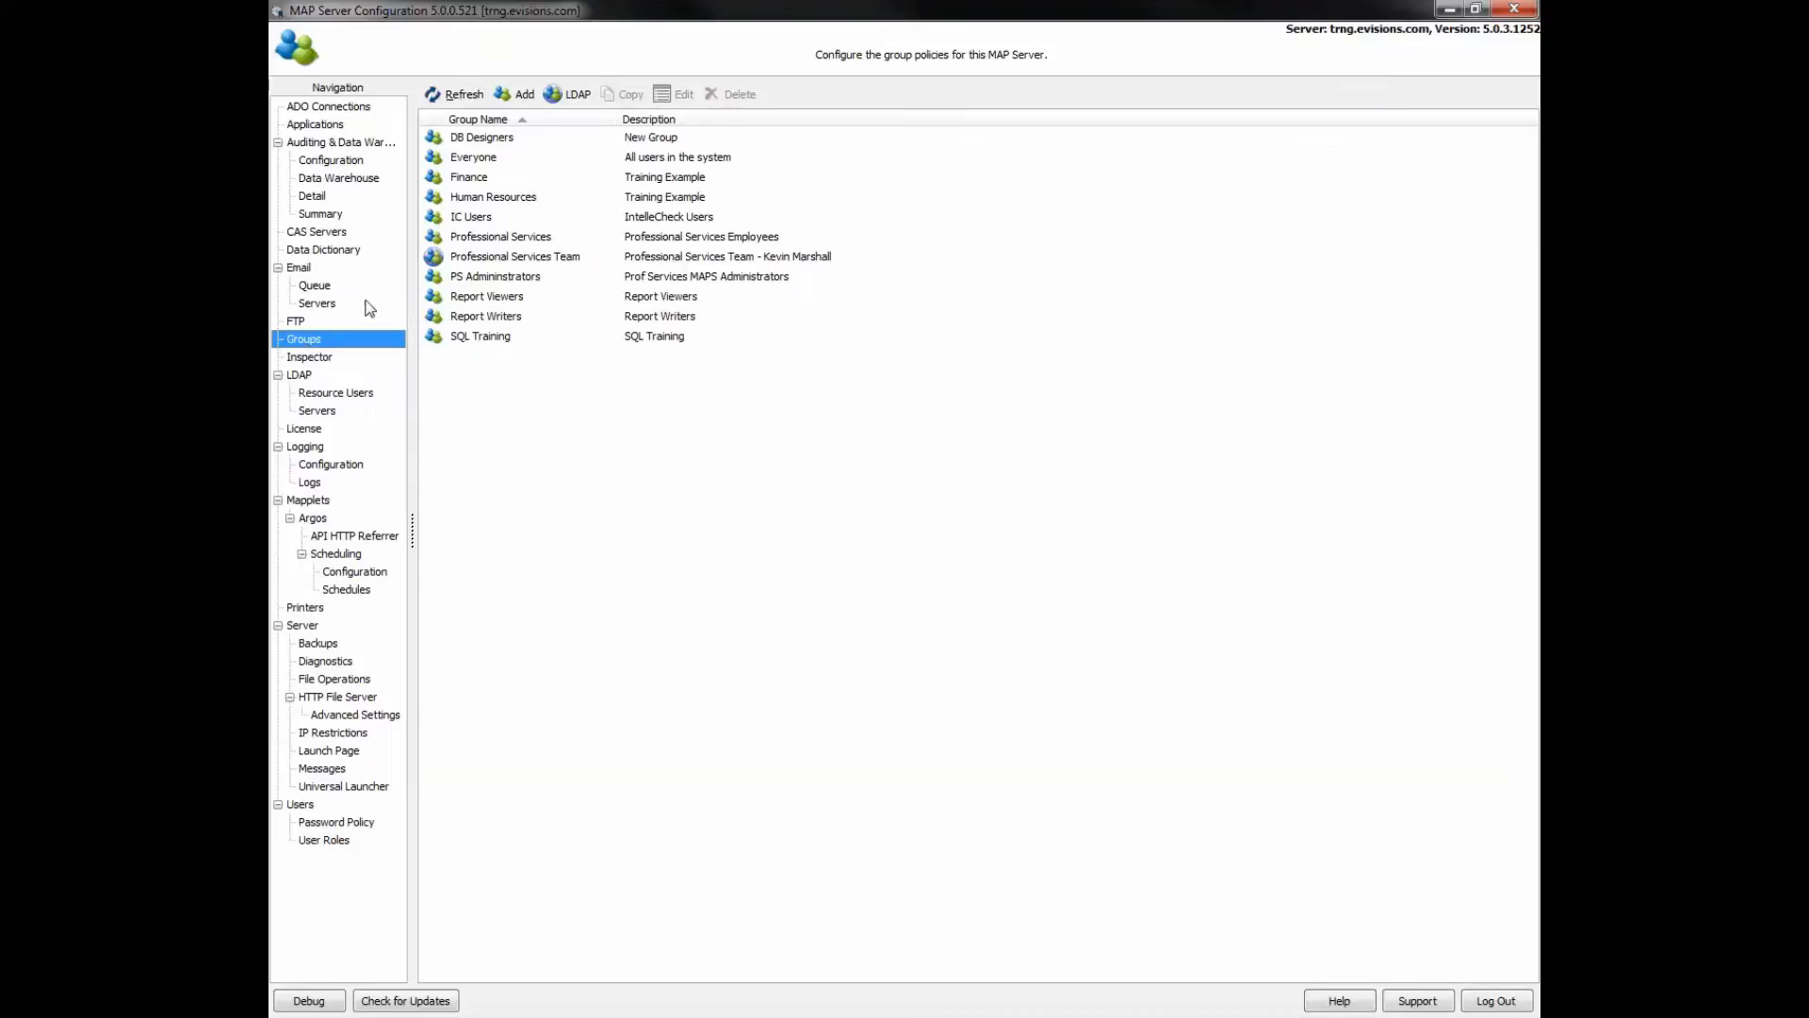
# - Add a New Group and view its Source setting, currently MAPS
pyautogui.click(470, 160)
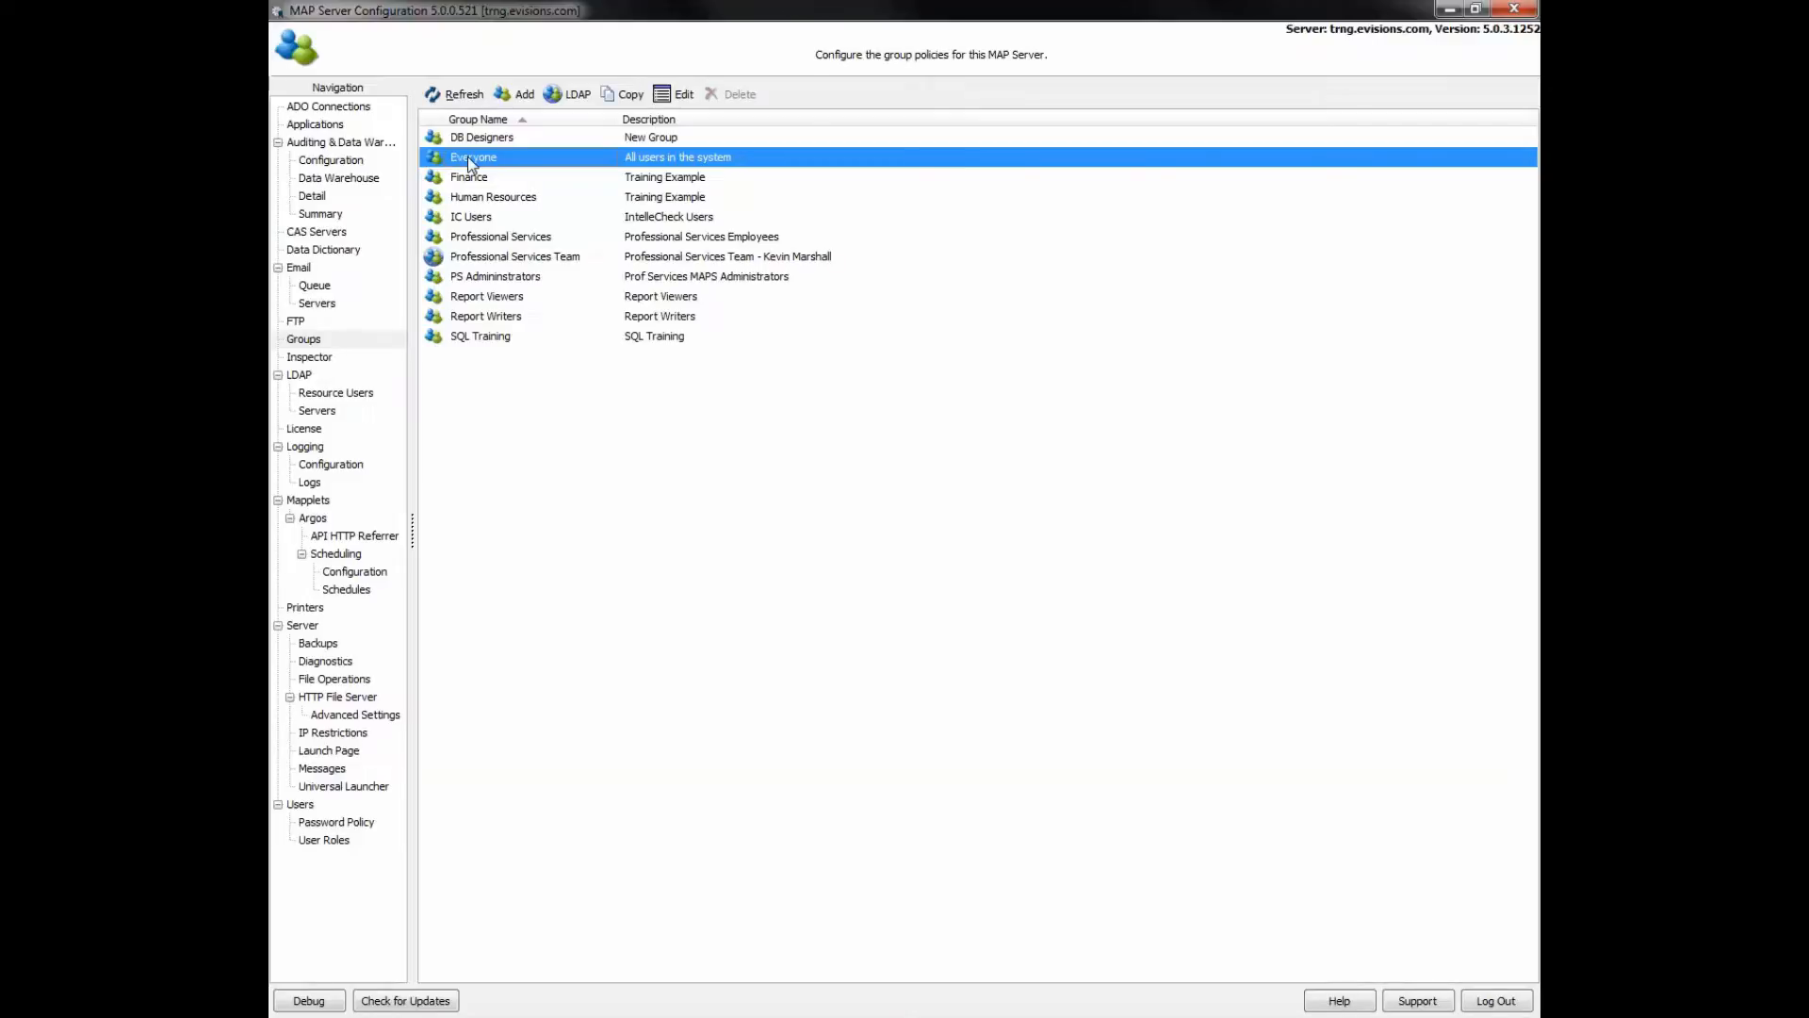
pyautogui.click(523, 96)
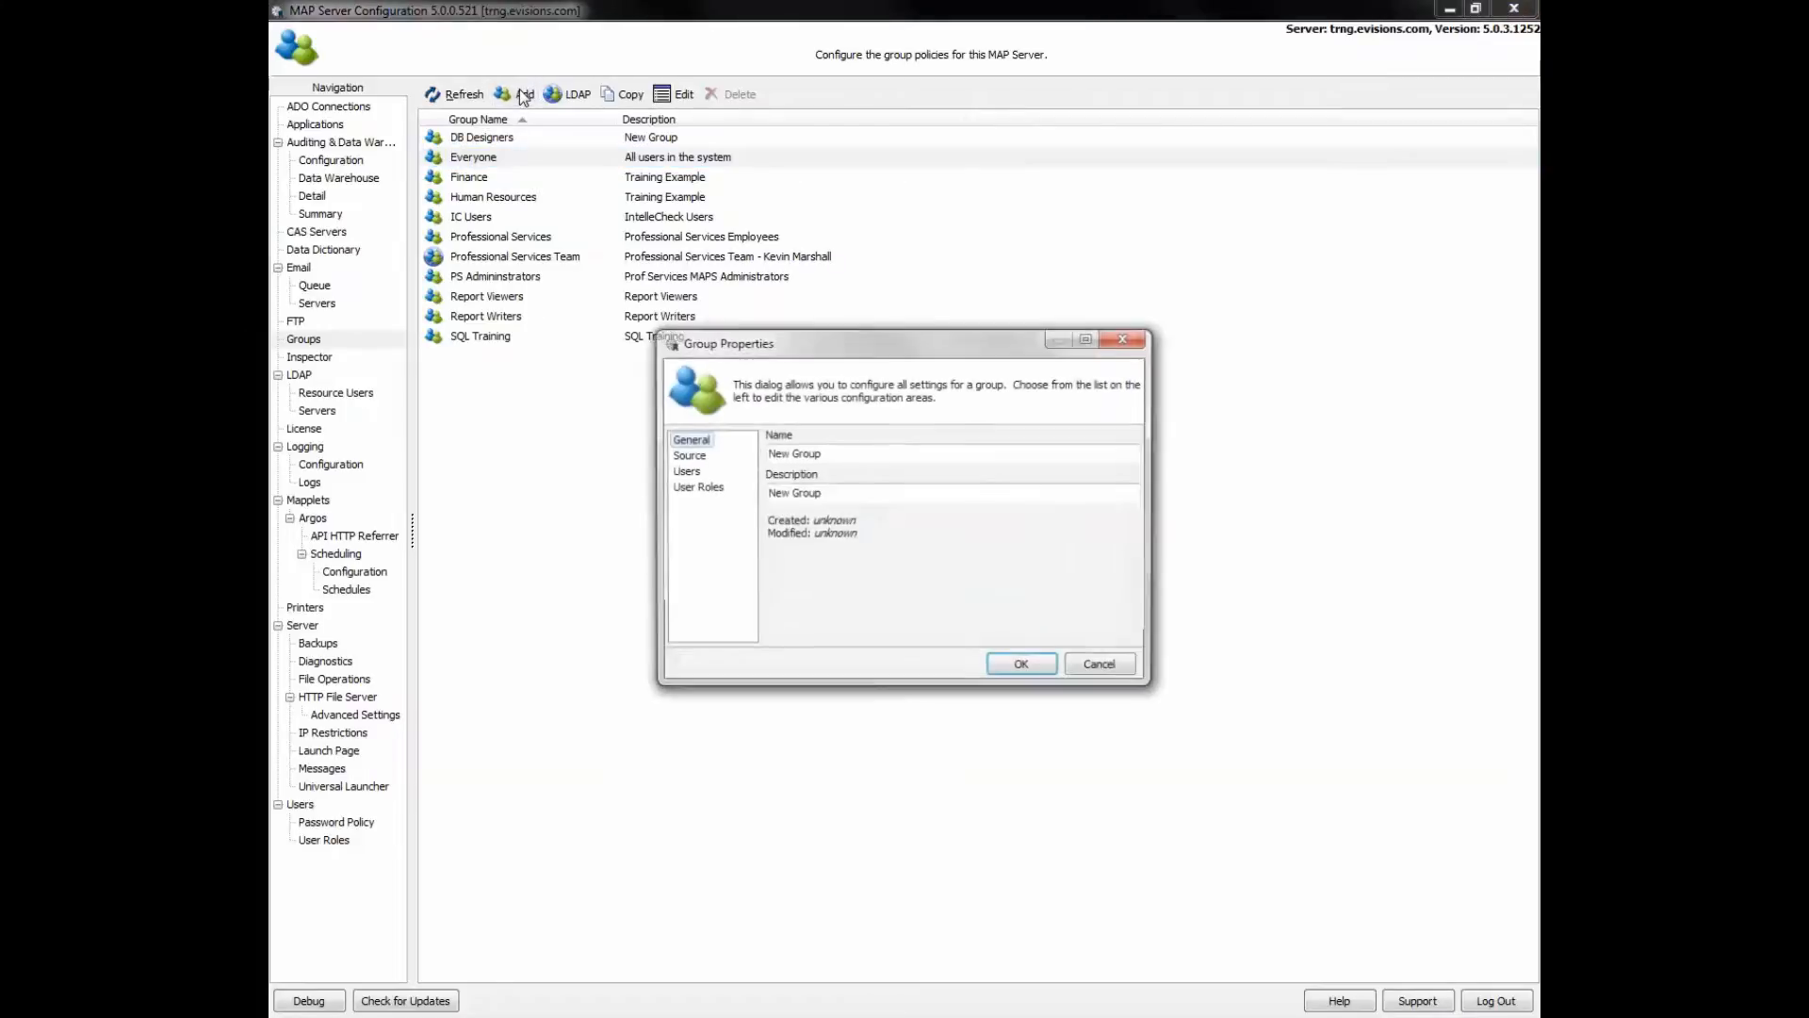
pyautogui.click(684, 471)
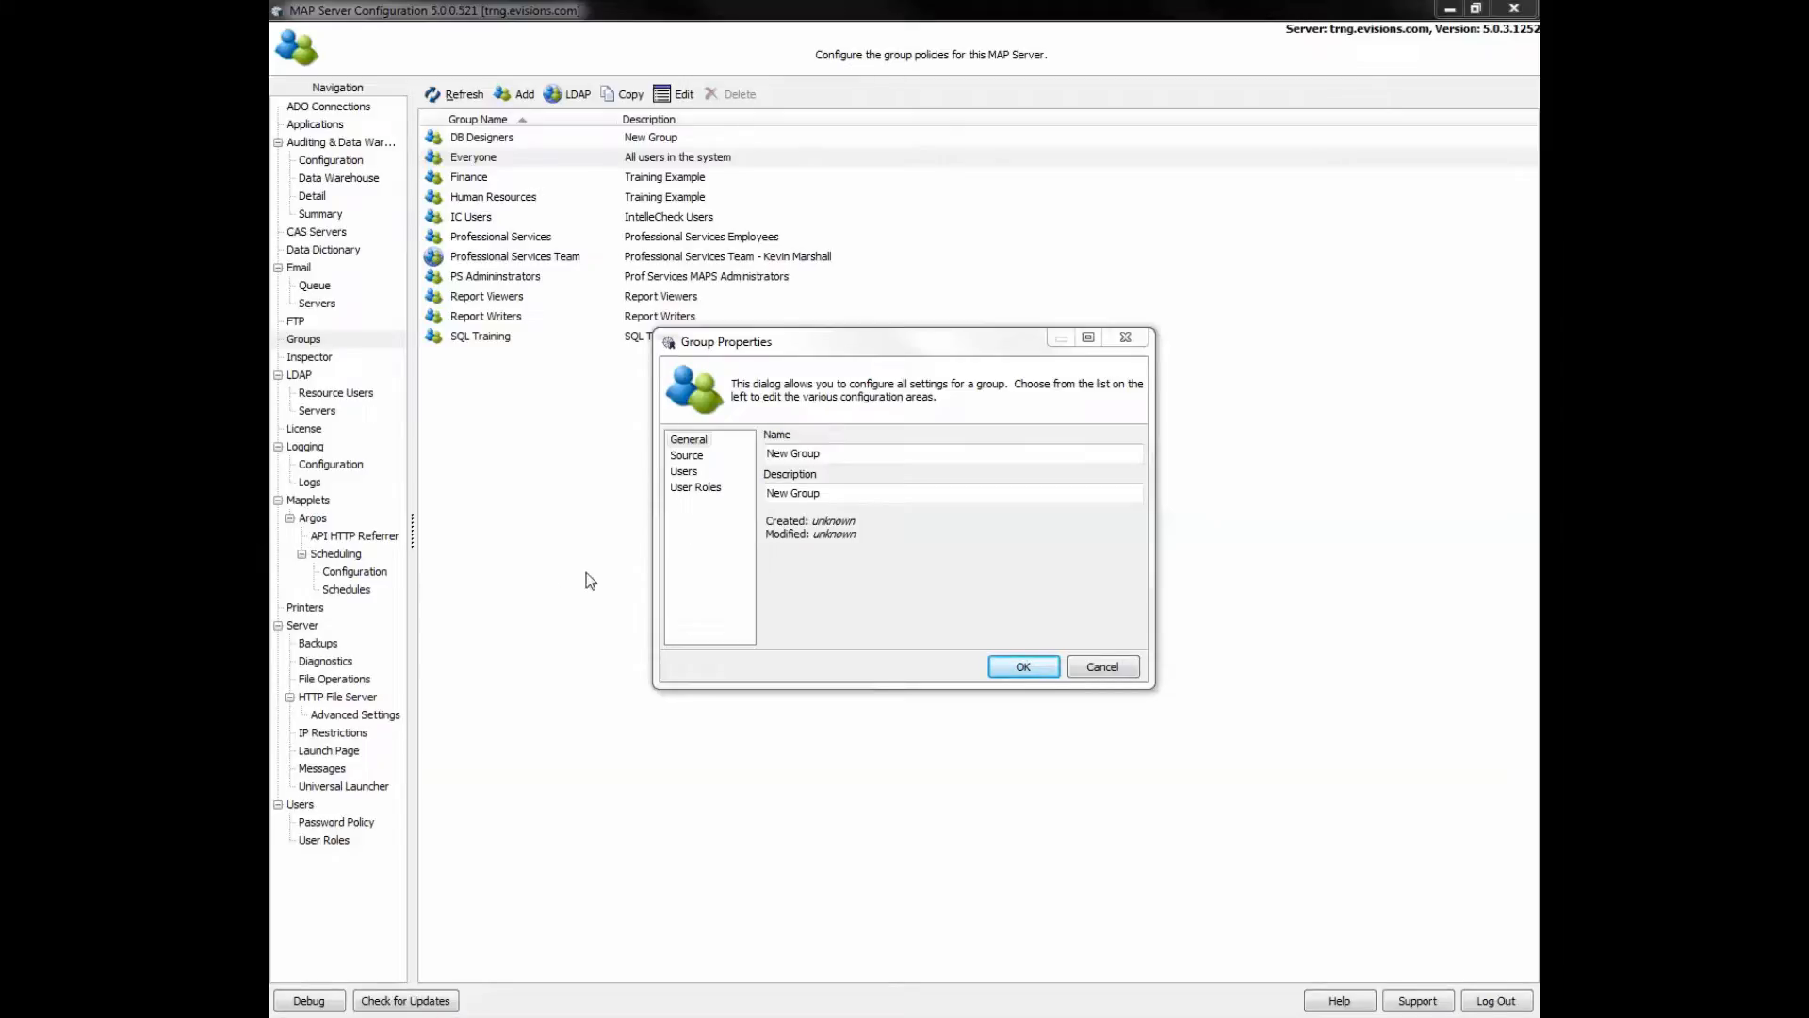
pyautogui.click(686, 456)
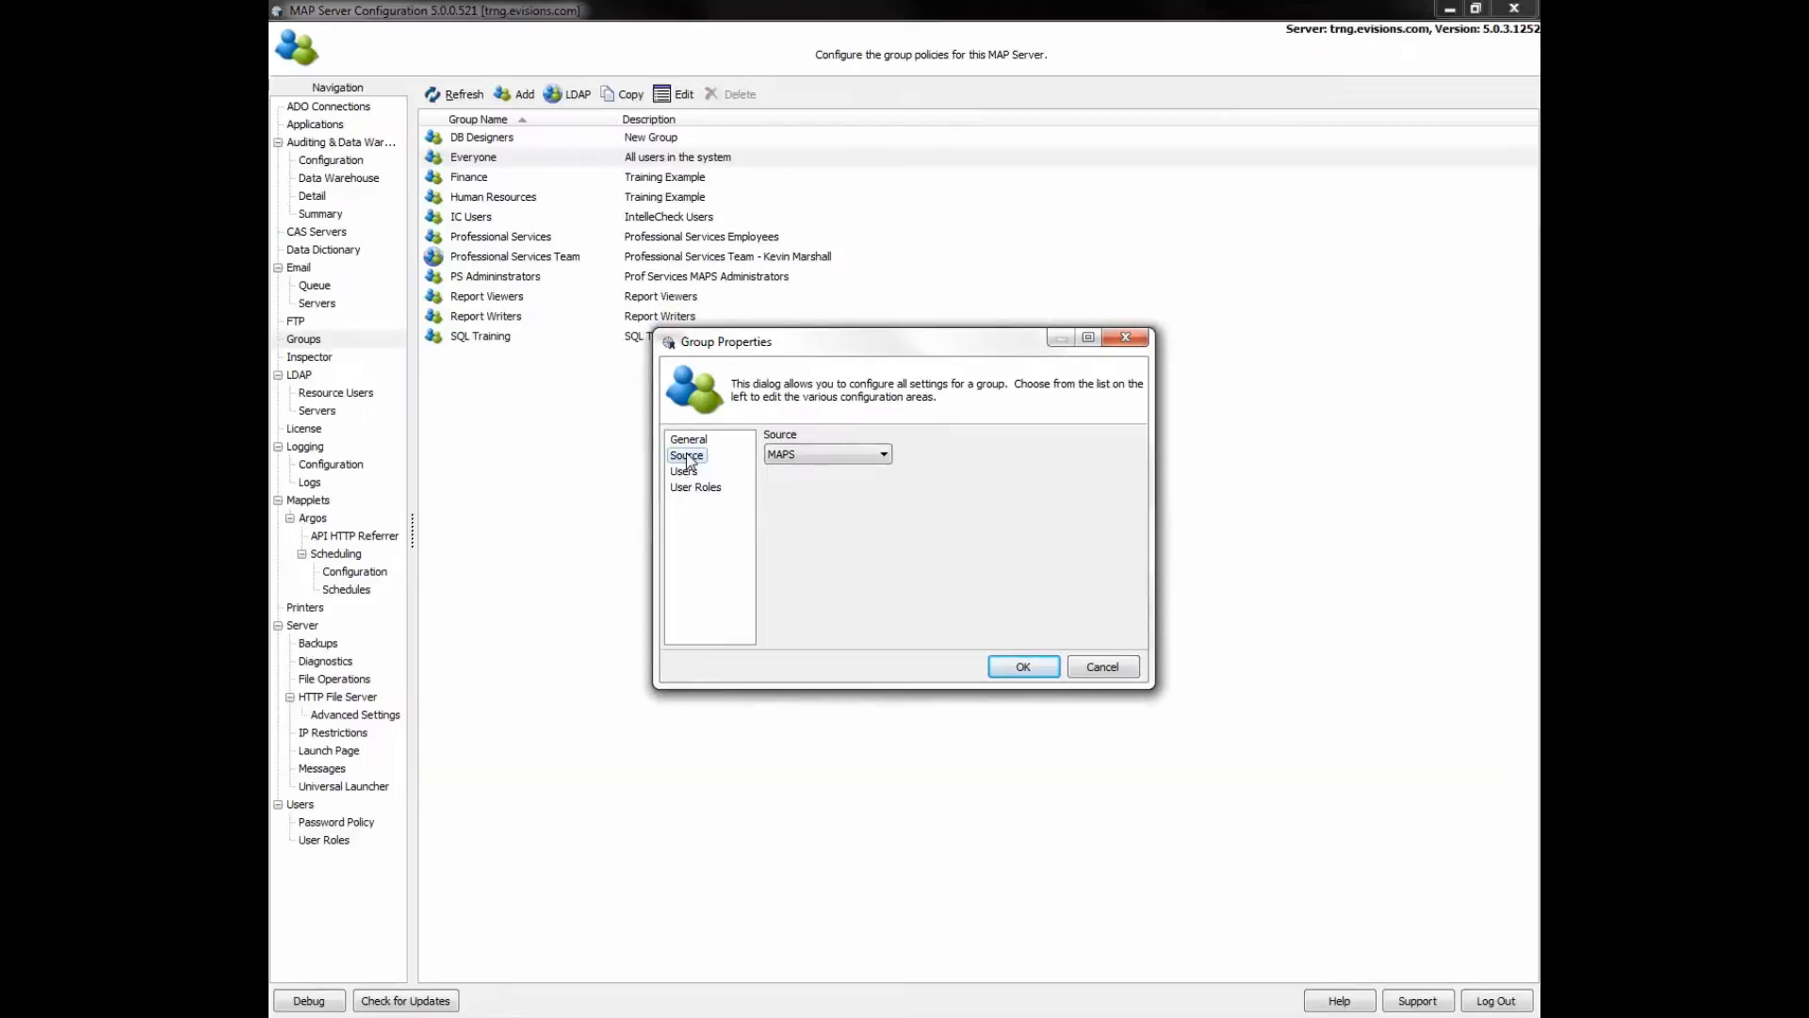
# - Set the group's source to LDAP on the Online Training Example server and view its Users
pyautogui.click(884, 454)
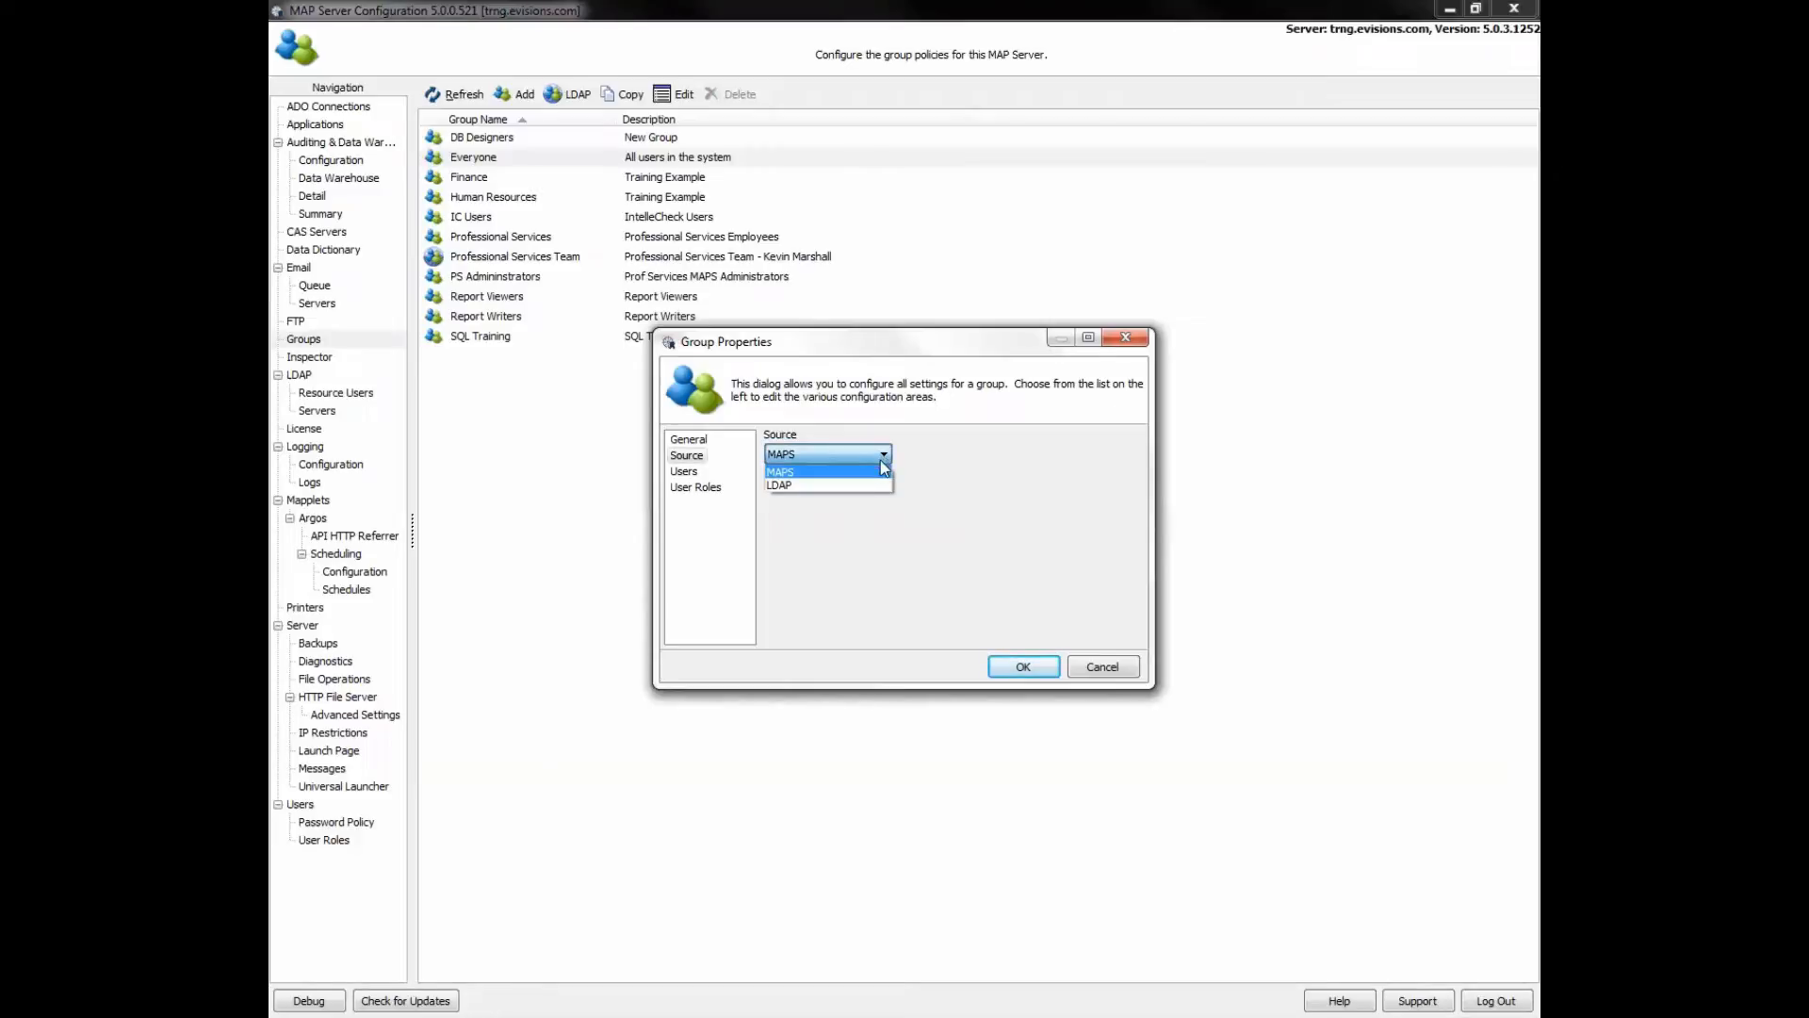
pyautogui.click(857, 485)
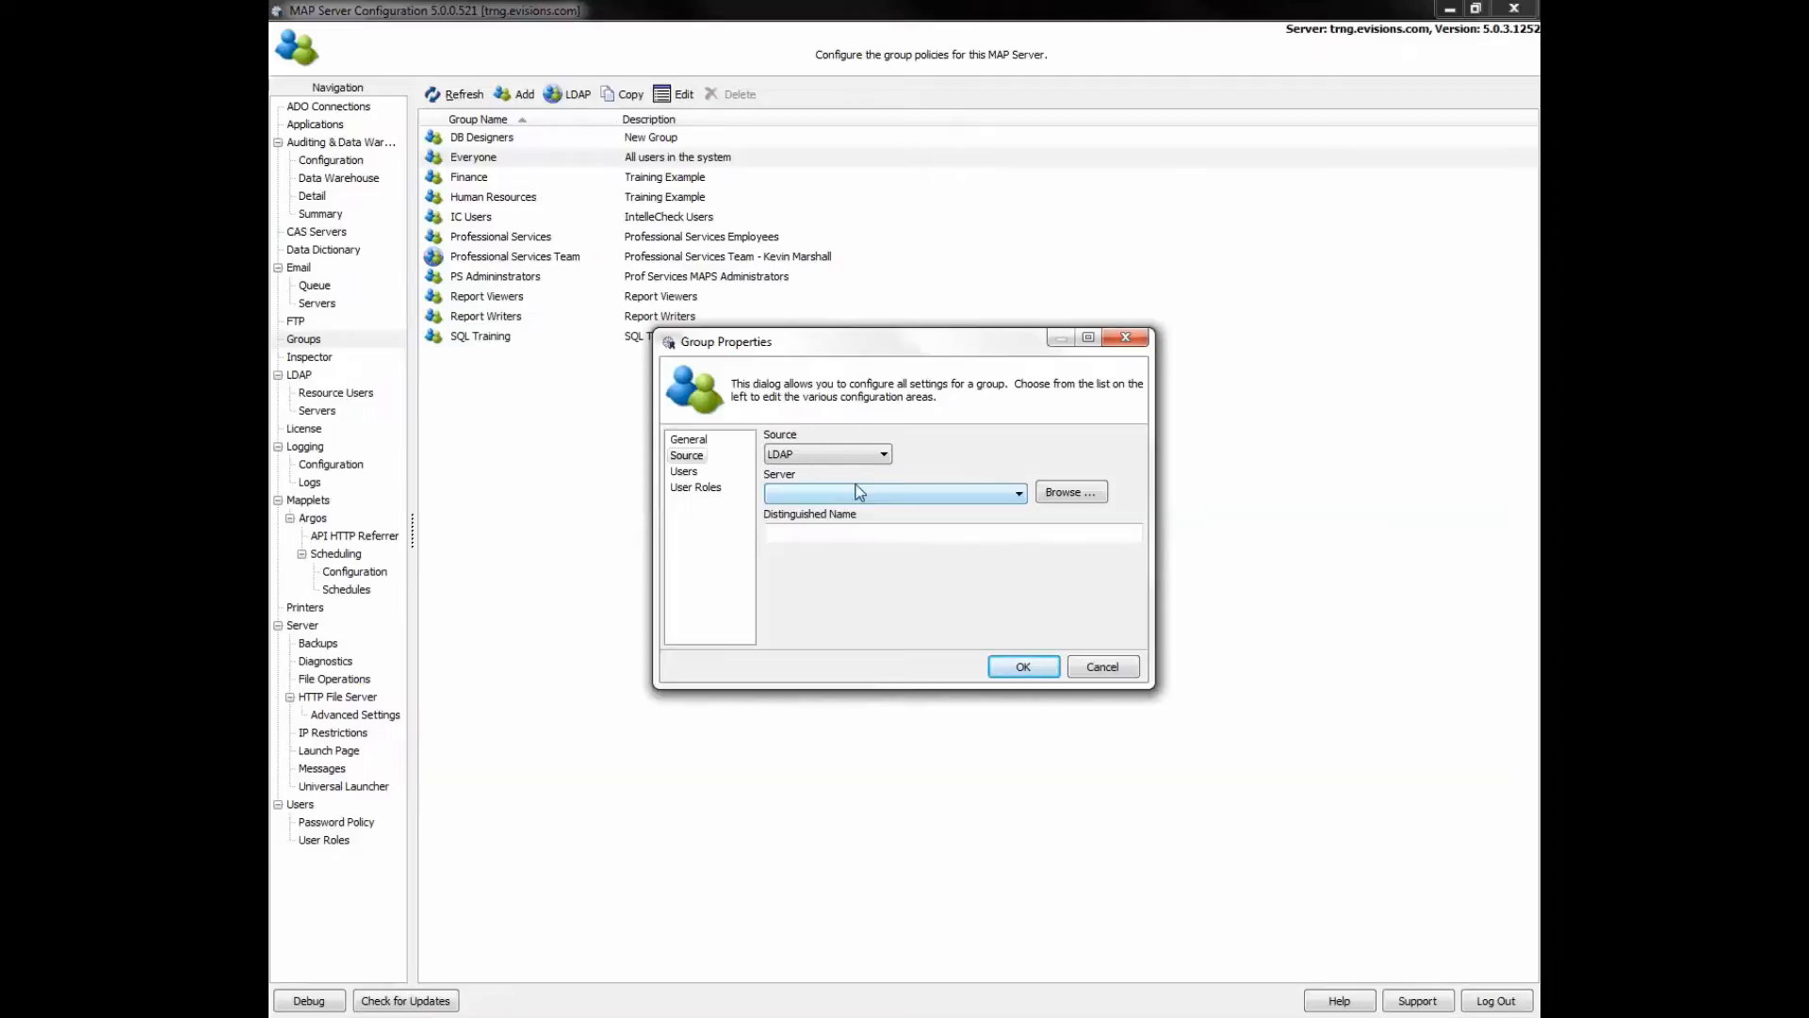
pyautogui.click(1017, 496)
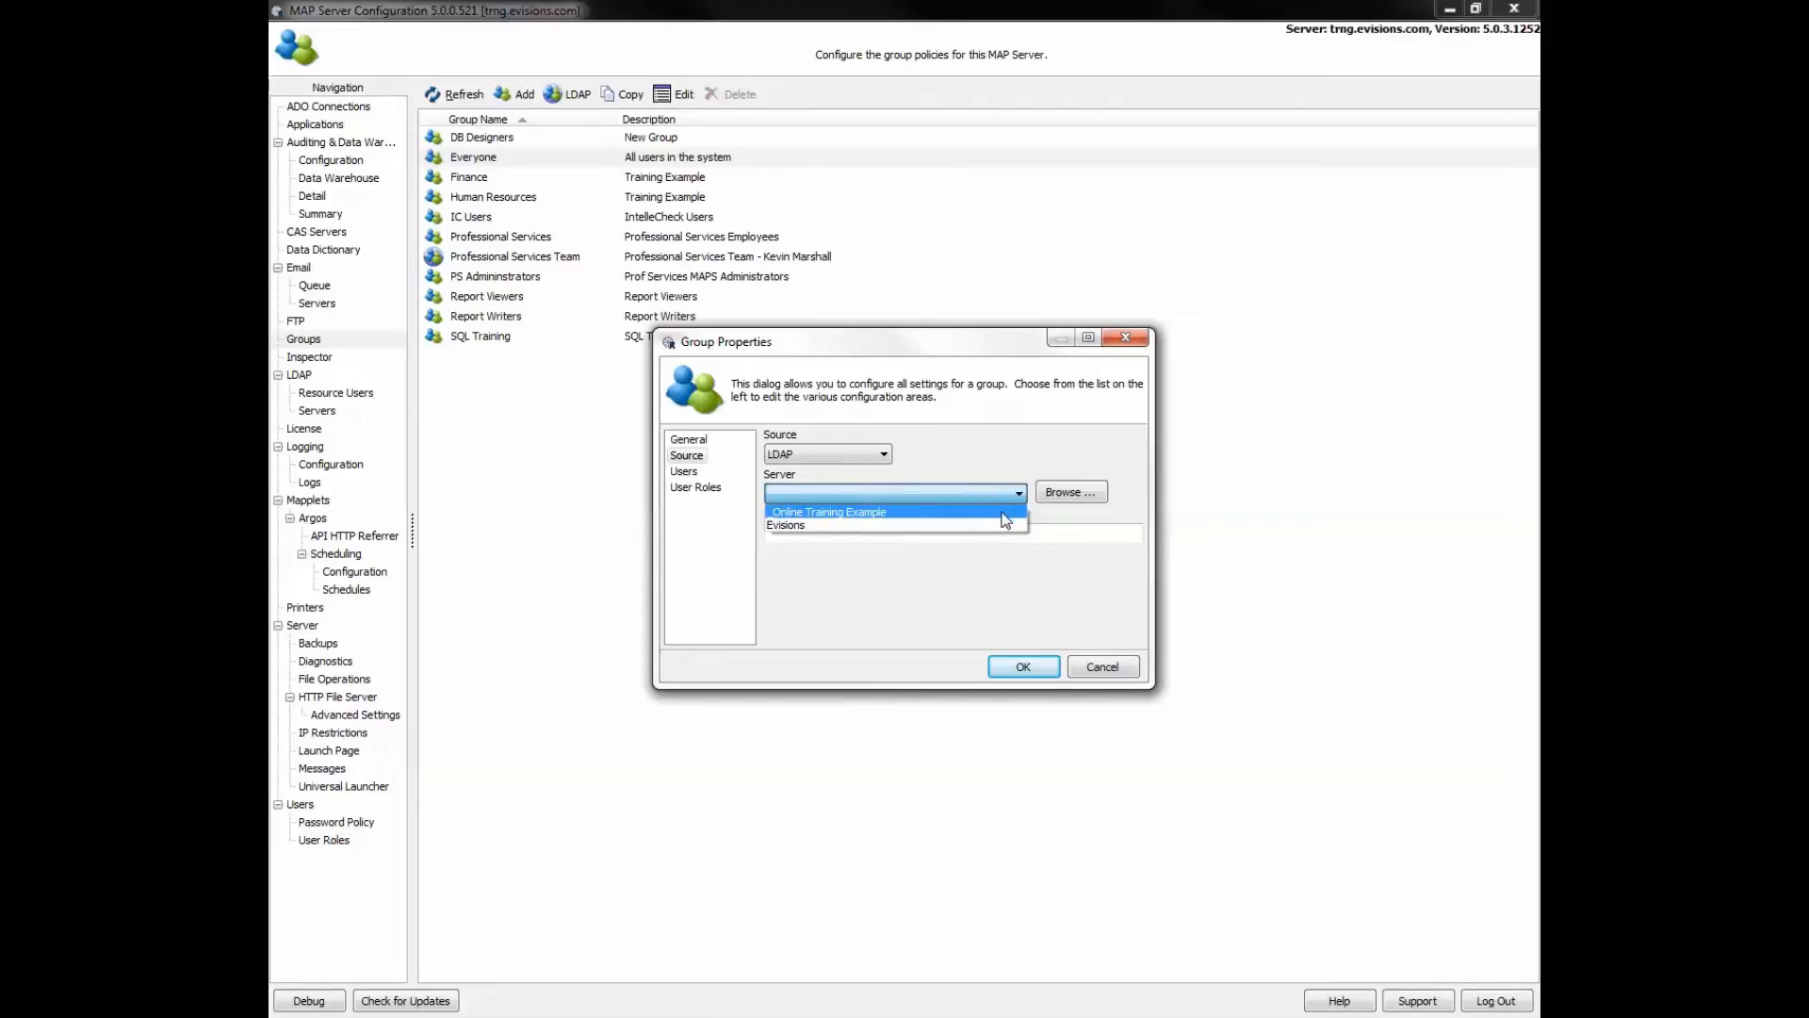
pyautogui.click(1003, 512)
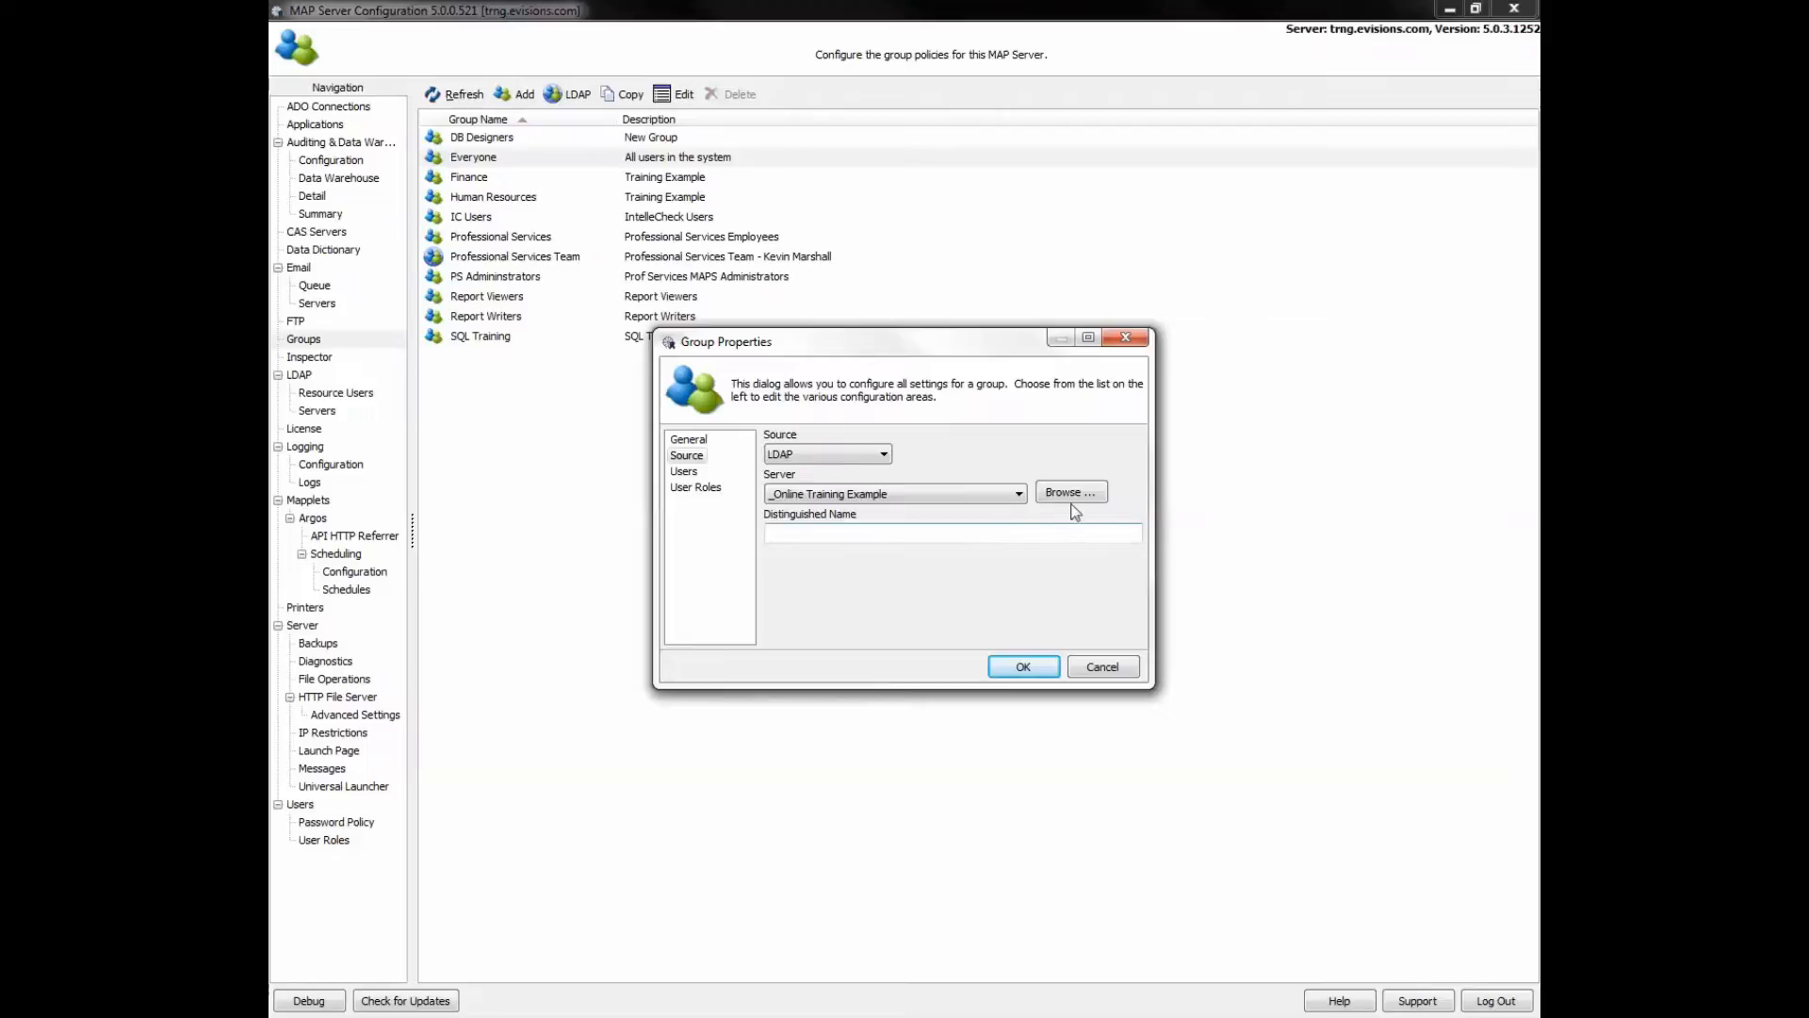
pyautogui.click(685, 473)
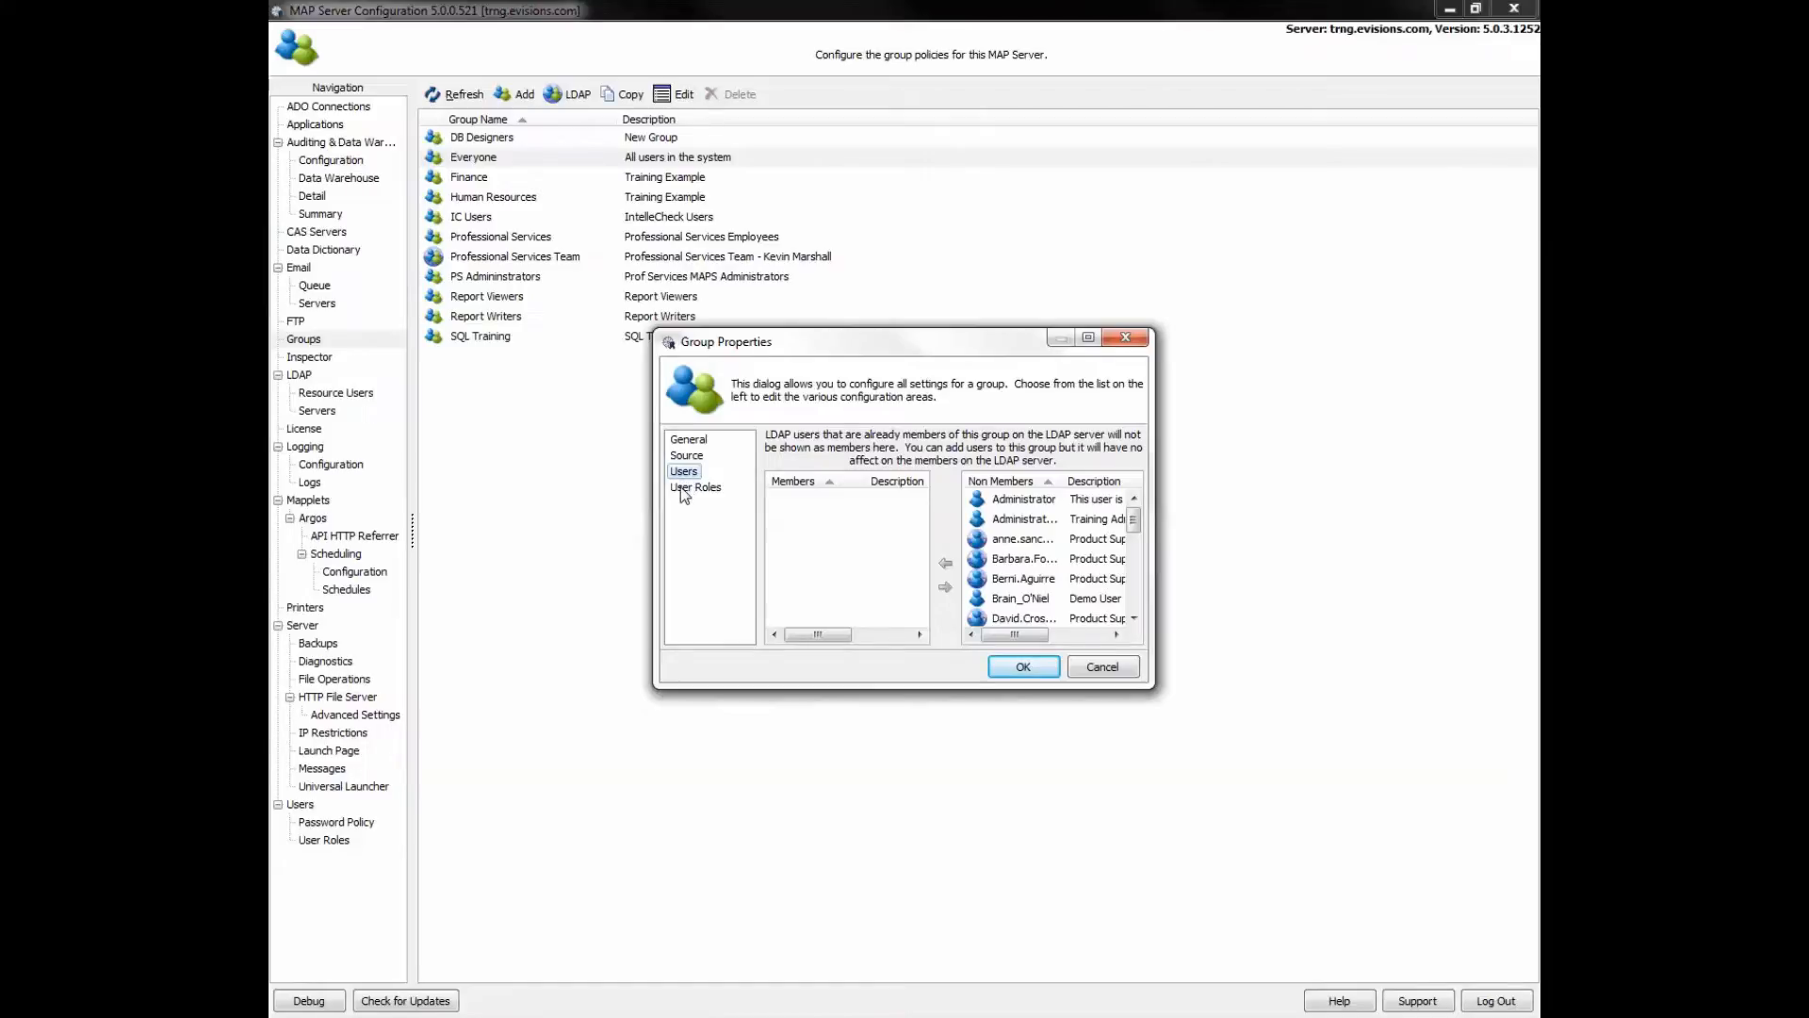
# - Review the group's roles, select Report Writer with Scheduling, then cancel the group dialog
pyautogui.click(692, 488)
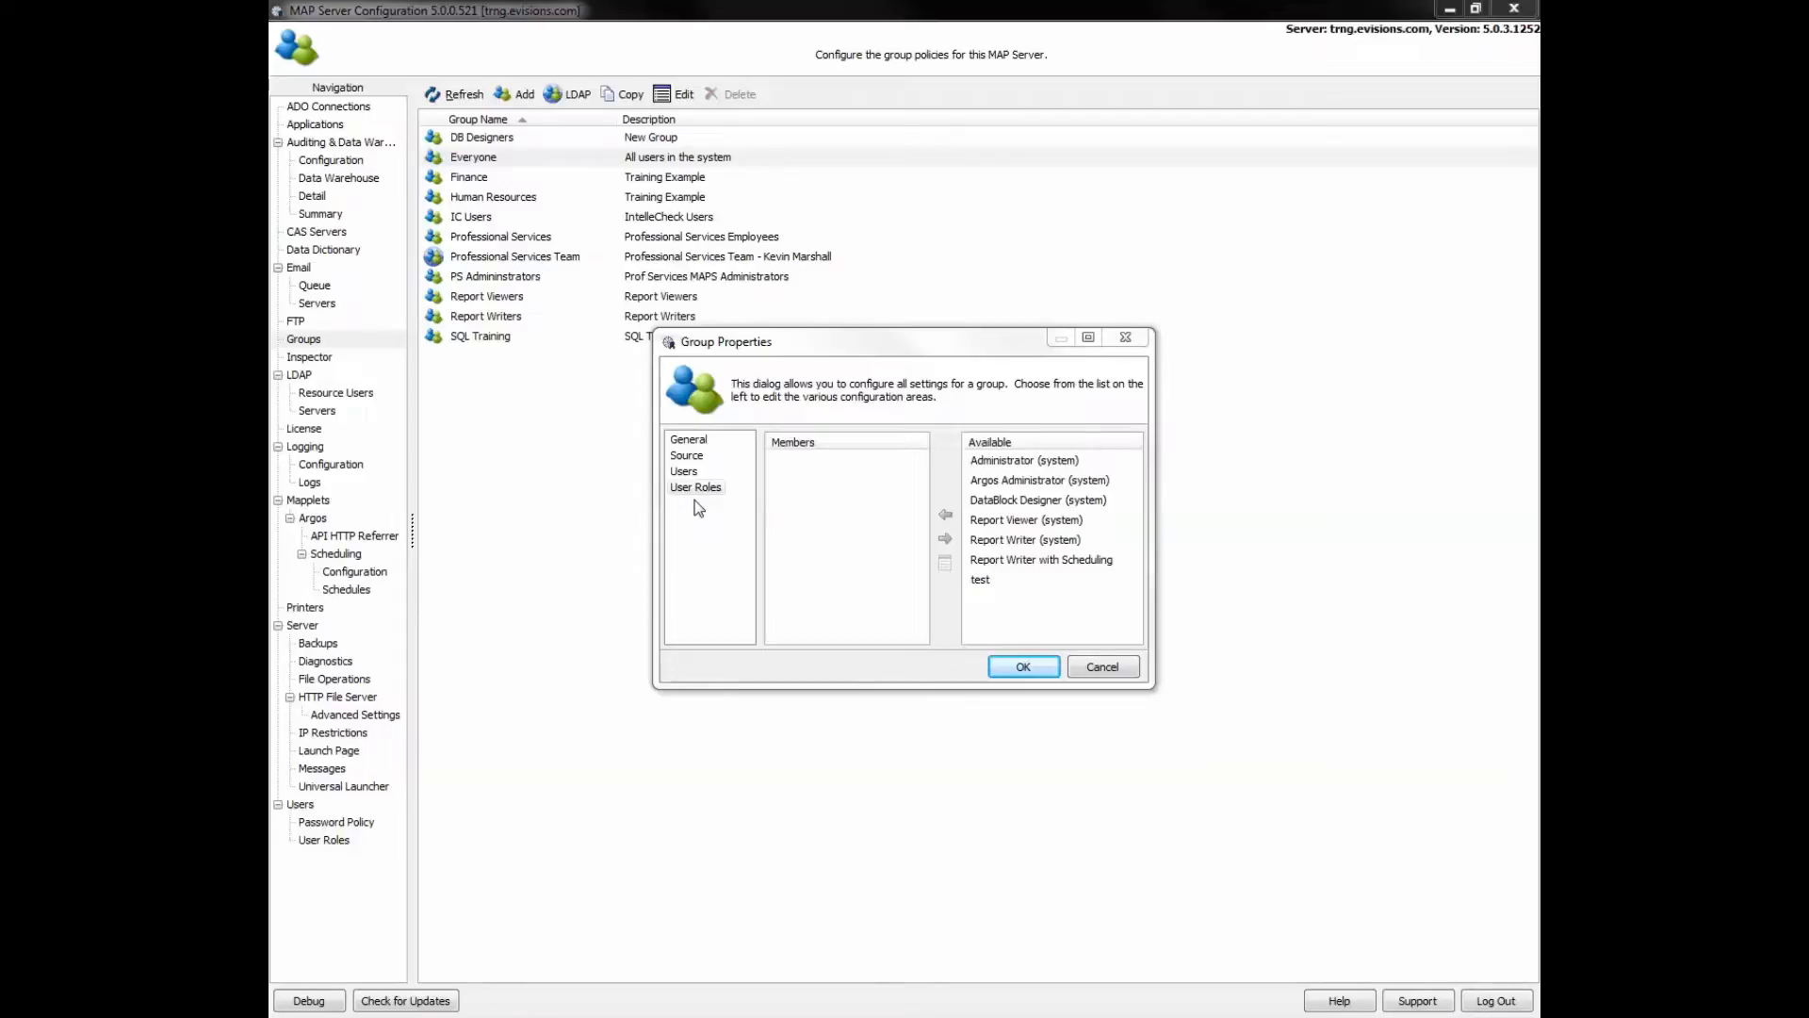
pyautogui.click(1056, 562)
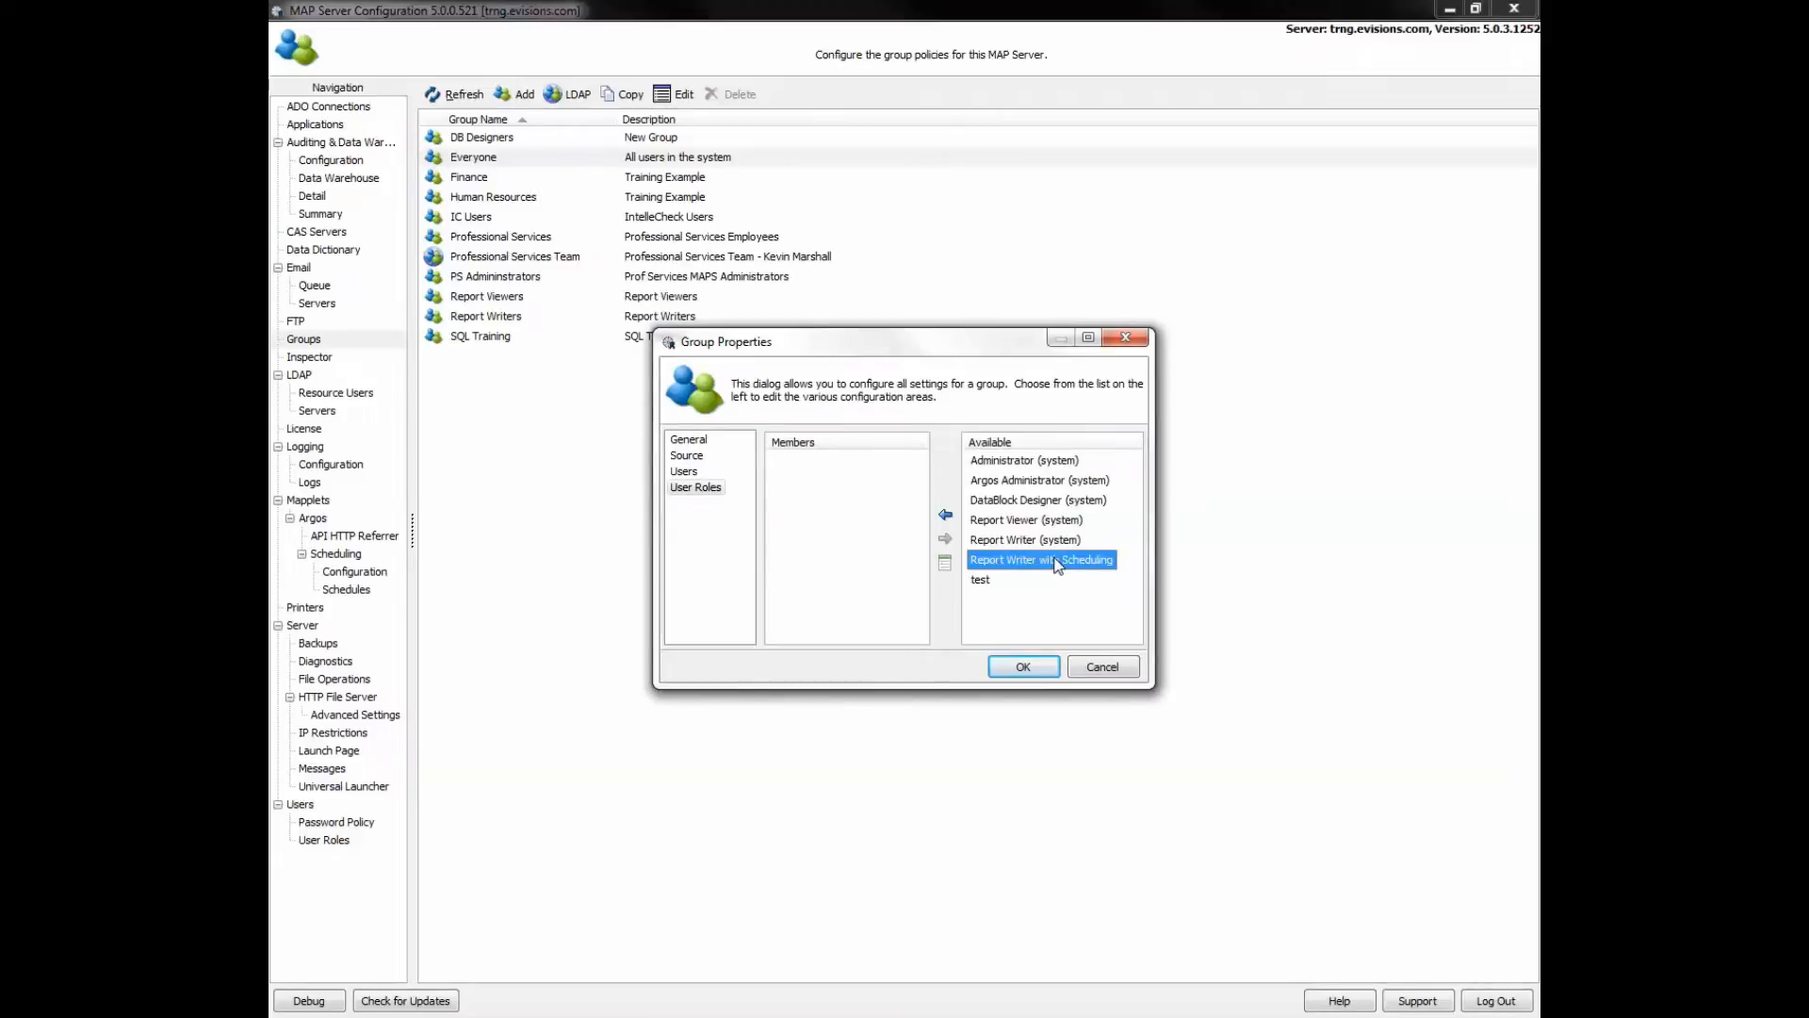
pyautogui.click(1099, 669)
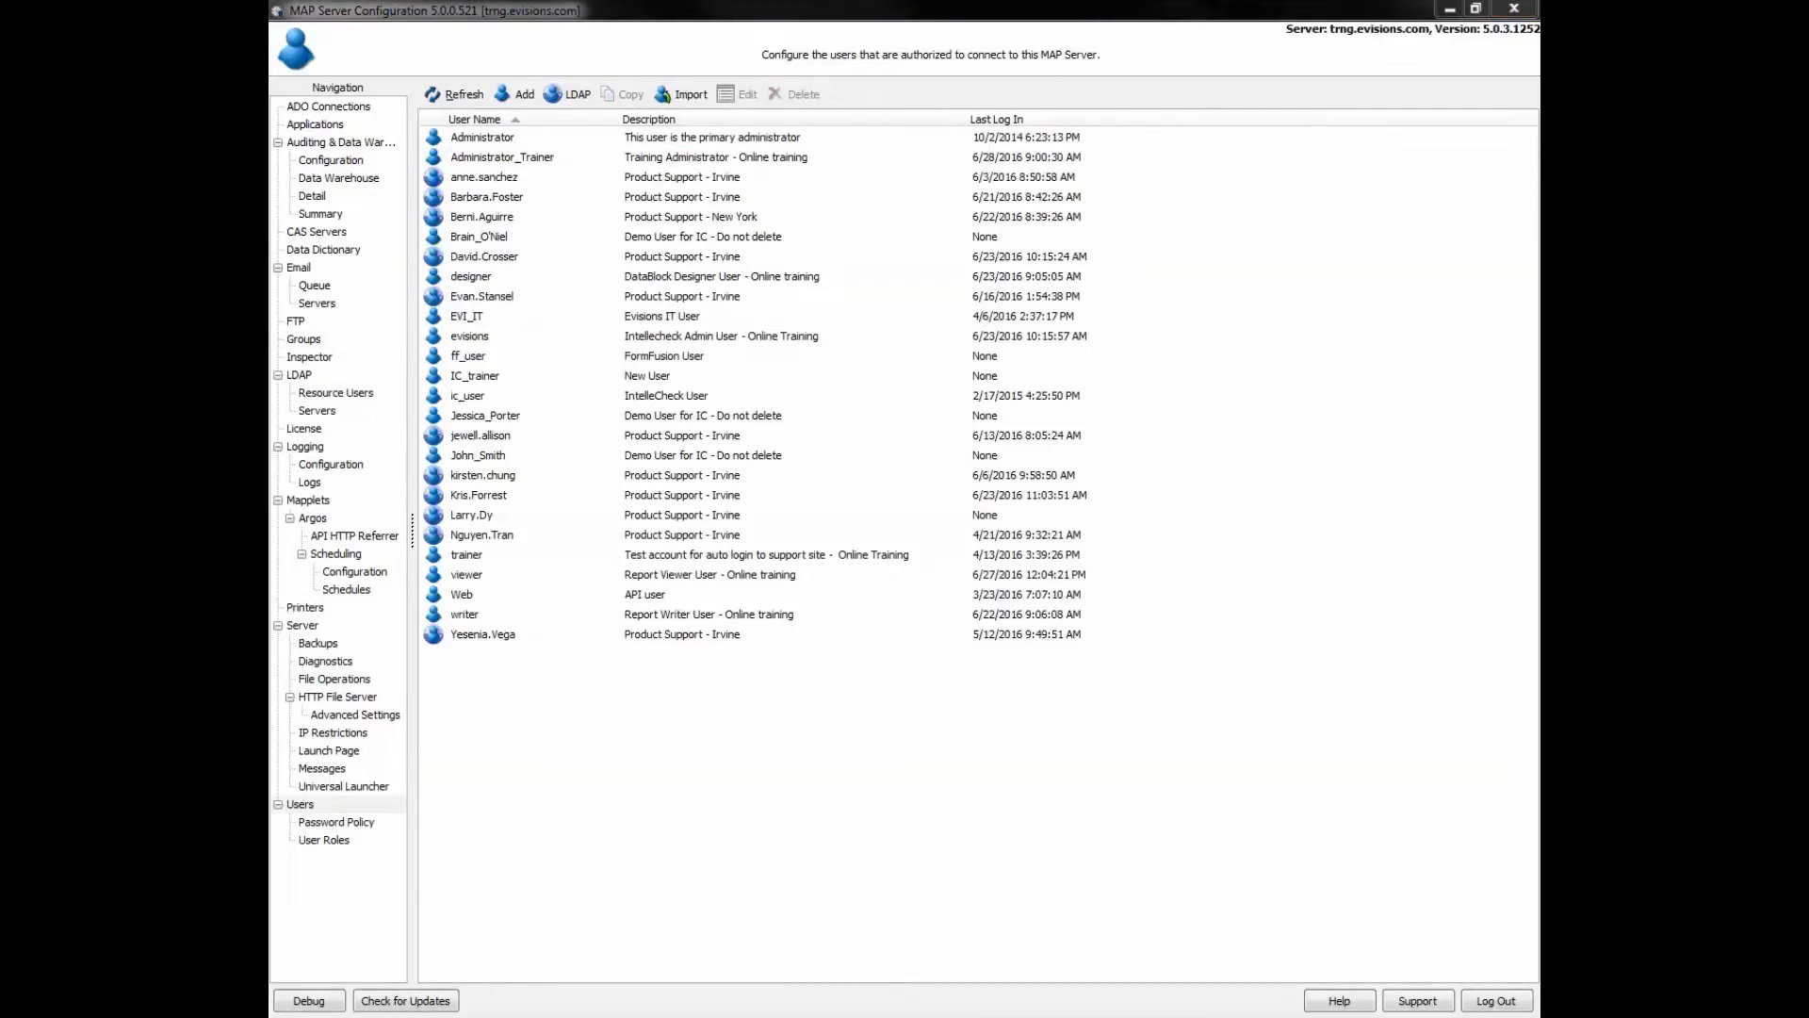
# - On the Users page, view and close the CSV import window, then add a new user
pyautogui.click(338, 806)
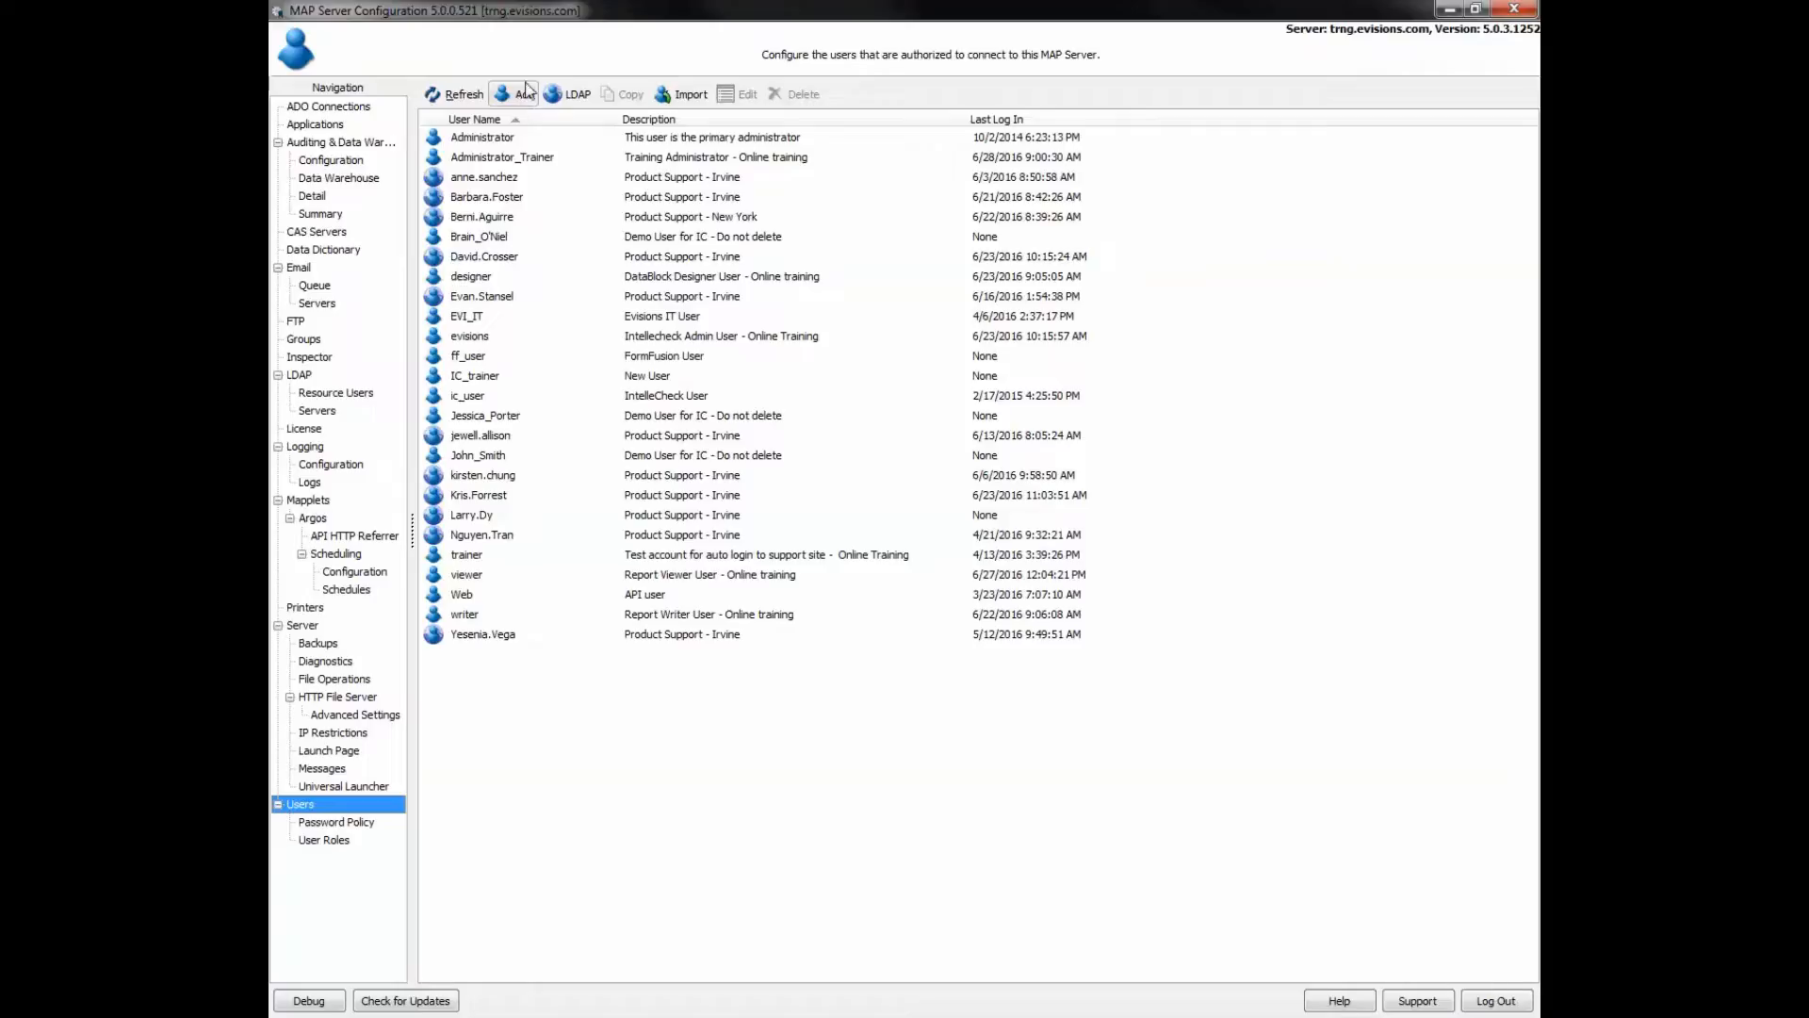
pyautogui.click(687, 95)
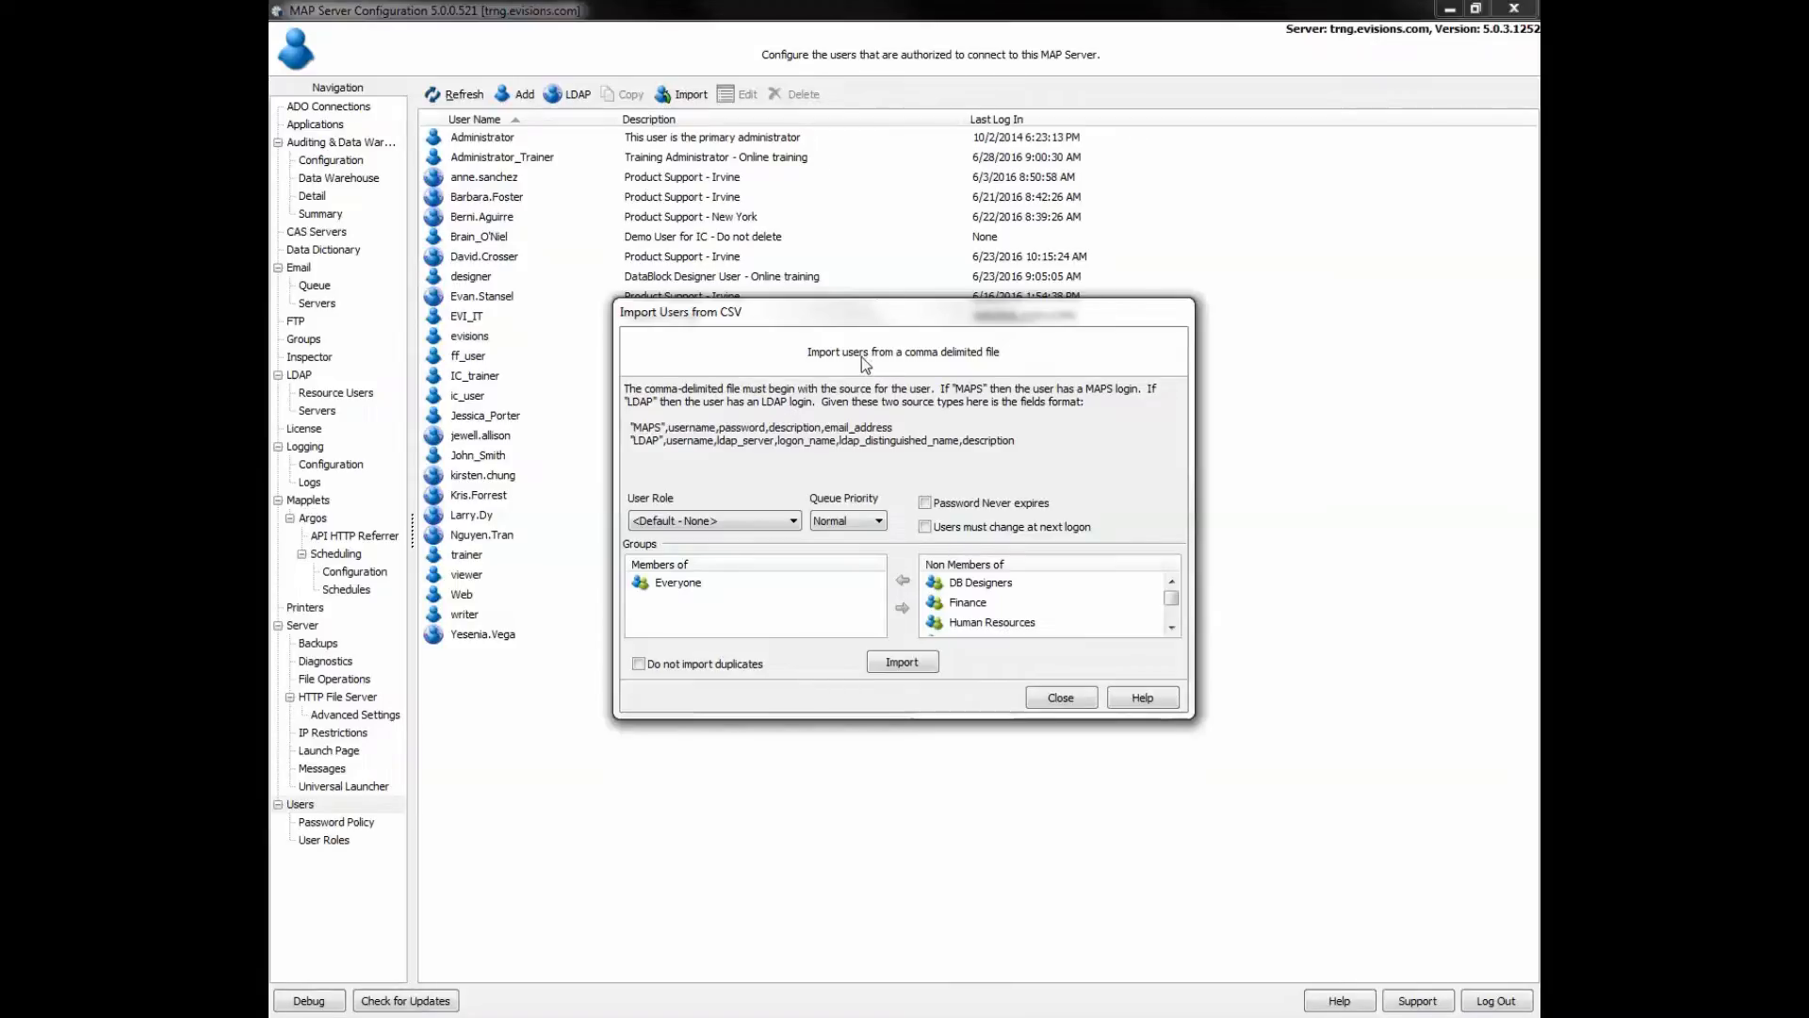
pyautogui.click(1061, 701)
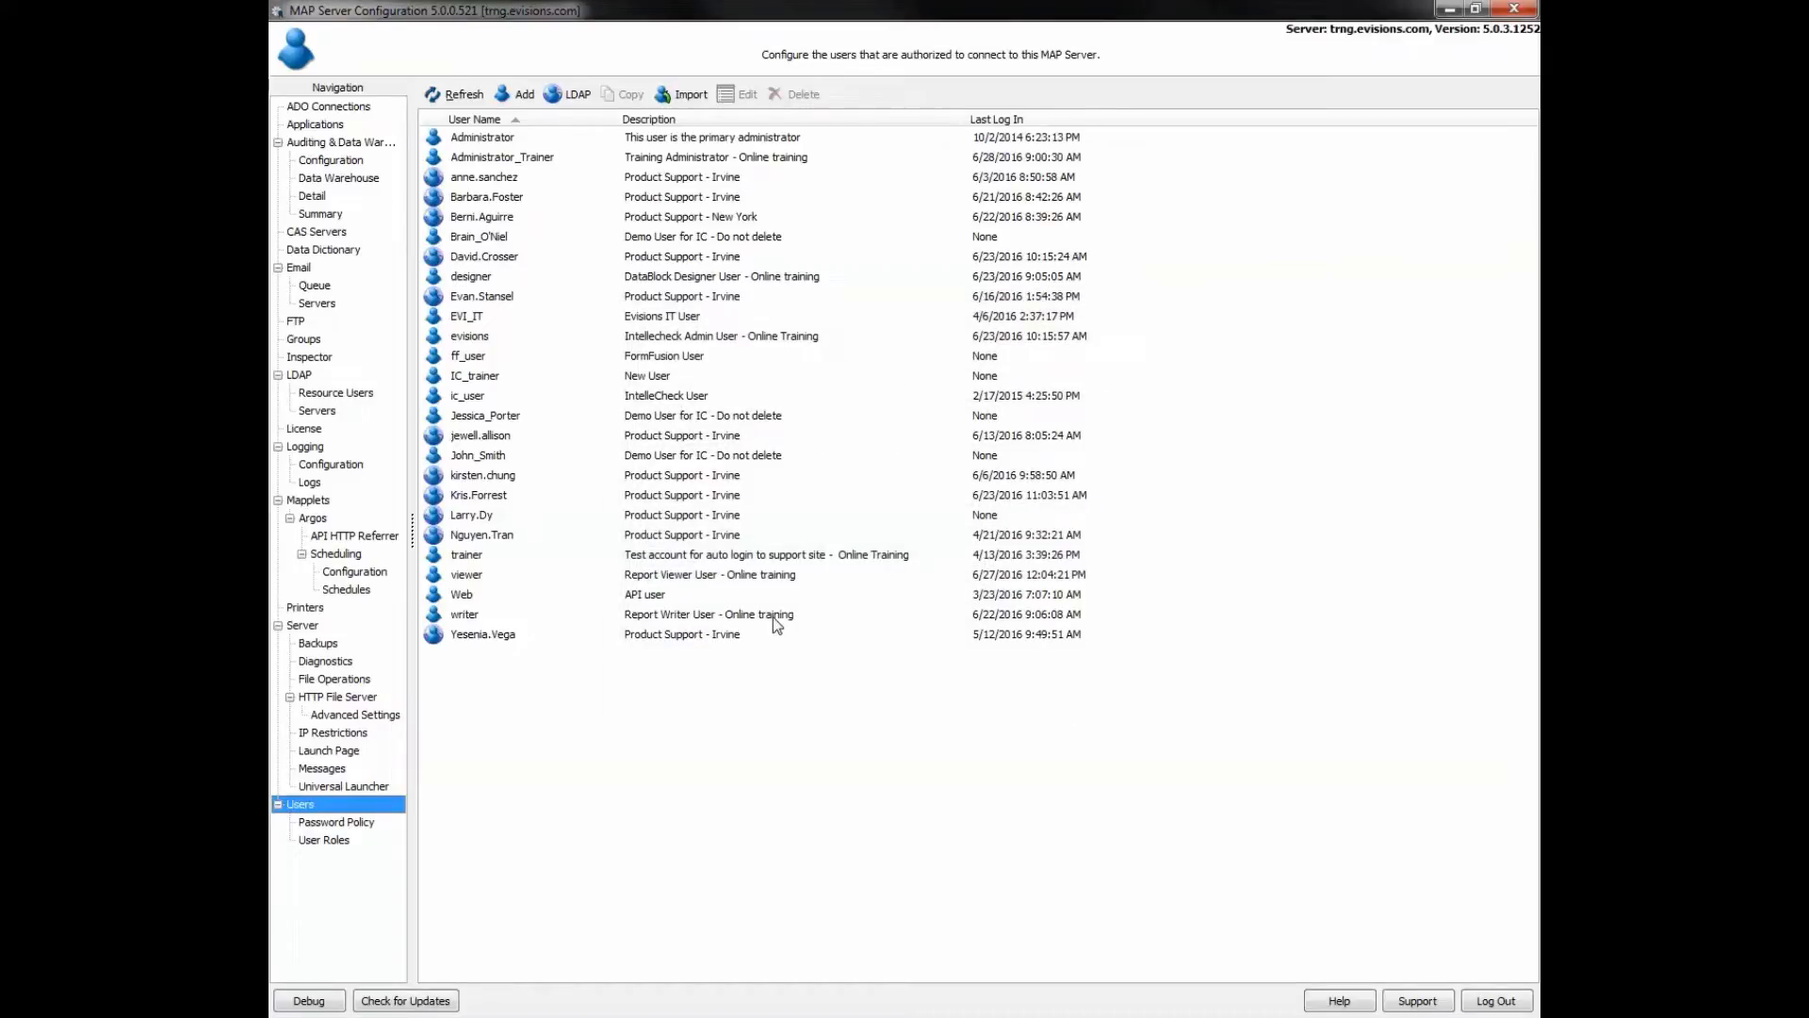
pyautogui.click(524, 97)
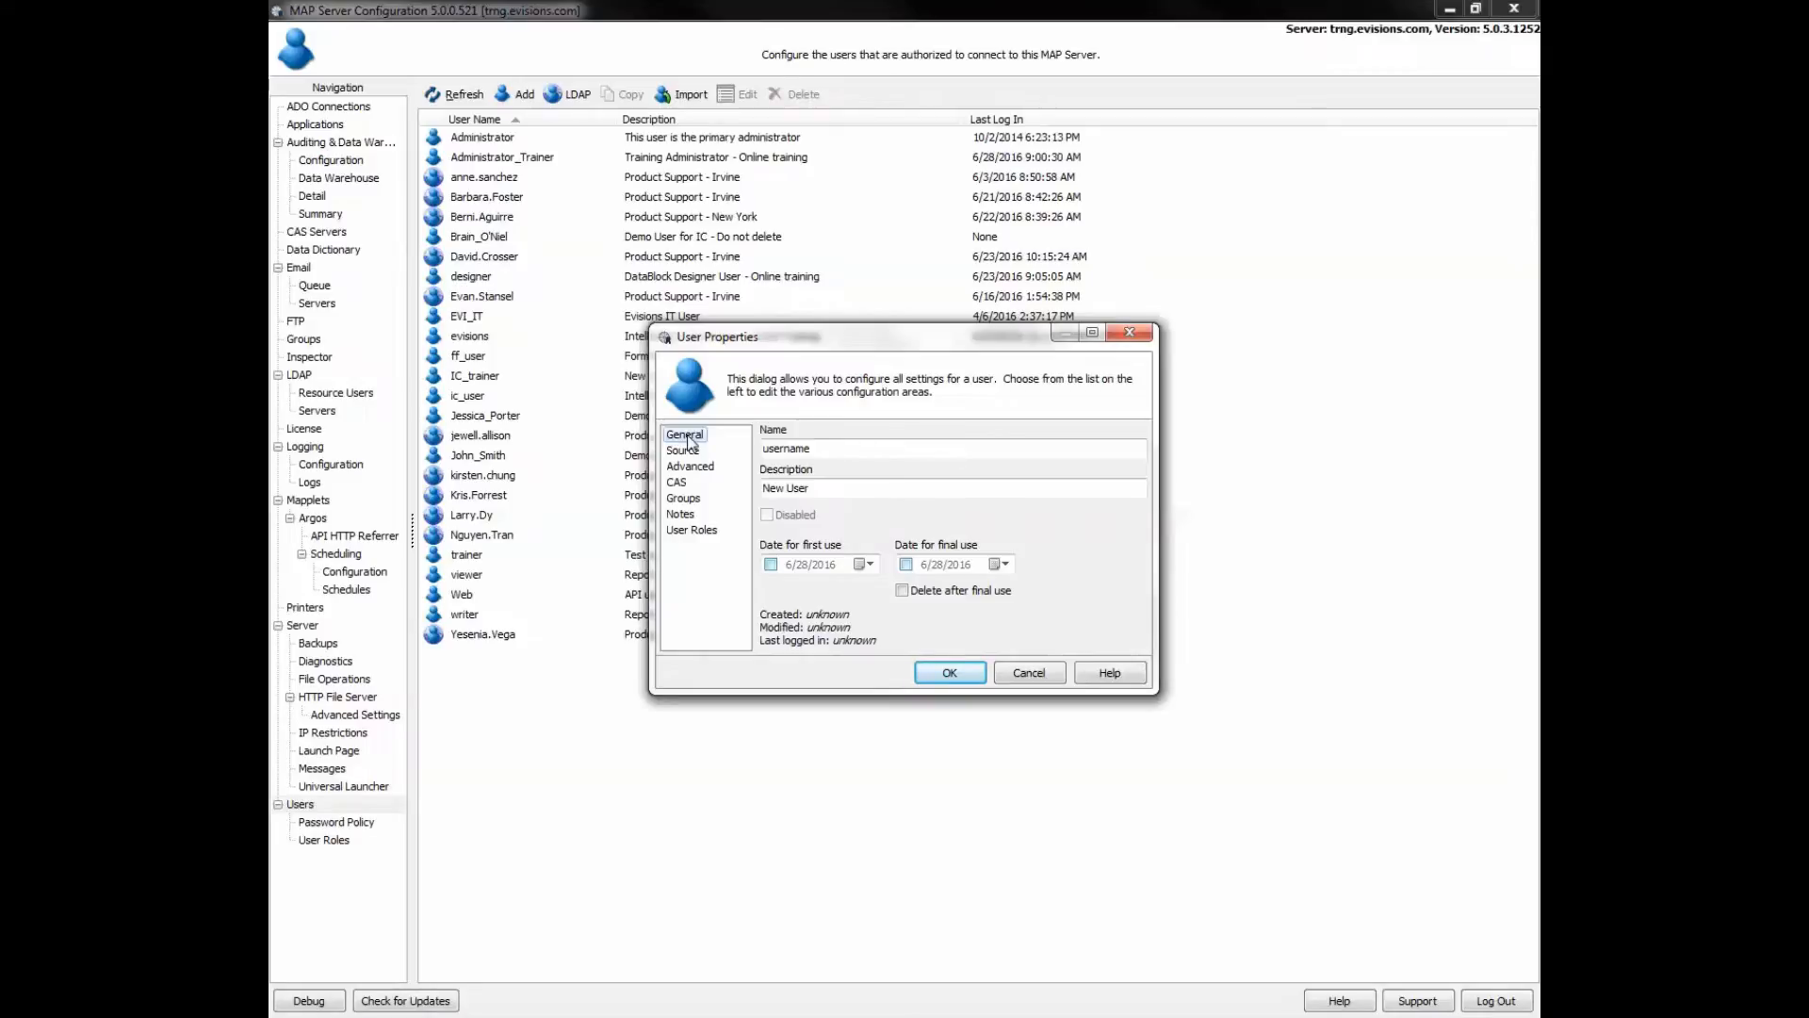
# - Rename the new user to _TrainingUser with description 'trainingexample' and show its Source settings
pyautogui.doubleClick(824, 449)
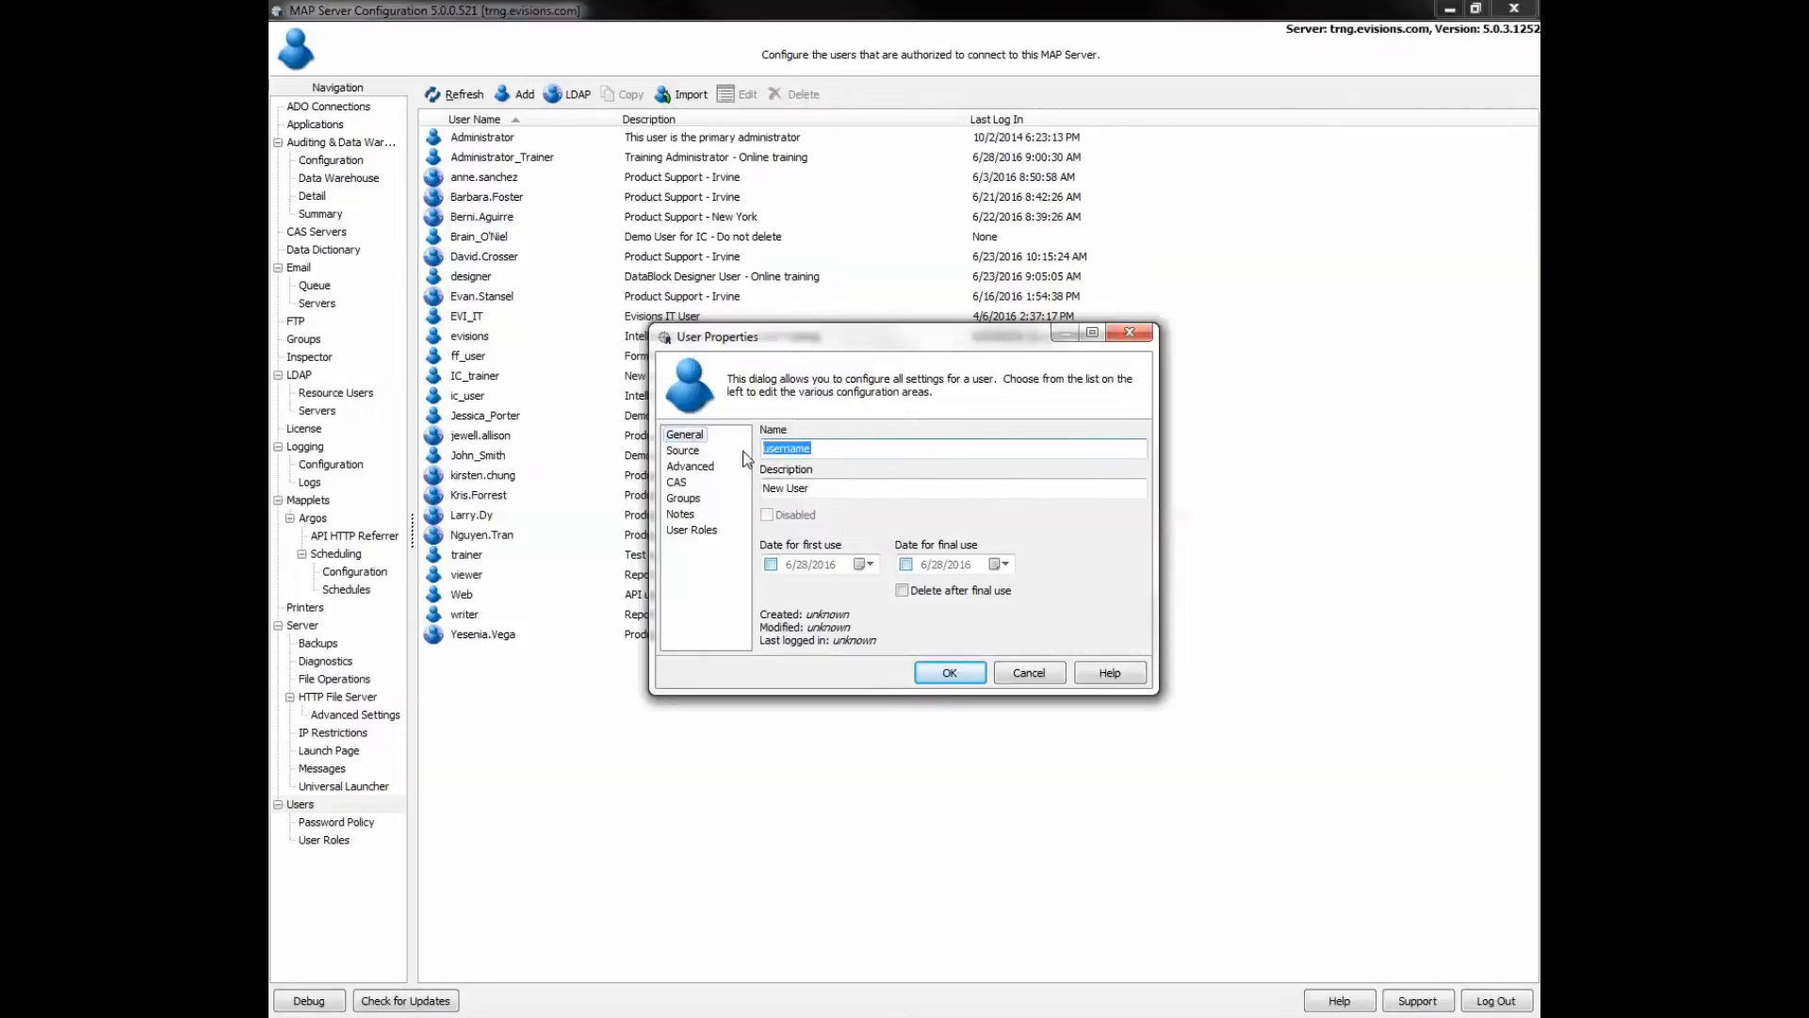
pyautogui.press('BackSpace')
pyautogui.write('_TrainingUser')
pyautogui.moveTo(820, 487); pyautogui.dragTo(755, 487)
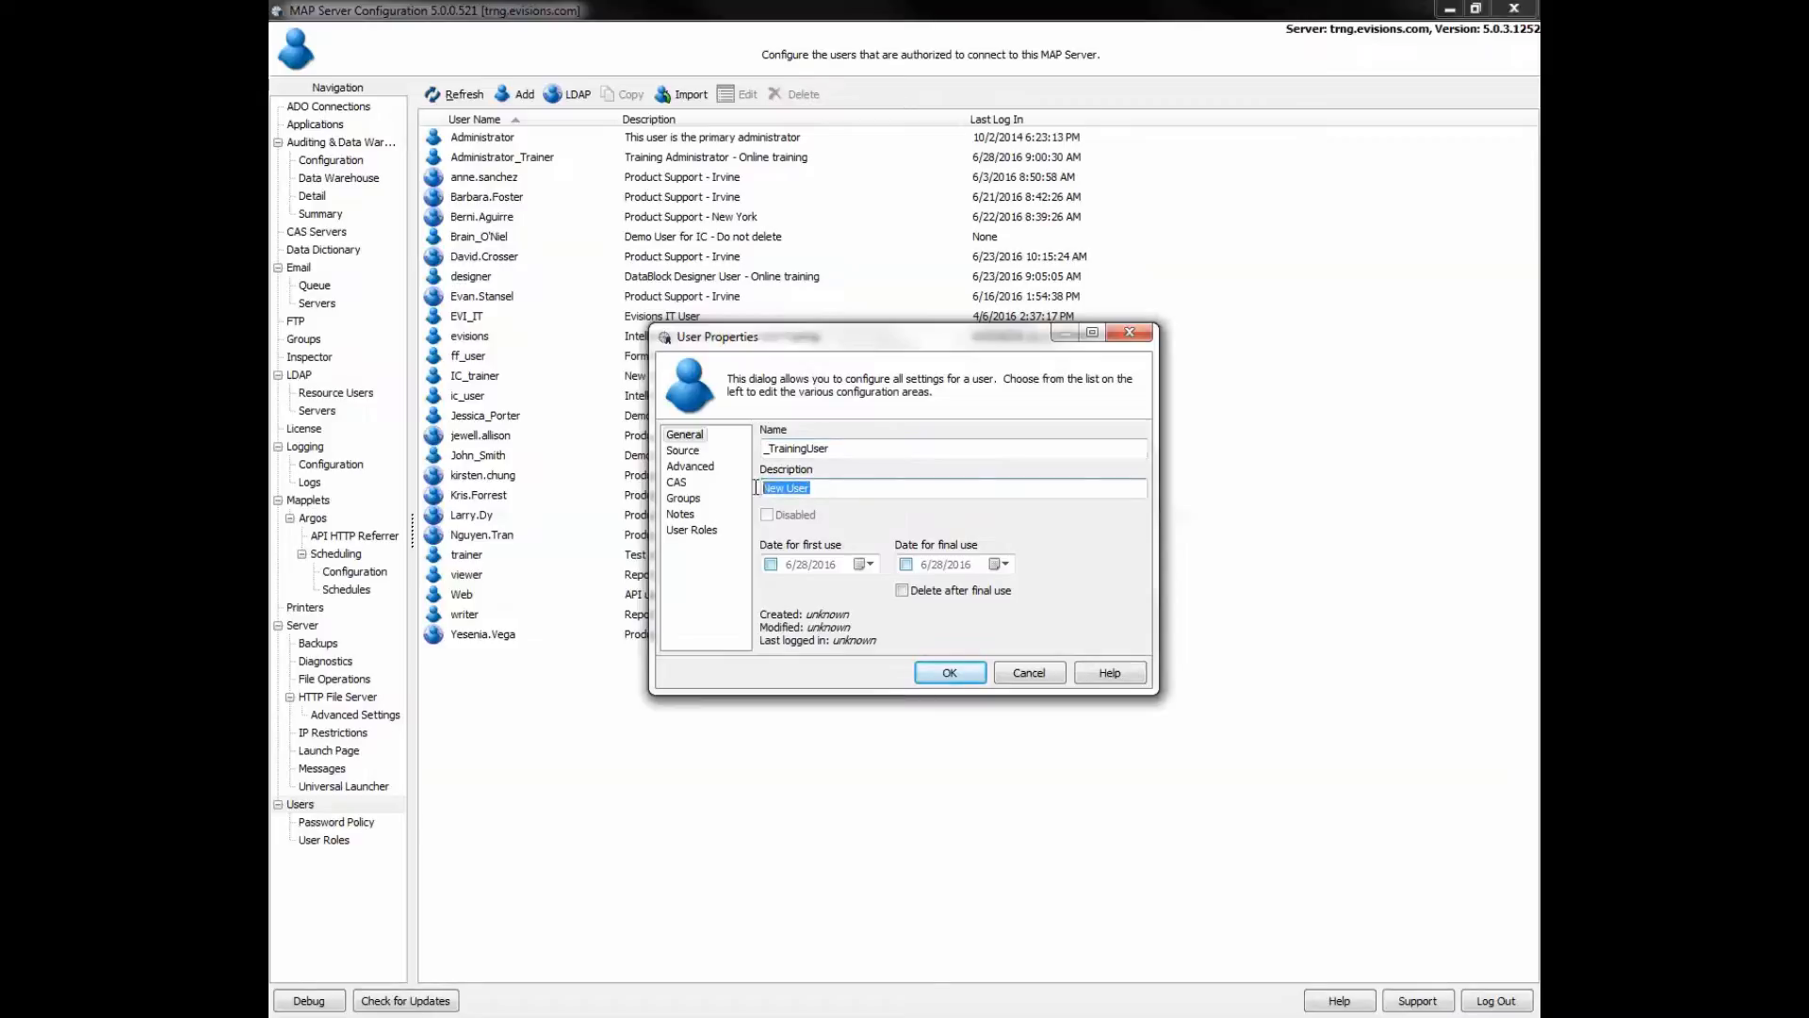
pyautogui.write('trainingexample')
pyautogui.click(688, 454)
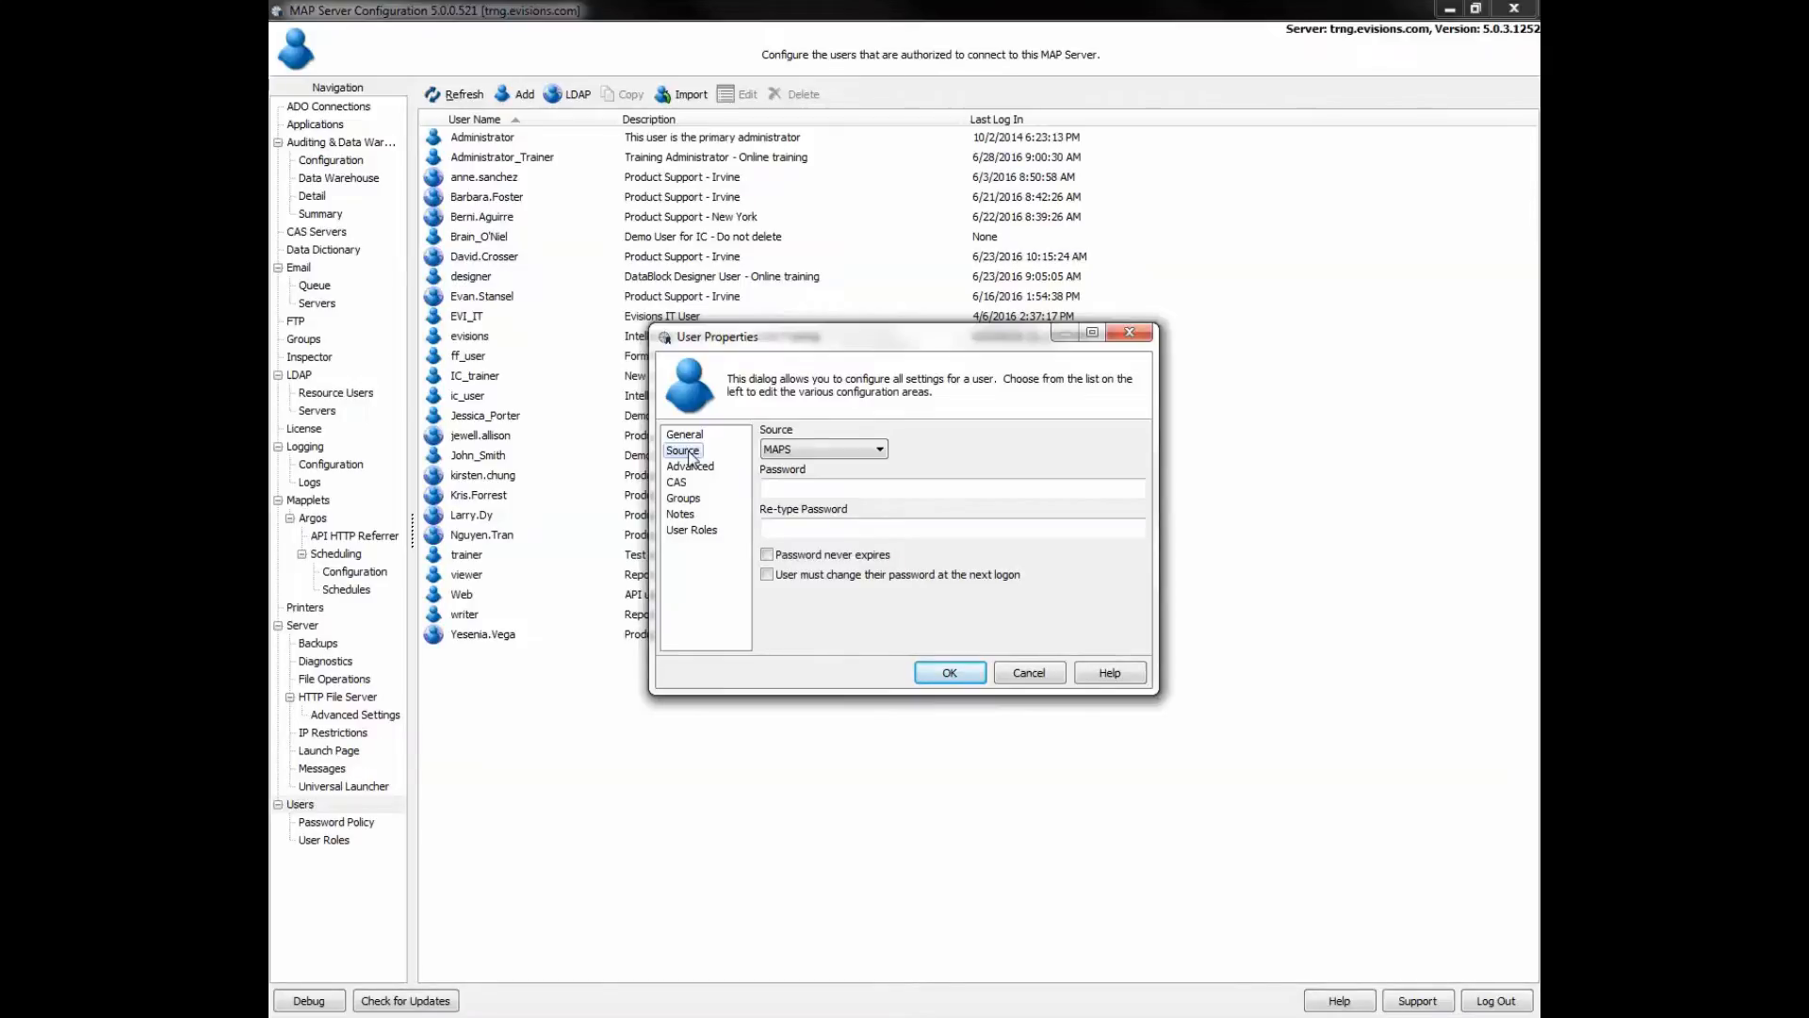
# - Enter the new user's password and retype it to confirm
pyautogui.click(775, 486)
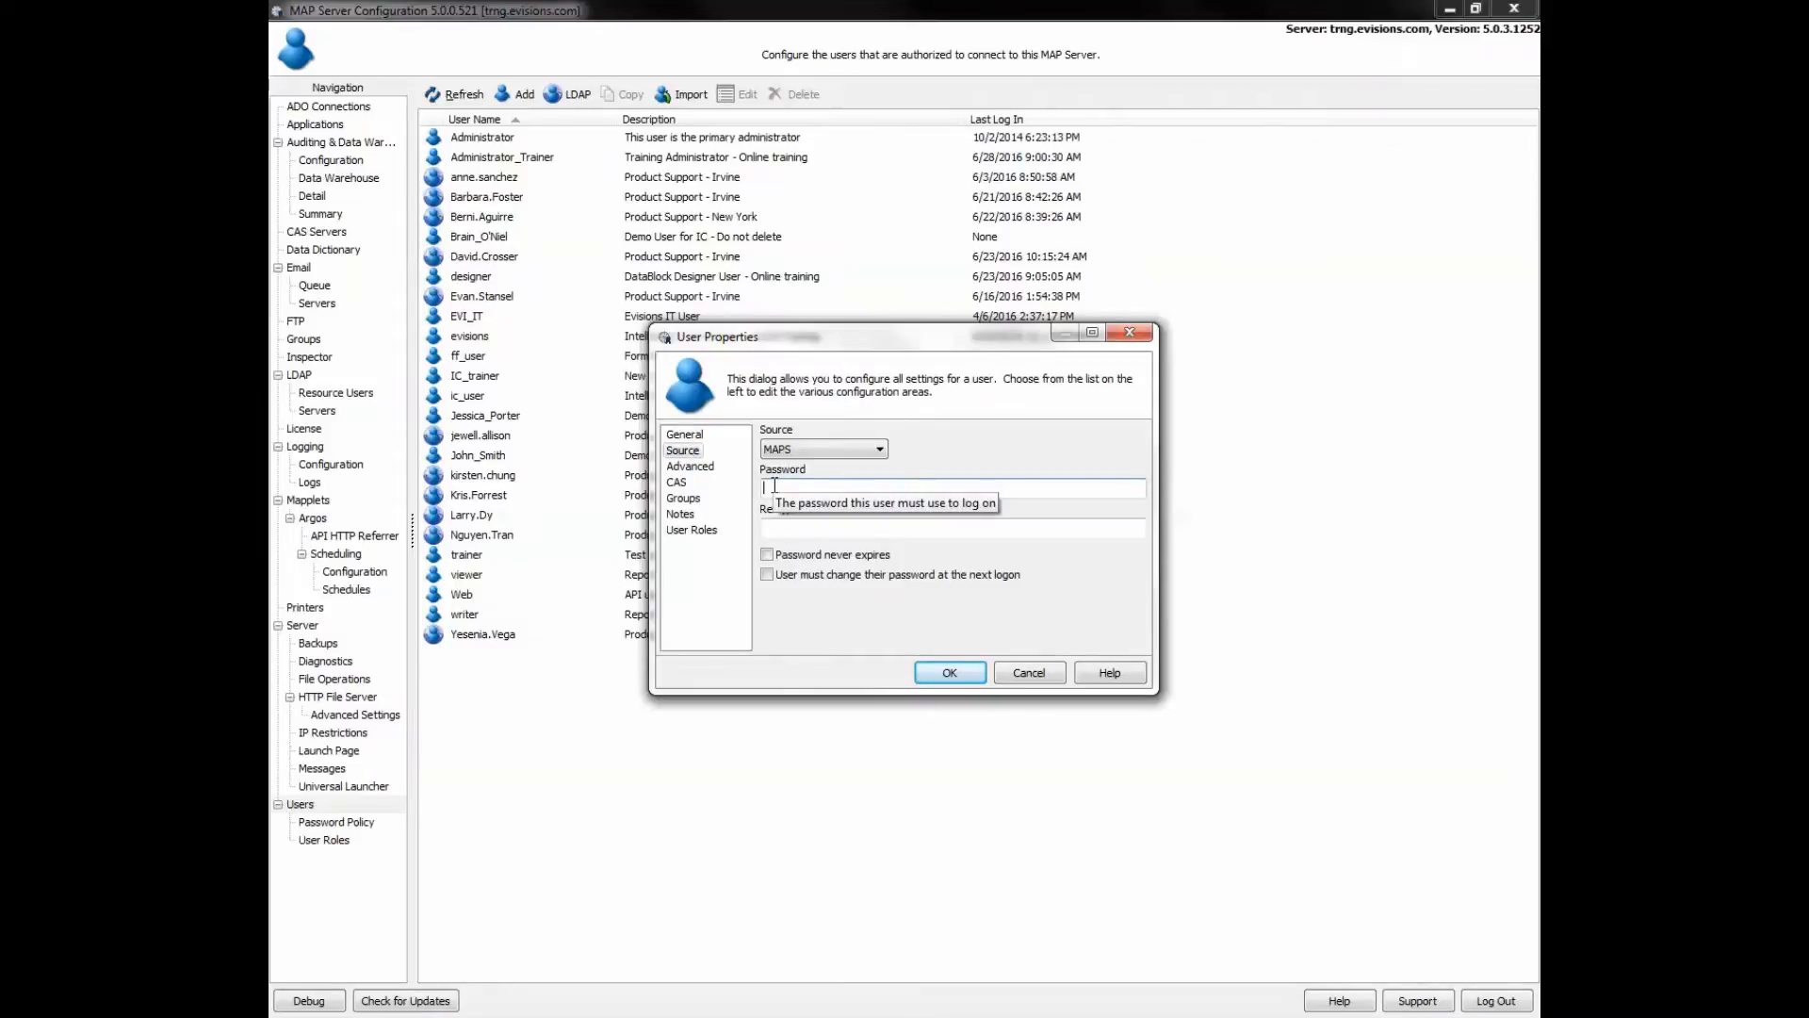
pyautogui.write('********')
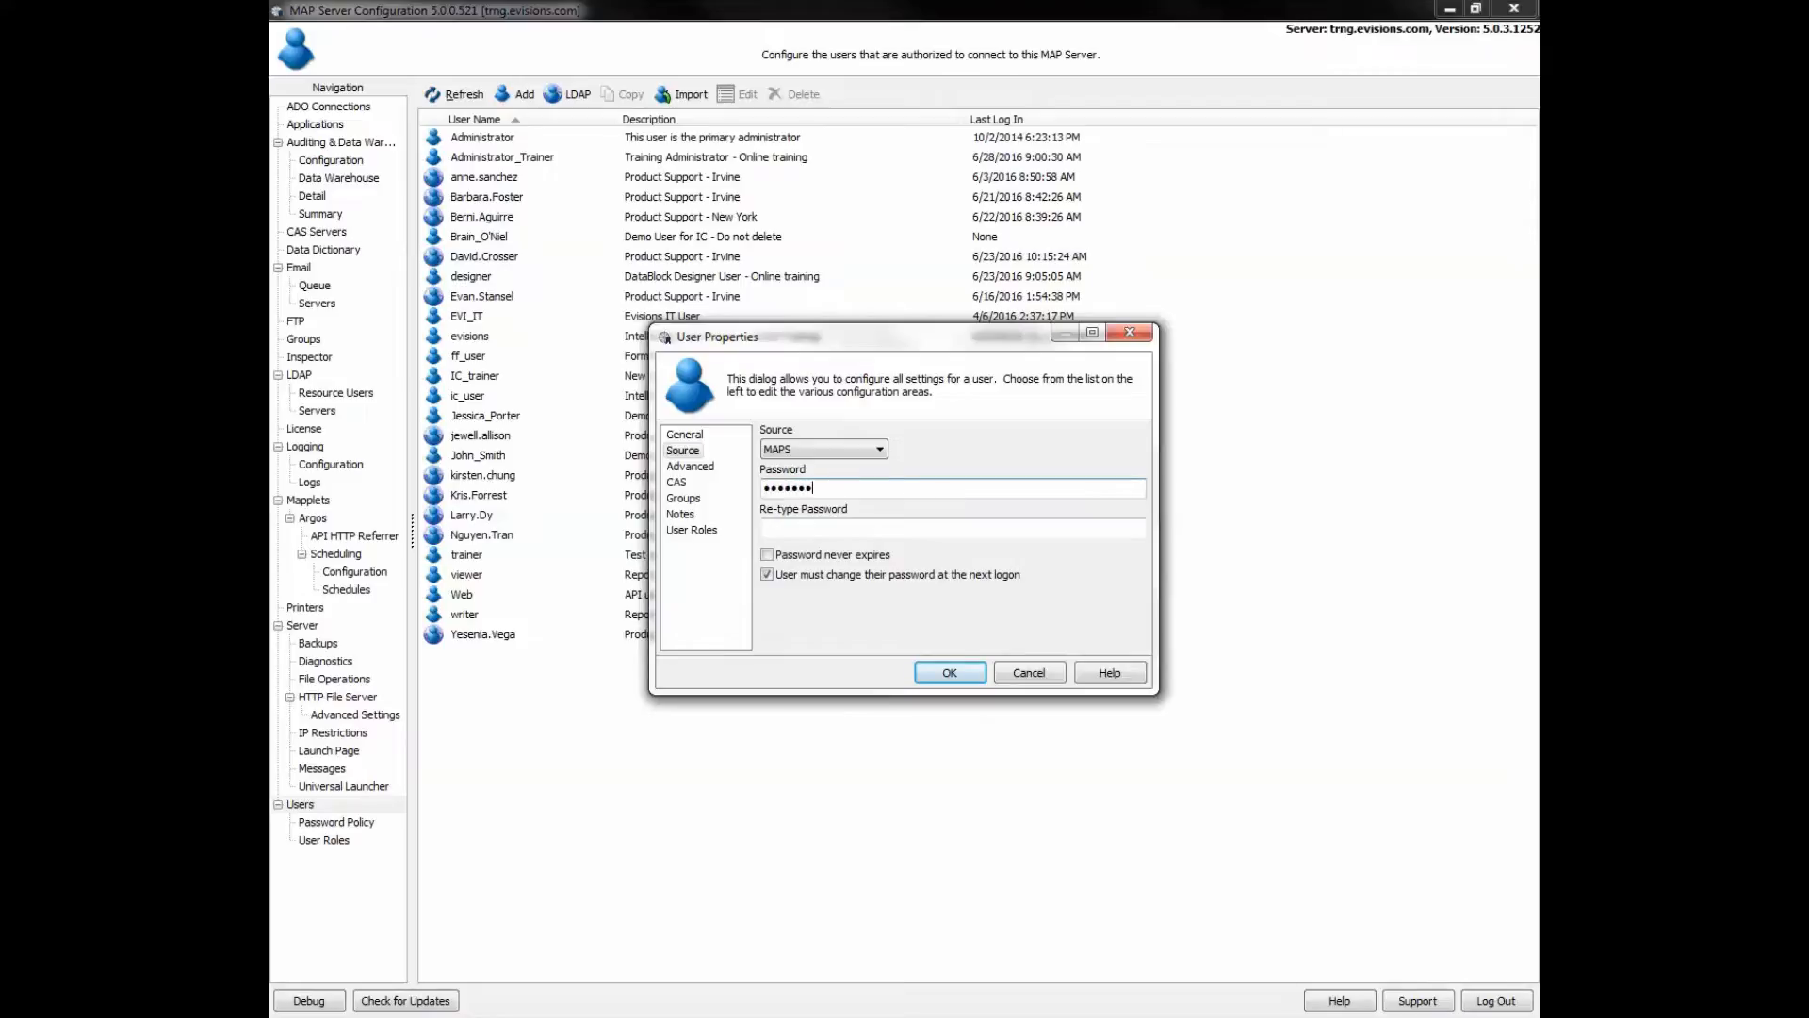
pyautogui.click(843, 524)
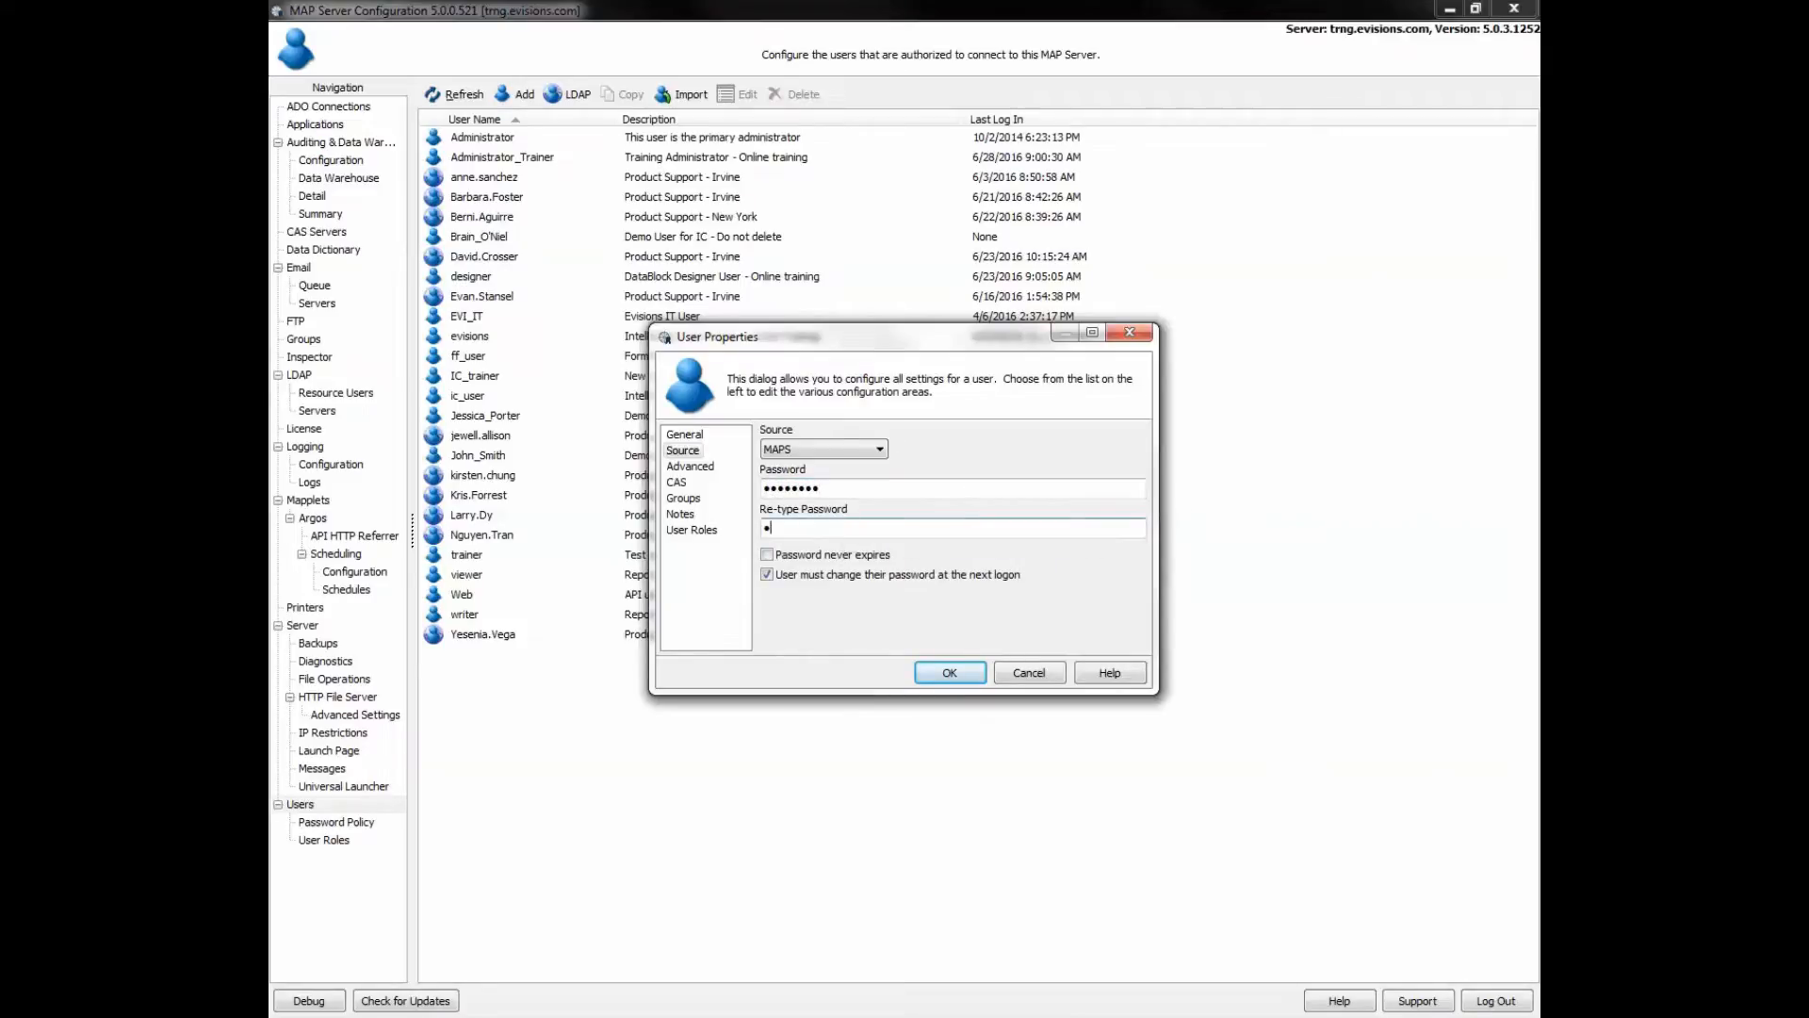
pyautogui.write('********')
# - Try LDAP with the Online Training Example server, revert the source to MAPS, and view Advanced settings
pyautogui.click(842, 450)
pyautogui.click(829, 479)
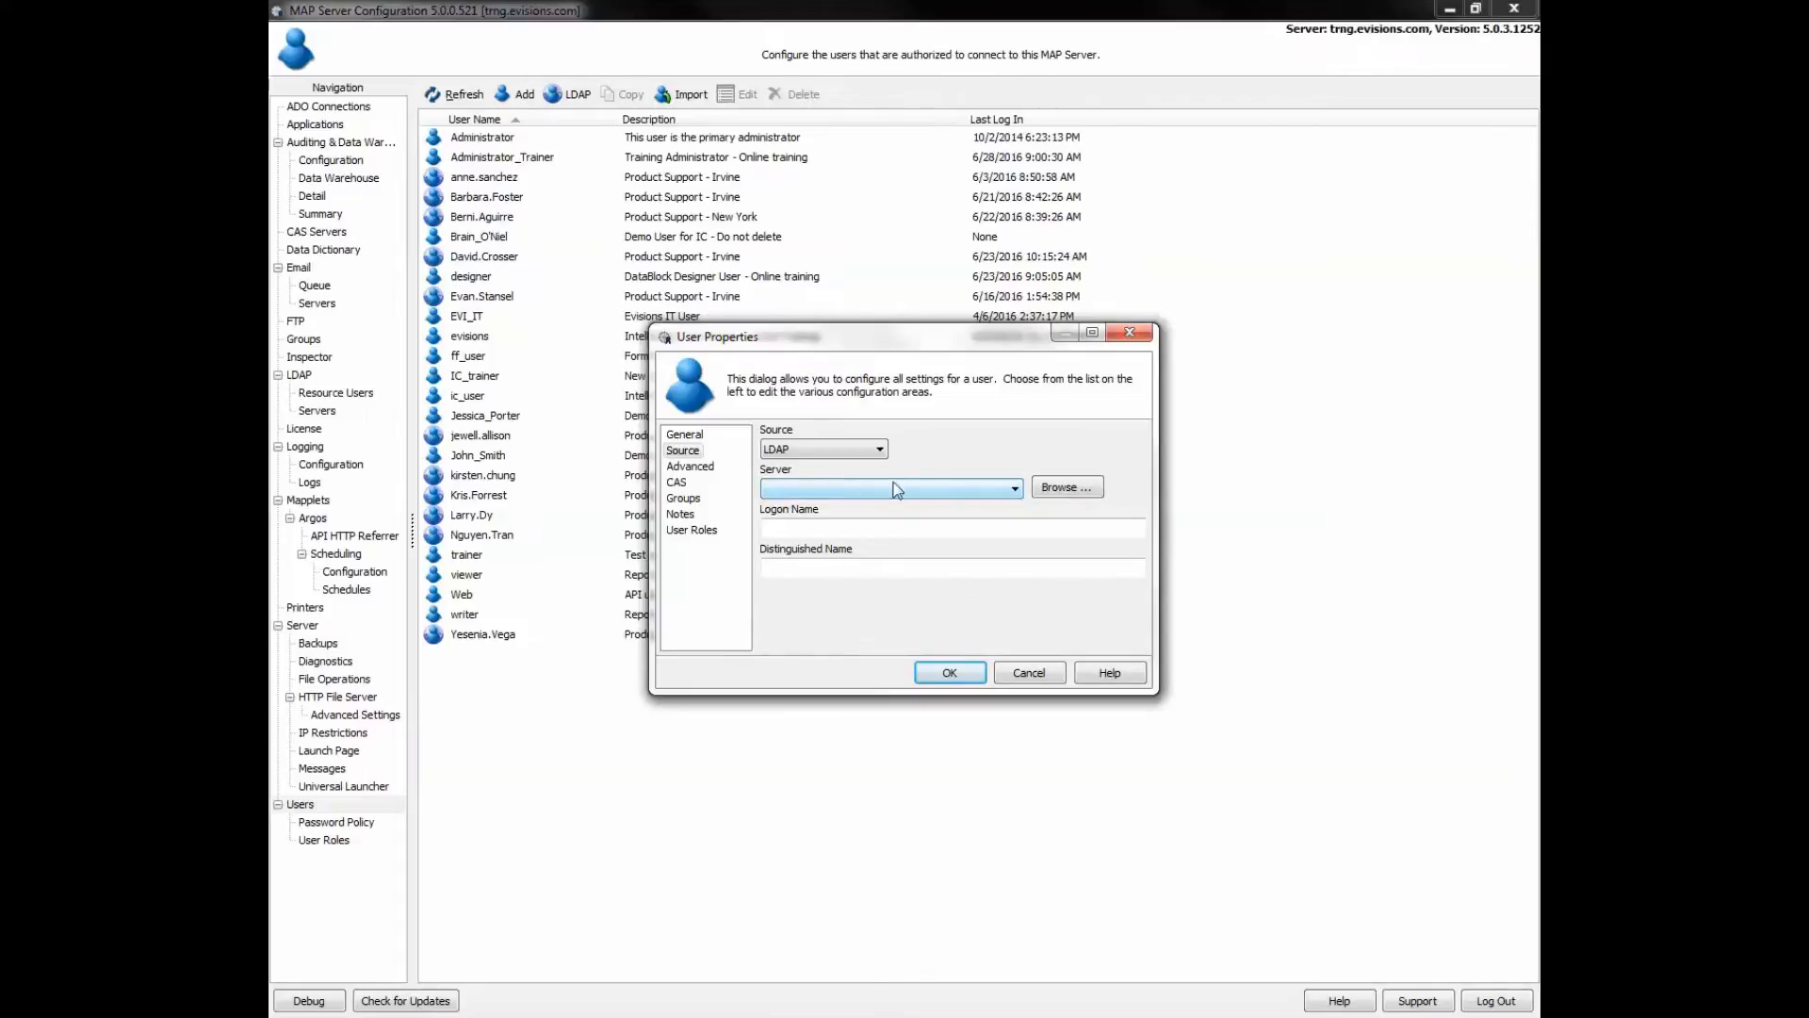
pyautogui.click(983, 487)
pyautogui.click(972, 508)
pyautogui.click(879, 449)
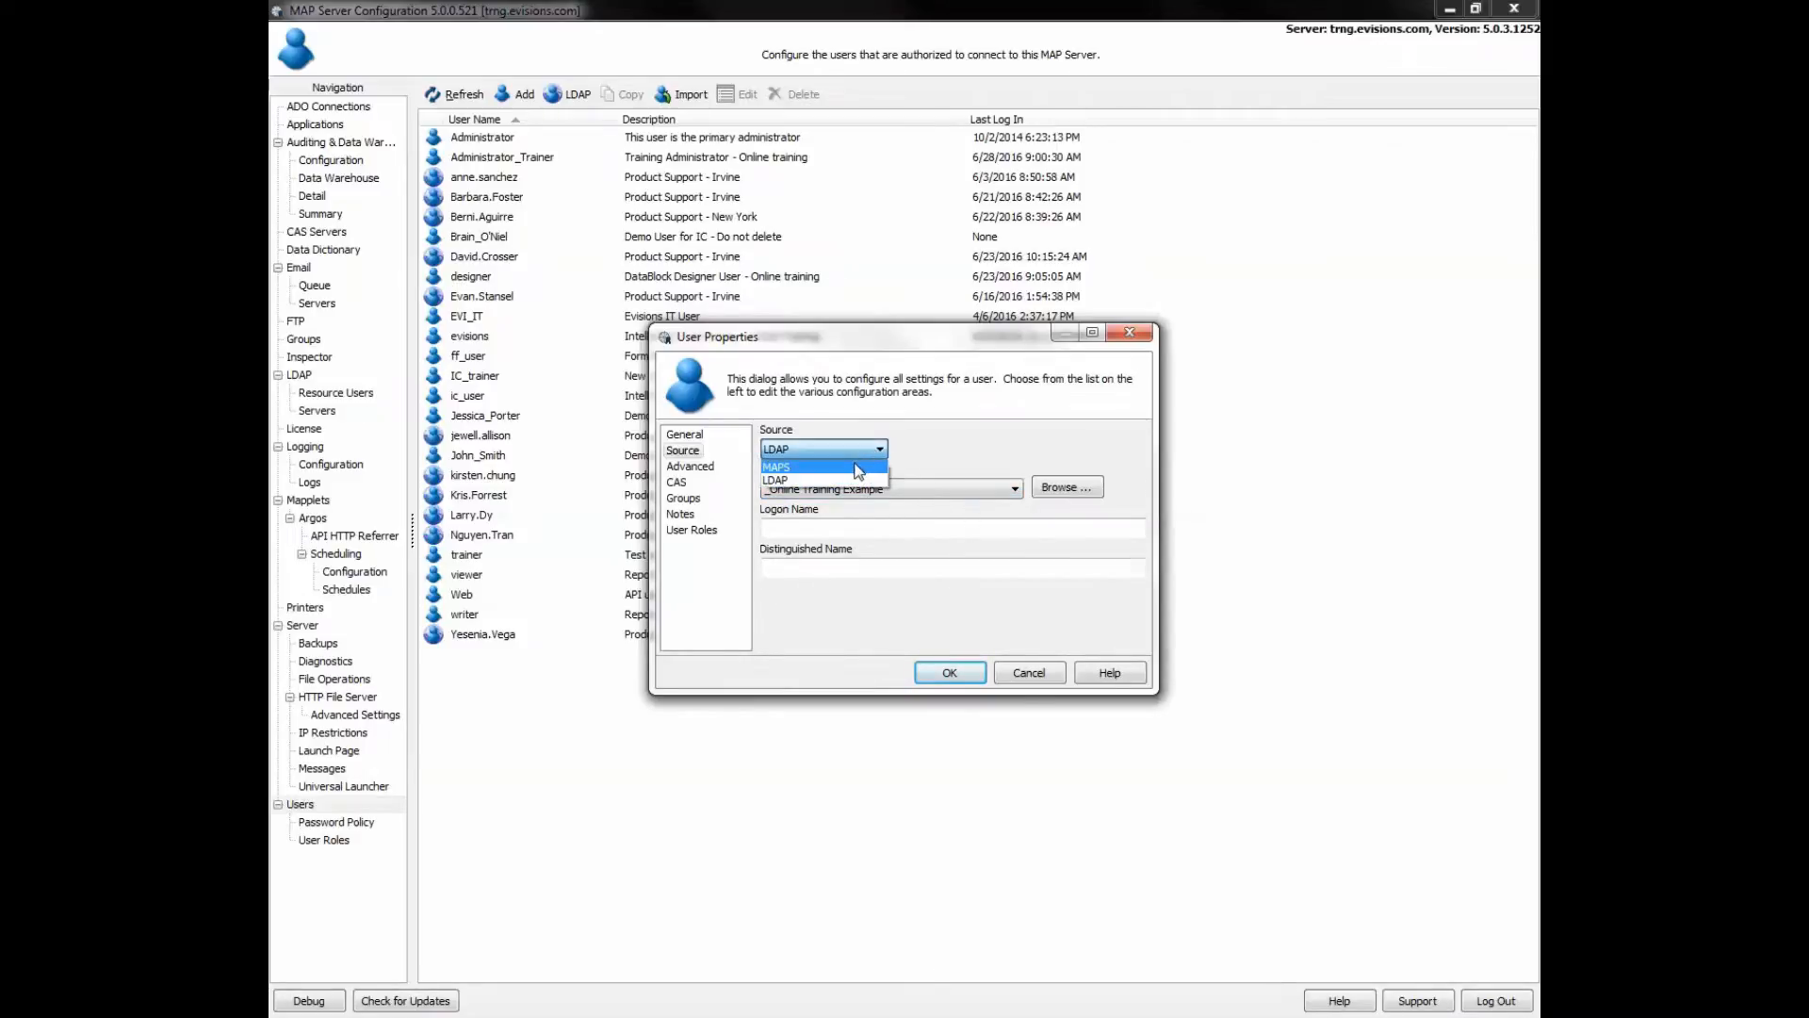
pyautogui.click(858, 468)
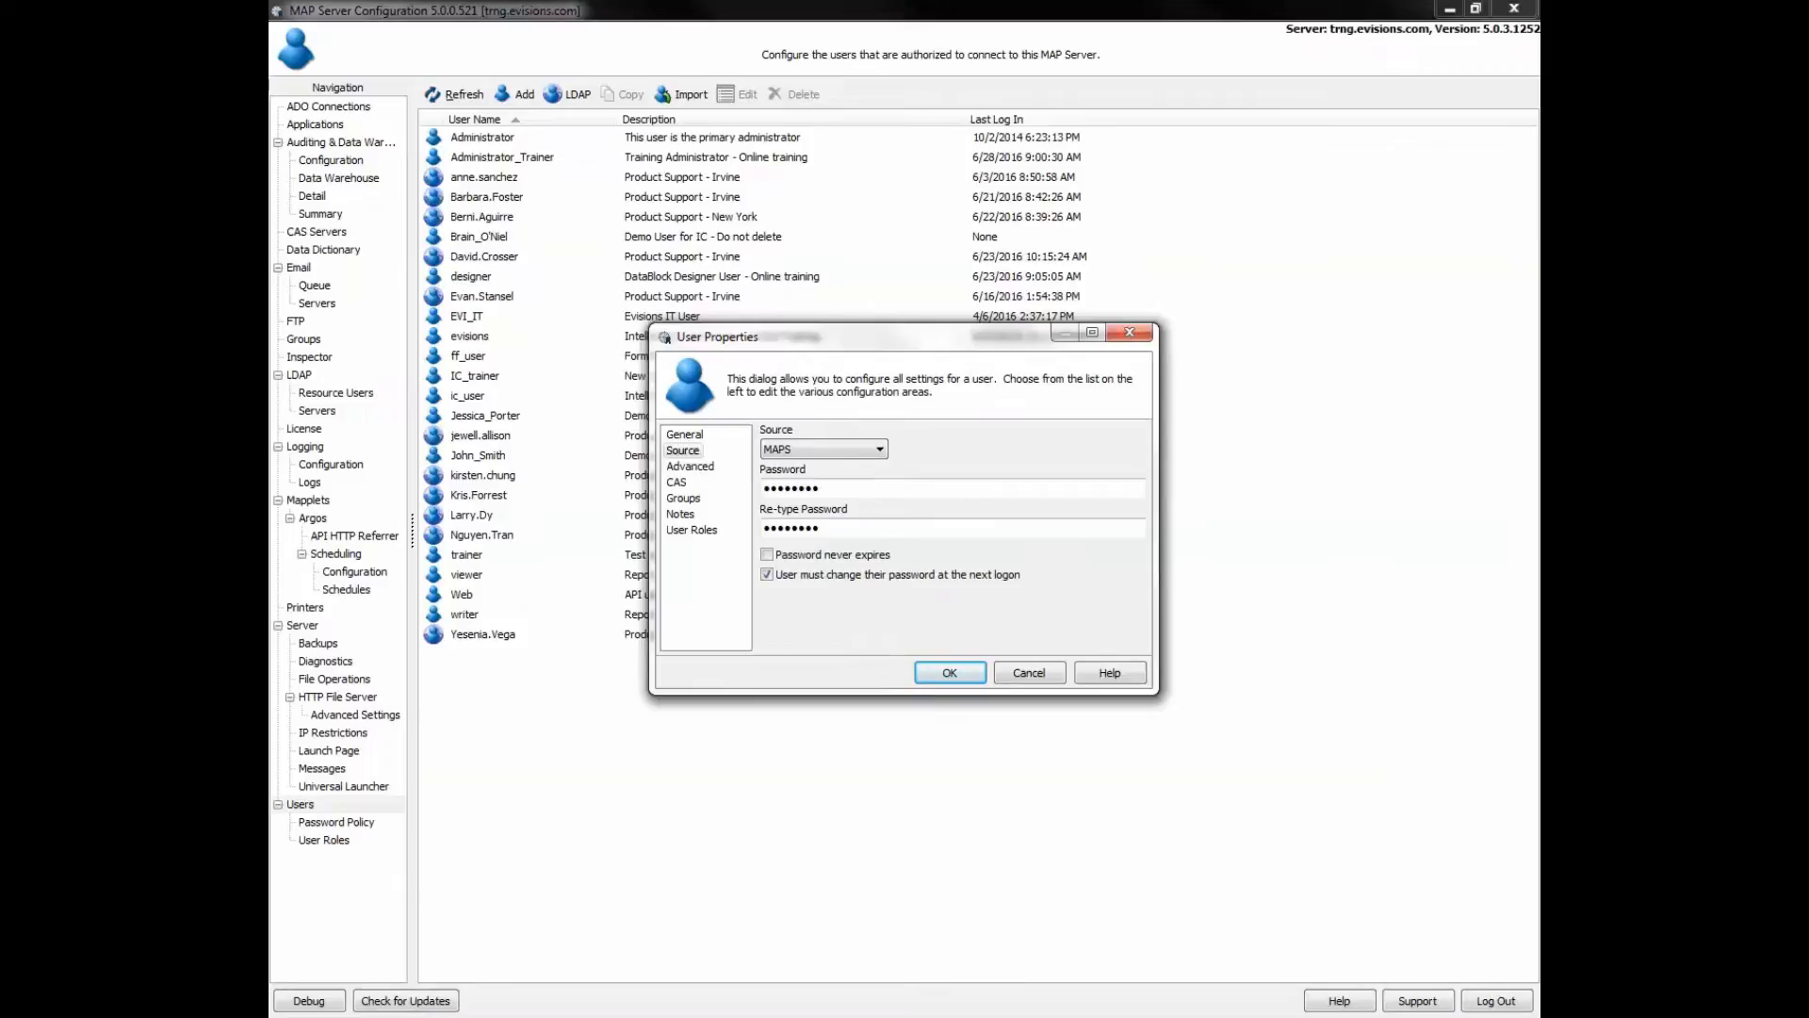
pyautogui.click(689, 468)
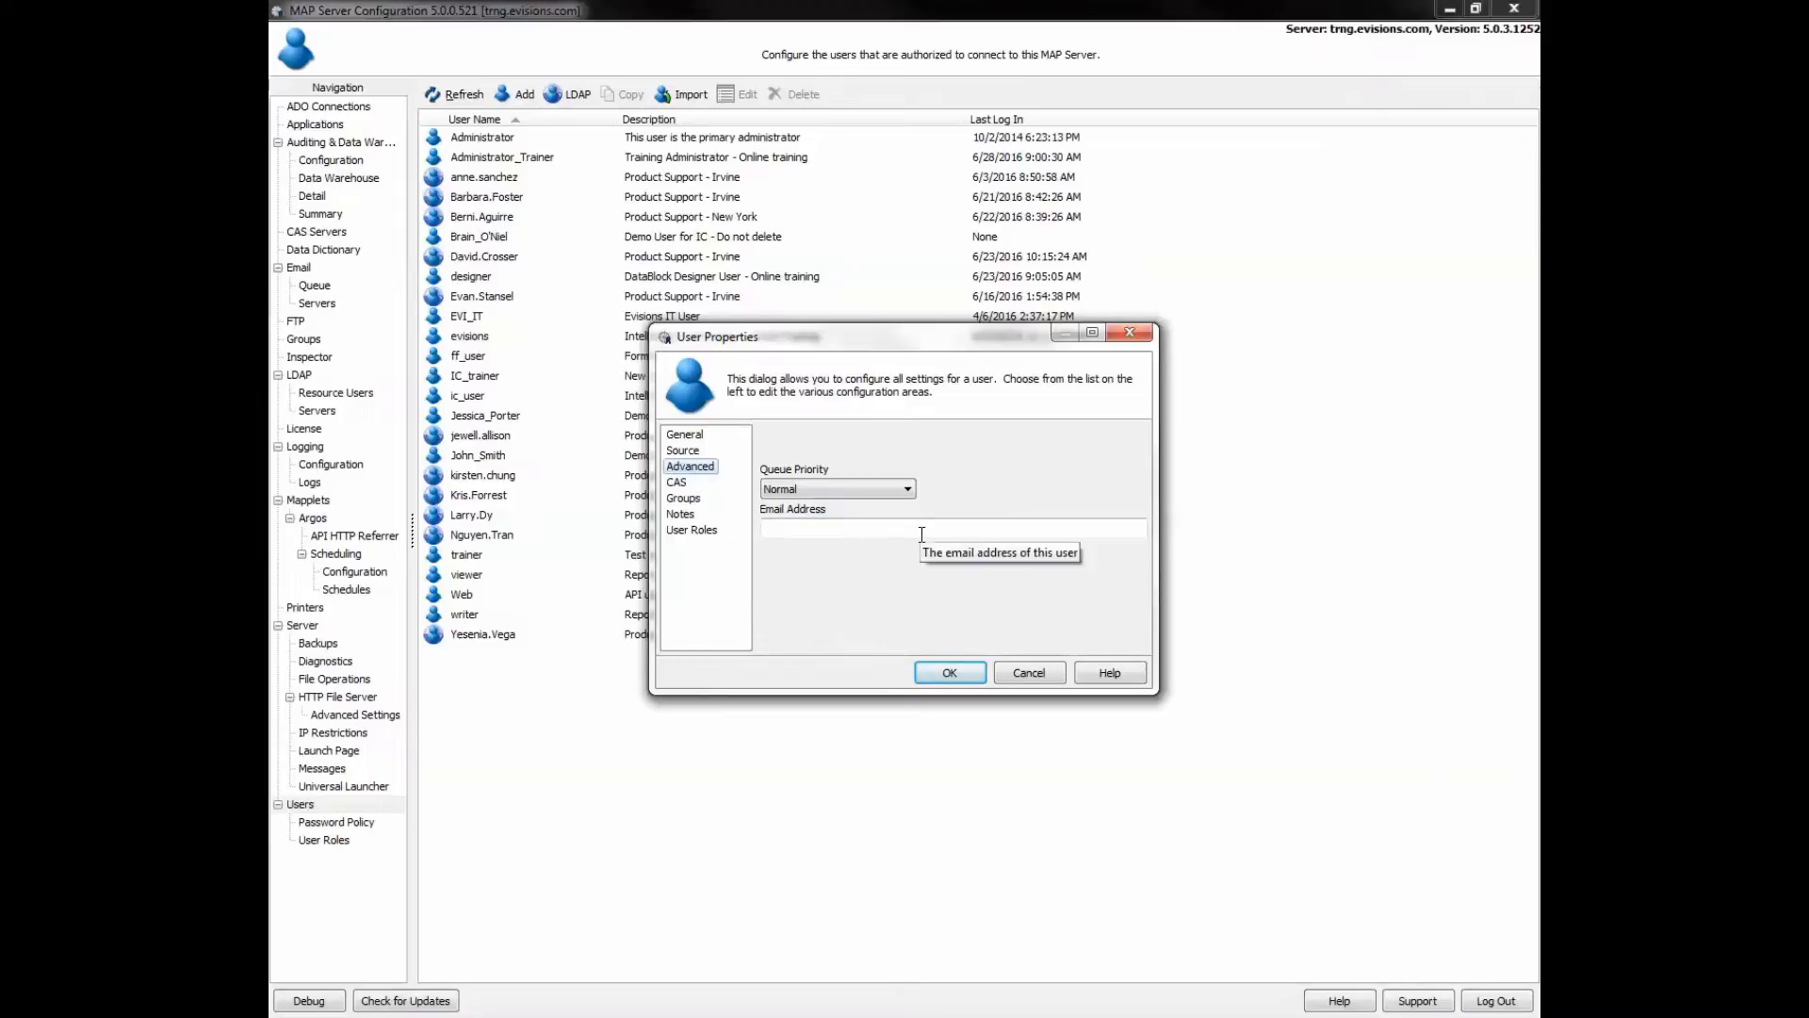
# - Review the CAS, Groups, Notes and User Roles pages, then save _TrainingUser
pyautogui.click(683, 482)
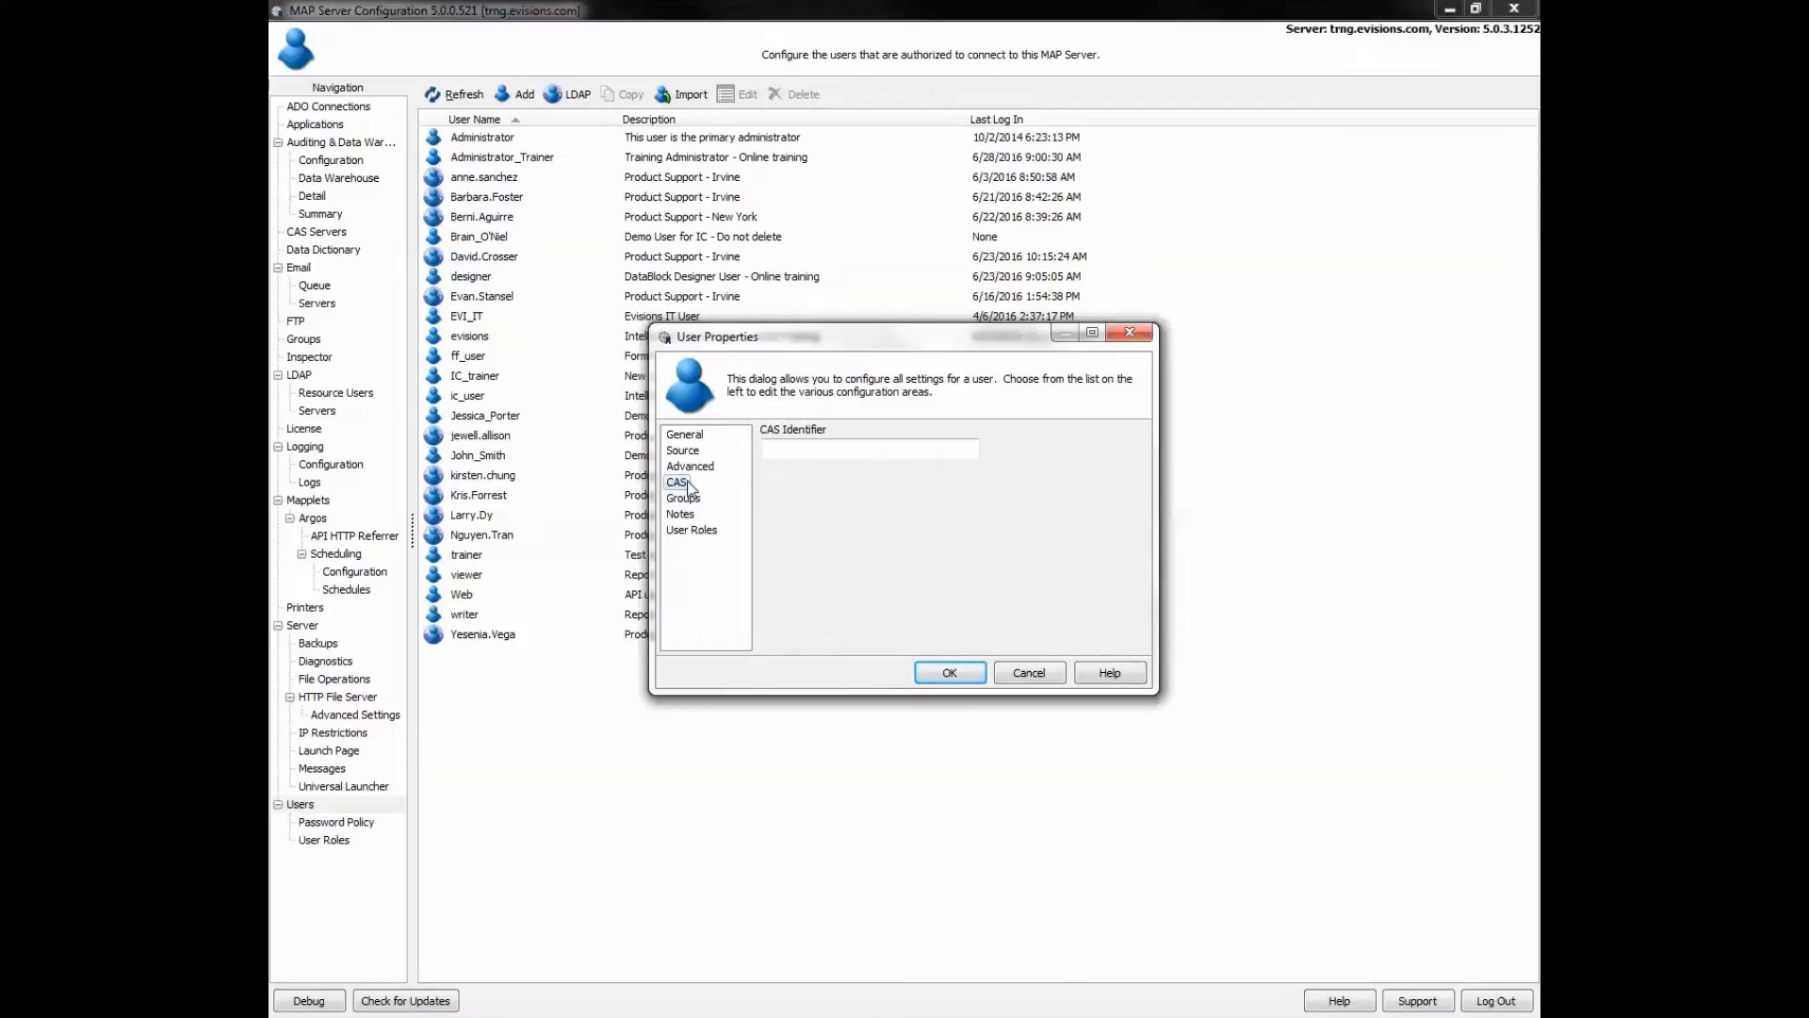
pyautogui.click(688, 499)
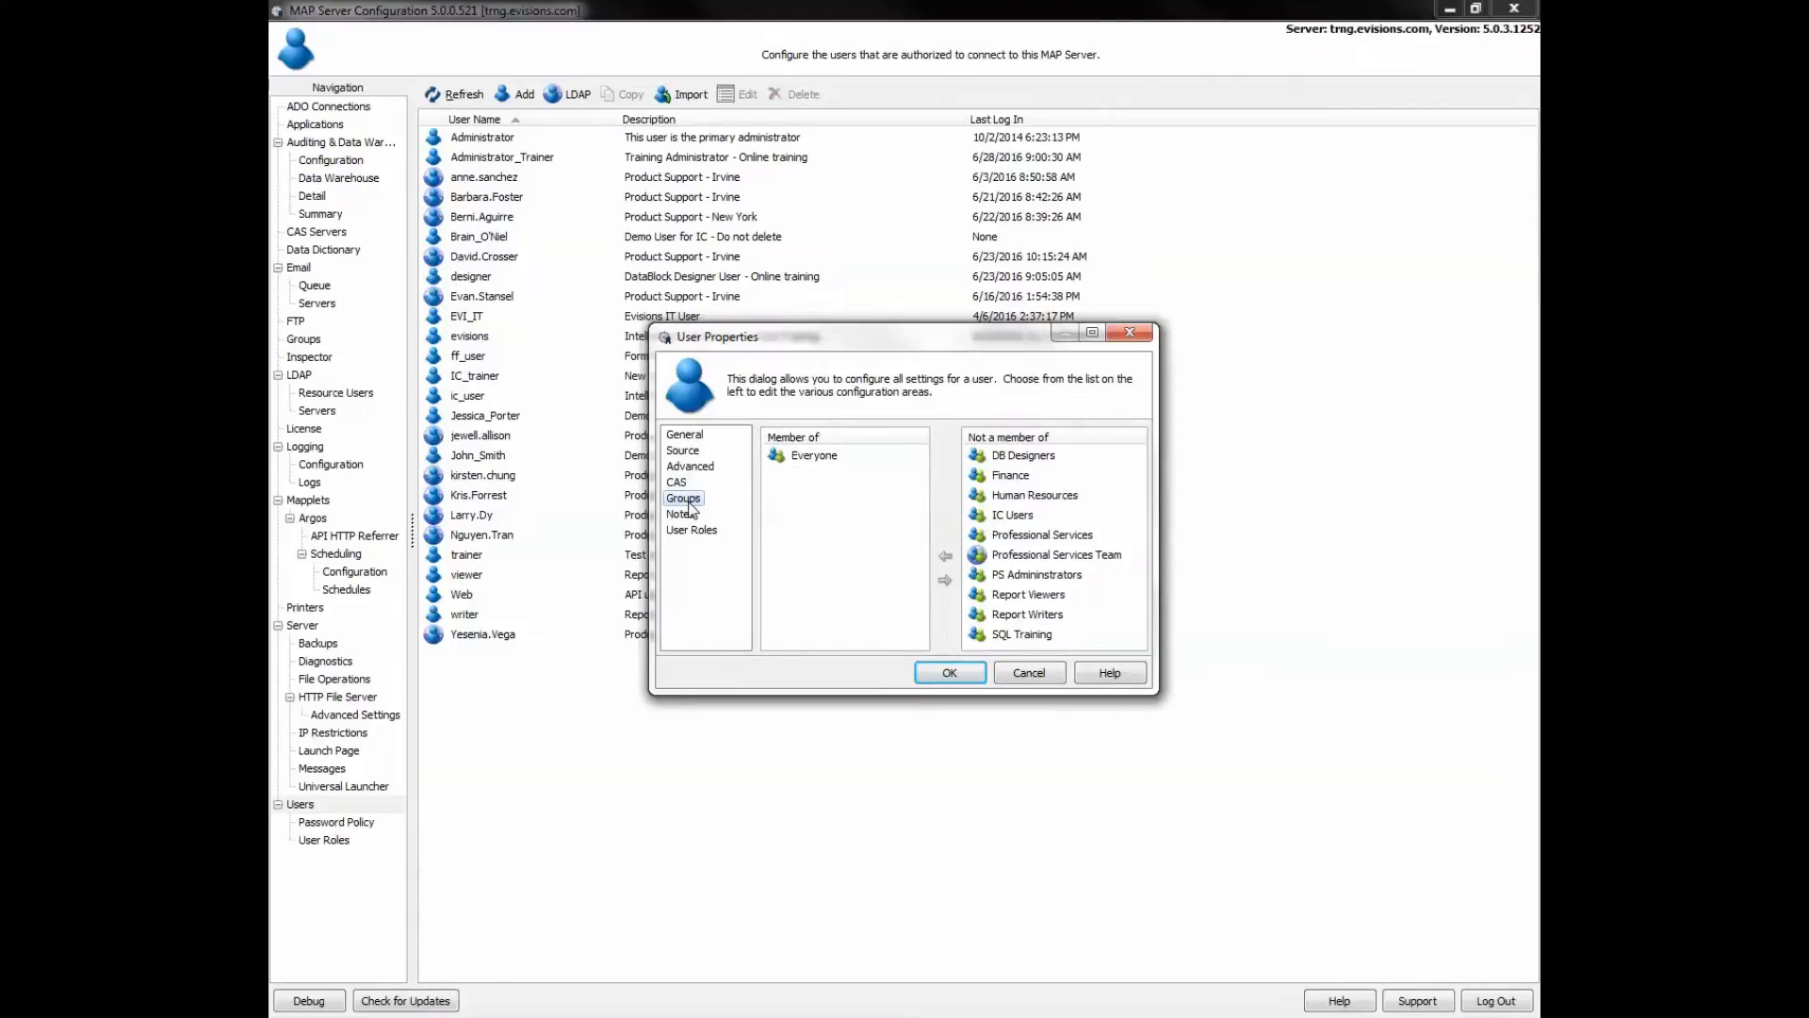
pyautogui.click(689, 517)
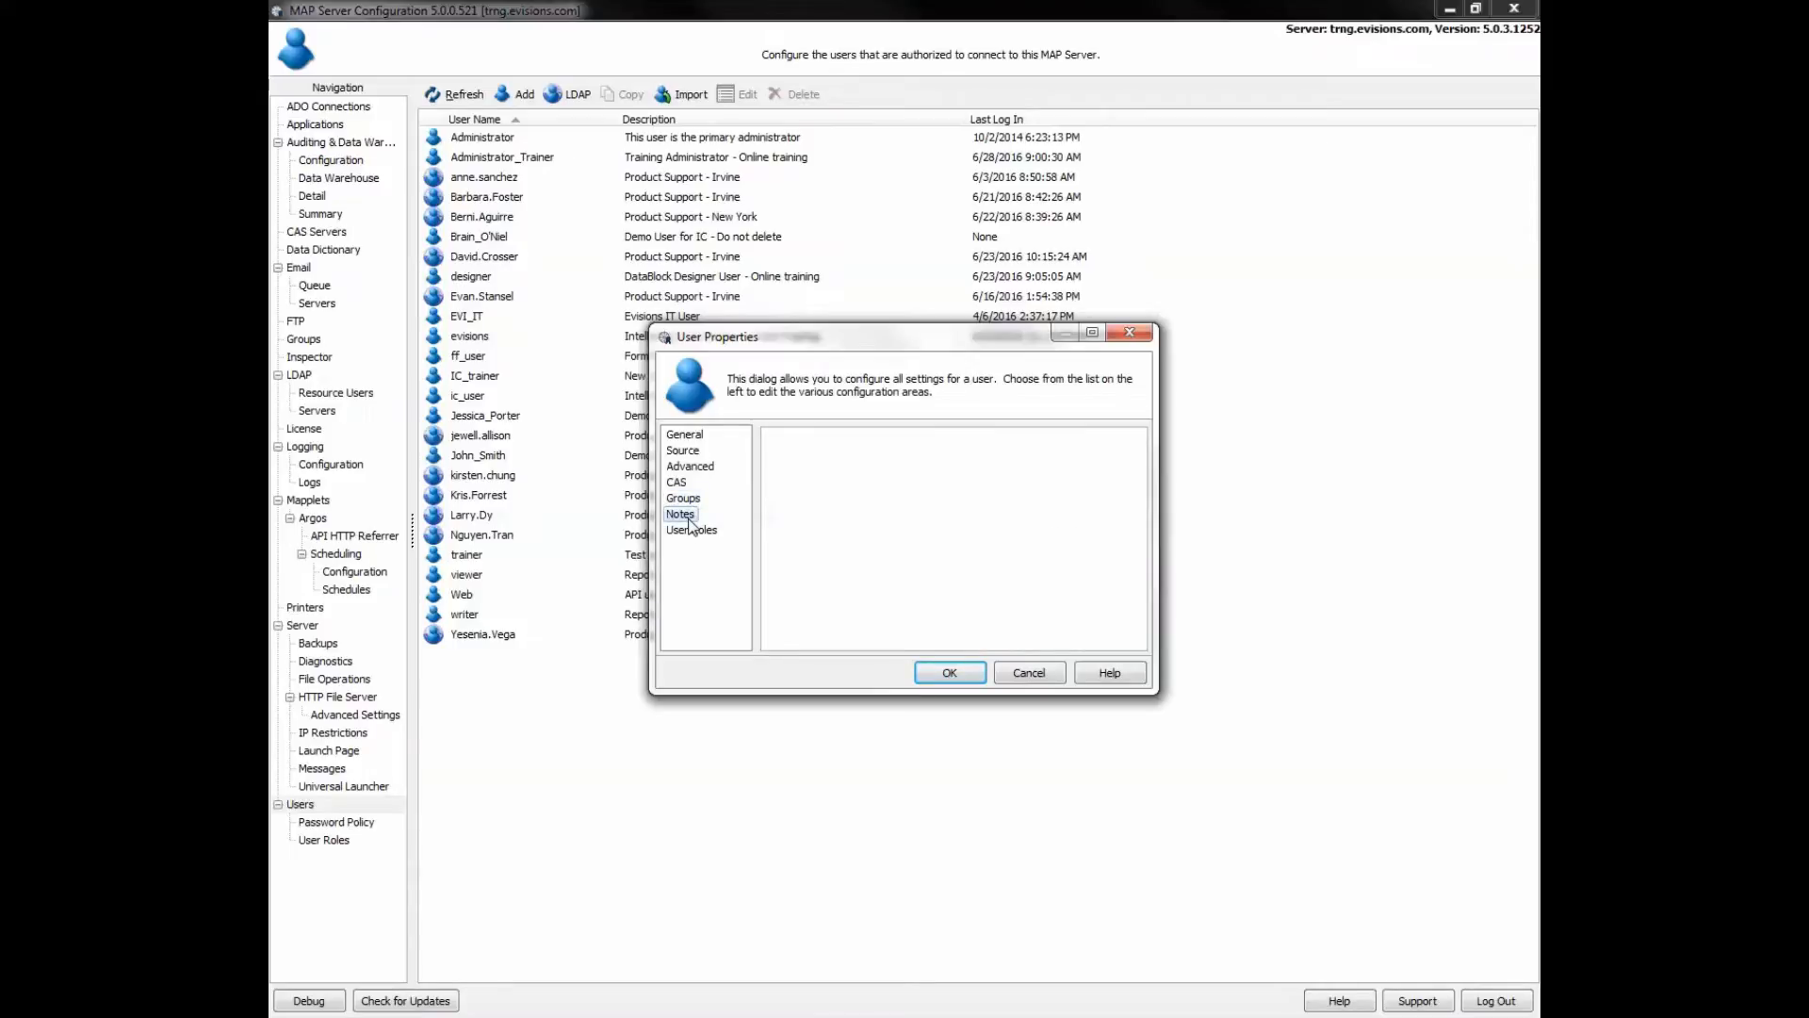
pyautogui.click(689, 532)
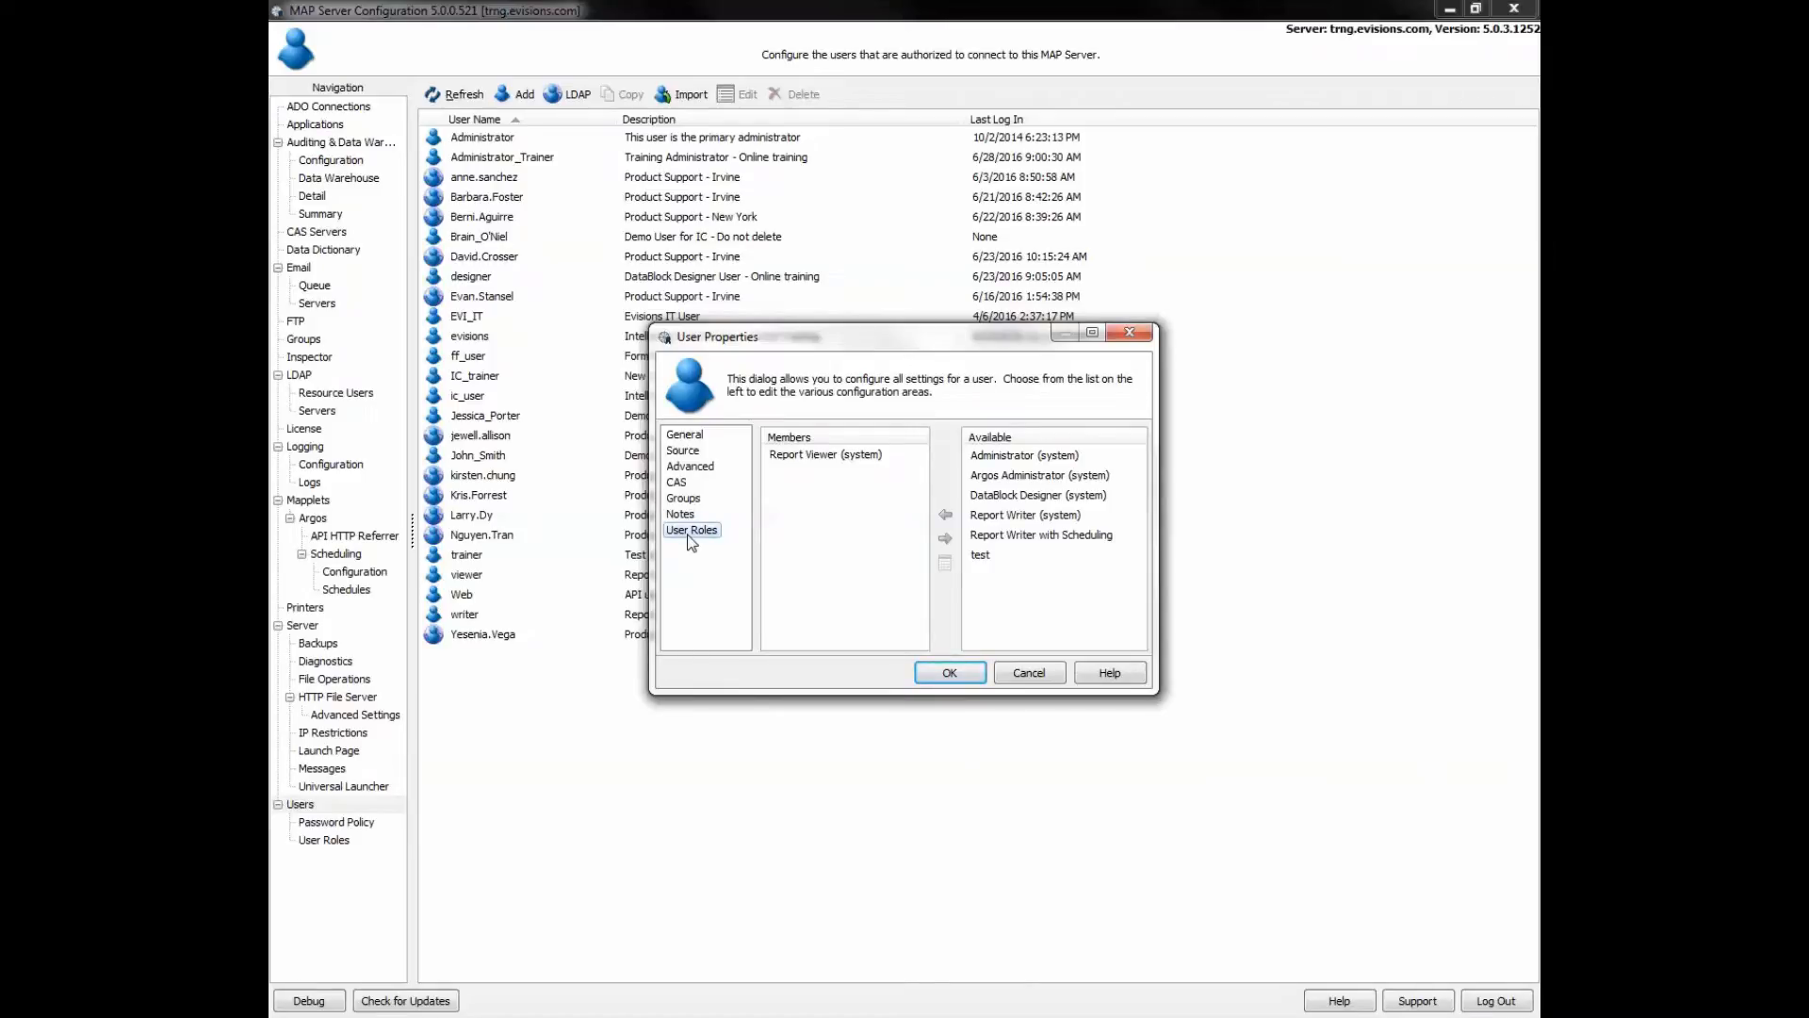
pyautogui.click(974, 676)
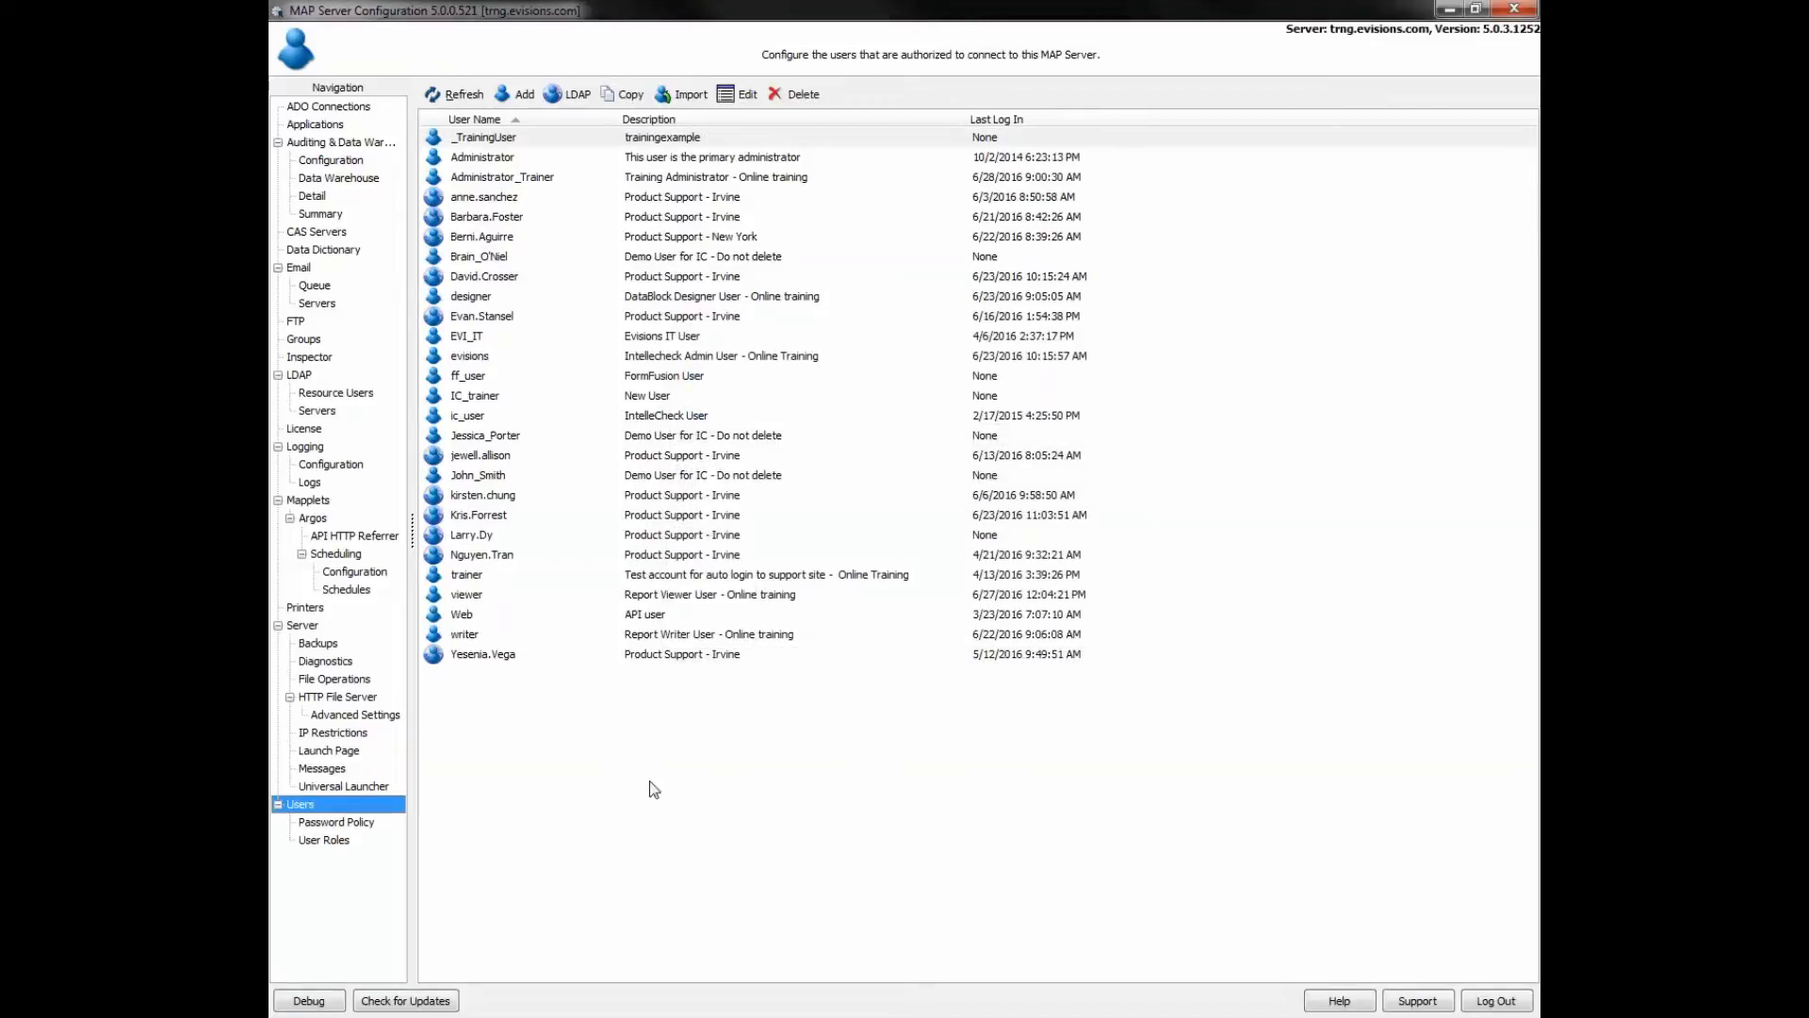
# - Review the Password Policy settings
pyautogui.click(330, 824)
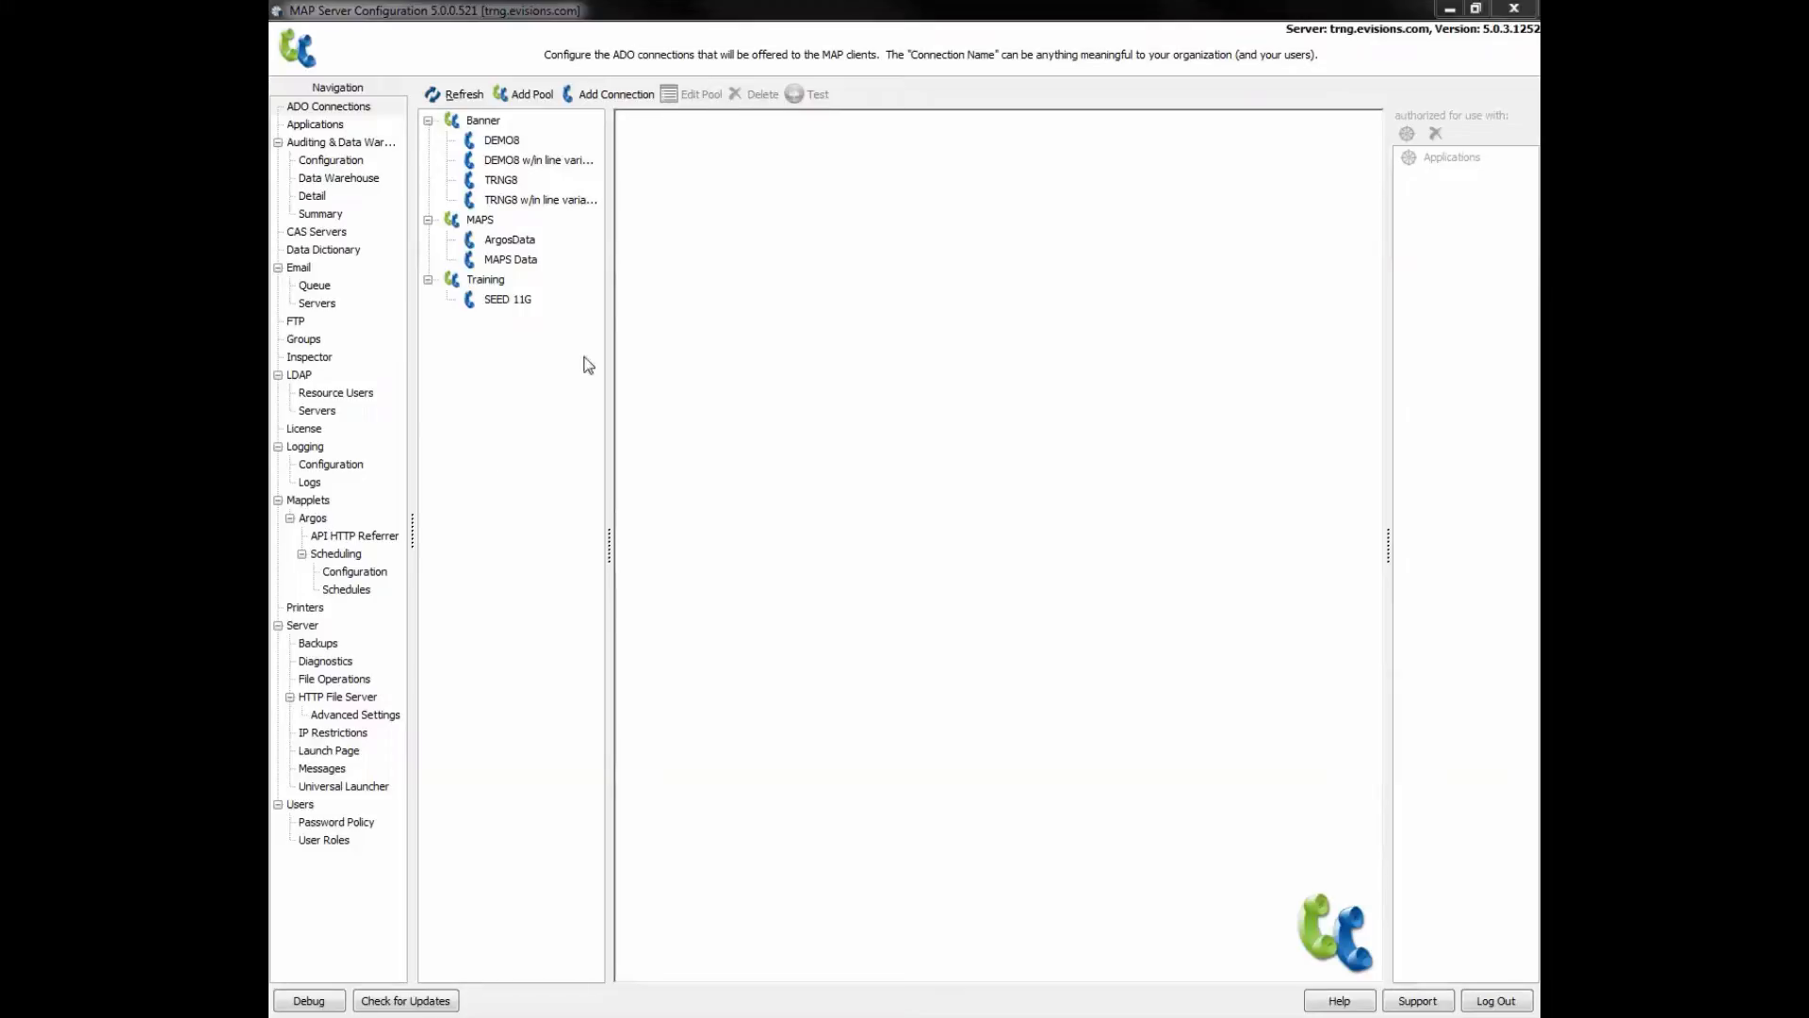
# - Create a connection pool named _OnlineTraining and start a new ADO connection in it
pyautogui.click(482, 121)
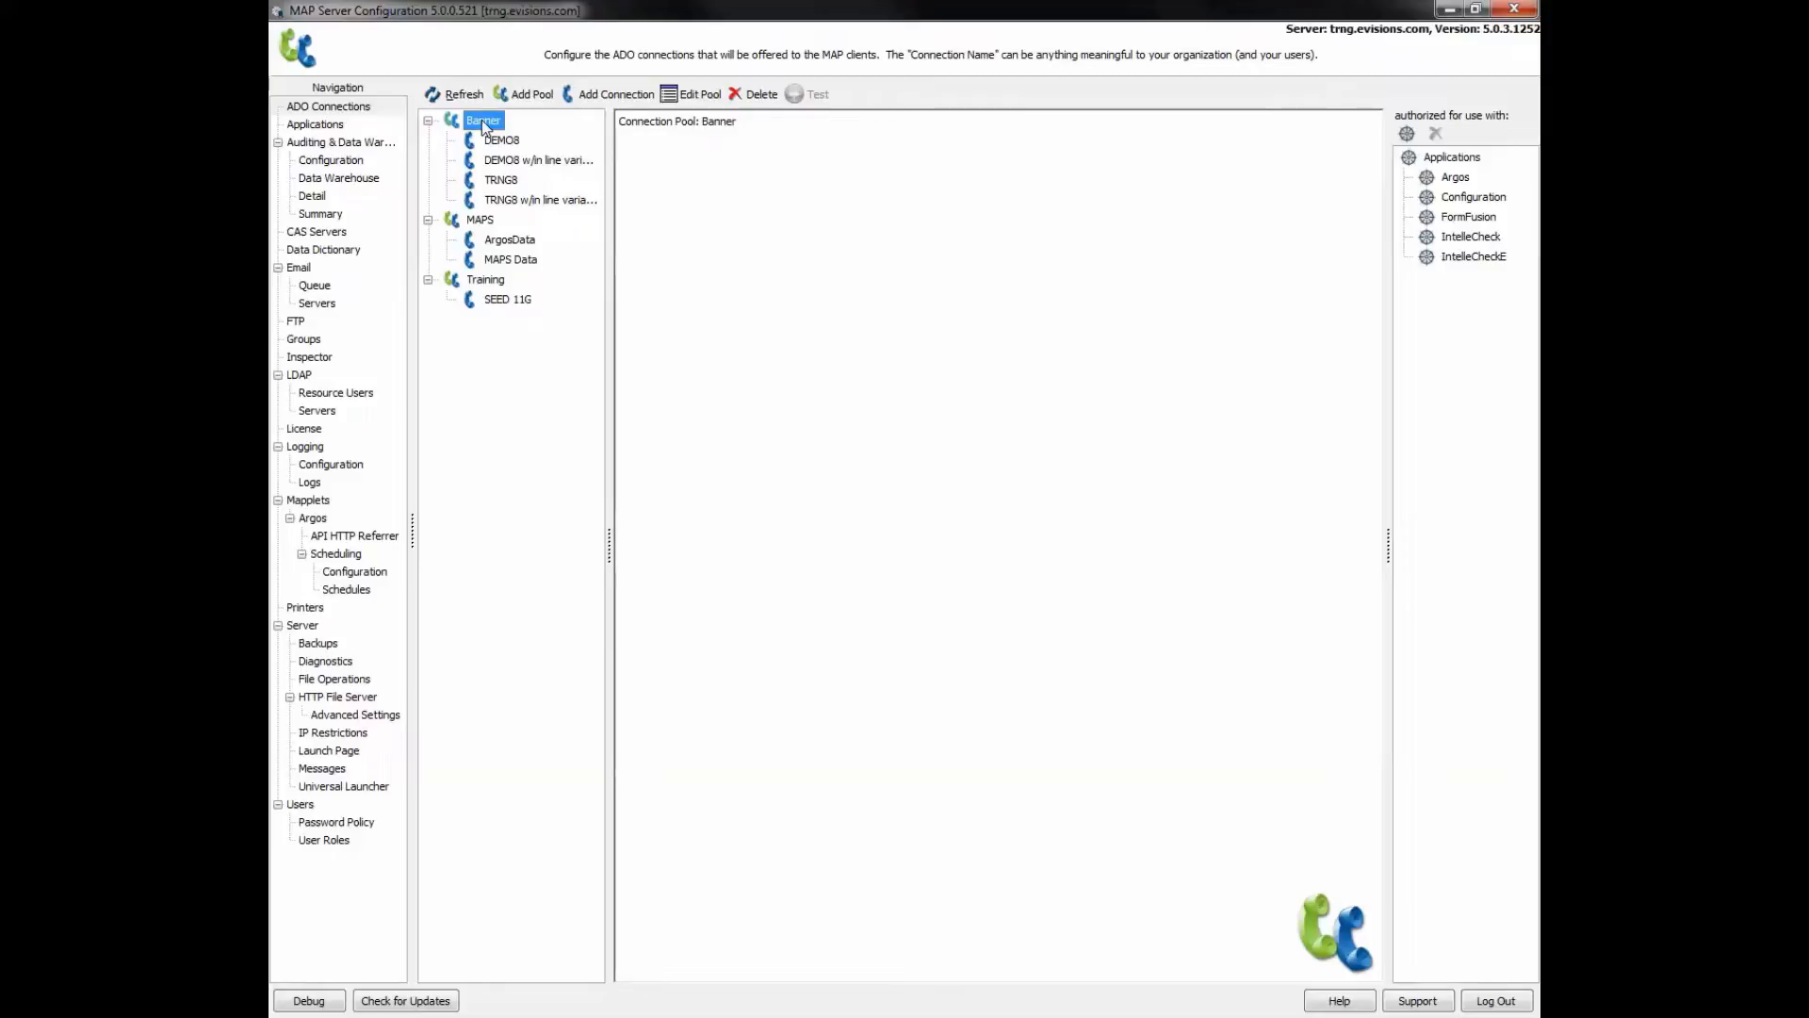
pyautogui.click(574, 240)
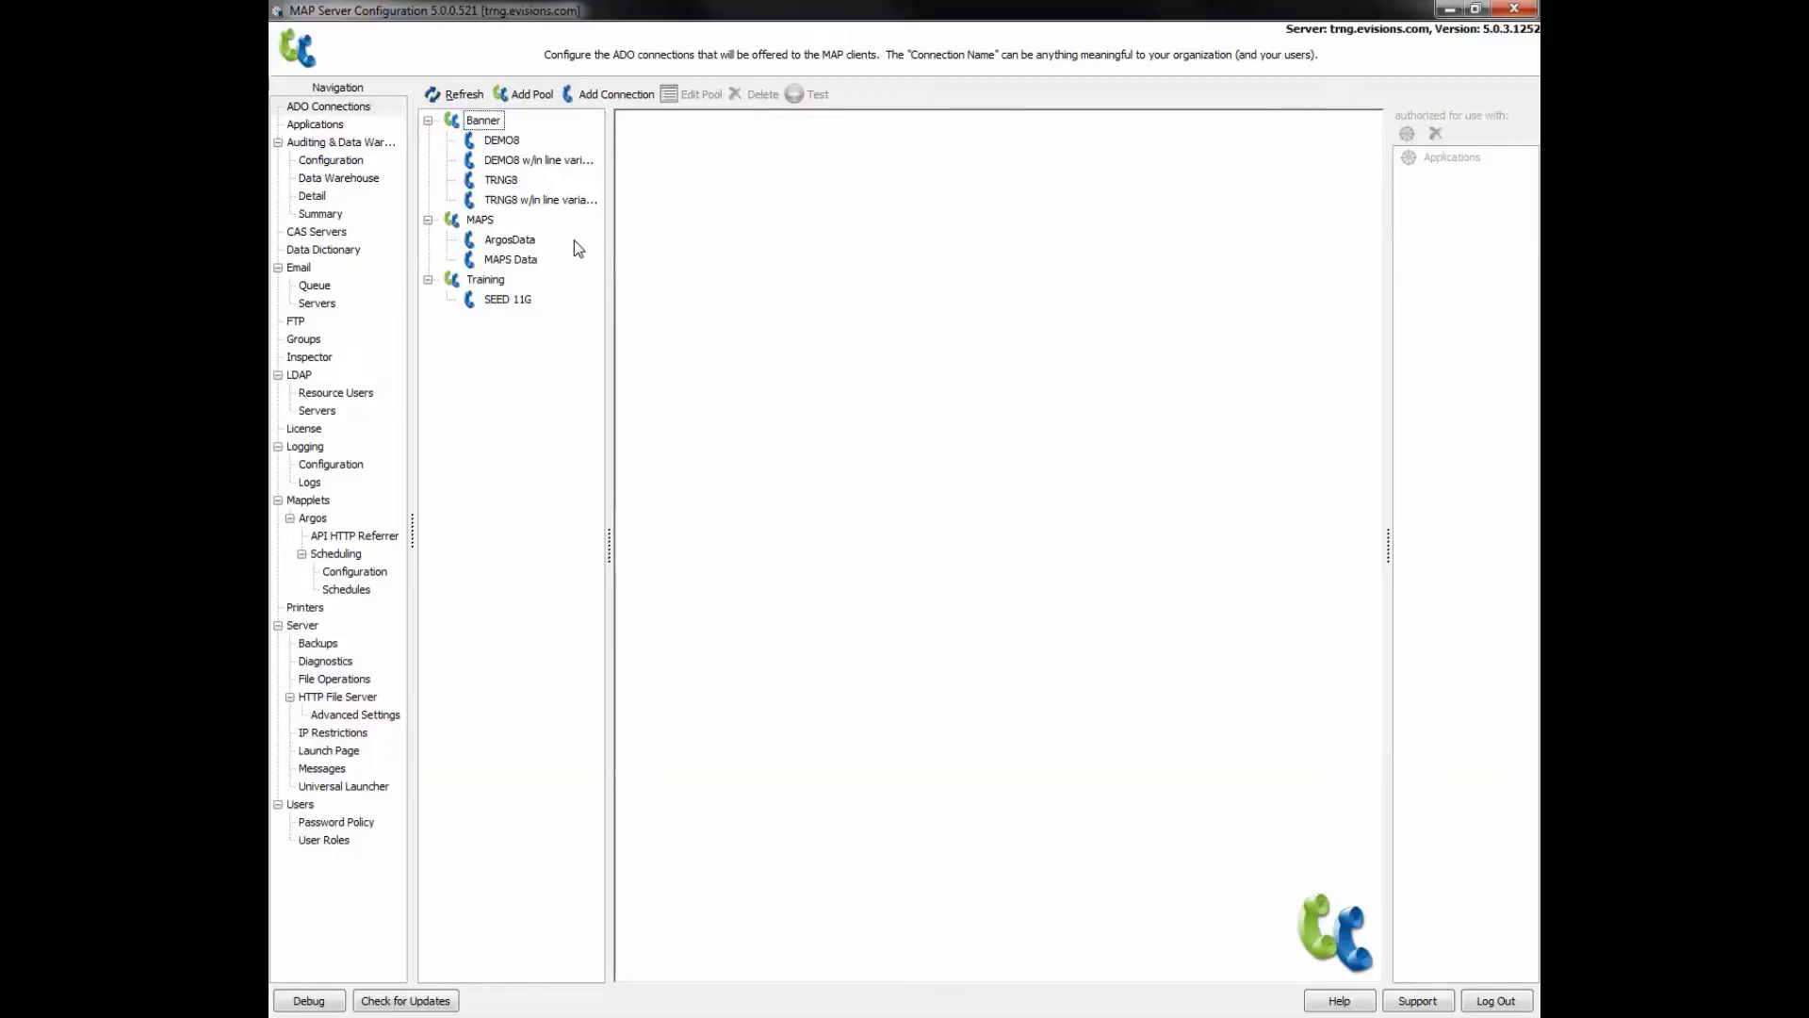
pyautogui.click(533, 94)
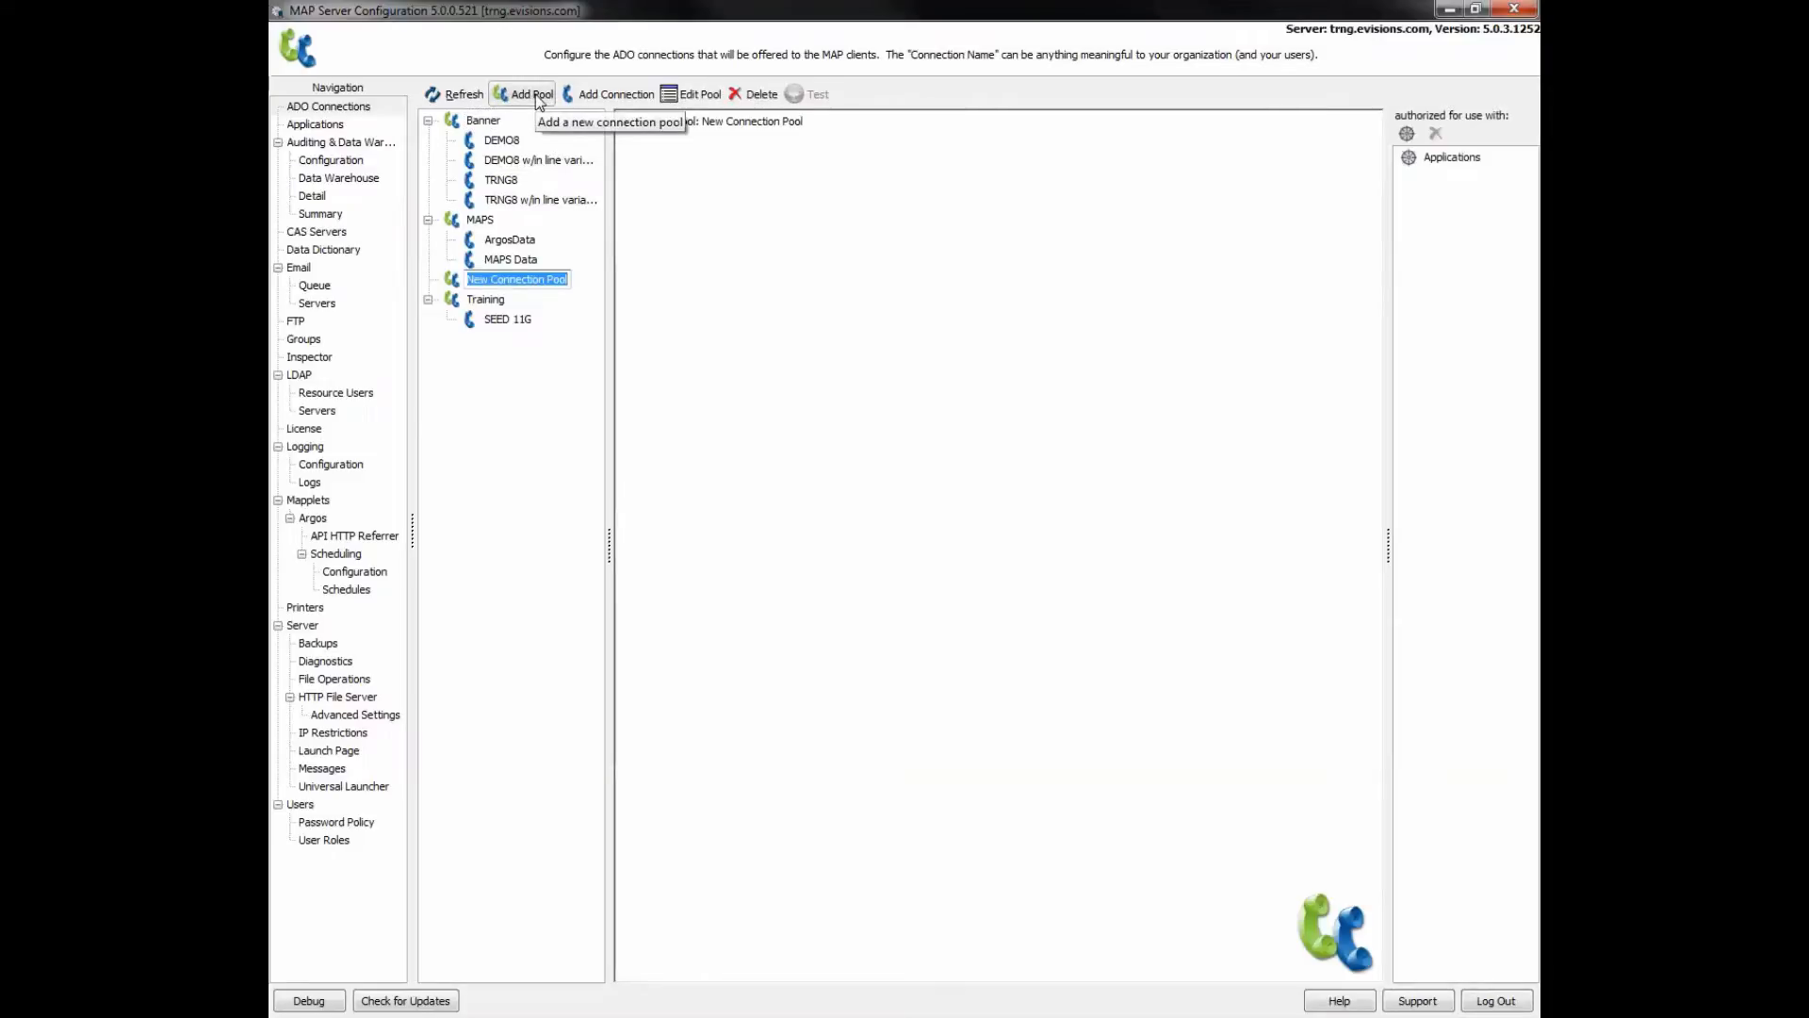
pyautogui.write('_')
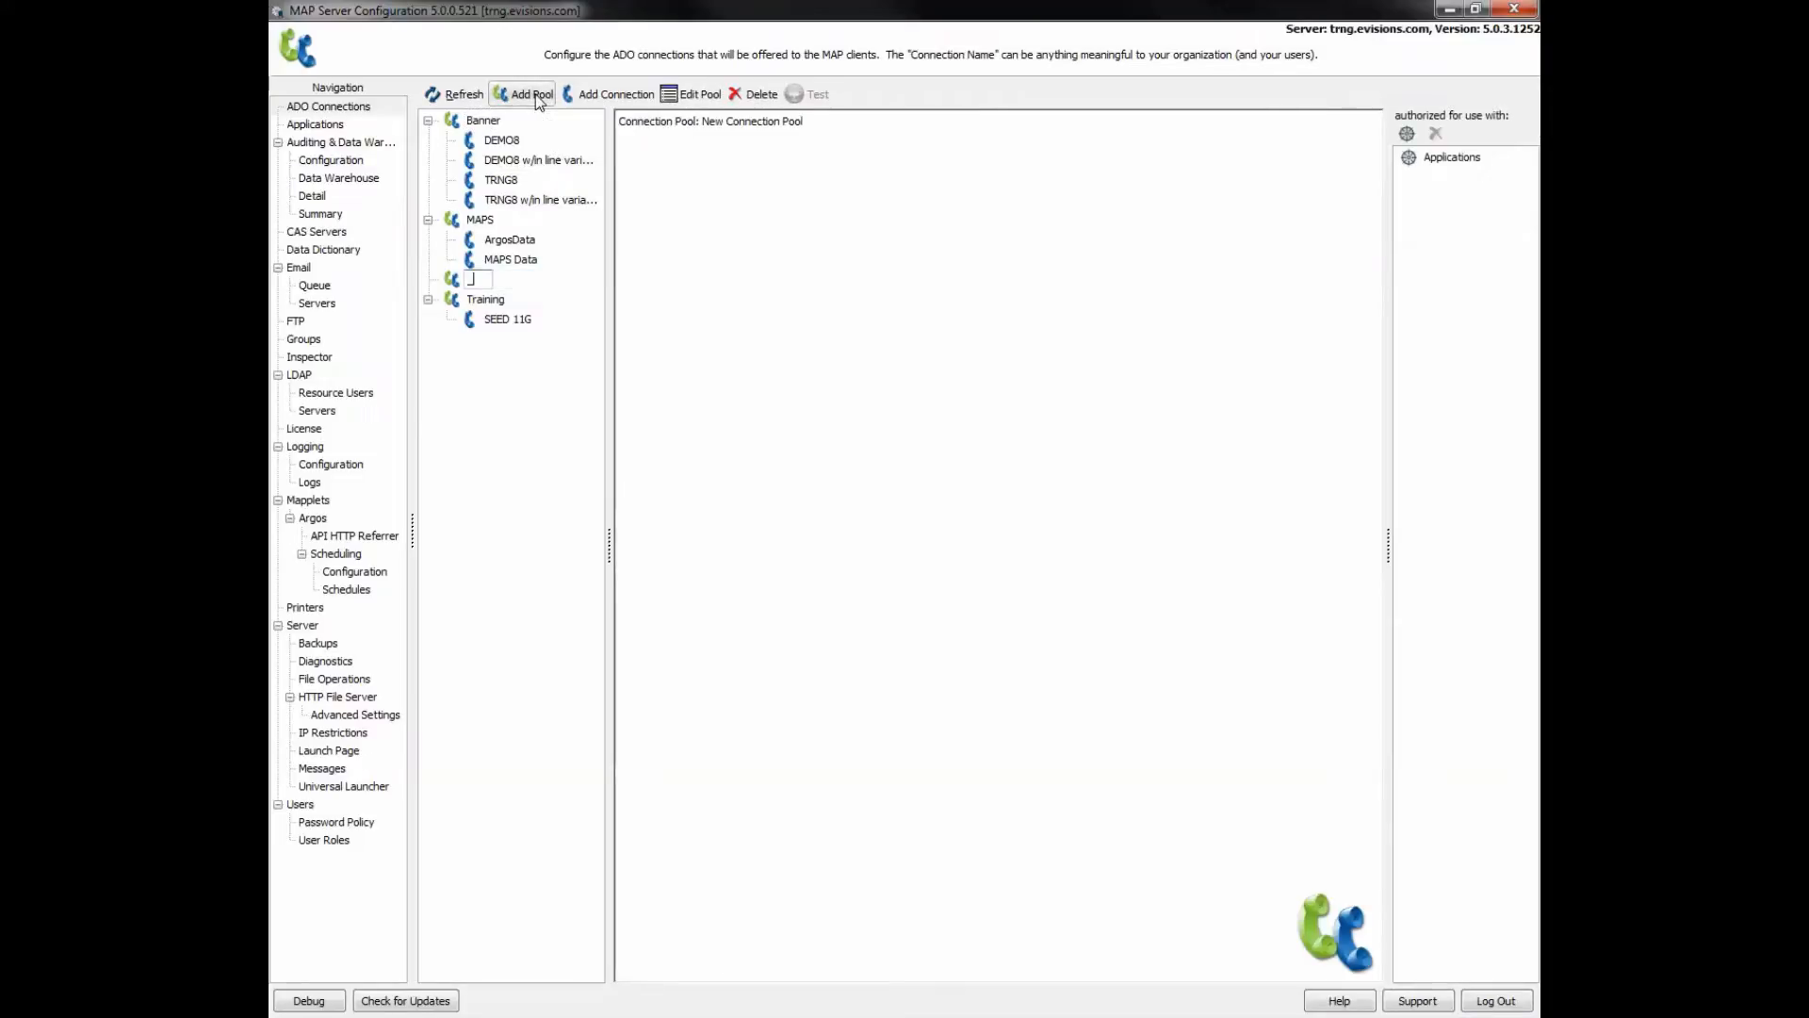
pyautogui.write('OnlineT')
pyautogui.write('raining')
pyautogui.press('Return')
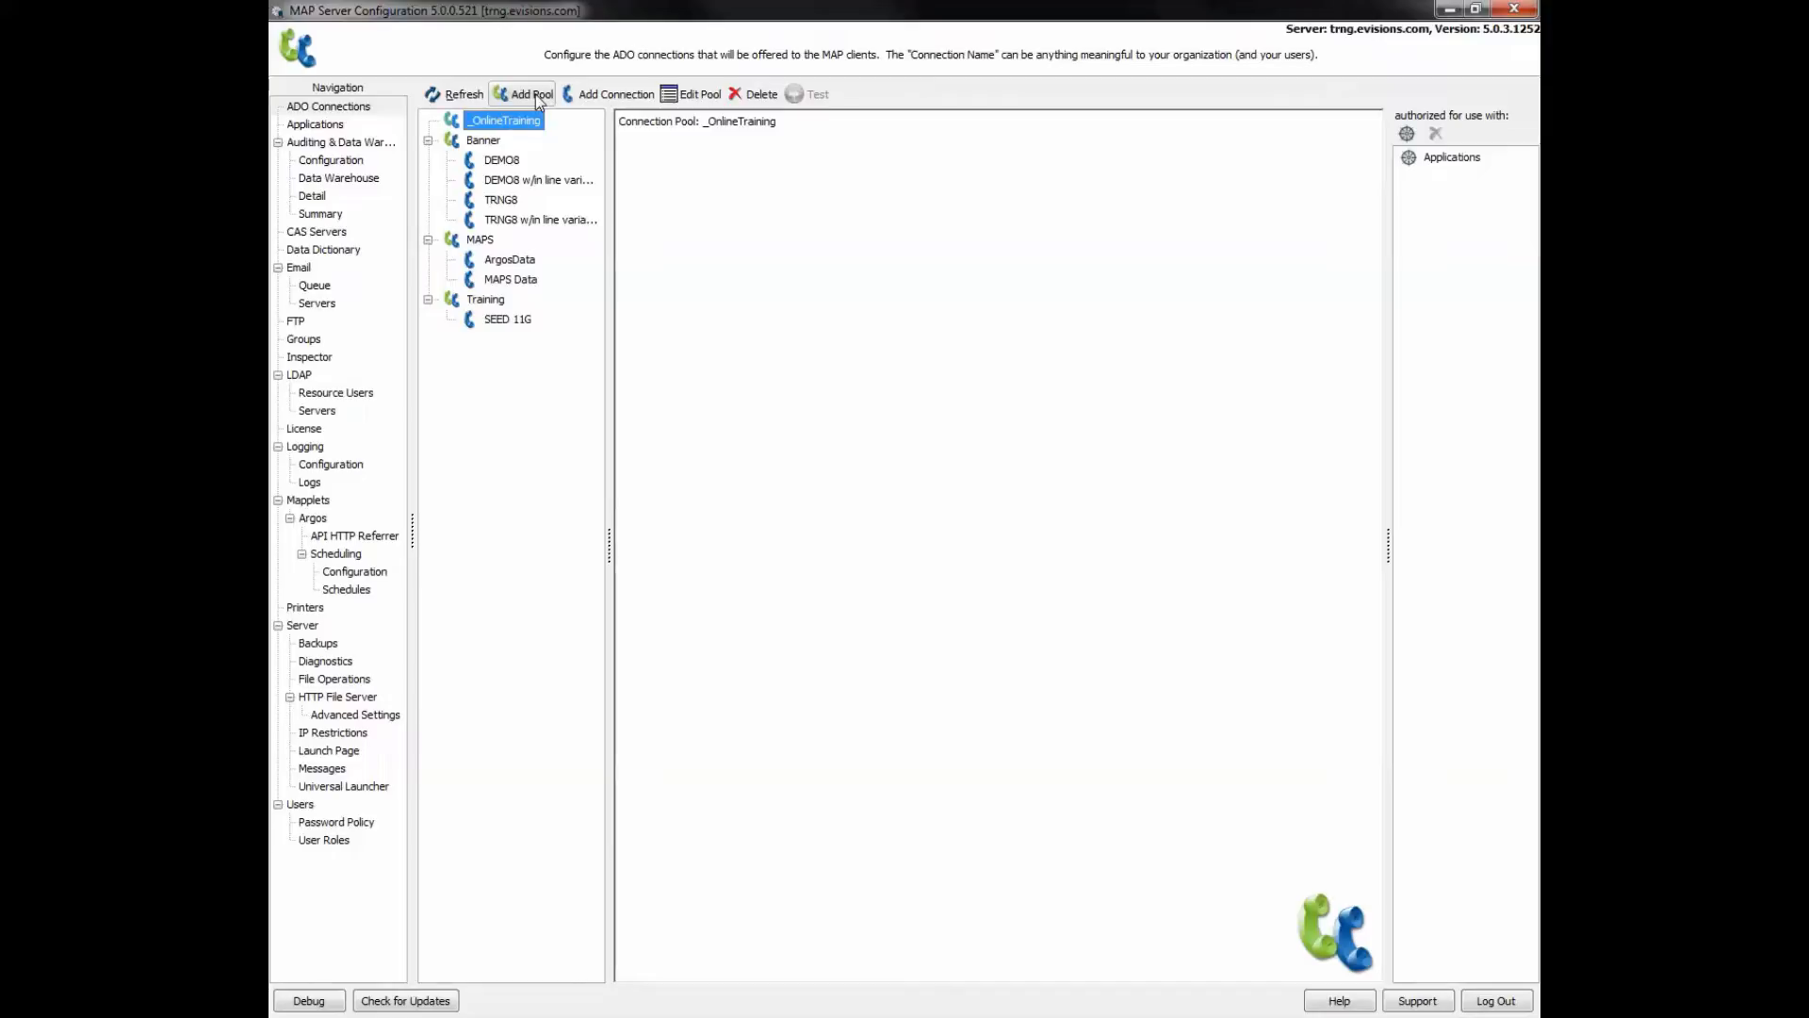
pyautogui.click(629, 98)
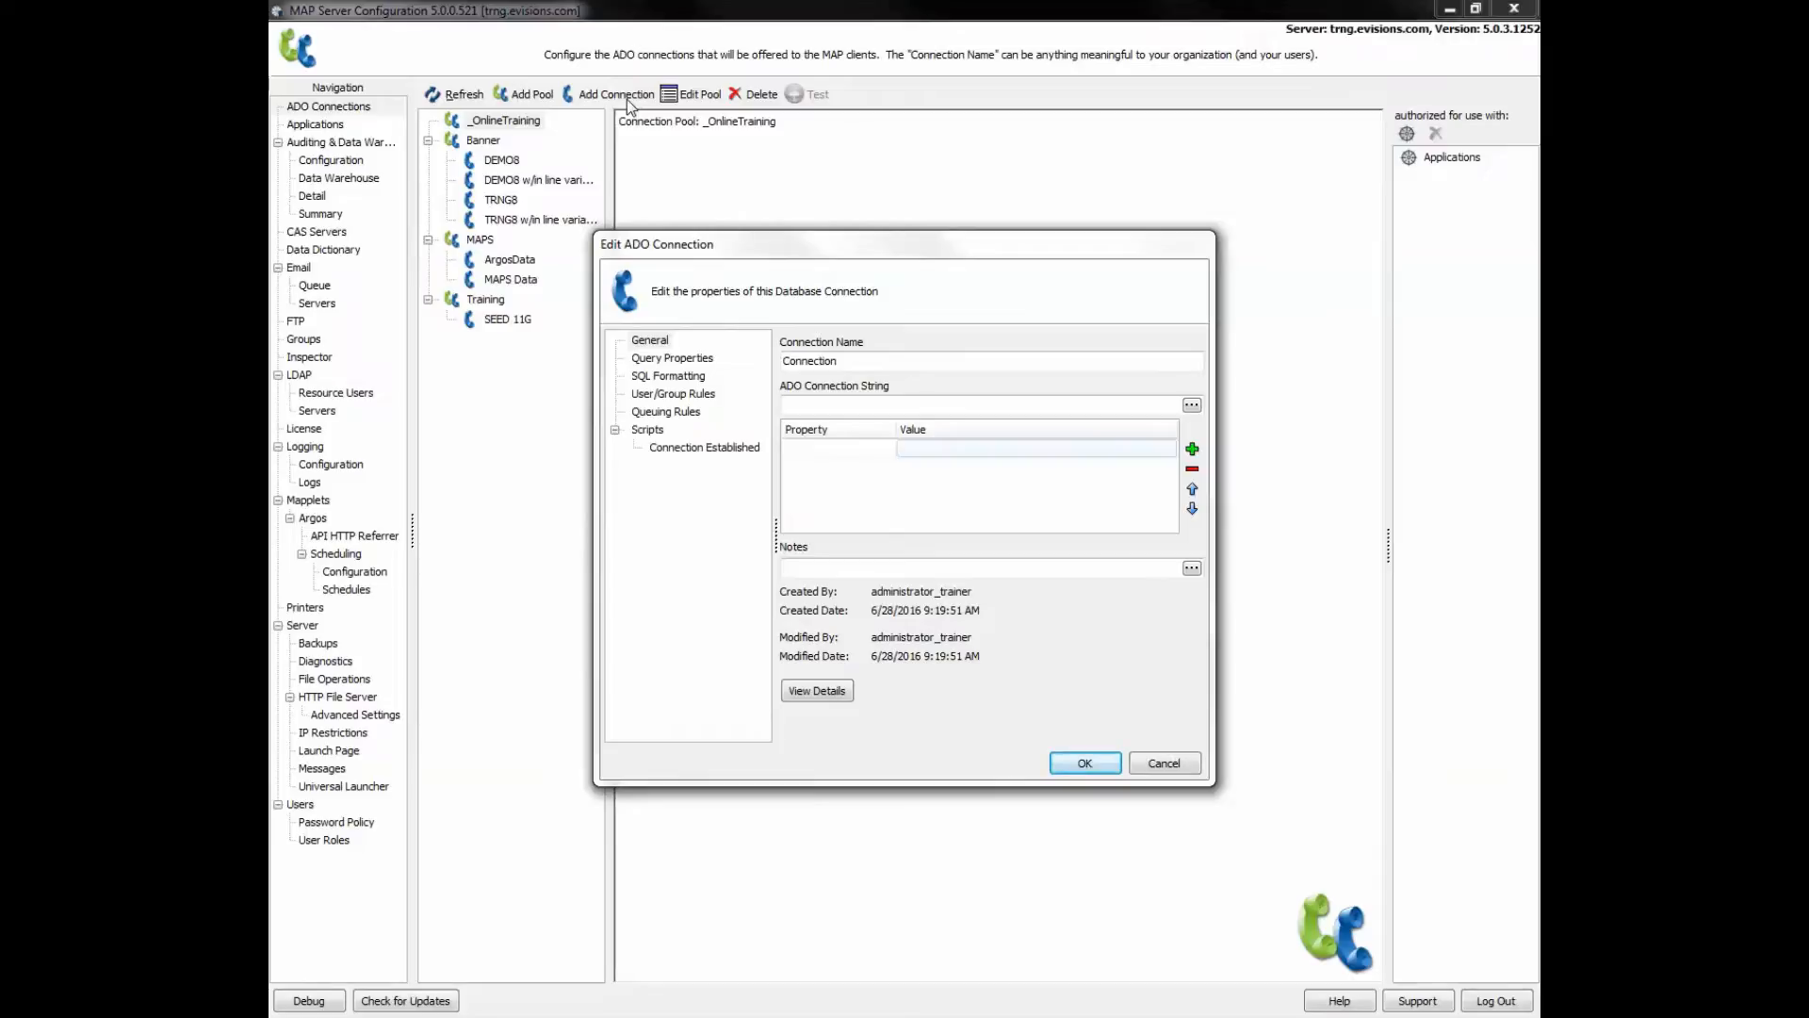
# - Replace the default connection name 'Connection' with Online_Training on the General page
pyautogui.click(654, 343)
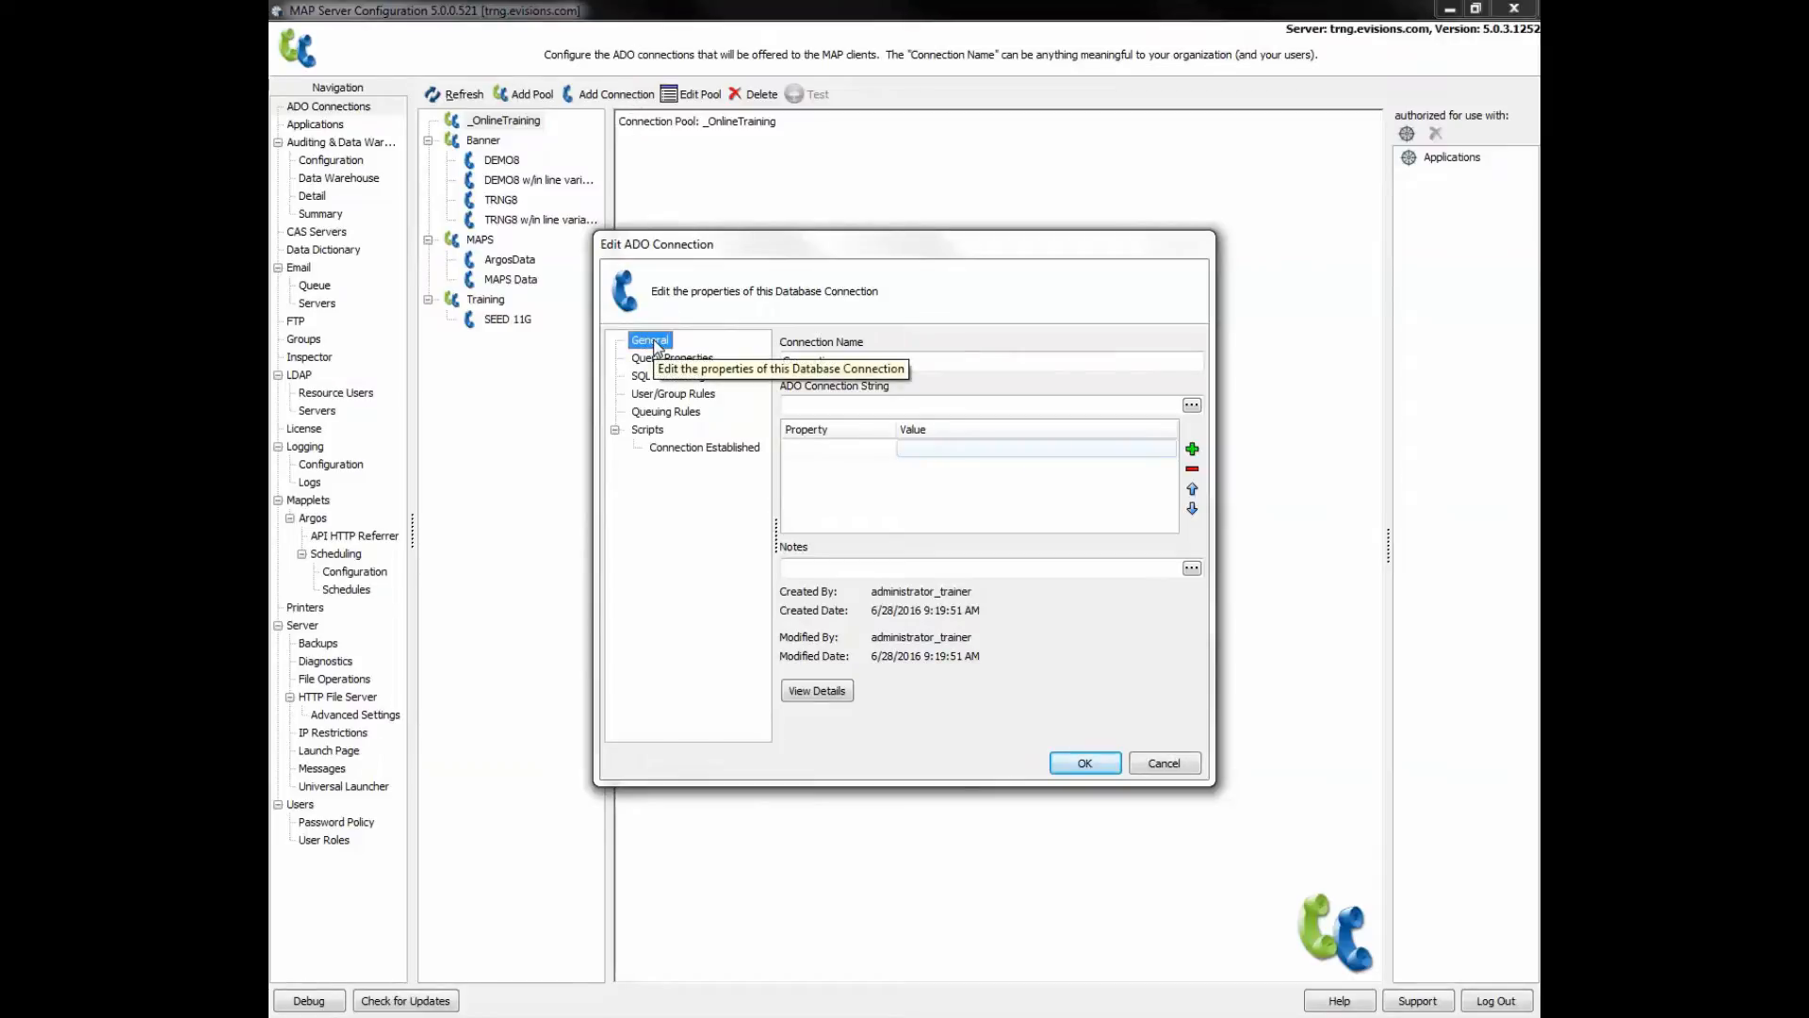
pyautogui.moveTo(837, 361); pyautogui.dragTo(776, 367)
pyautogui.write('O')
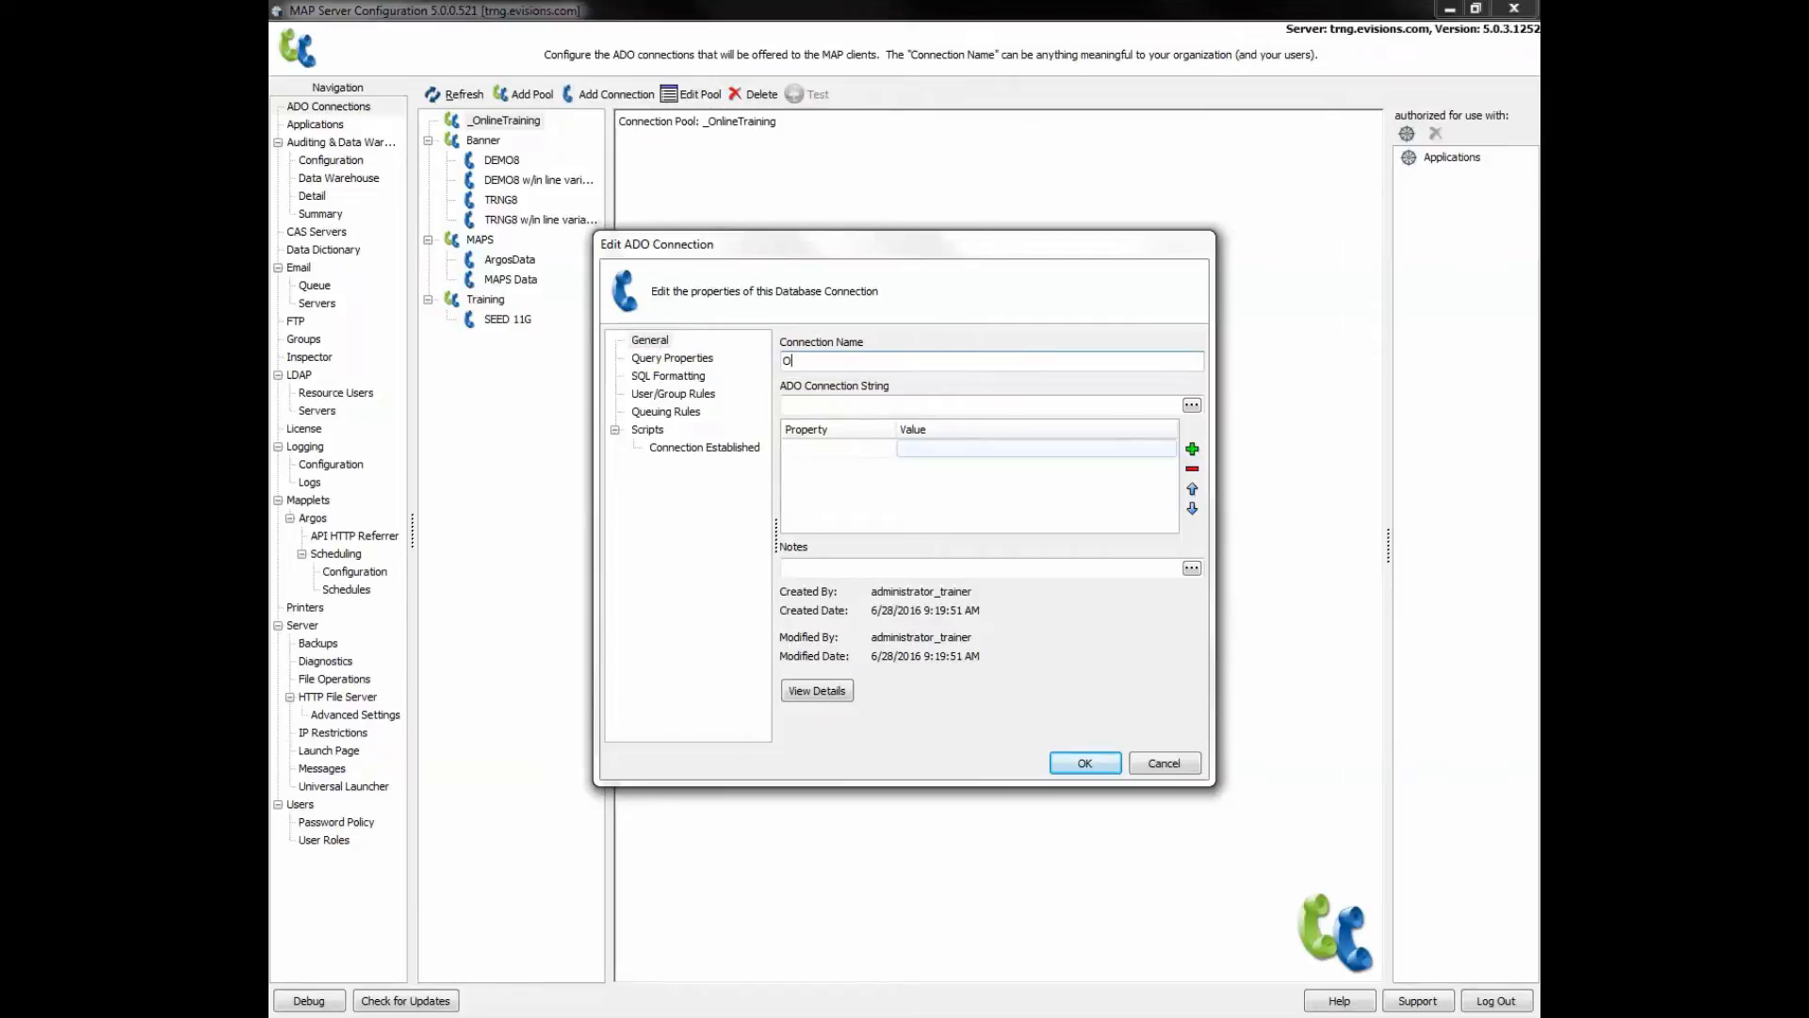
pyautogui.write('nline_Training')
# - Open the connection string builder and select Oracle Provider for OLE DB as the provider
pyautogui.click(1192, 405)
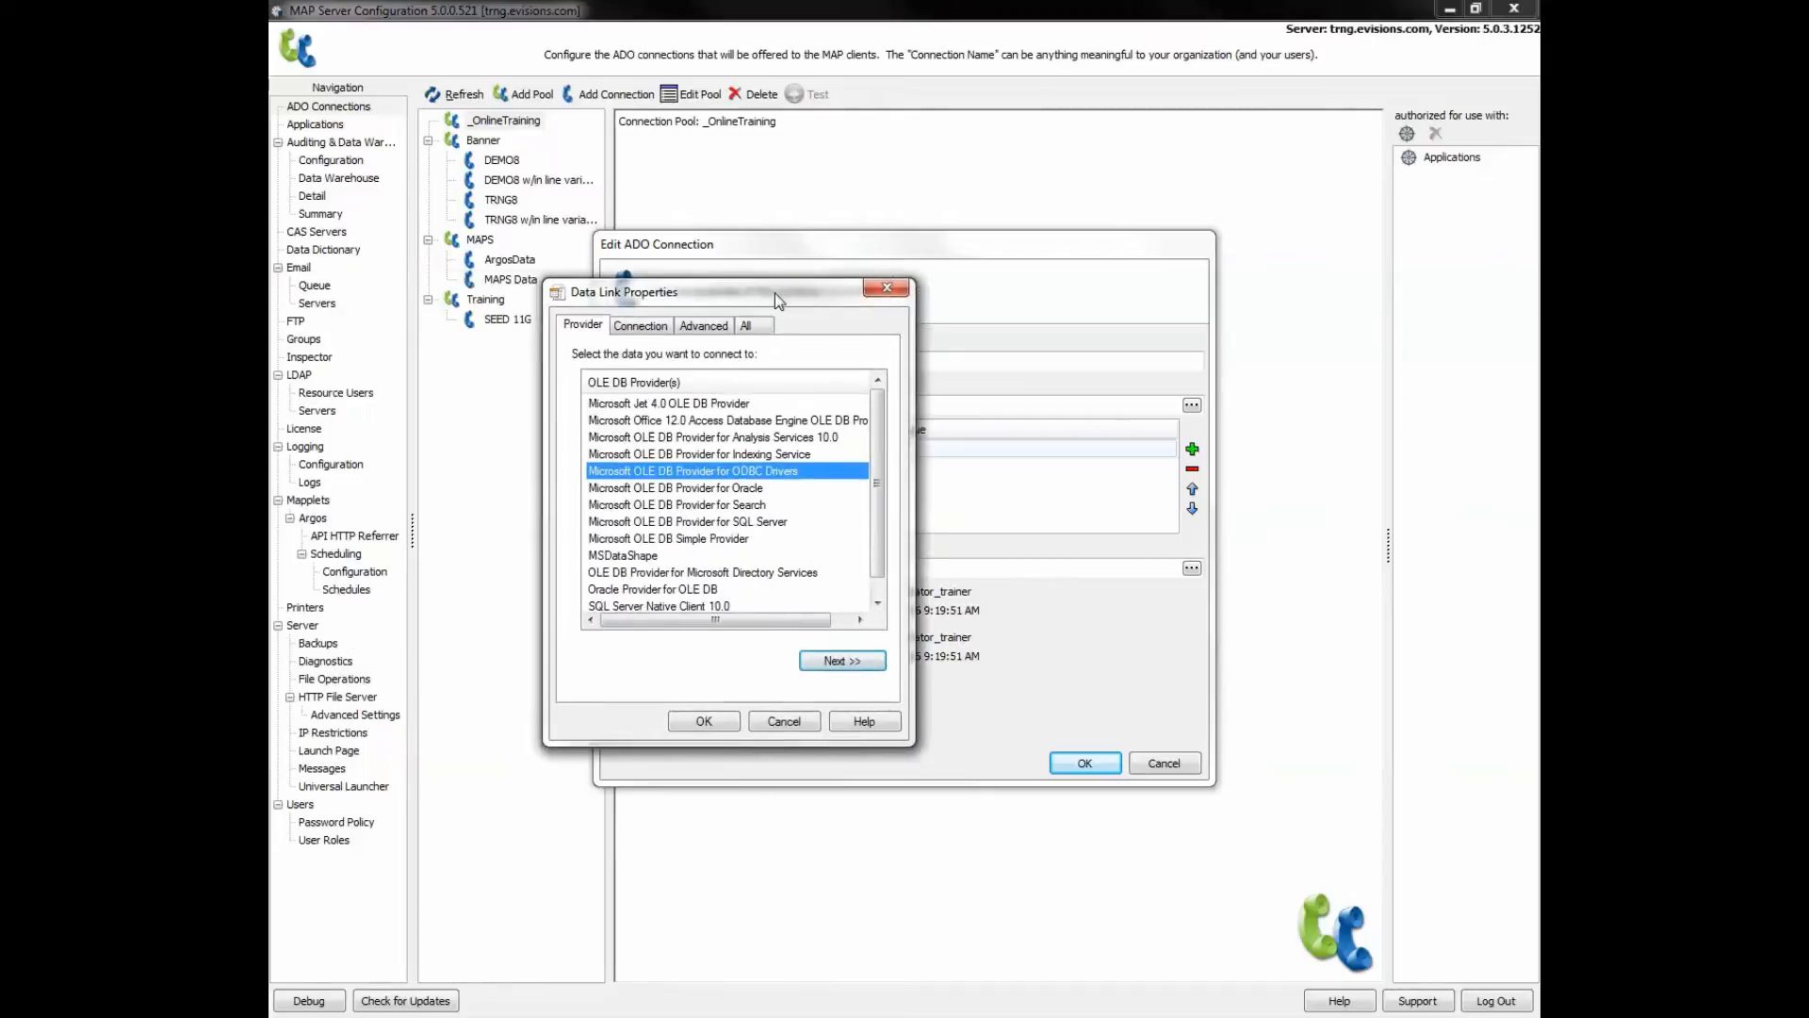
pyautogui.moveTo(775, 292); pyautogui.dragTo(837, 290)
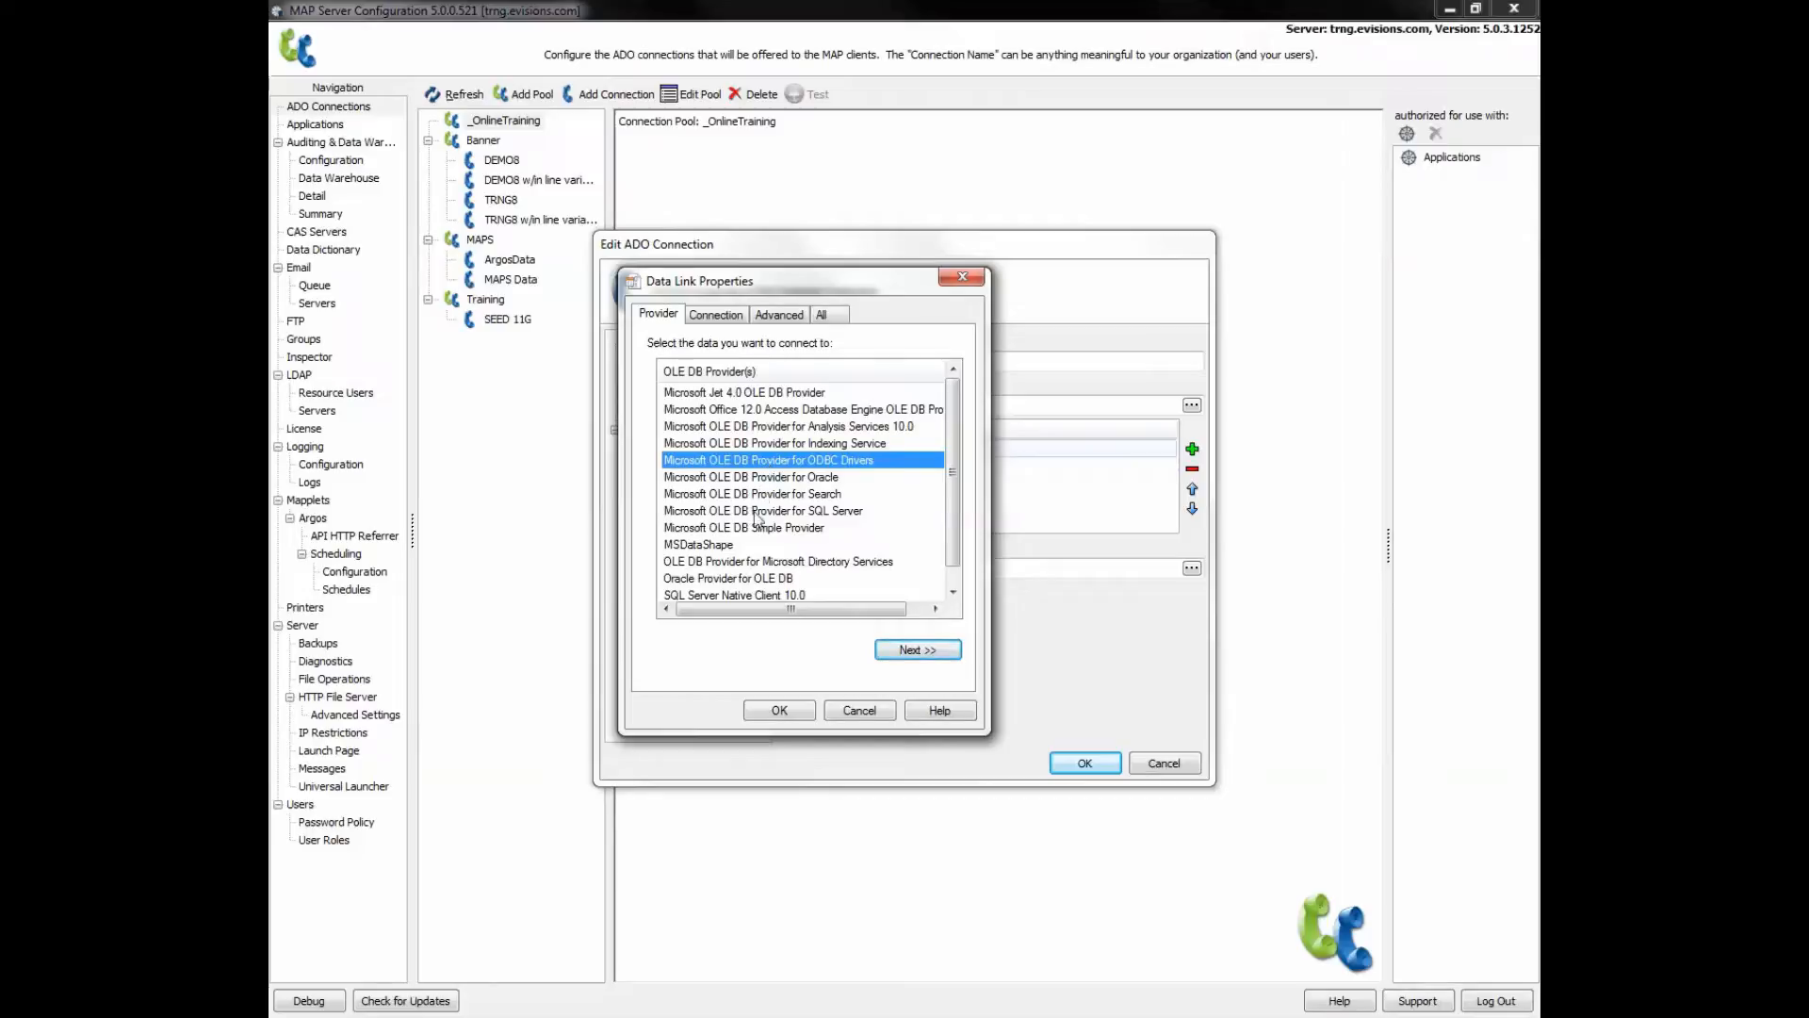
pyautogui.click(771, 579)
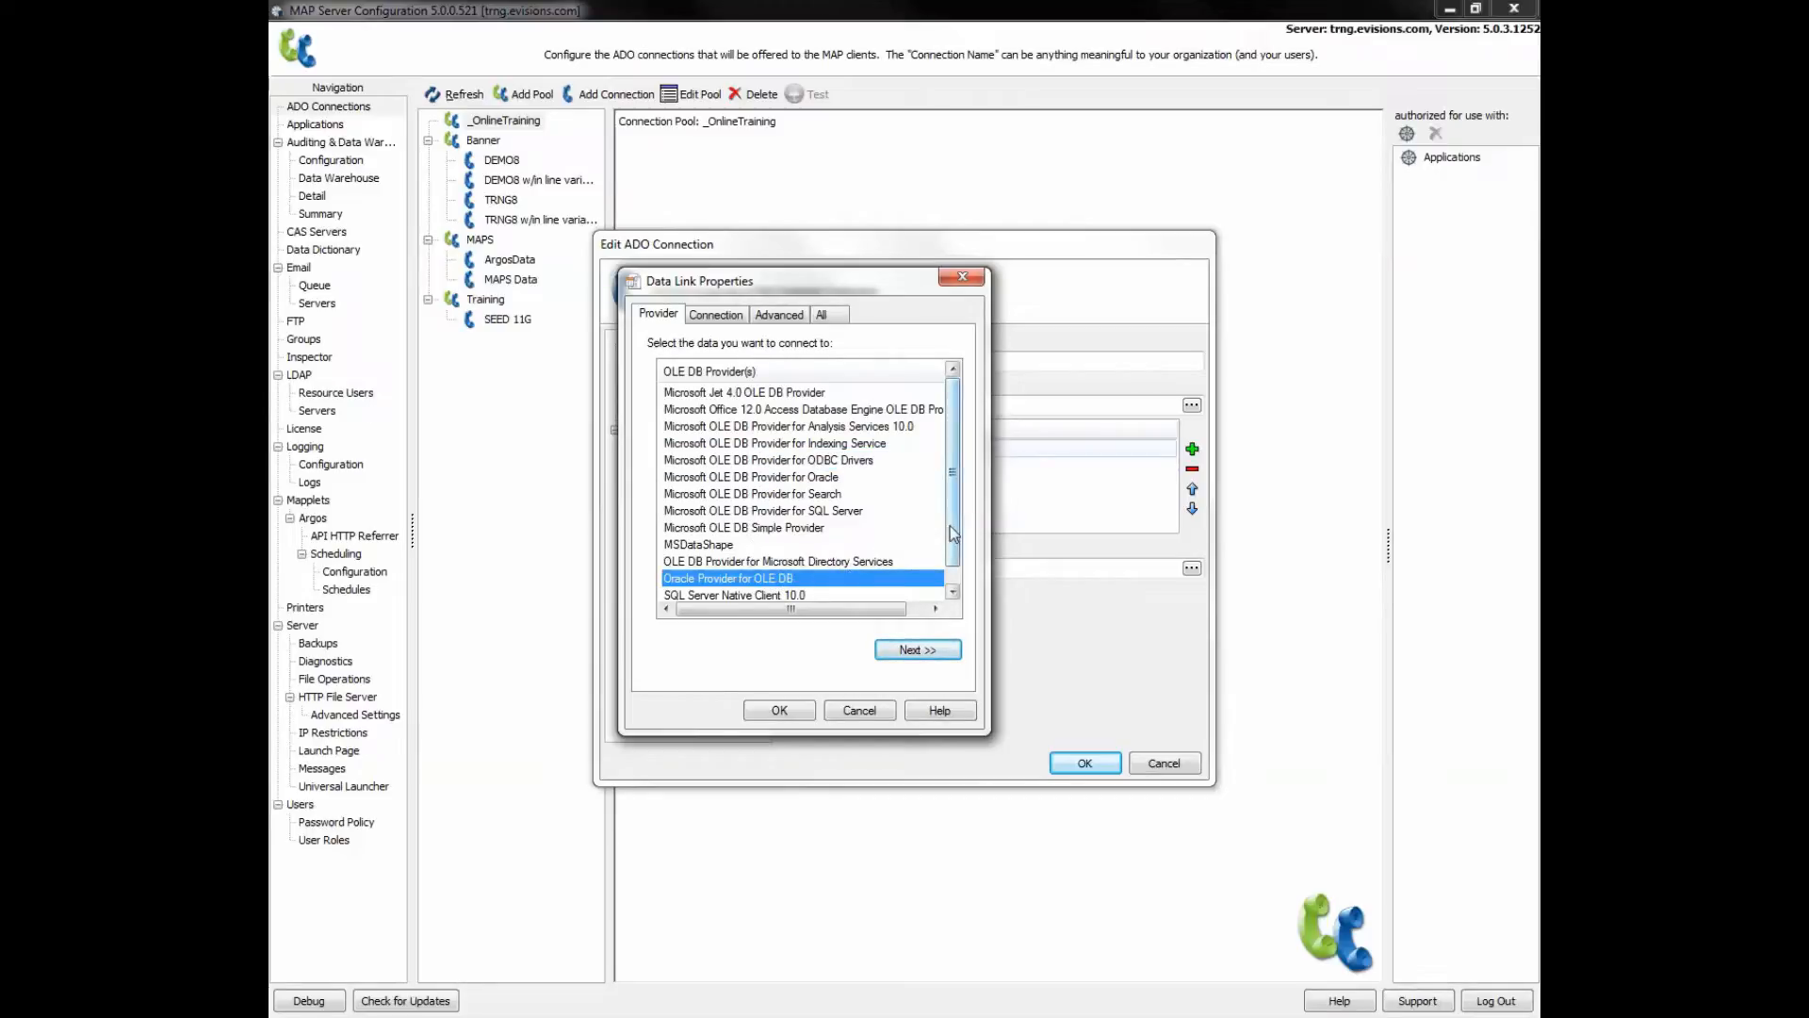
pyautogui.moveTo(955, 534); pyautogui.dragTo(955, 551)
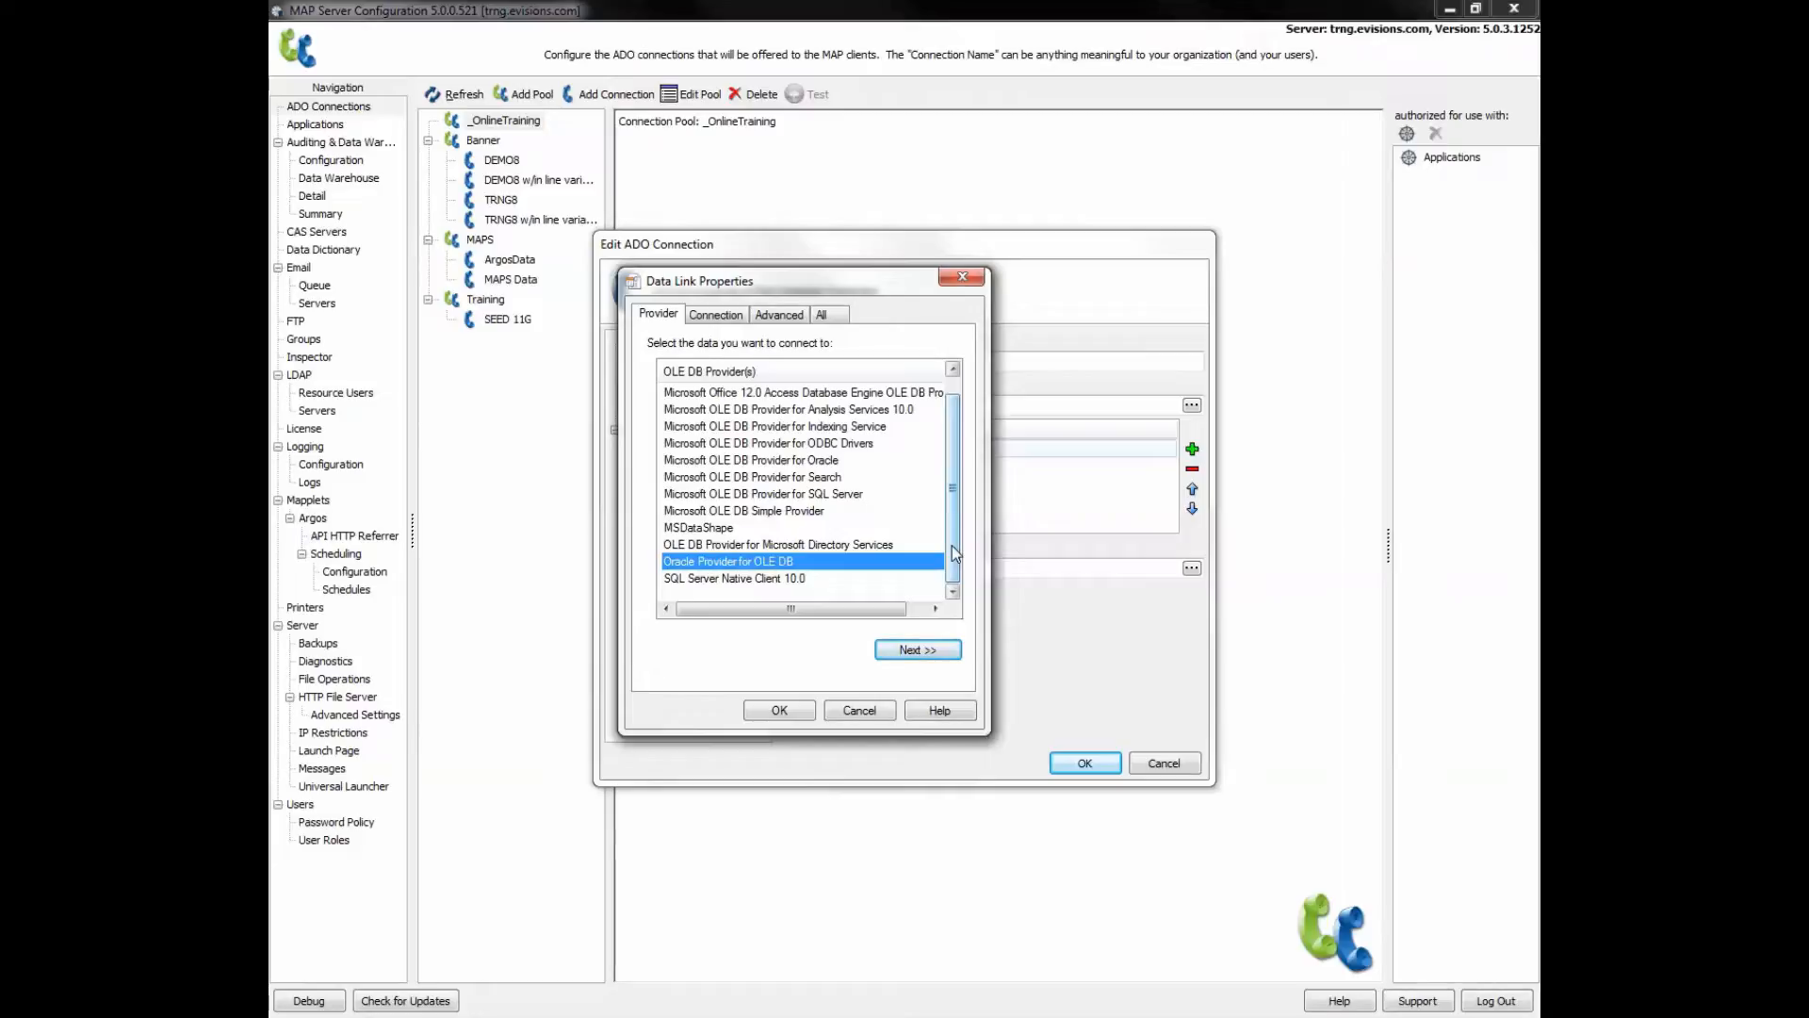
# - Set data source Test8, enter the database user name and password, and allow password saving
pyautogui.click(911, 650)
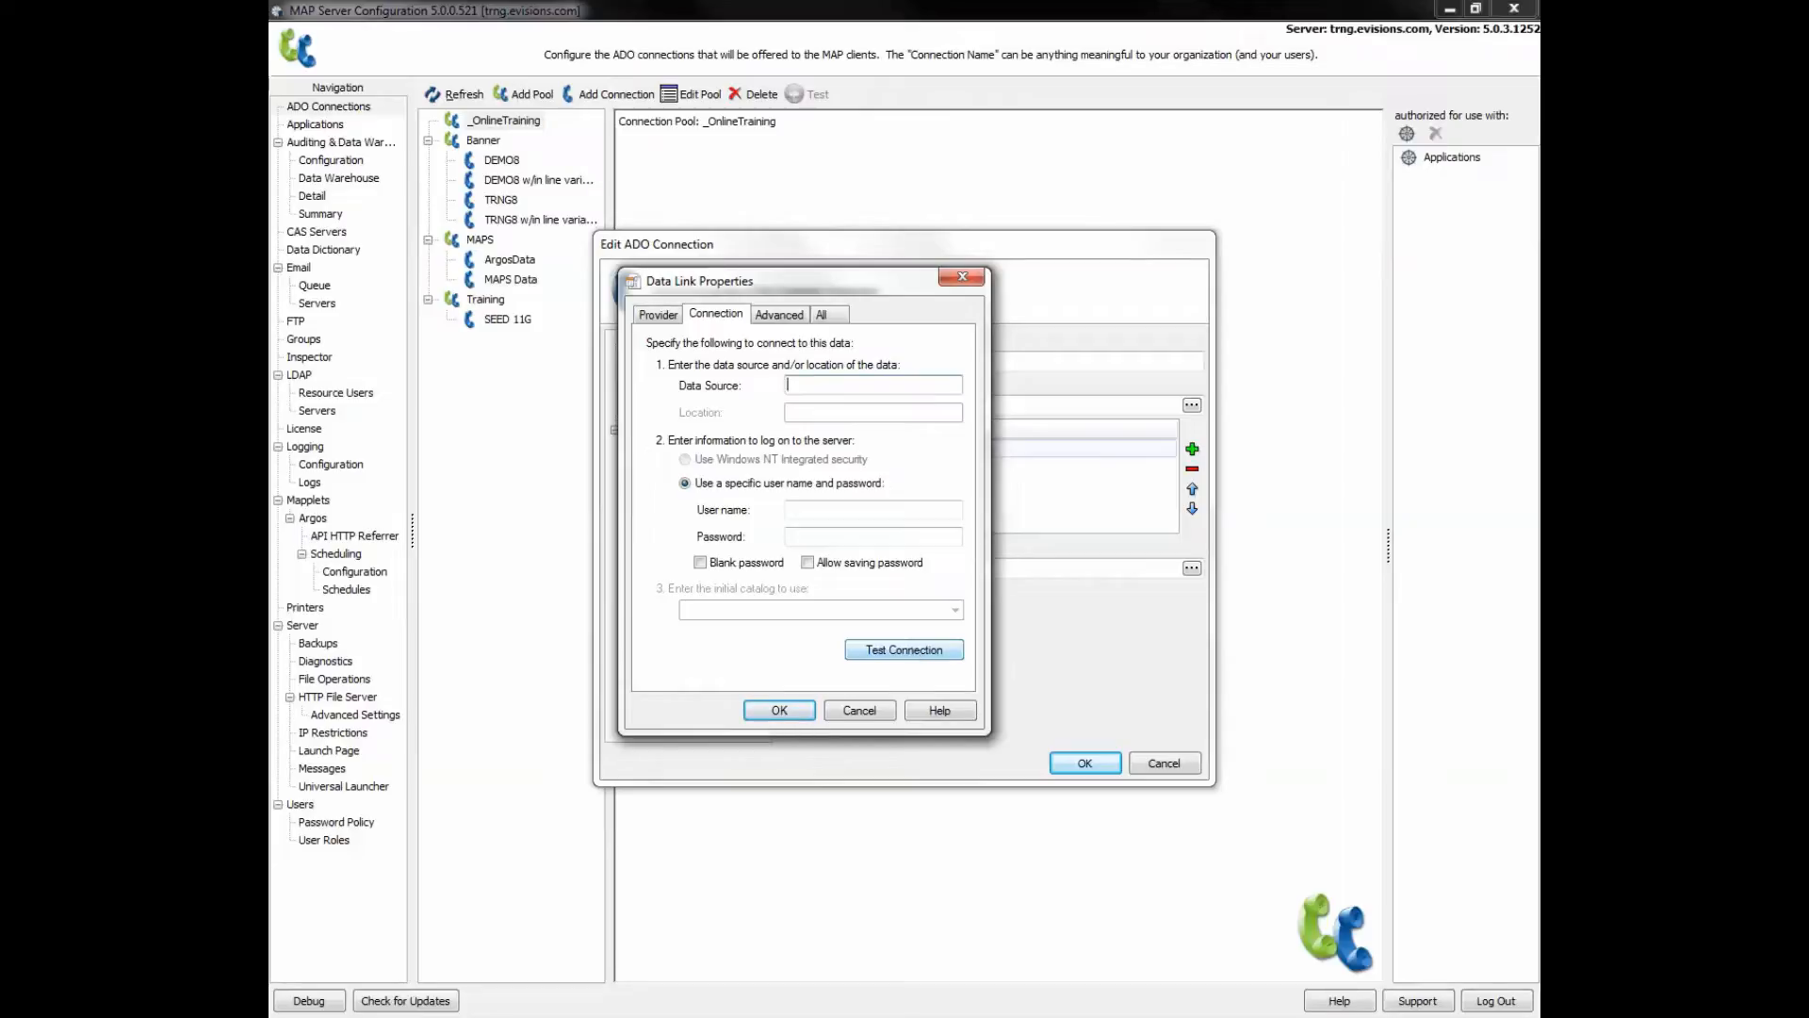
pyautogui.click(839, 384)
pyautogui.write('Test8')
pyautogui.click(847, 512)
pyautogui.write('T')
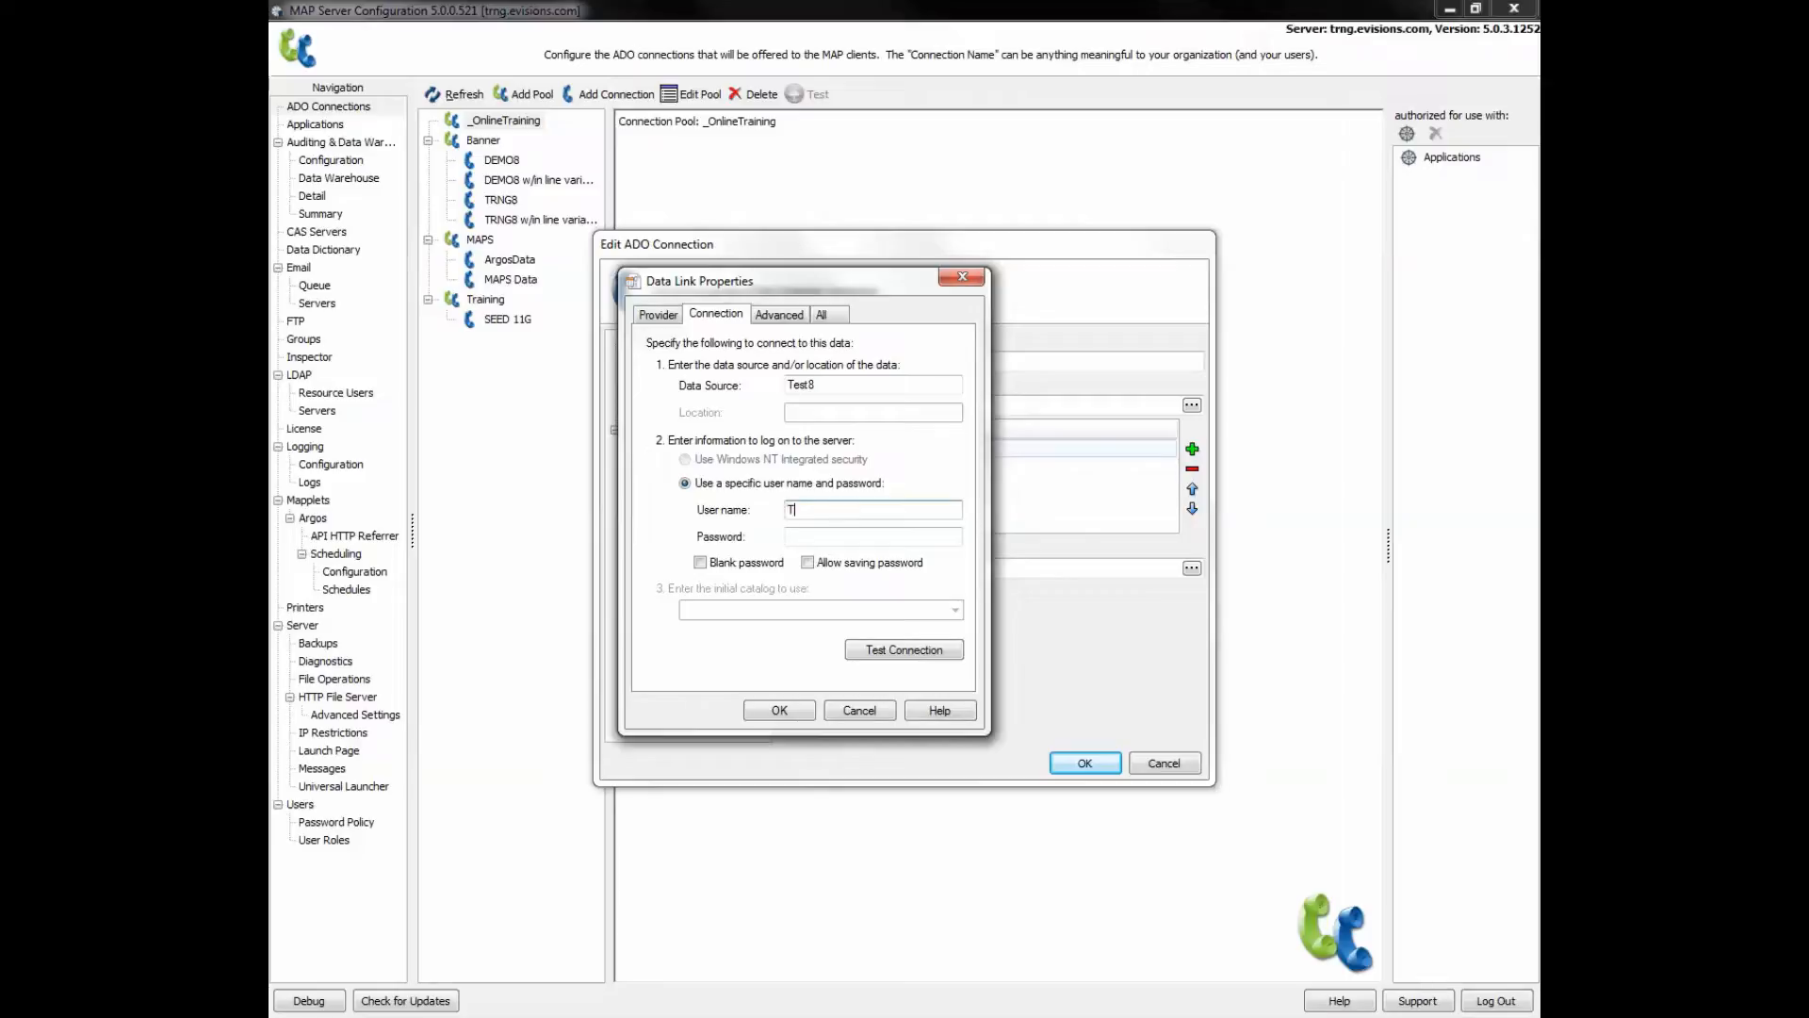
pyautogui.write('estUser')
pyautogui.click(869, 535)
pyautogui.write('•••••')
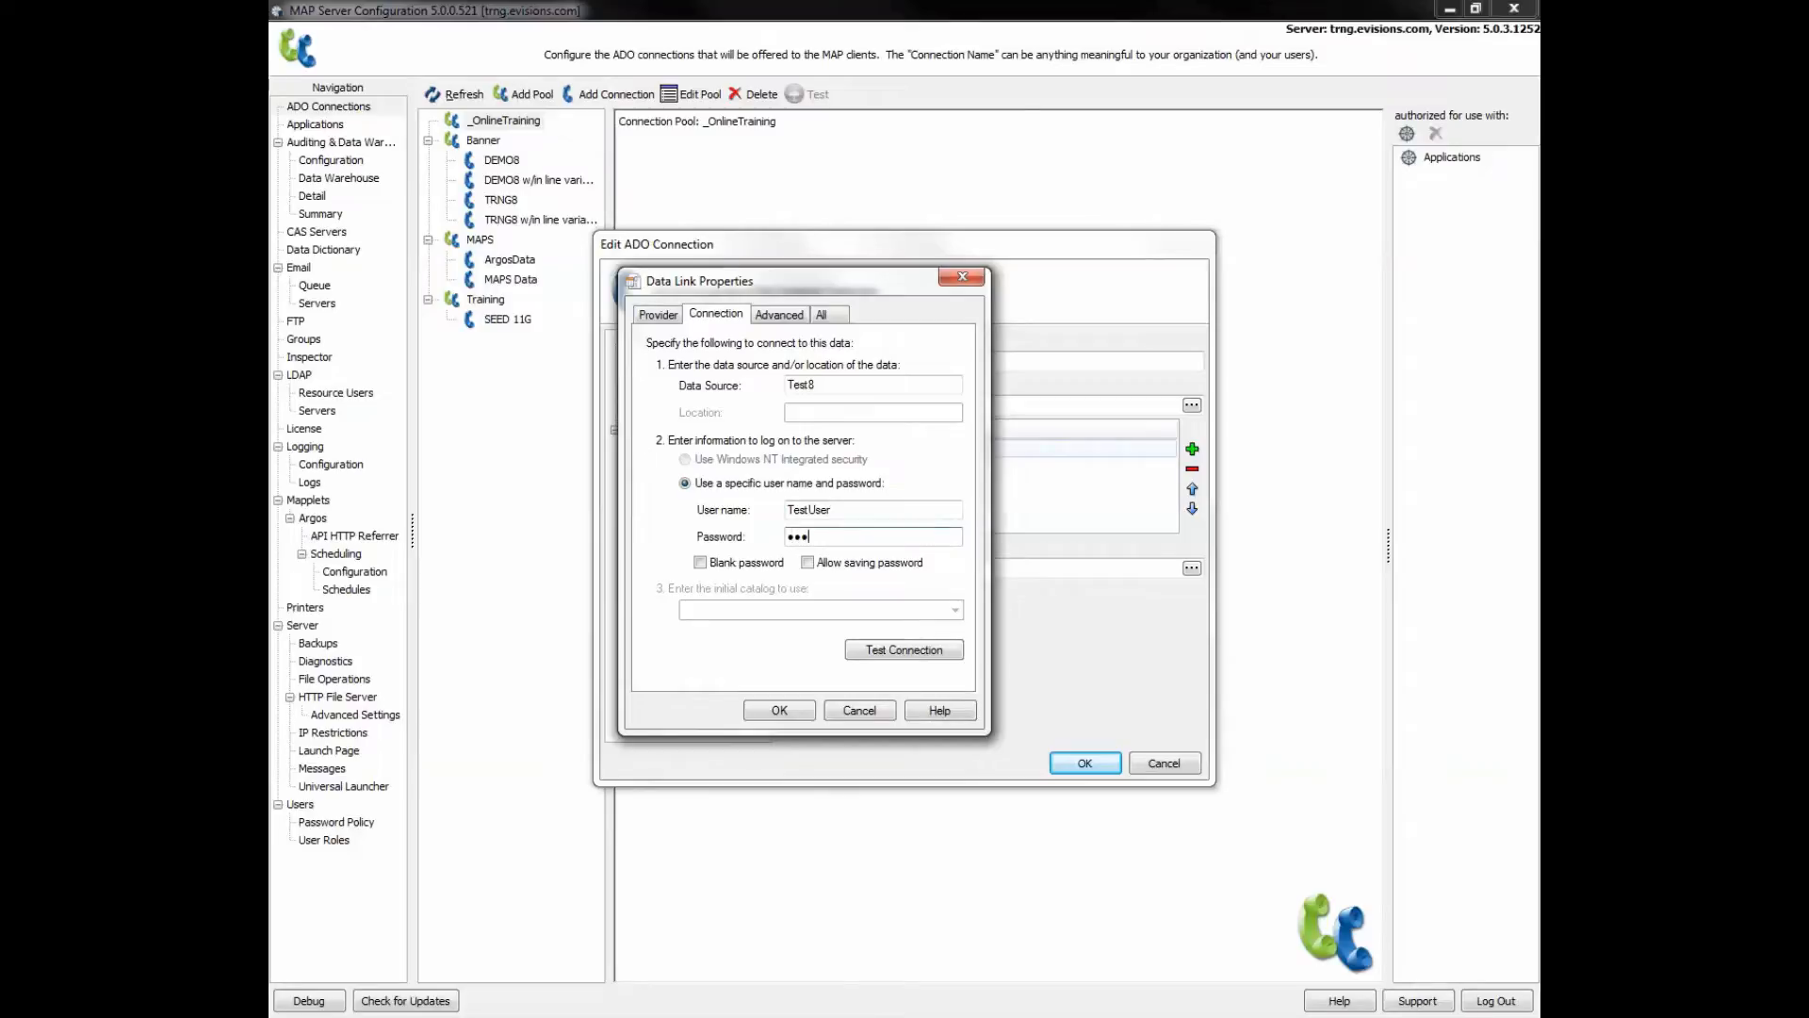
pyautogui.write('•••')
pyautogui.click(808, 564)
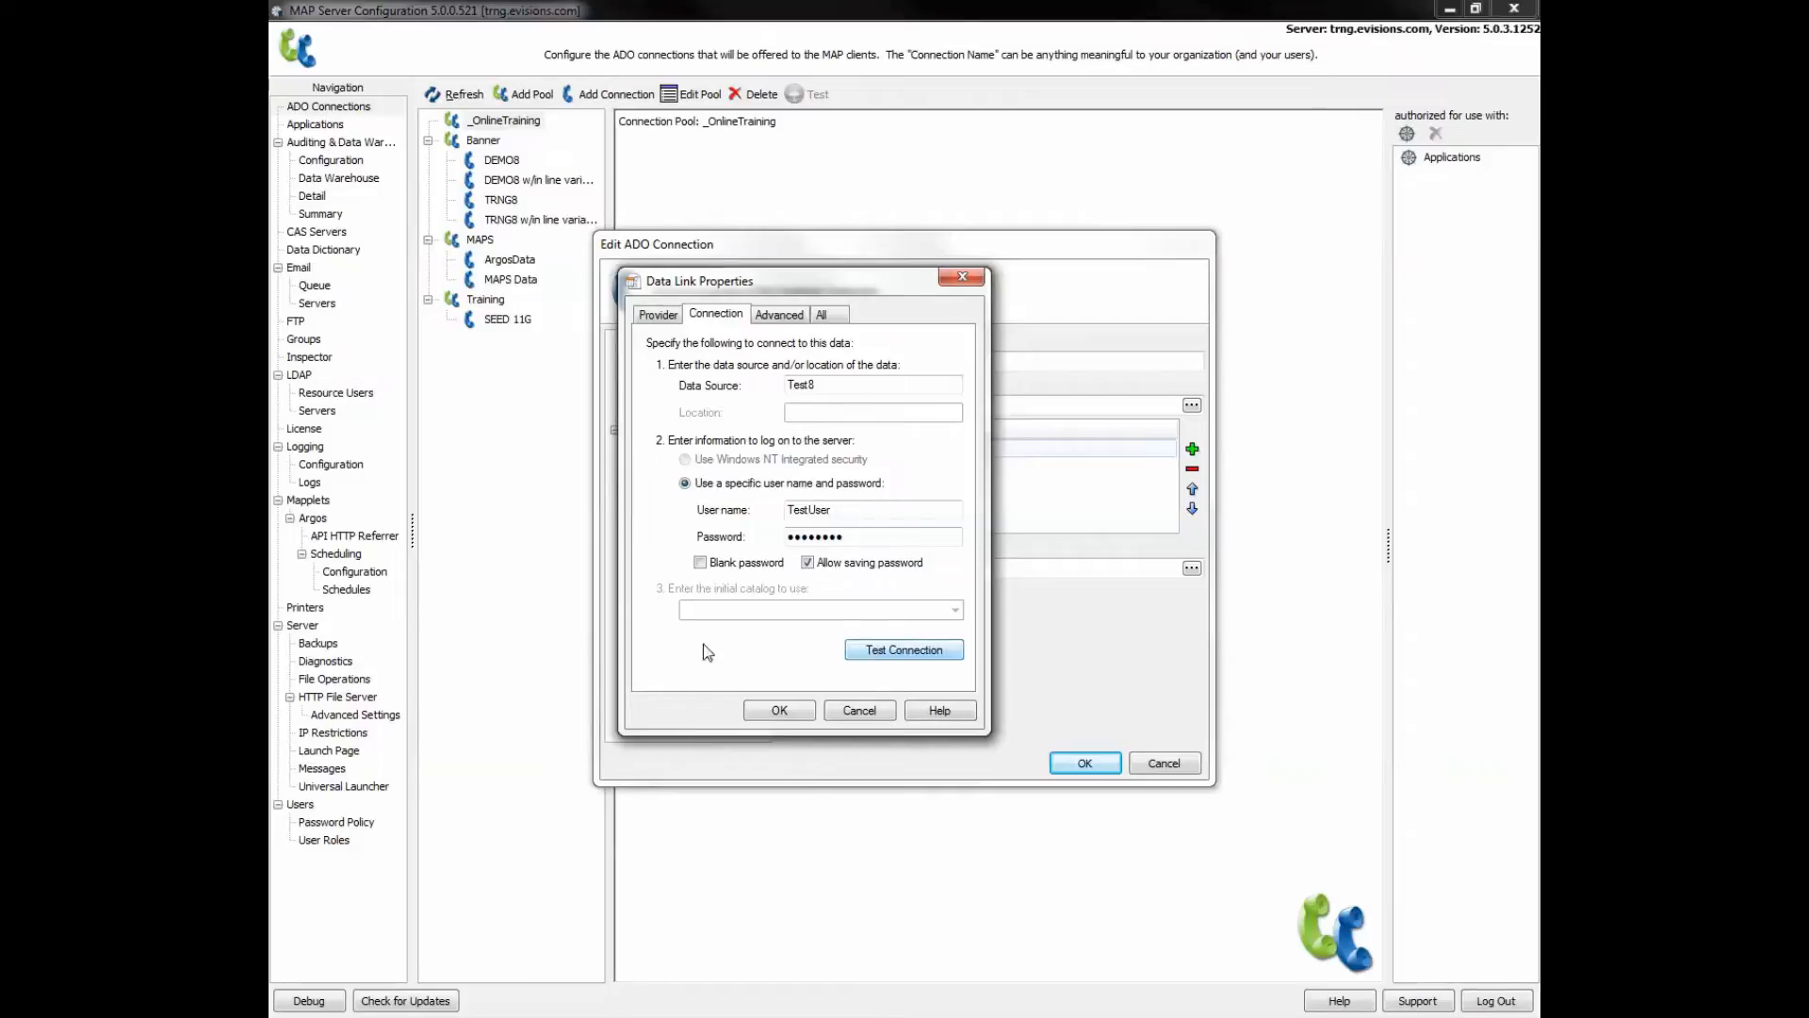
# - Review the Advanced and All tabs, accept the Test8 Oracle connection string, and view Query Properties
pyautogui.click(773, 318)
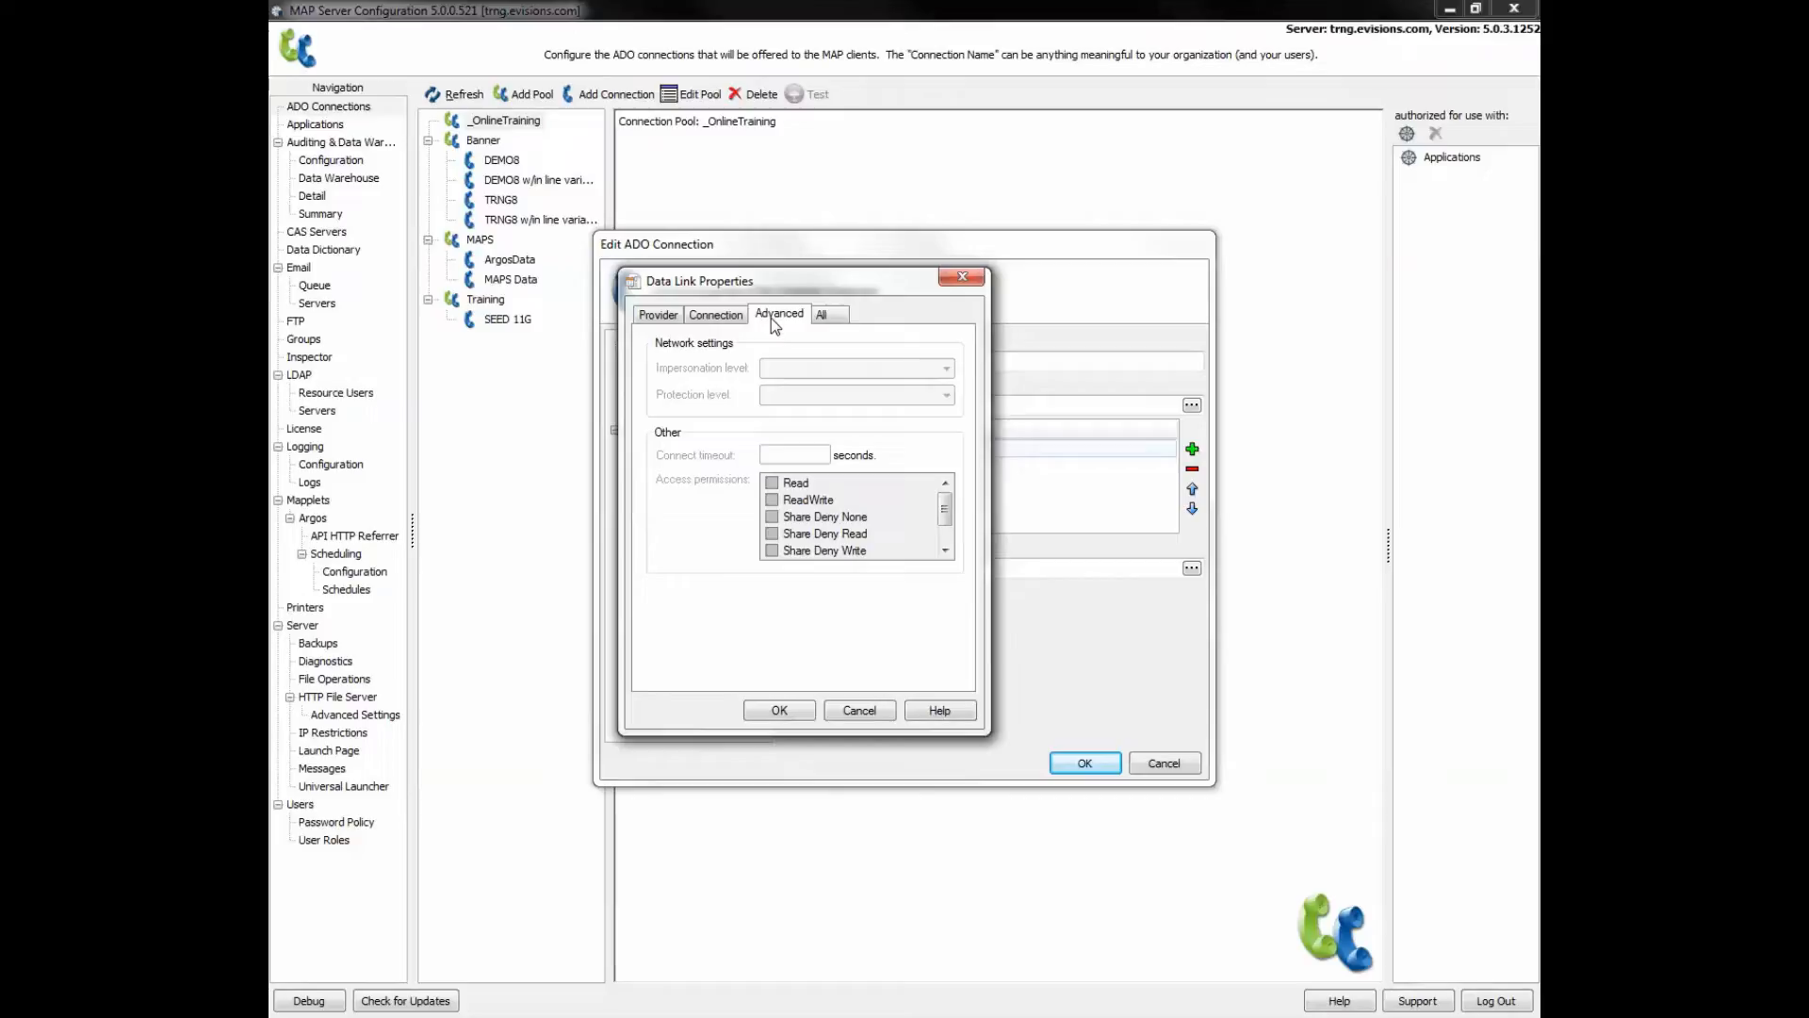
pyautogui.click(822, 317)
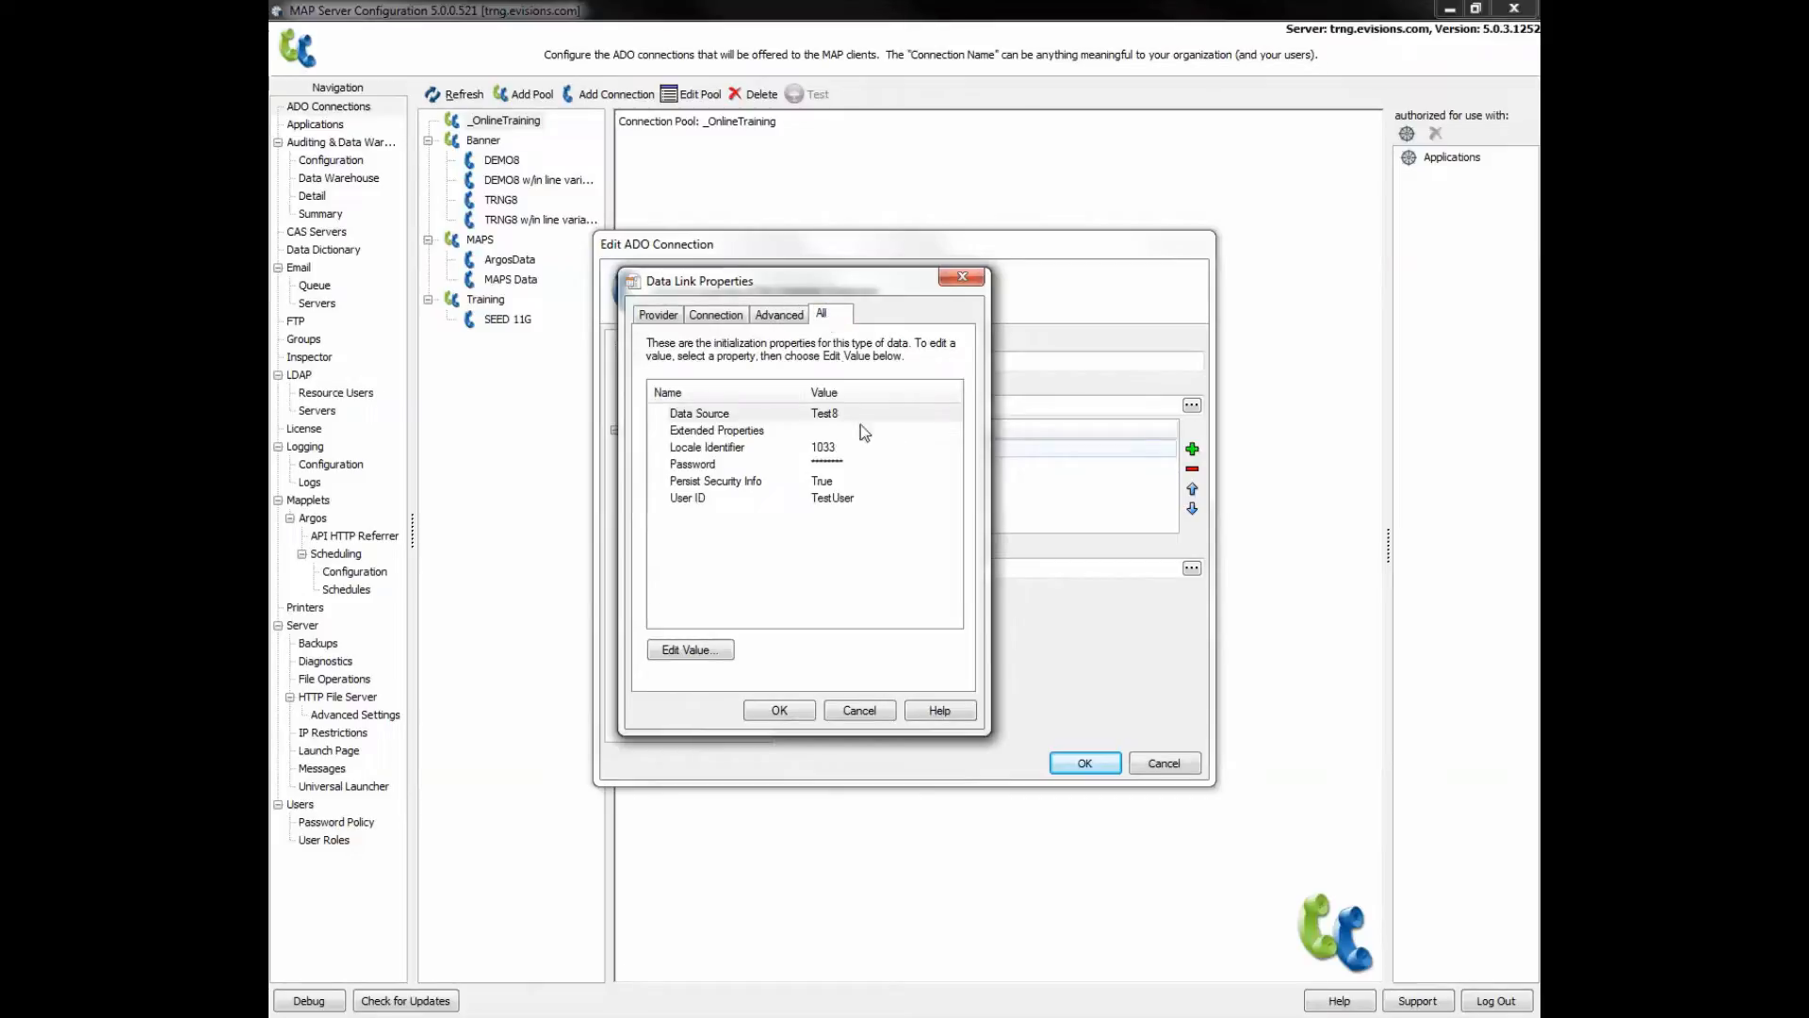
pyautogui.click(787, 711)
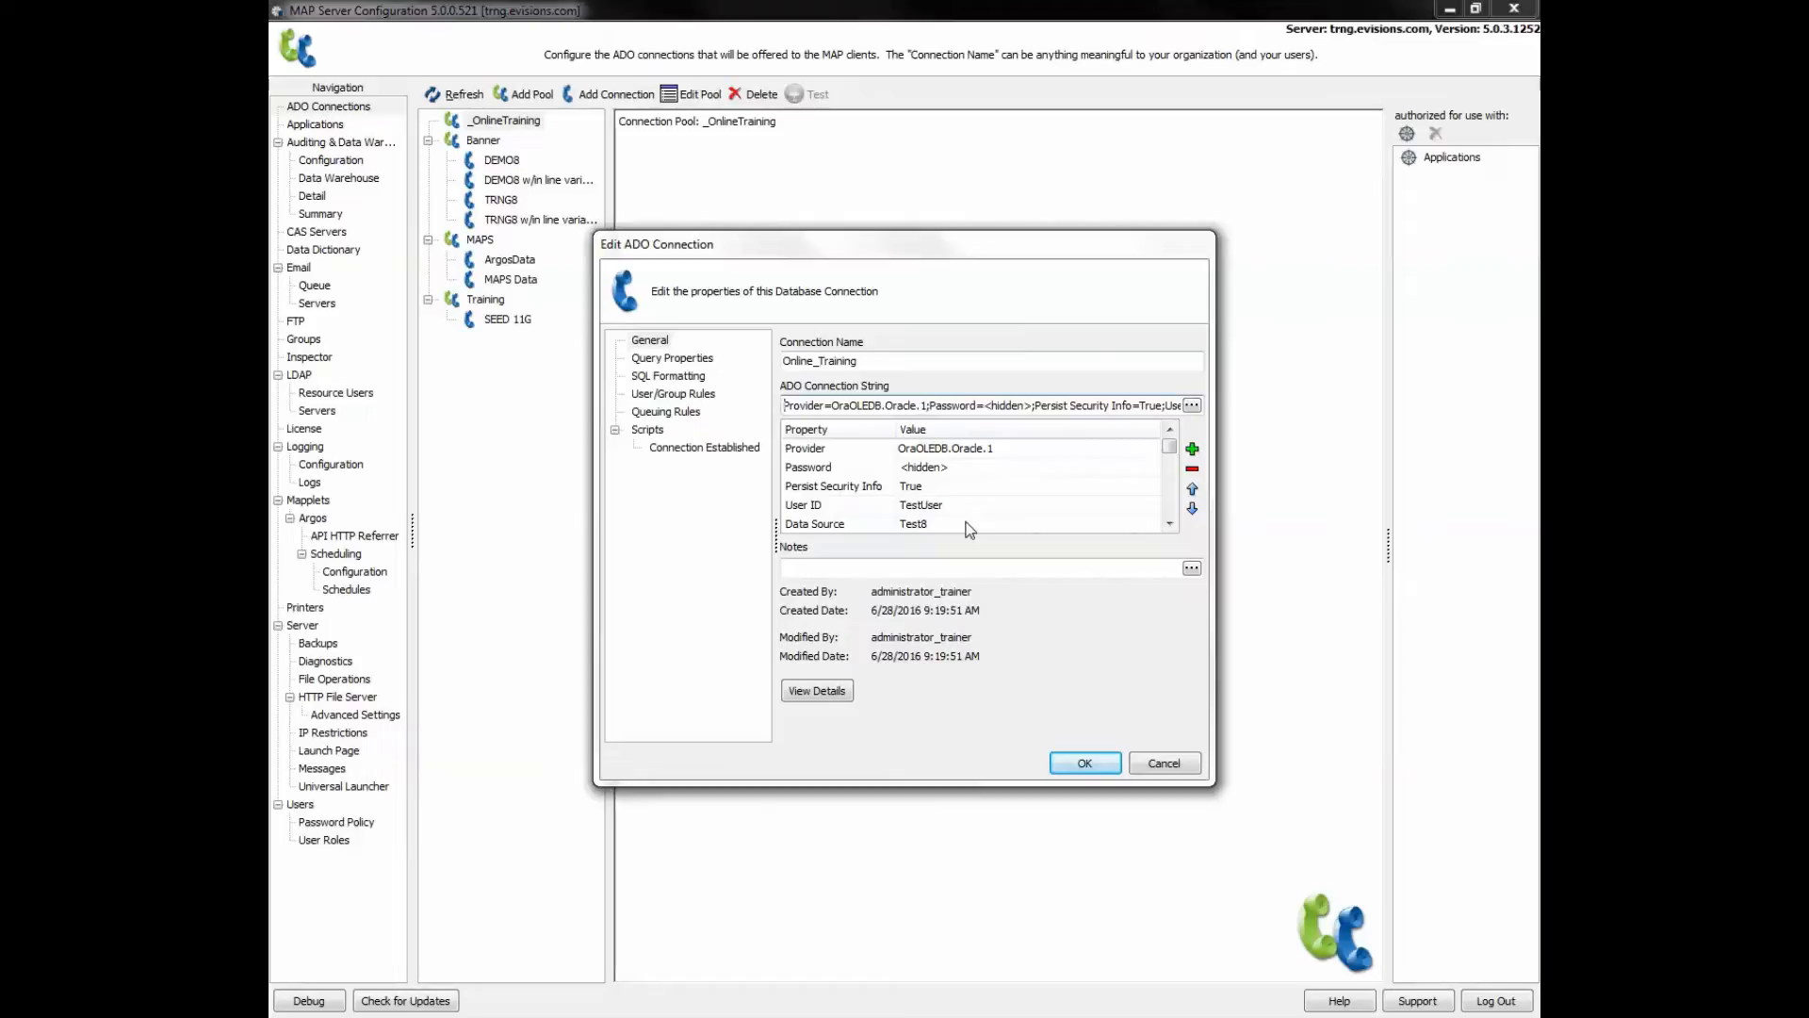
pyautogui.click(682, 360)
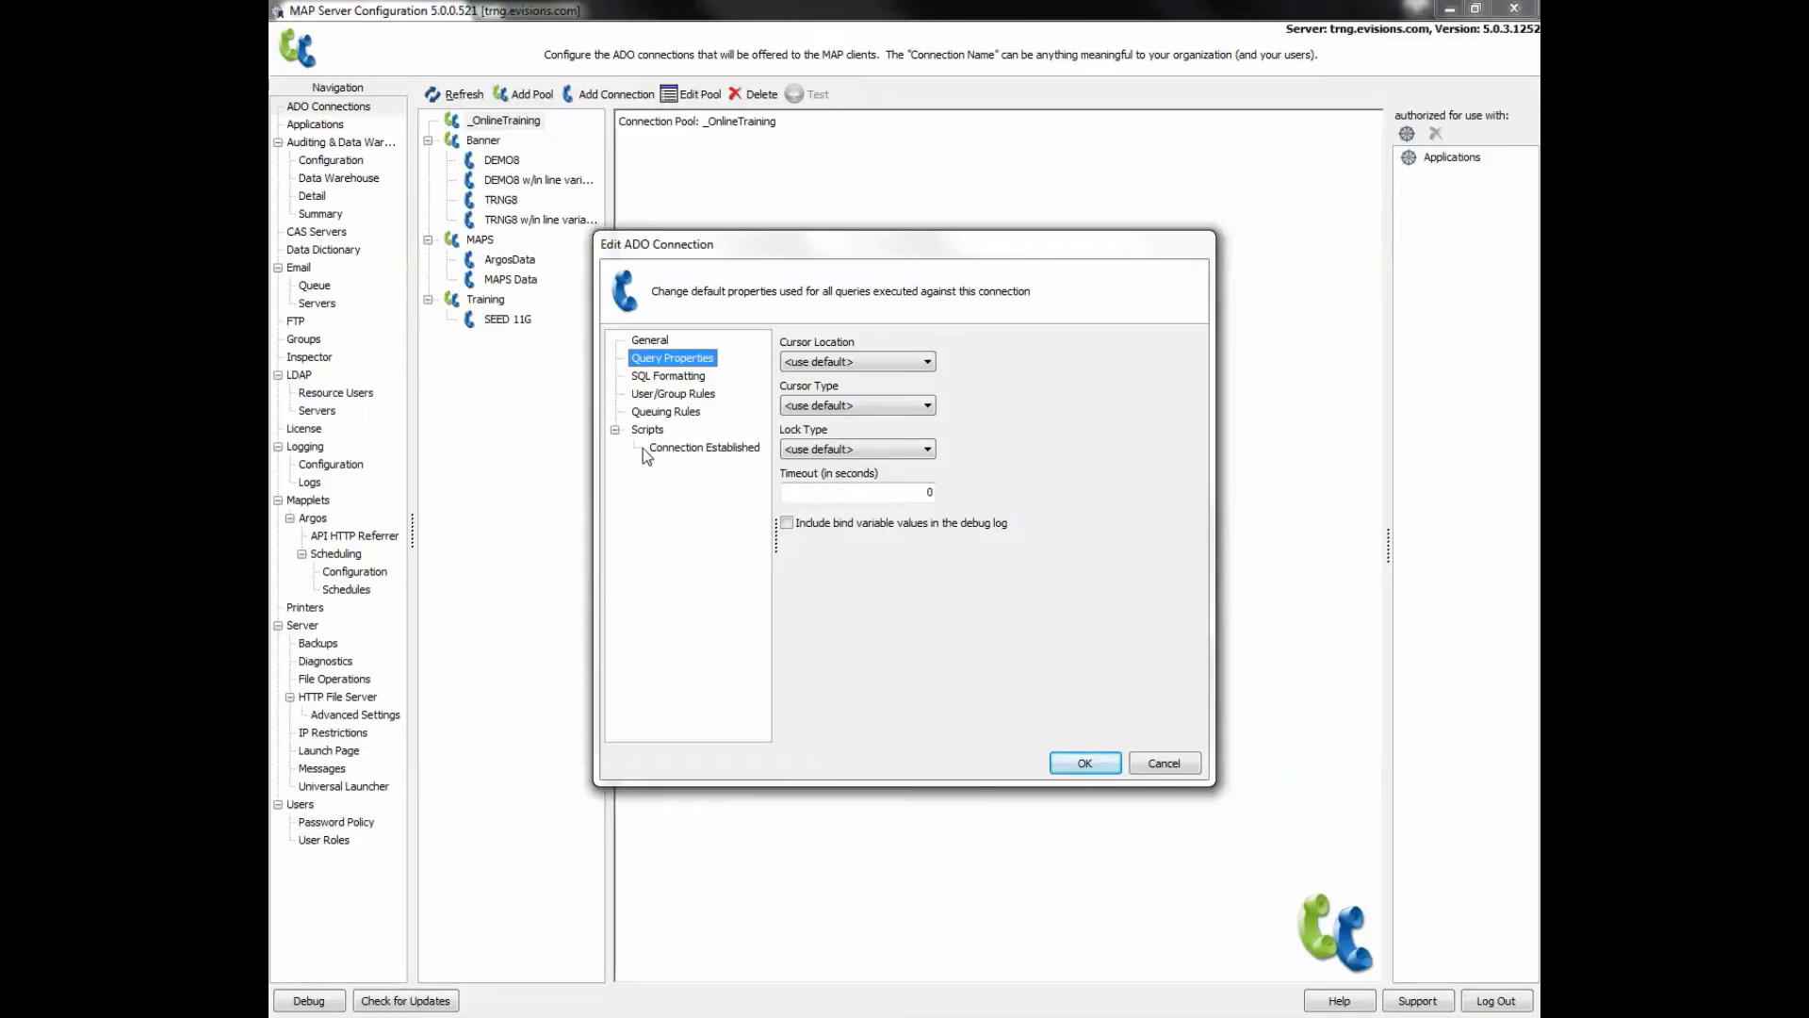
# - Set the Online_Training connection's SQL format to Oracle and view its User/Group Rules
pyautogui.click(668, 376)
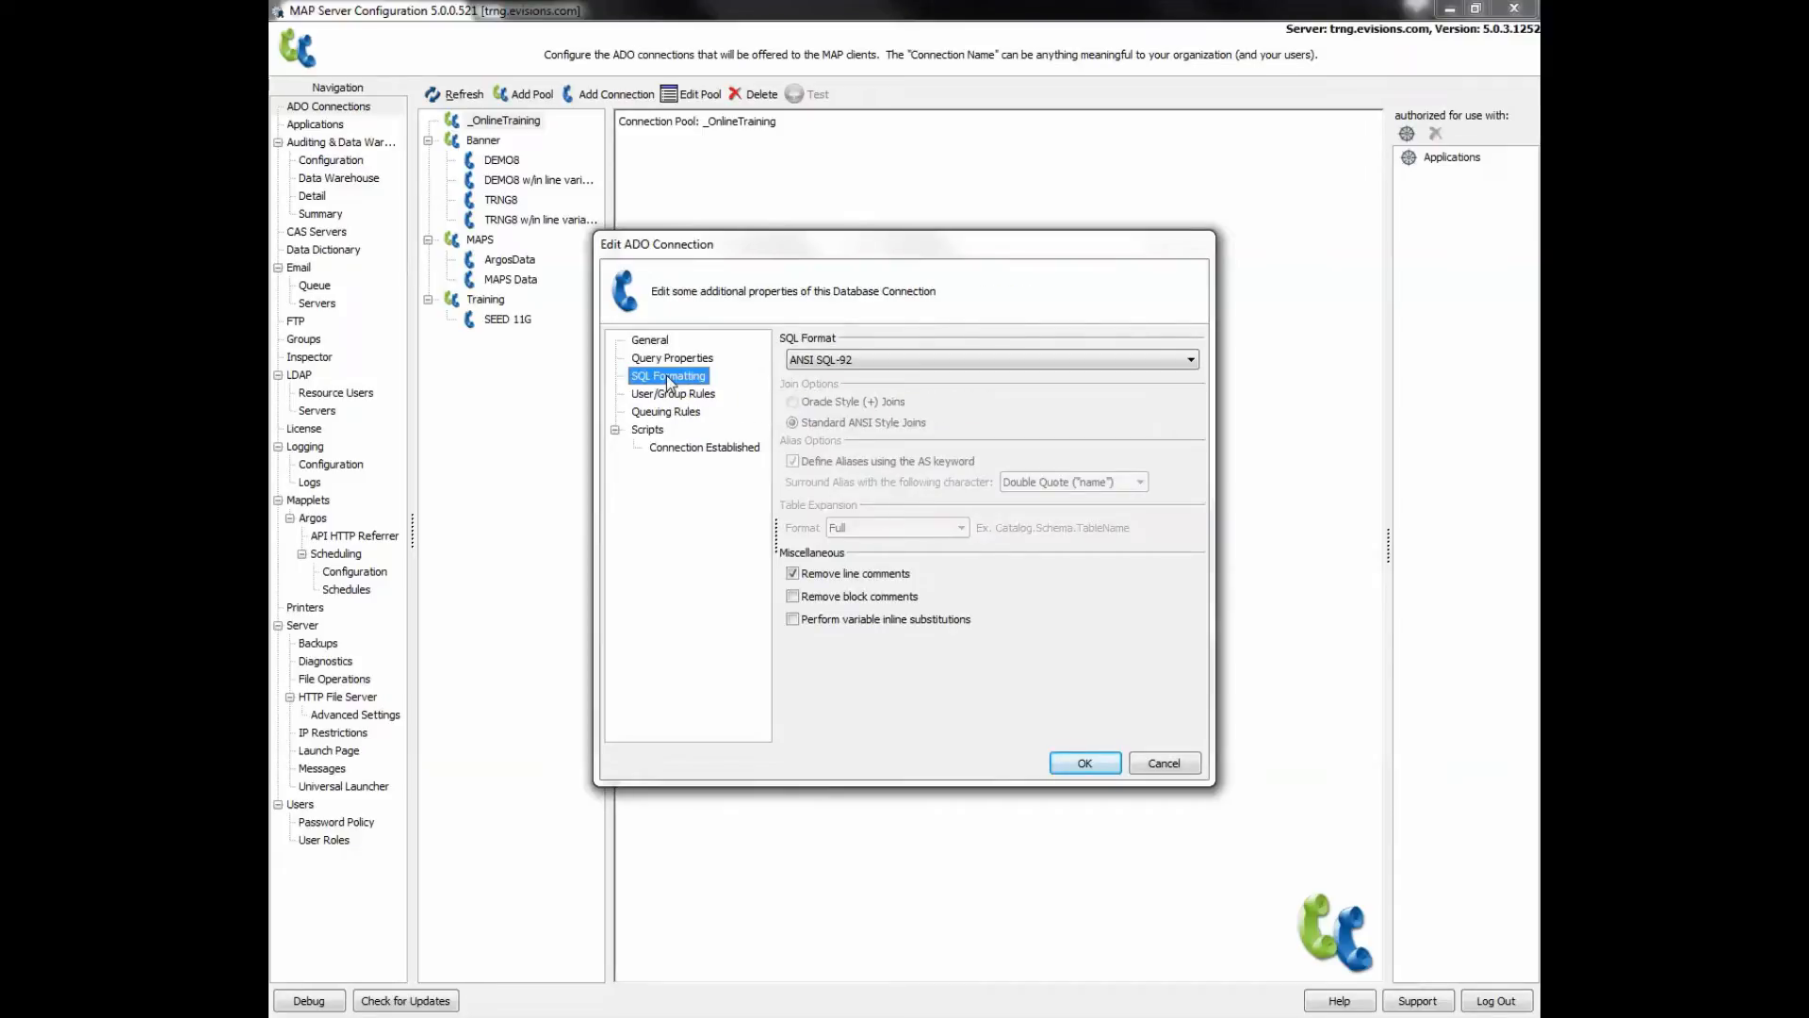
pyautogui.click(1190, 358)
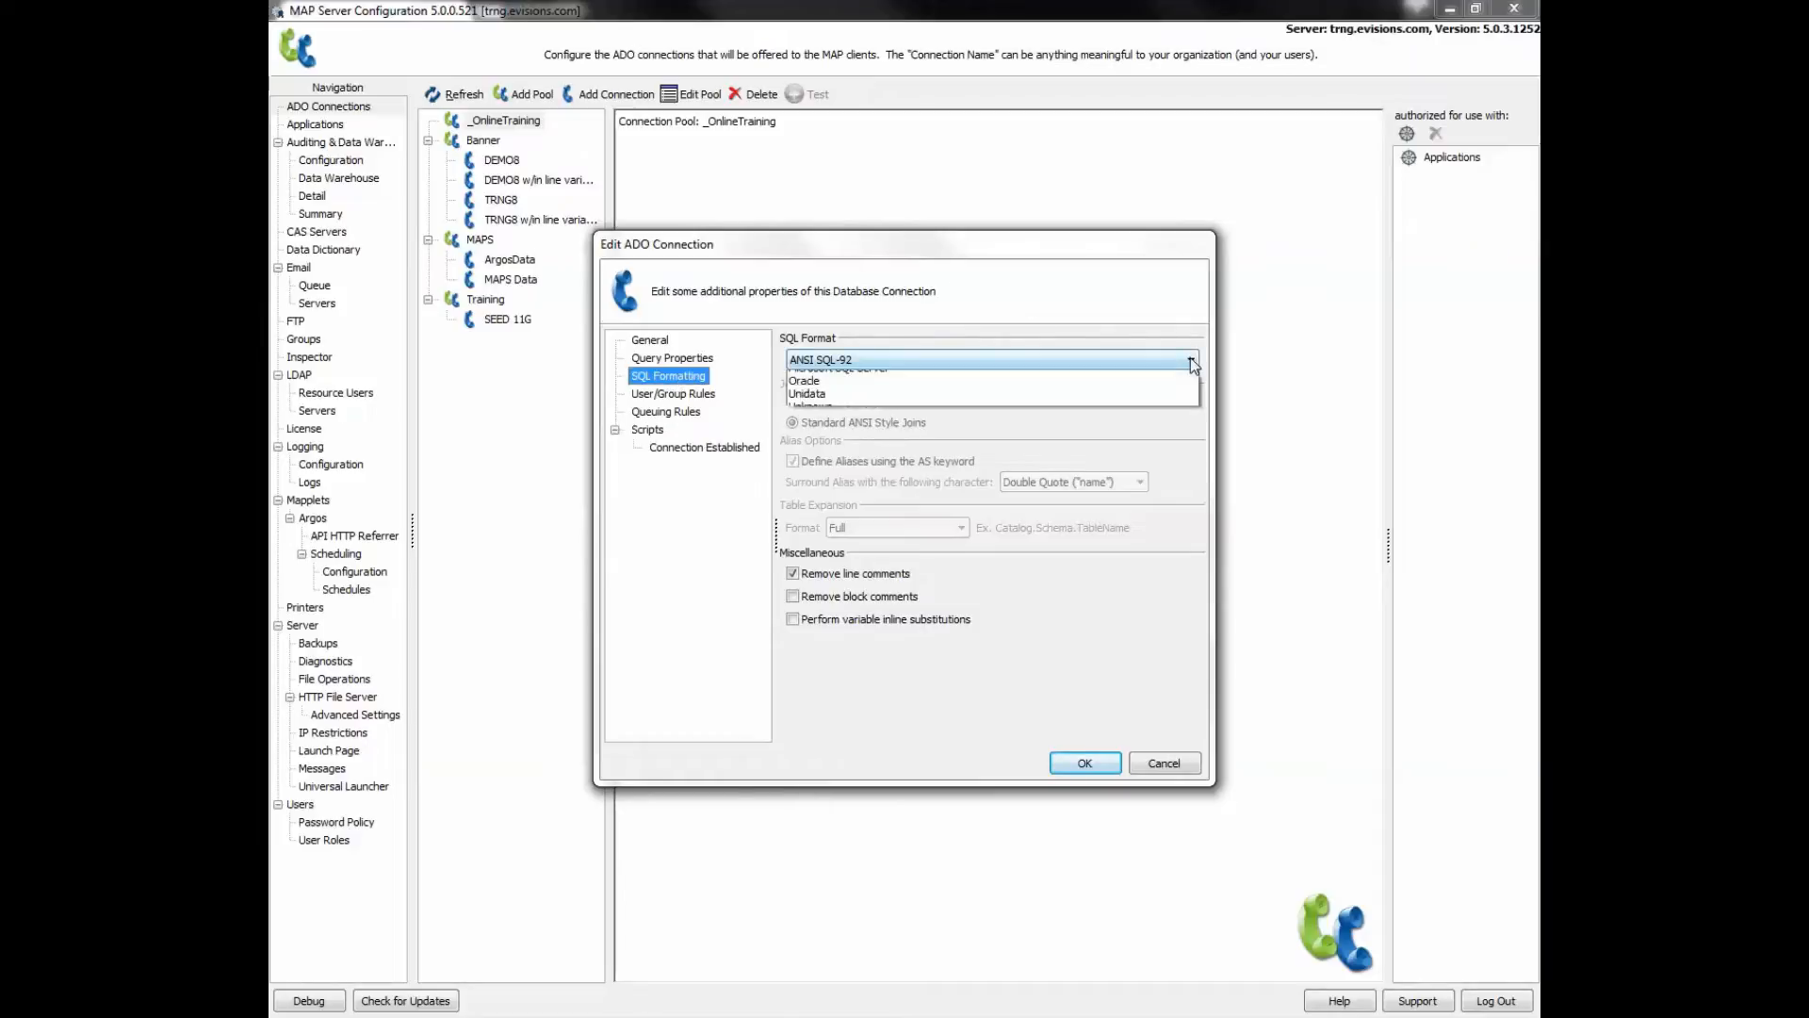
pyautogui.click(1096, 430)
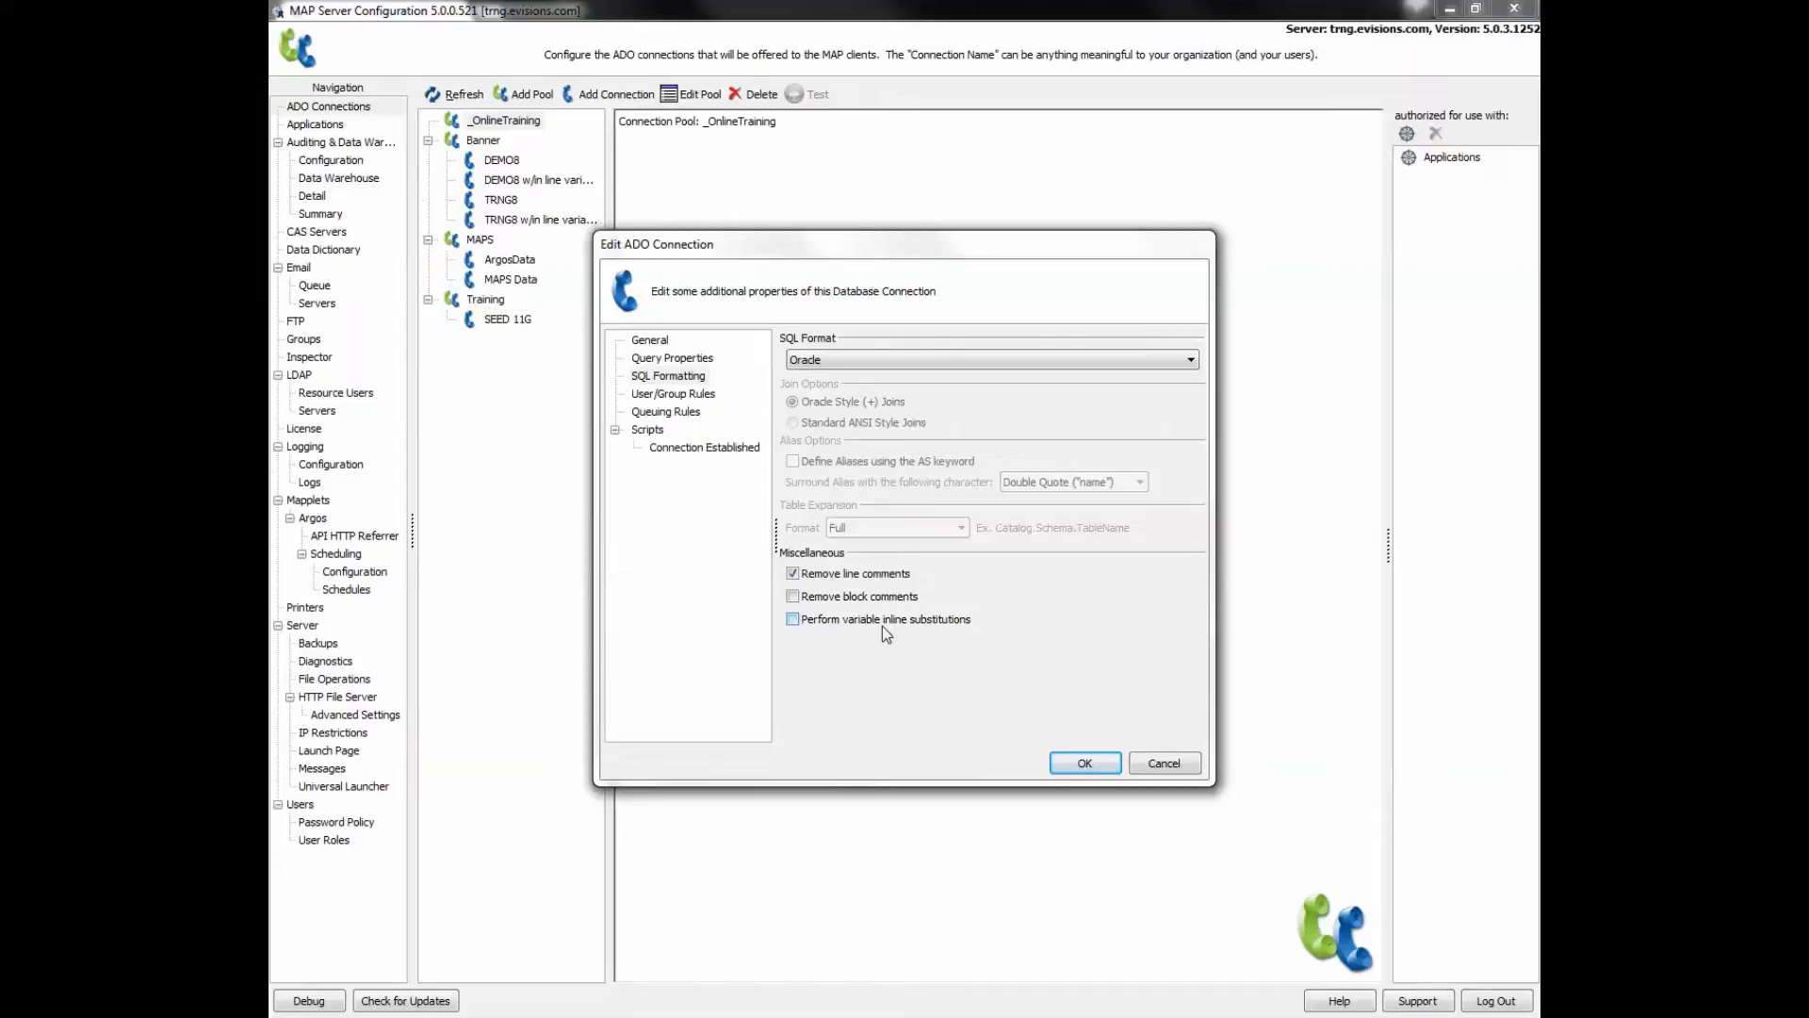
pyautogui.click(664, 394)
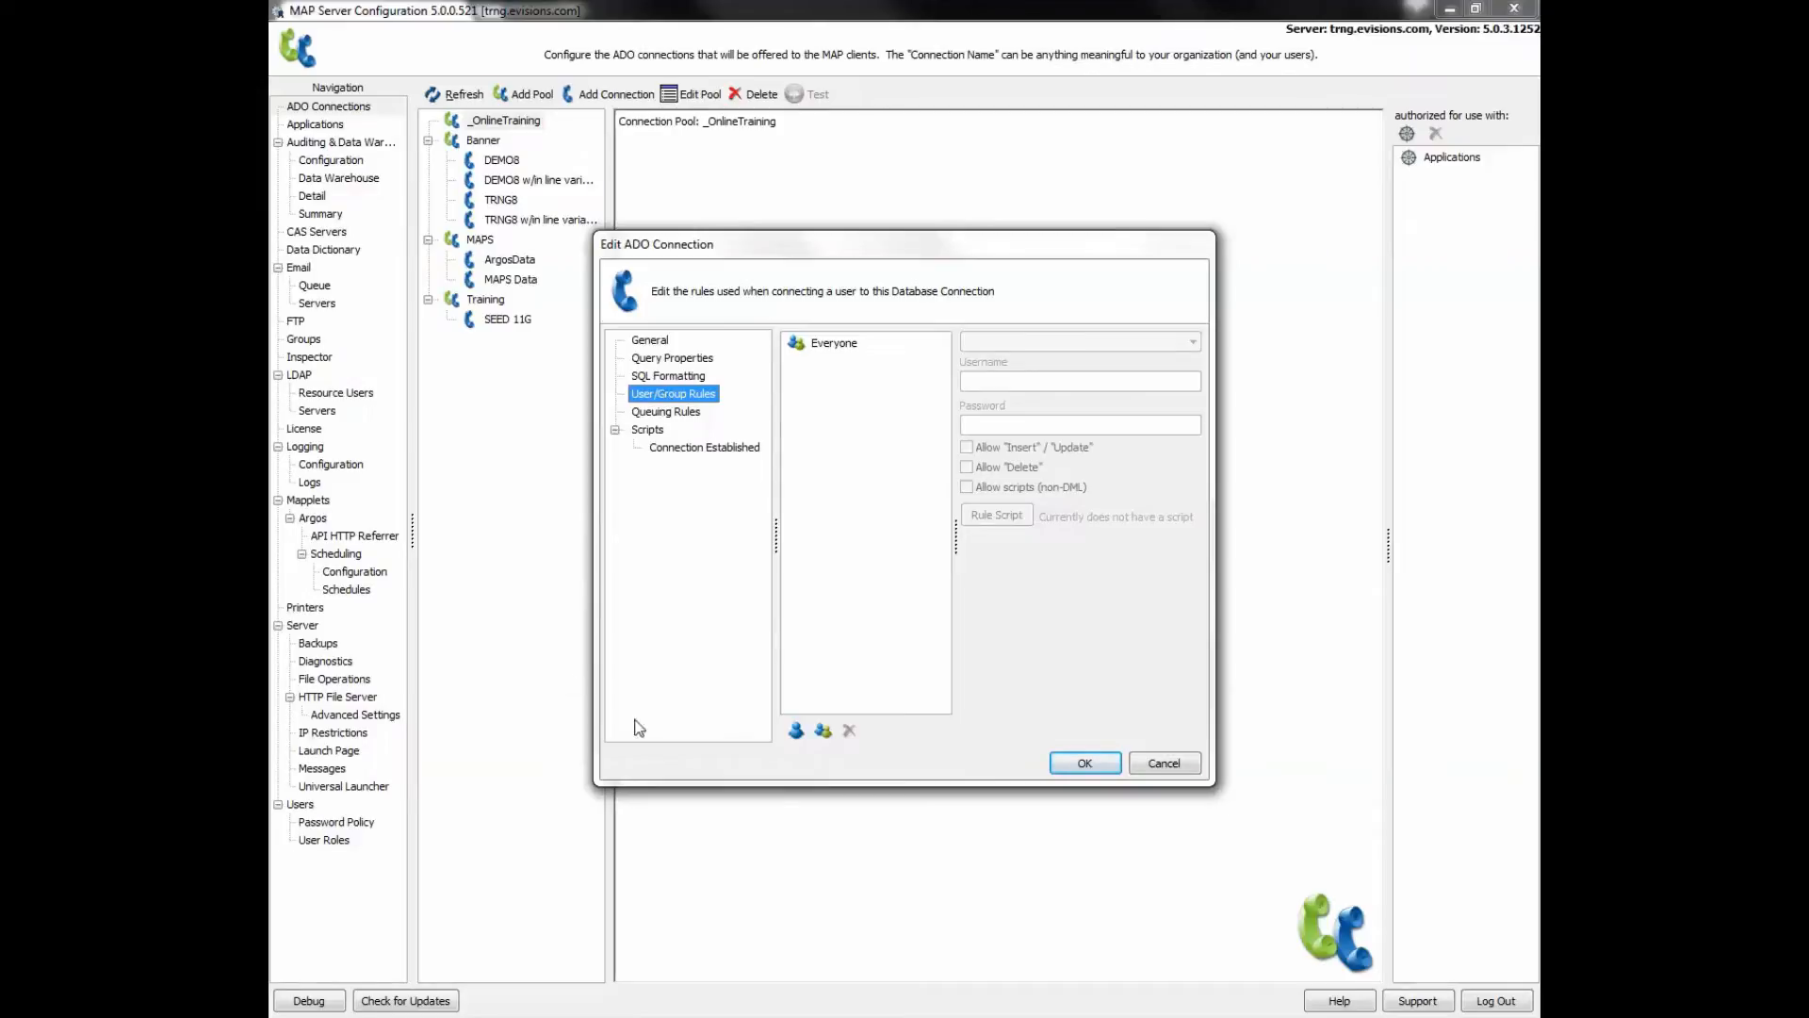
# - Add the Report Writers group to the connection's user/group rules
pyautogui.click(823, 732)
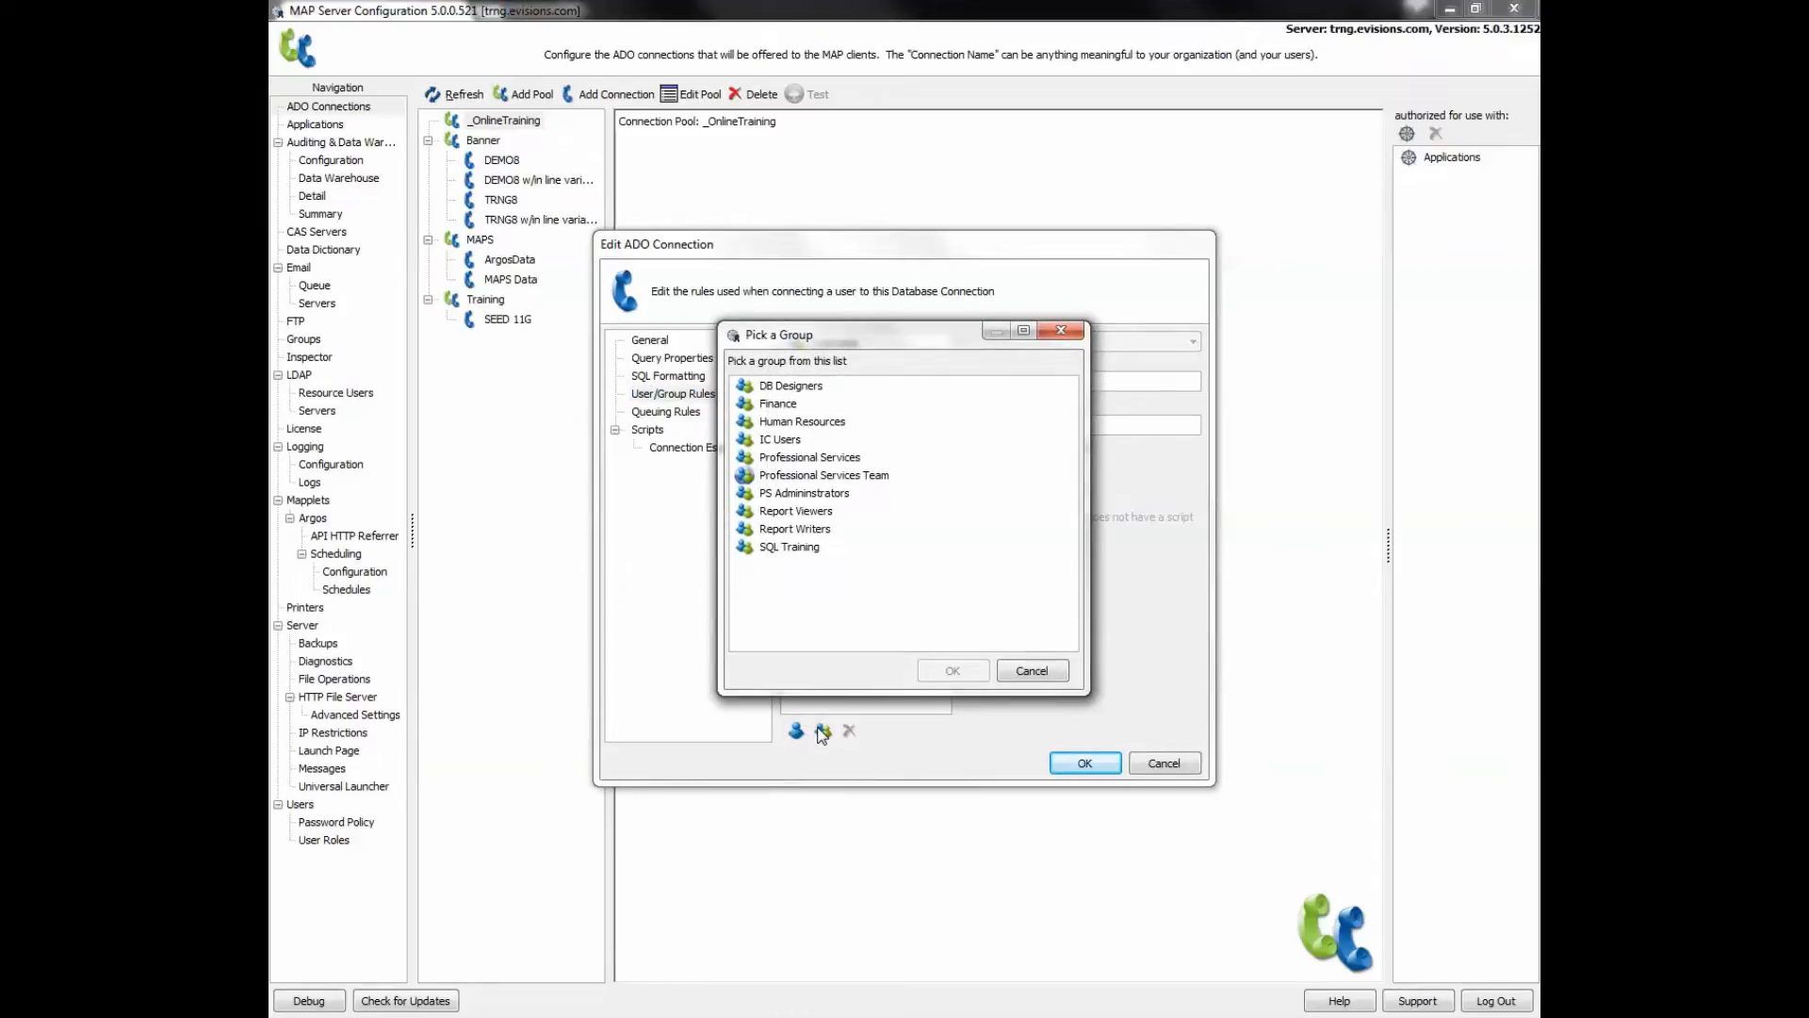
pyautogui.click(790, 529)
pyautogui.click(942, 668)
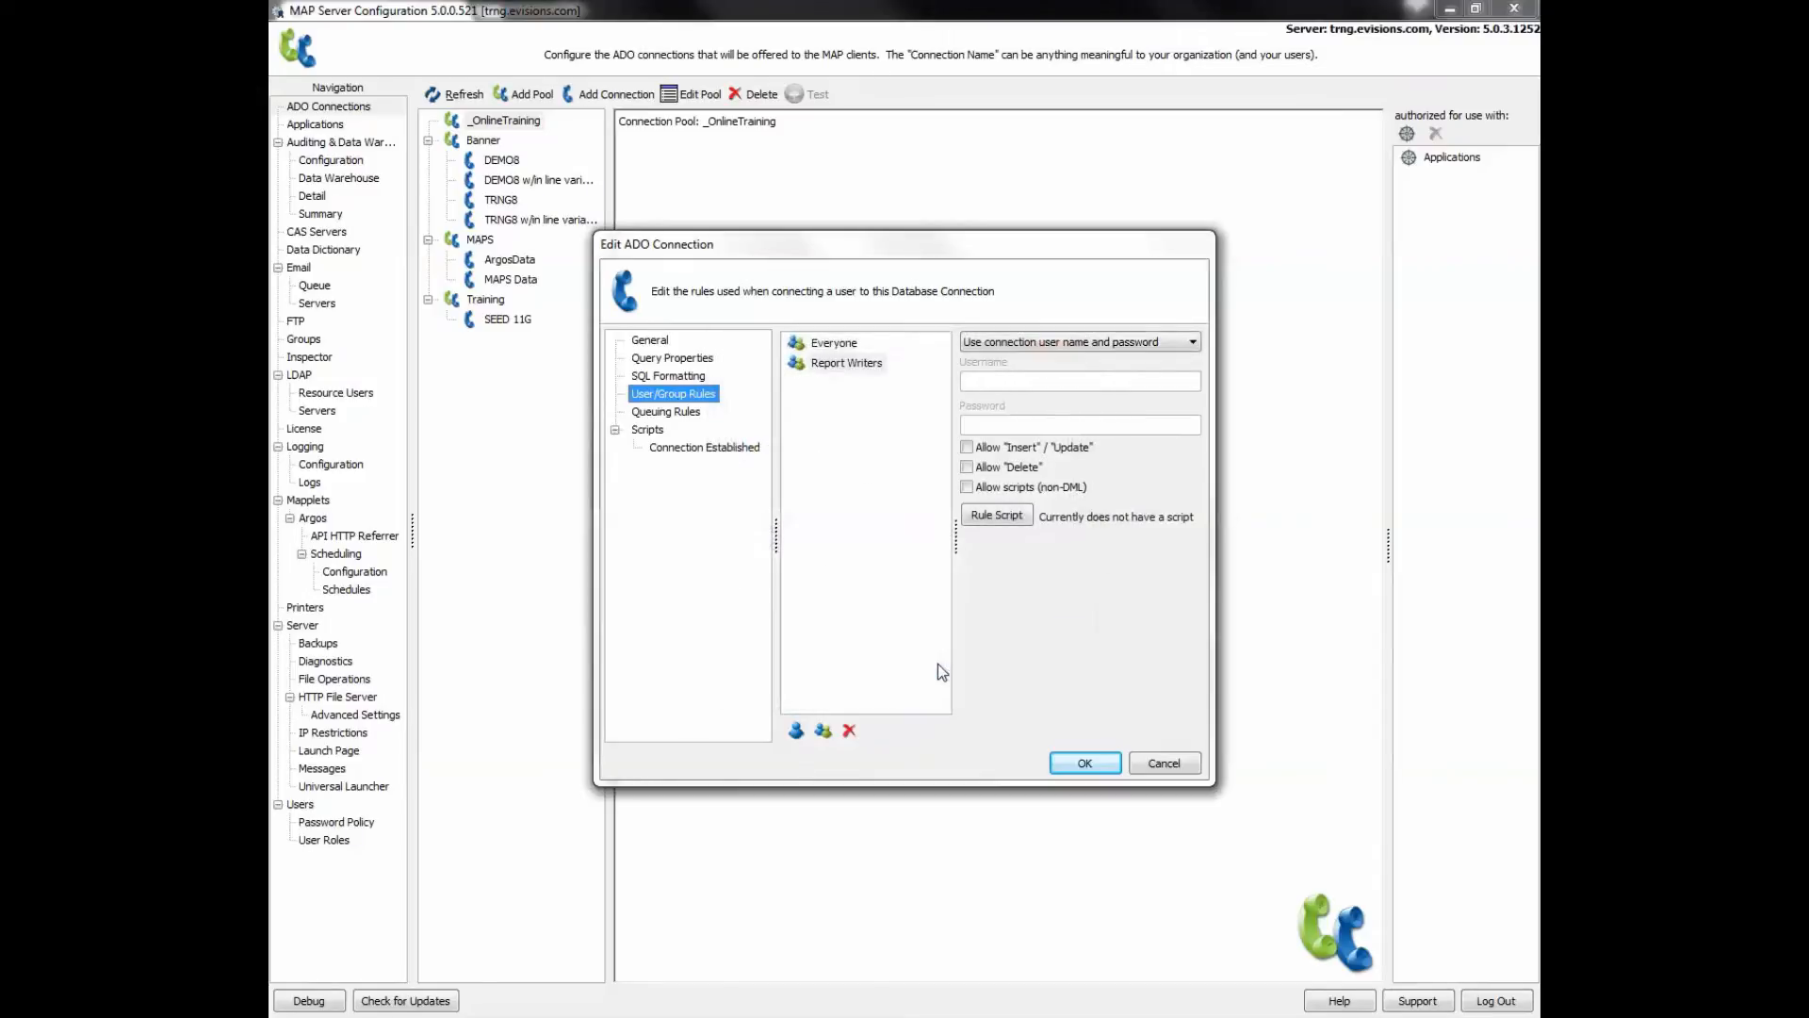
# - Try each connection option for Report Writers, settling on 'Use the following user name and password'
pyautogui.click(1061, 347)
pyautogui.click(1059, 368)
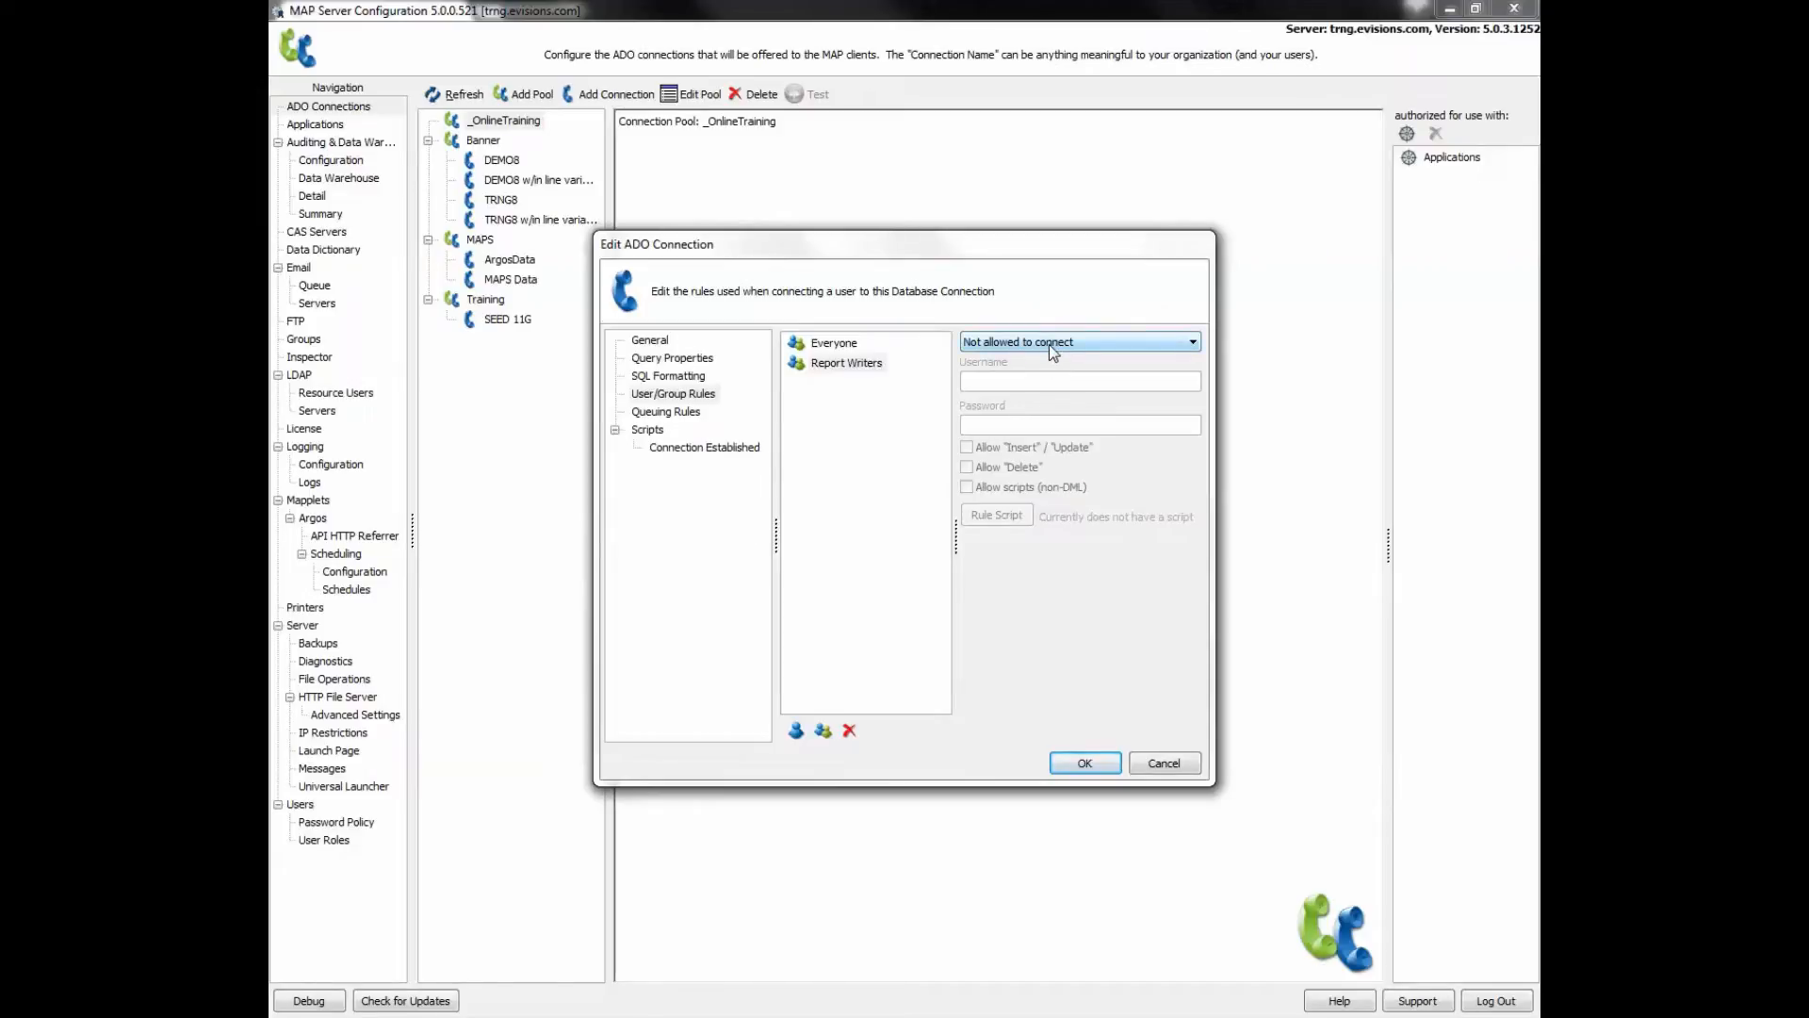
pyautogui.click(1049, 345)
pyautogui.click(1049, 373)
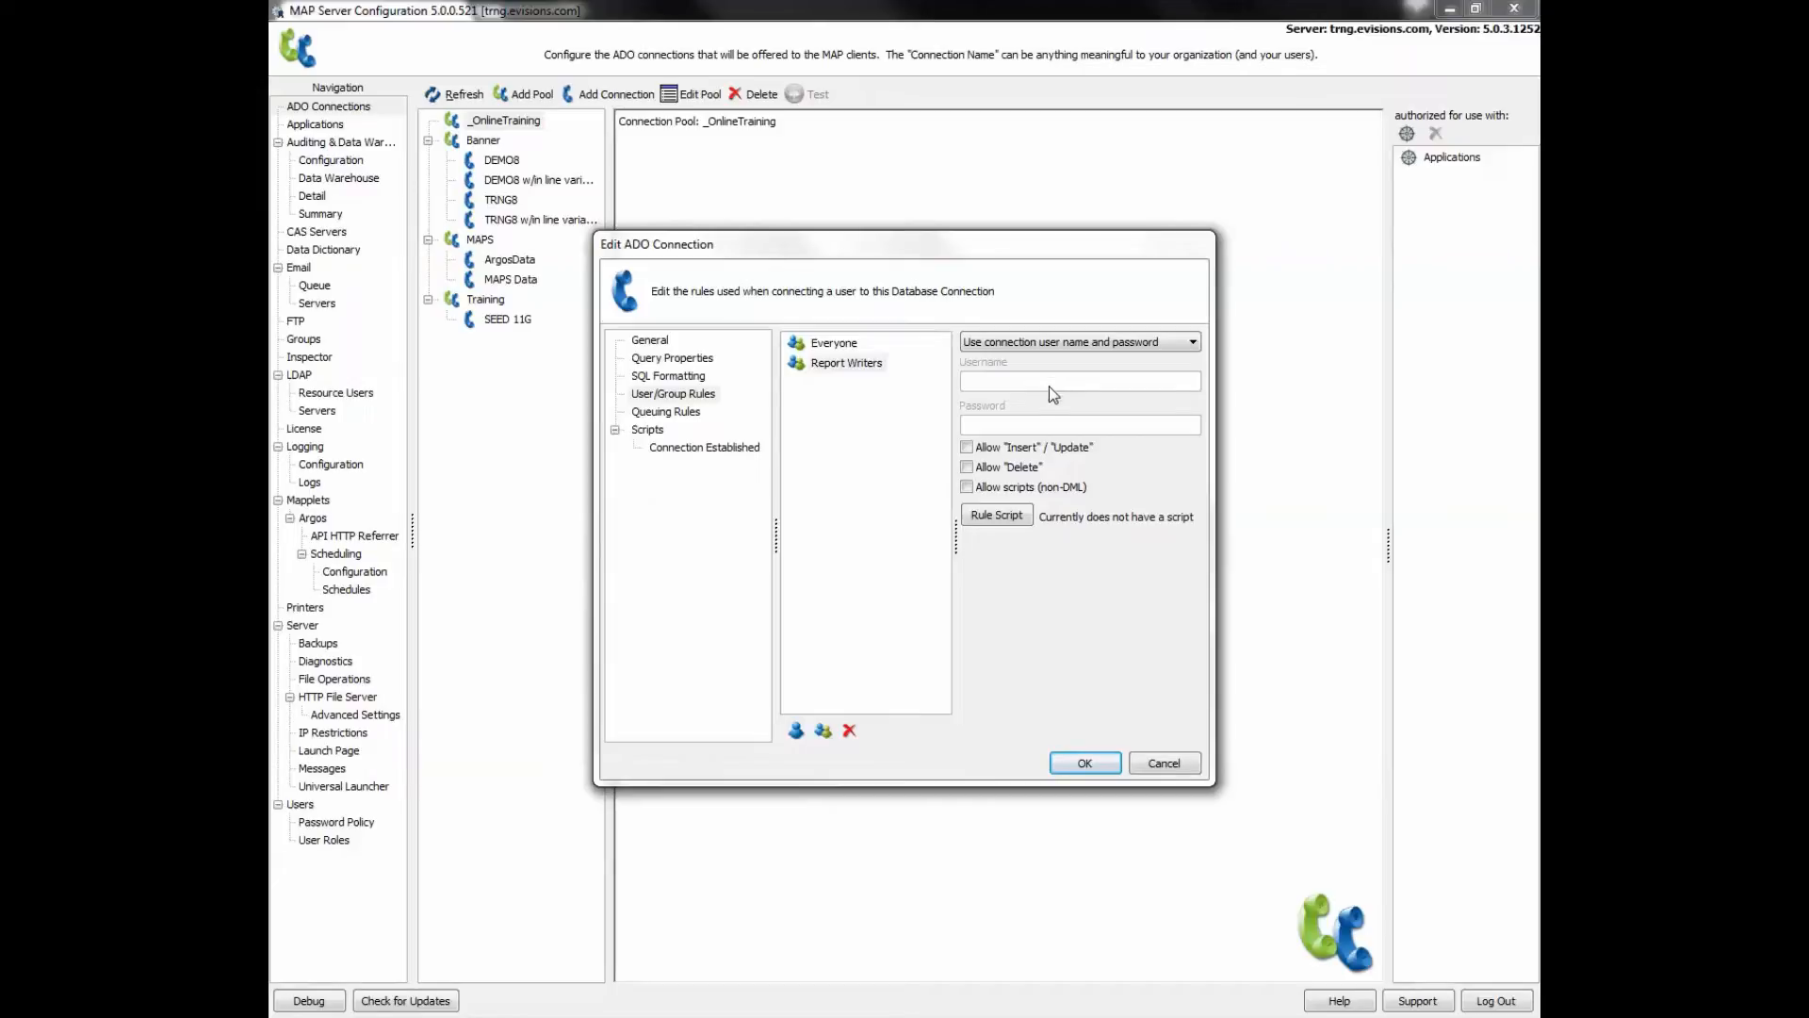
pyautogui.click(1048, 343)
pyautogui.click(1042, 388)
pyautogui.click(1025, 342)
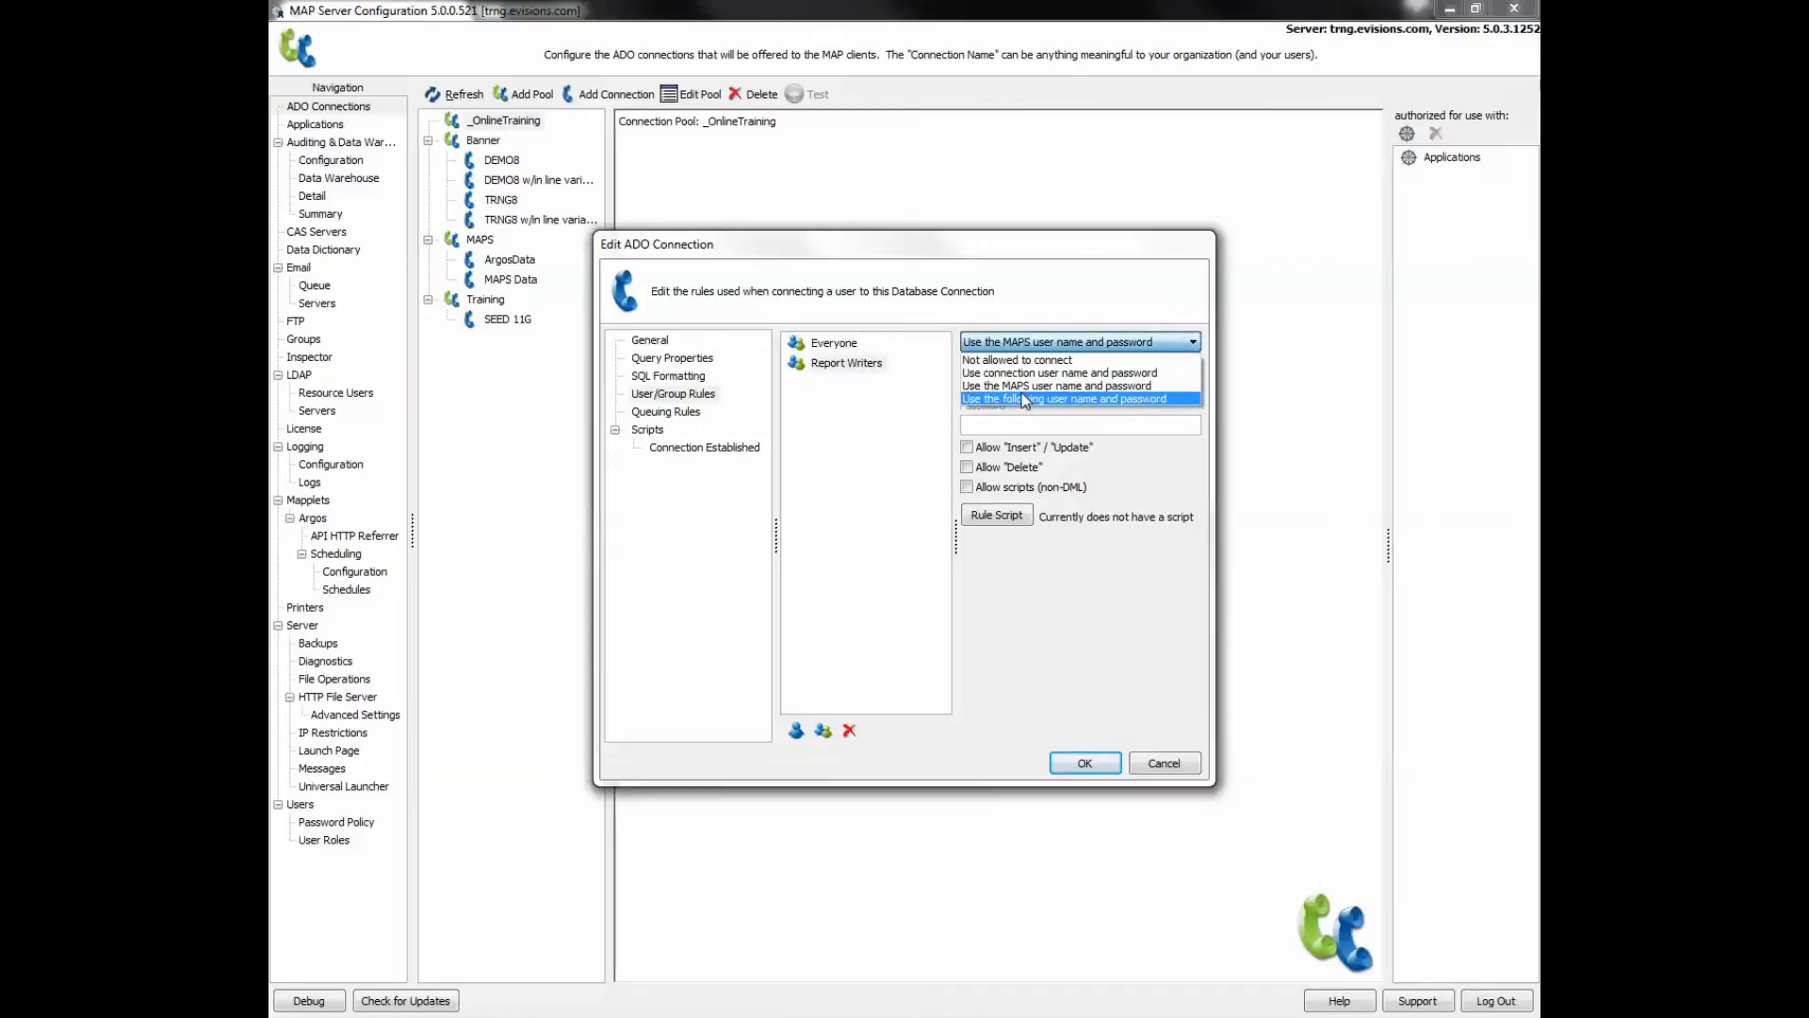
pyautogui.click(1026, 399)
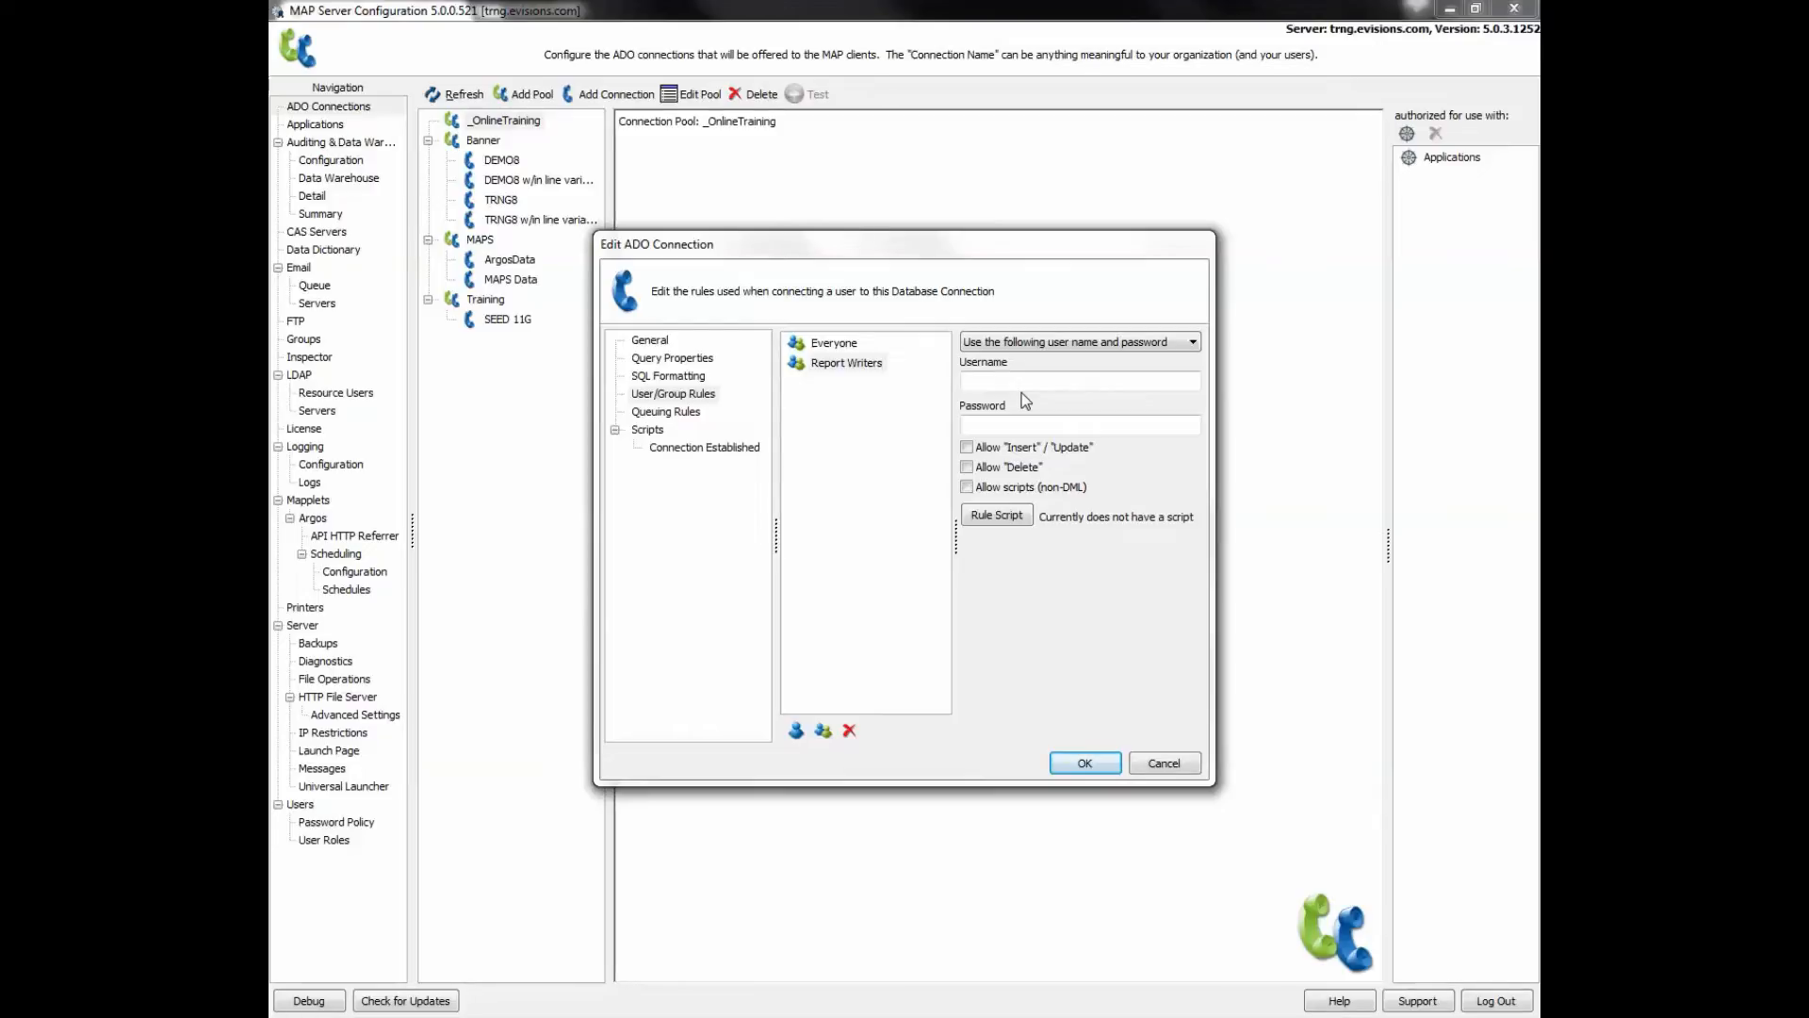
# - Leave Username and Password empty, close Rule Script without a script, and view Queuing Rules
pyautogui.click(1021, 427)
pyautogui.click(1022, 376)
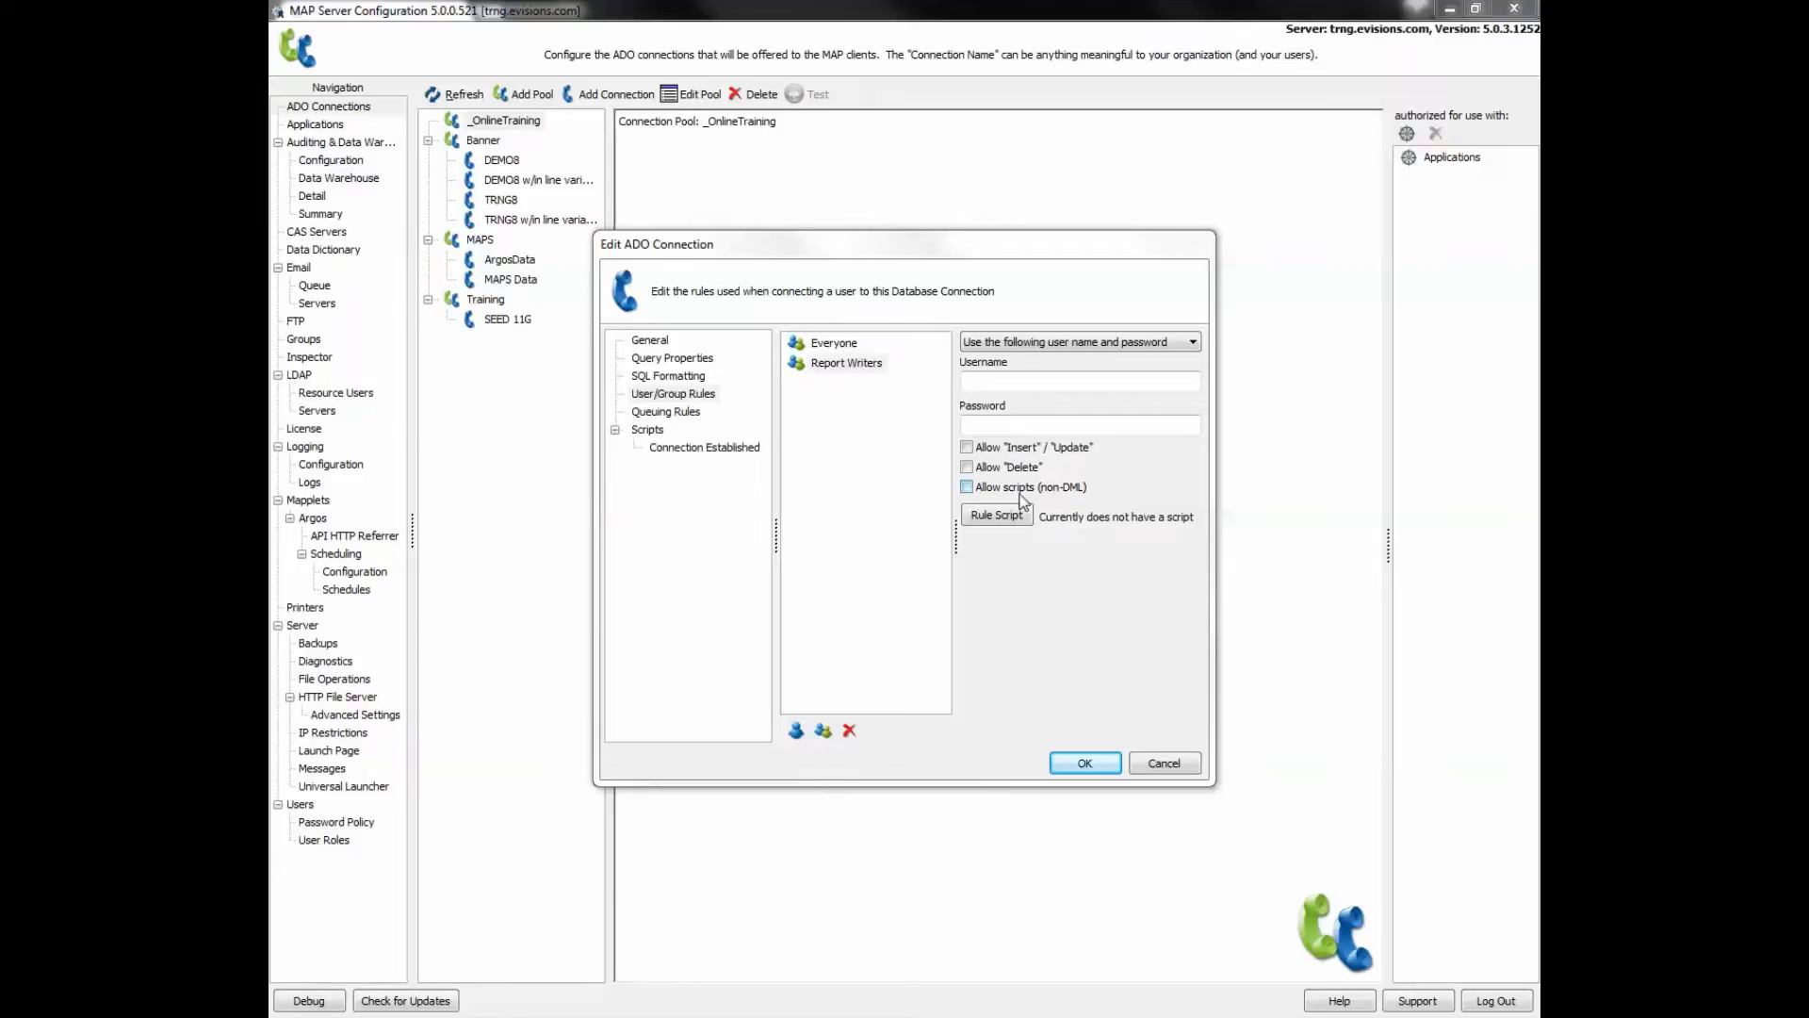
pyautogui.click(997, 517)
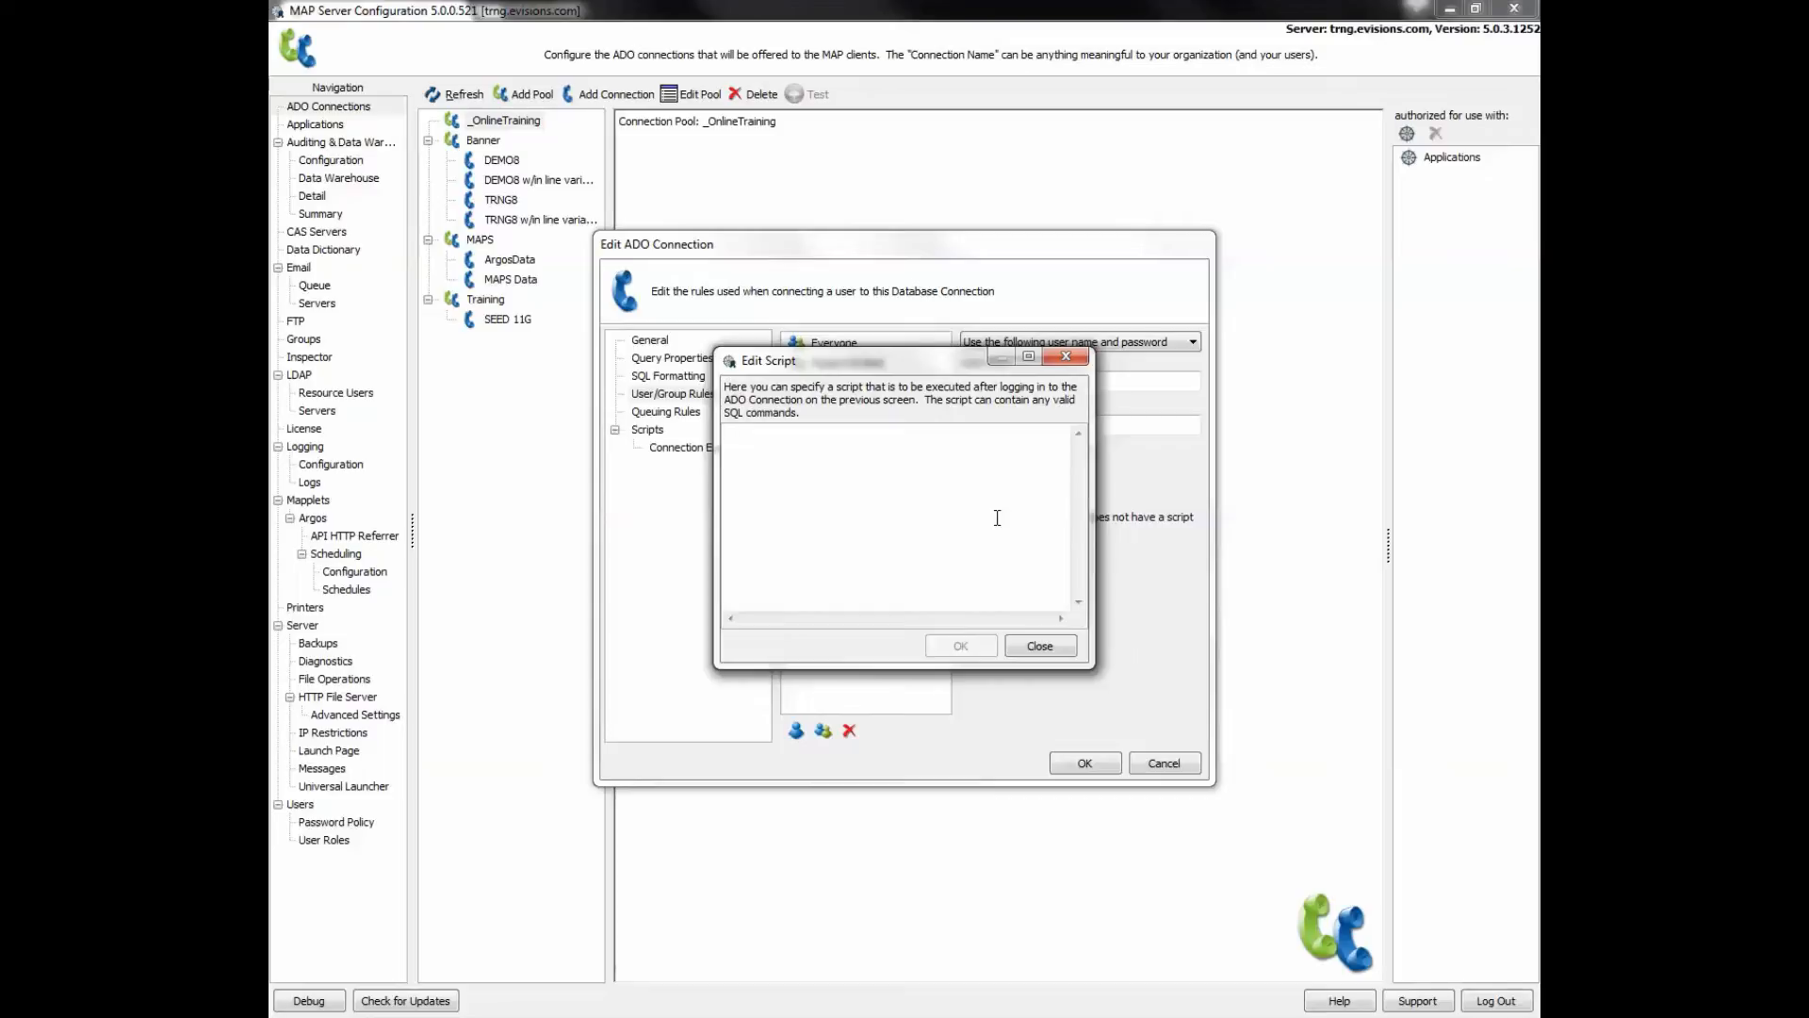
pyautogui.click(1040, 647)
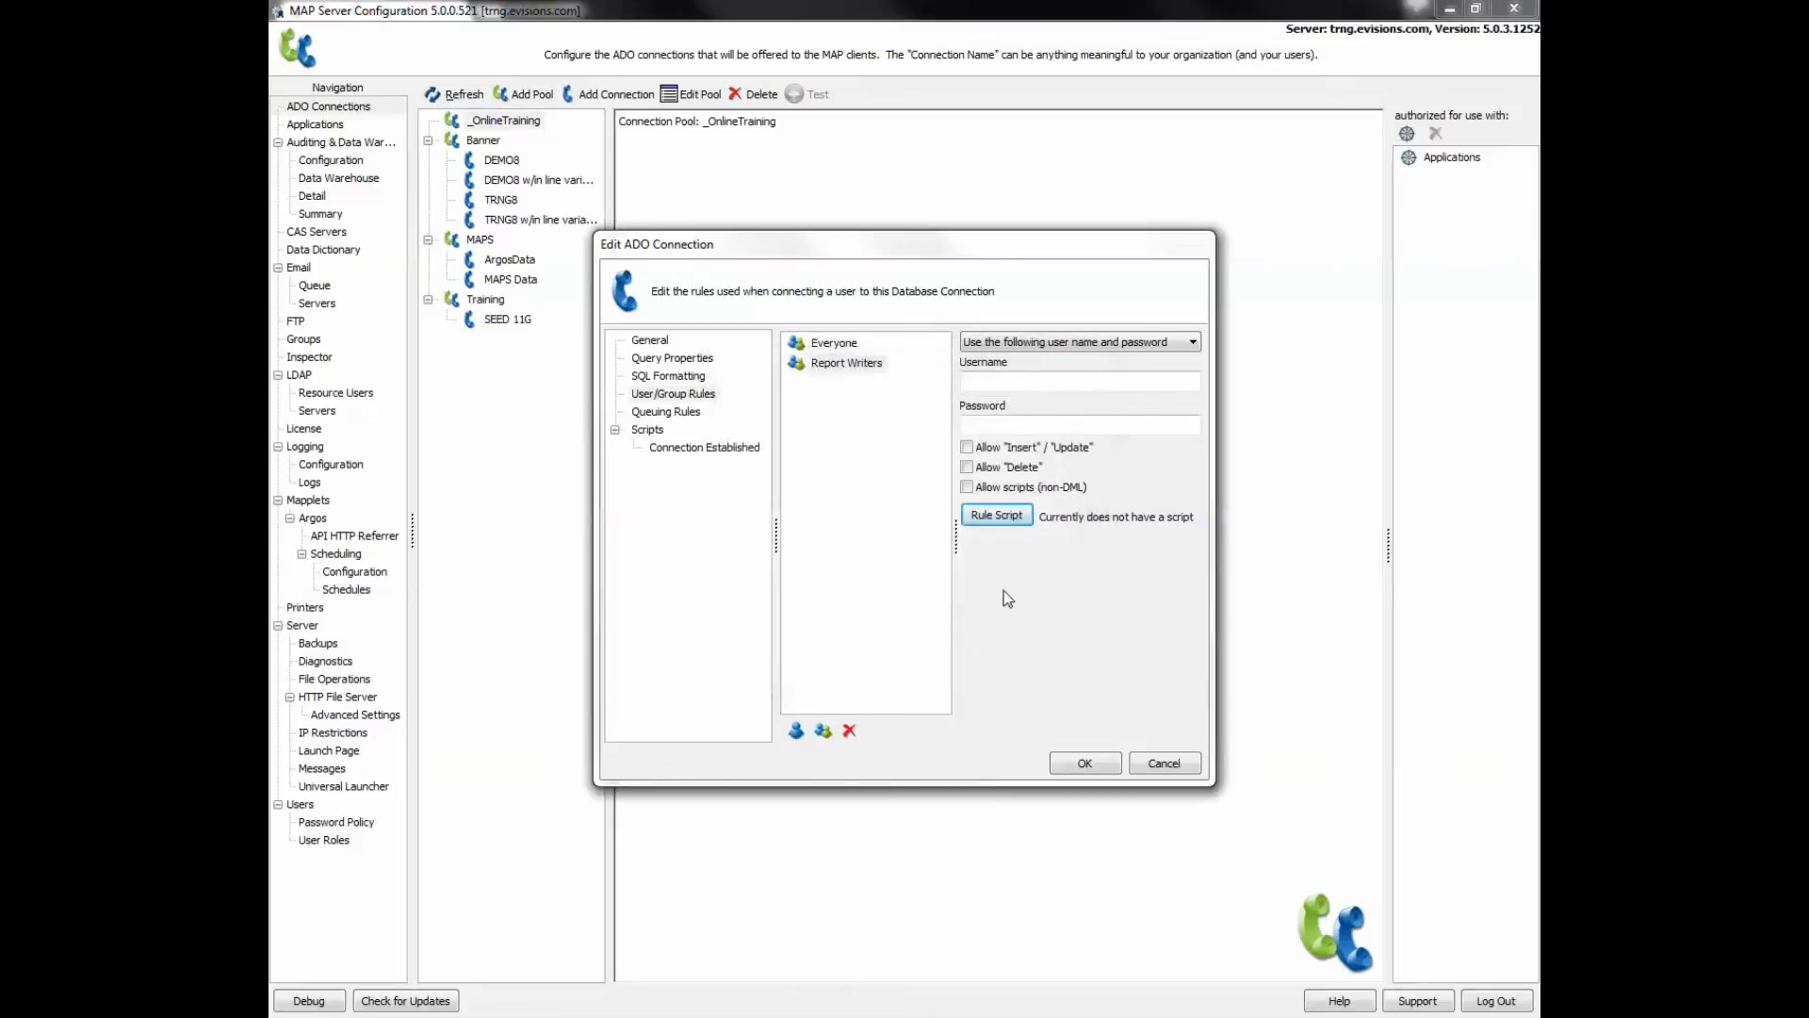
pyautogui.click(680, 415)
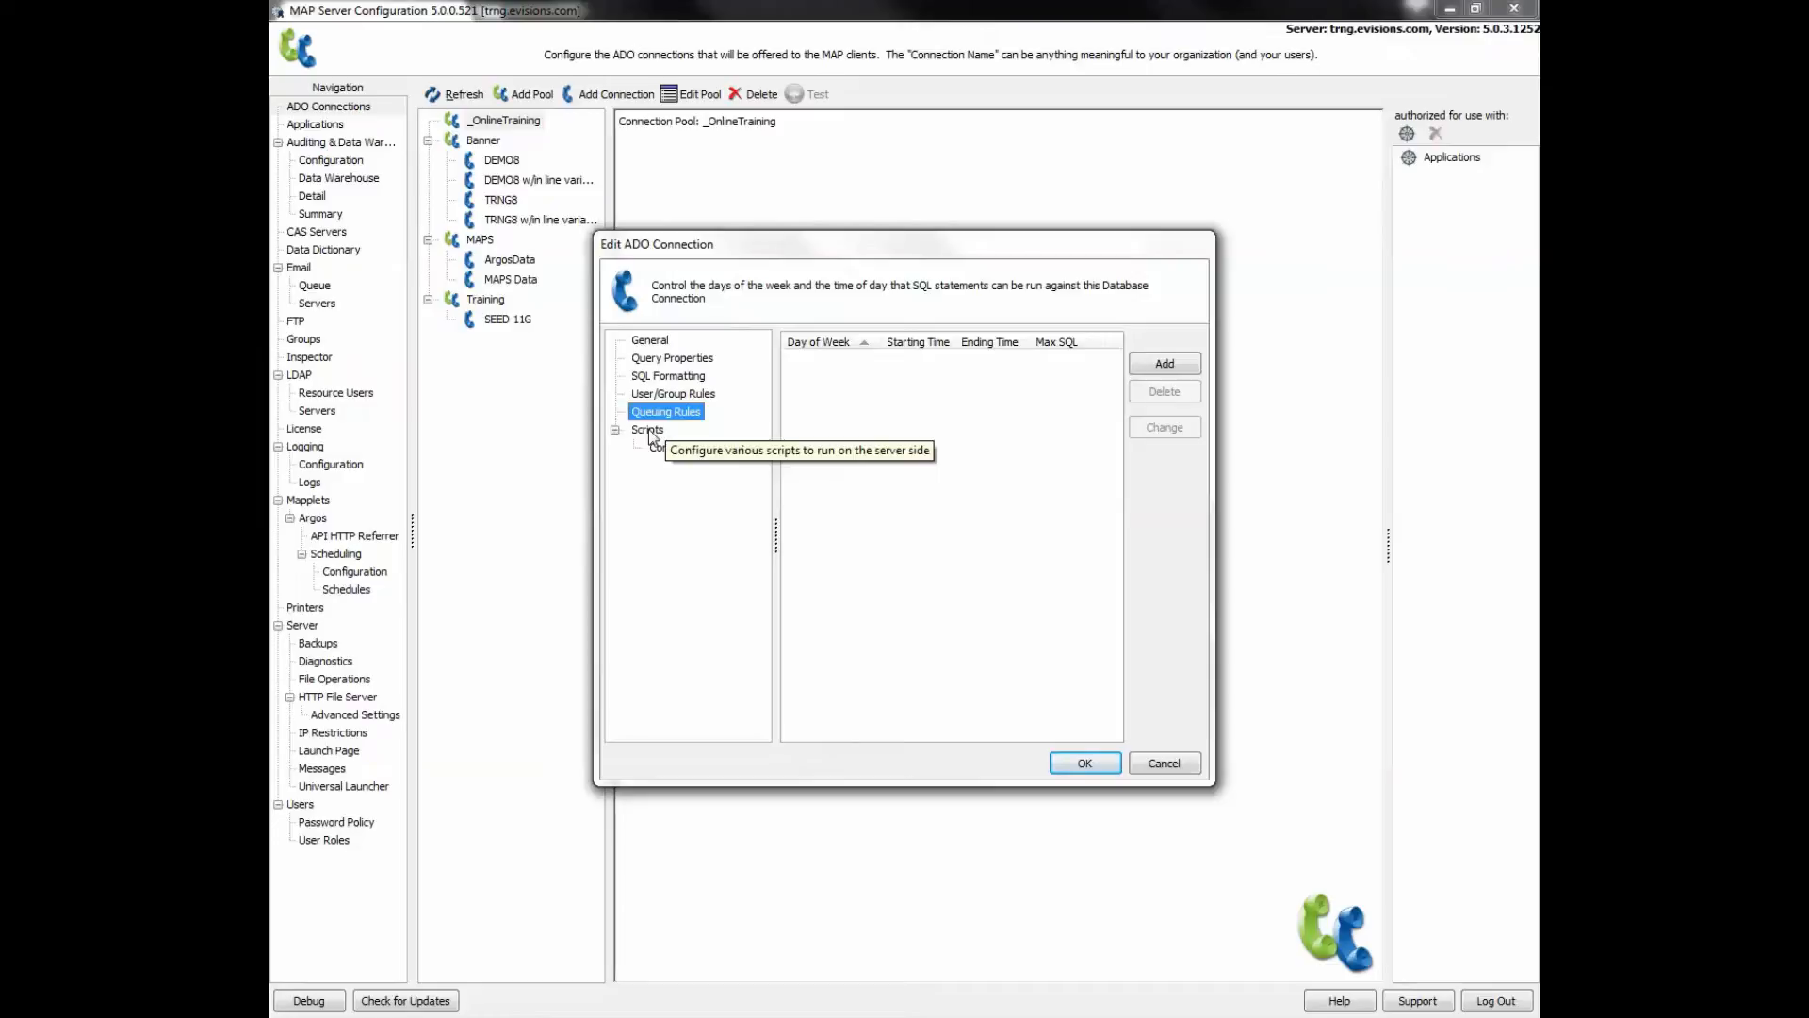
# - Review the Scripts settings, then save the Online_Training connection
pyautogui.click(649, 431)
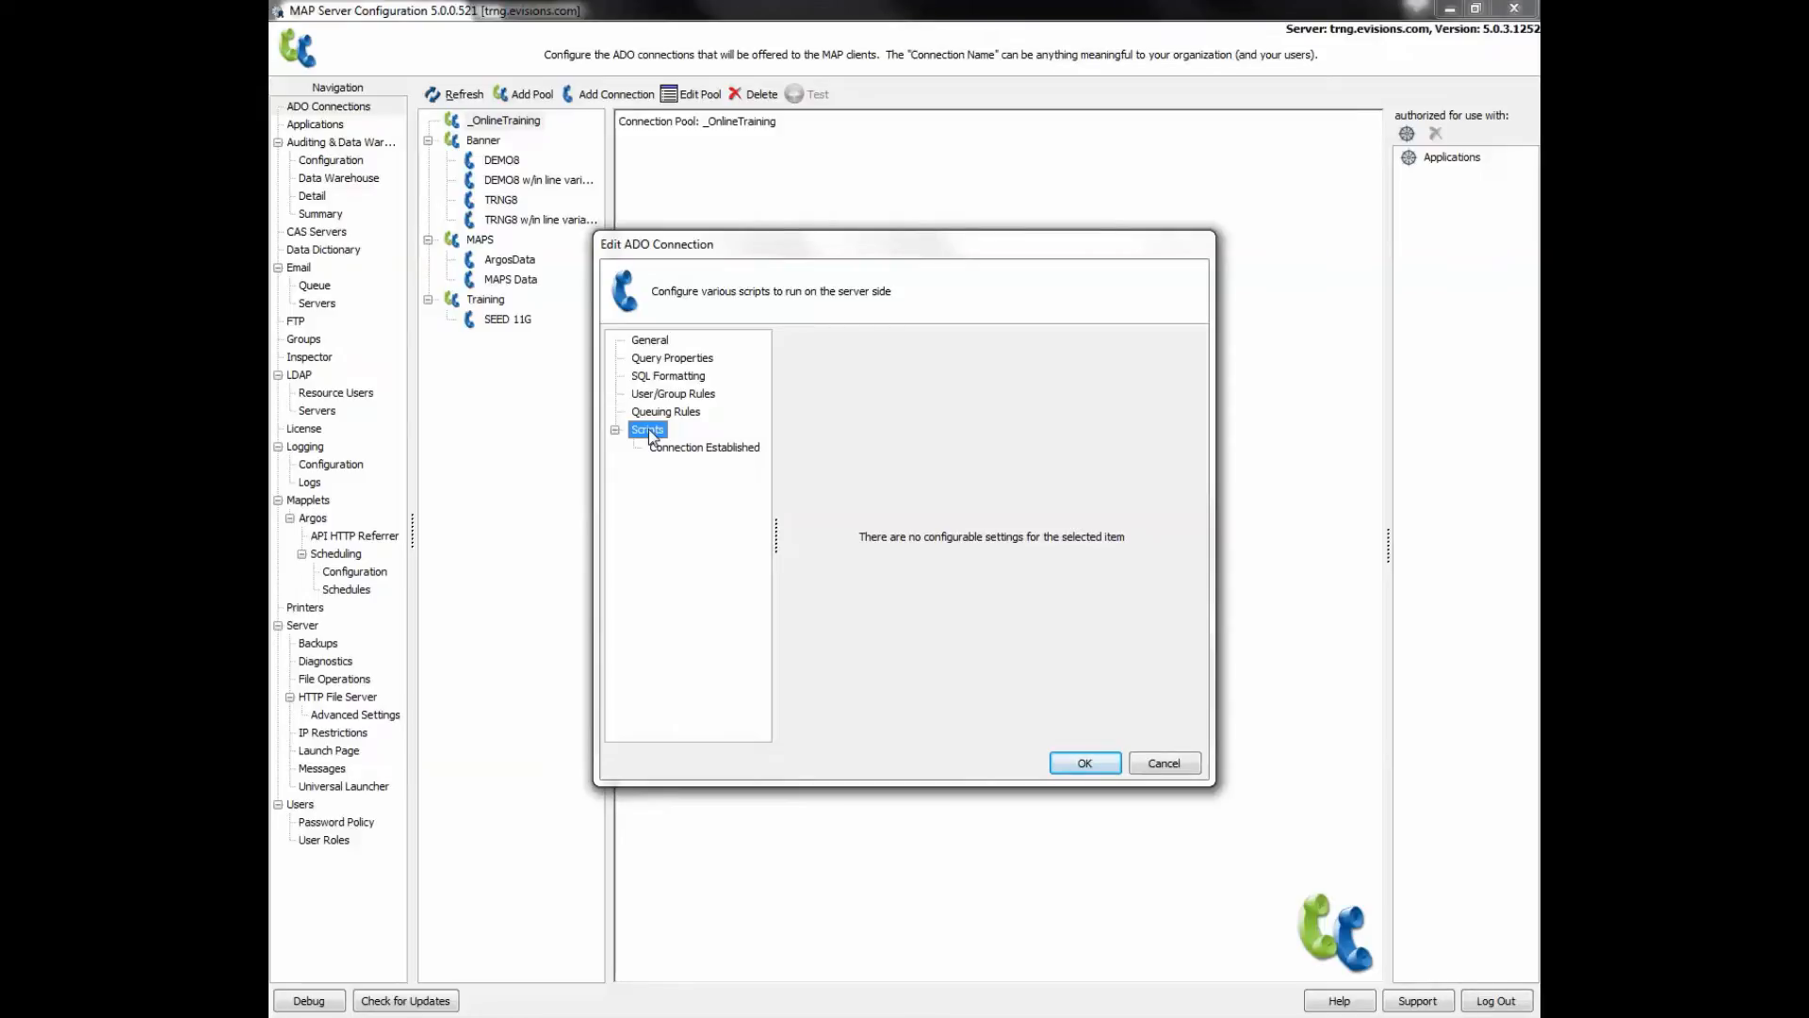
pyautogui.click(1084, 763)
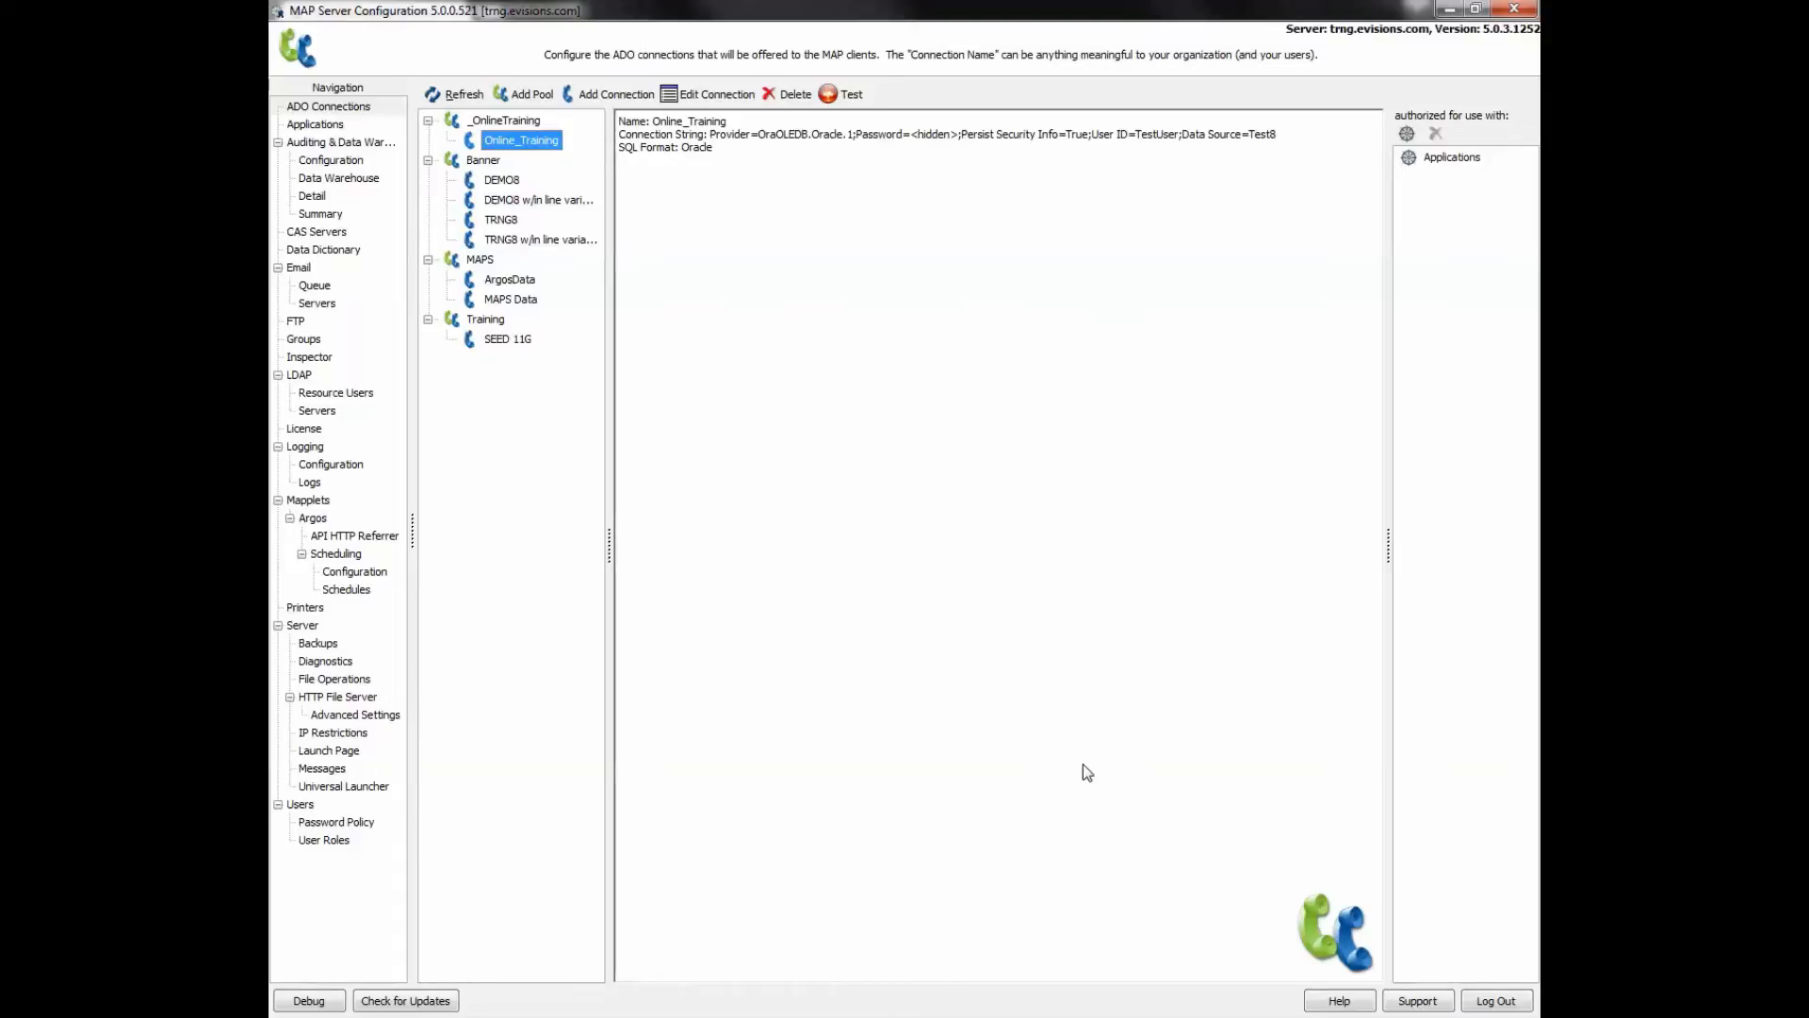
# - Authorize the Argos application to use the Online_Training connection
pyautogui.rightClick(1460, 182)
pyautogui.click(1461, 191)
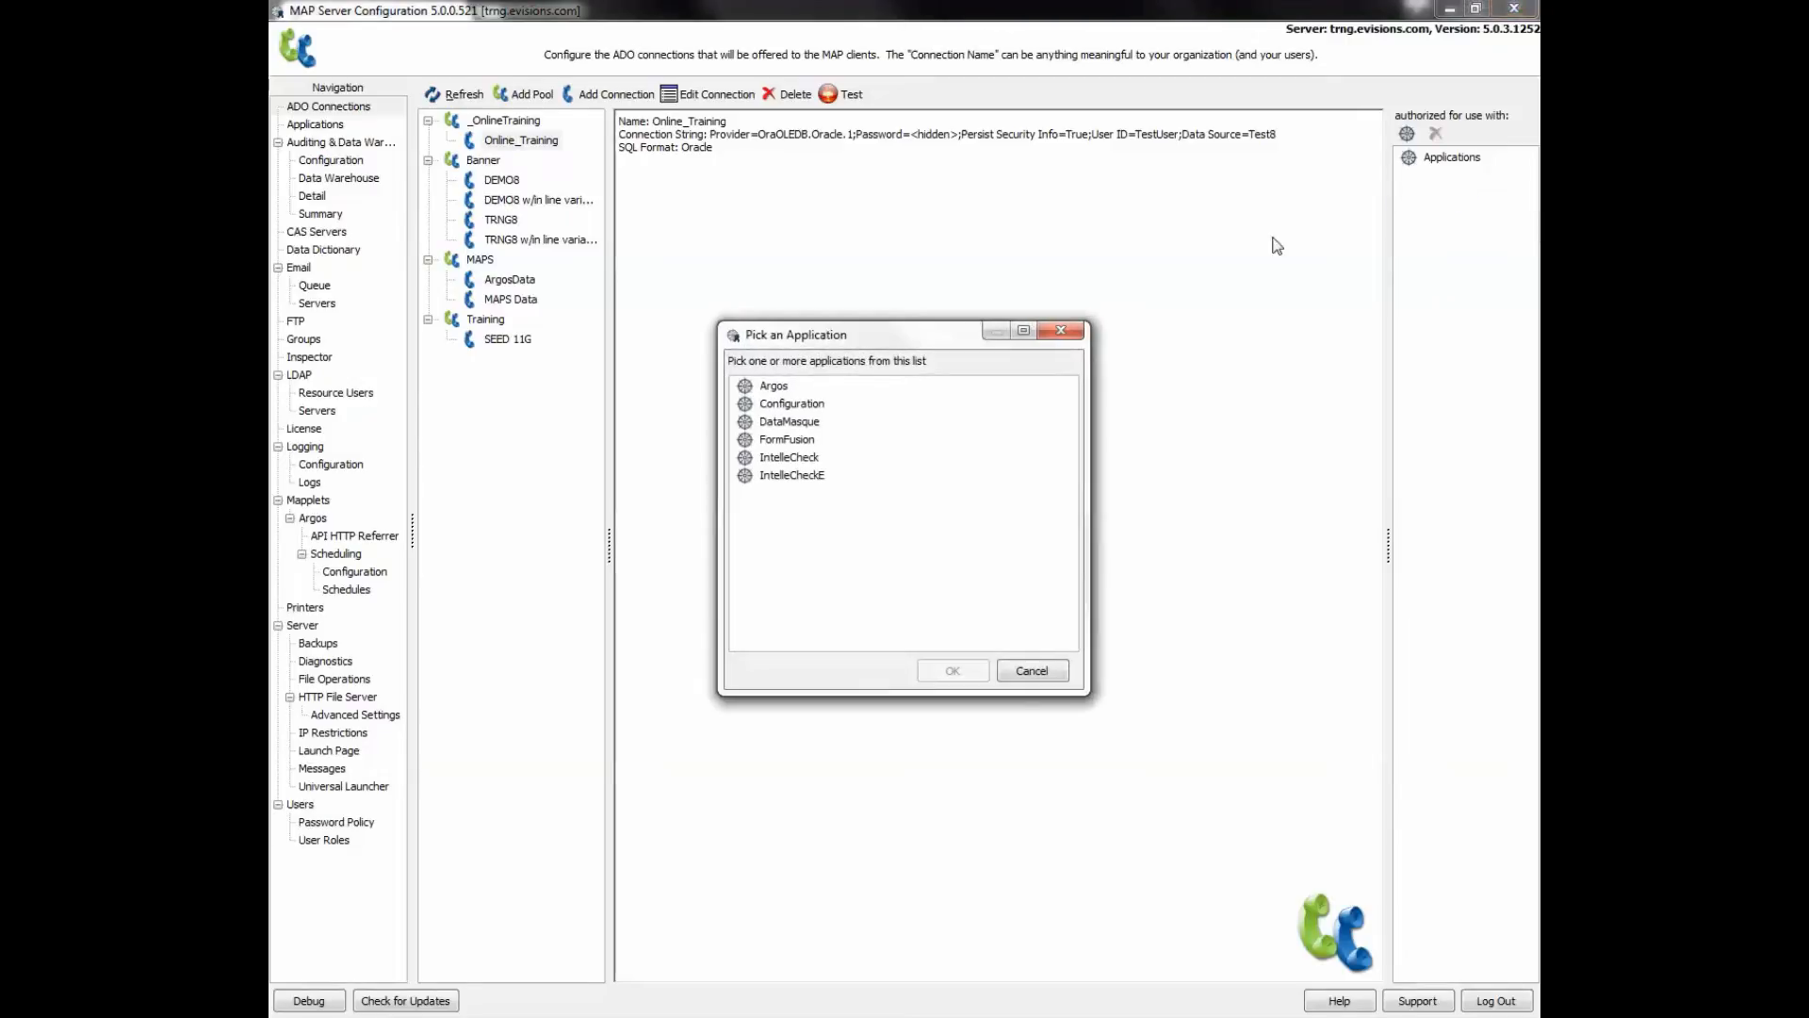
pyautogui.click(774, 388)
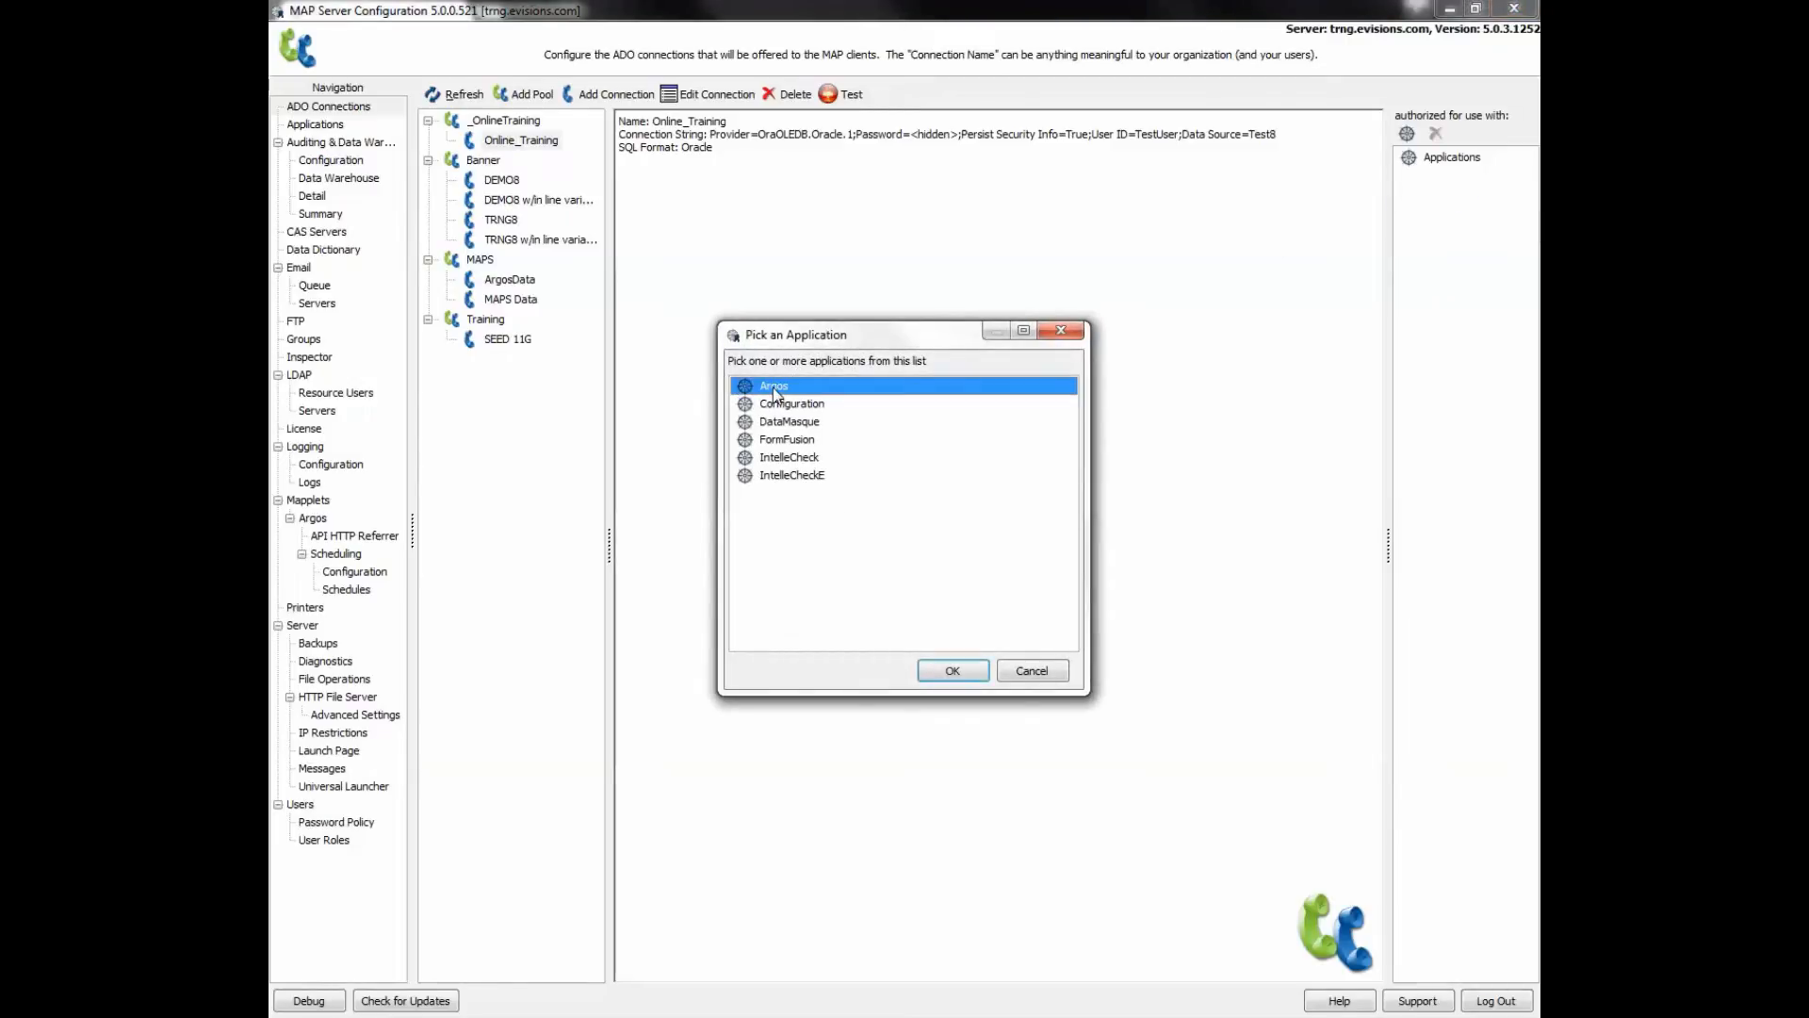
pyautogui.click(952, 671)
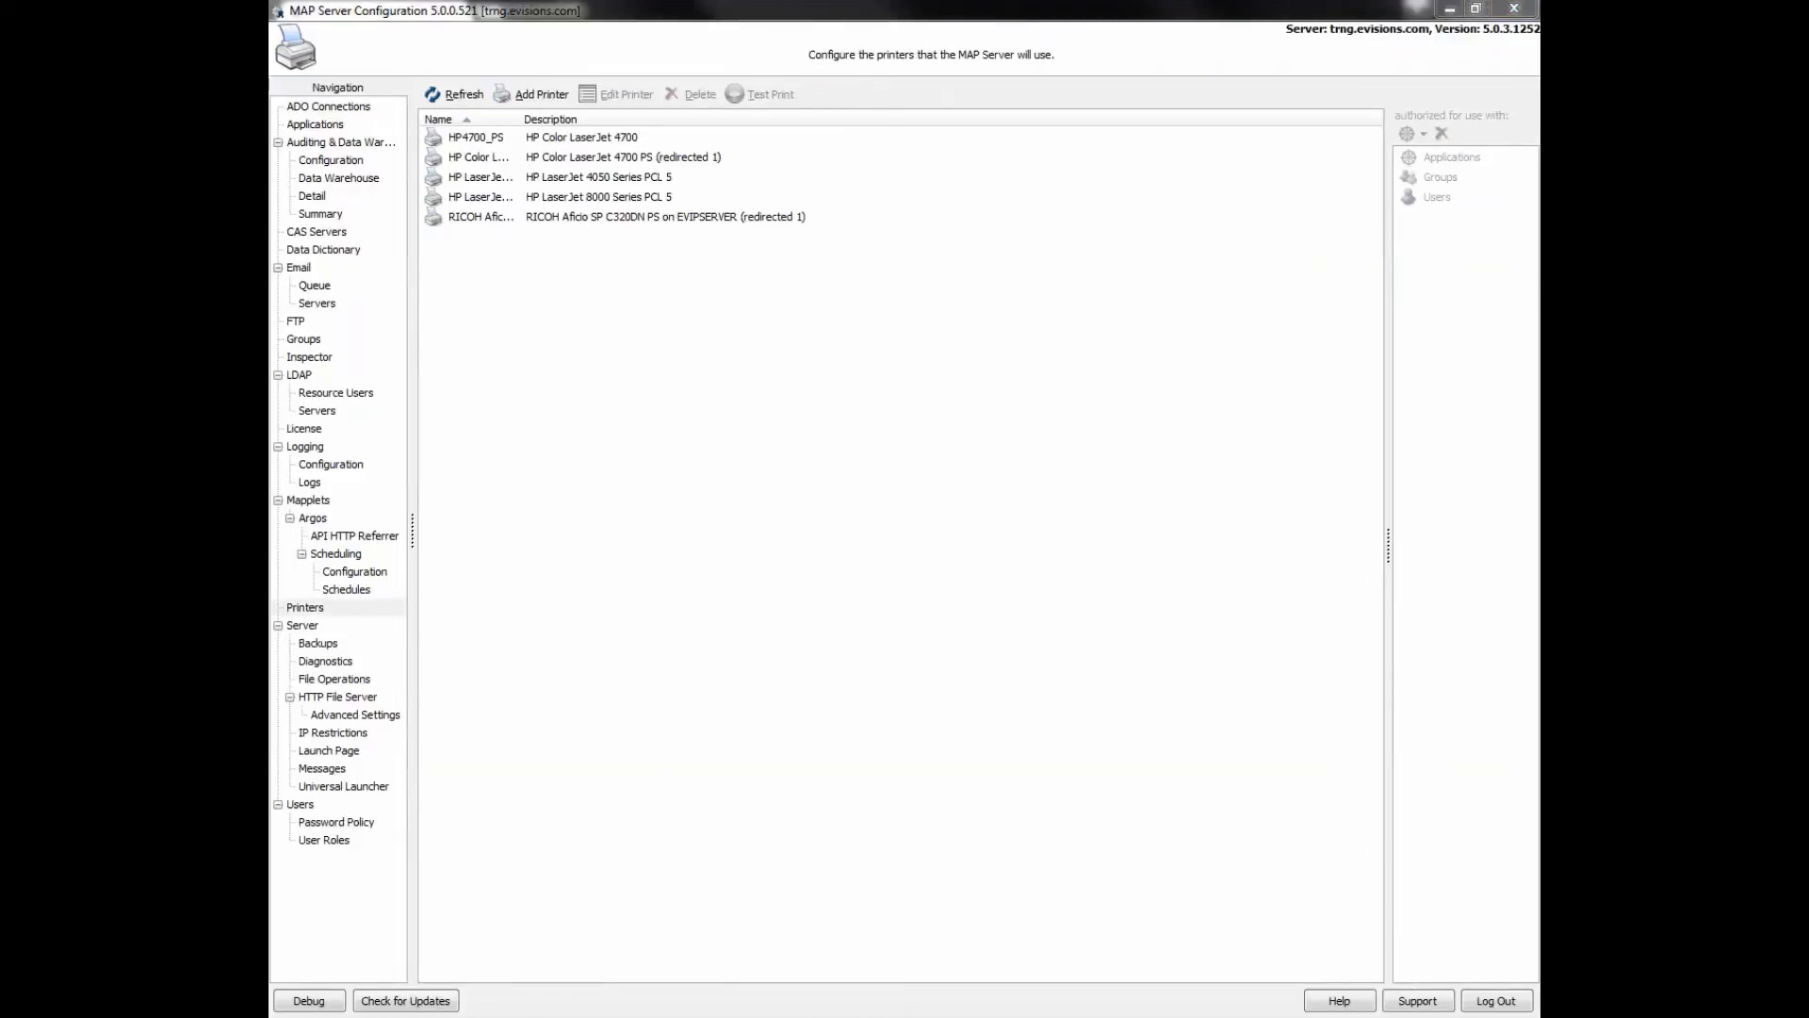
# - On the Printers page, begin adding Microsoft XPS Document Writer, then cancel the Edit Printer dialog
pyautogui.click(330, 610)
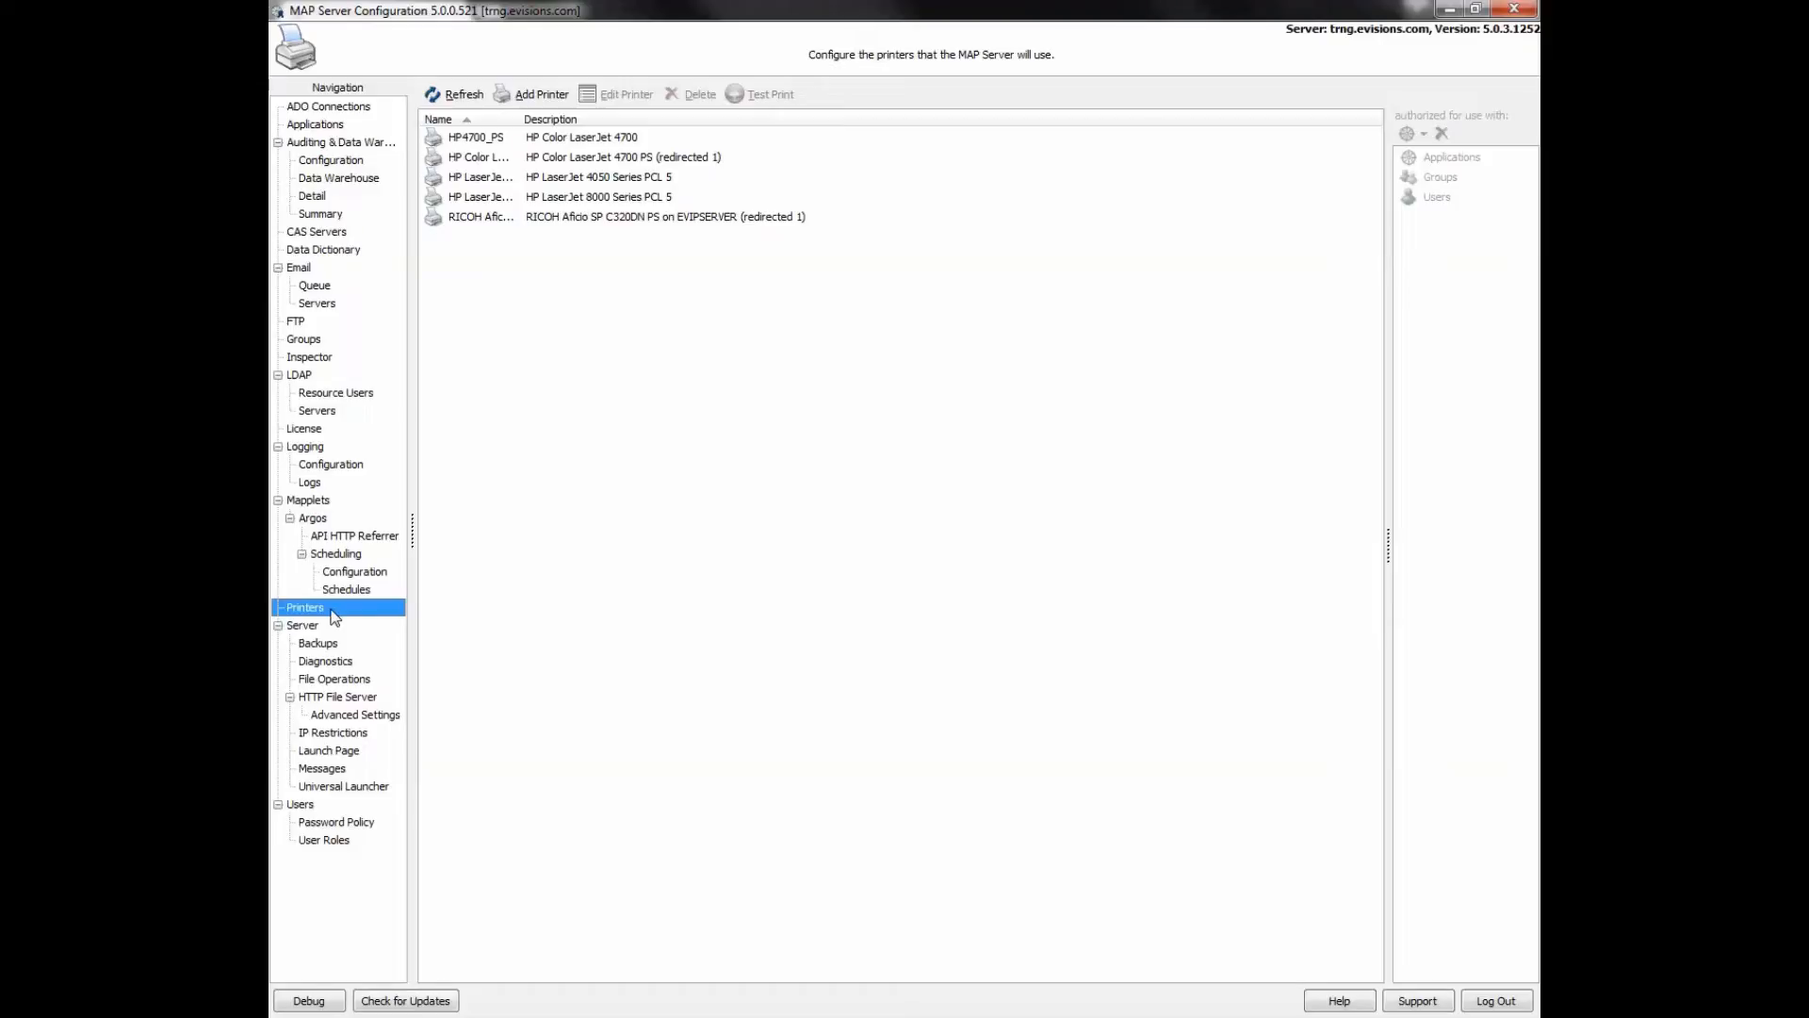
pyautogui.click(531, 95)
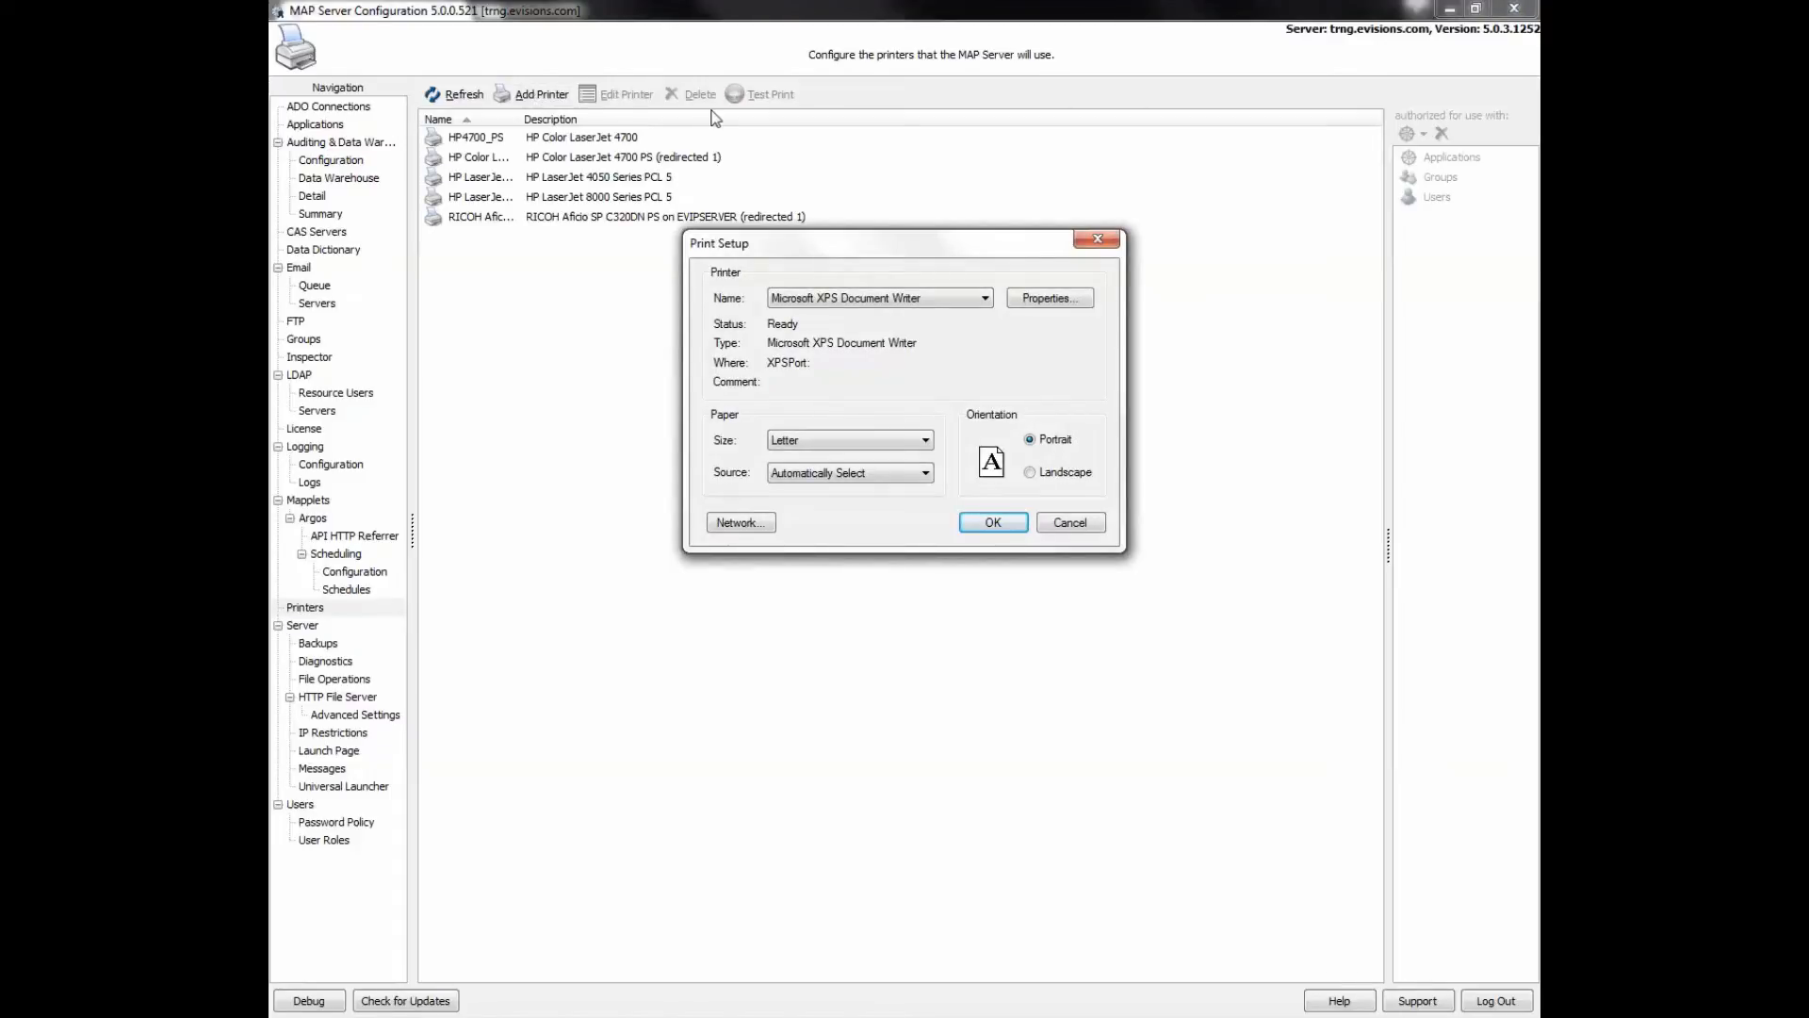
pyautogui.click(985, 299)
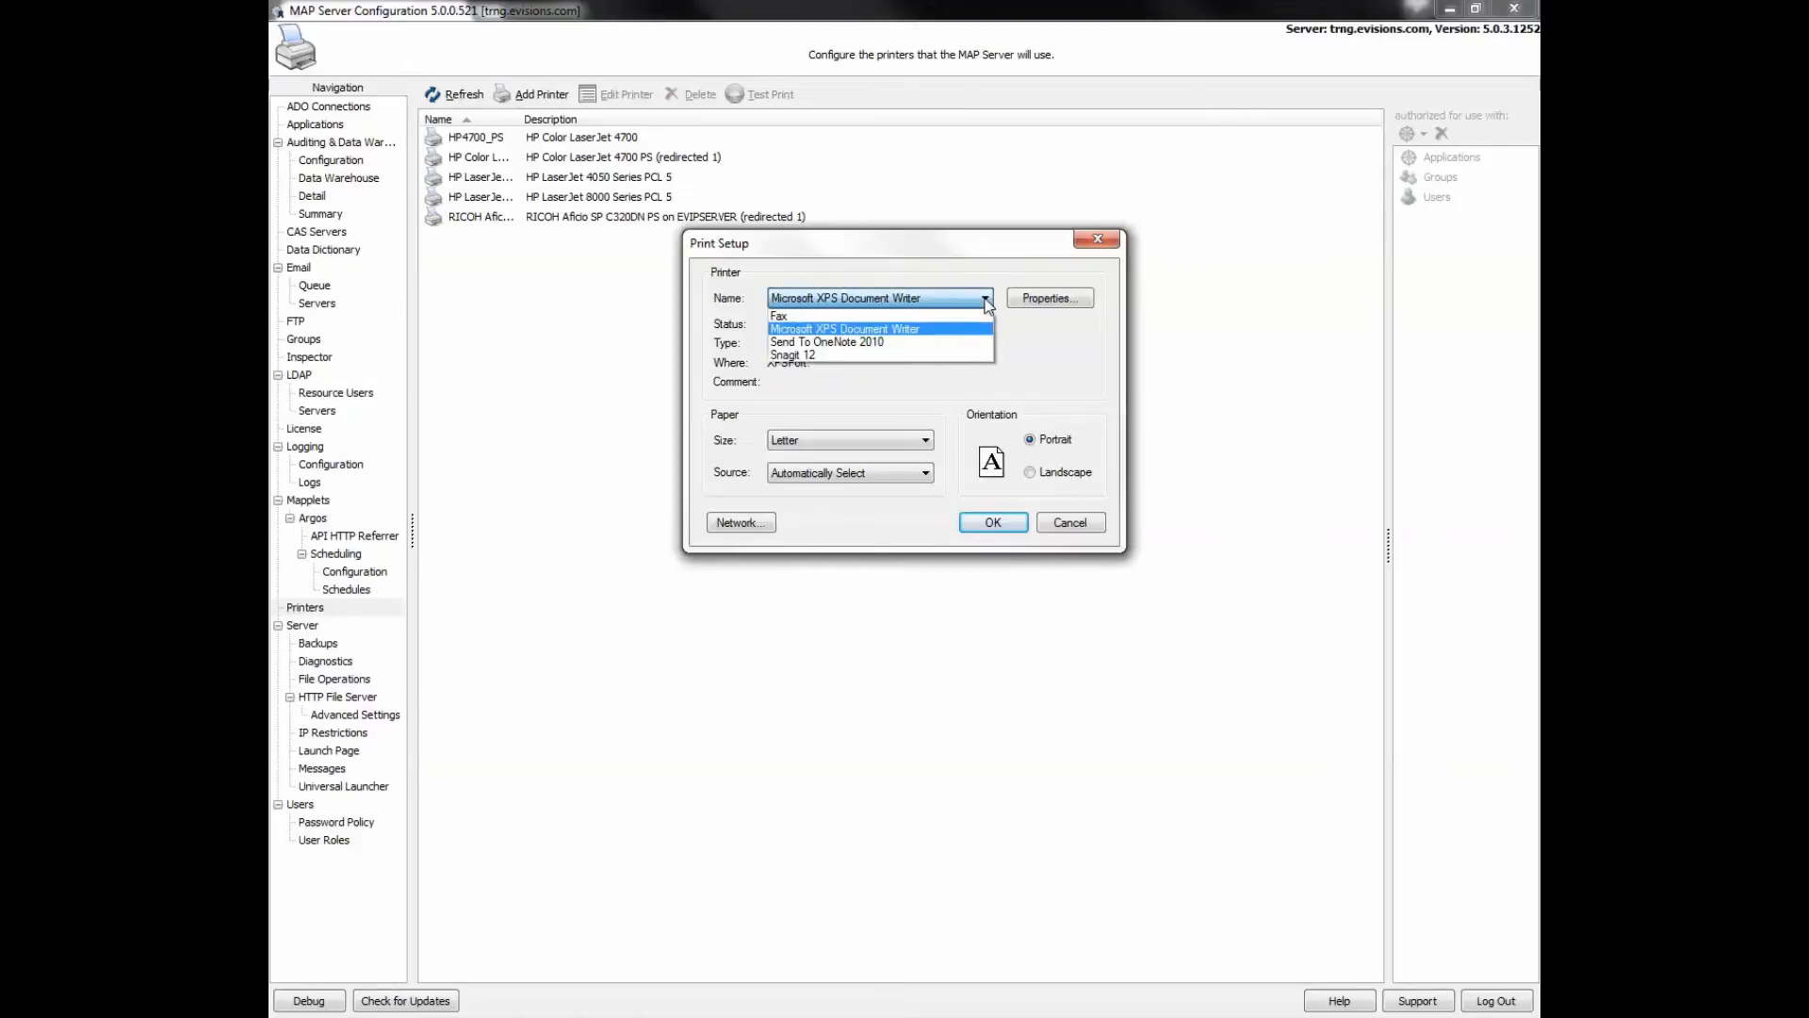
pyautogui.click(914, 328)
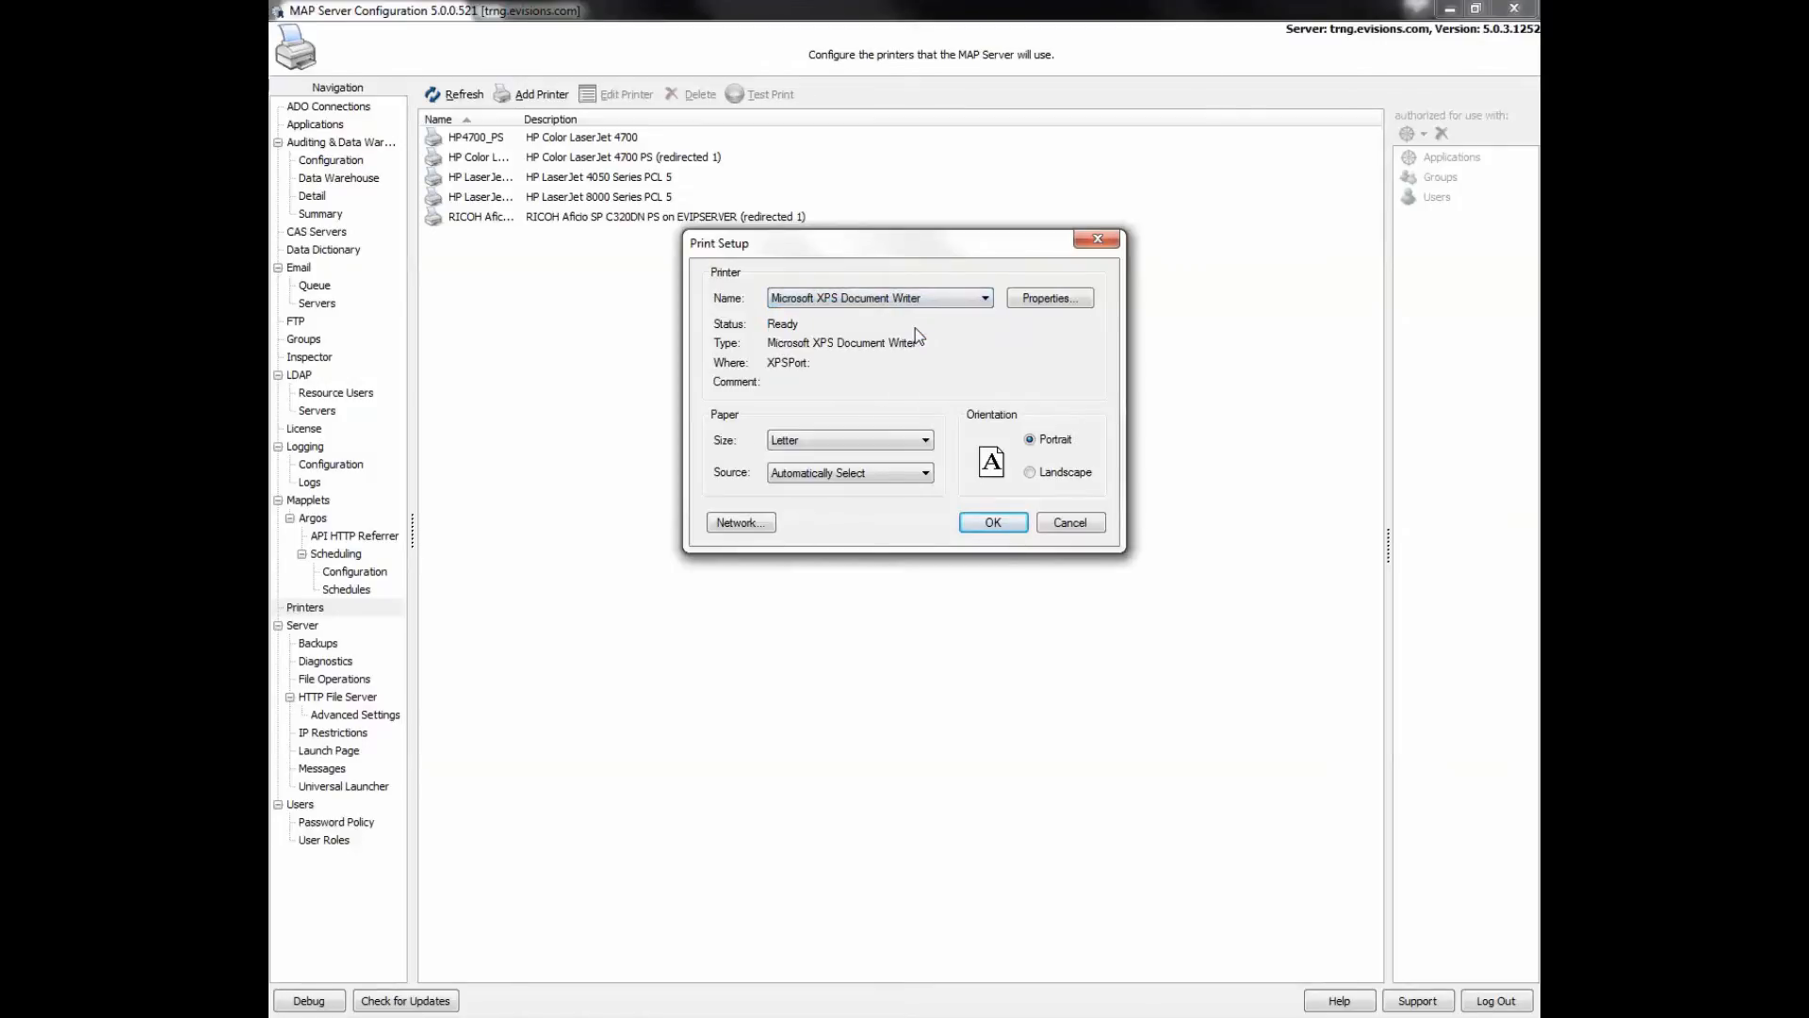
pyautogui.click(984, 526)
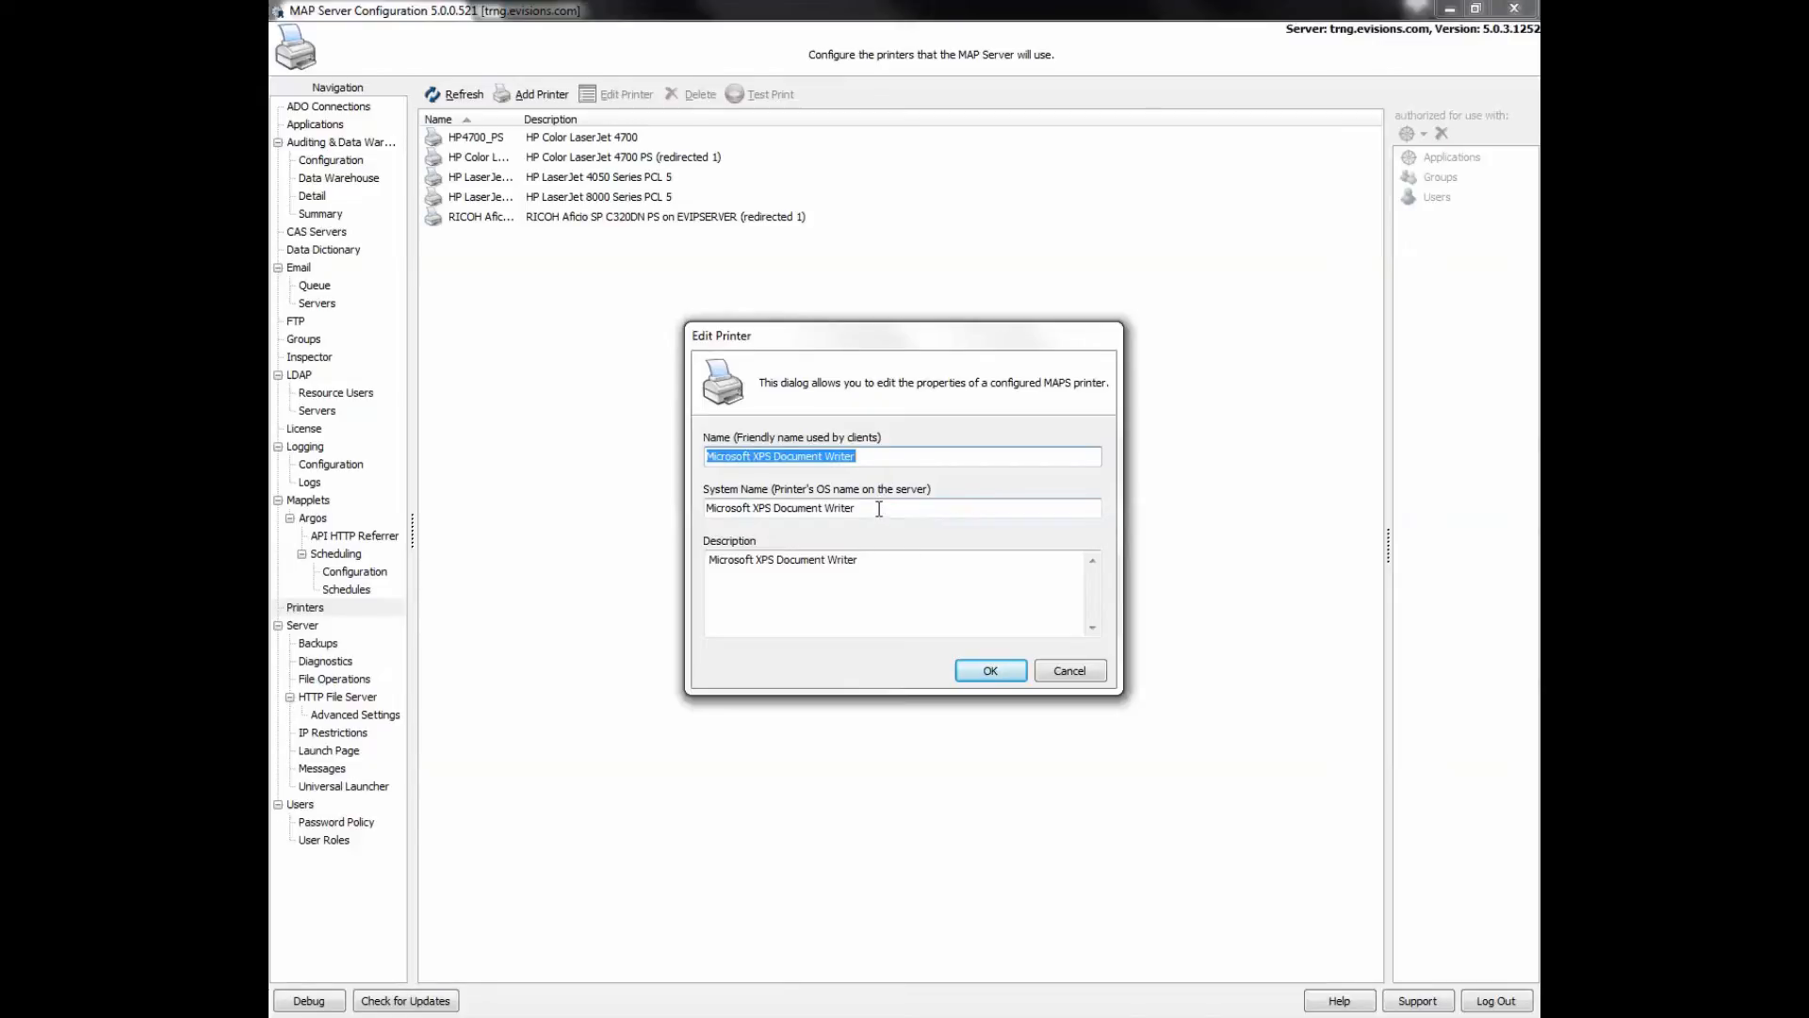
pyautogui.moveTo(879, 509); pyautogui.dragTo(699, 509)
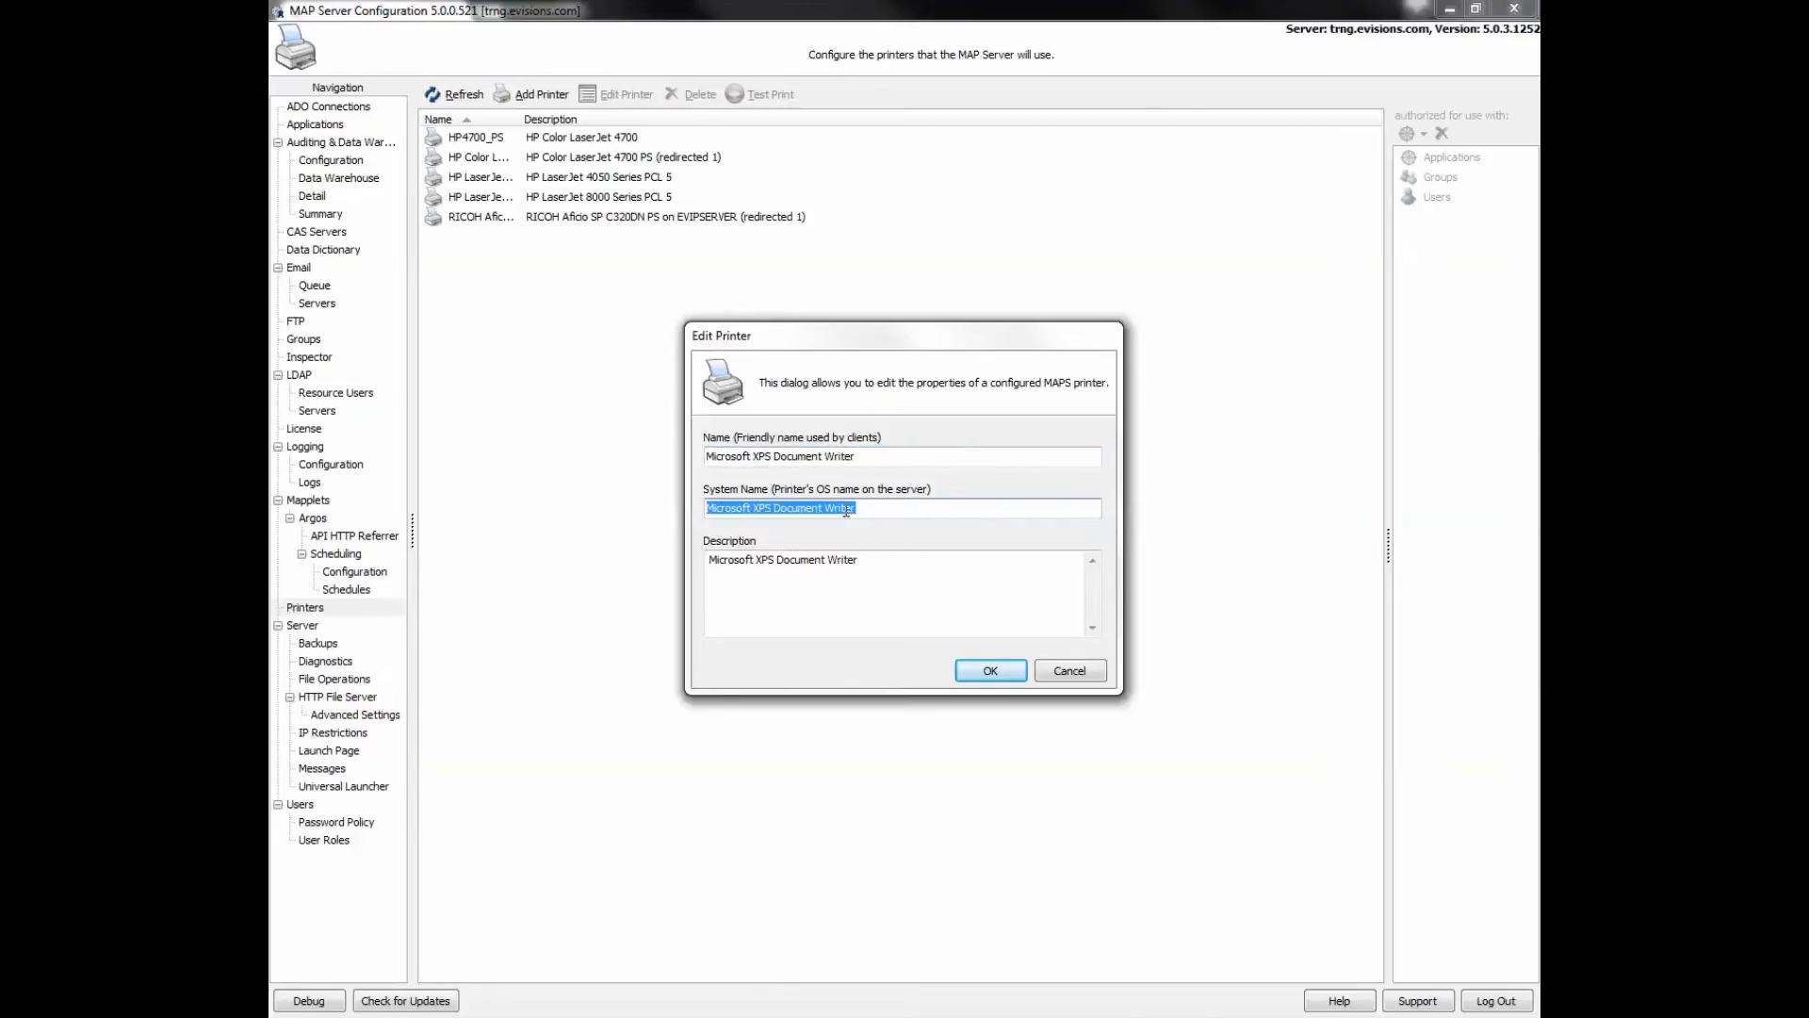
pyautogui.click(1070, 673)
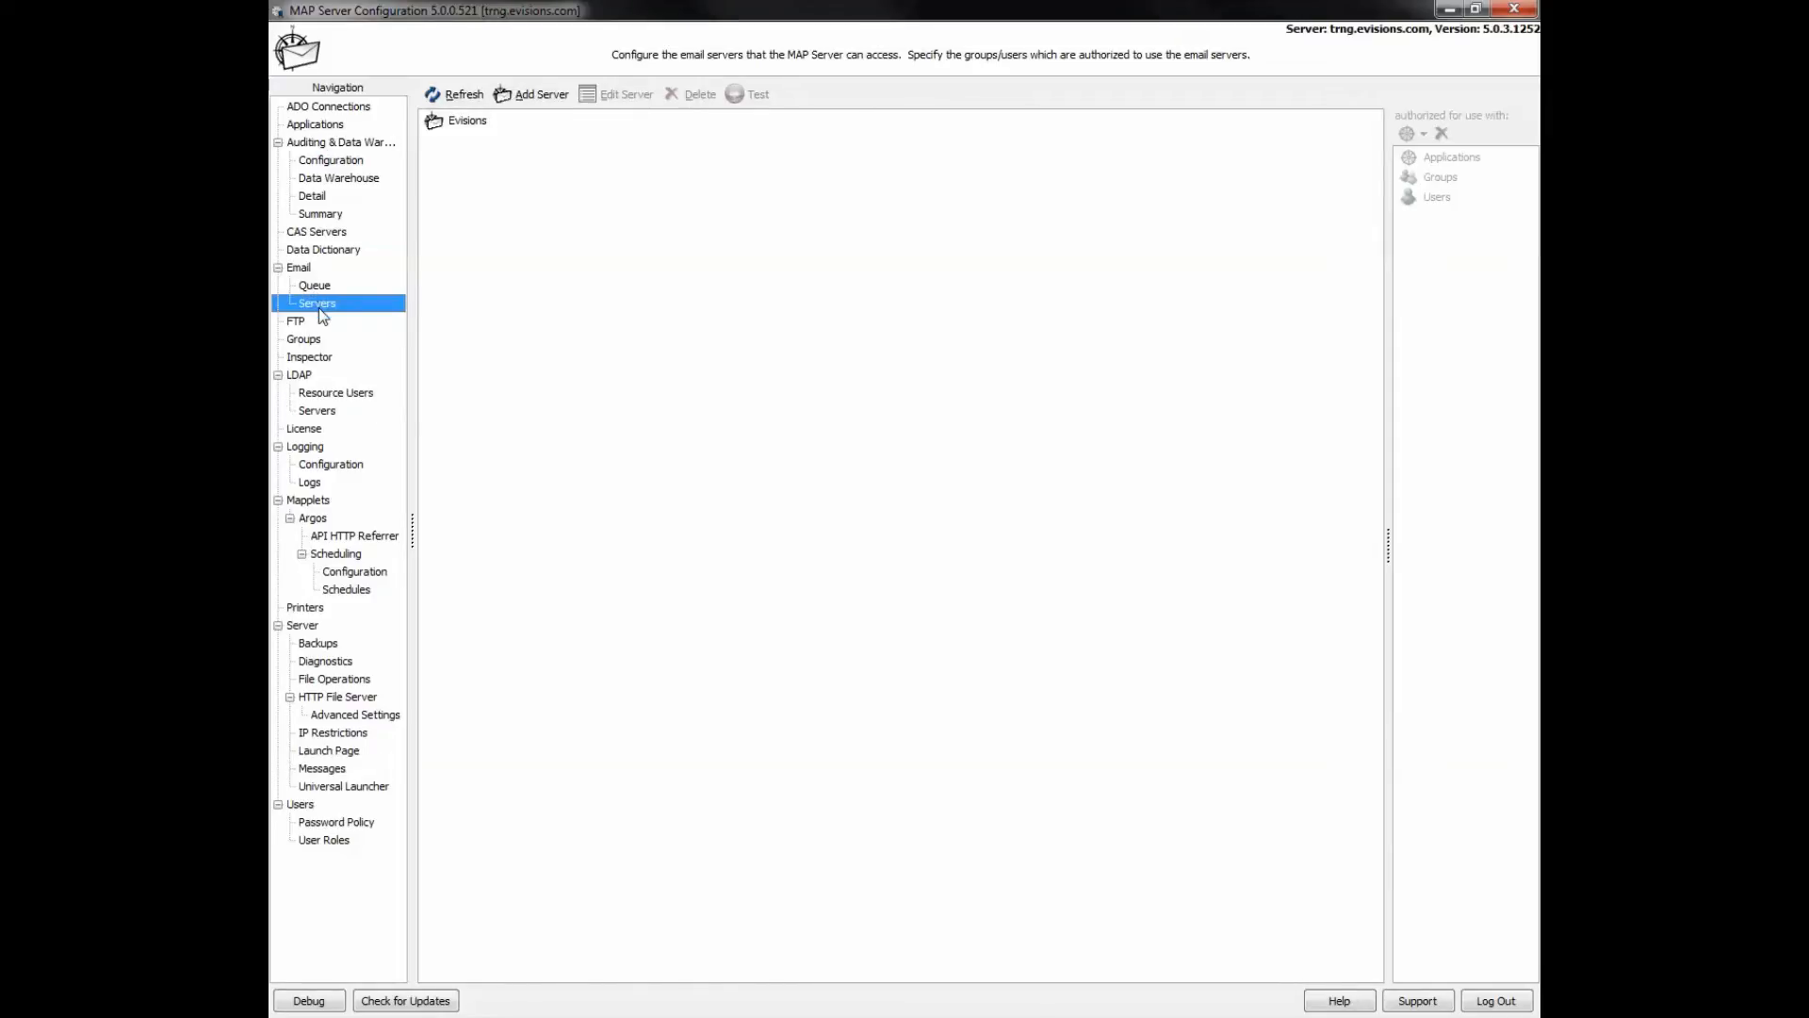
# - Add a new email server, opening its properties with the default name New Server on port 25
pyautogui.click(531, 95)
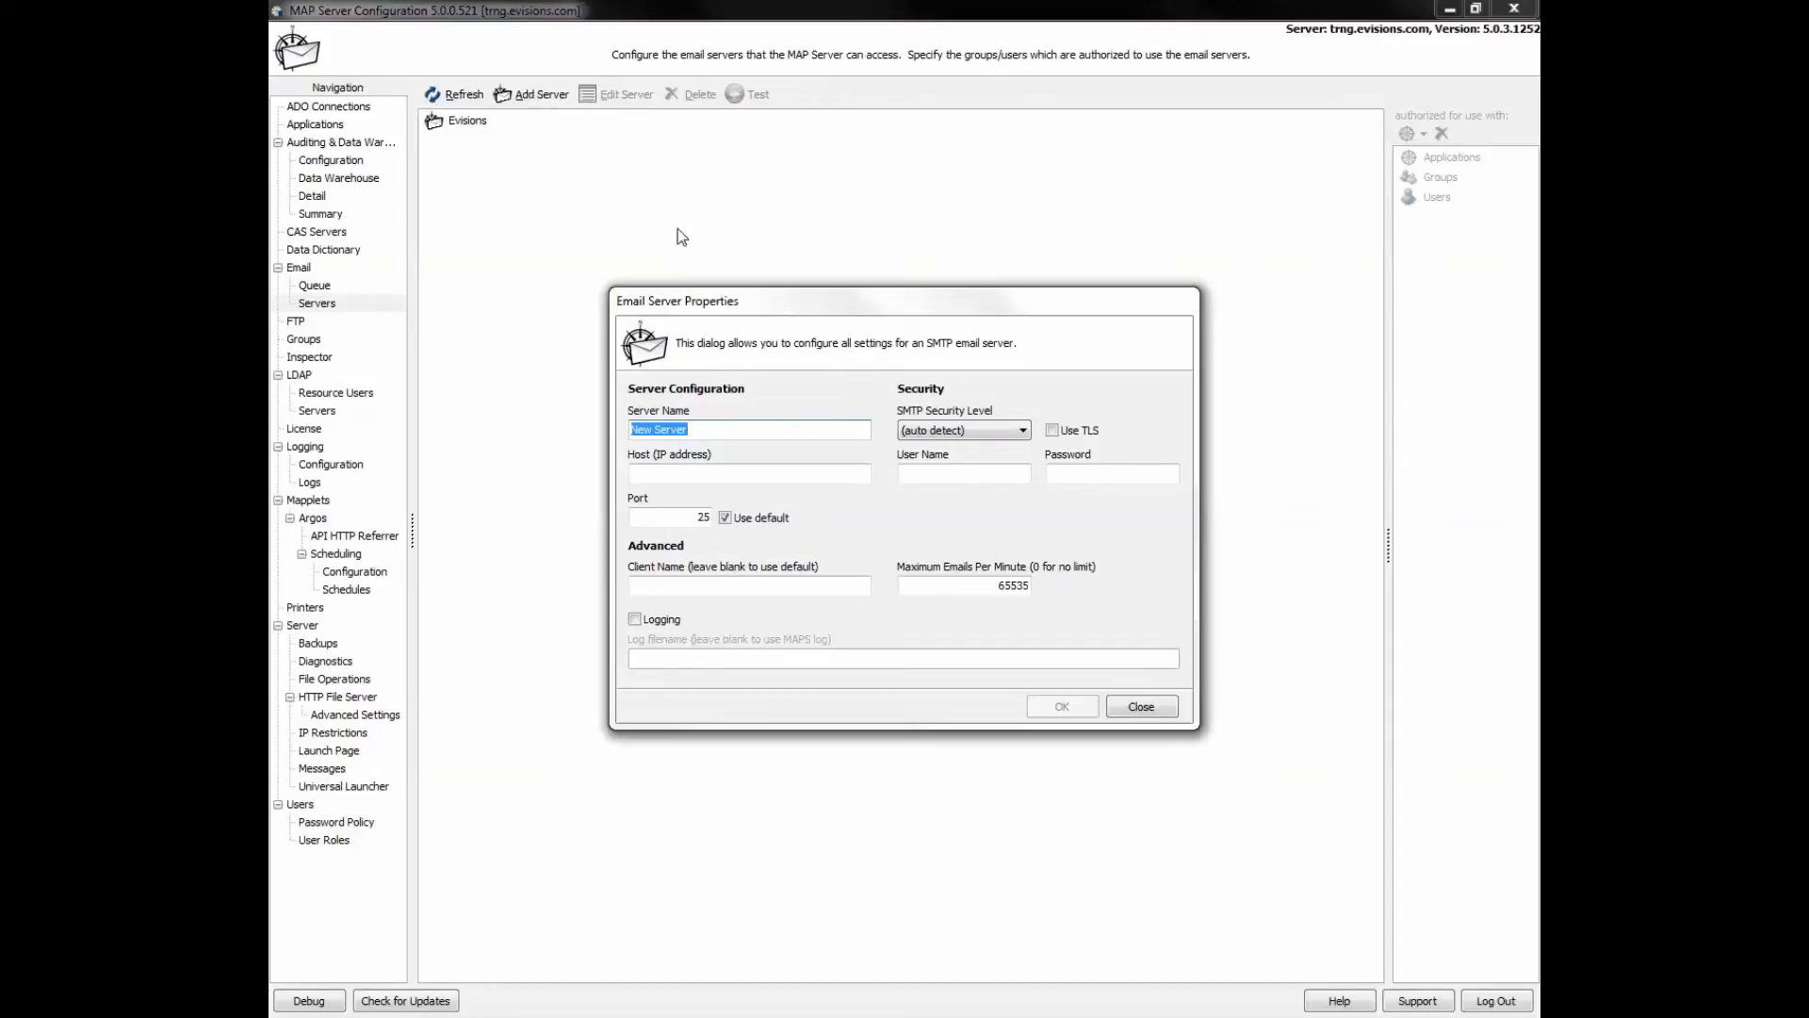
# - Name the SMTP server 'Training Test Email', host 10.10.10.1, auto-detect security, and enter login credentials
pyautogui.press('BackSpace')
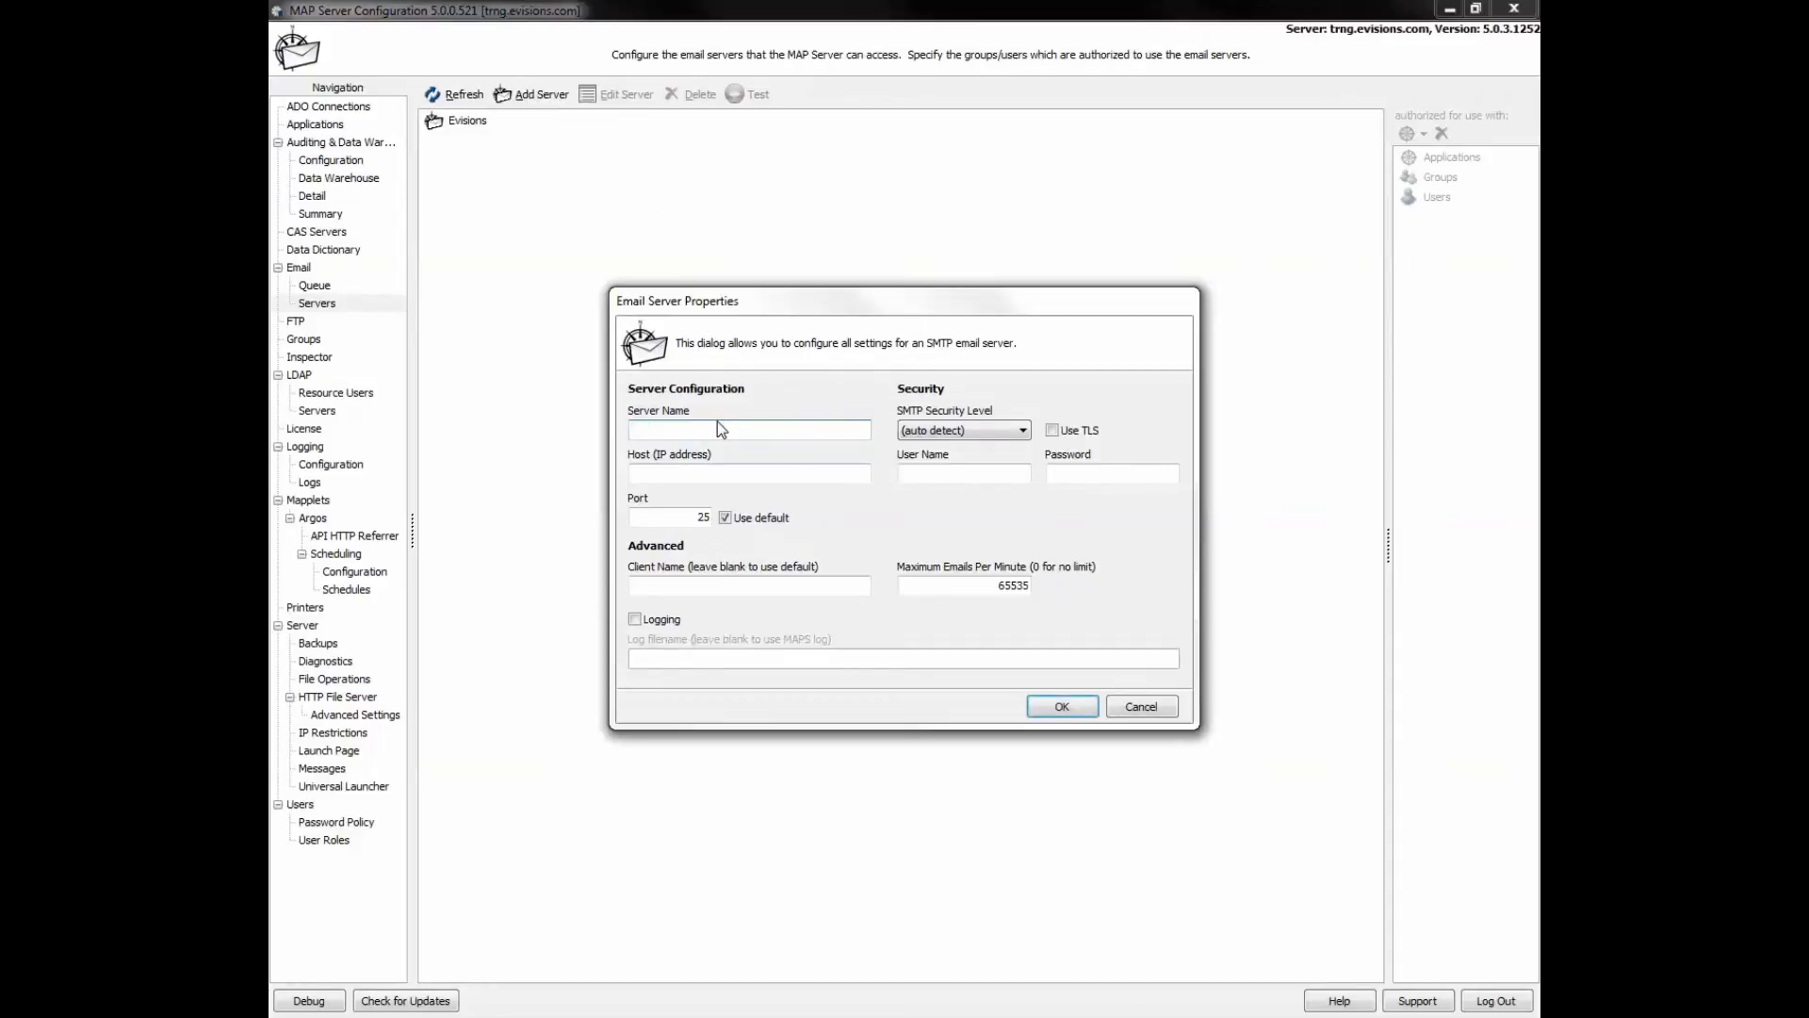
pyautogui.write('Training Test Email')
pyautogui.click(846, 475)
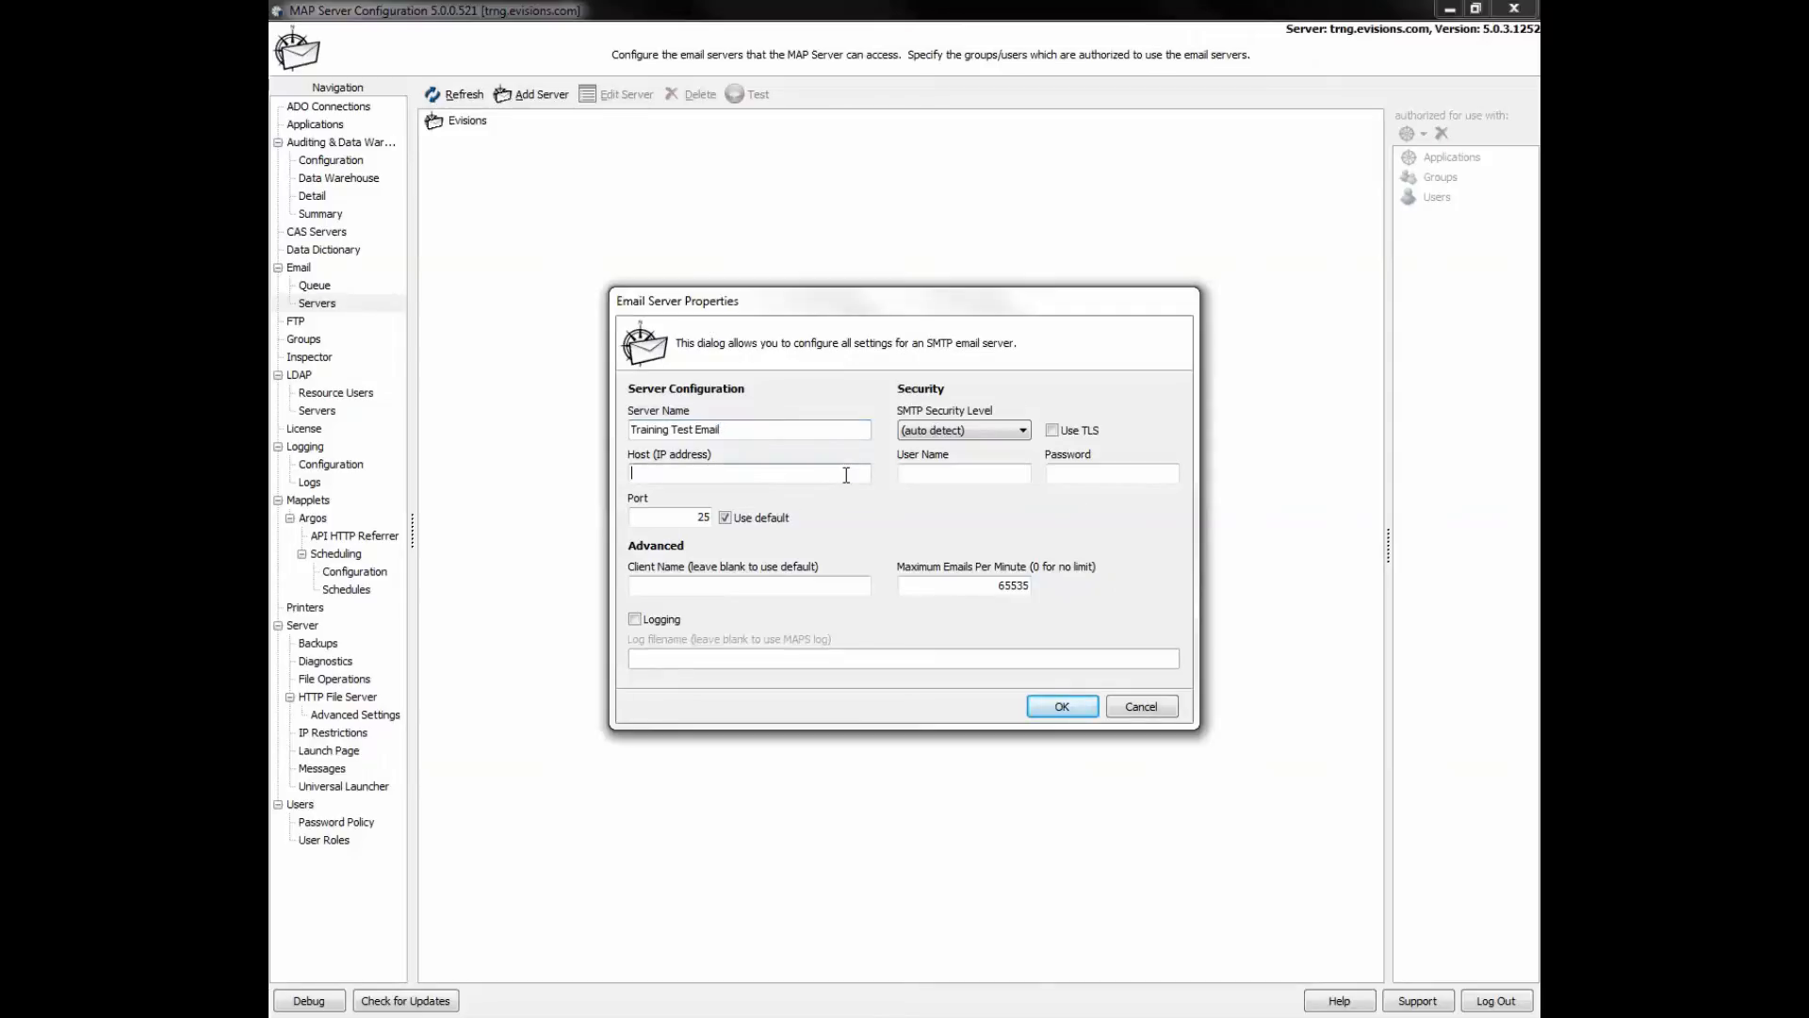
pyautogui.write('10.10.10.')
pyautogui.click(1025, 431)
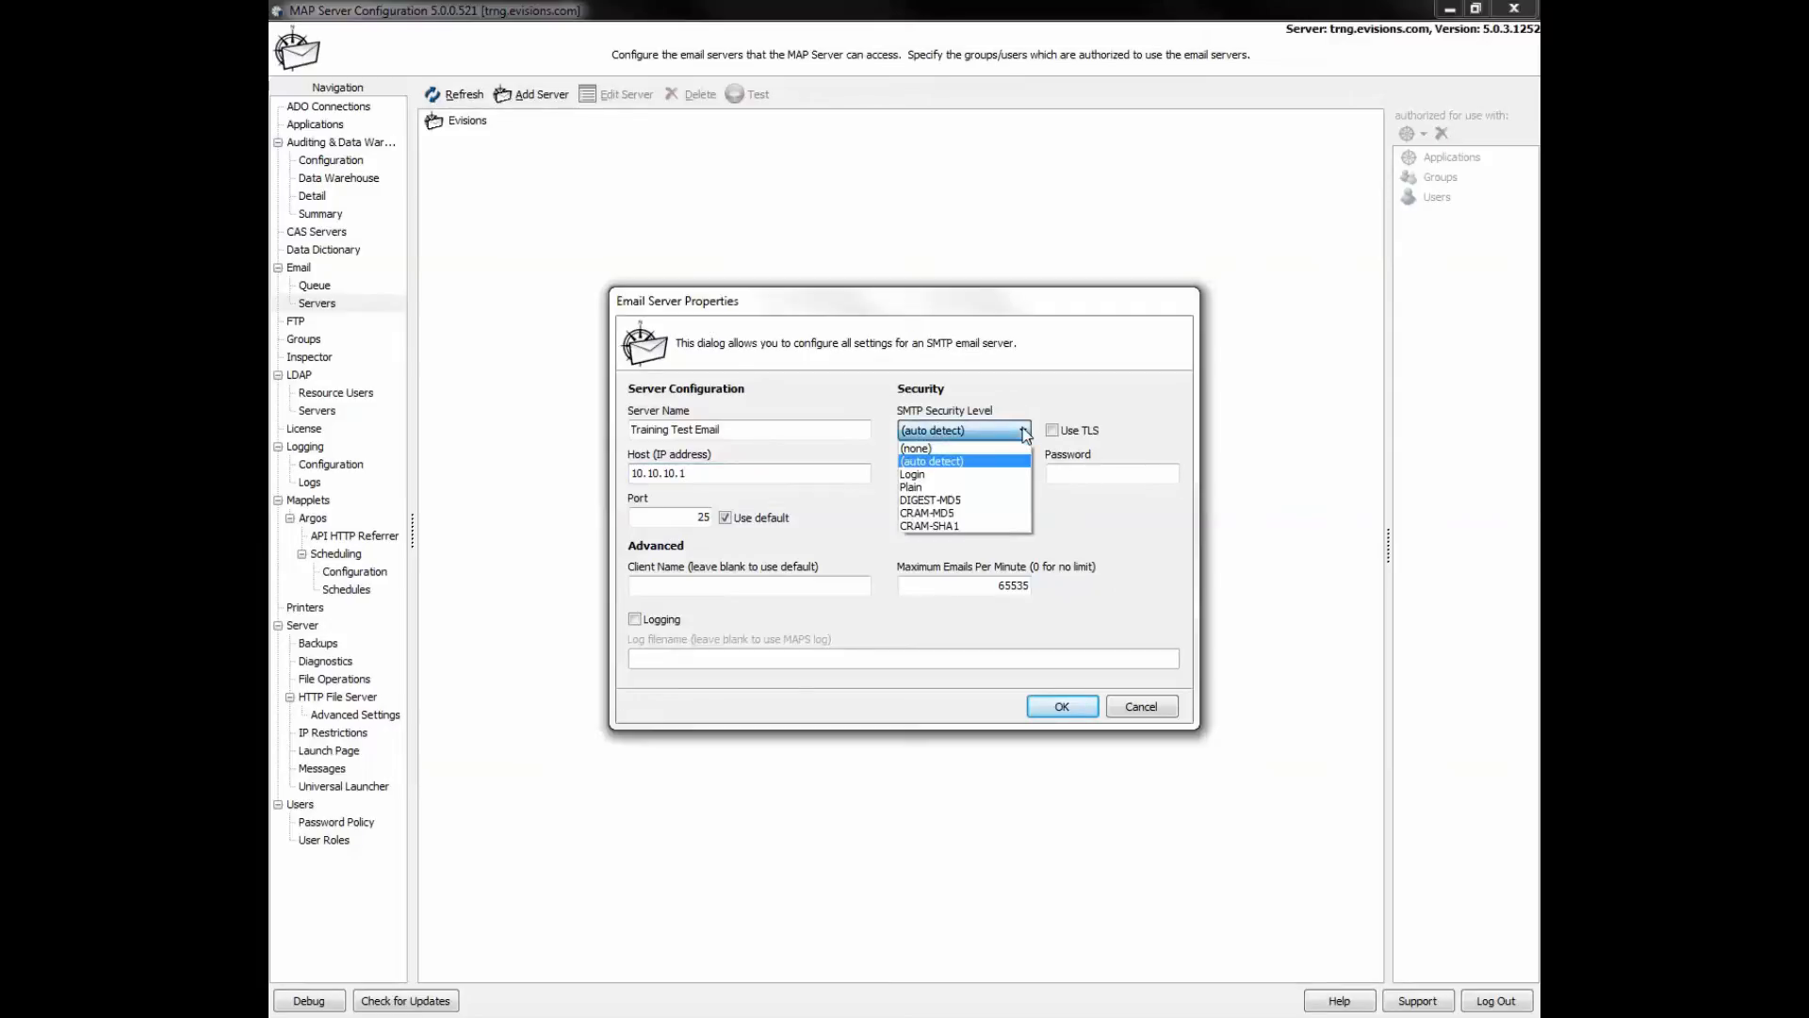
pyautogui.click(1025, 432)
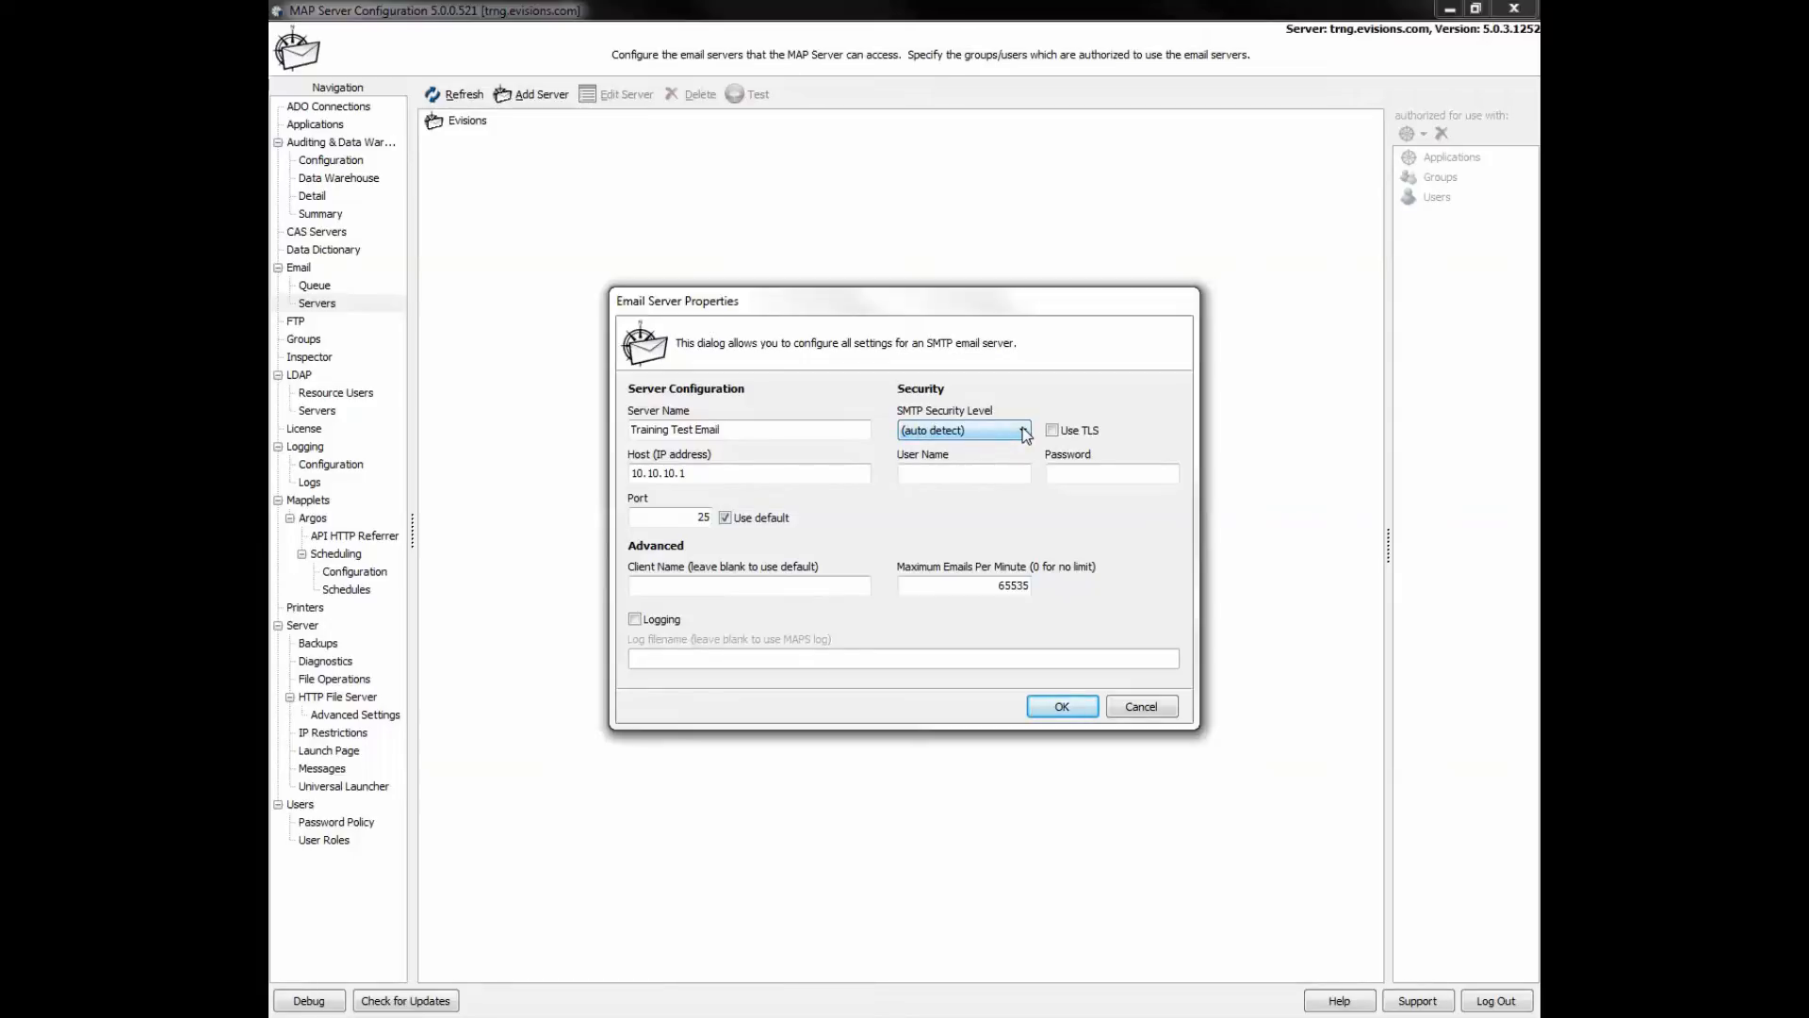
pyautogui.click(928, 478)
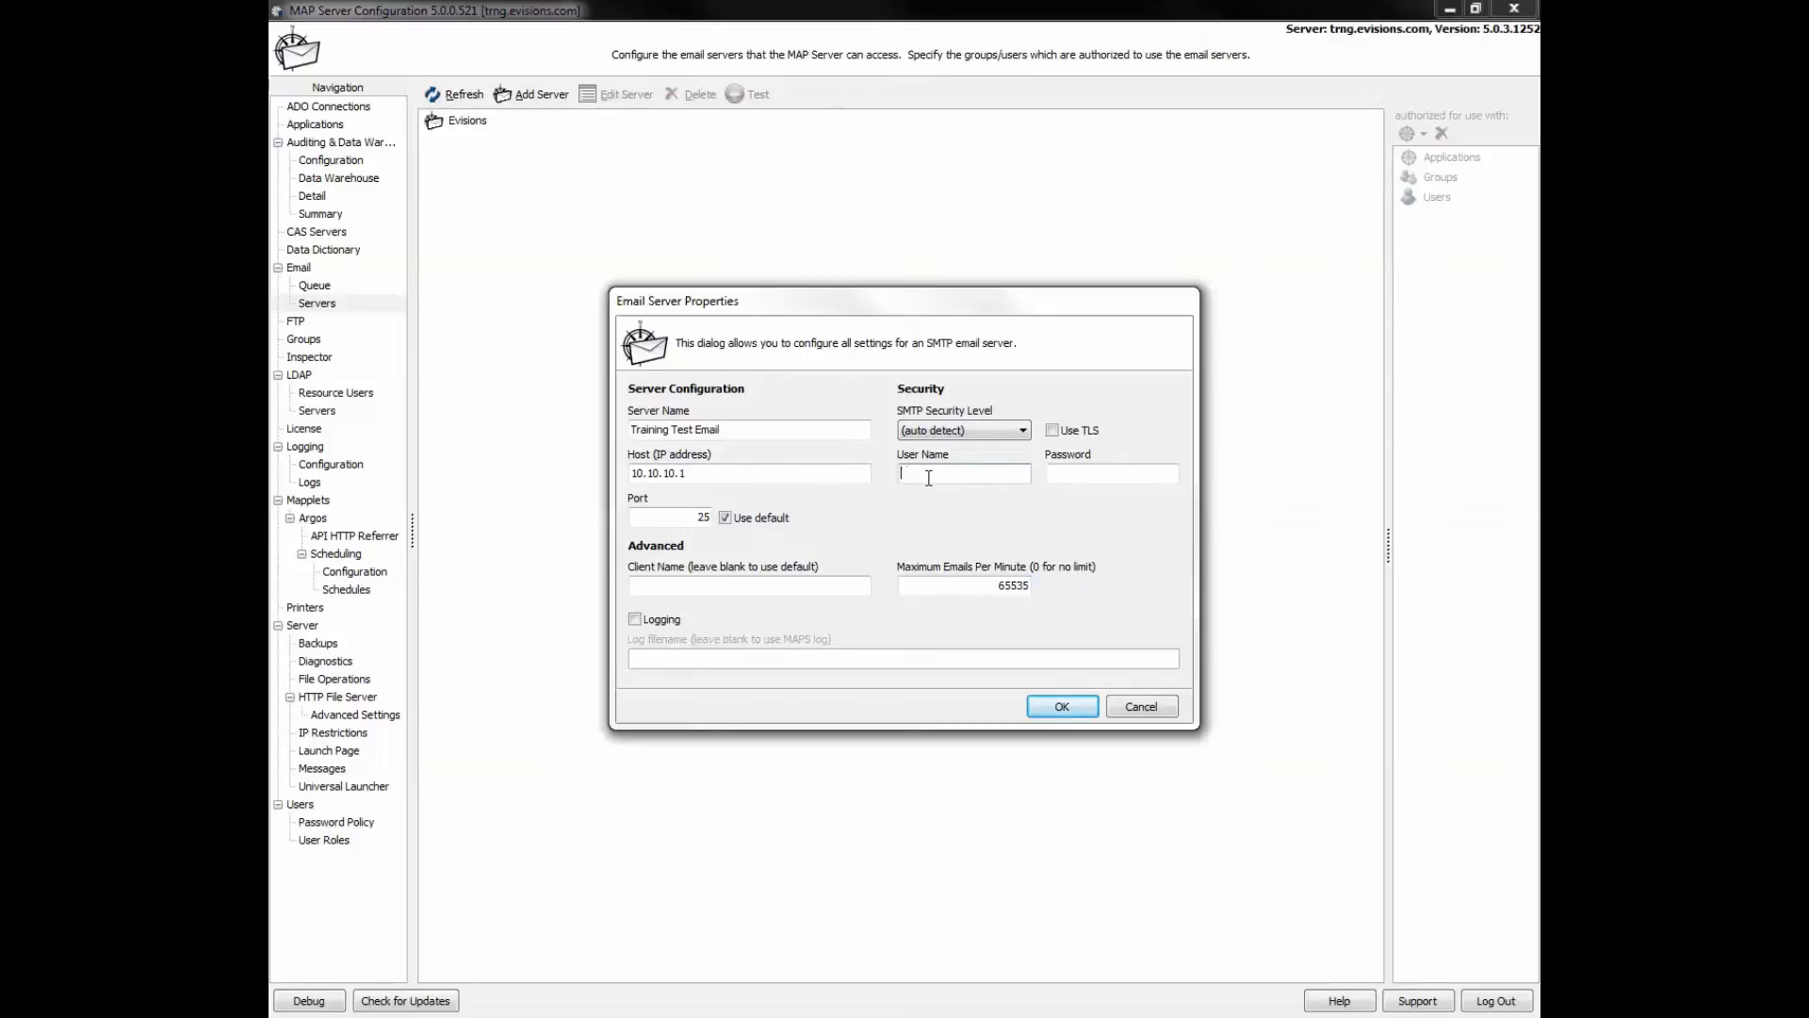
pyautogui.write('admin')
pyautogui.click(1074, 474)
pyautogui.write('pass')
pyautogui.click(697, 516)
# - Save Training Test Email and authorize the Argos application to use it
pyautogui.click(1055, 709)
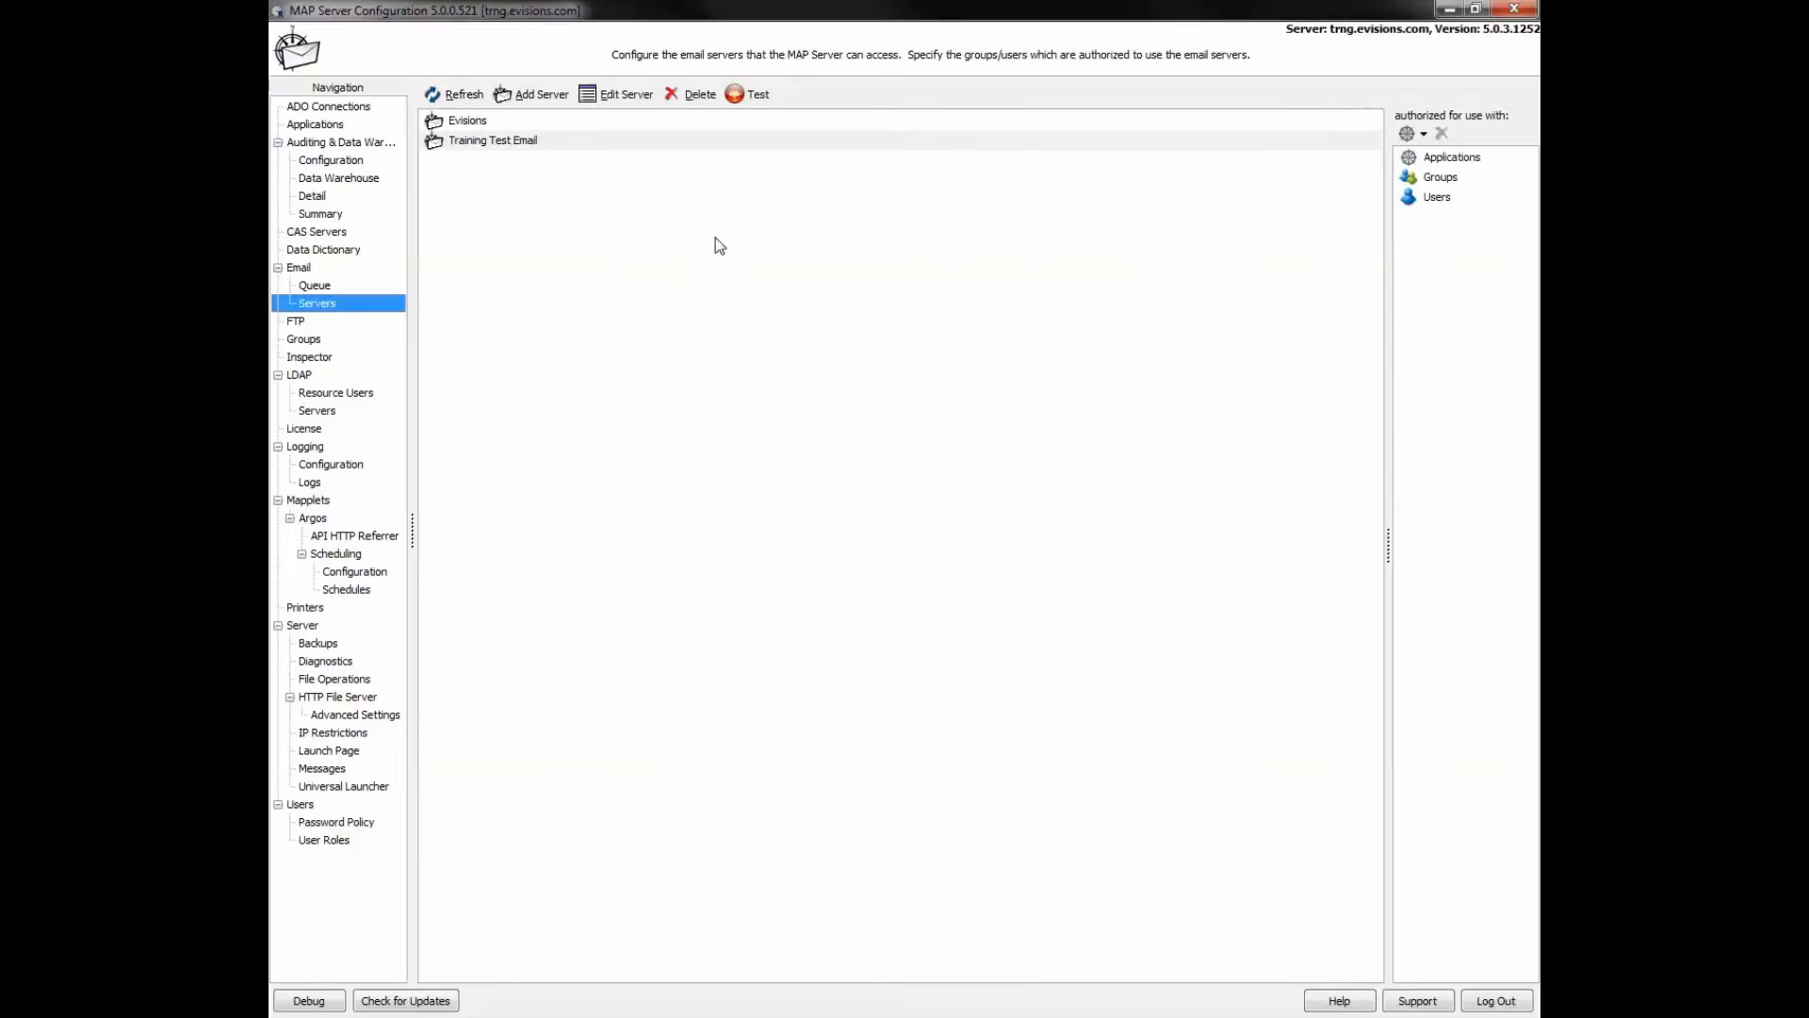
pyautogui.click(698, 142)
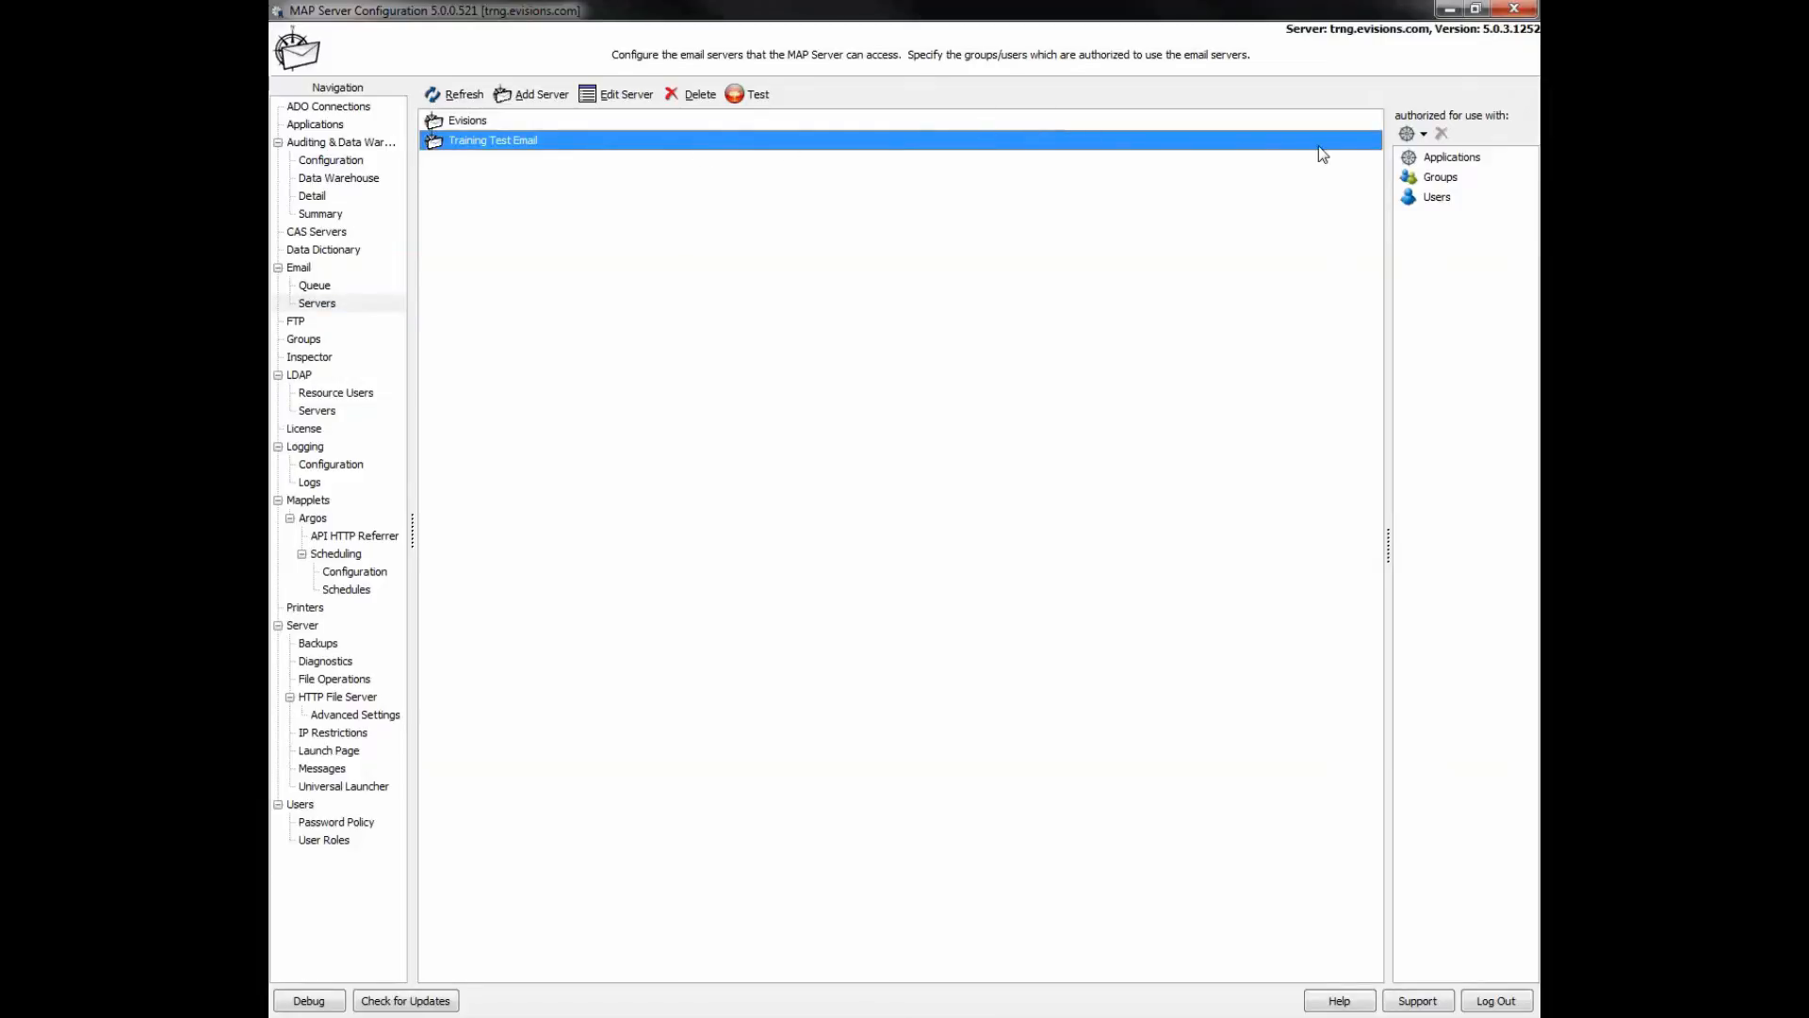
pyautogui.rightClick(1473, 245)
pyautogui.click(1466, 250)
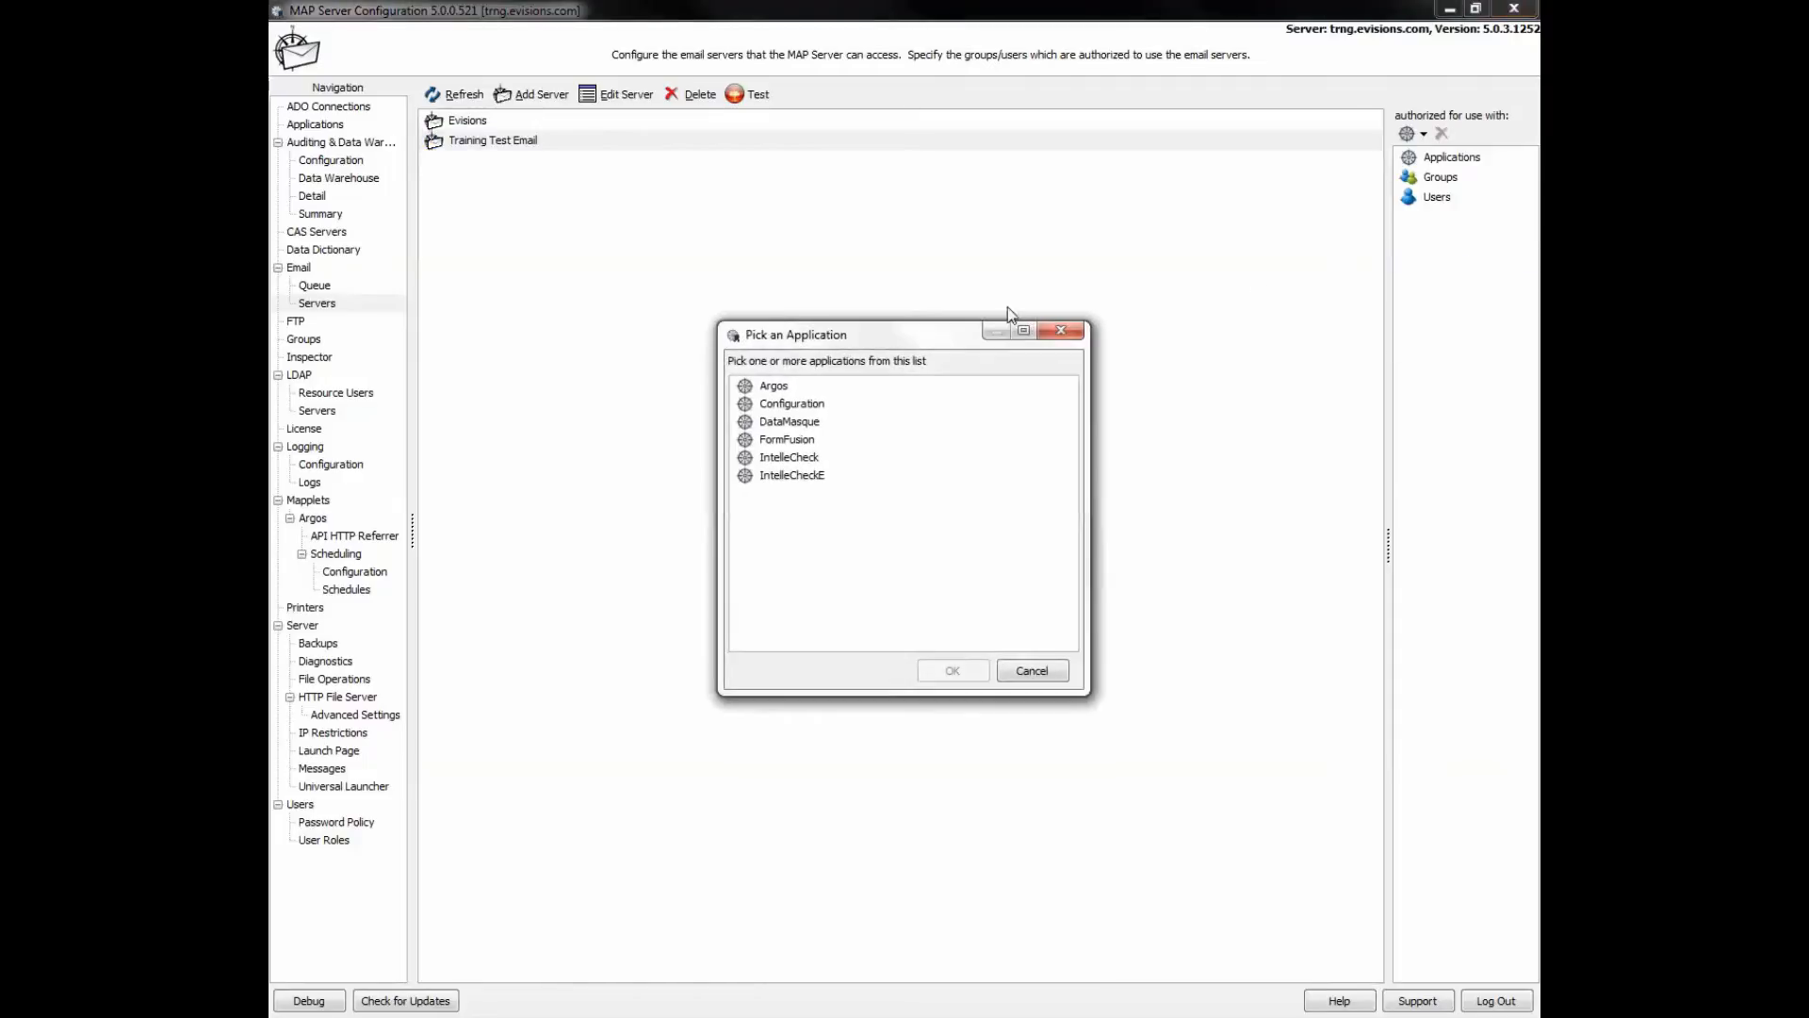
pyautogui.click(759, 386)
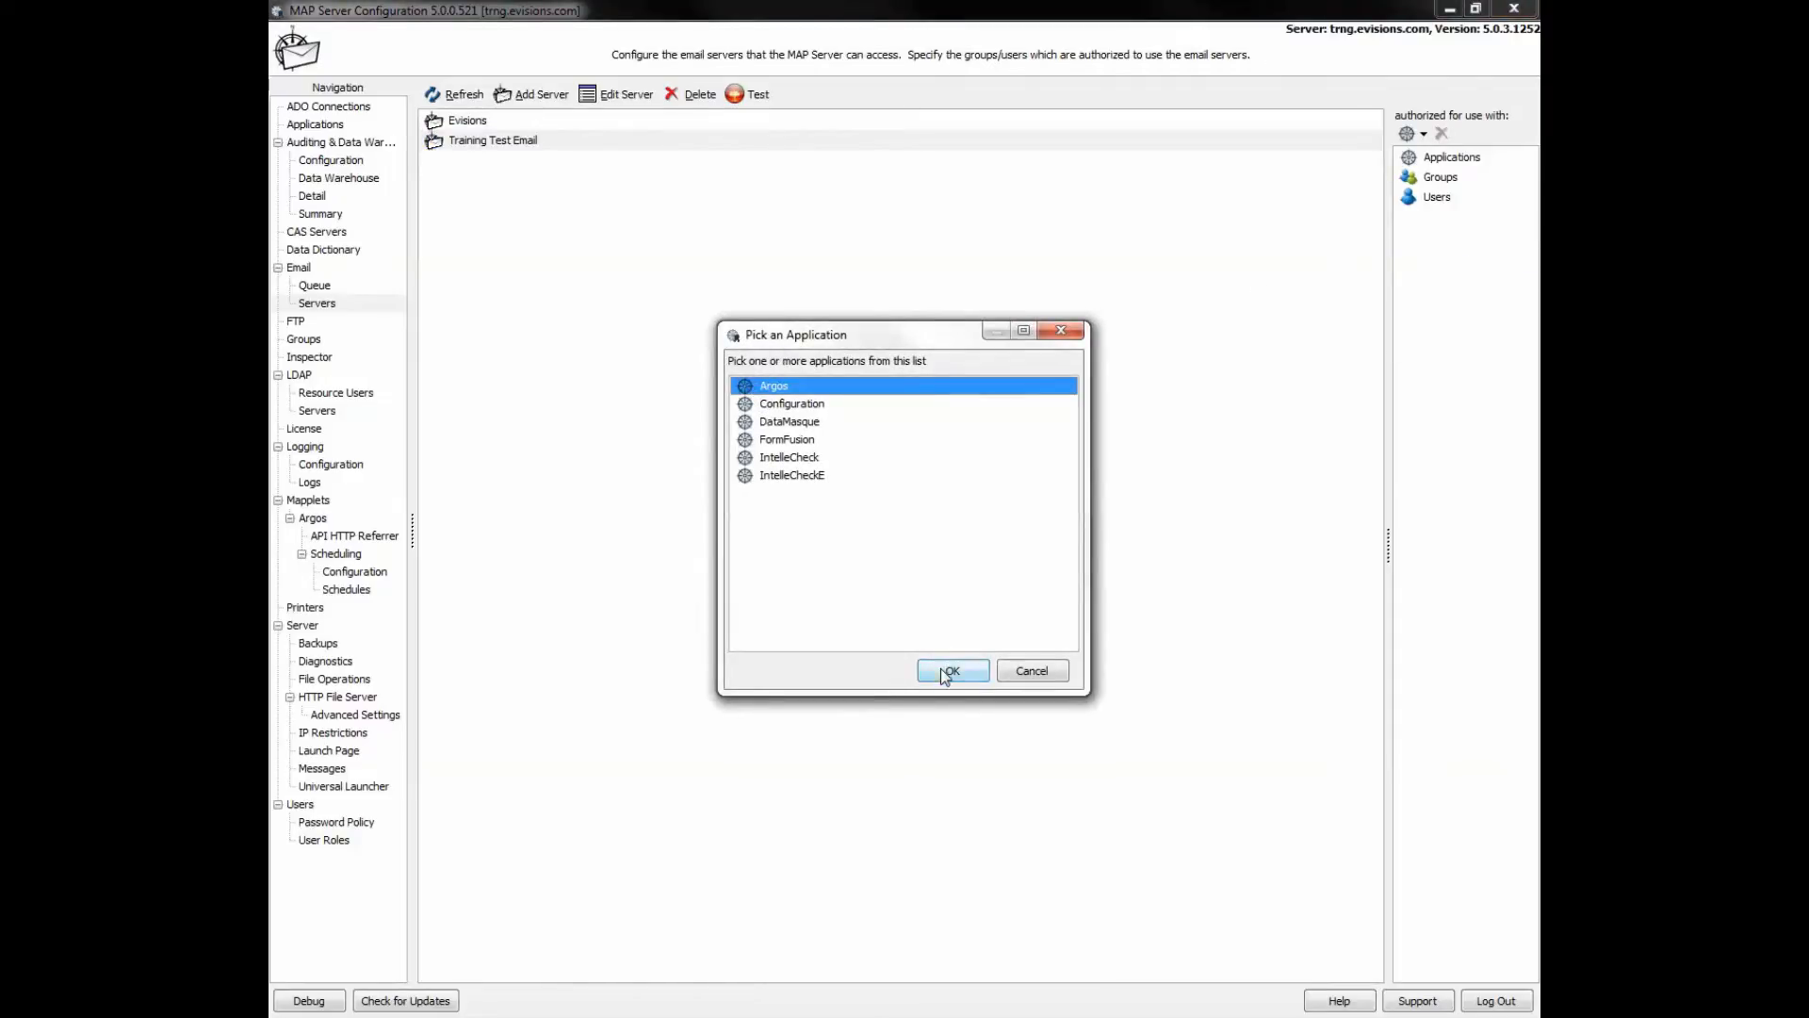
pyautogui.click(943, 672)
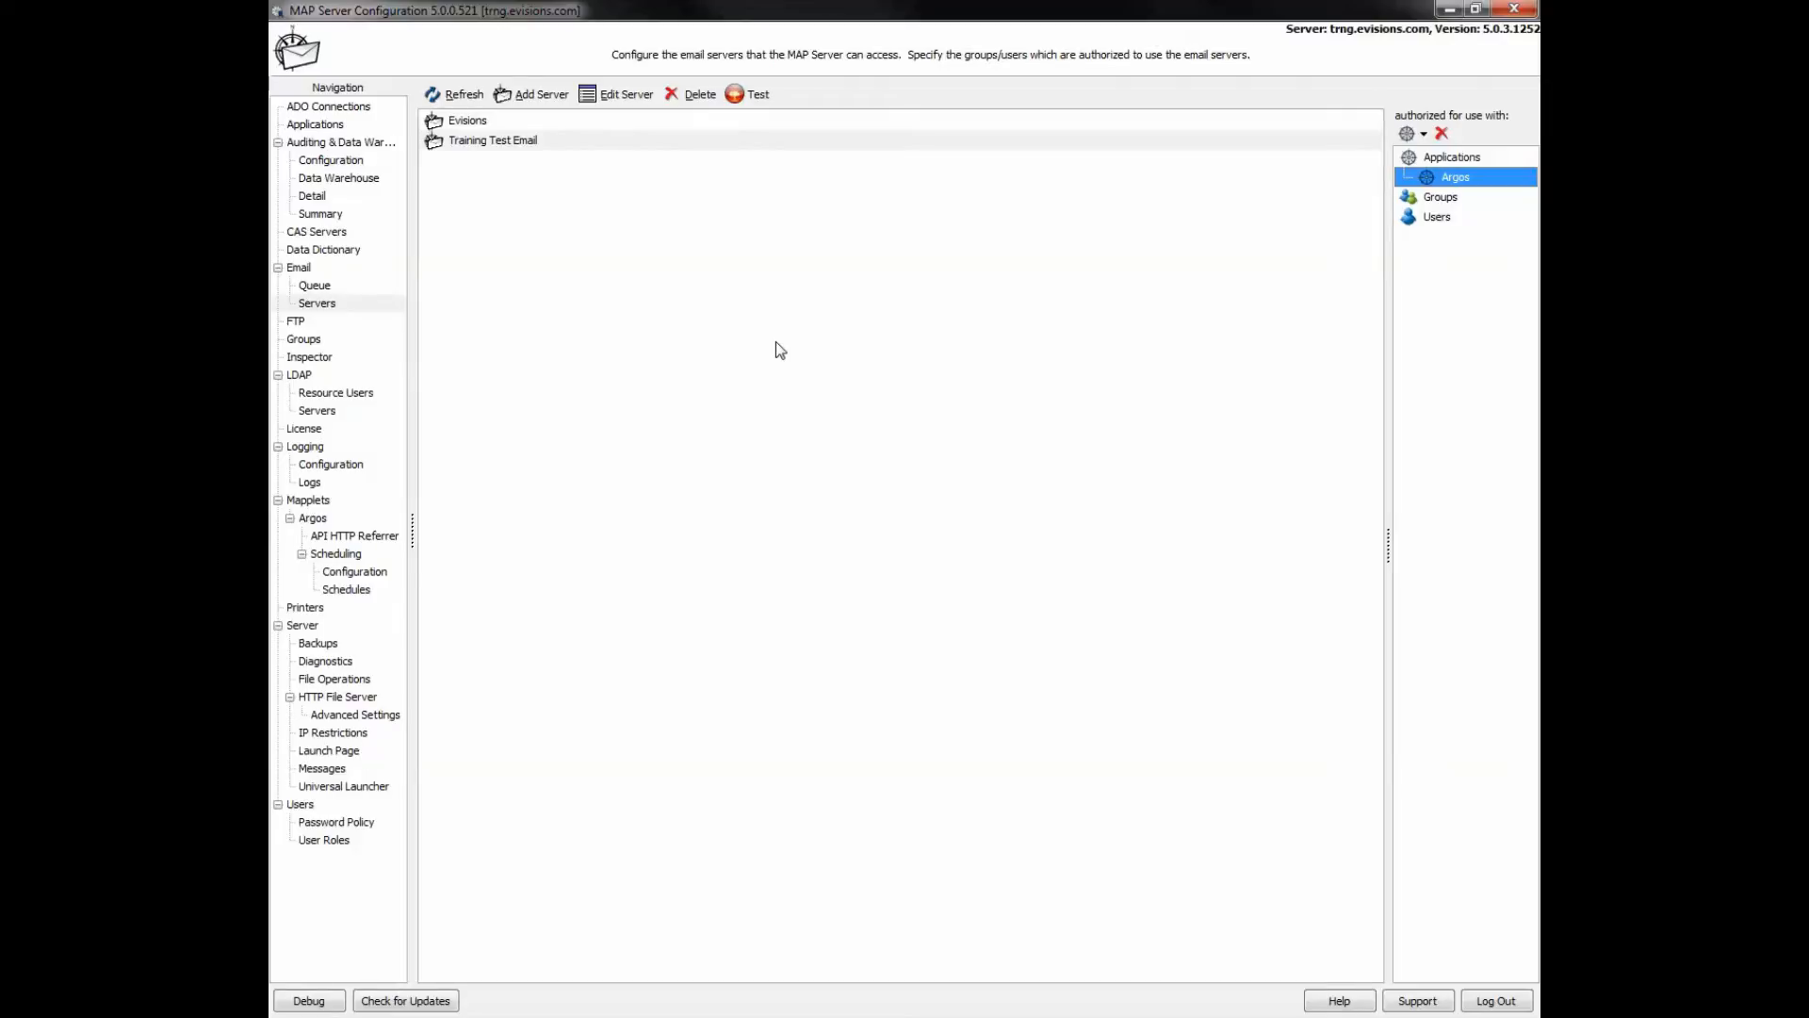
pyautogui.click(755, 97)
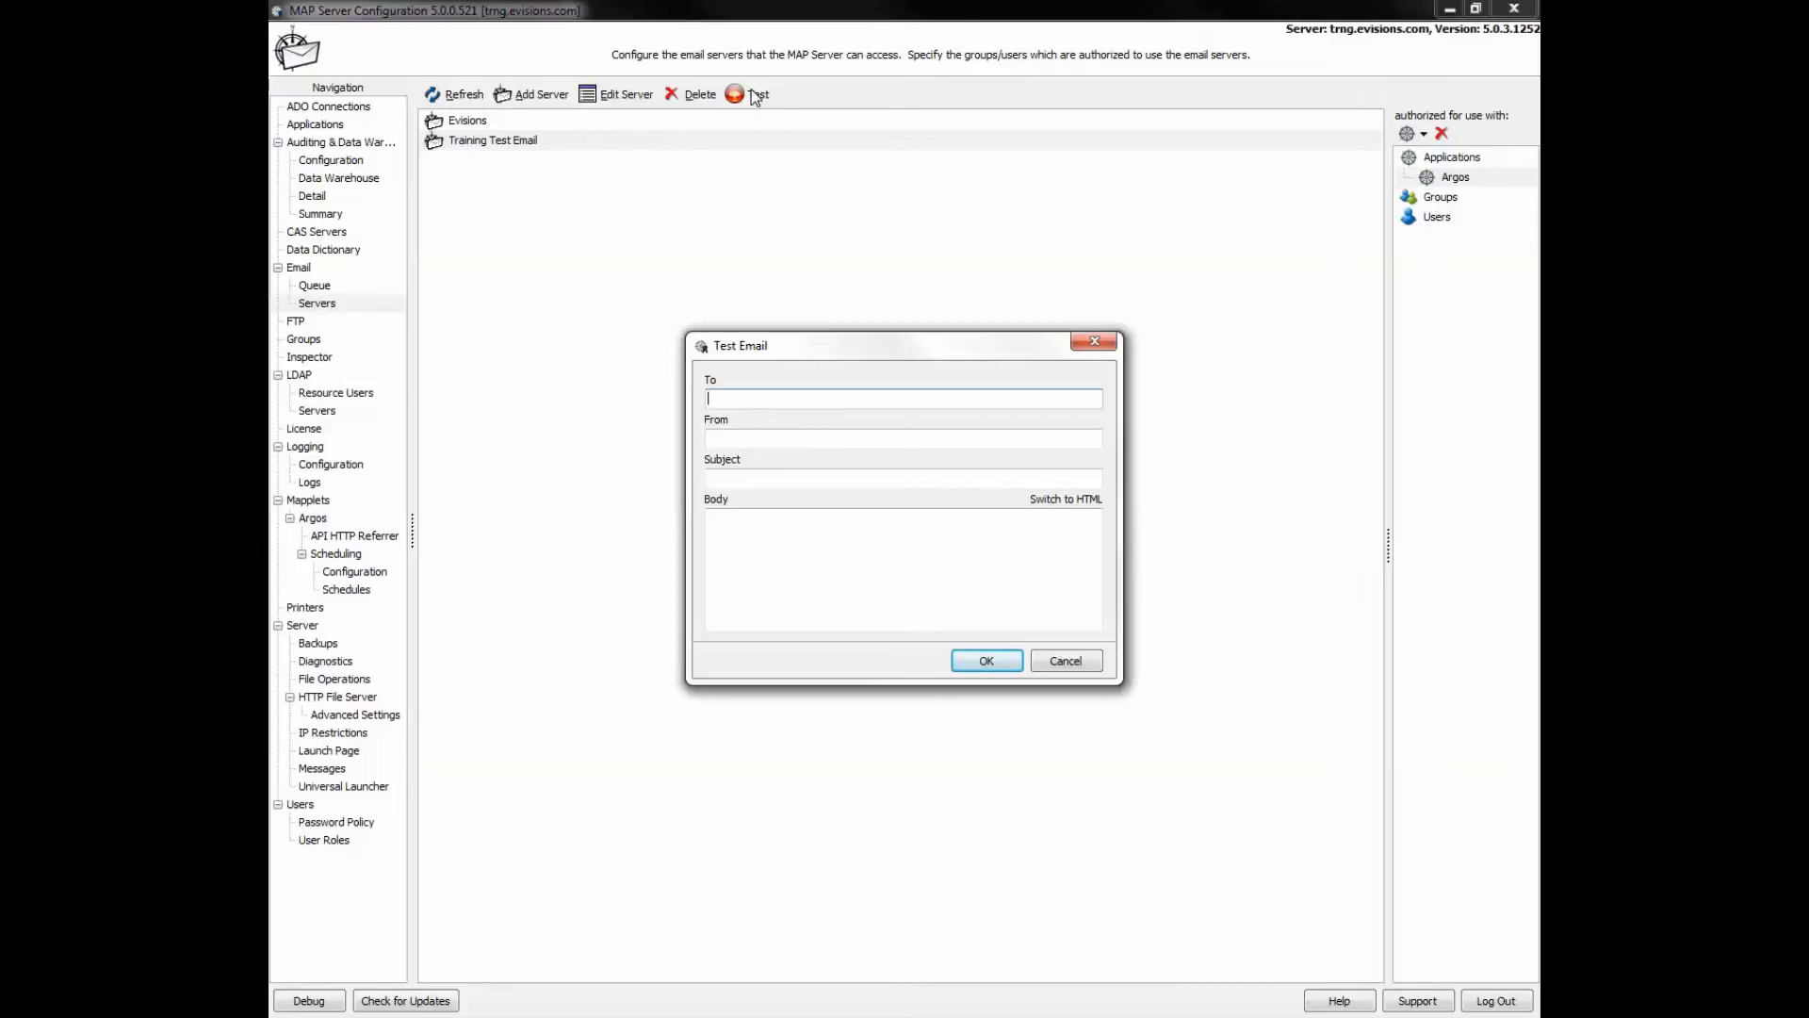
# - Send a test email to the recipient address from 'test', subject 'testing', body 'test'
pyautogui.write('@evisions.com')
pyautogui.click(780, 438)
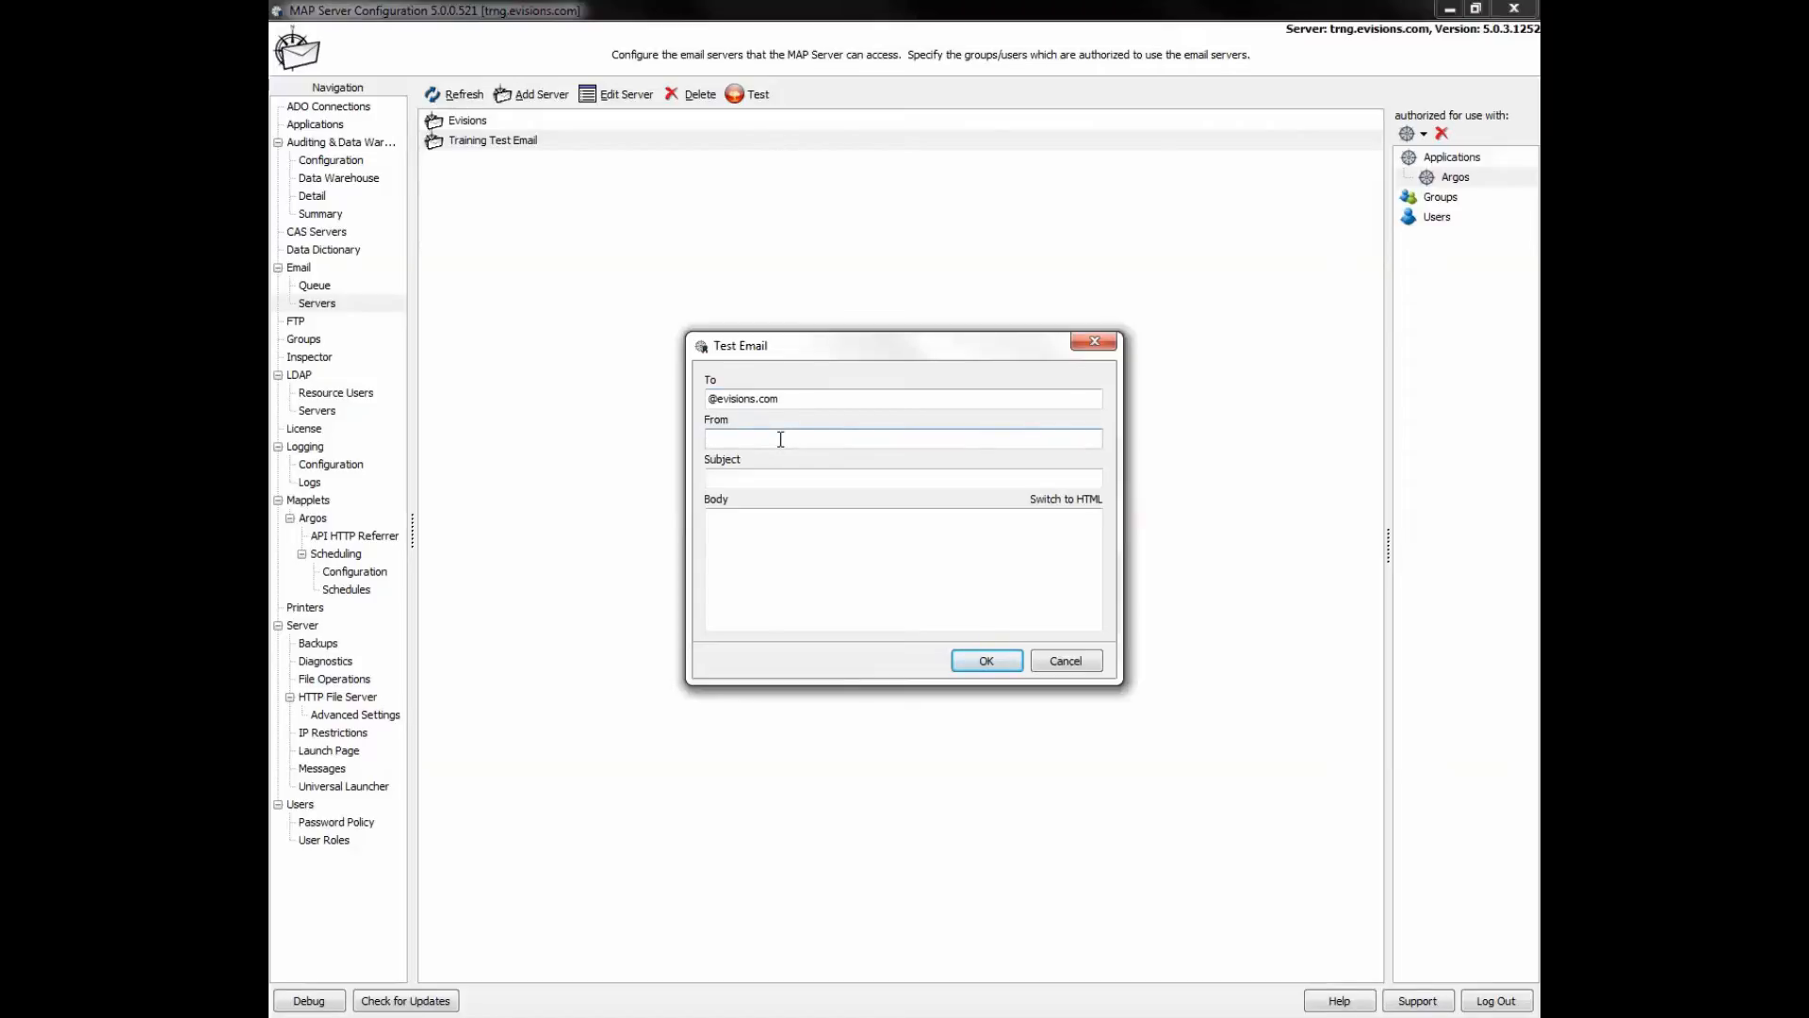
pyautogui.write('test')
pyautogui.click(780, 479)
pyautogui.write('testing')
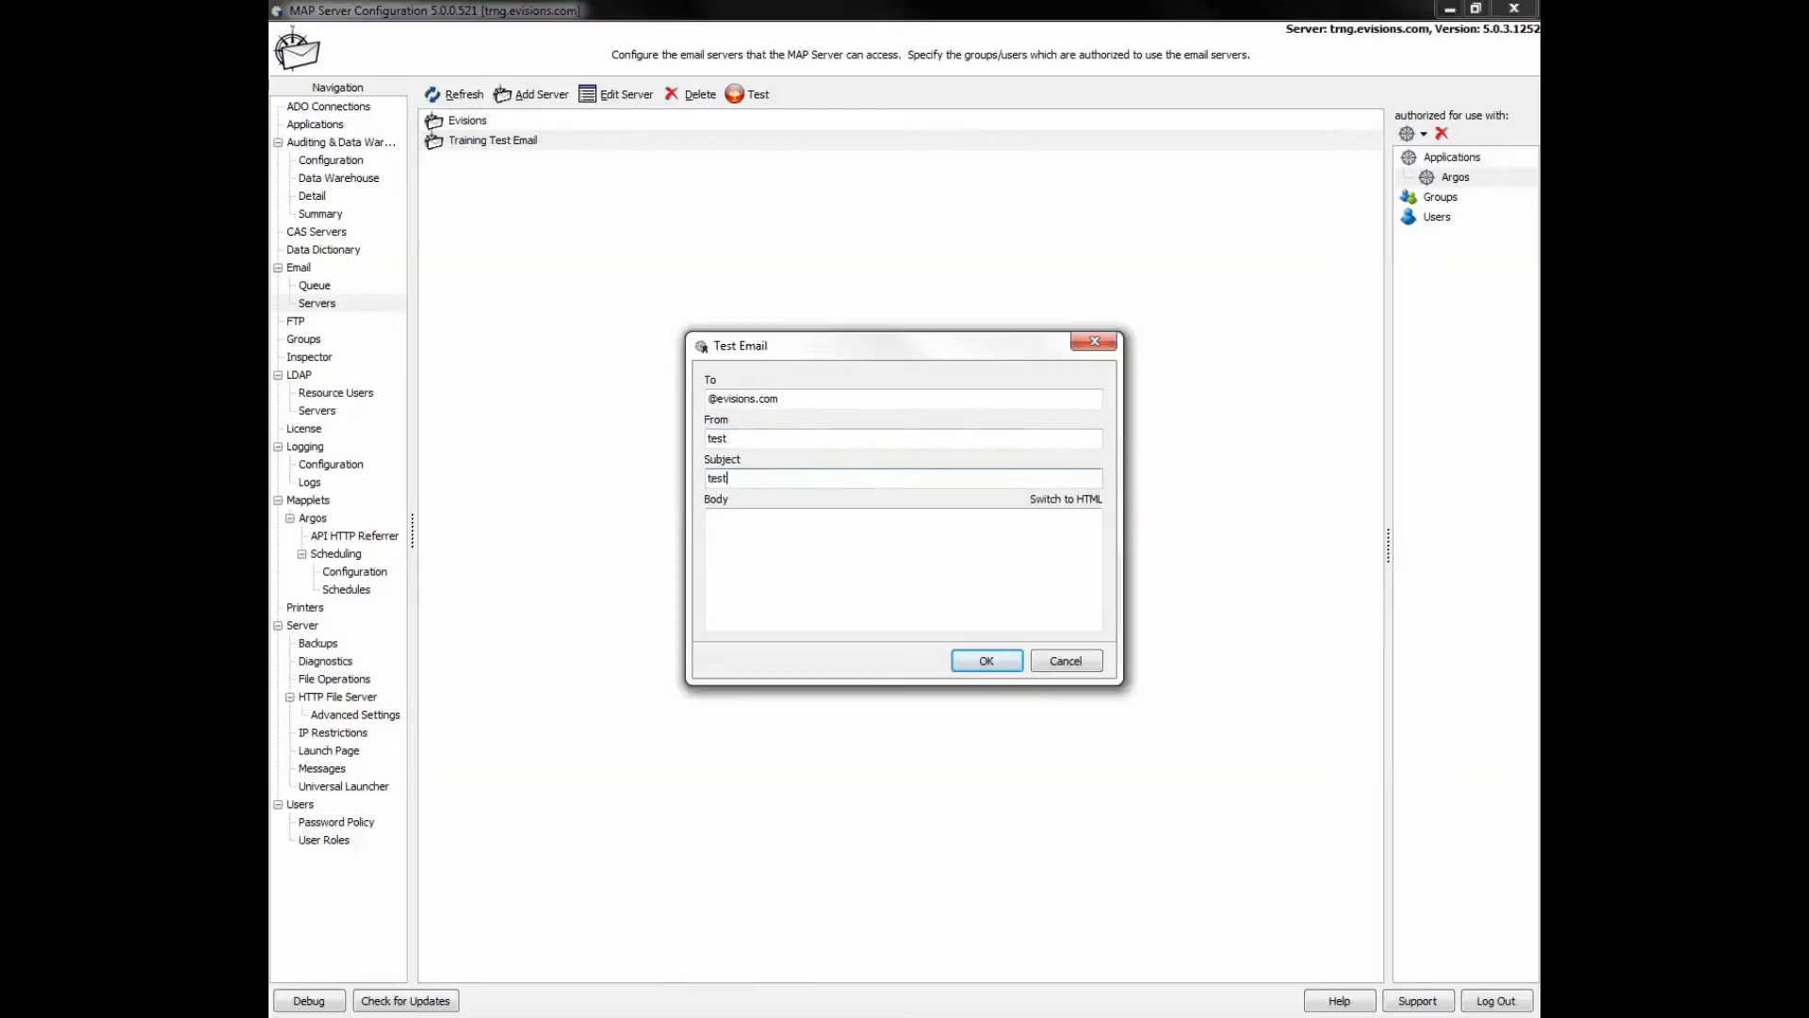
pyautogui.click(784, 516)
pyautogui.write('test')
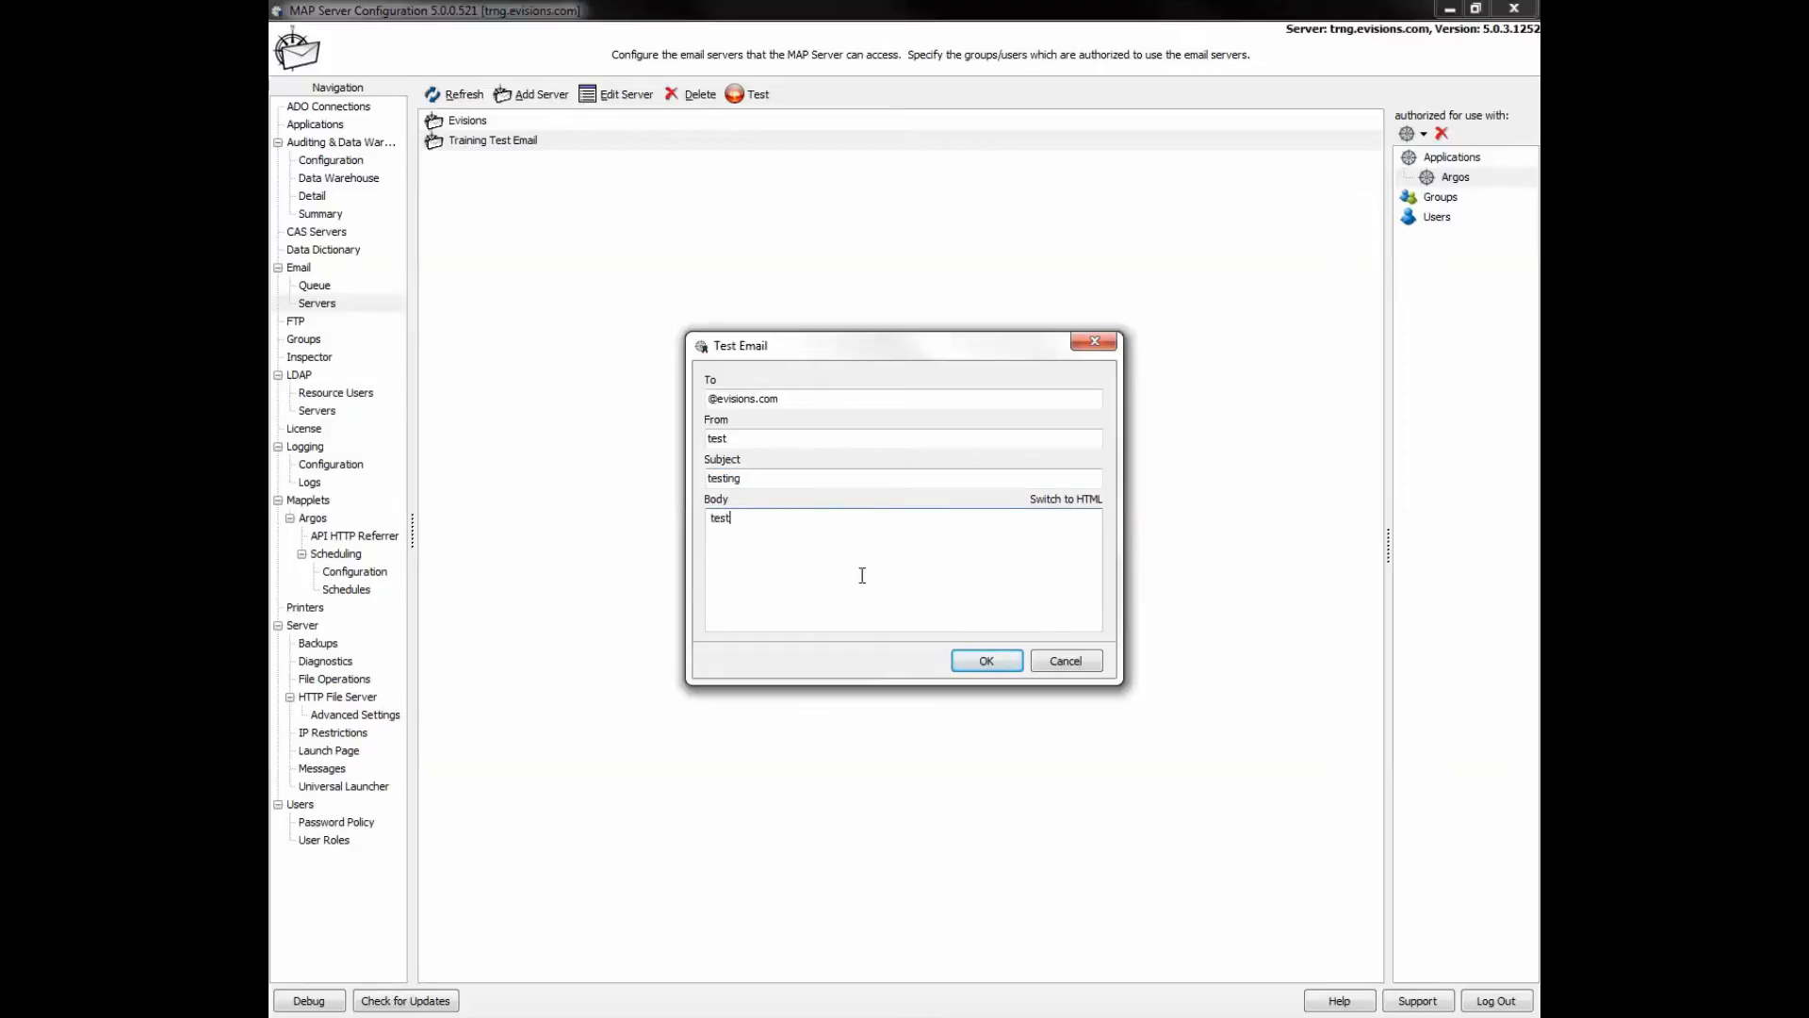
pyautogui.click(986, 661)
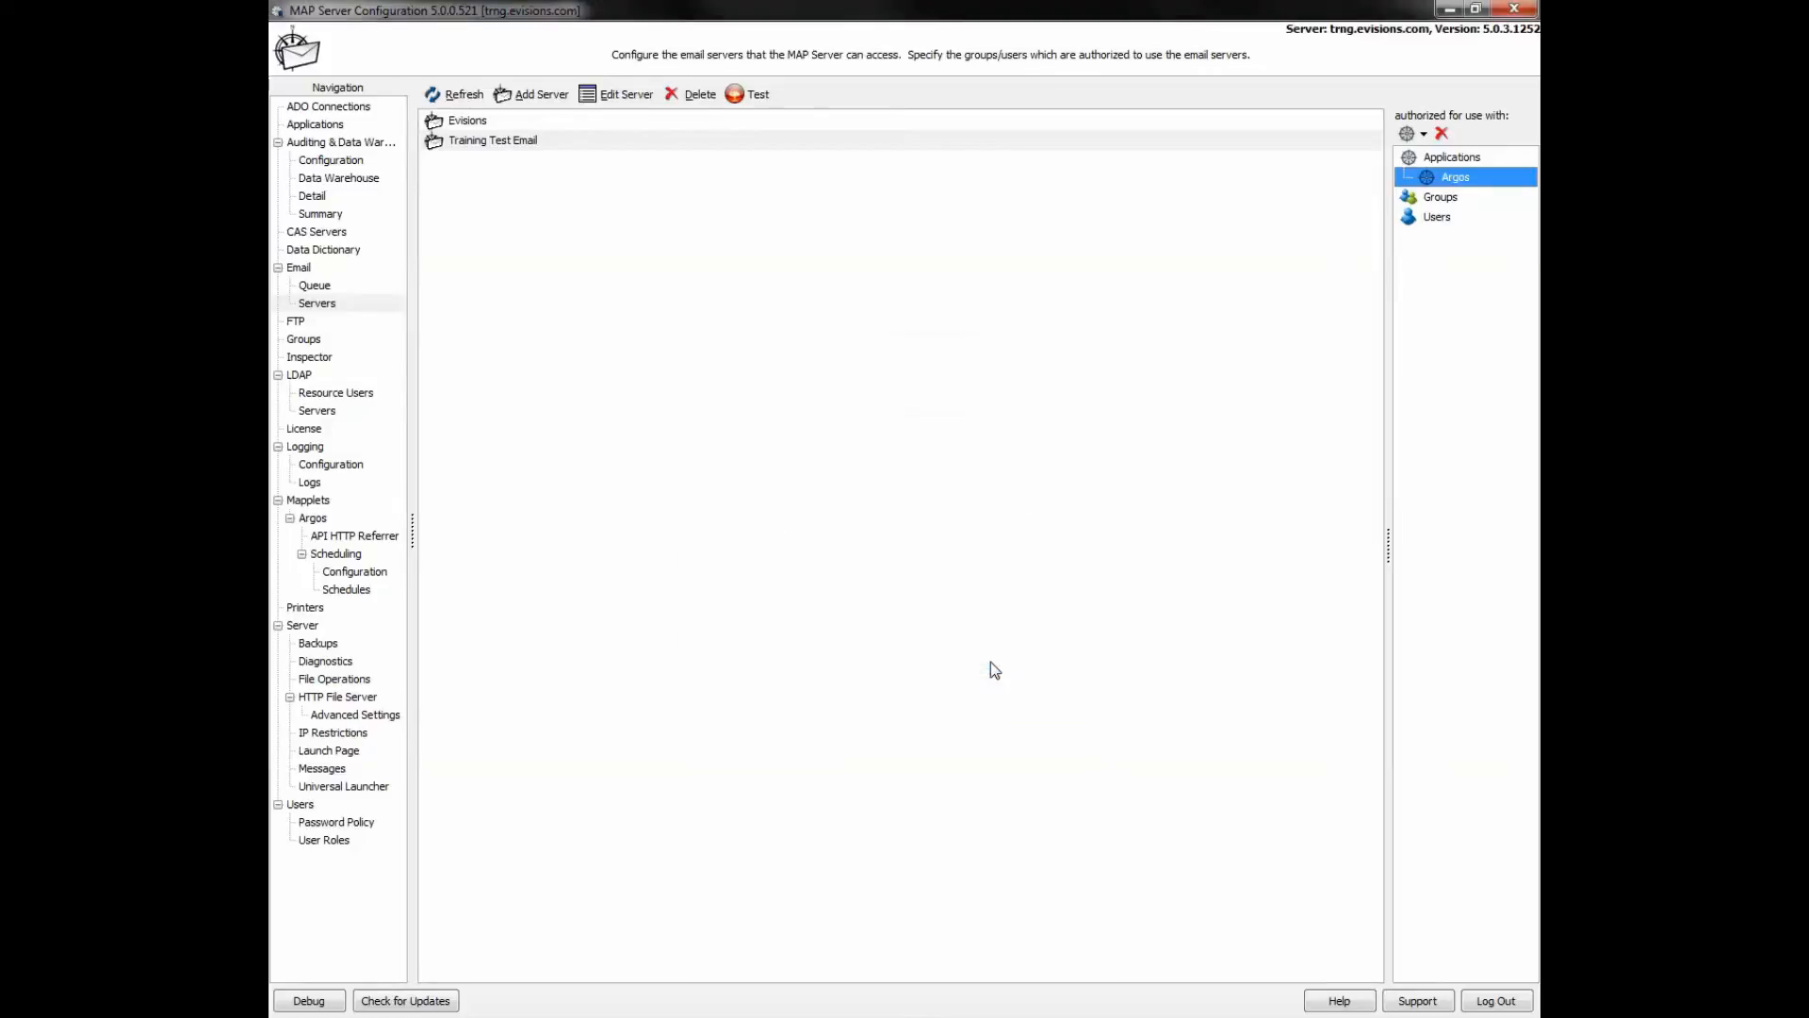
# - Confirm the queued test email shows no error, then open the Server settings page
pyautogui.click(337, 284)
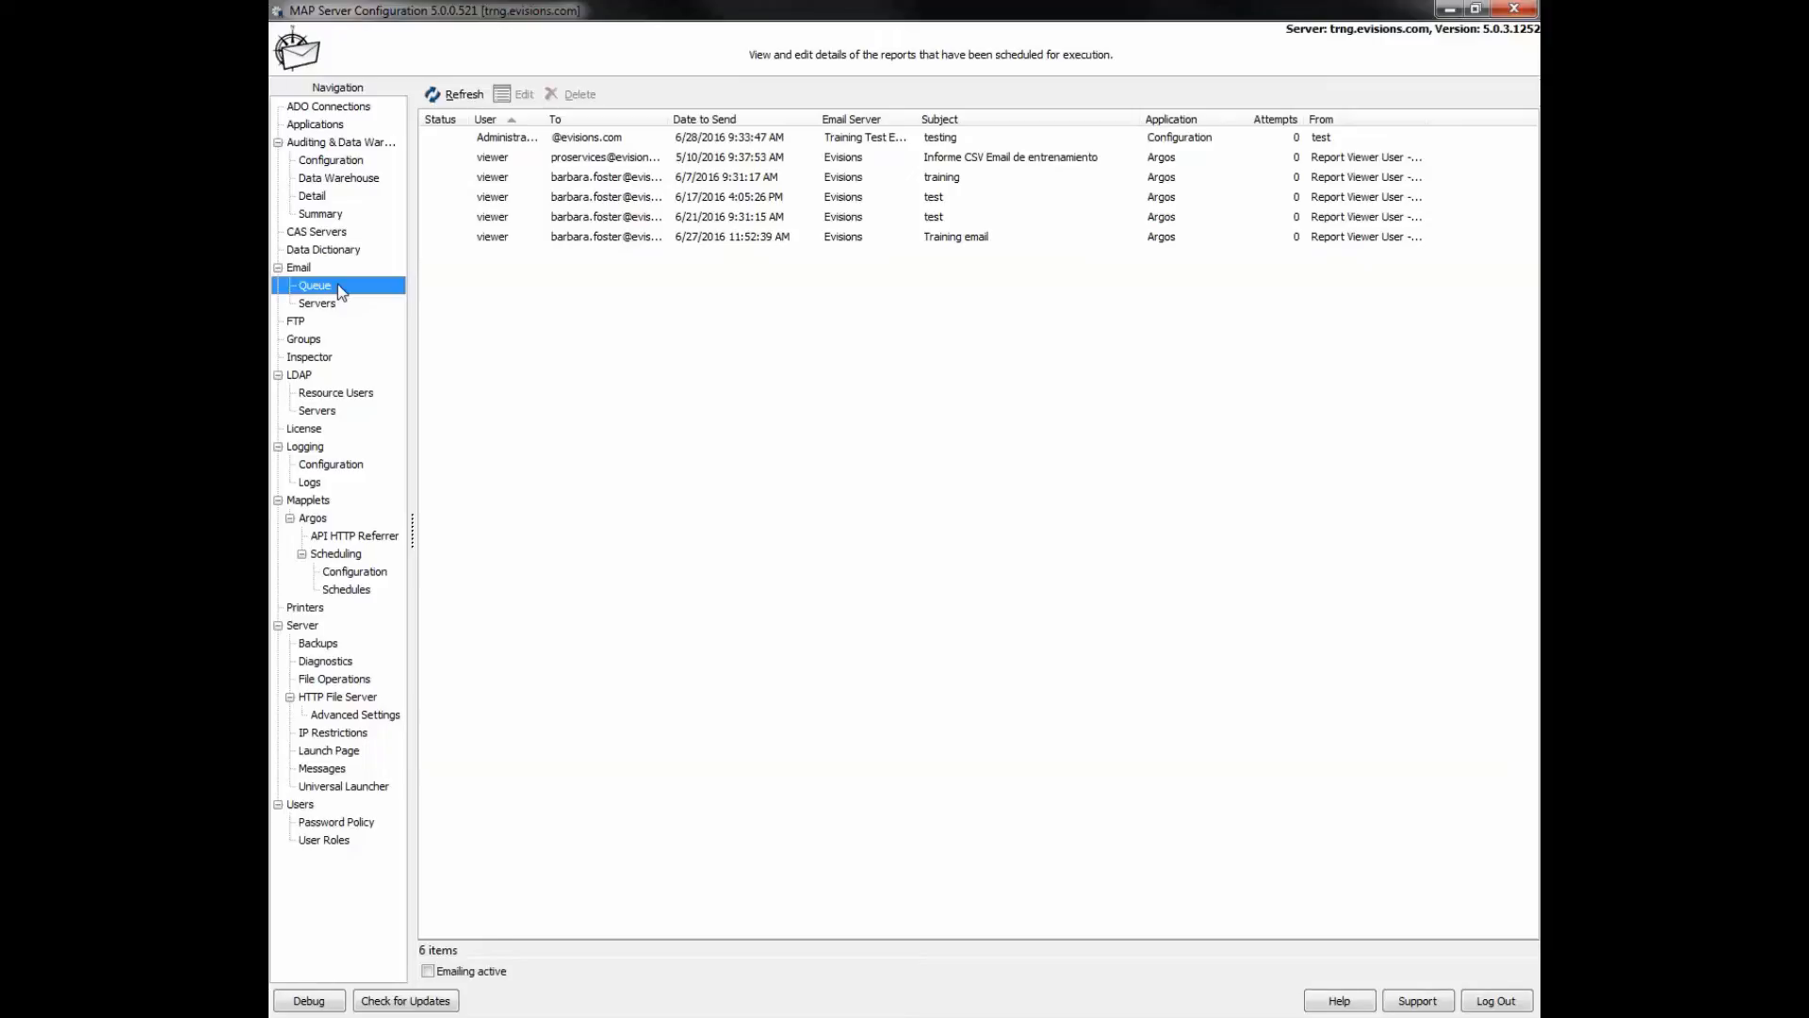
pyautogui.click(583, 139)
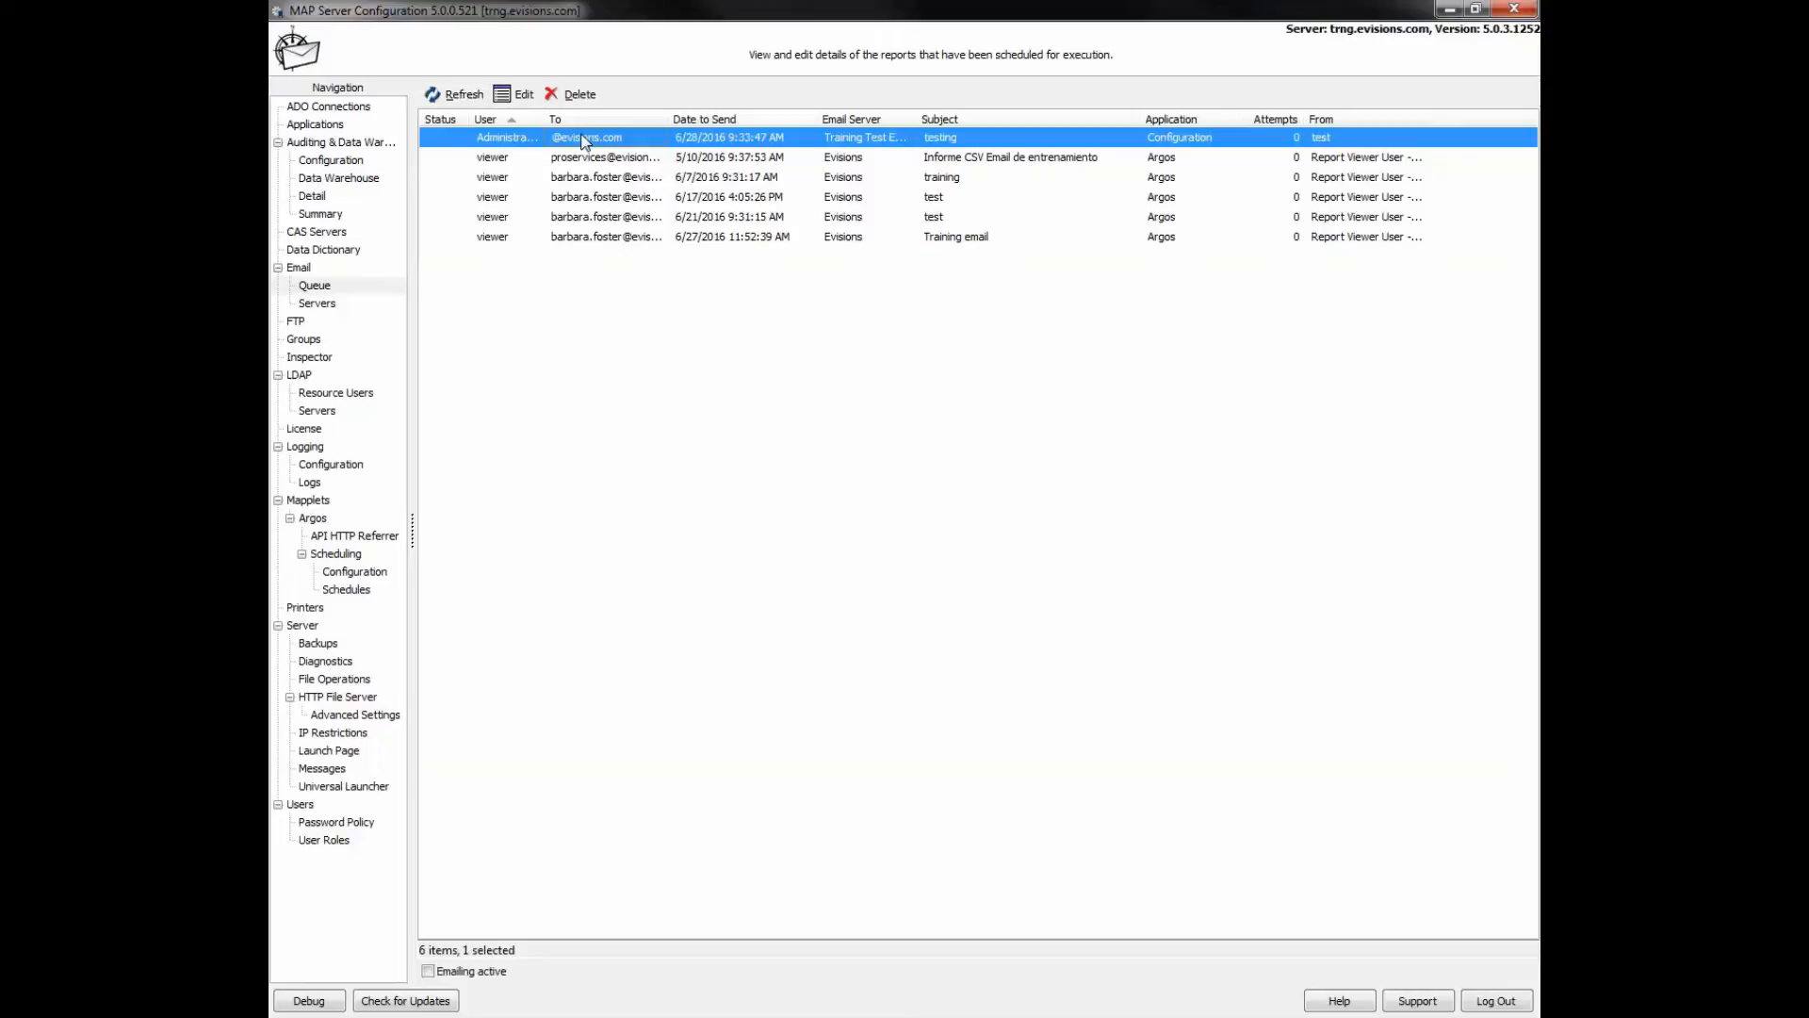
pyautogui.doubleClick(584, 141)
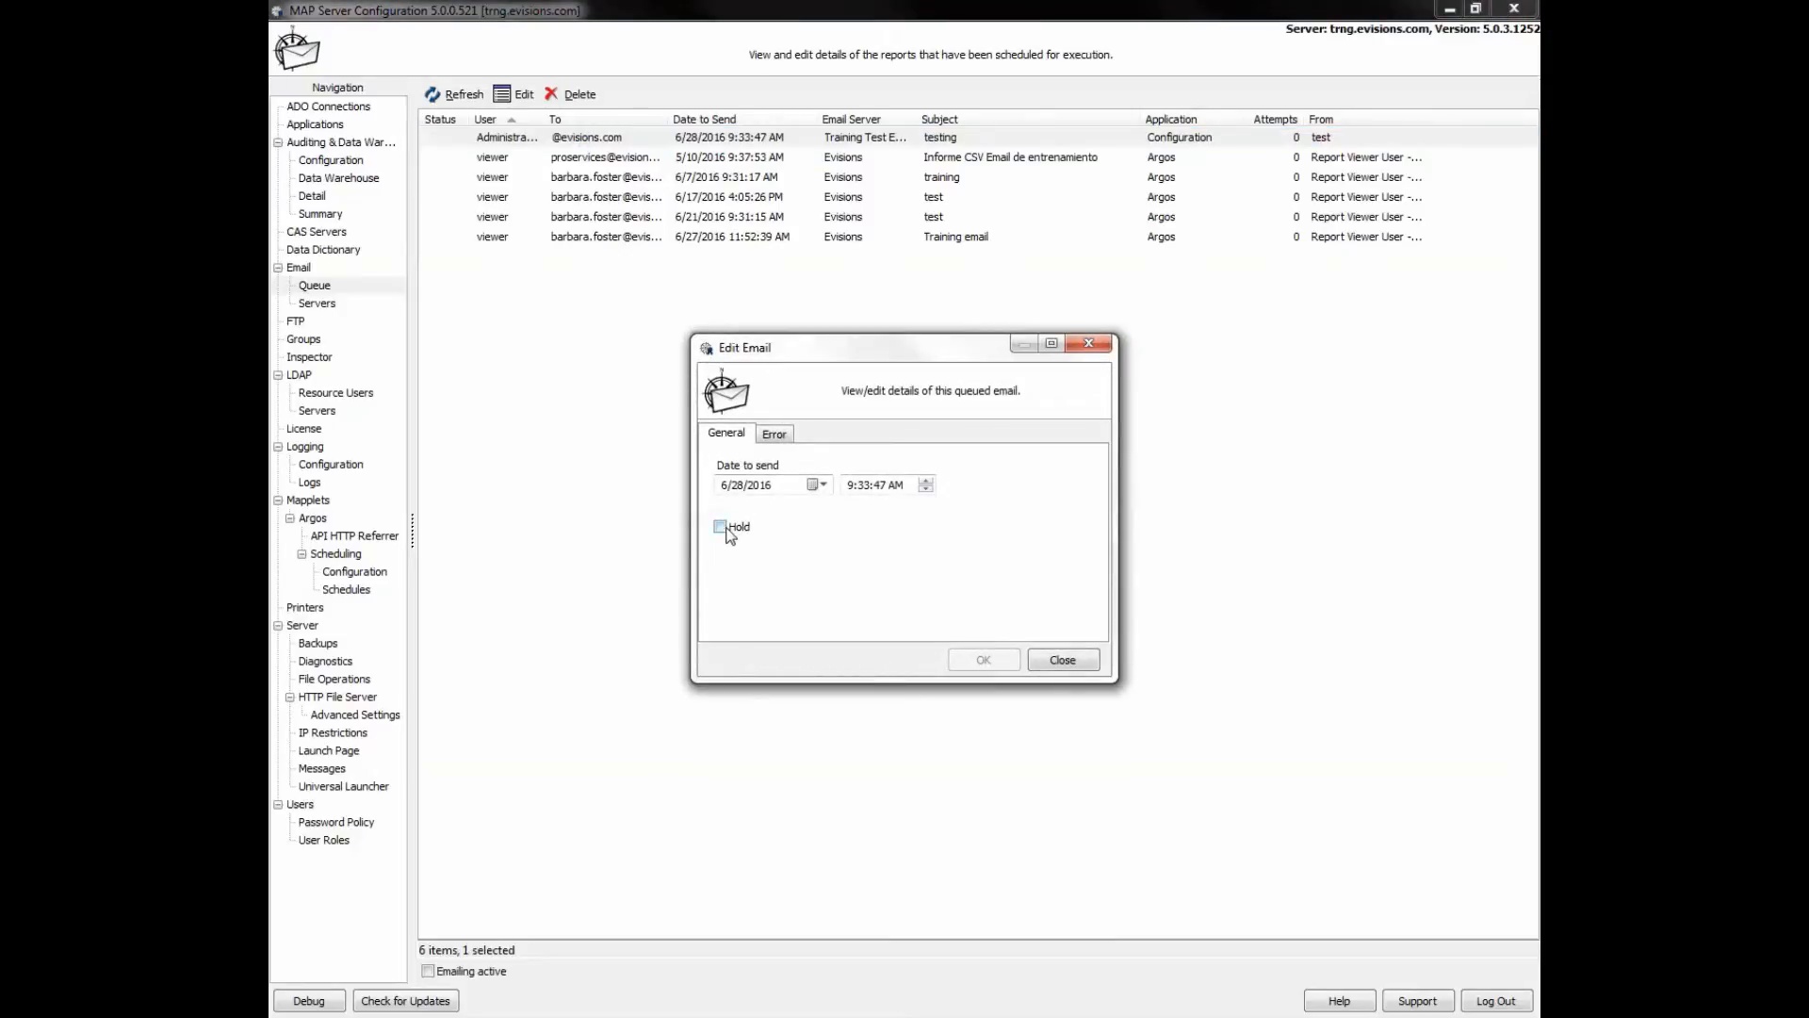
pyautogui.click(773, 435)
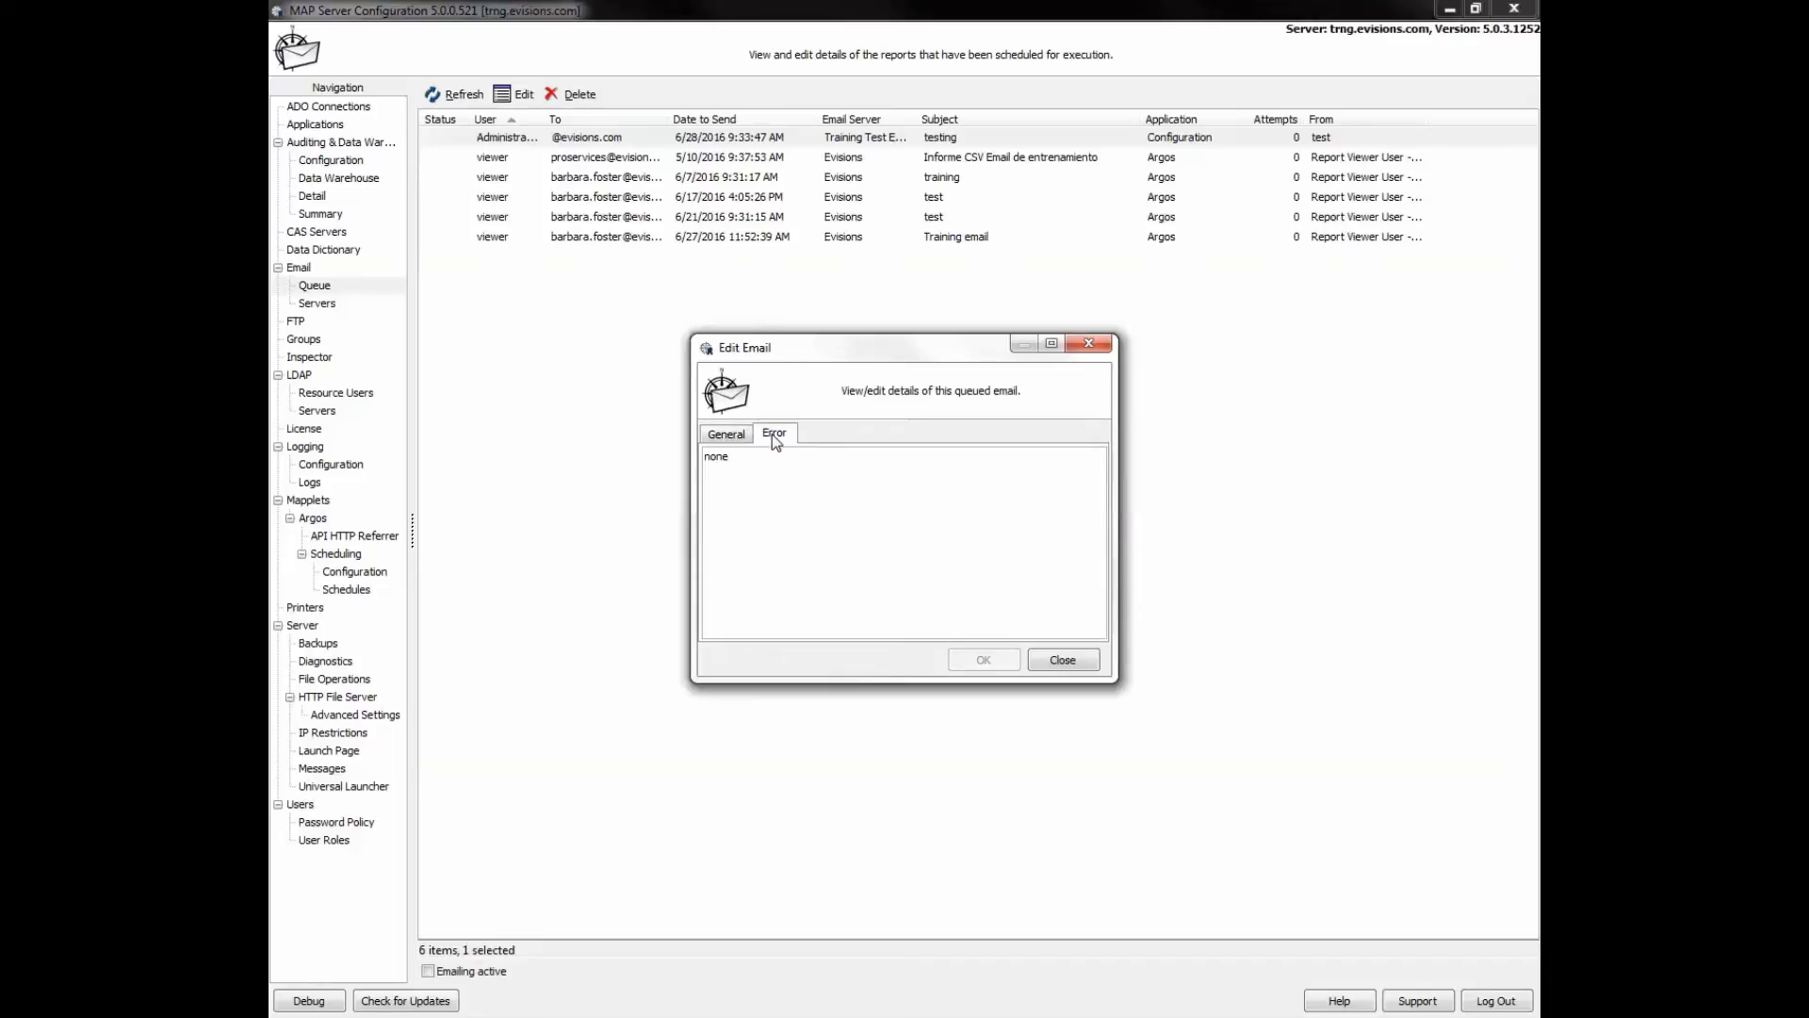
pyautogui.click(728, 436)
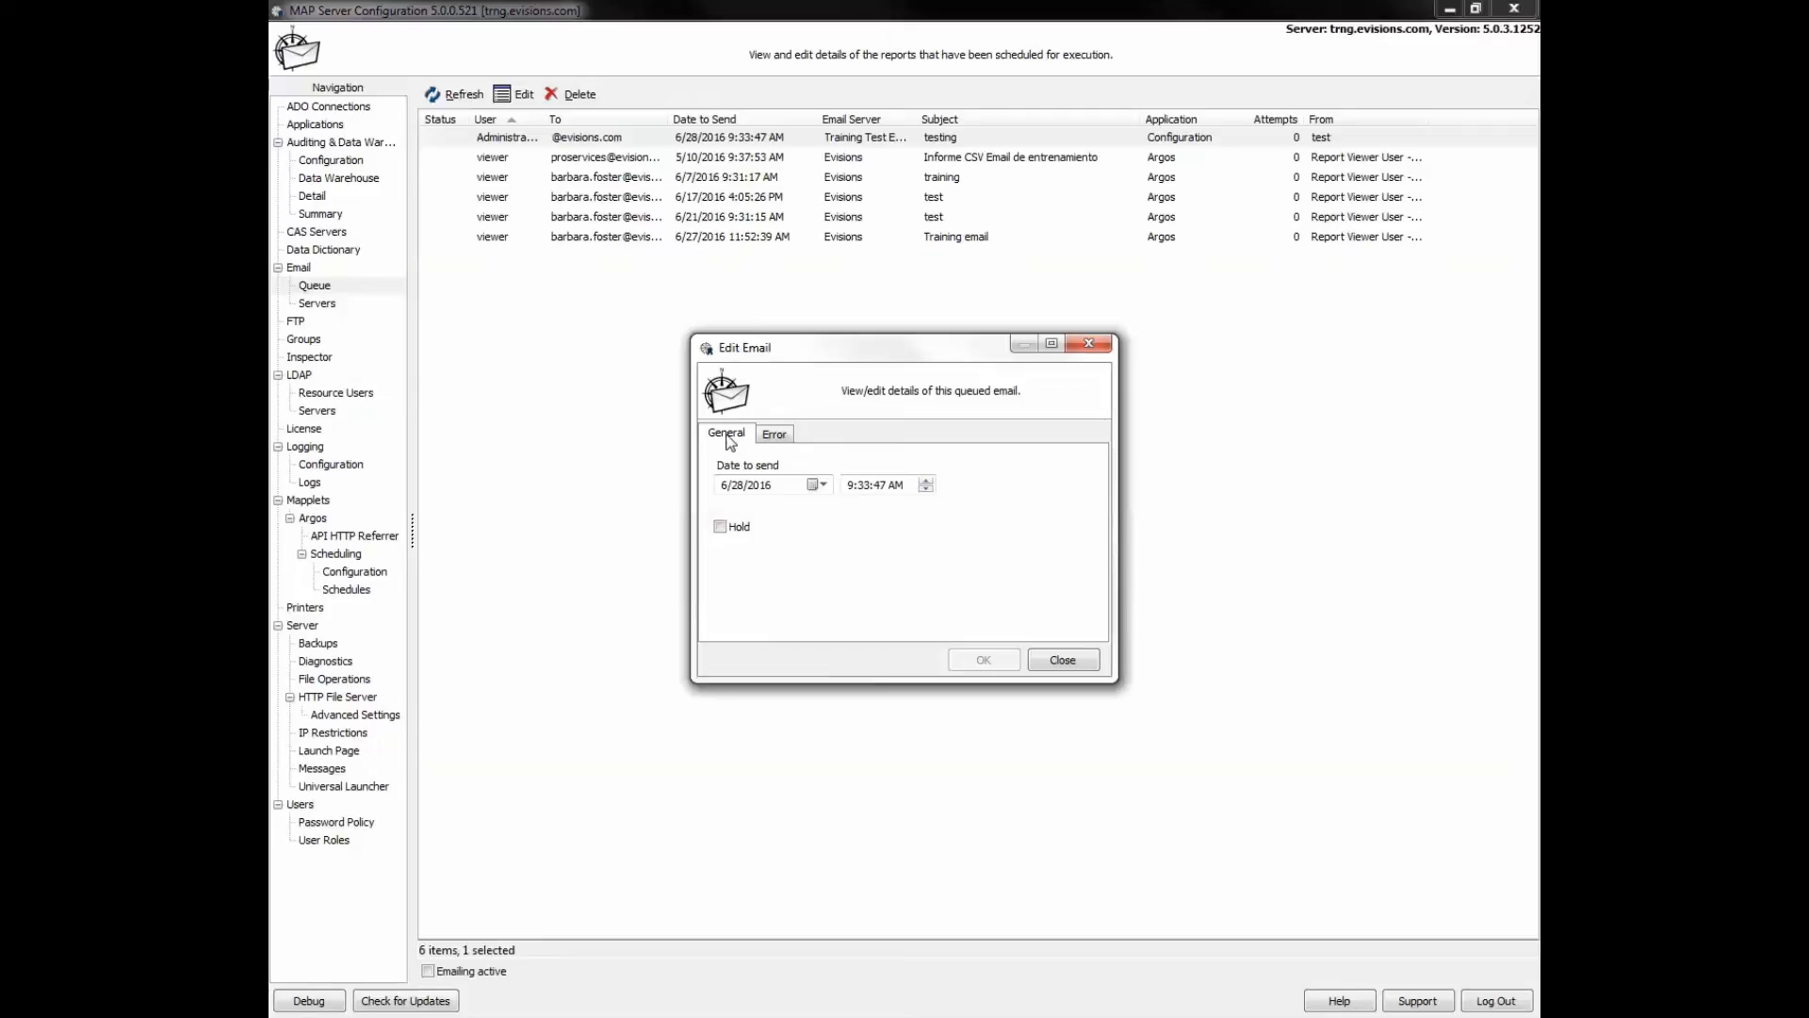
pyautogui.click(1072, 665)
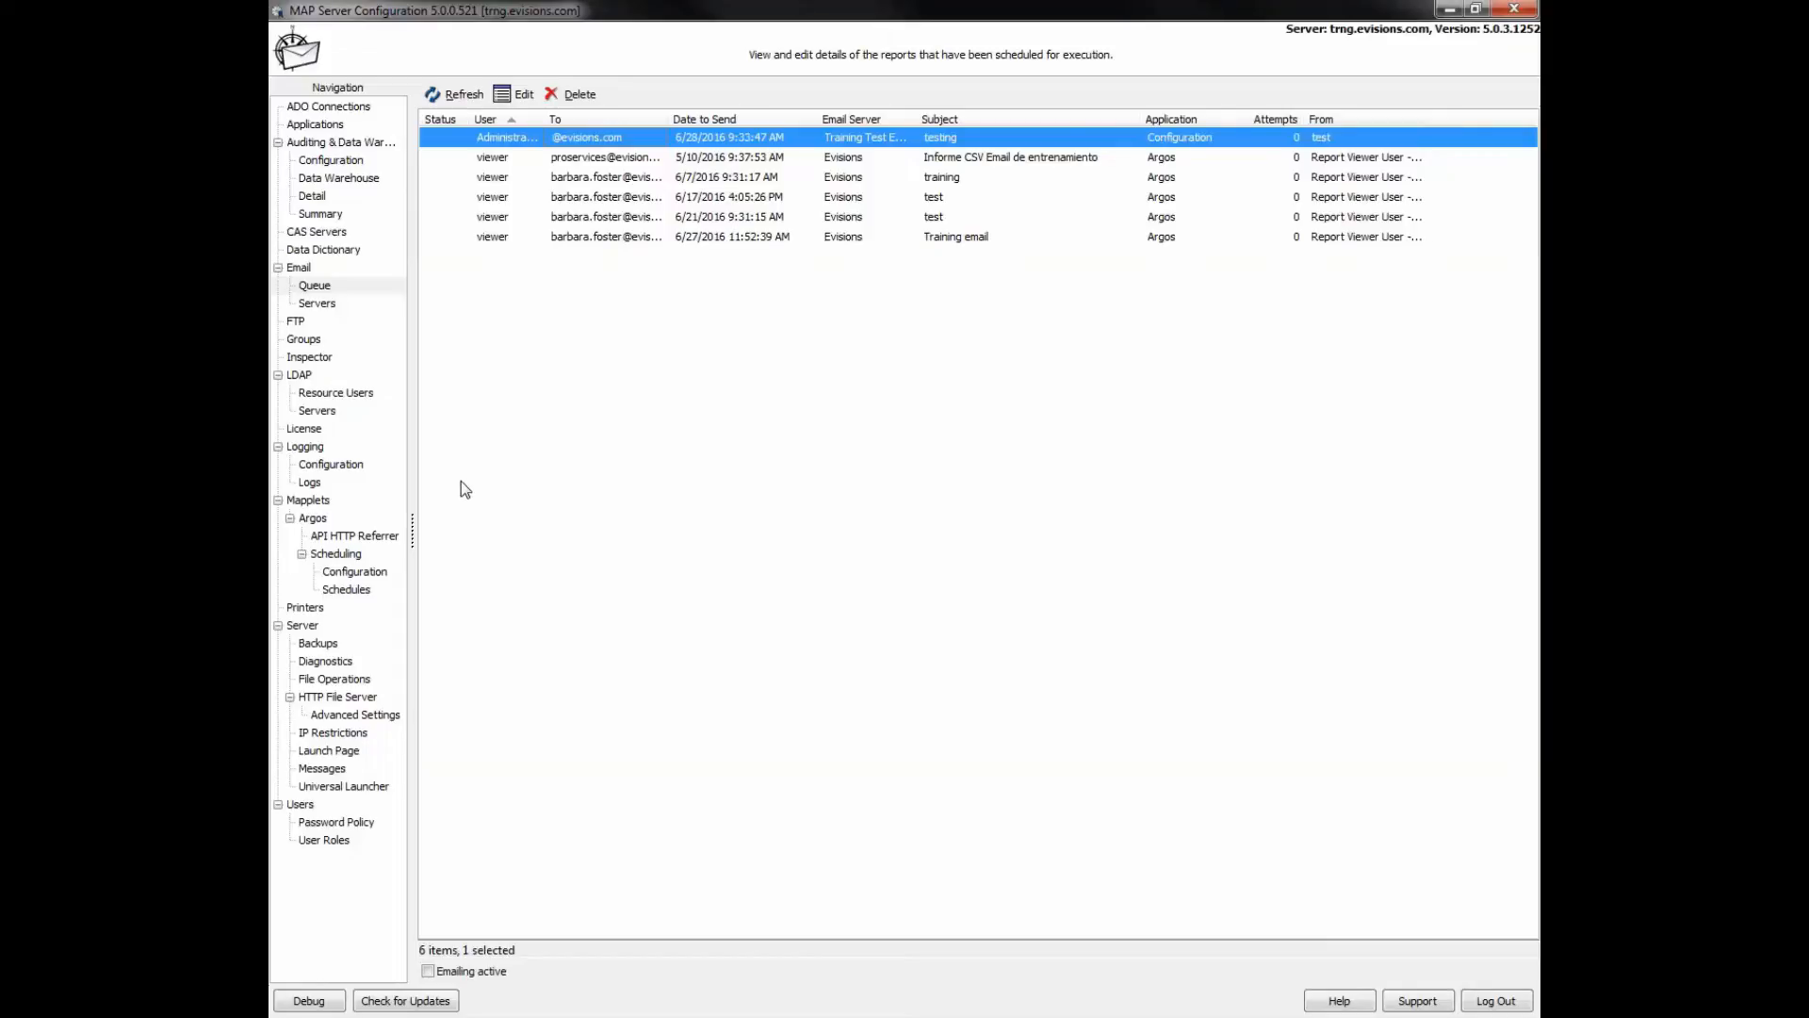
pyautogui.click(300, 627)
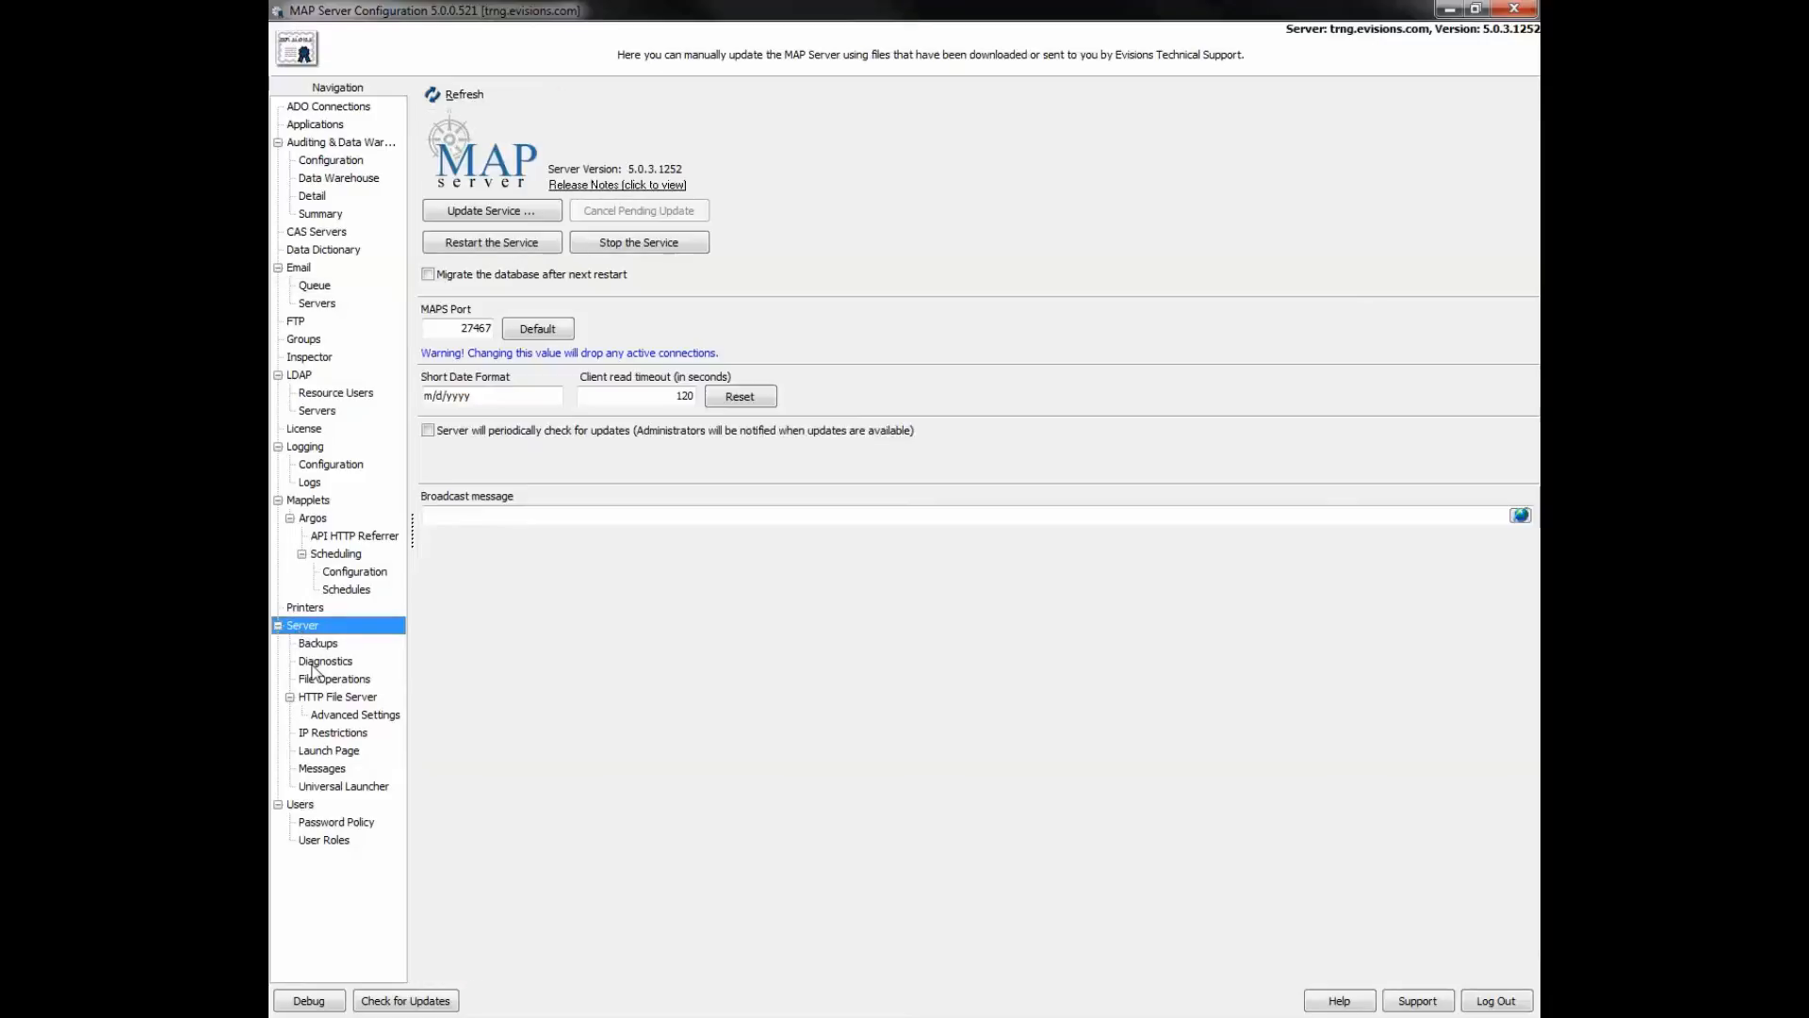
# - Show the File Operations page, which lists only the \ allowed path
pyautogui.click(320, 682)
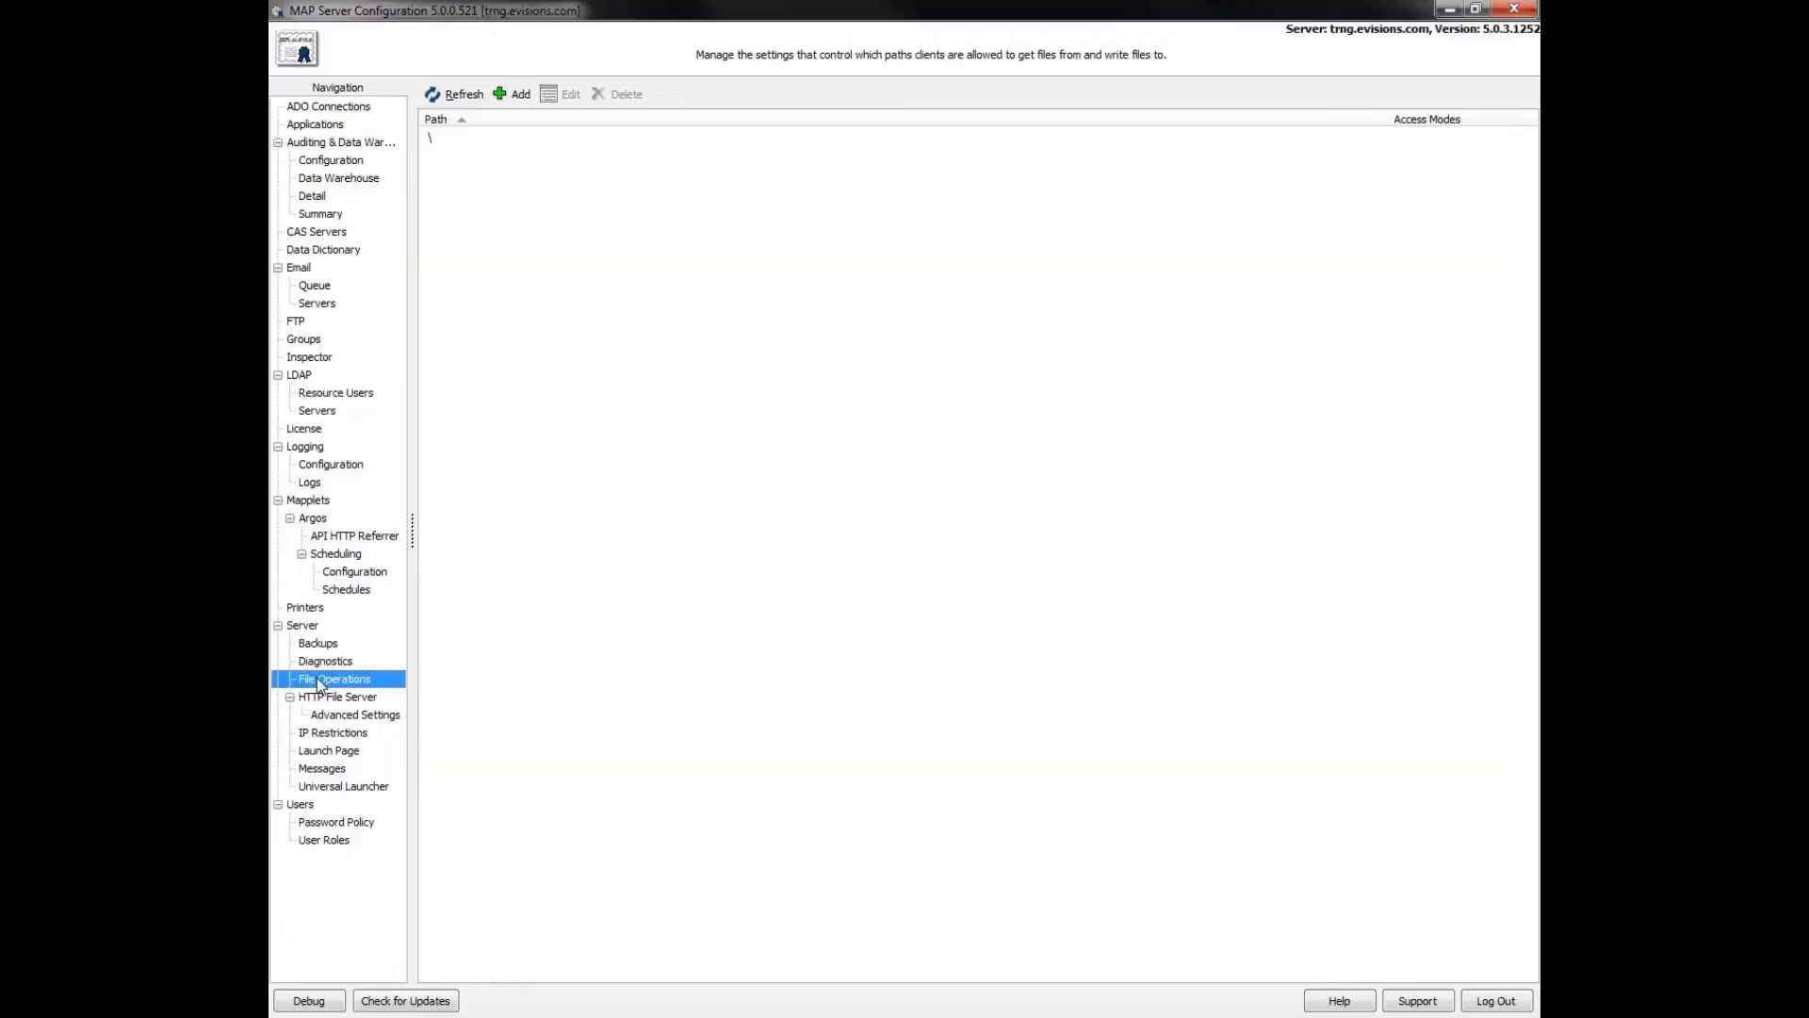
# - Add the allowed file path \\fileserver\share with Read and Write access
pyautogui.click(518, 96)
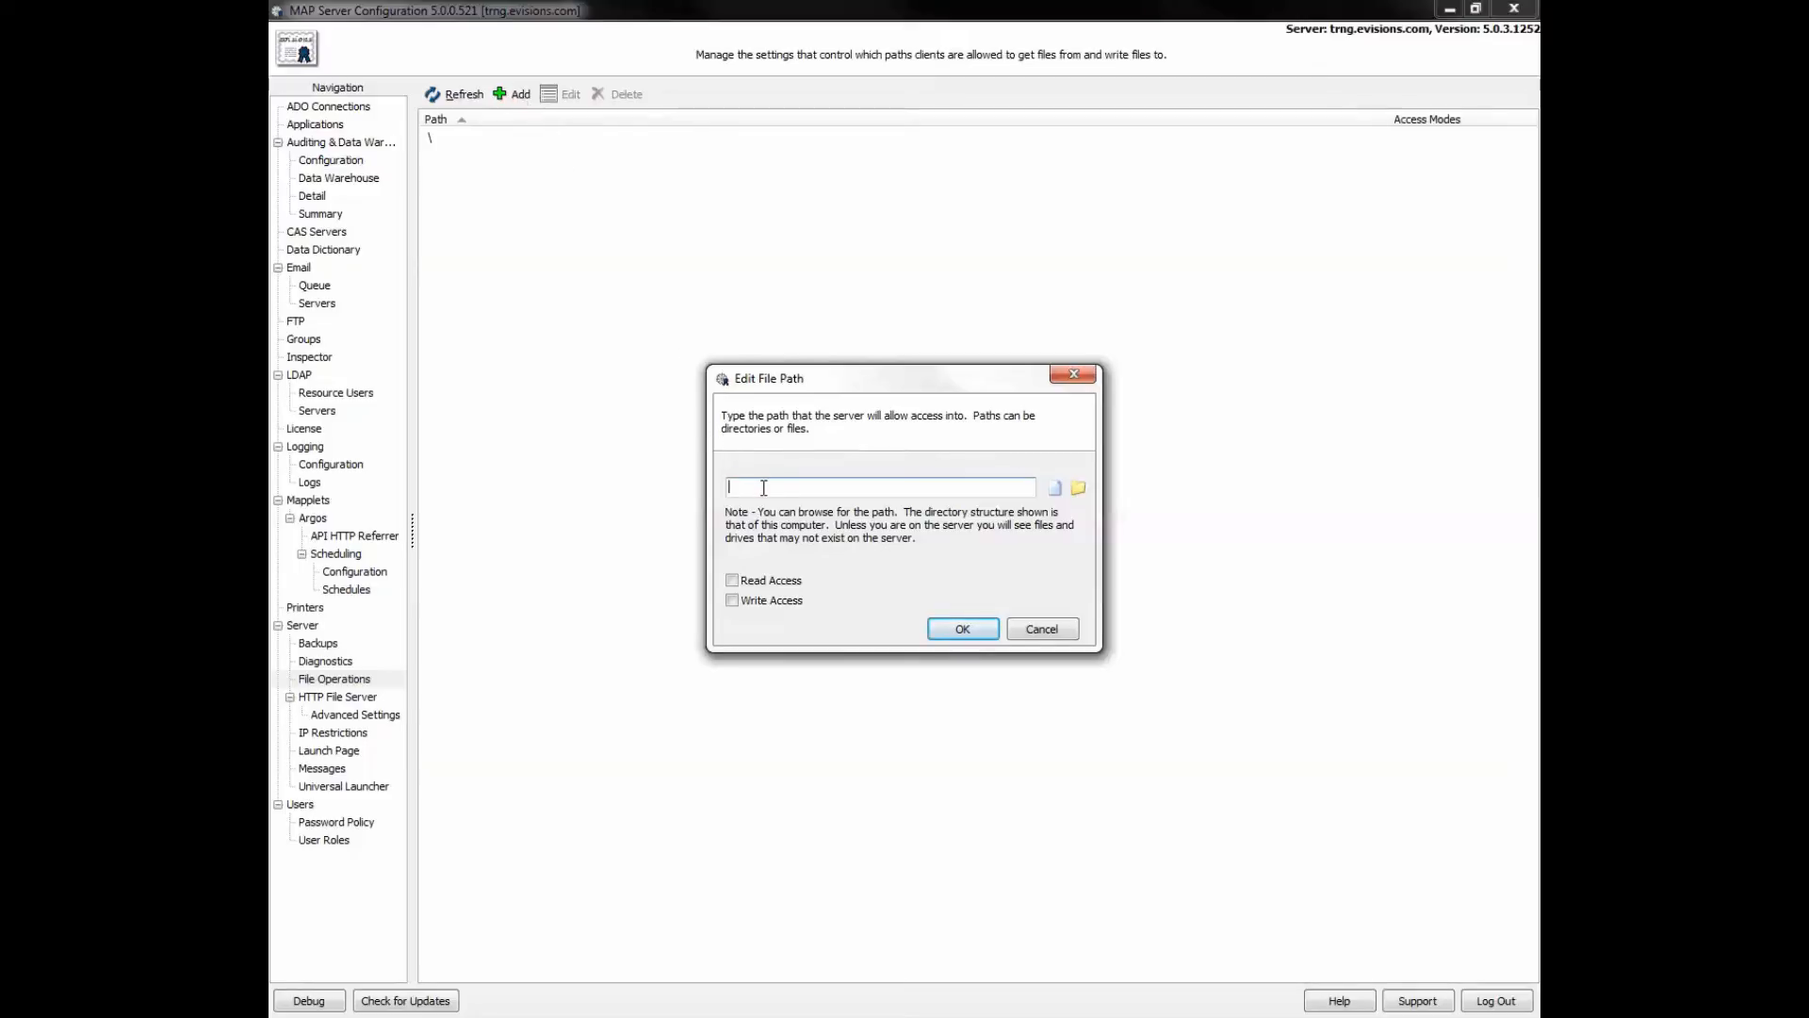
pyautogui.write('\\\\fileserver\\share')
pyautogui.click(735, 579)
pyautogui.click(734, 600)
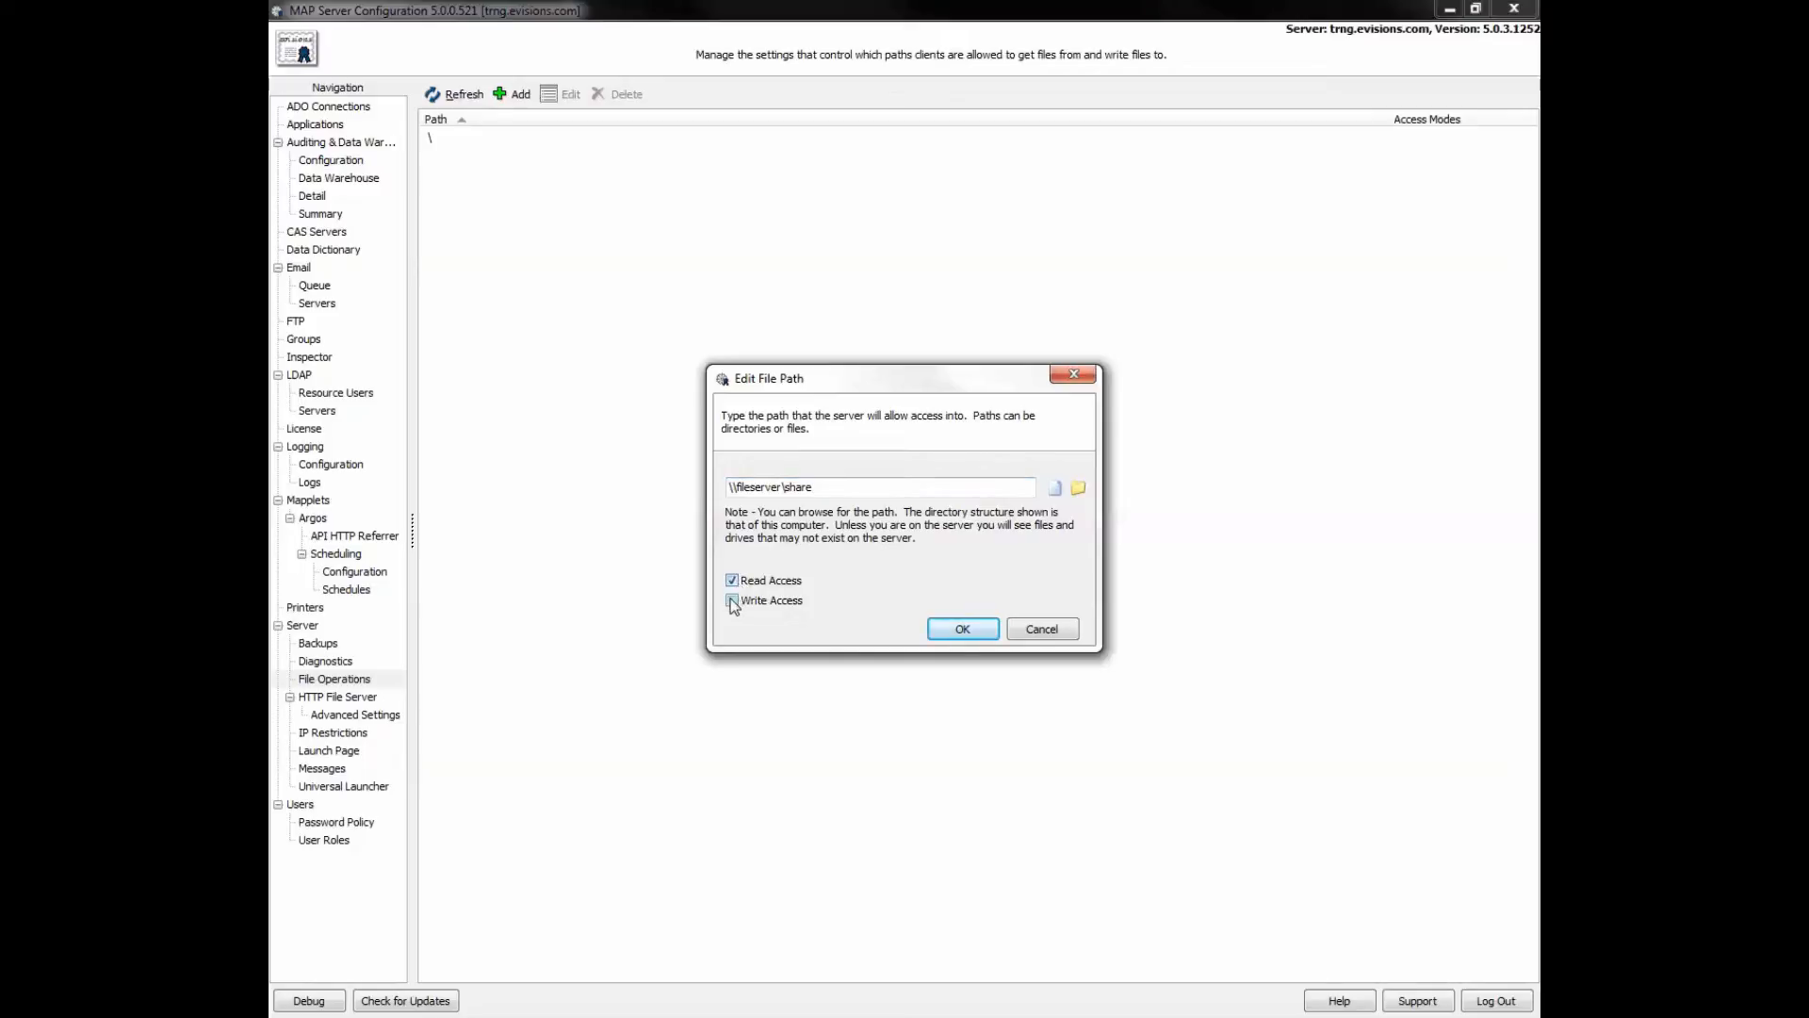
pyautogui.click(970, 625)
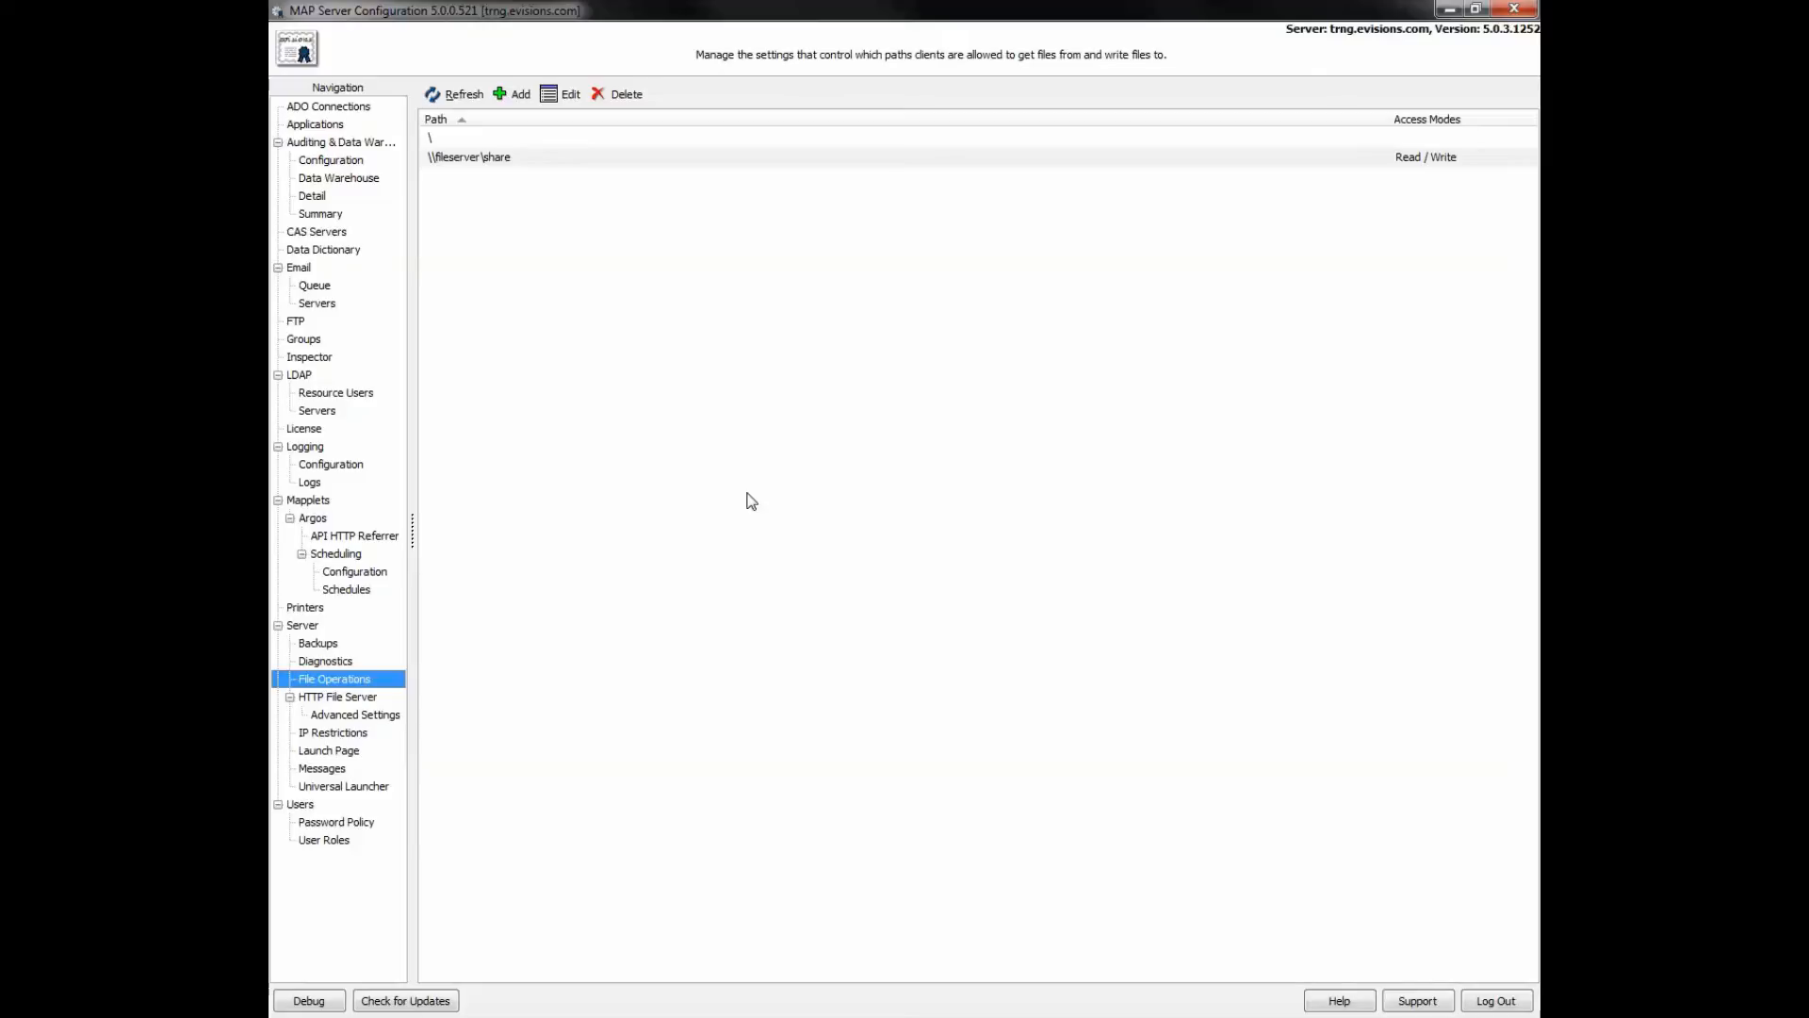
# - Review the auditing Configuration, Data Warehouse, Detail and Summary pages, then show the empty CAS Servers list
pyautogui.click(331, 143)
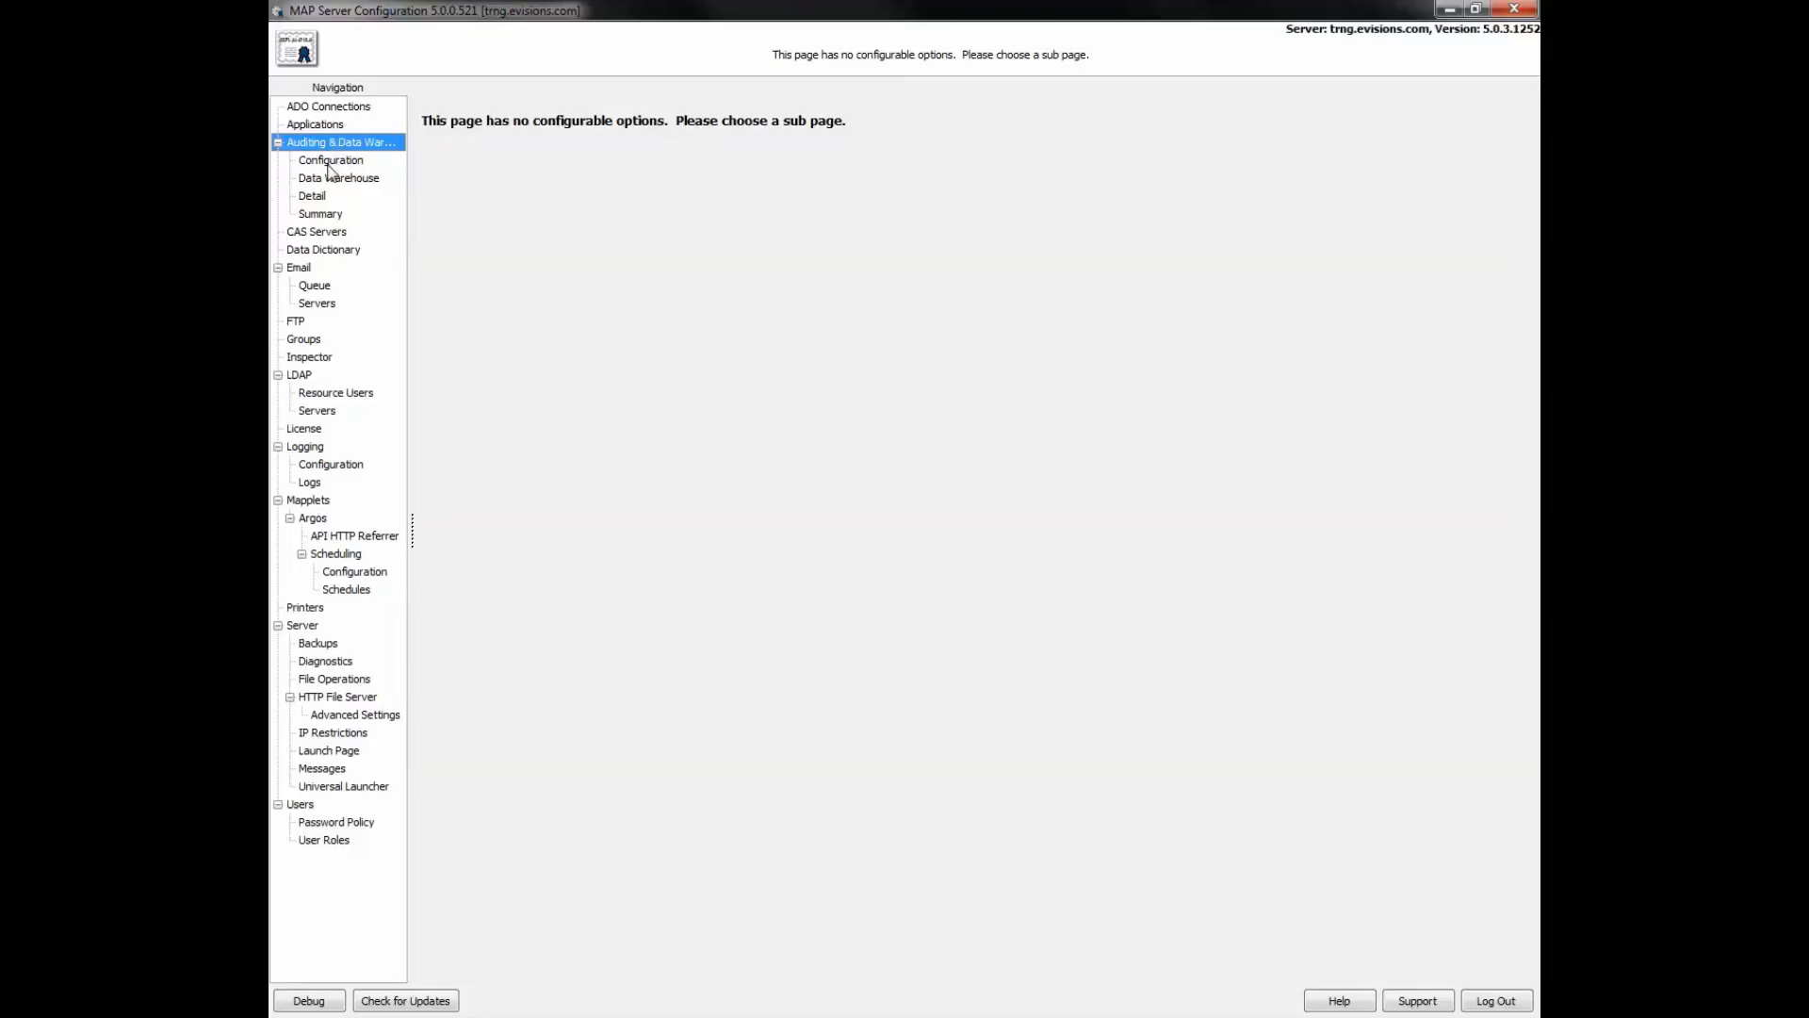
pyautogui.click(328, 164)
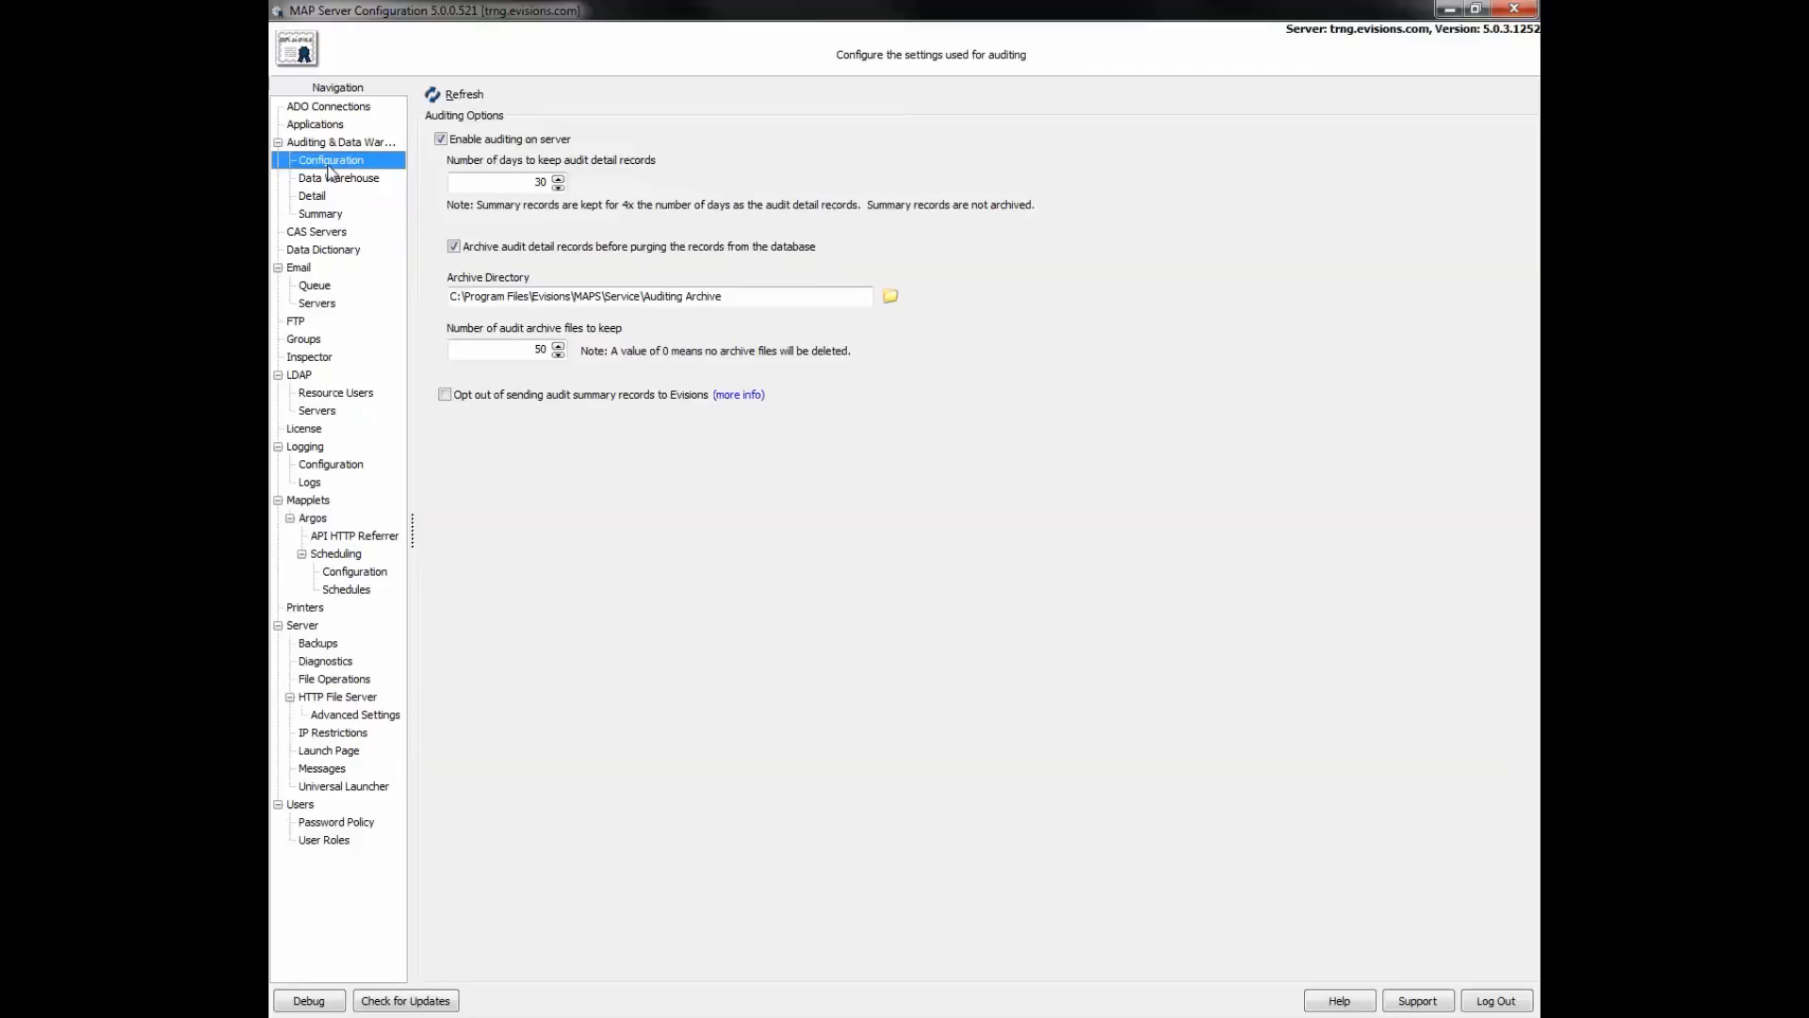
pyautogui.click(329, 179)
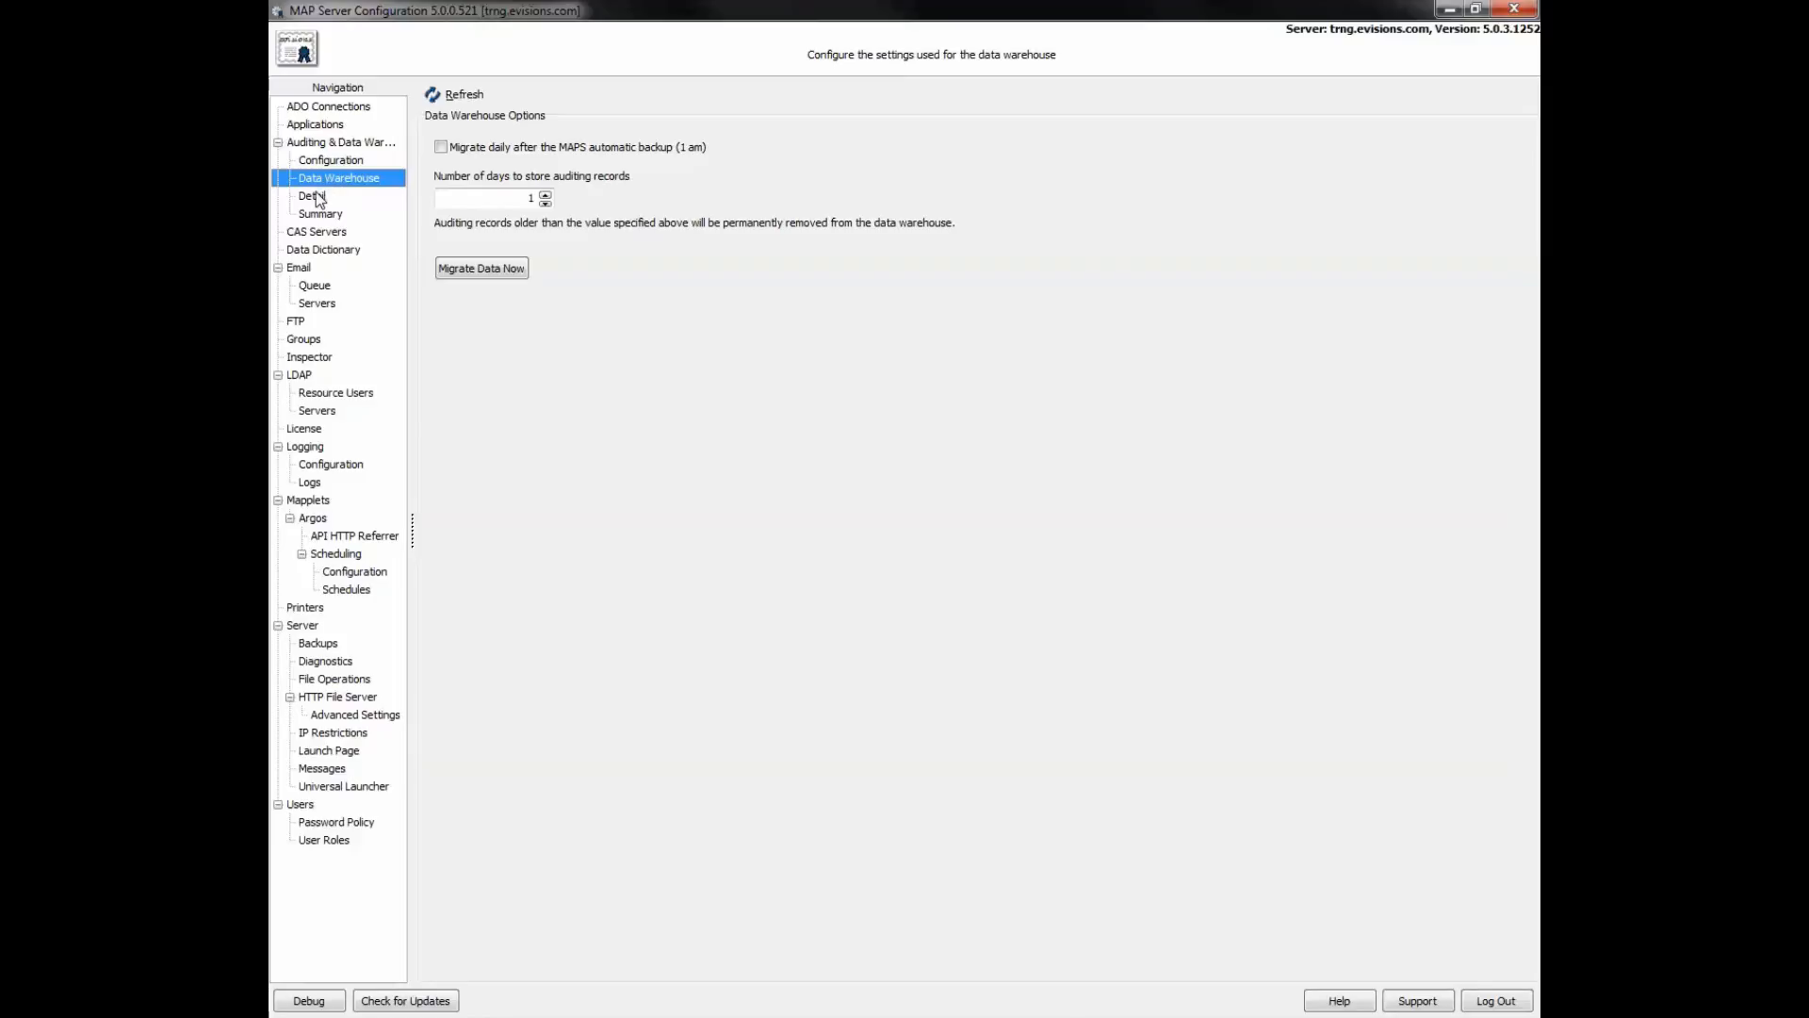
pyautogui.click(314, 194)
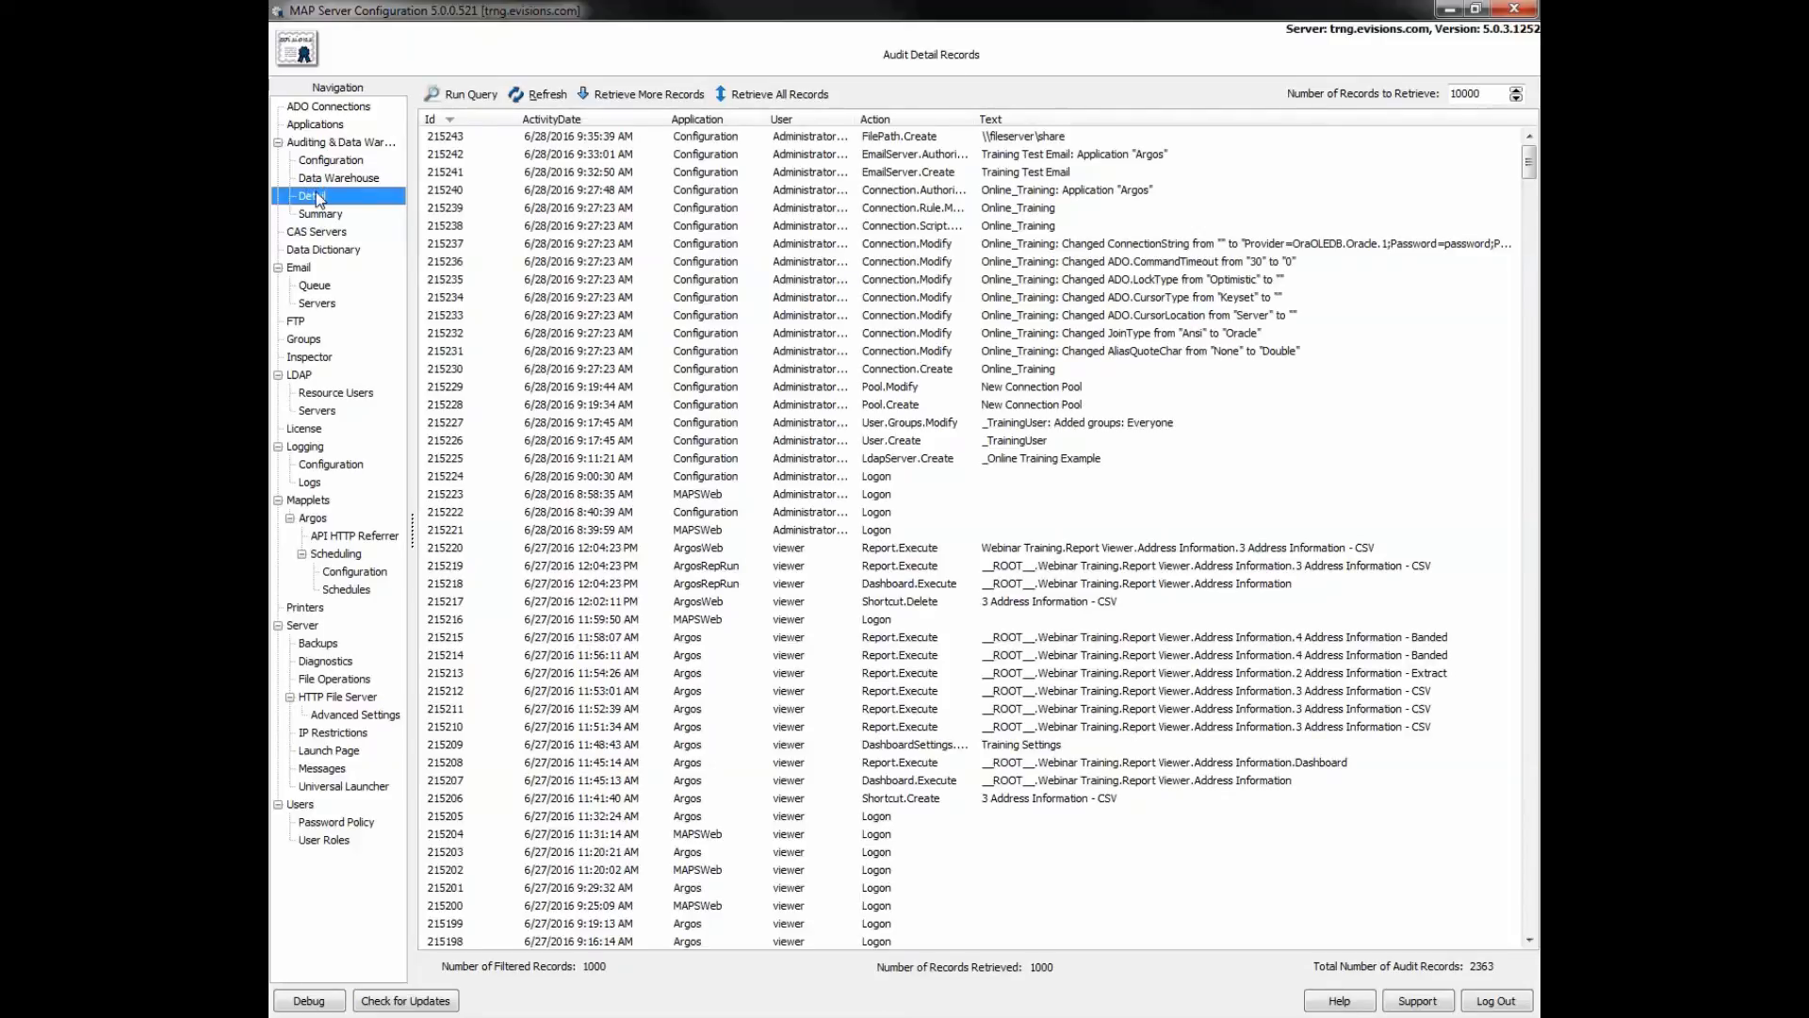
pyautogui.click(314, 213)
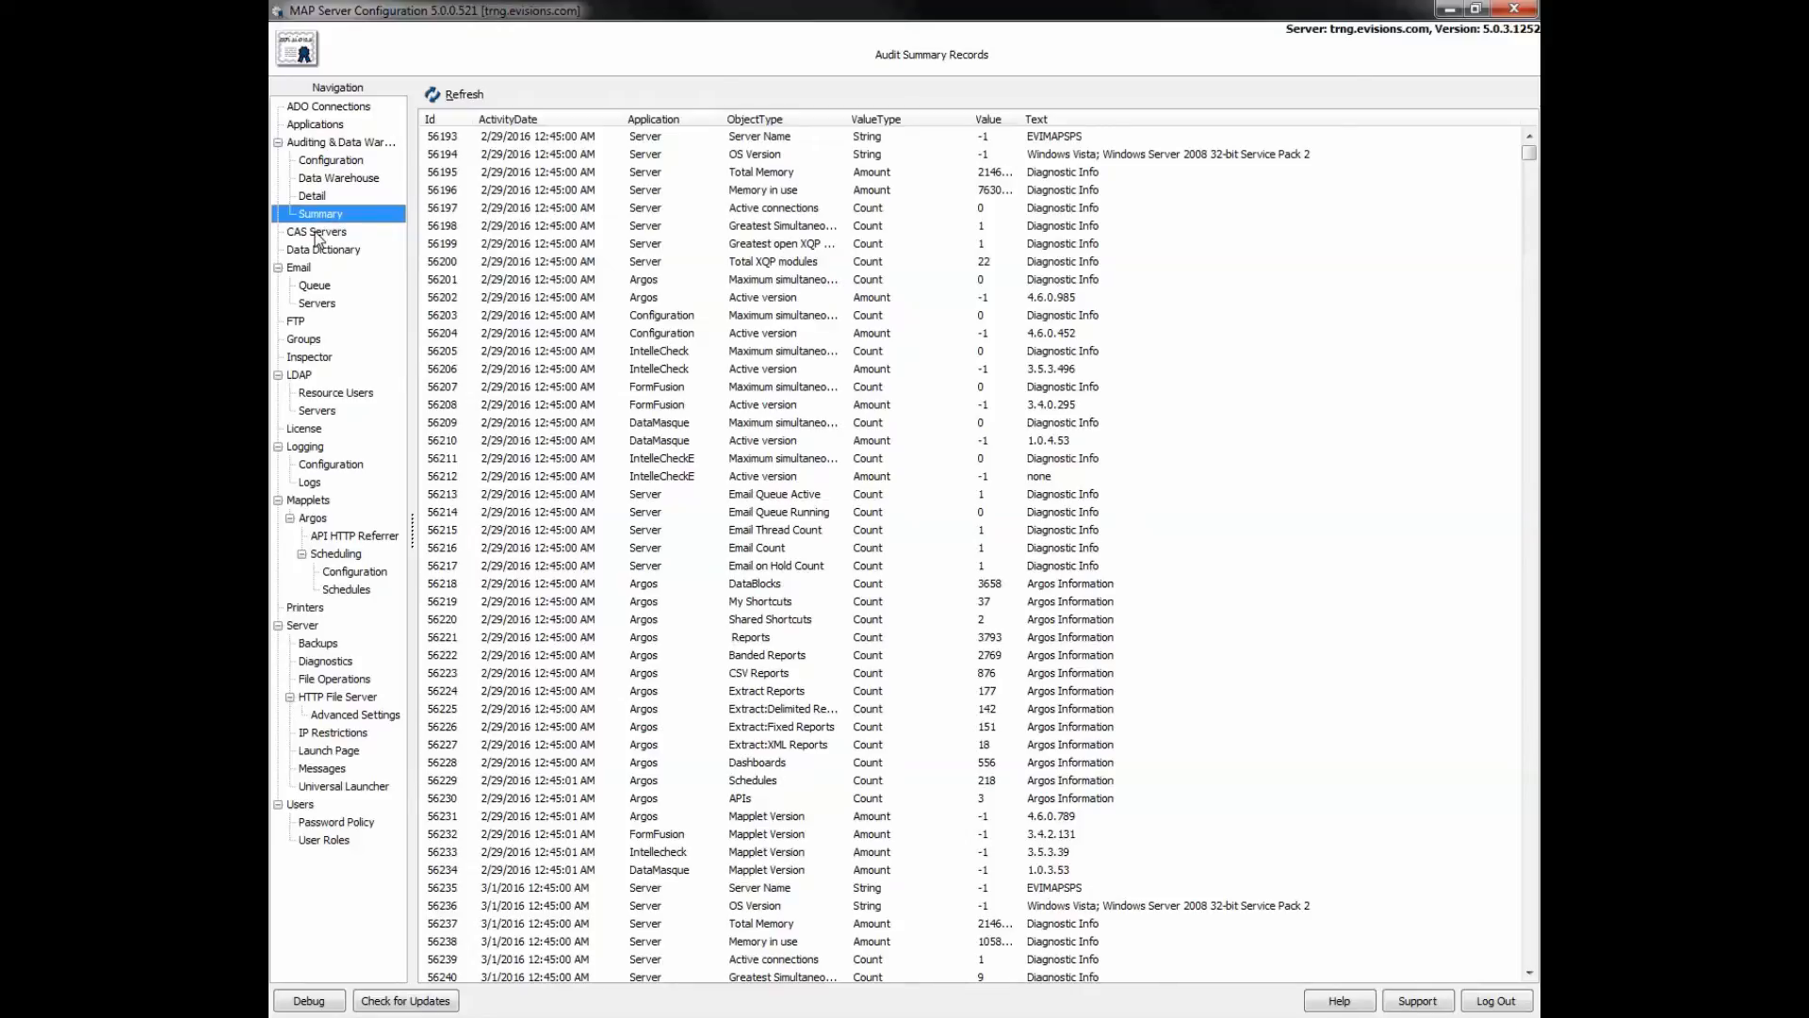
pyautogui.click(317, 232)
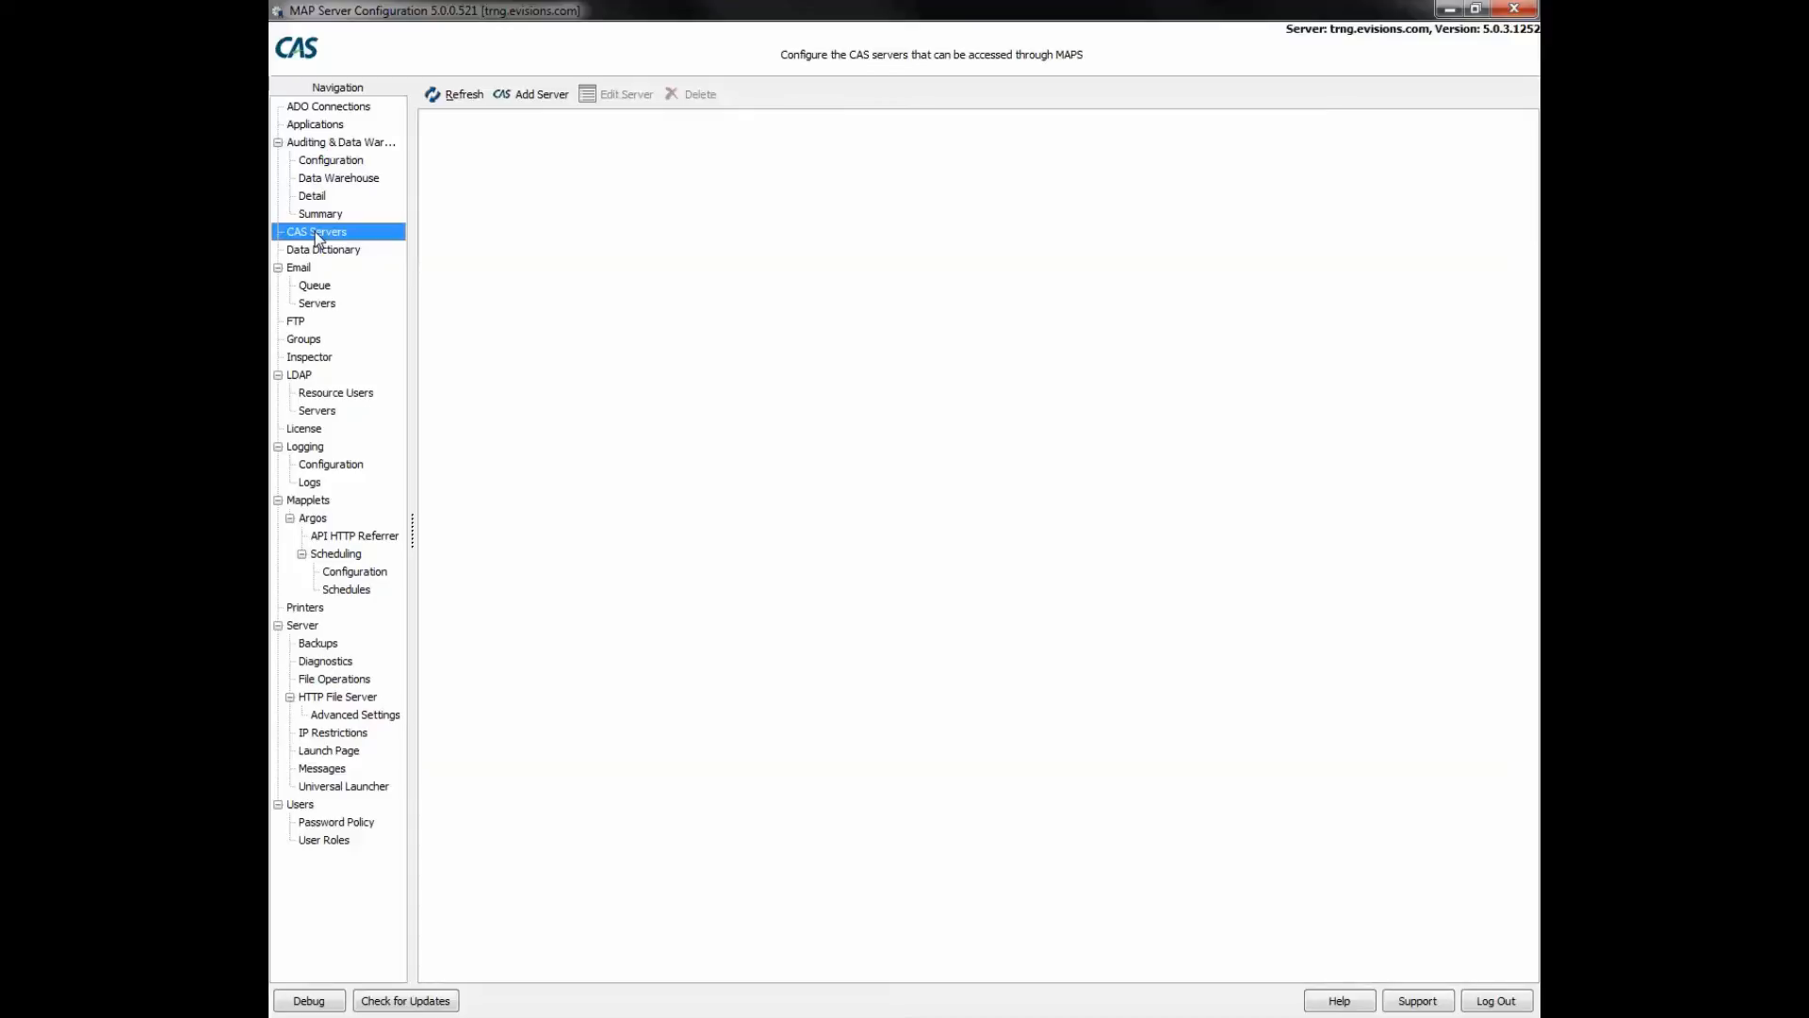
# - Cancel a new CAS server form unsaved and view the Inspector's current client connections
pyautogui.click(532, 95)
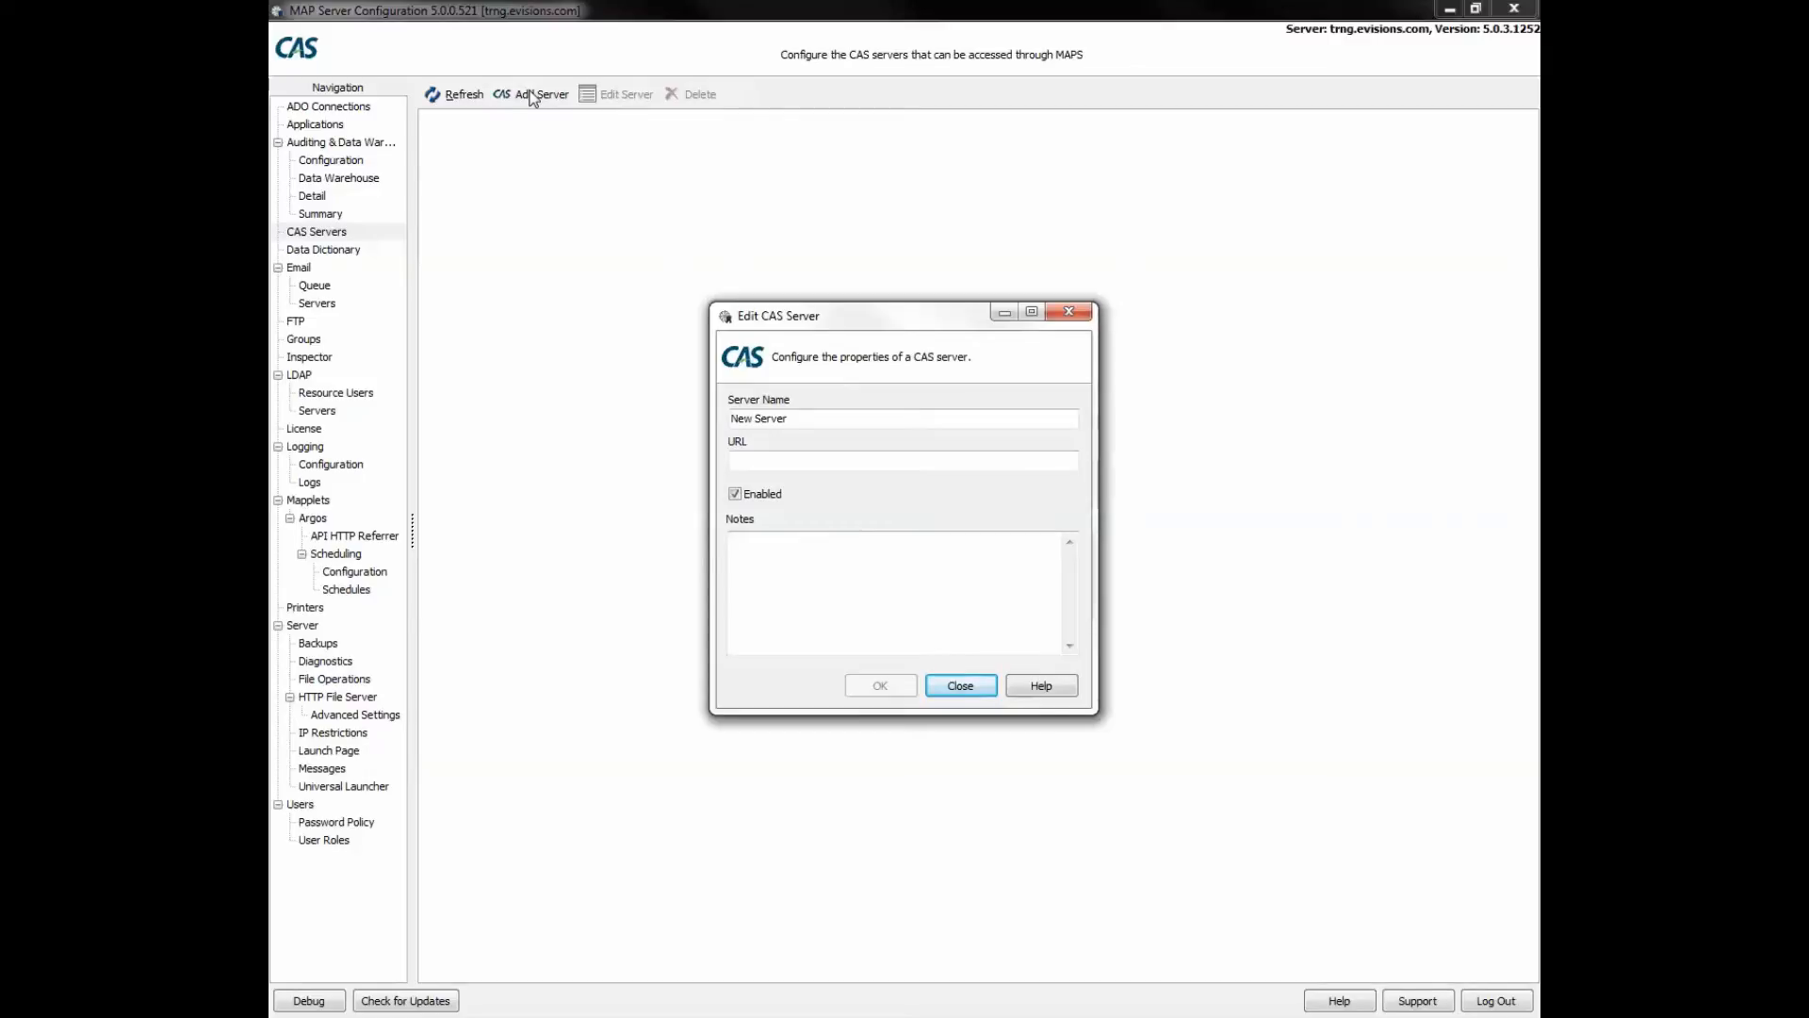
pyautogui.click(976, 687)
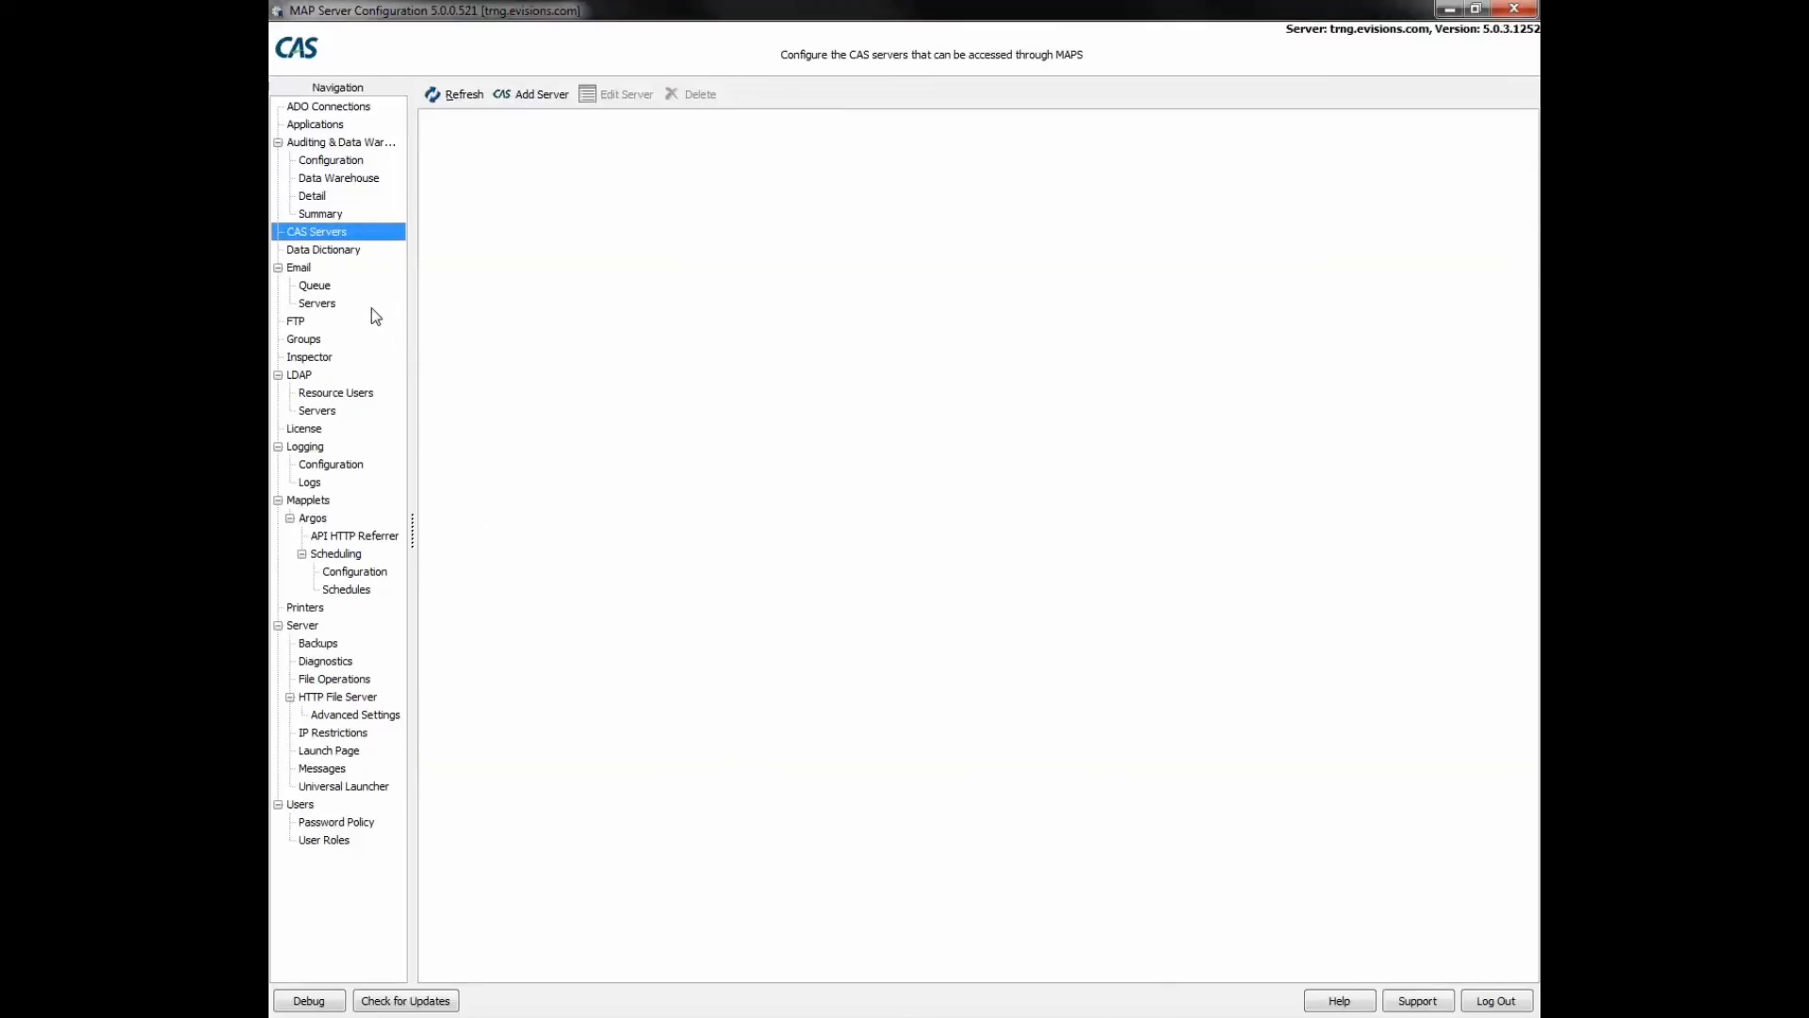
pyautogui.click(316, 357)
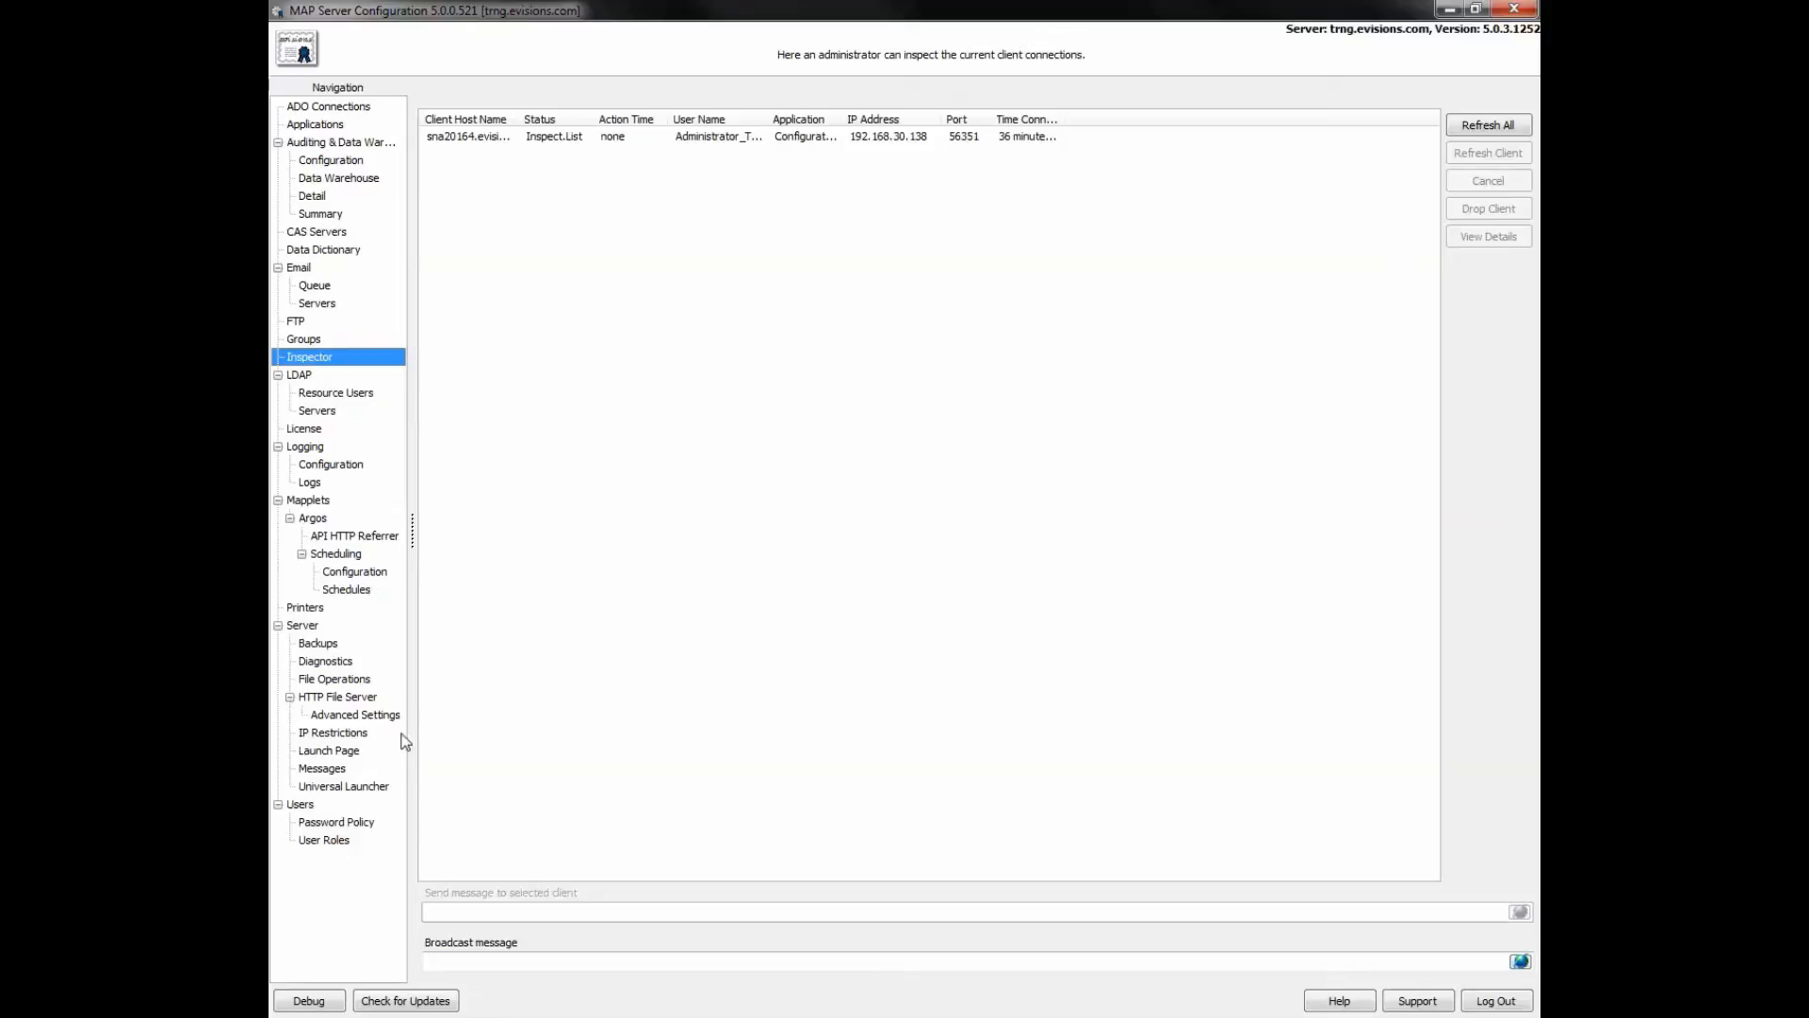
# - Select the Configuration client connection, then show the Logging section's parent page
pyautogui.click(460, 964)
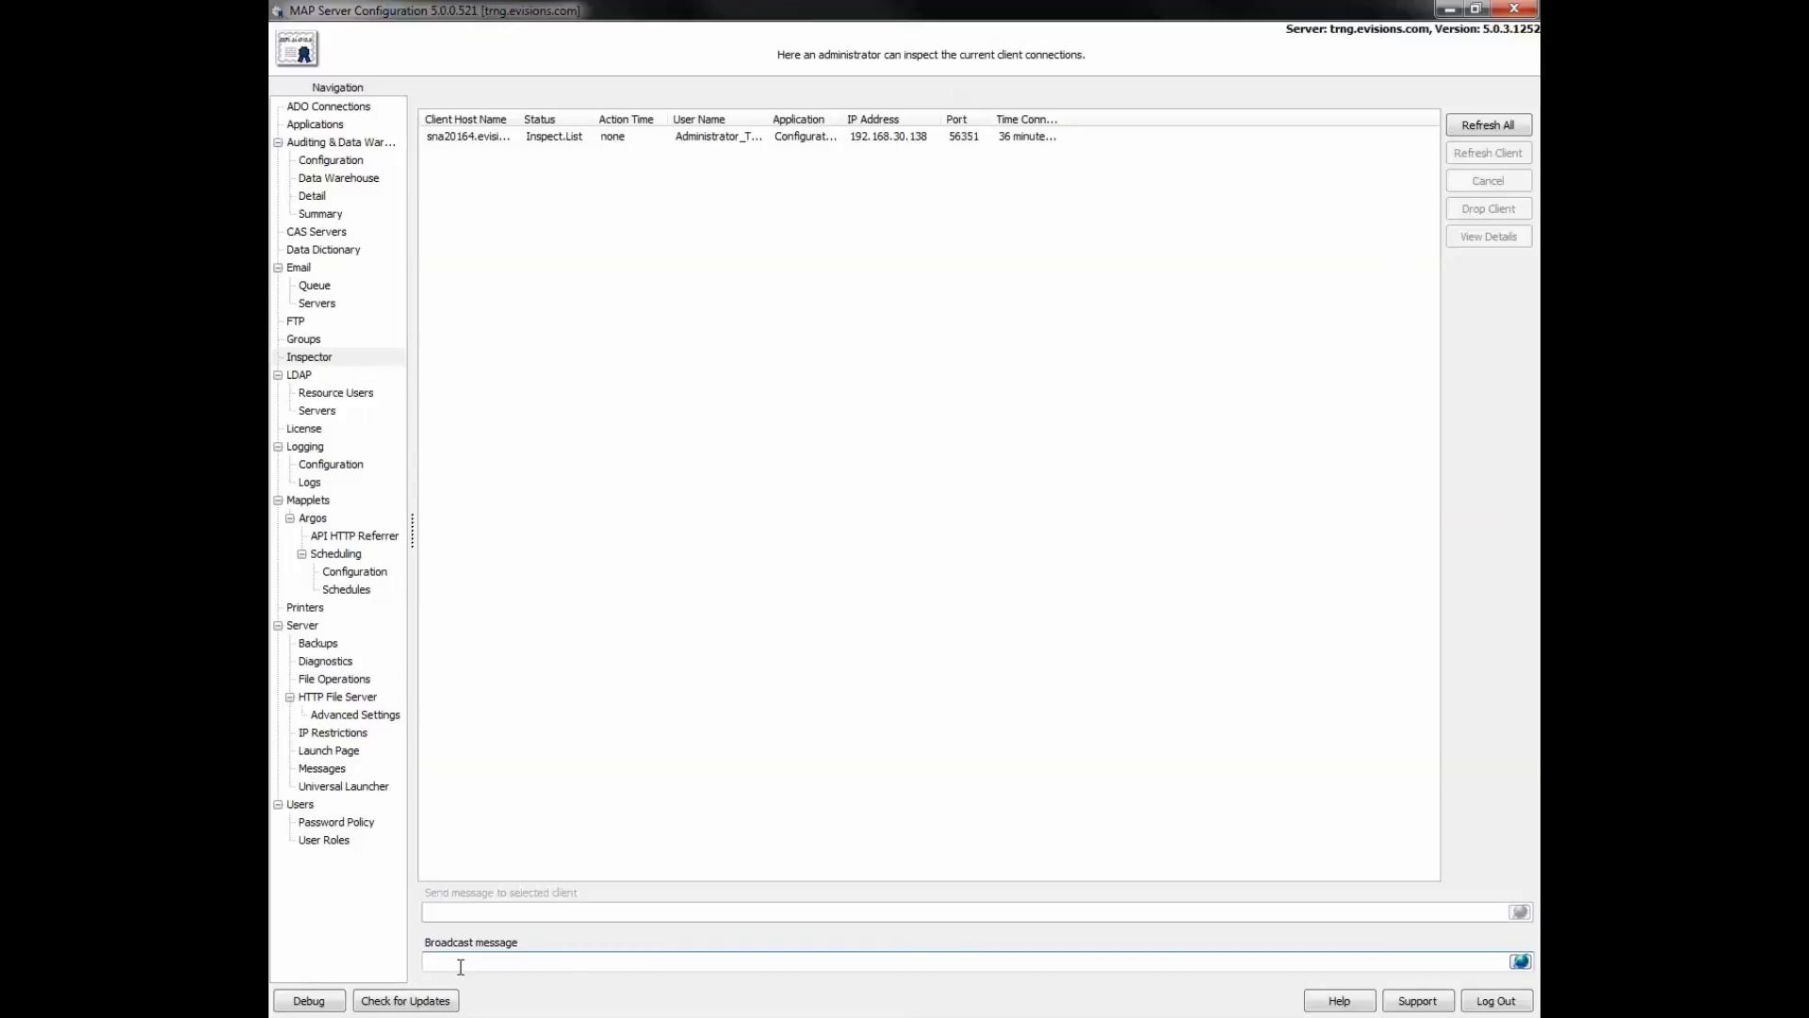
pyautogui.click(699, 138)
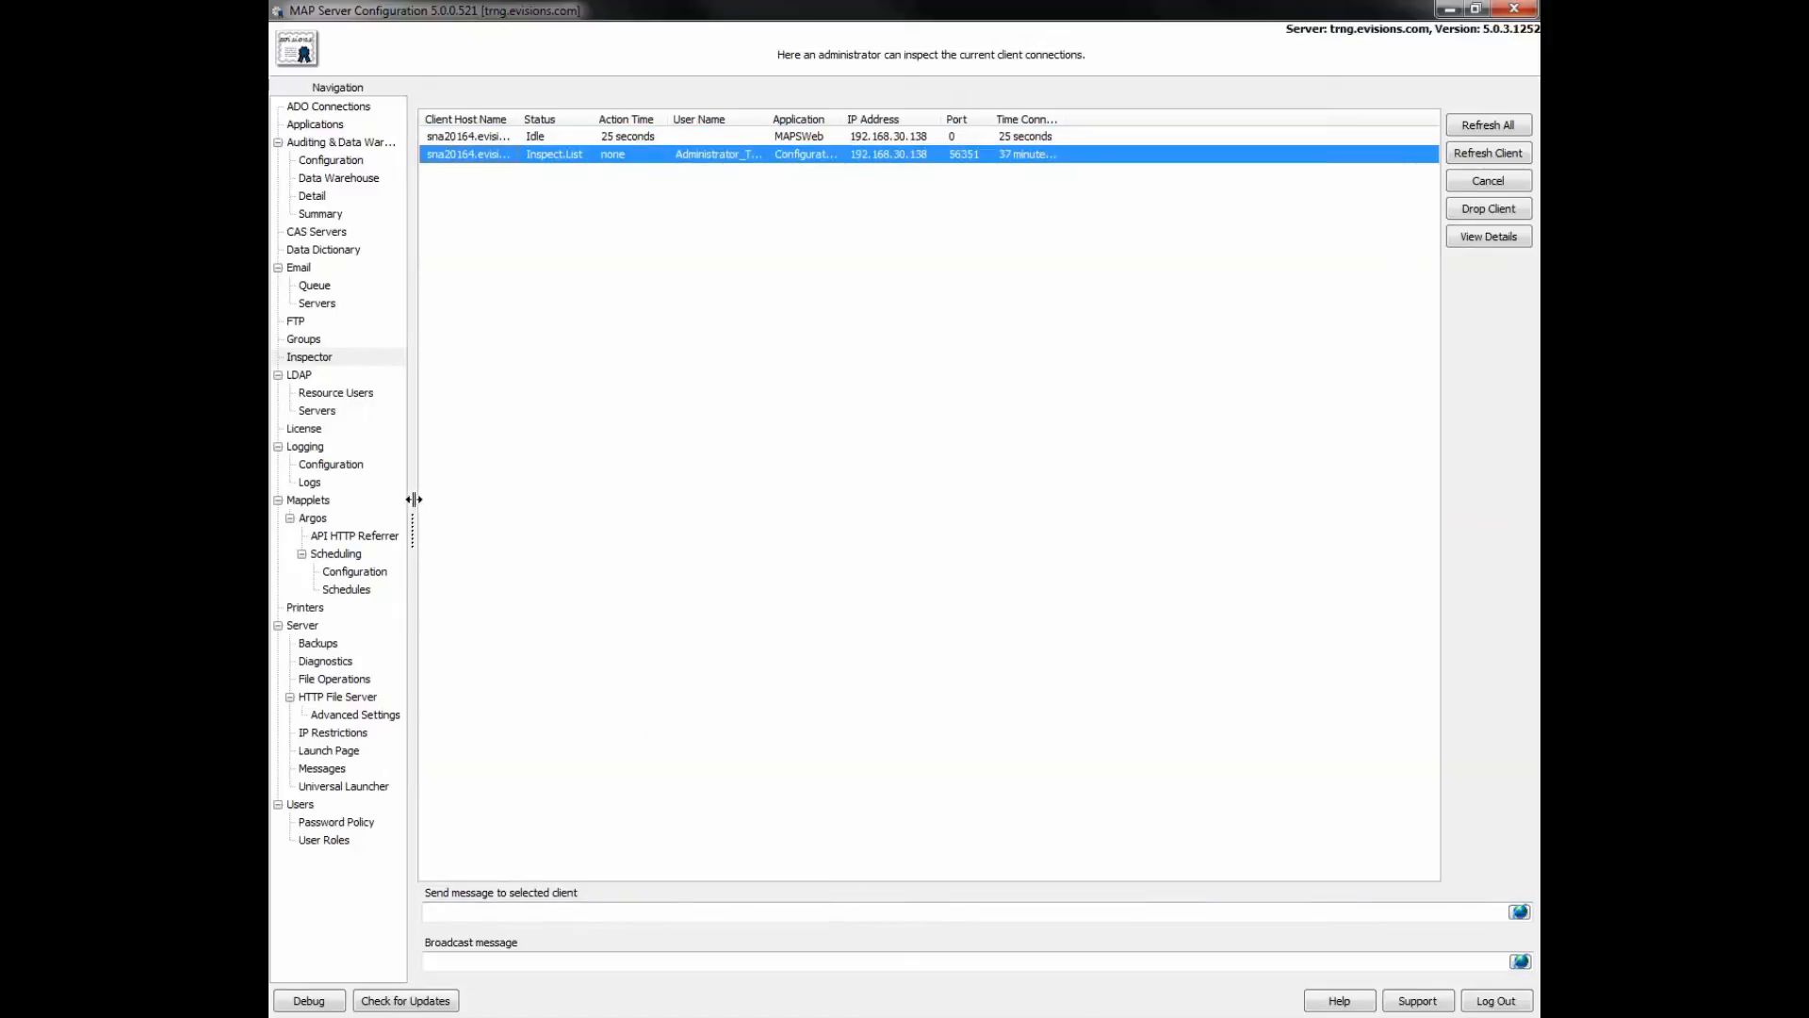
pyautogui.click(300, 448)
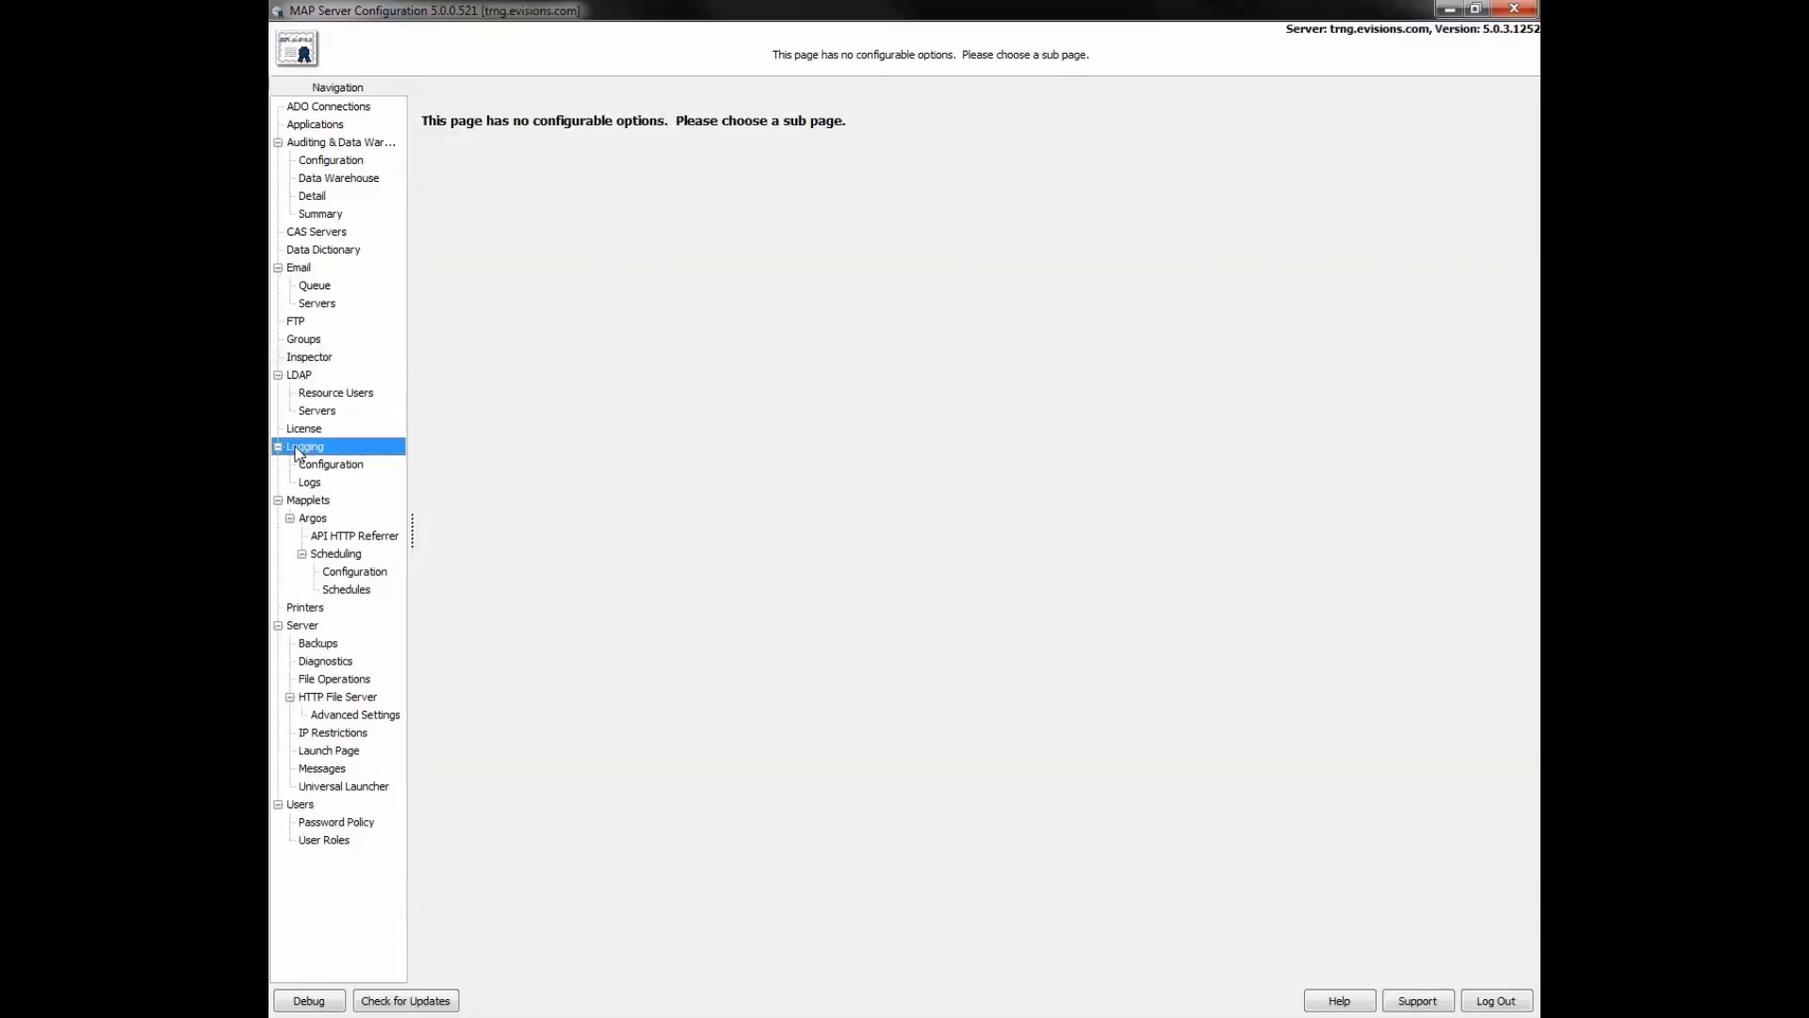
# - Review logging settings, read the 2016-06-27.log file, then show the Mapplets list
pyautogui.click(300, 468)
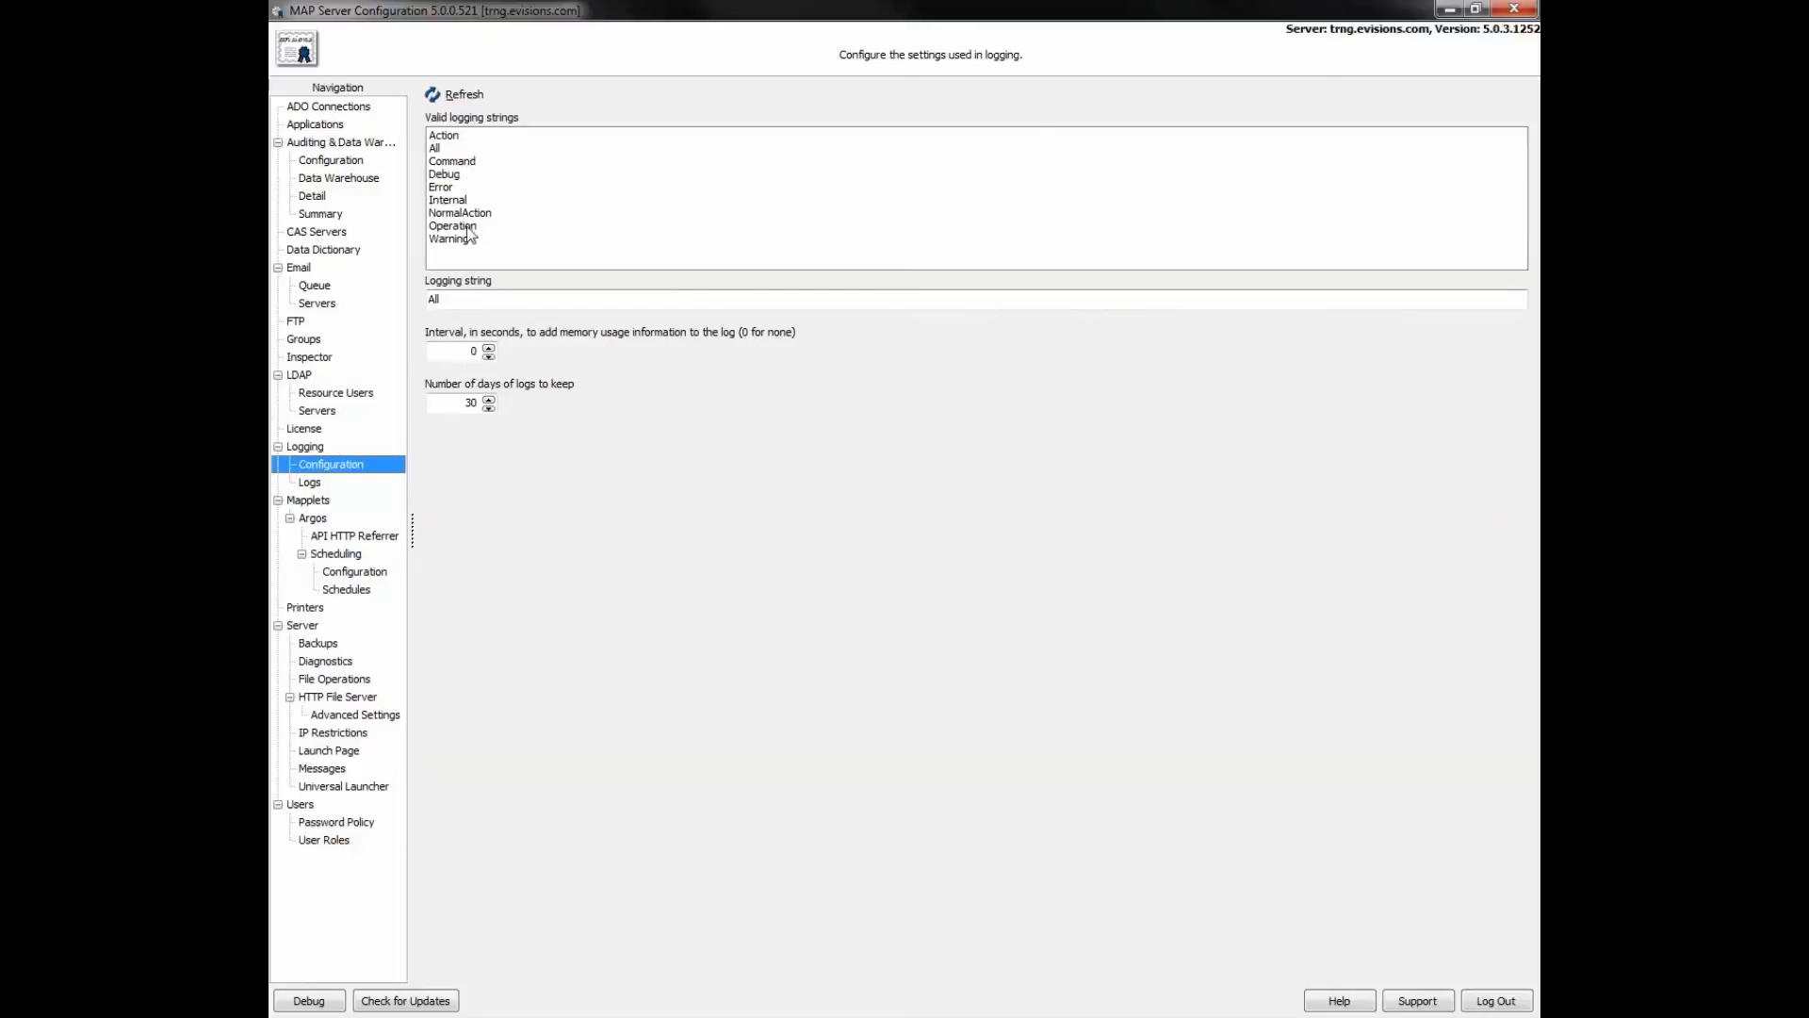
pyautogui.click(313, 480)
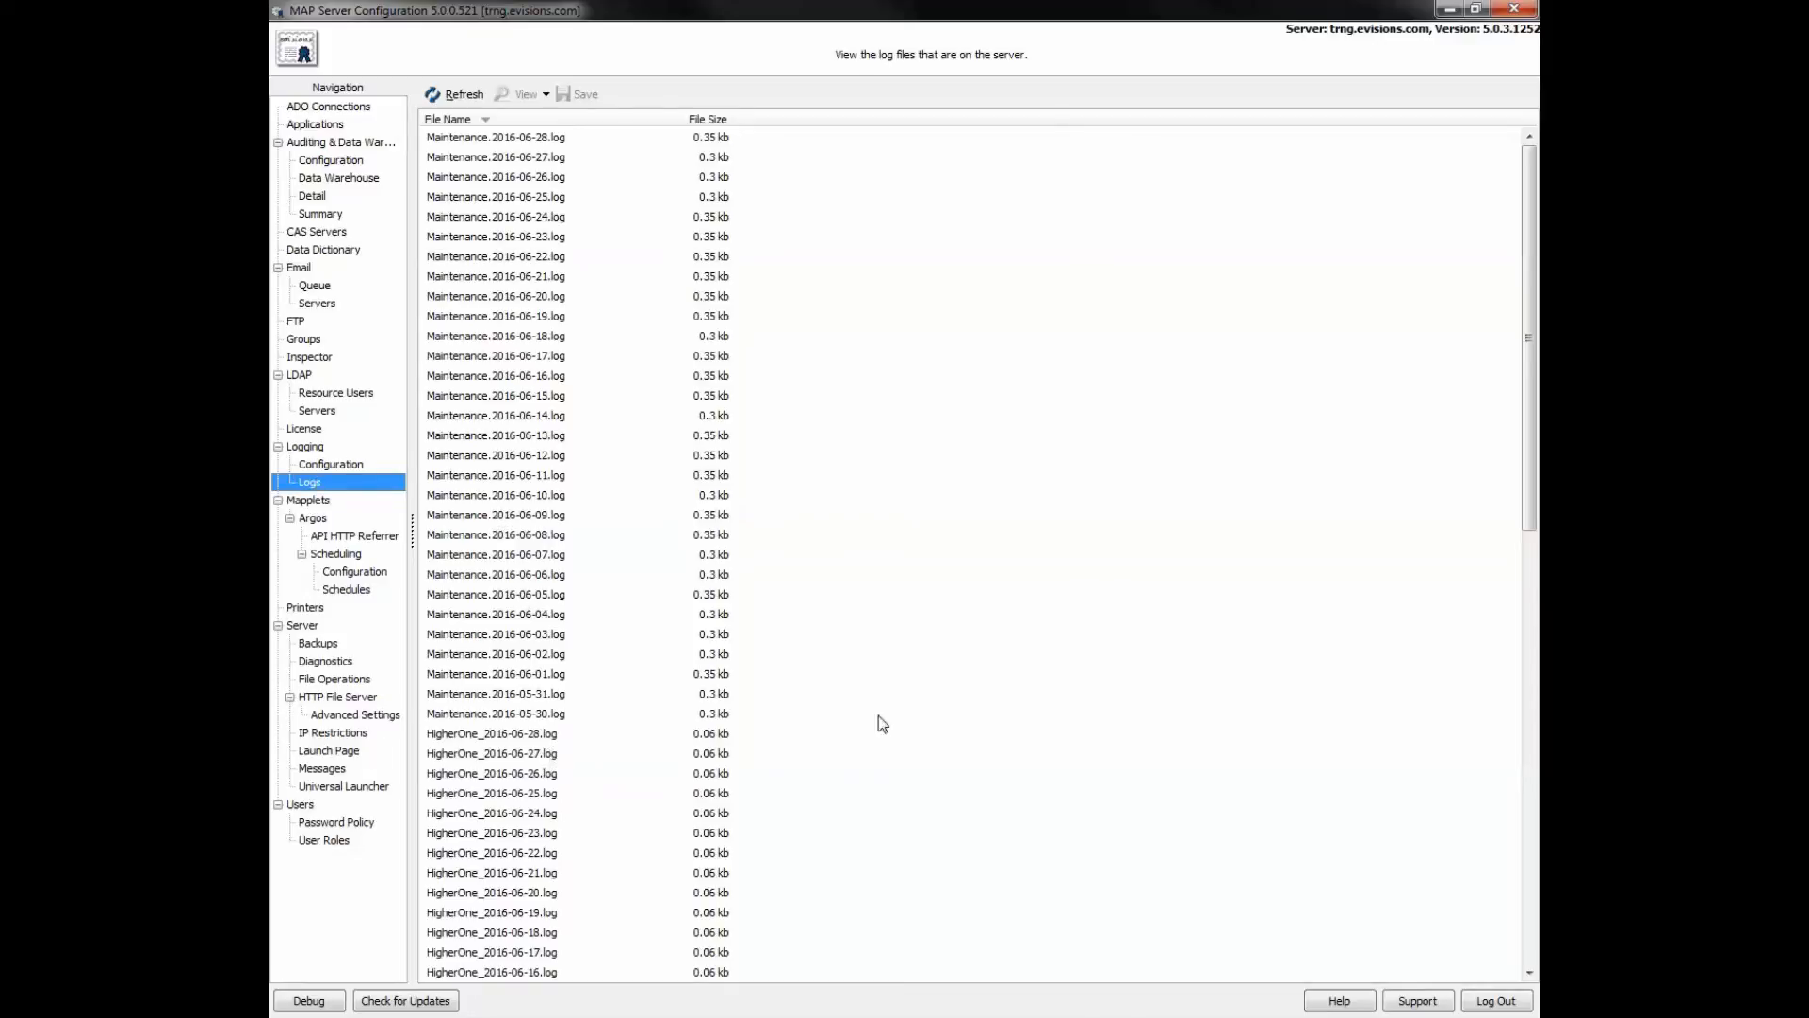
pyautogui.moveTo(1527, 509); pyautogui.dragTo(1531, 820)
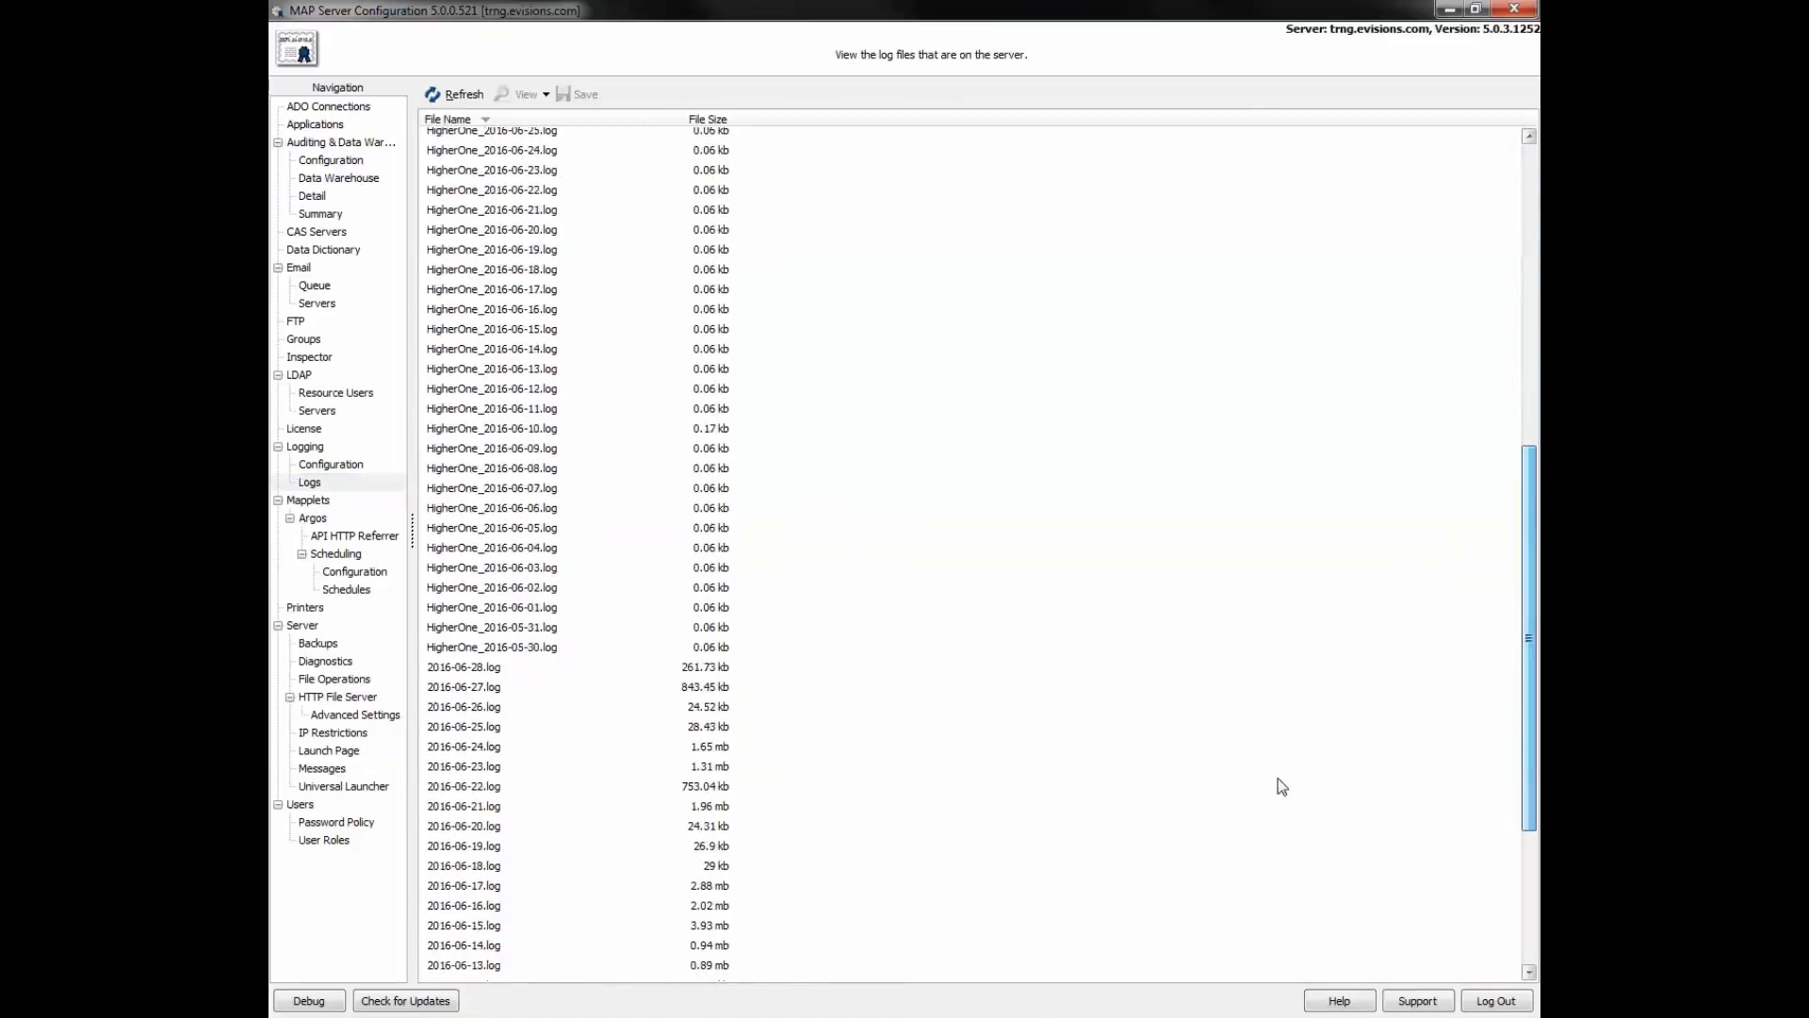
pyautogui.click(483, 690)
pyautogui.doubleClick(480, 686)
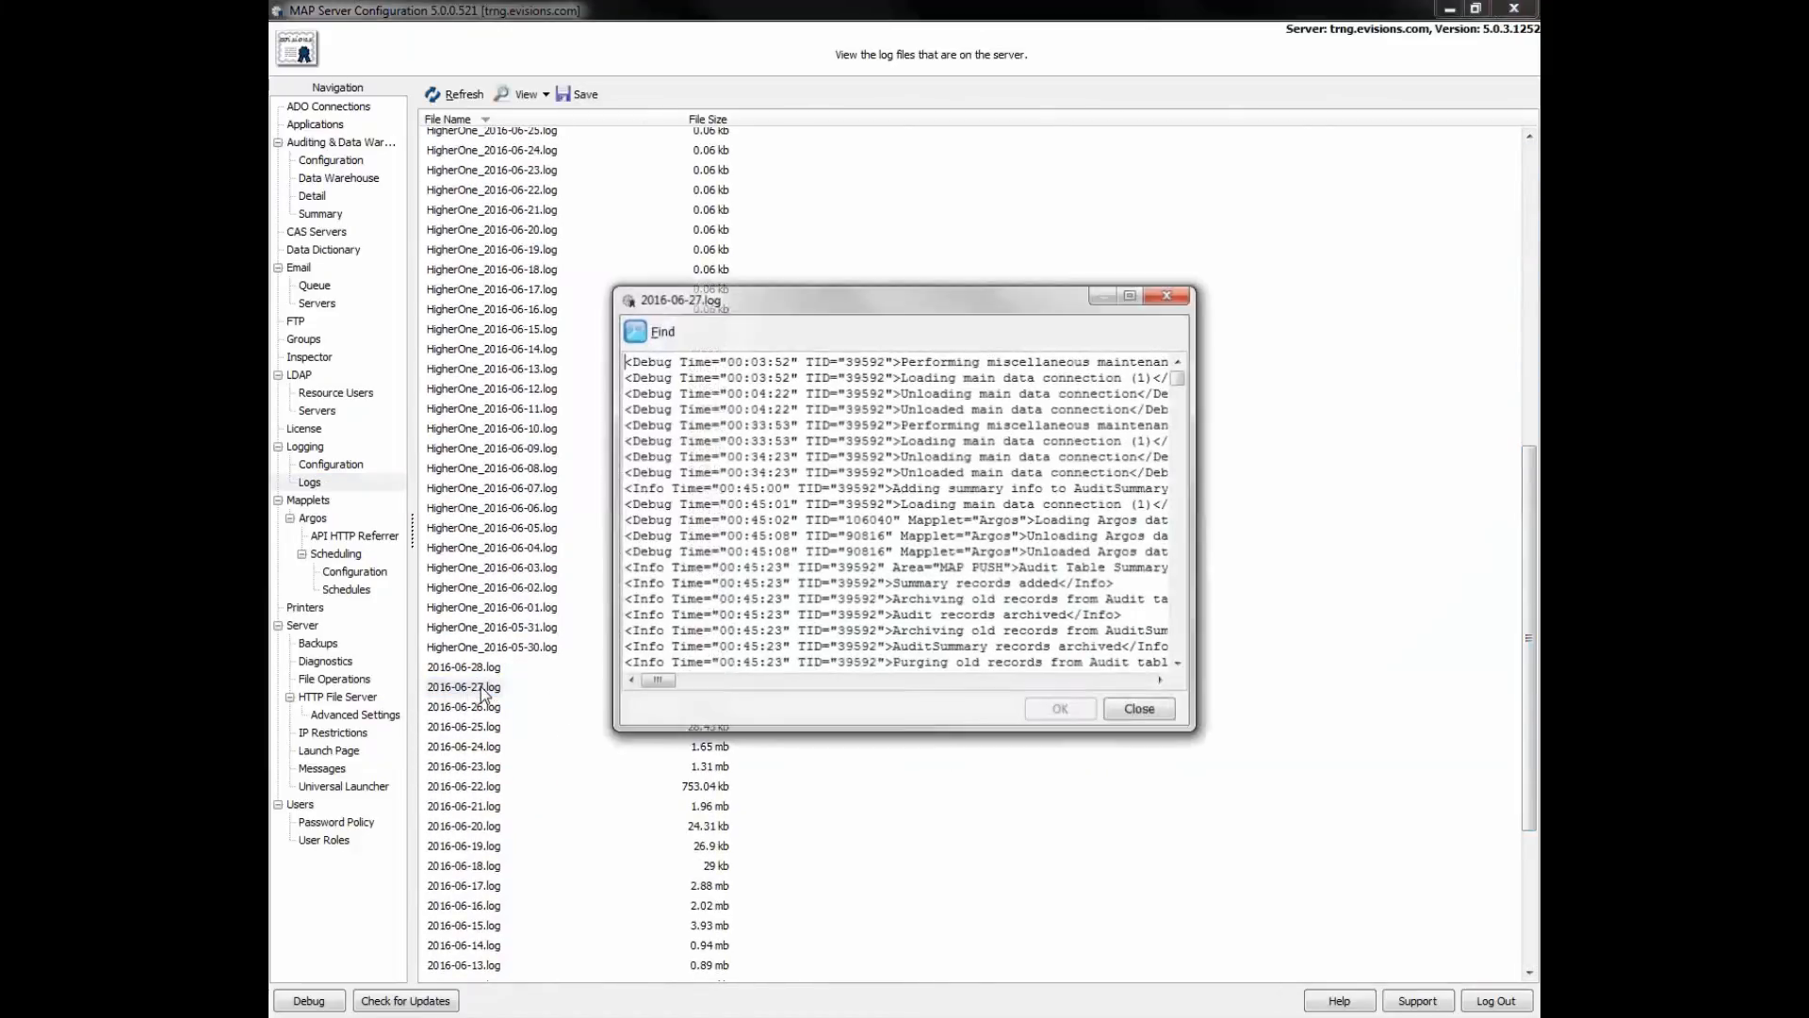
pyautogui.click(1131, 712)
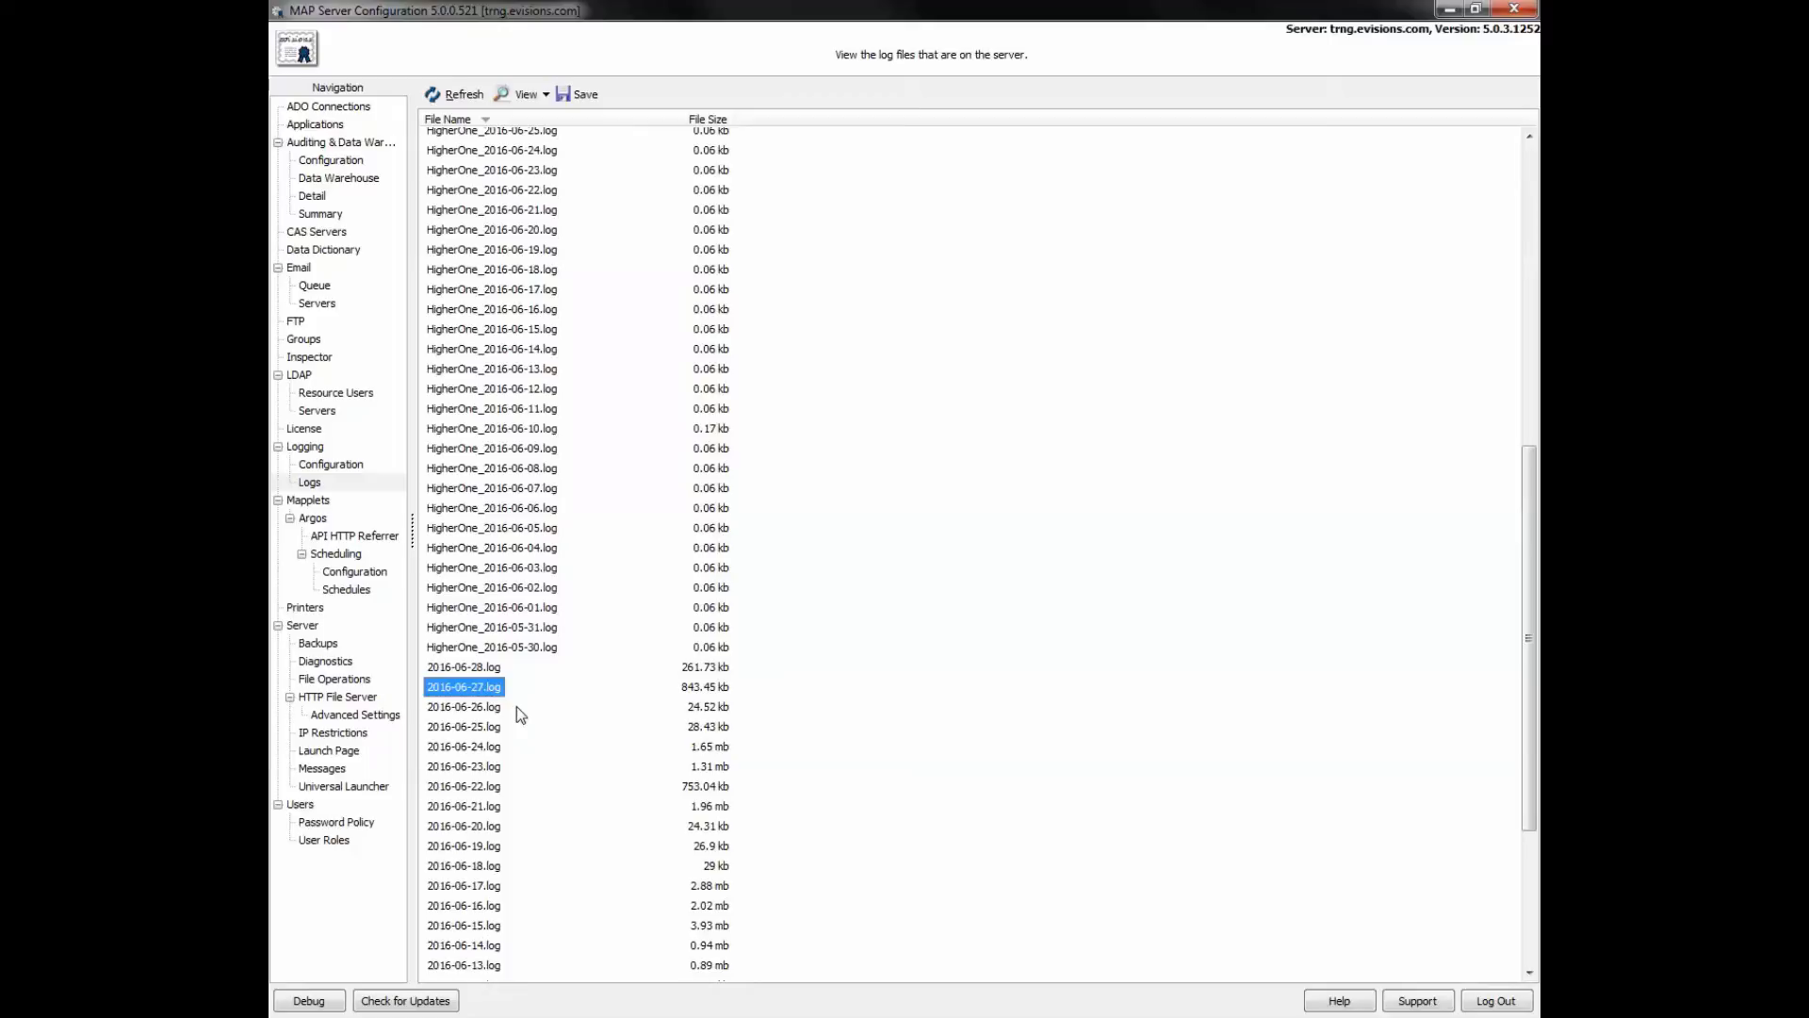
pyautogui.click(313, 502)
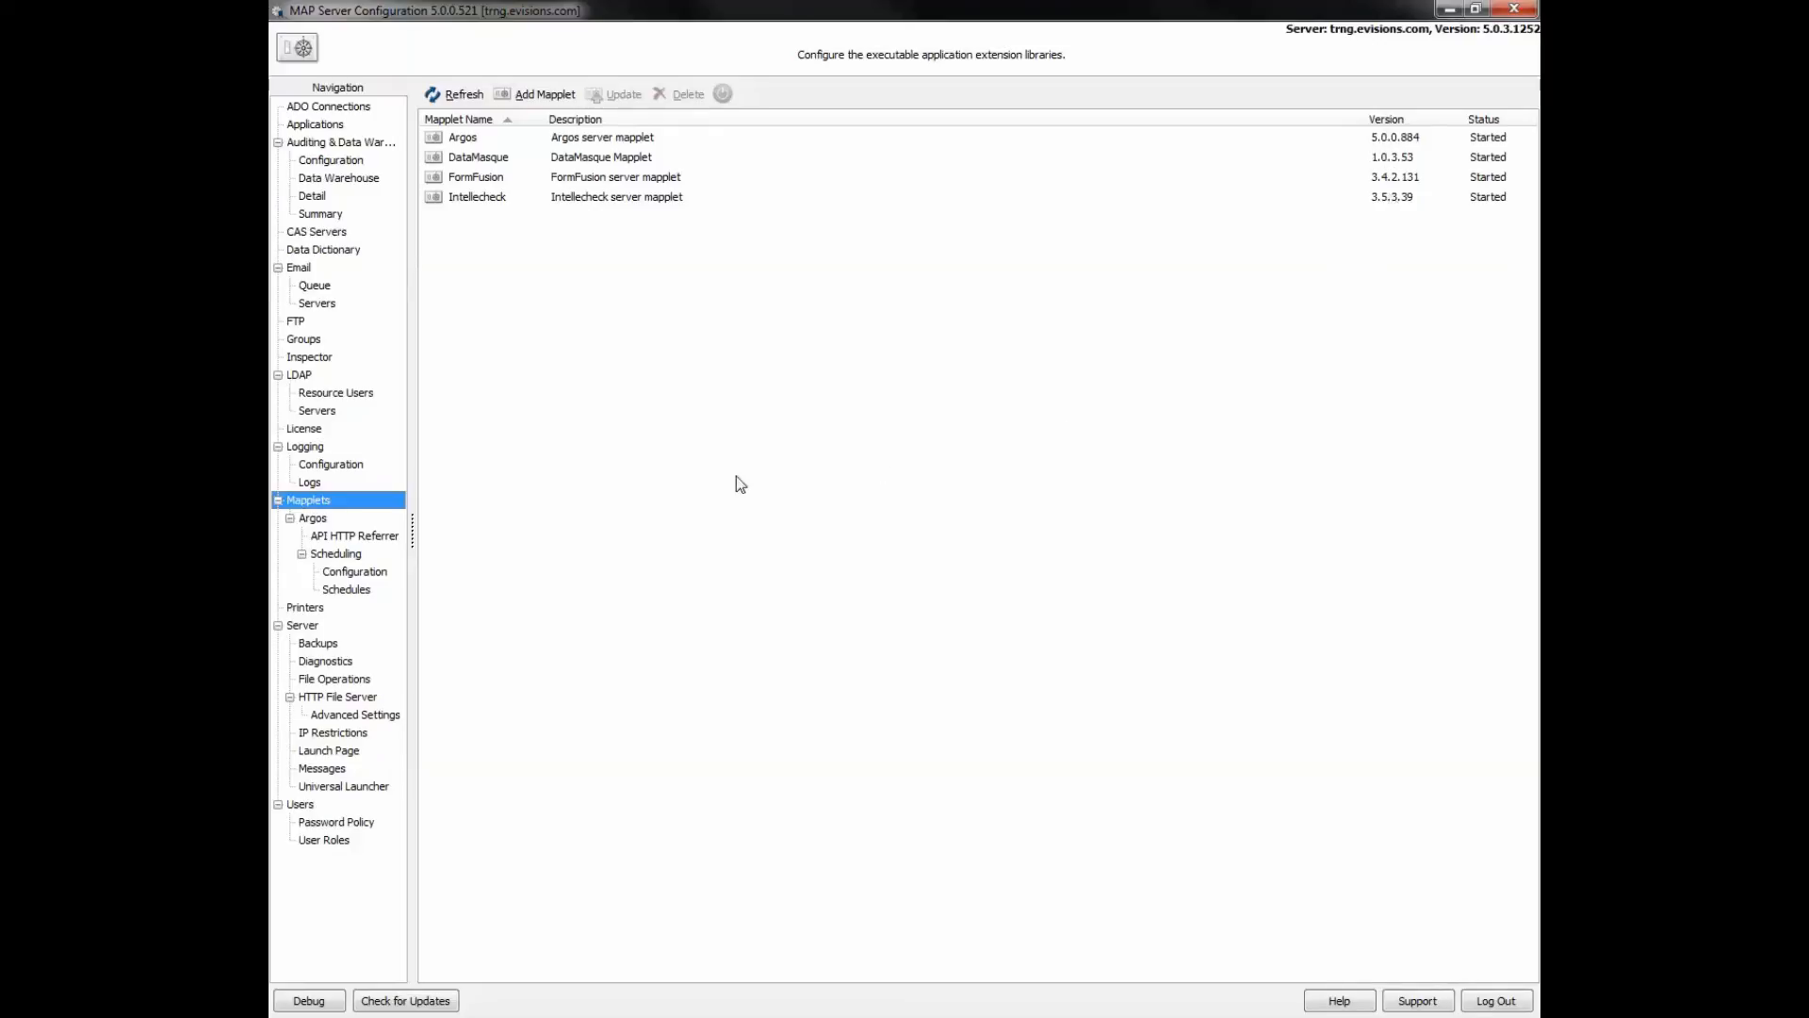
# - Show the Server page with version 5.0.3.1252 and MAPS port 27467
pyautogui.click(303, 627)
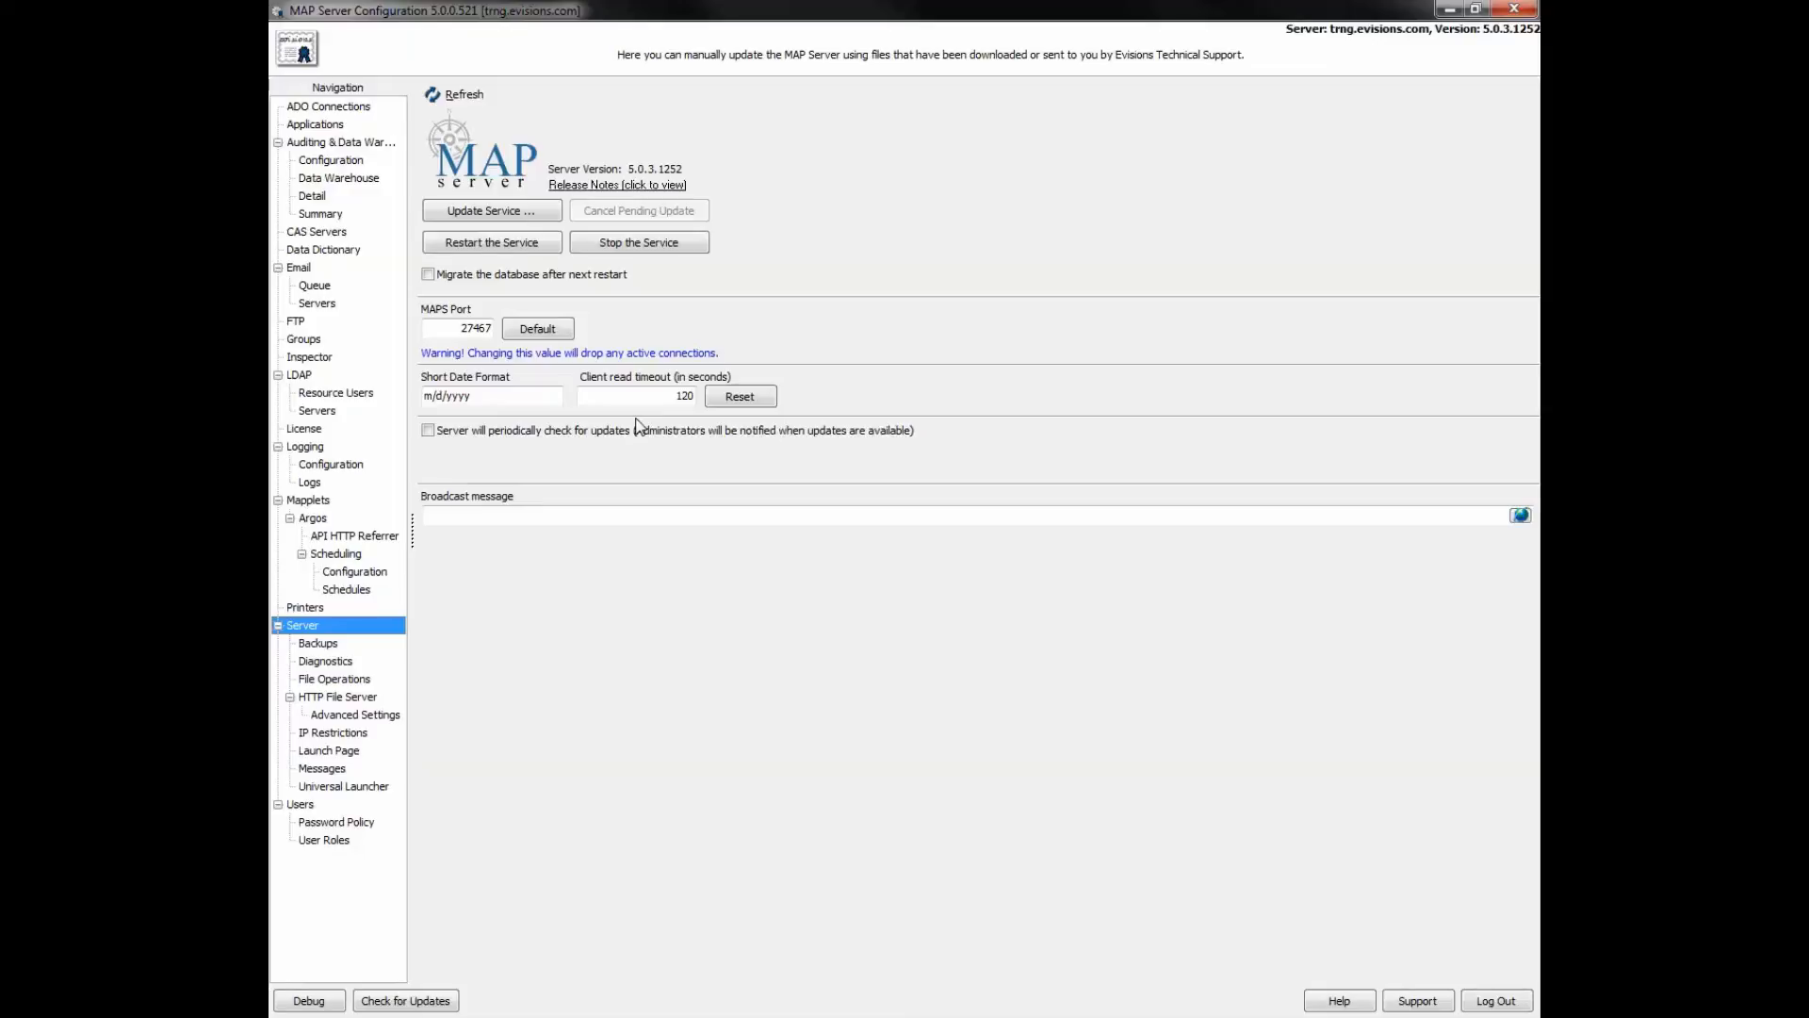
# - Review Backups and Diagnostics, then show HTTP File Server settings on ports 80 and 443
pyautogui.click(318, 644)
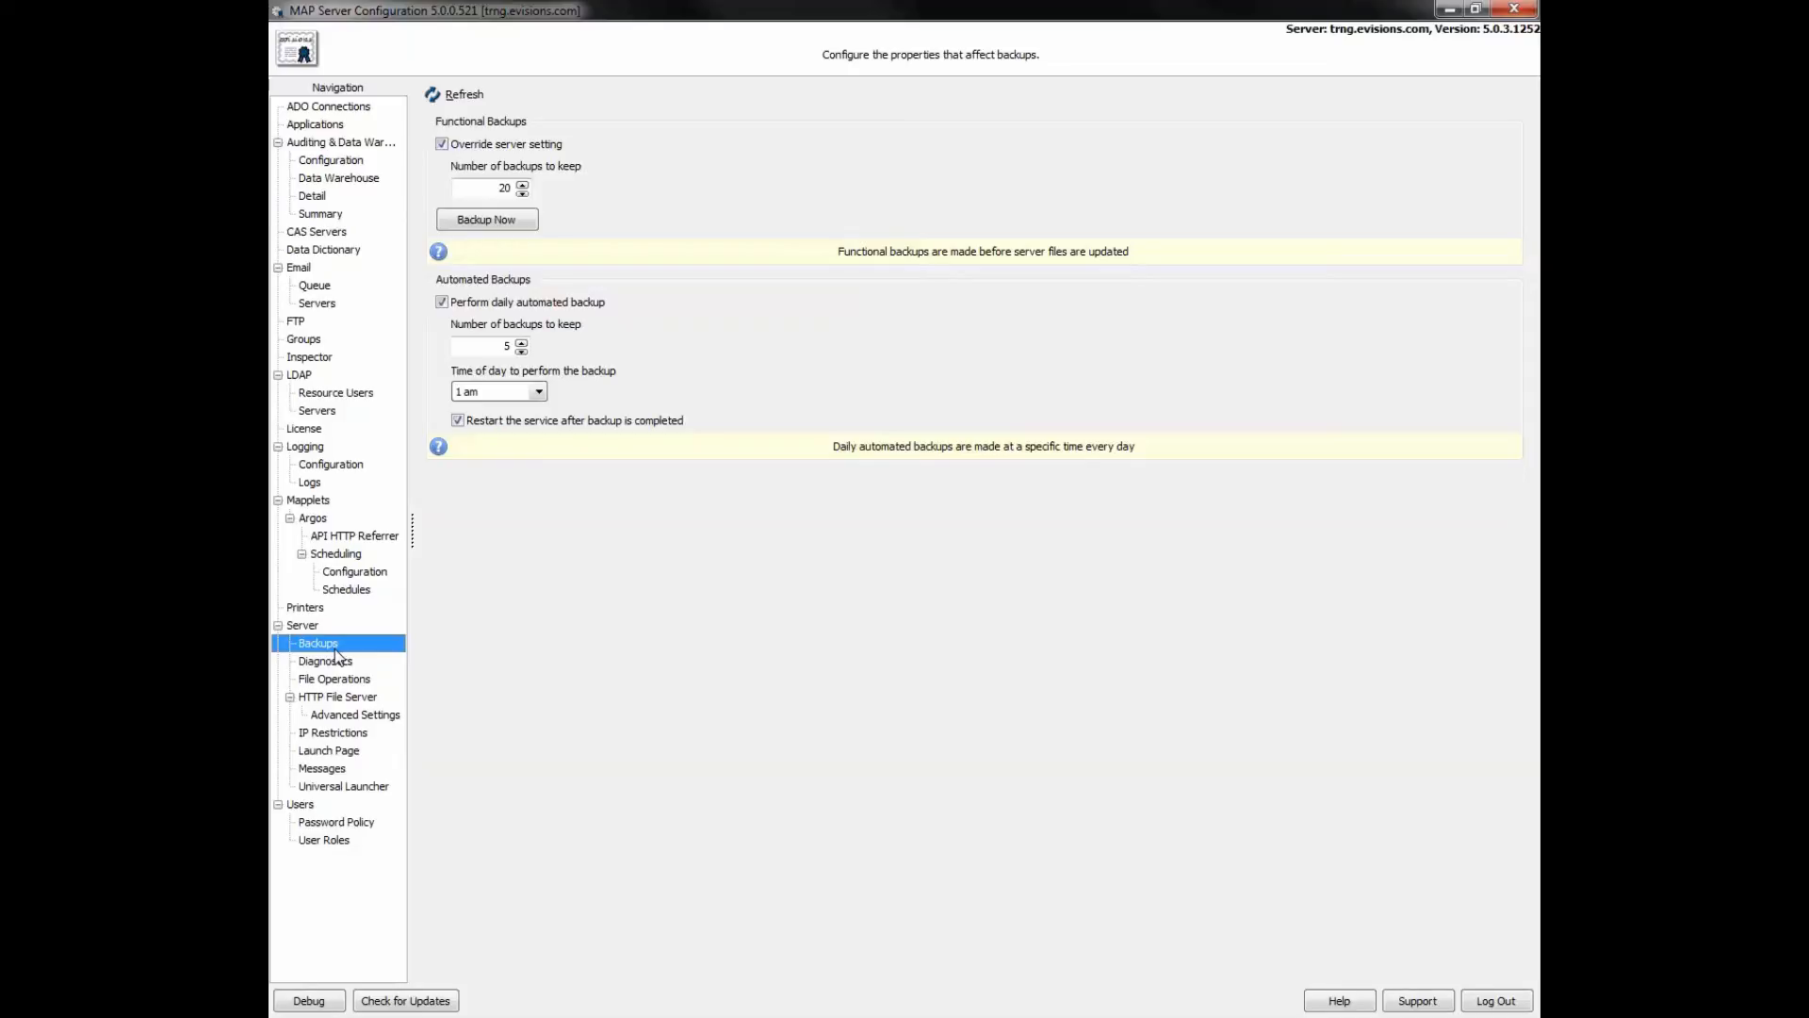
pyautogui.click(324, 660)
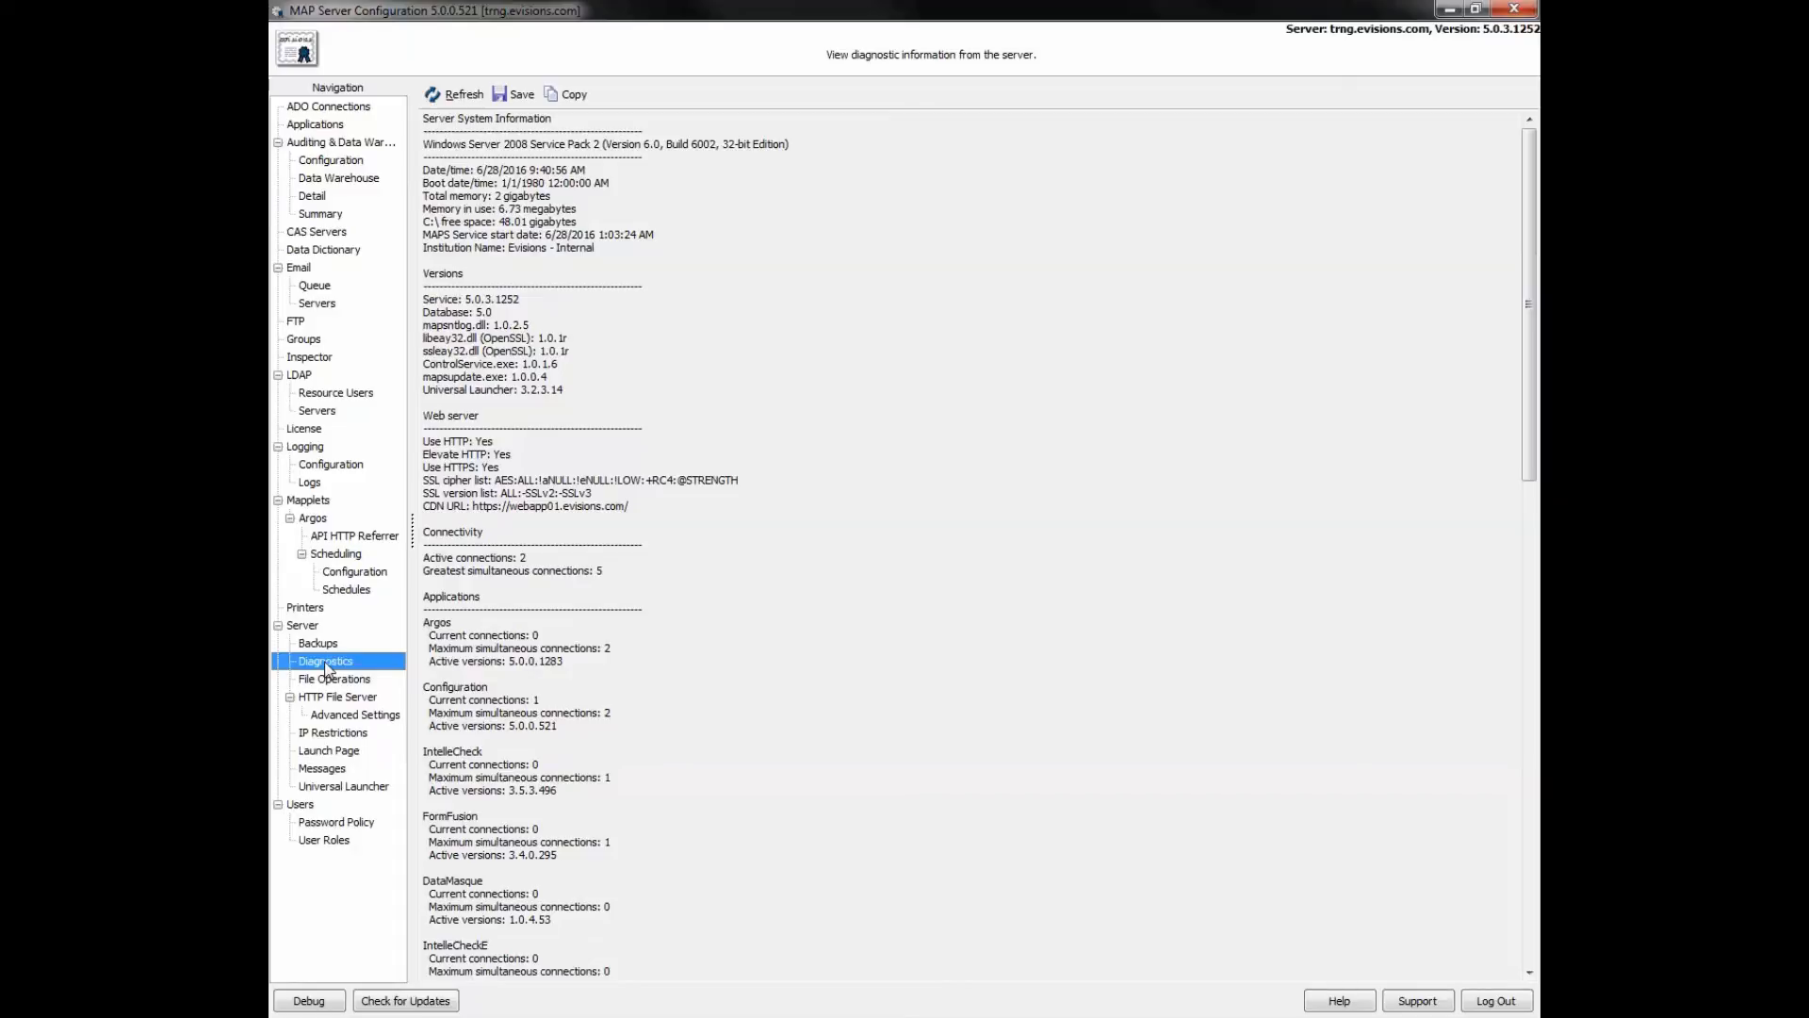
pyautogui.click(332, 704)
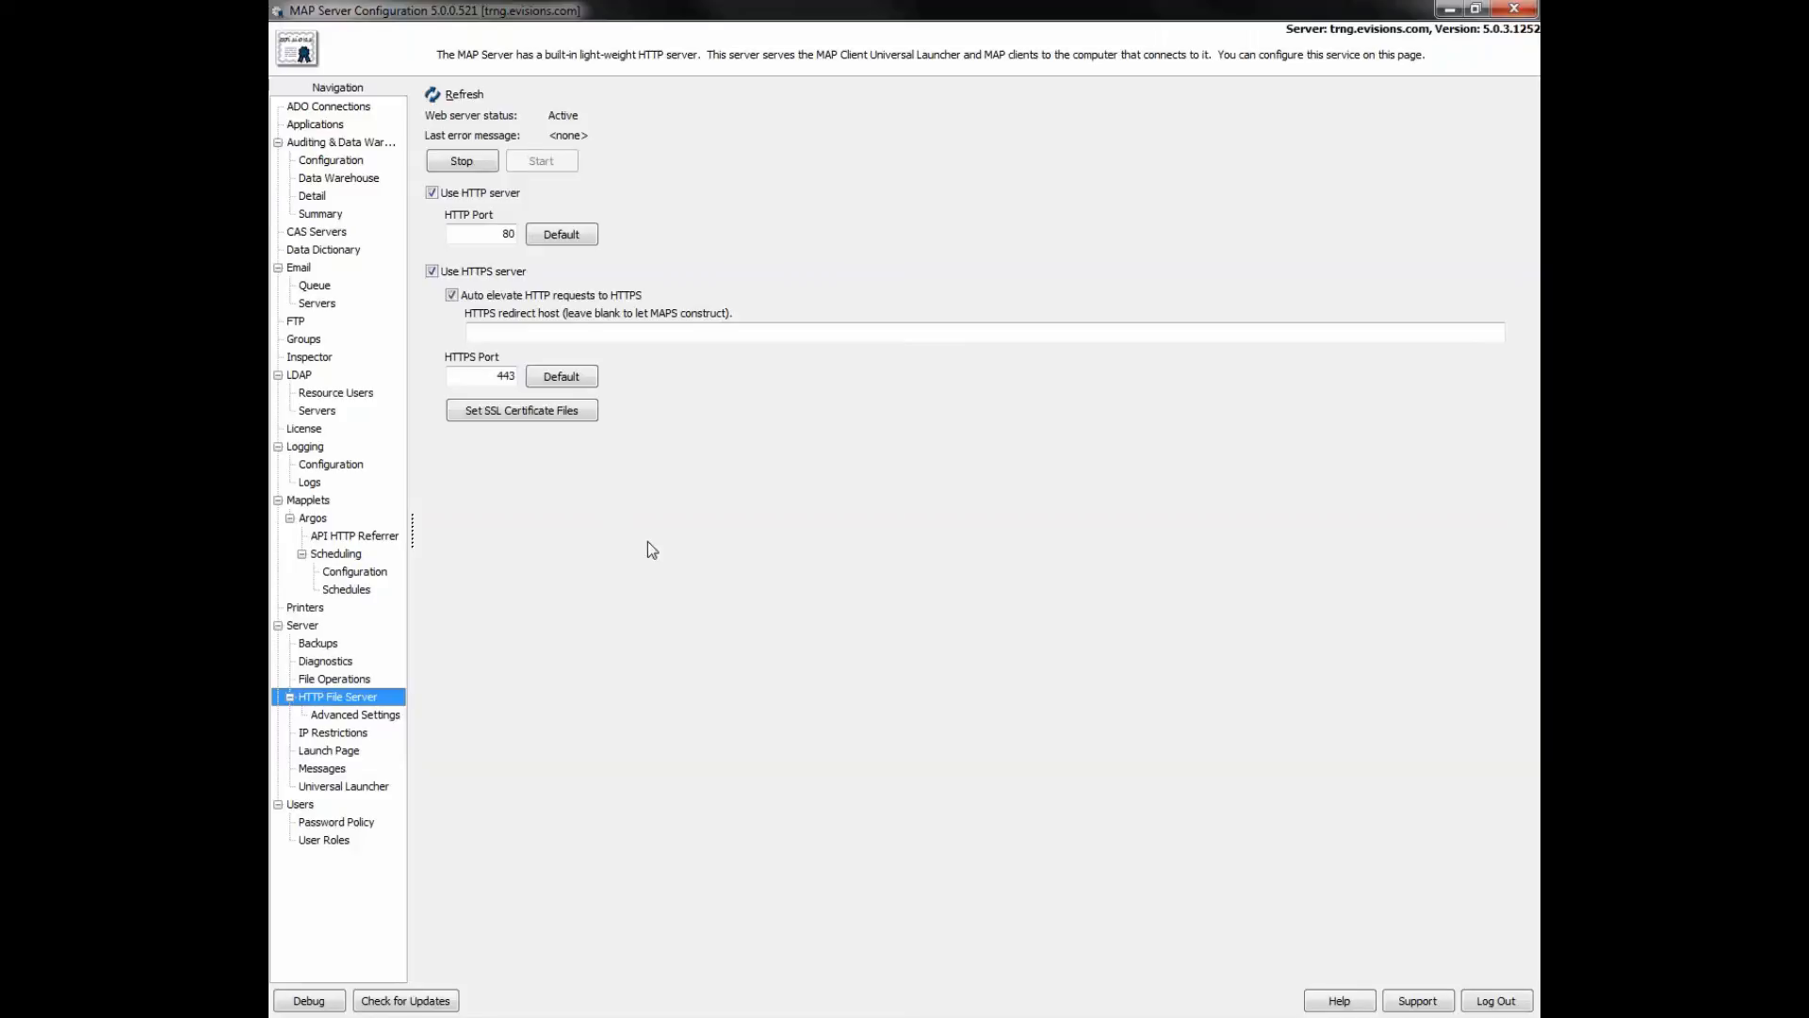
# - Review Advanced Settings, then show IP Restrictions with only the default Allow rule
pyautogui.click(367, 718)
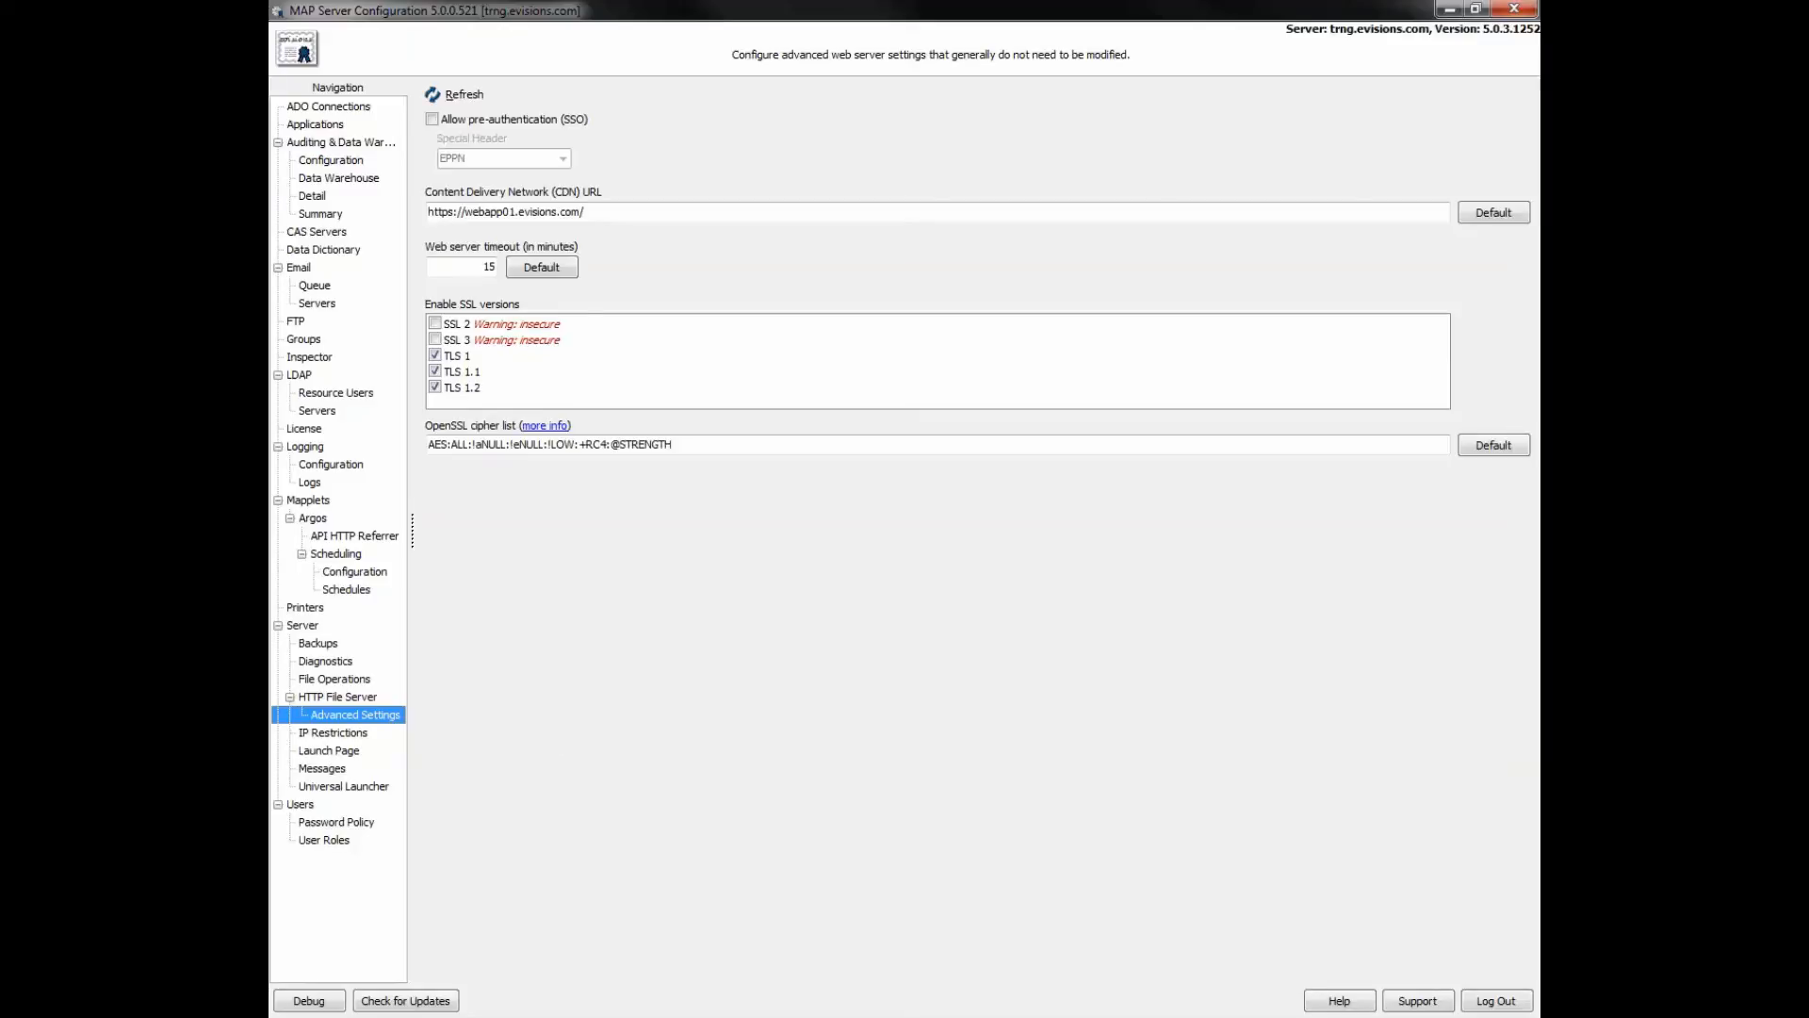
pyautogui.click(357, 734)
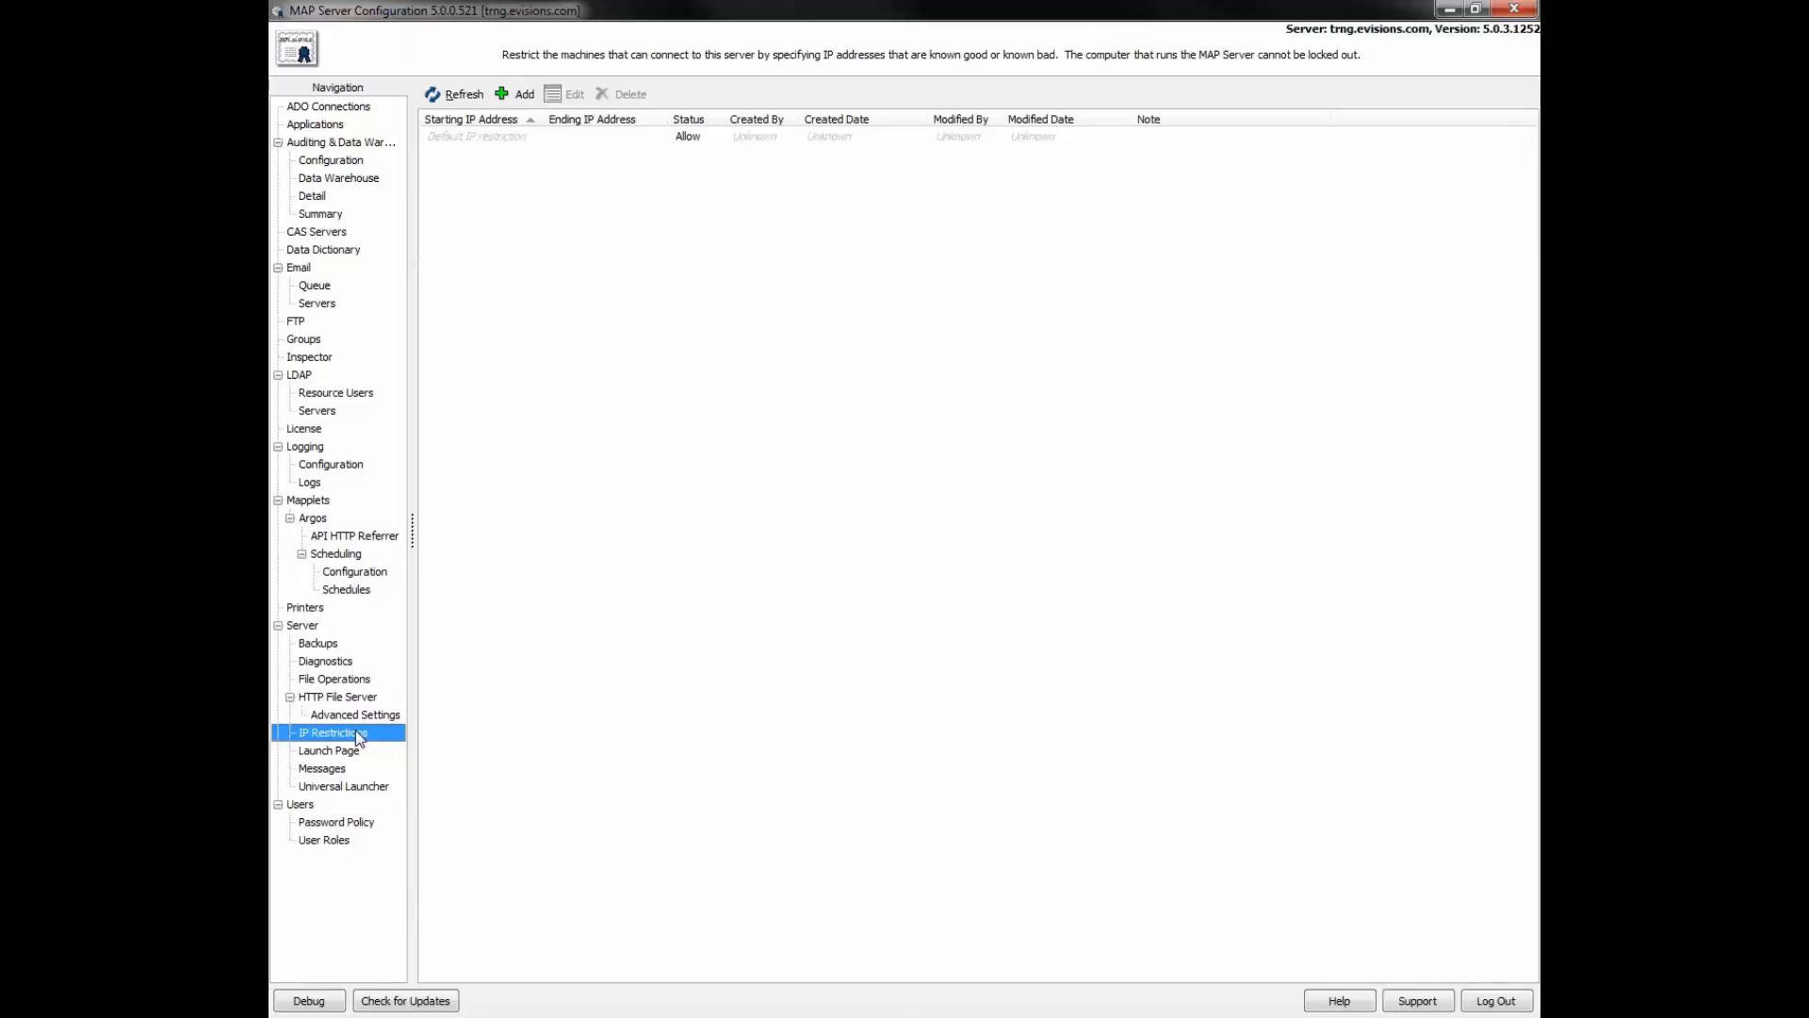
# - Review Launch Page and Messages, then confirm Universal Launcher uses Evisions Application Launcher on port 27467
pyautogui.click(350, 752)
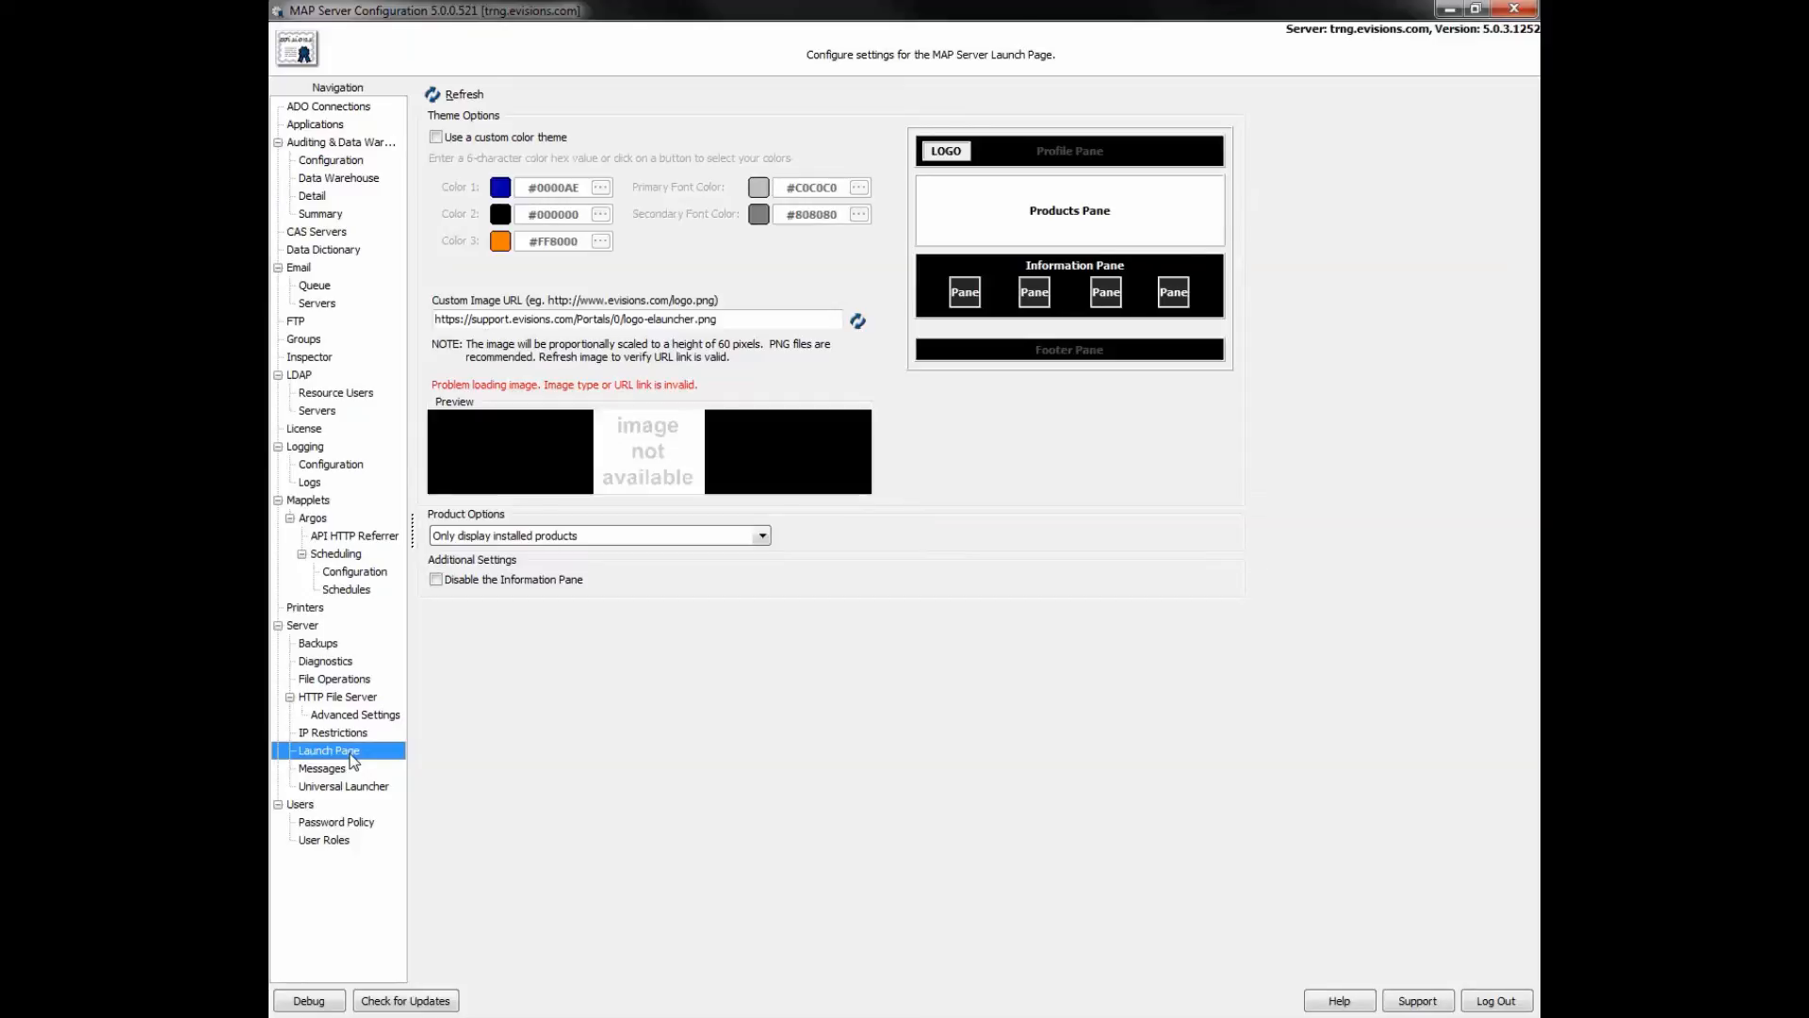
pyautogui.click(337, 771)
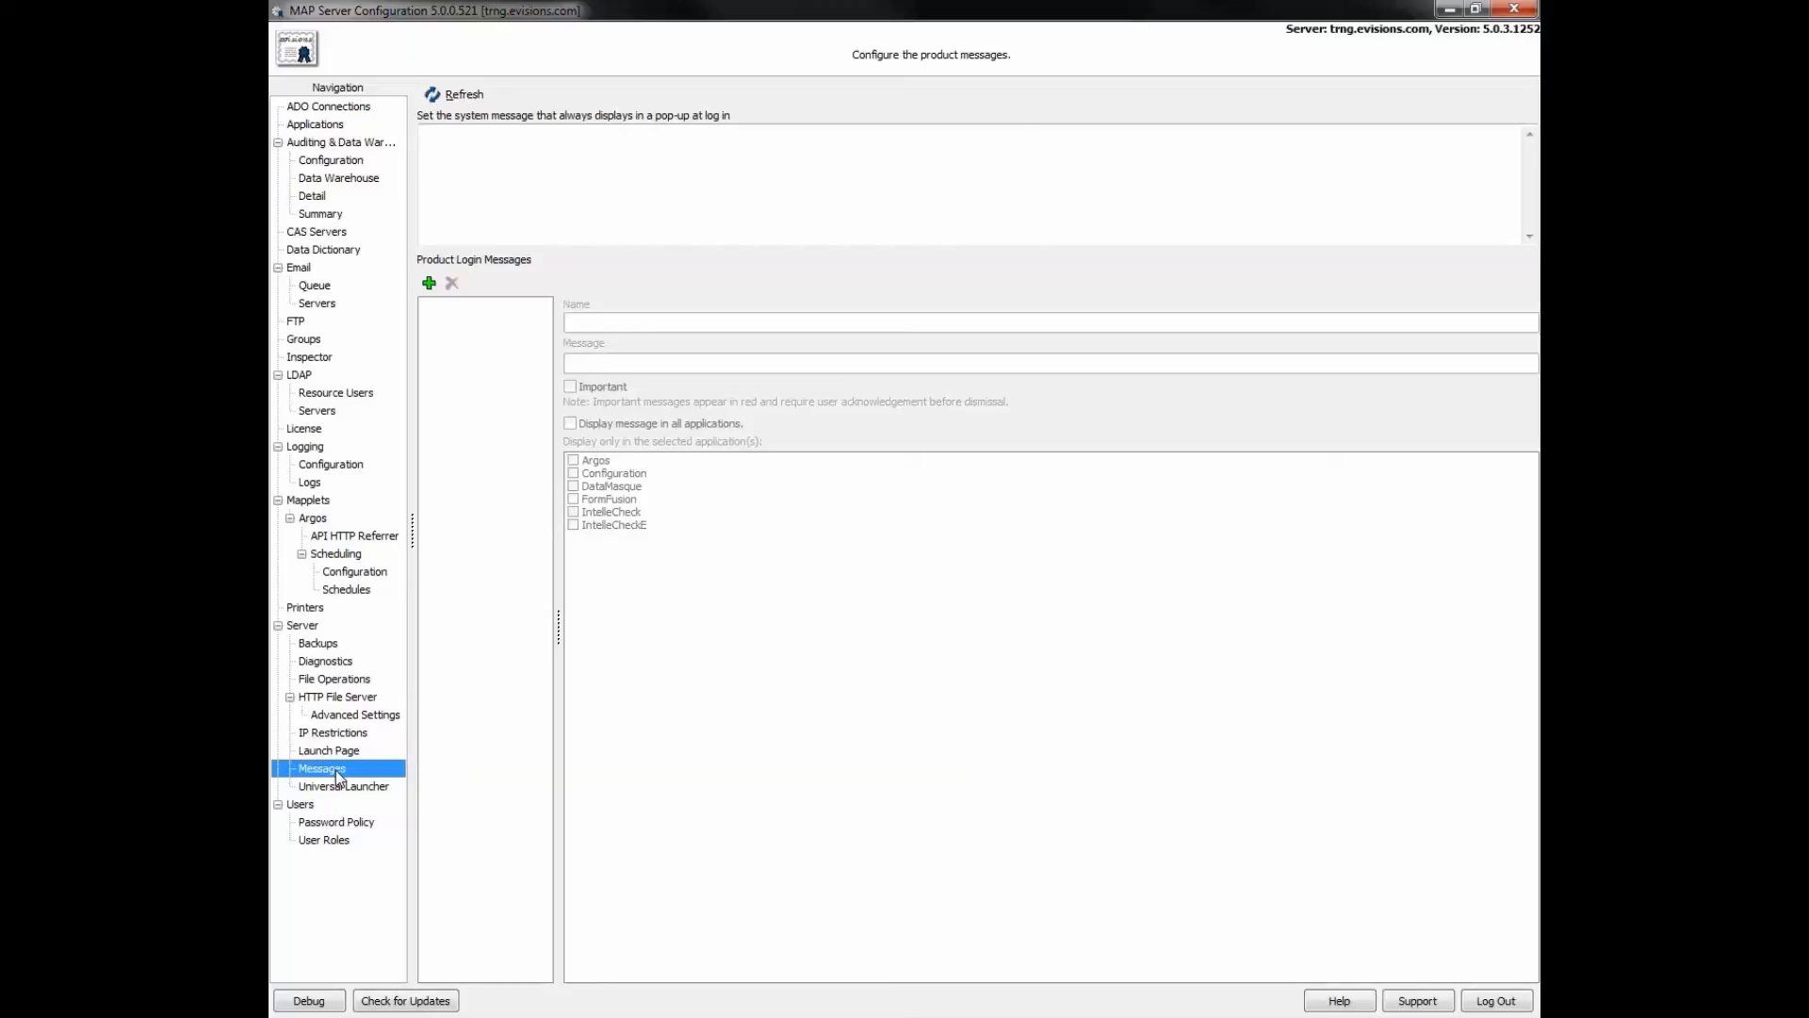
pyautogui.click(335, 791)
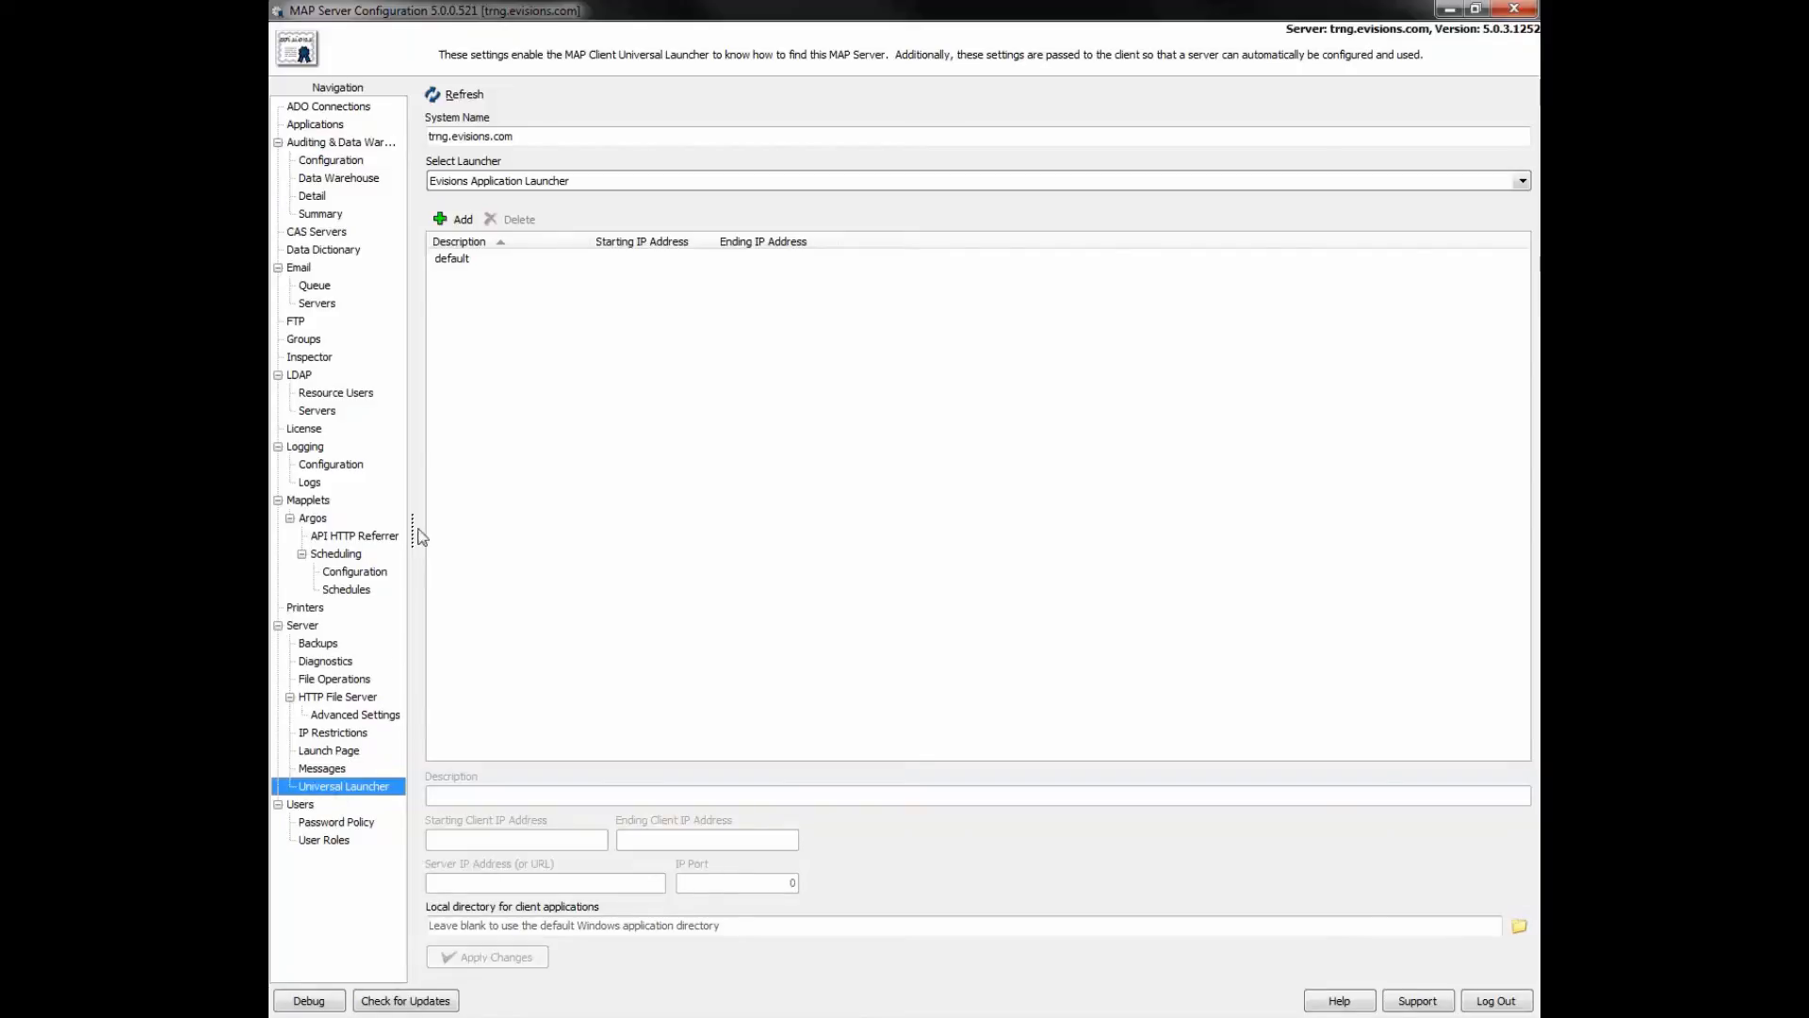
pyautogui.click(452, 260)
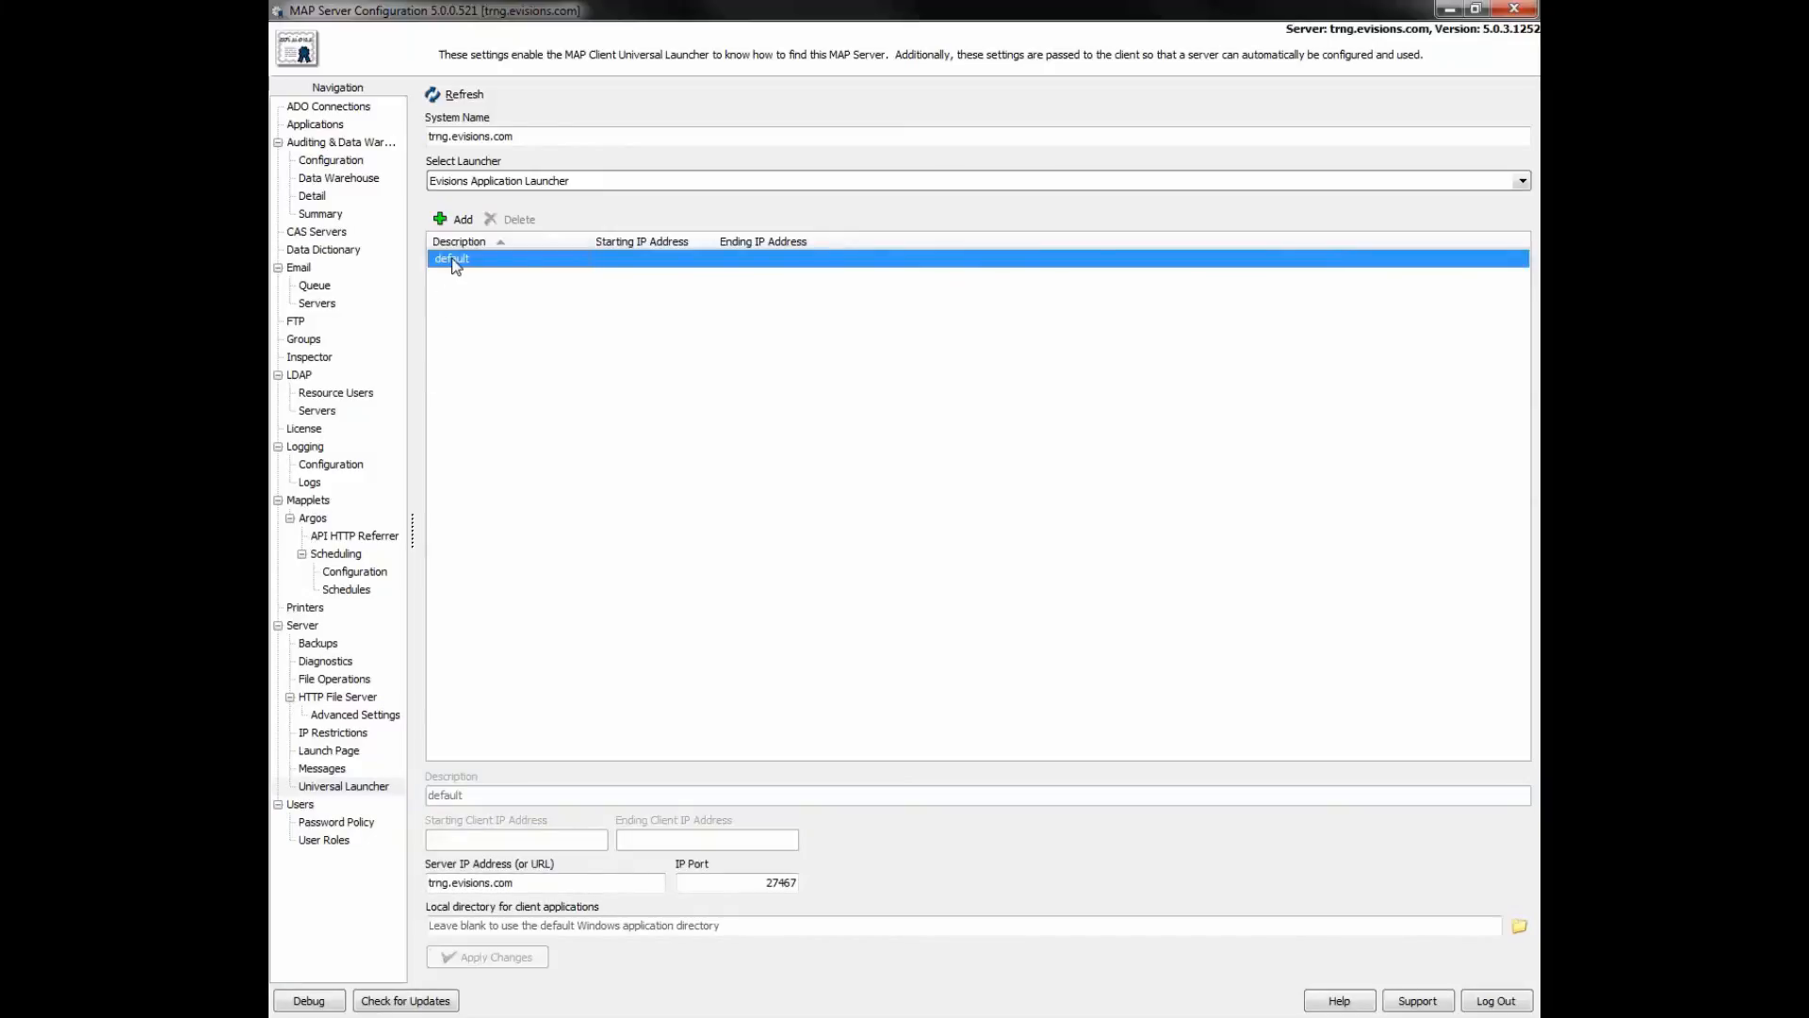
pyautogui.click(1522, 179)
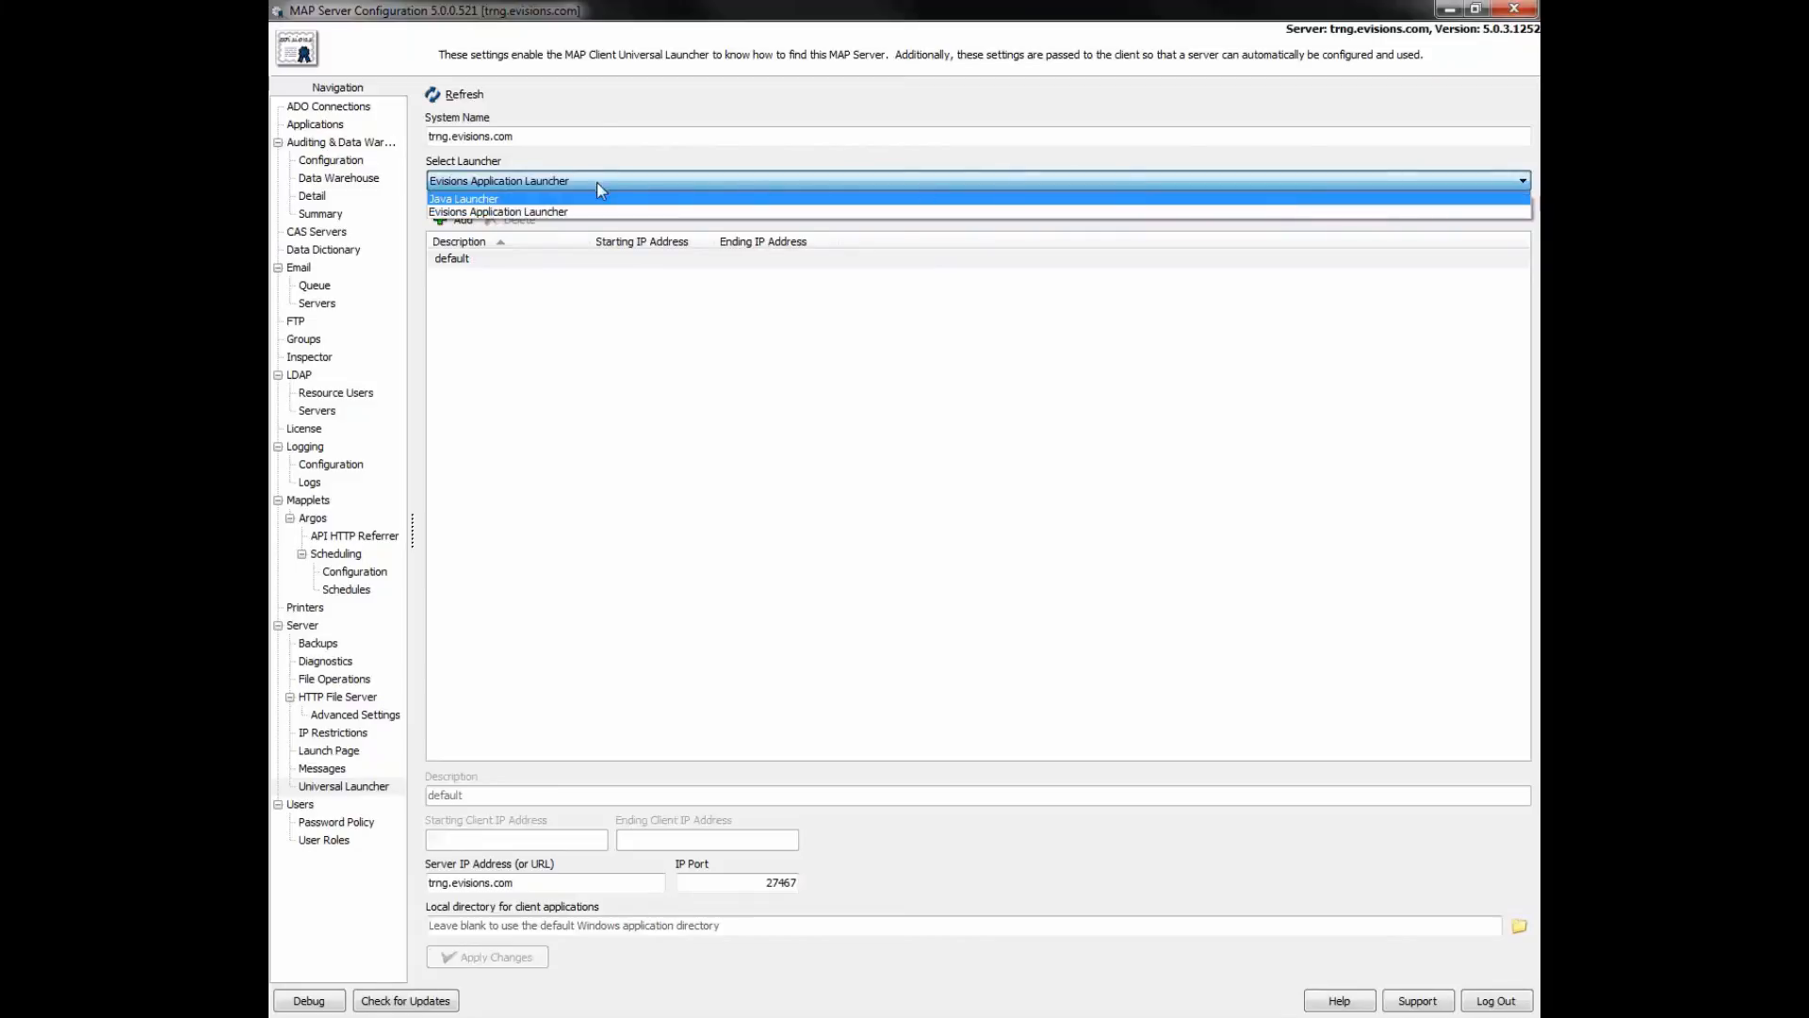
pyautogui.click(588, 211)
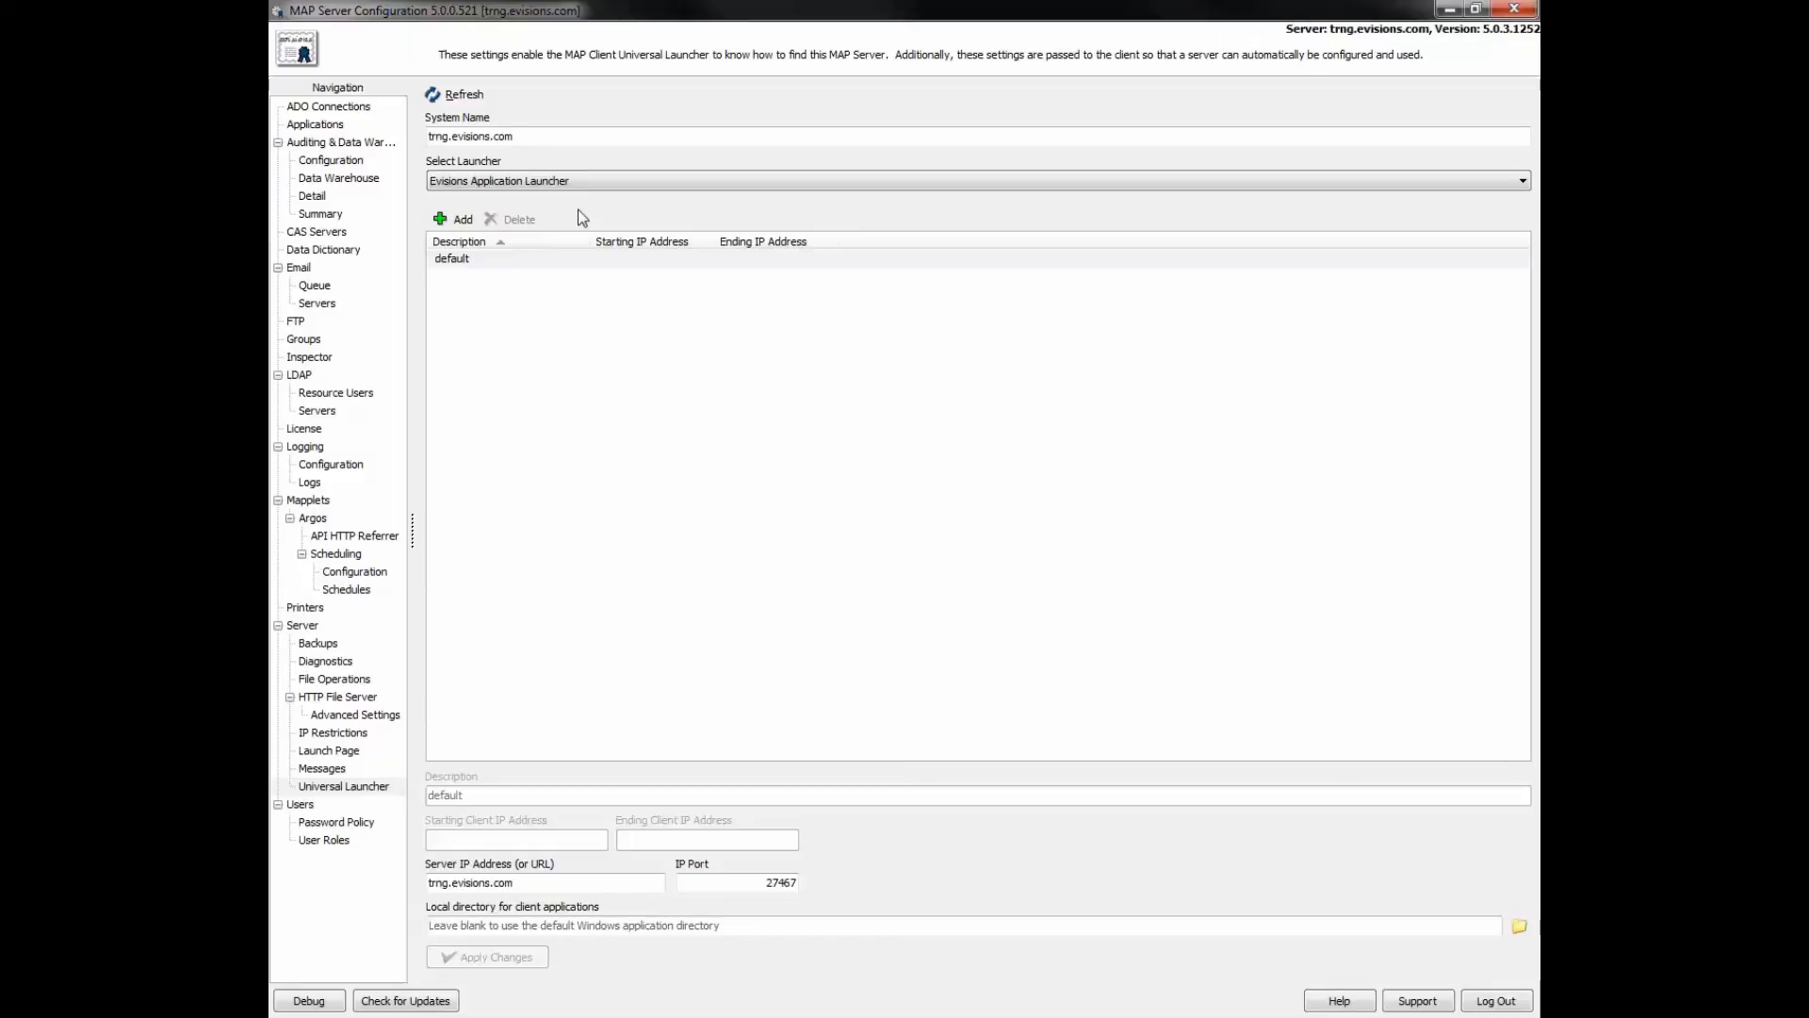
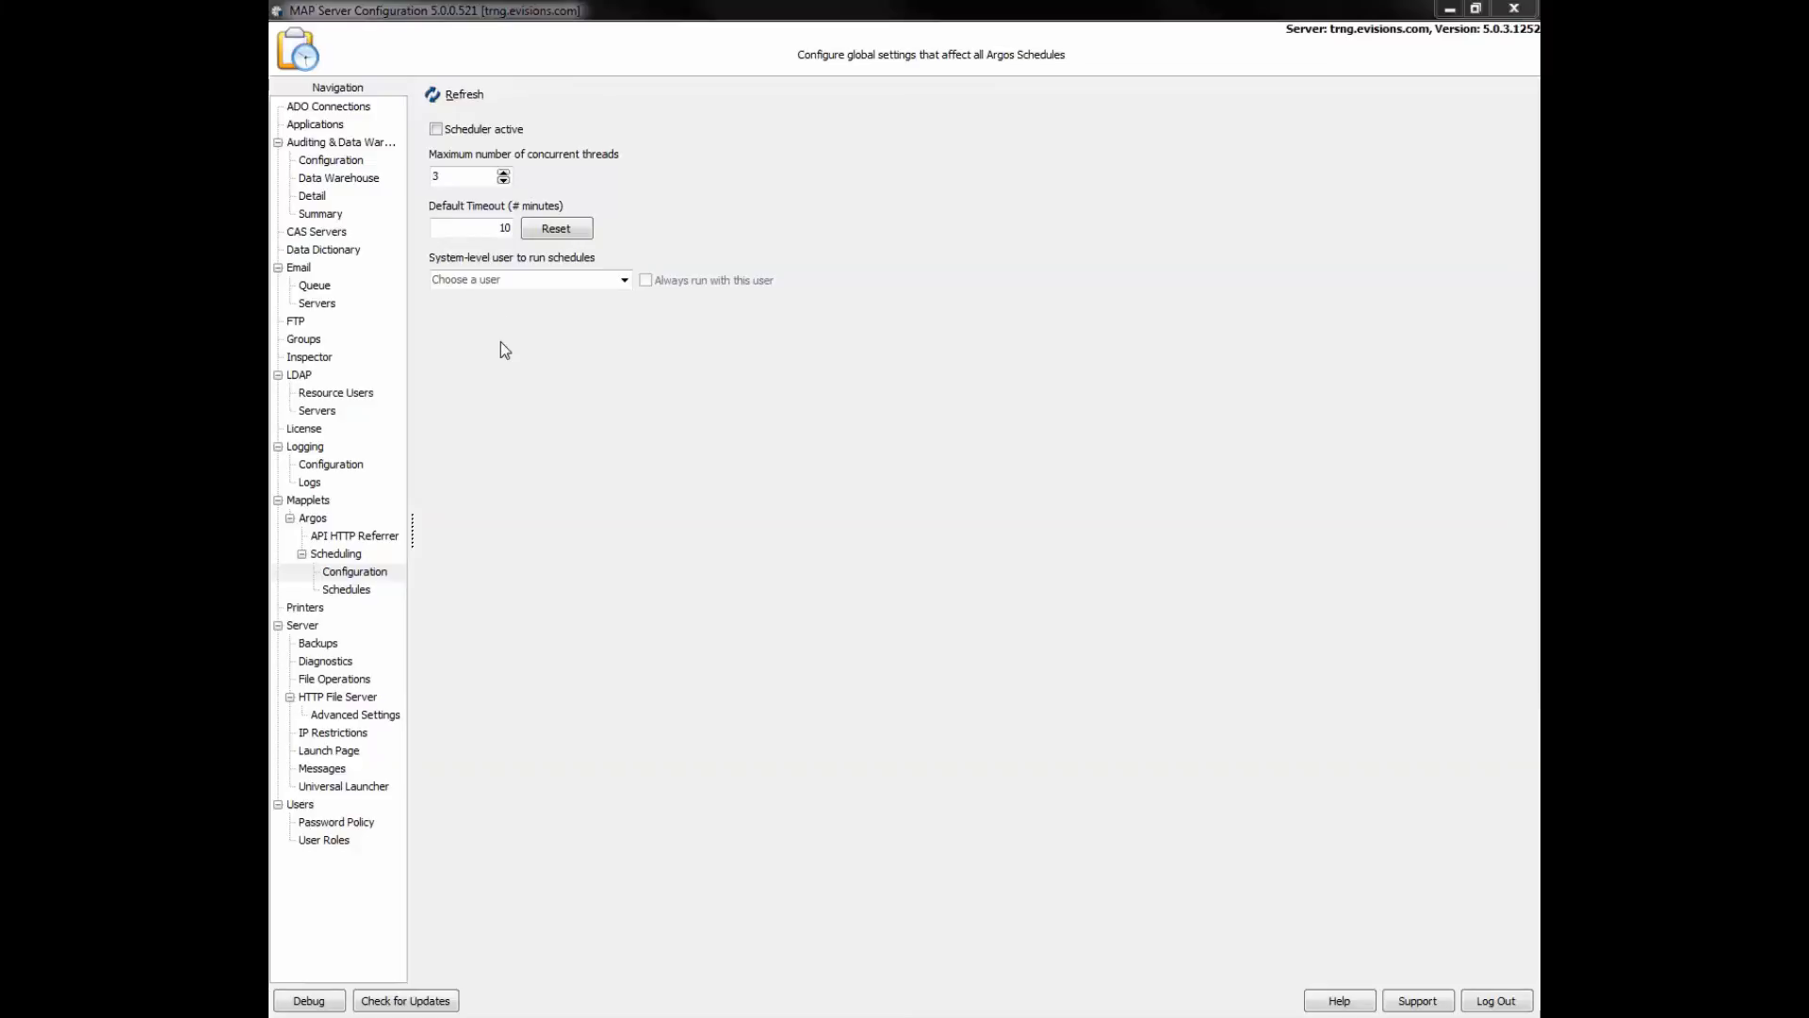
# - Check the run-user dropdown, then toggle Scheduler active on and back off
pyautogui.click(624, 280)
pyautogui.click(625, 279)
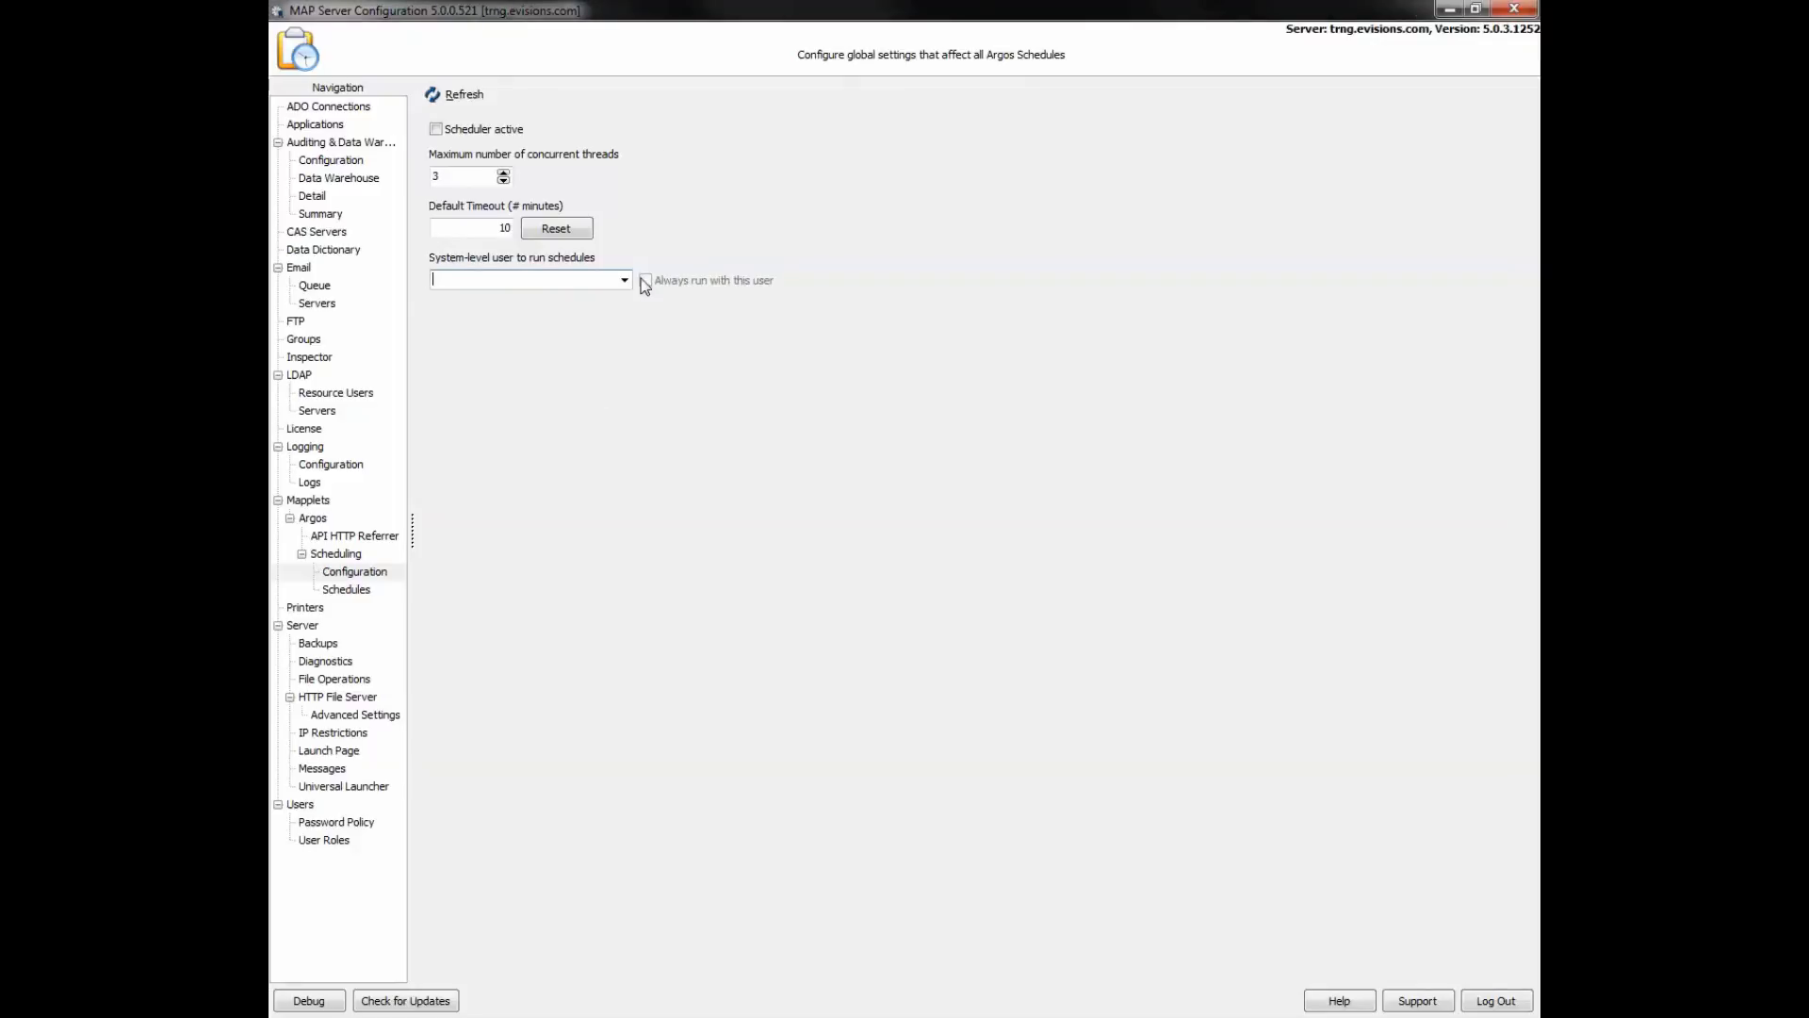
pyautogui.click(436, 129)
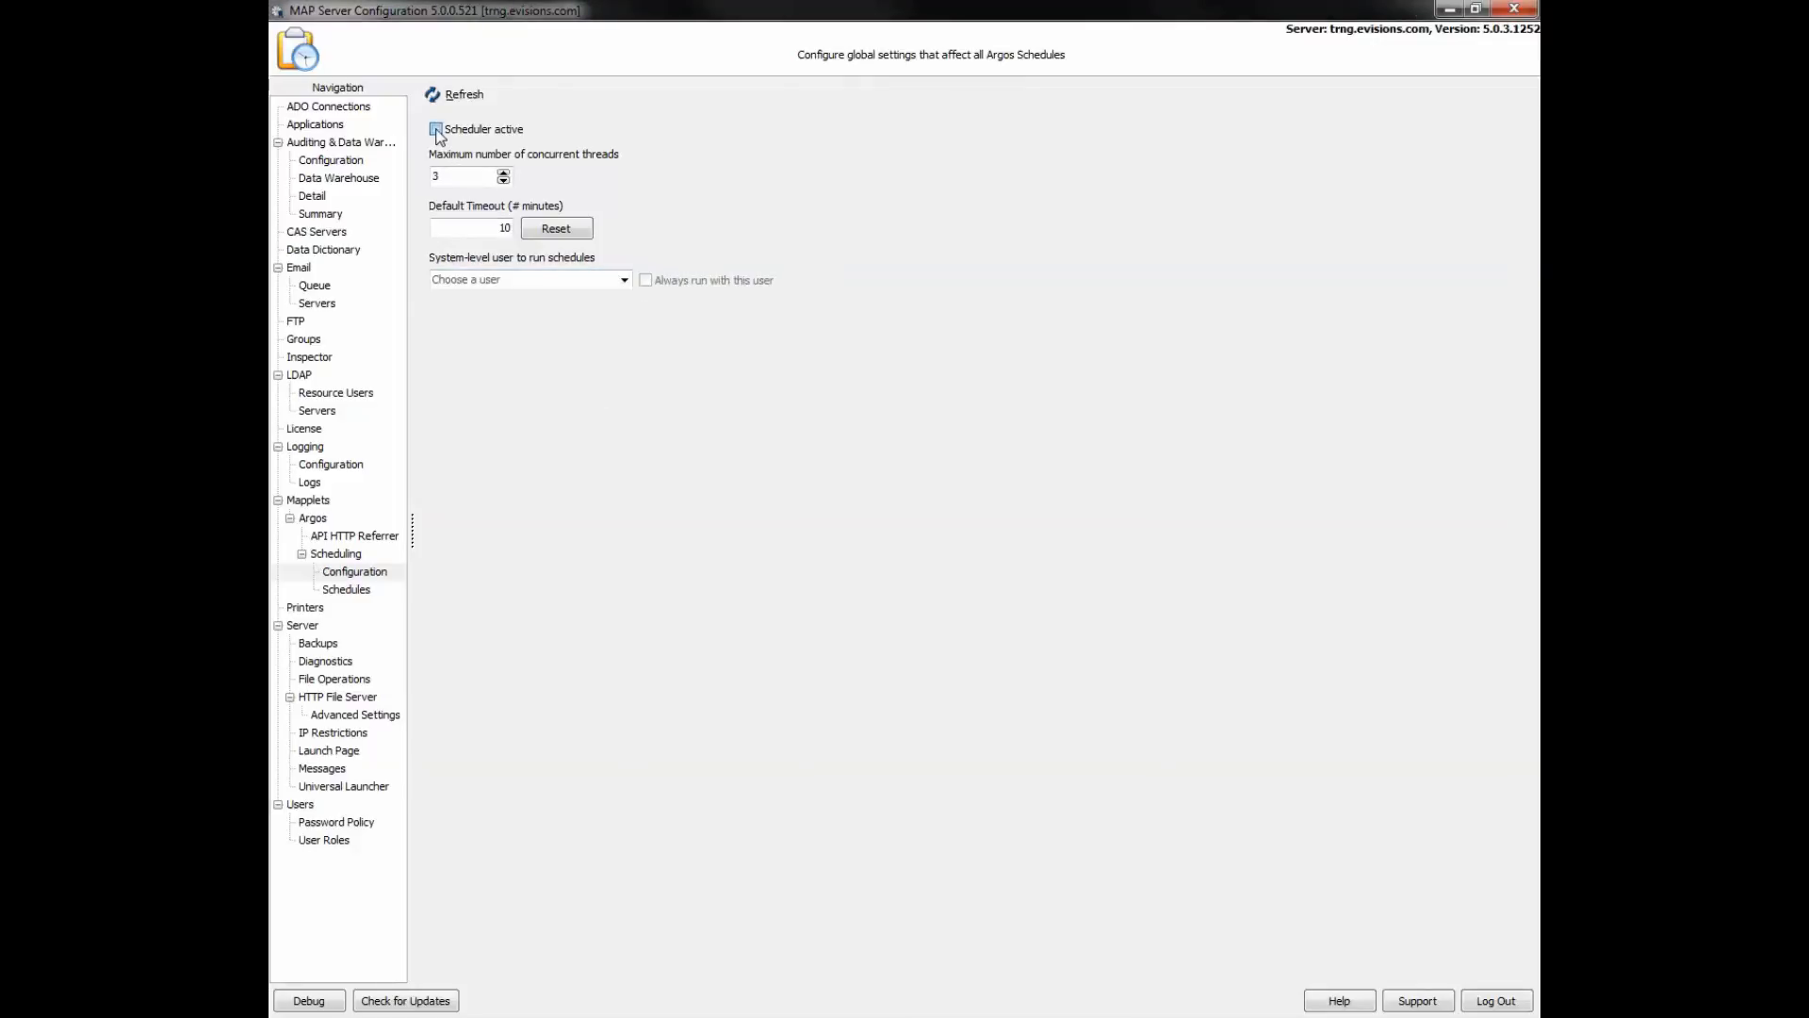
pyautogui.click(436, 129)
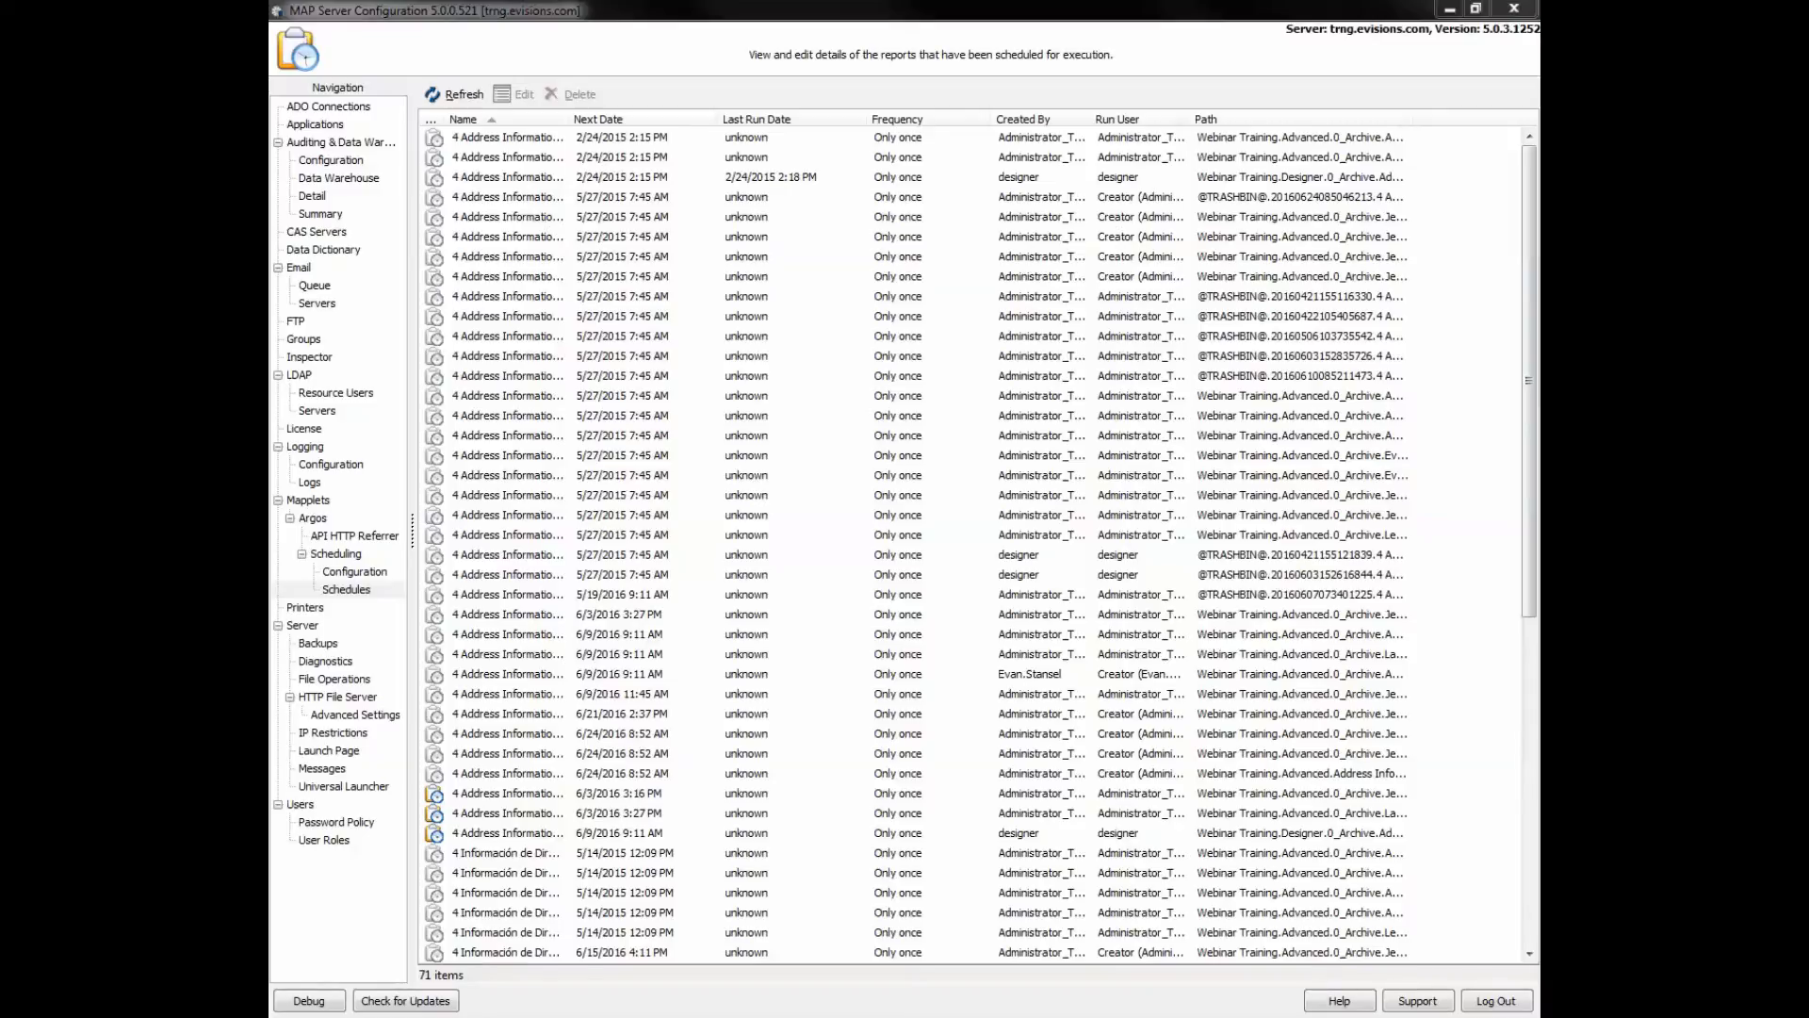
pyautogui.doubleClick(500, 236)
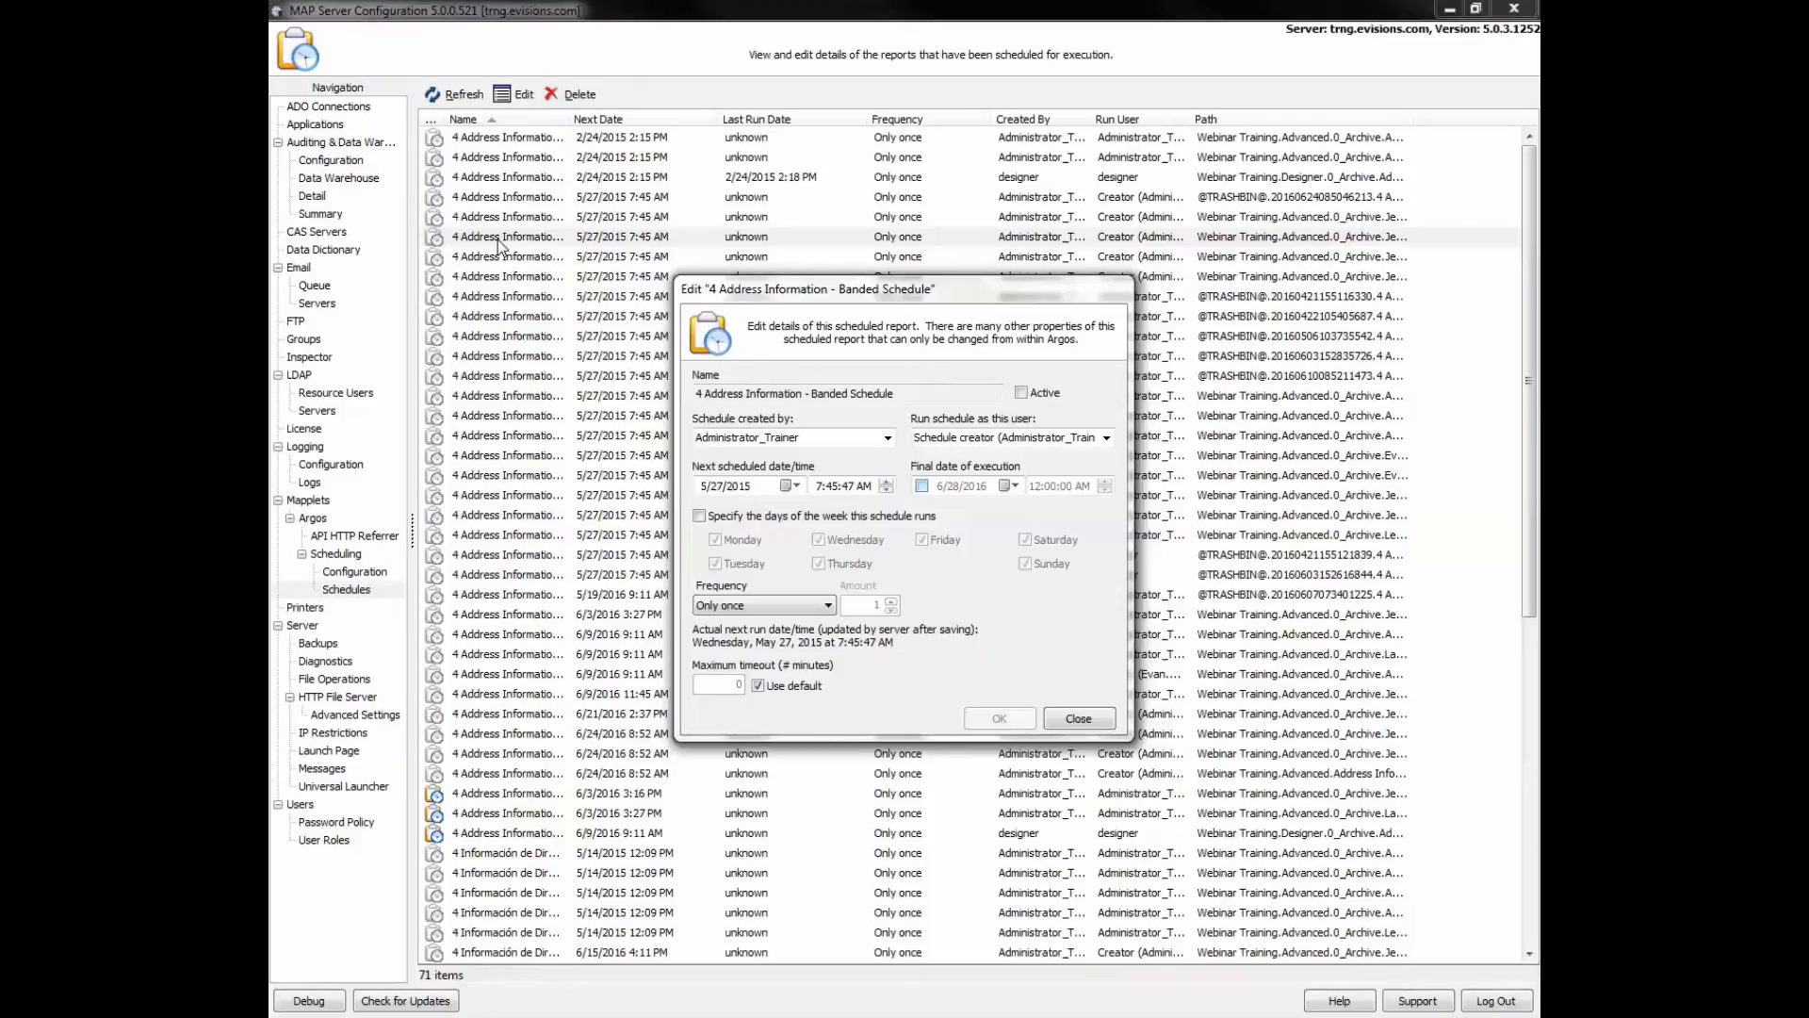
pyautogui.click(1106, 437)
pyautogui.click(1109, 439)
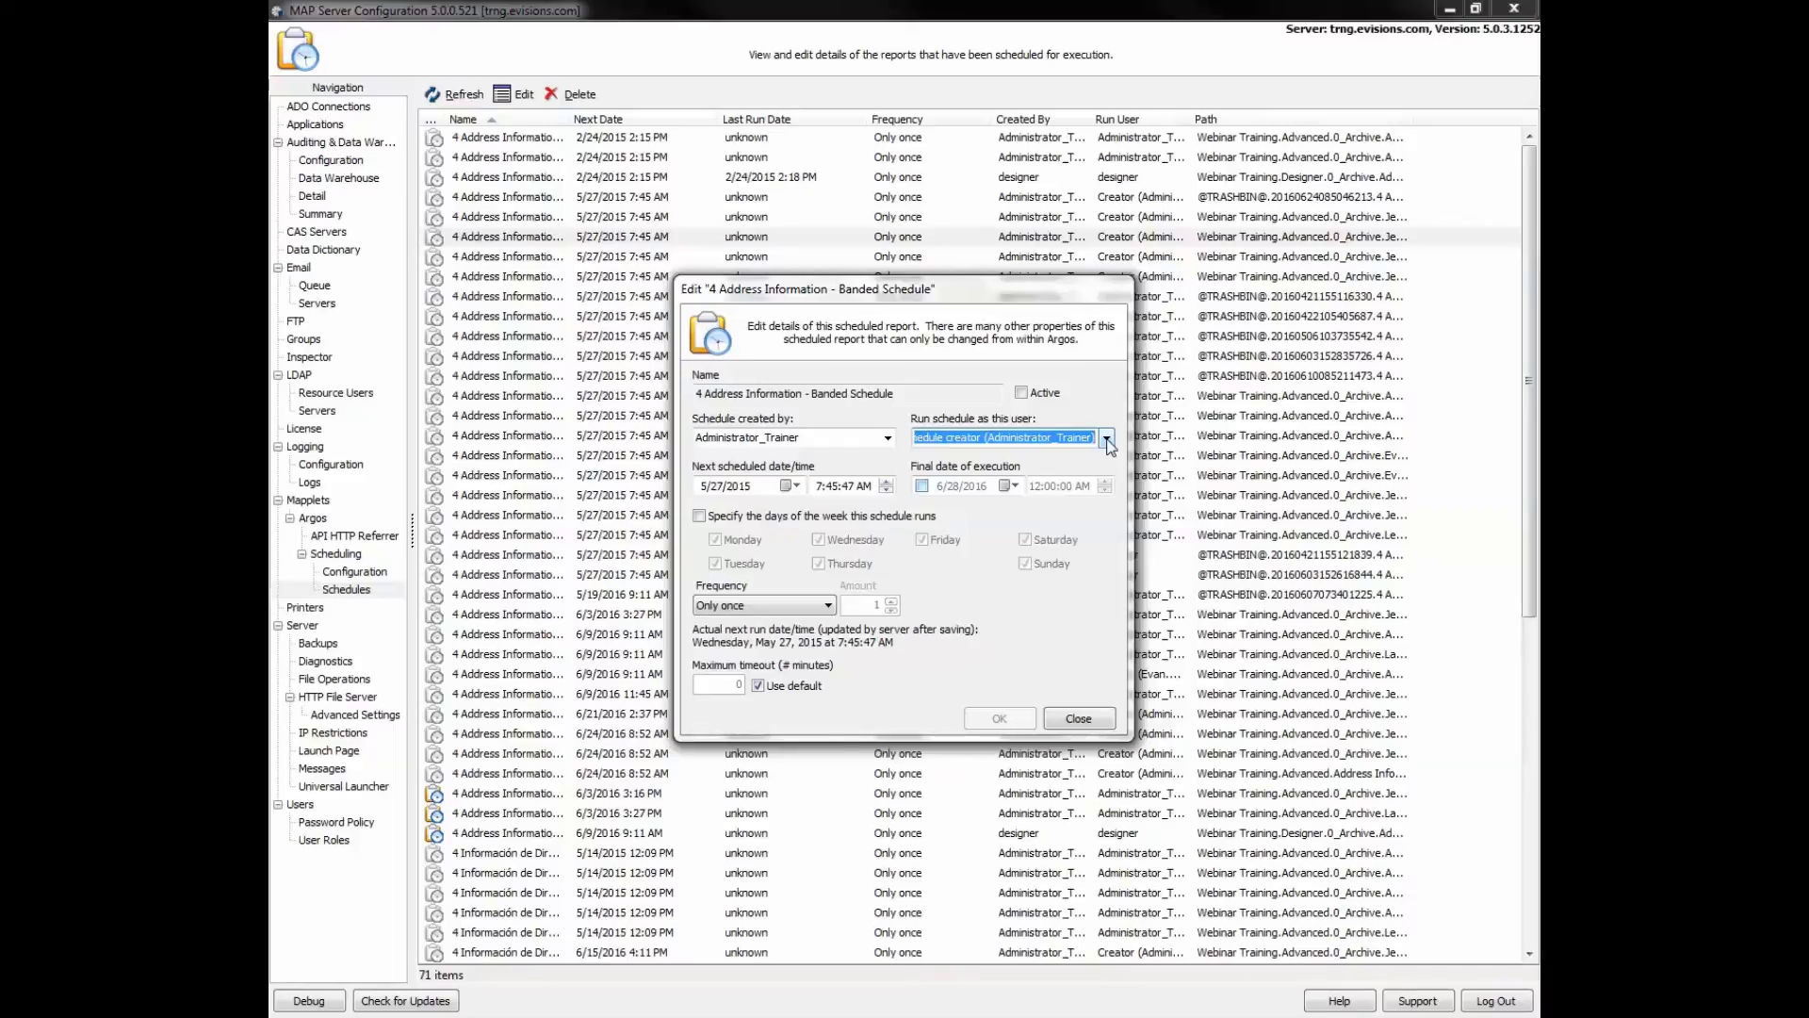
pyautogui.click(754, 686)
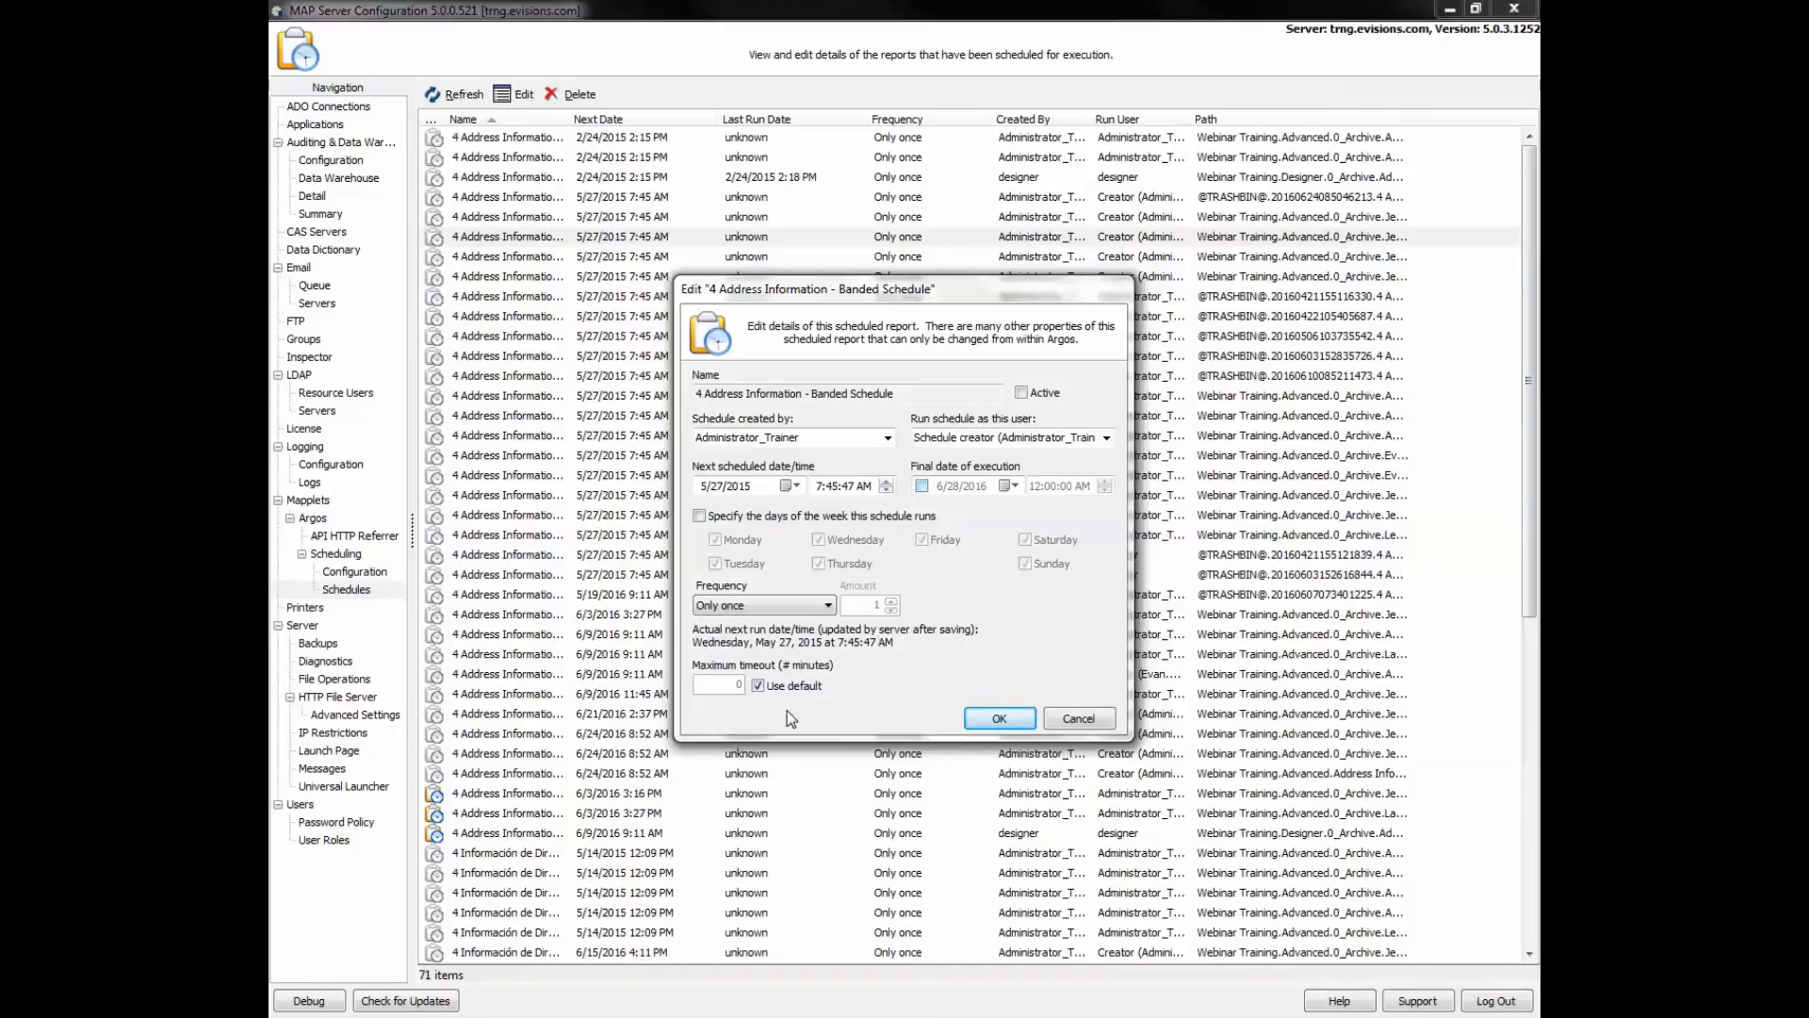
pyautogui.click(1093, 721)
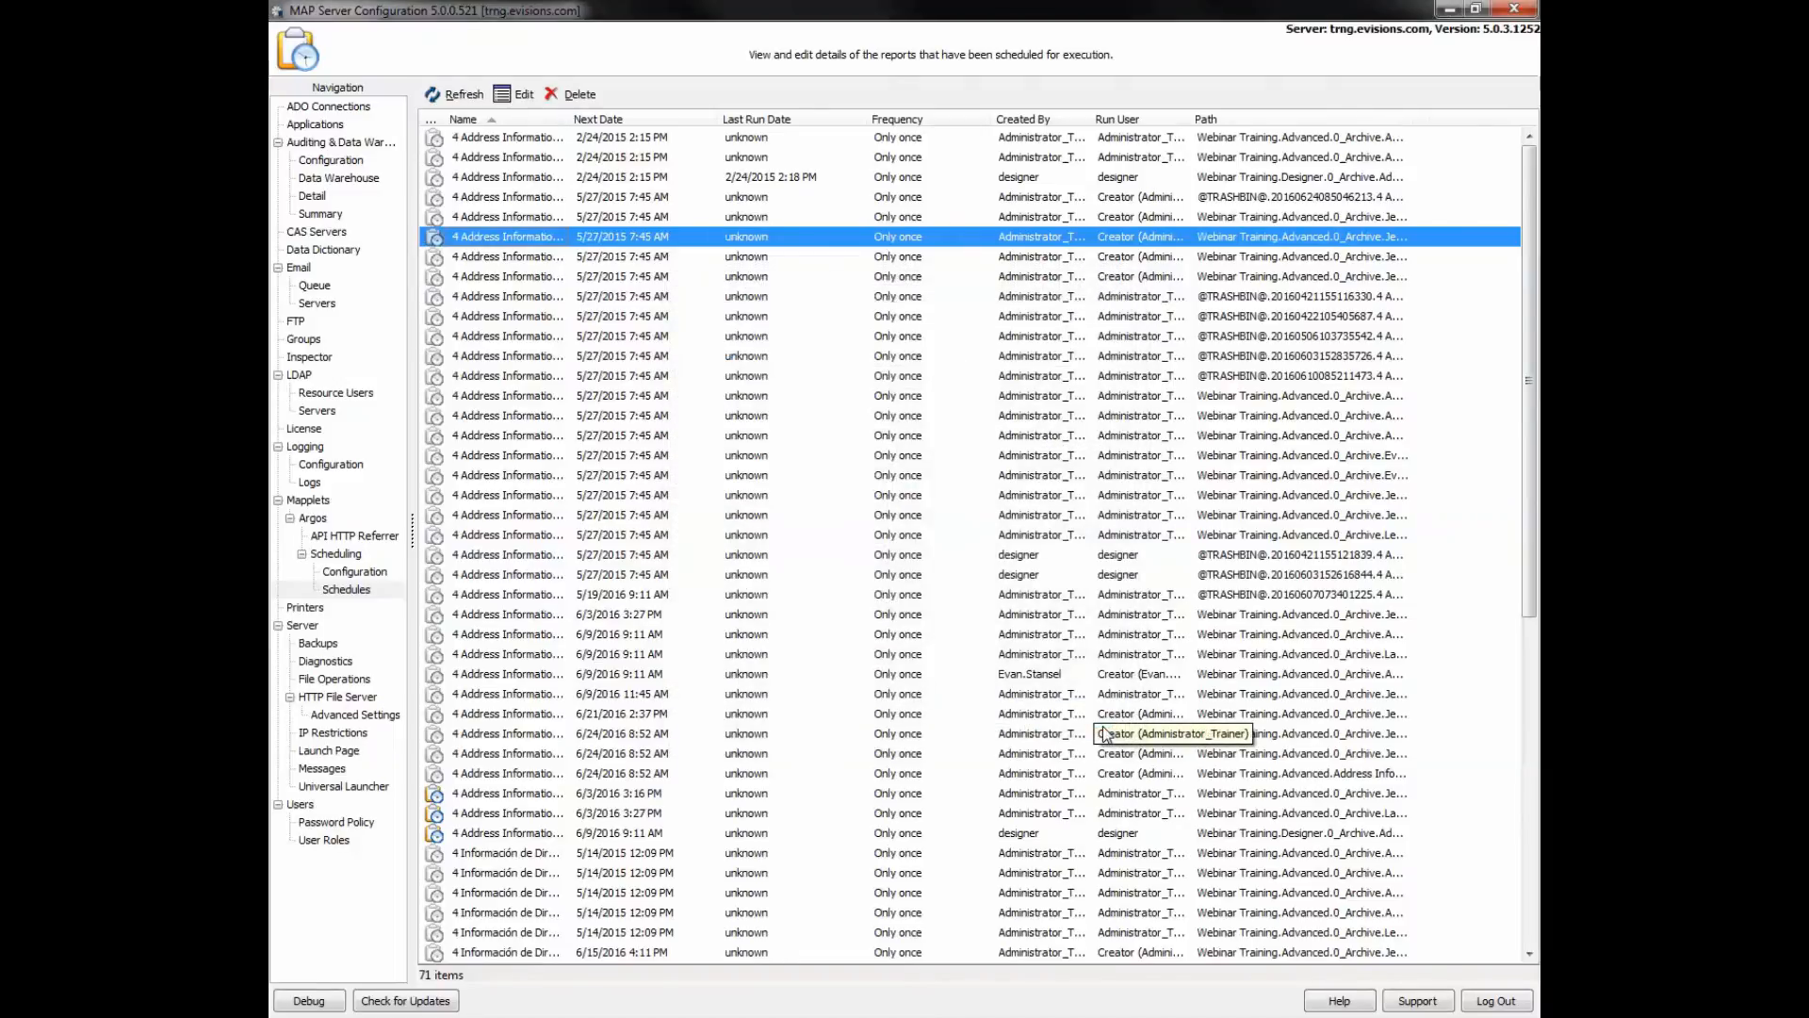
pyautogui.click(298, 323)
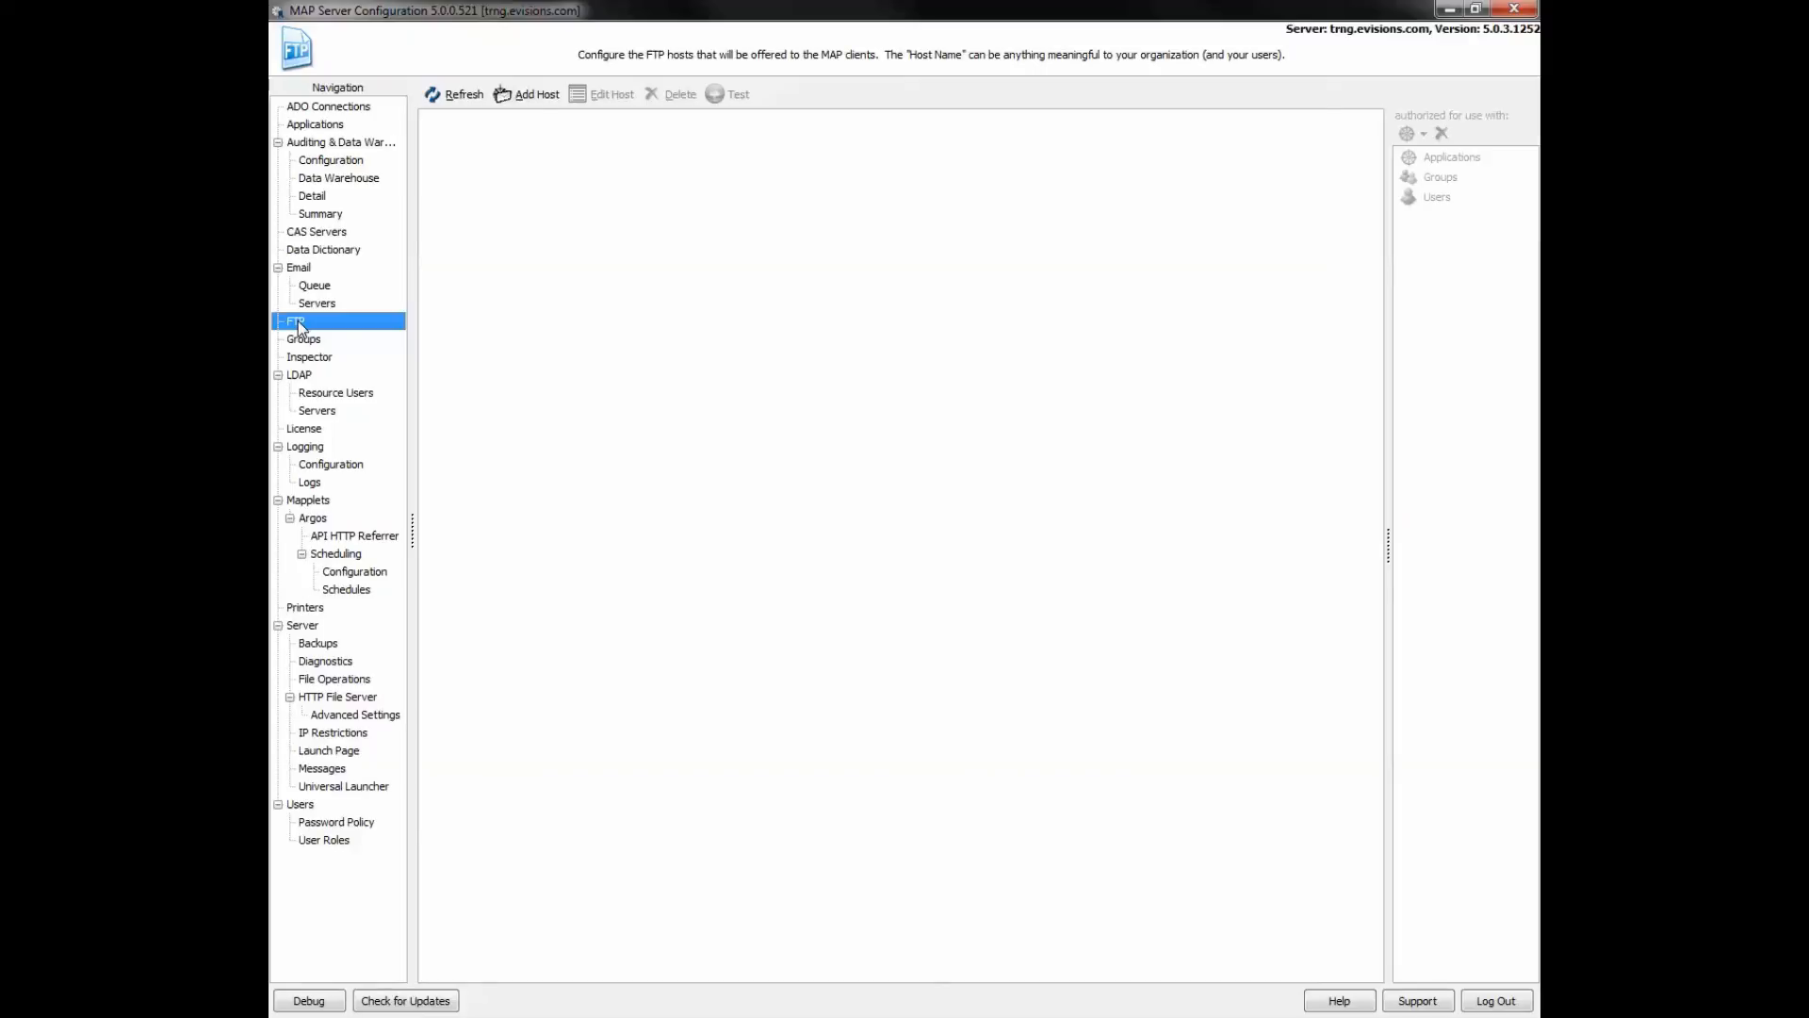
# - Begin adding an FTP host, cancel it, and switch to Data Dictionary settings
pyautogui.click(545, 96)
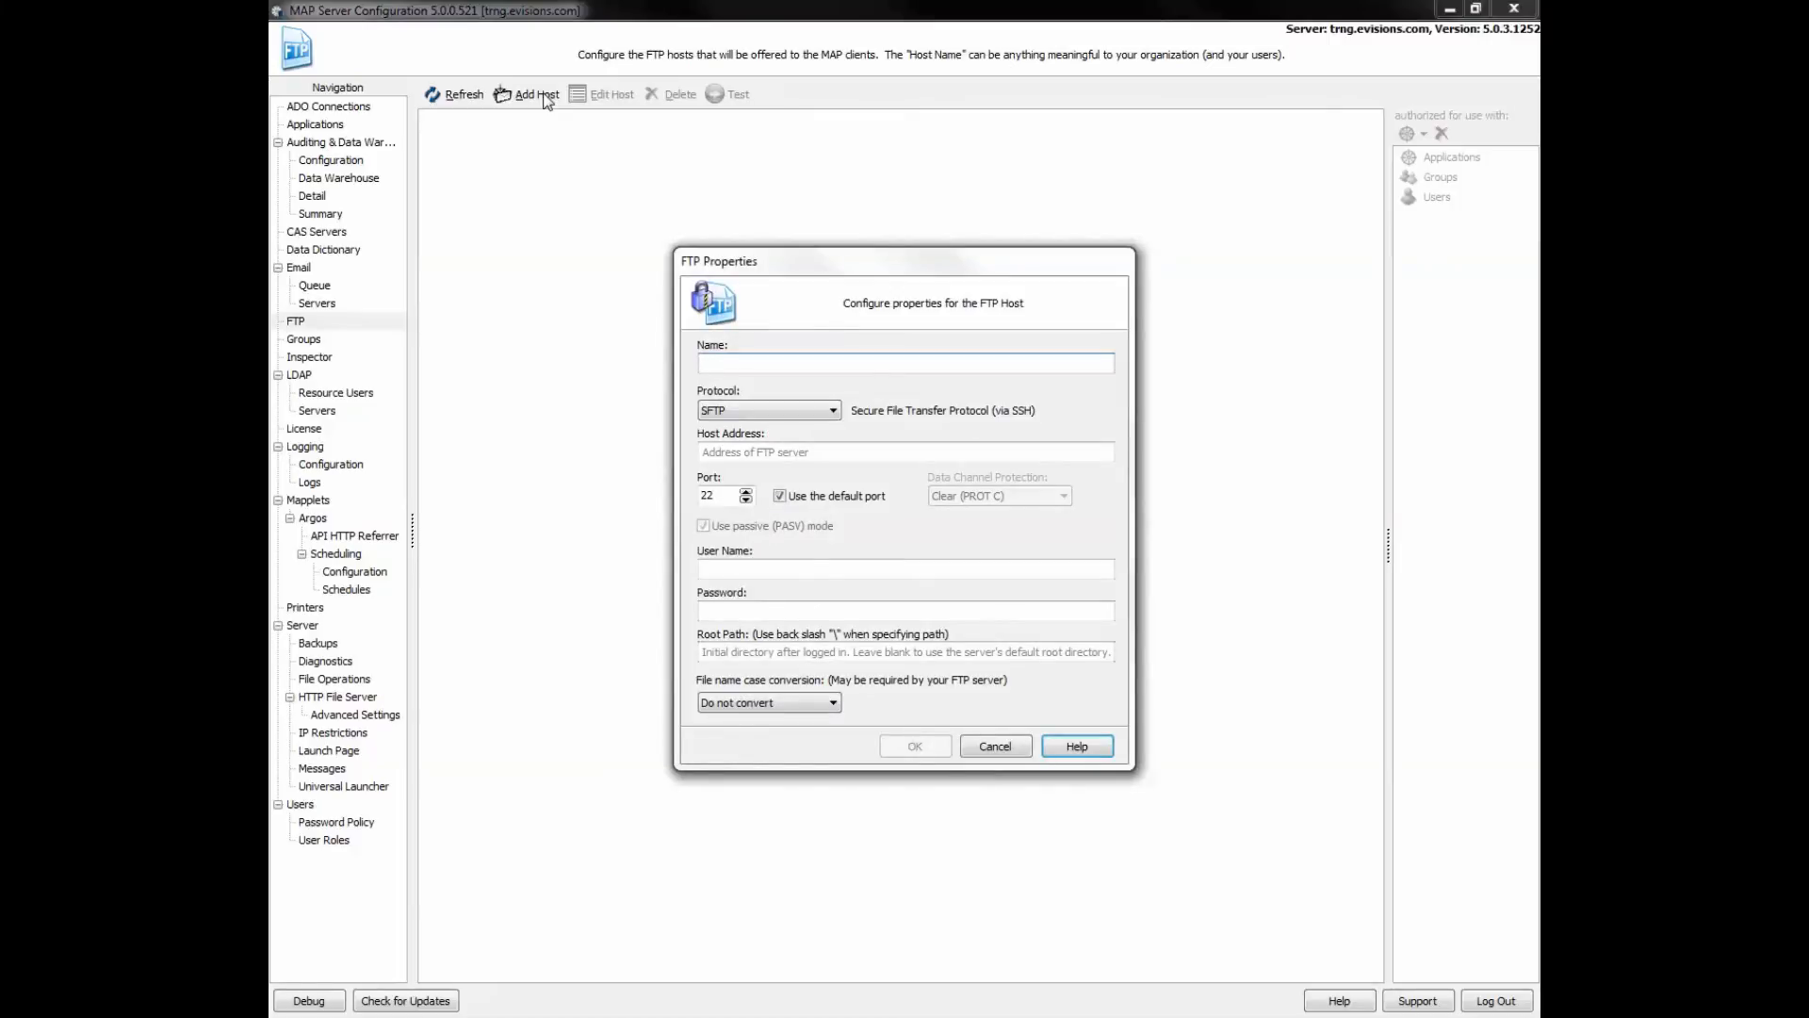
pyautogui.click(996, 746)
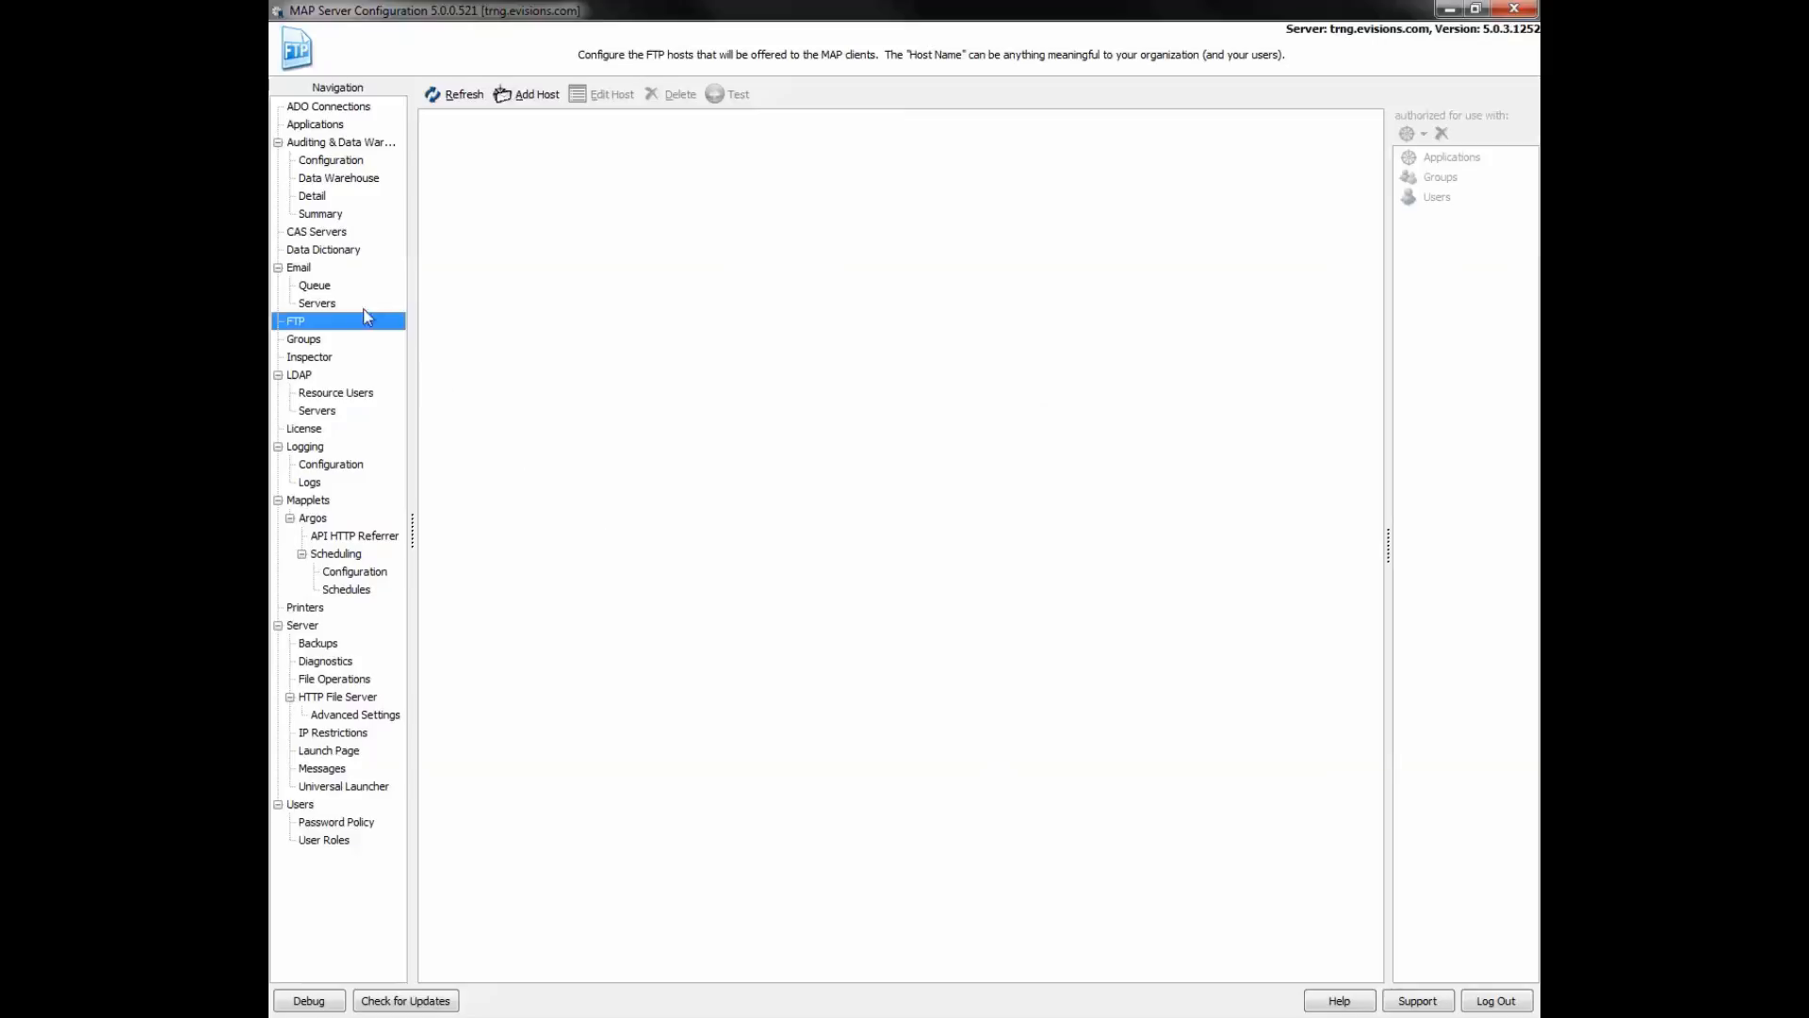
pyautogui.click(333, 254)
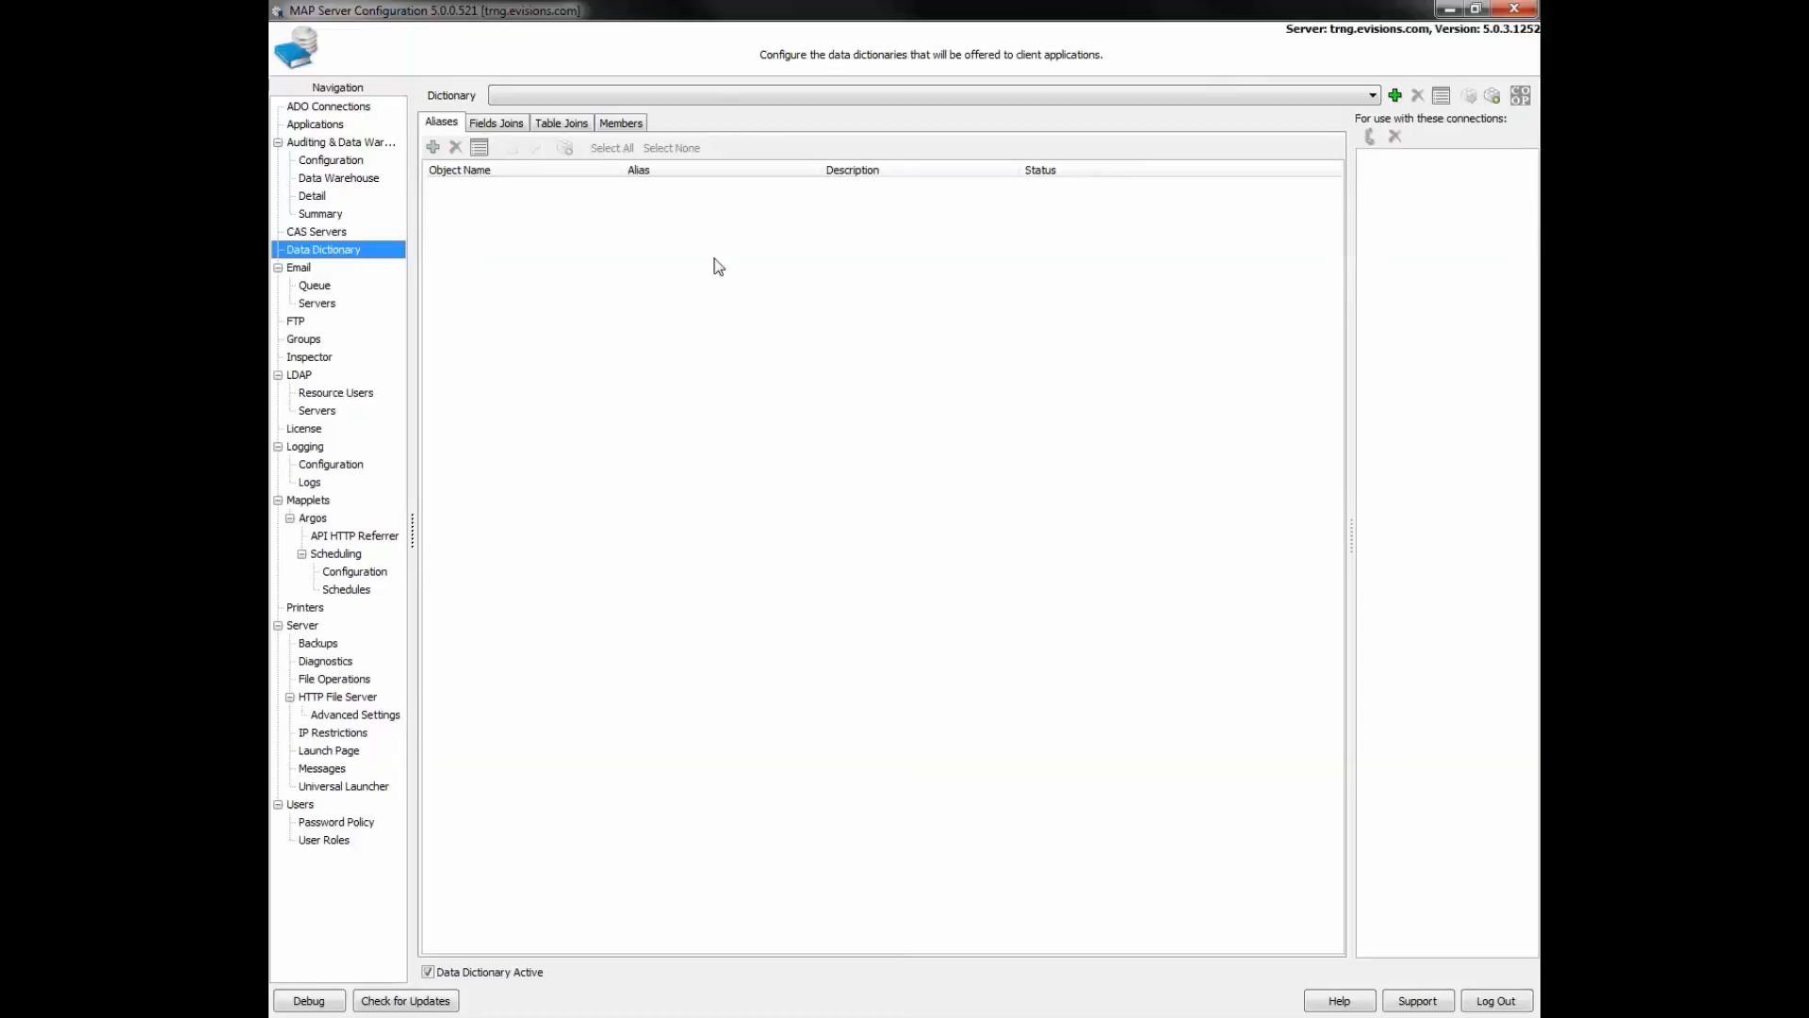
# - Choose Banner_General_Dictionary.xml from the Desktop as the data dictionary to import
pyautogui.click(1494, 97)
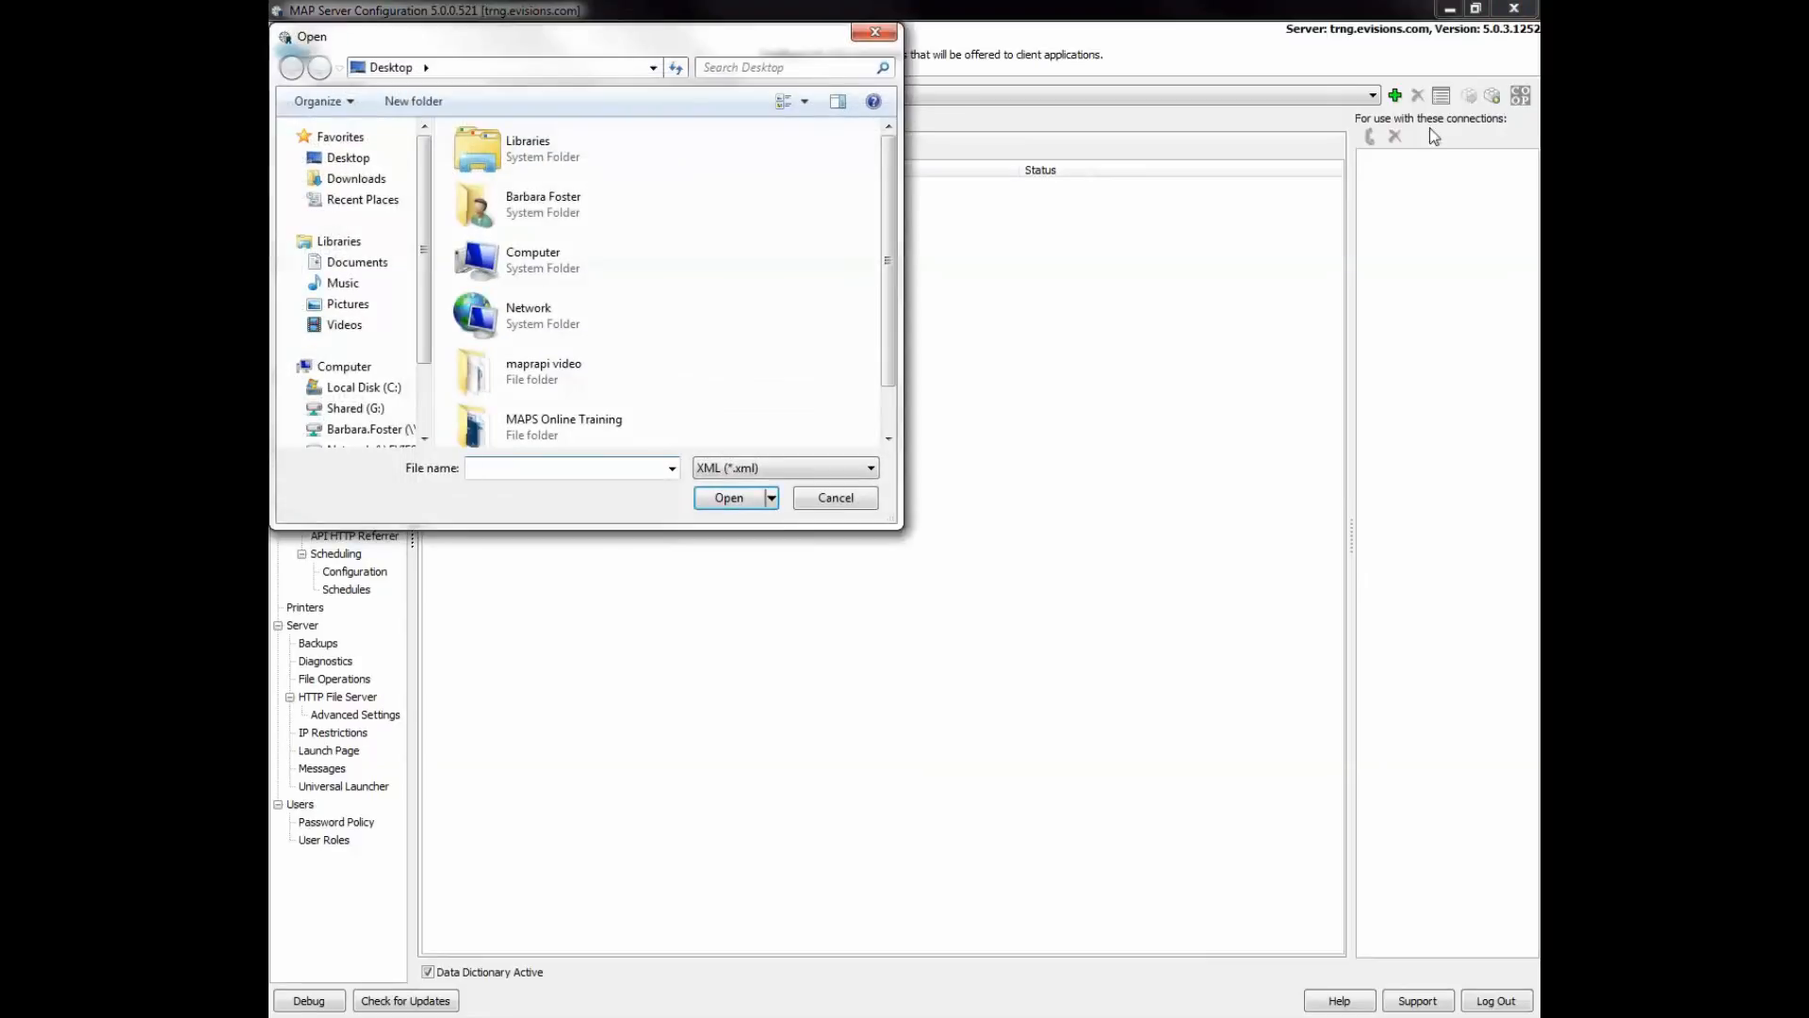
pyautogui.moveTo(583, 52); pyautogui.dragTo(789, 174)
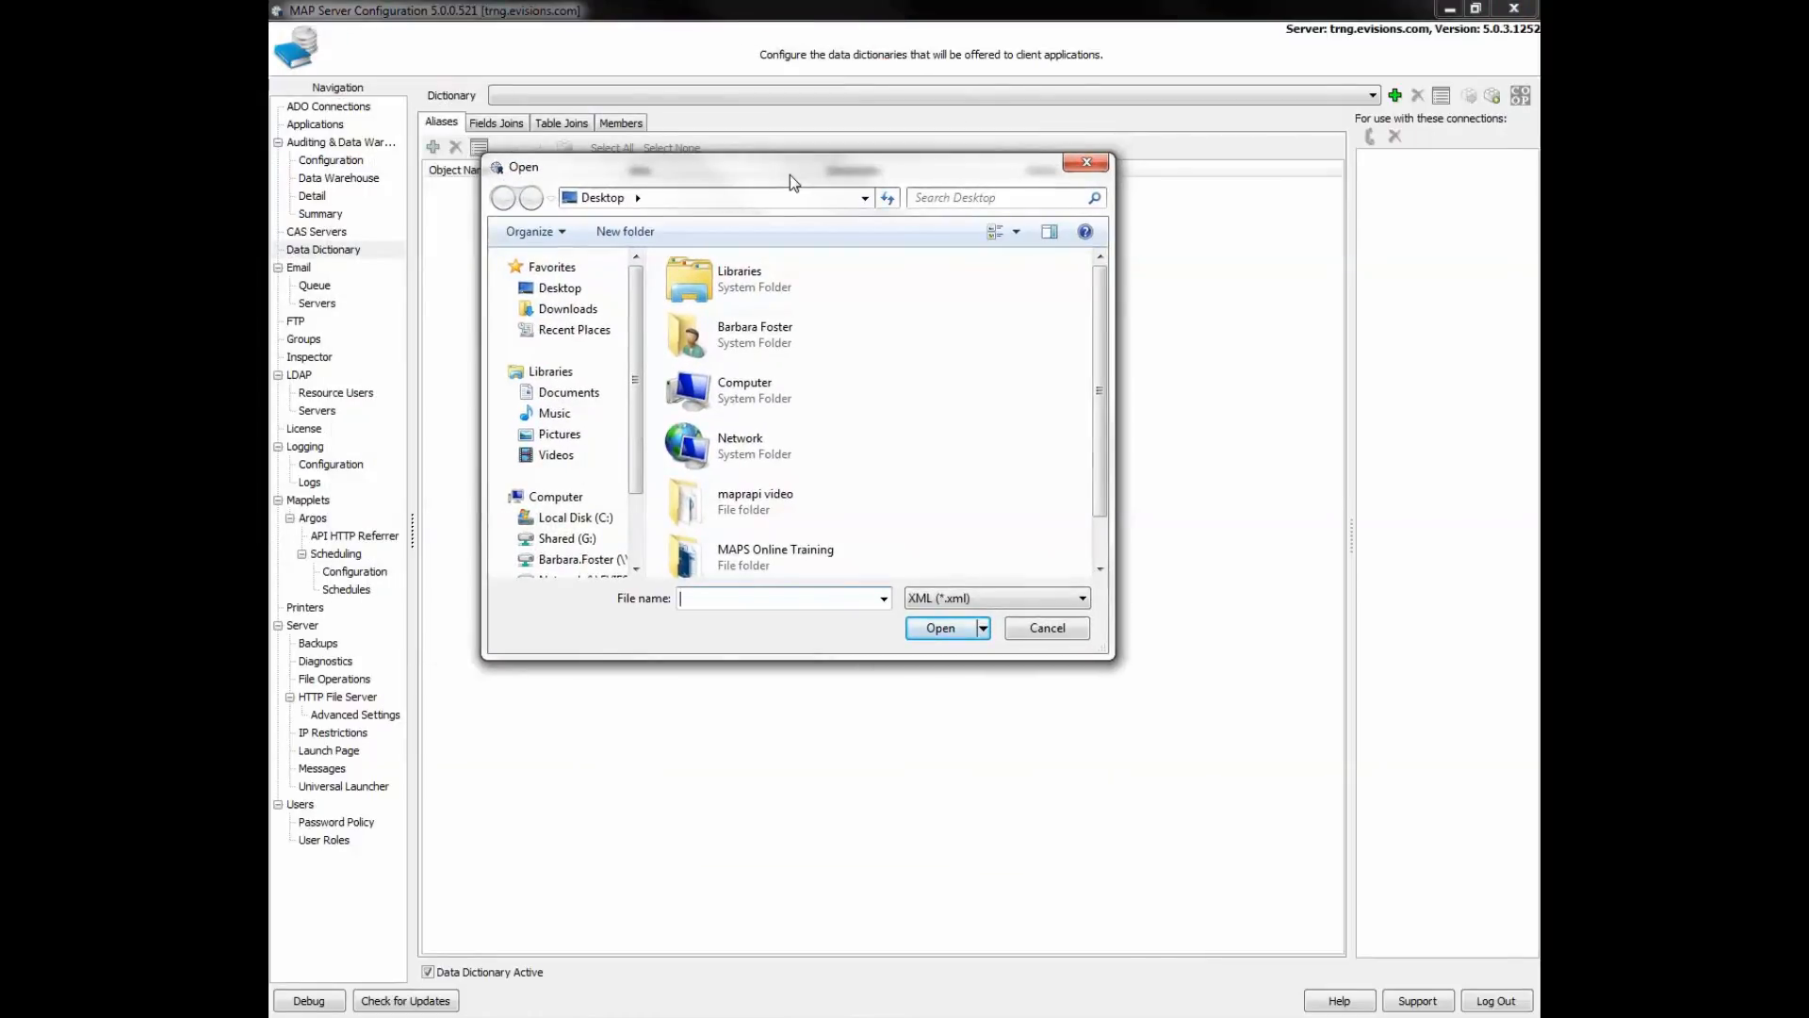
pyautogui.click(1099, 569)
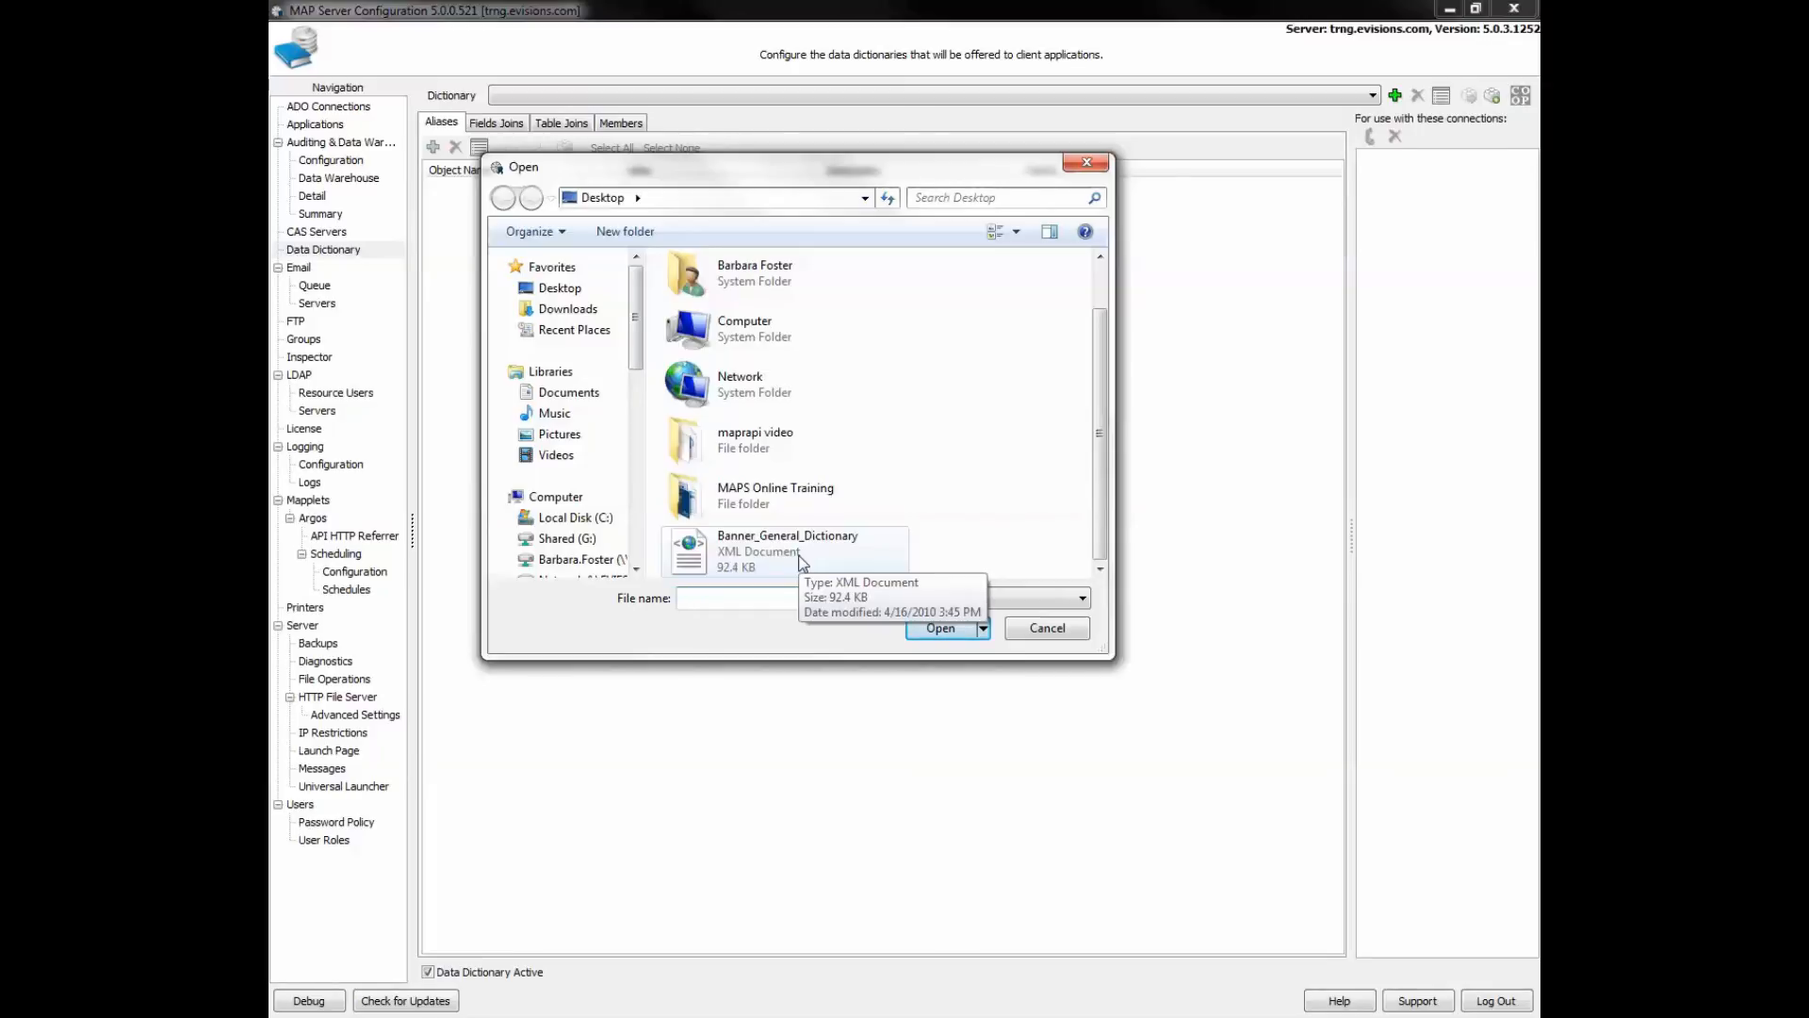
pyautogui.click(802, 563)
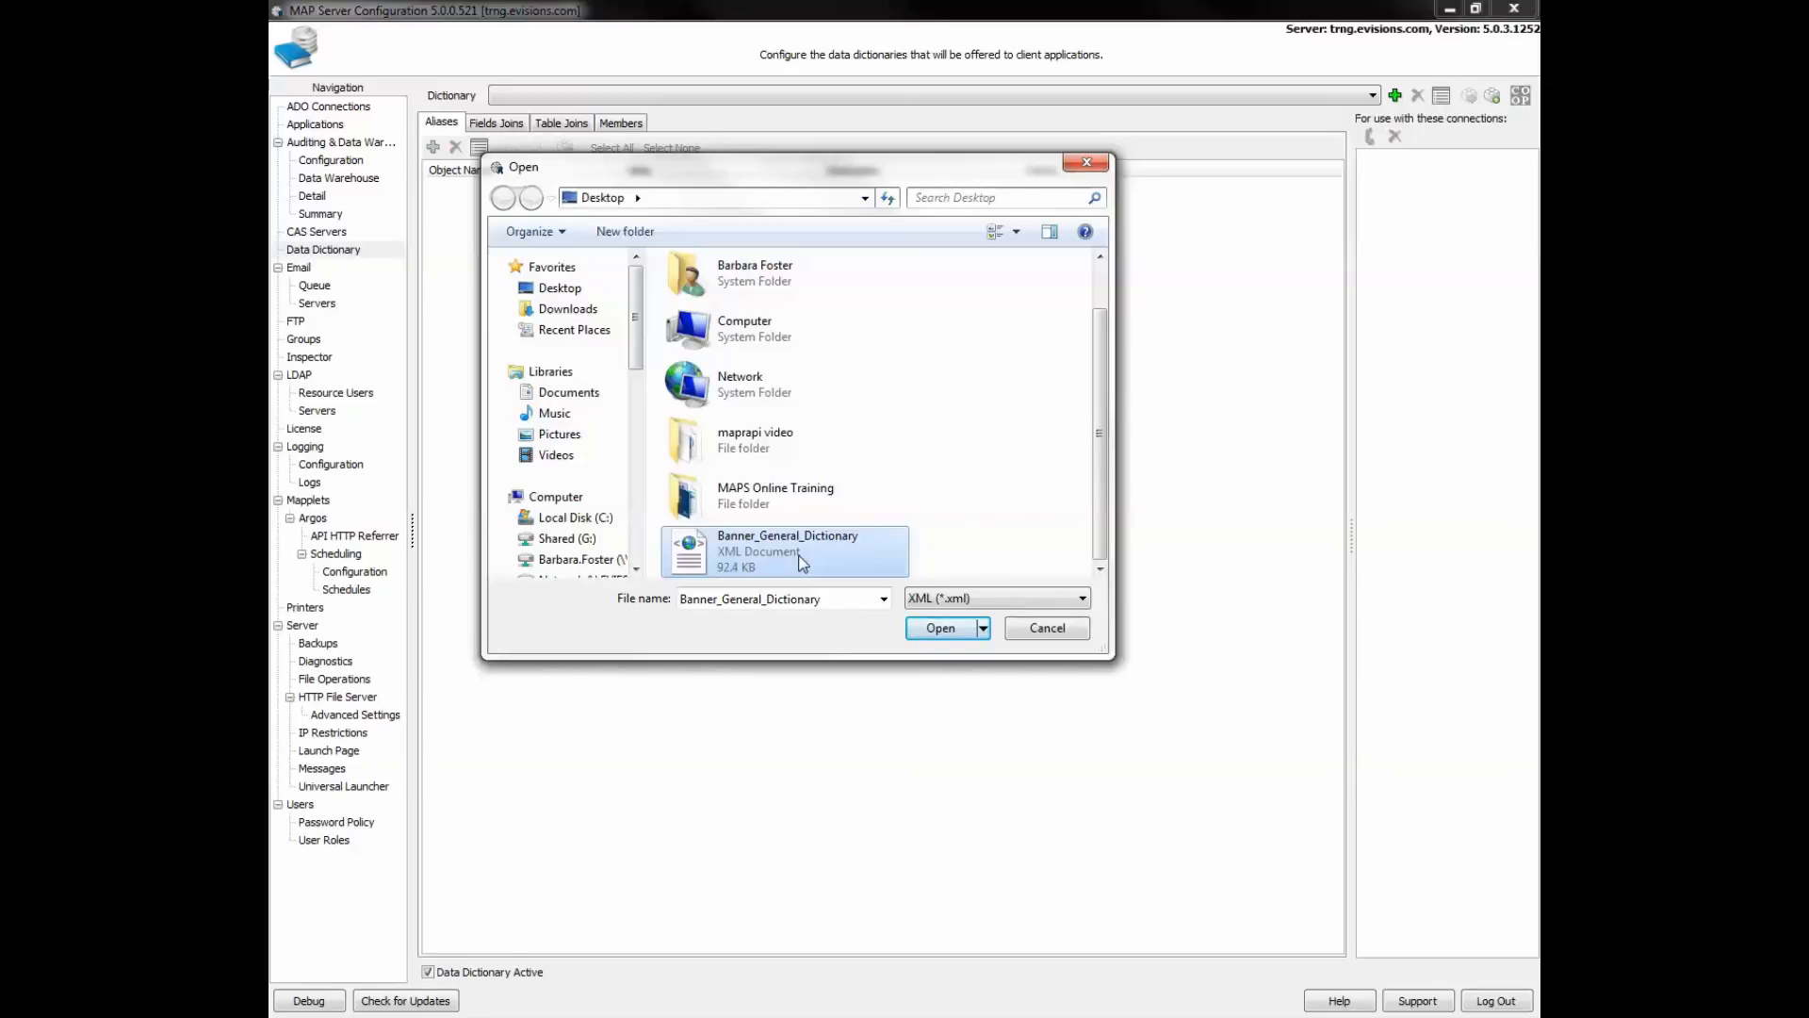
pyautogui.click(937, 630)
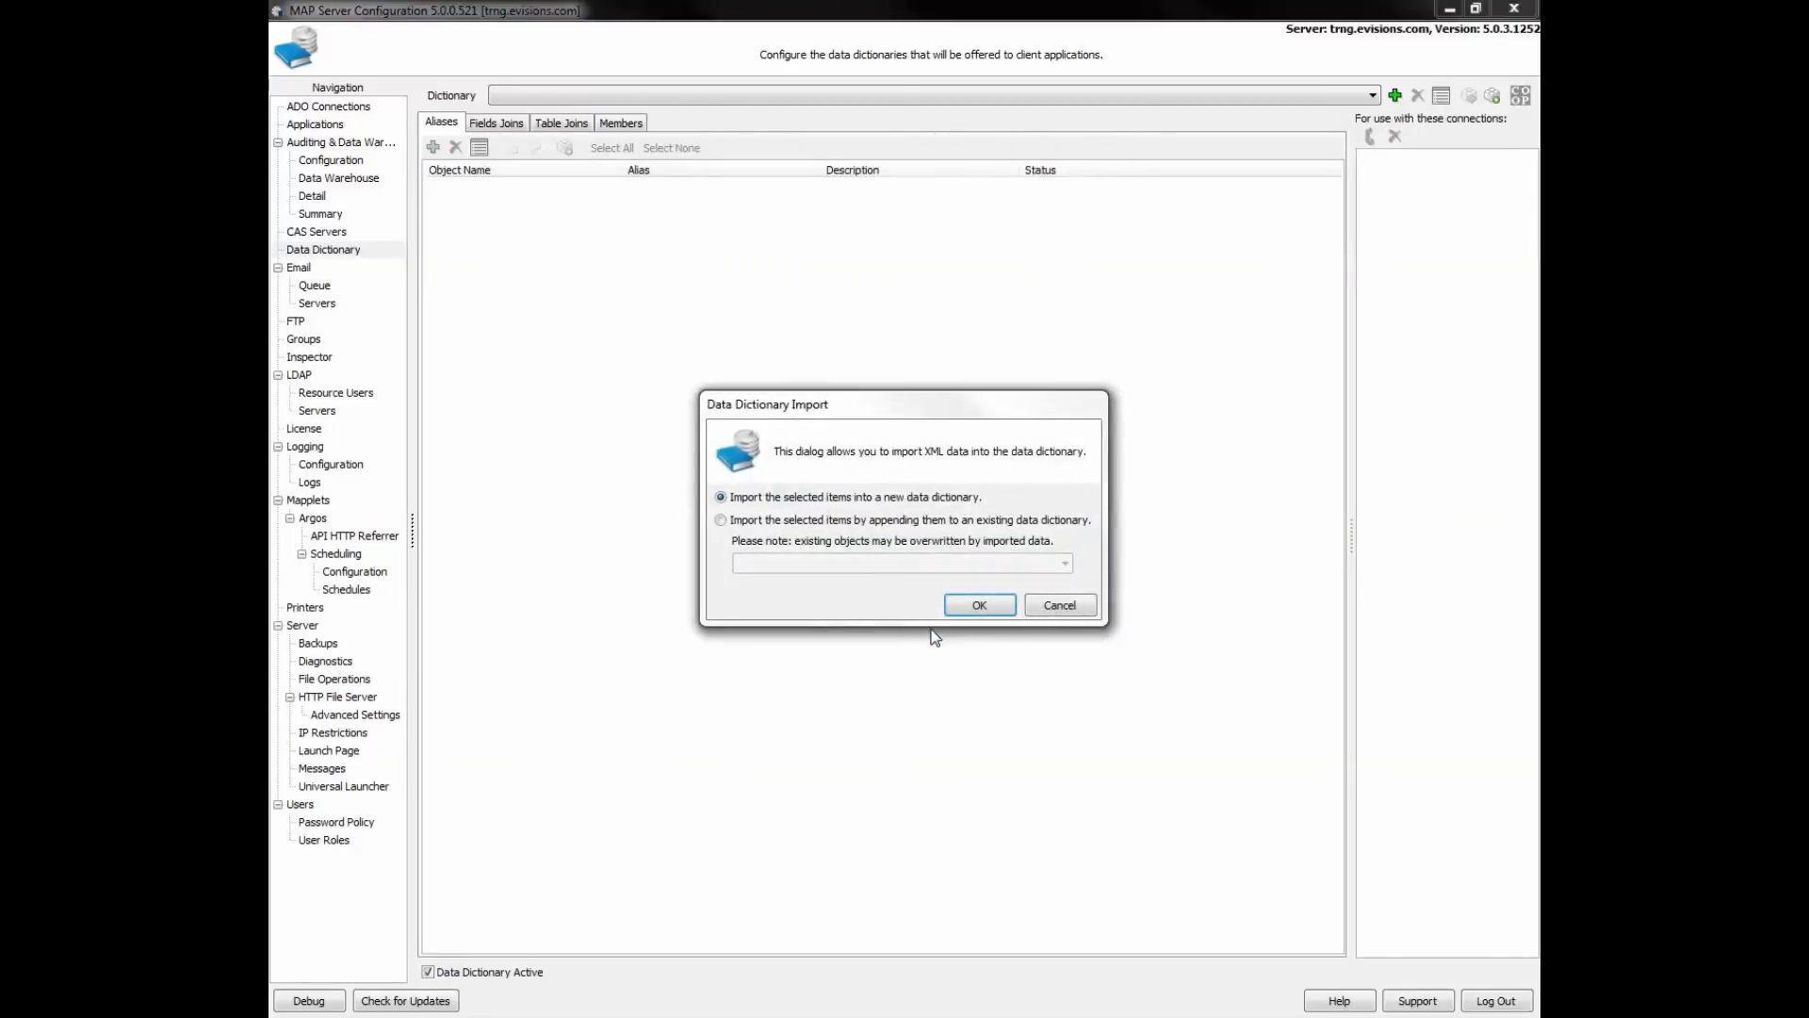
# - Import it as a new dictionary named 'Online Training Example'
pyautogui.click(979, 606)
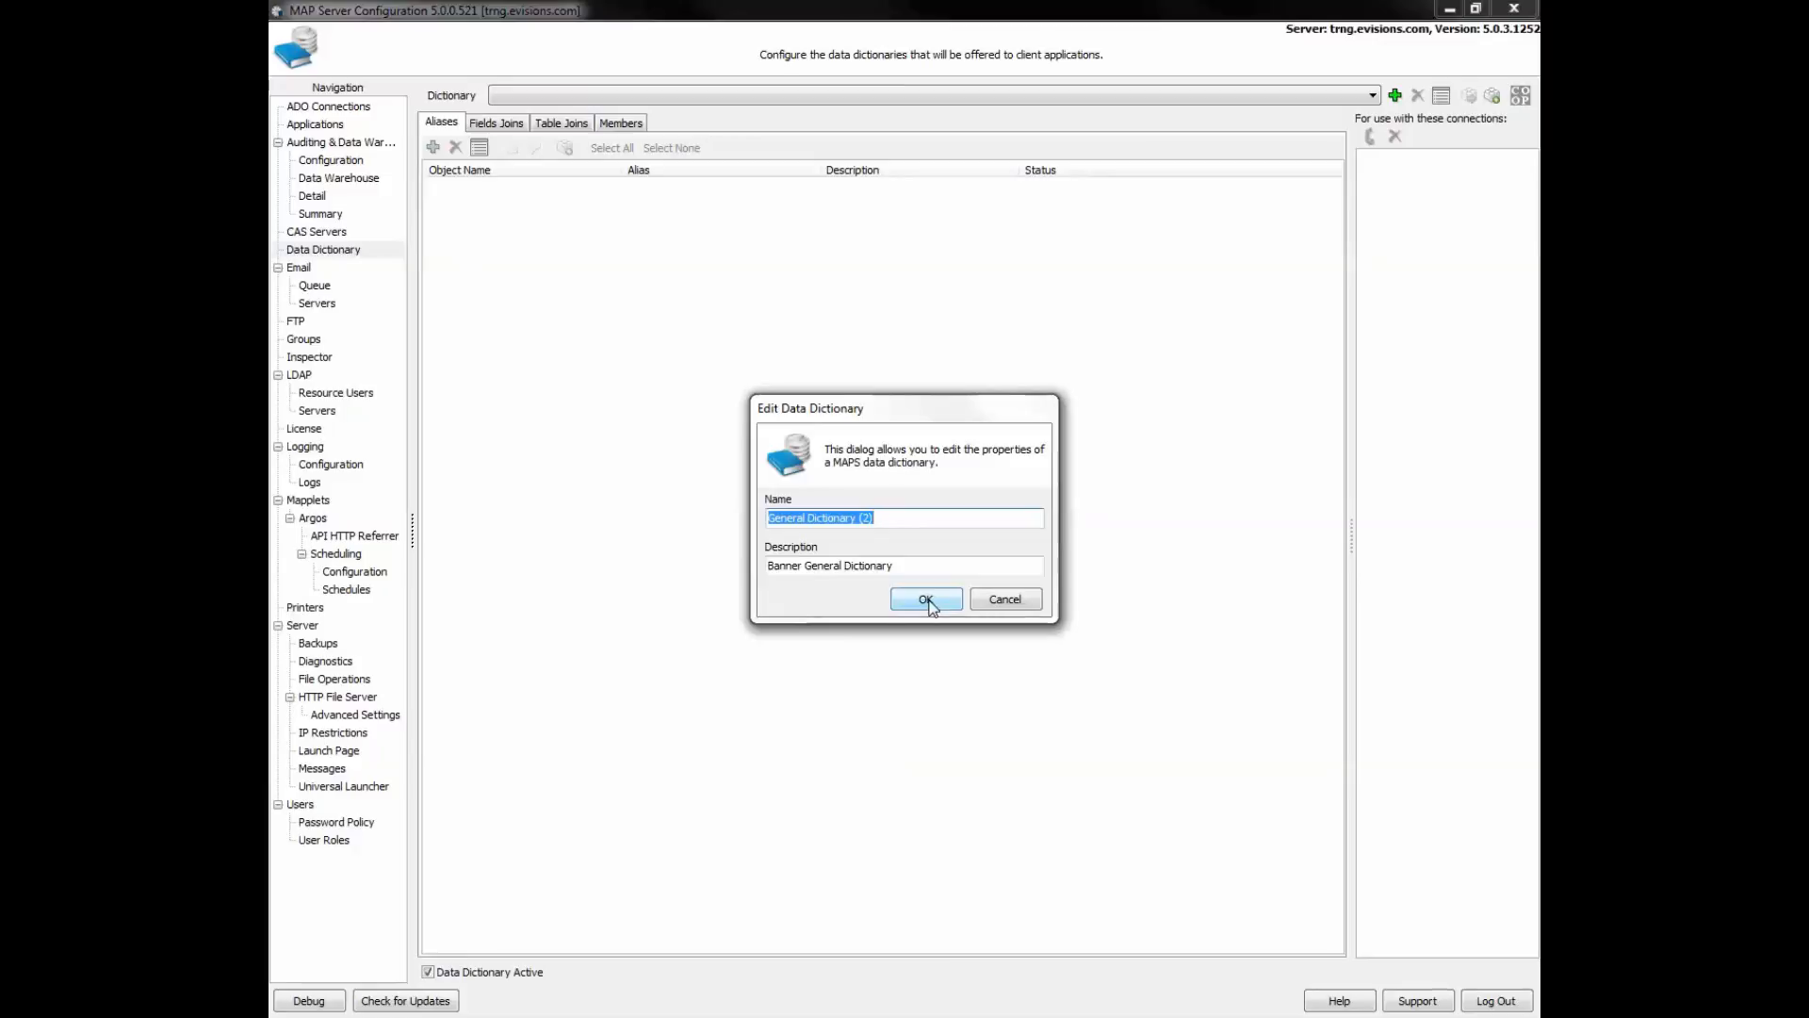
pyautogui.write('Online T')
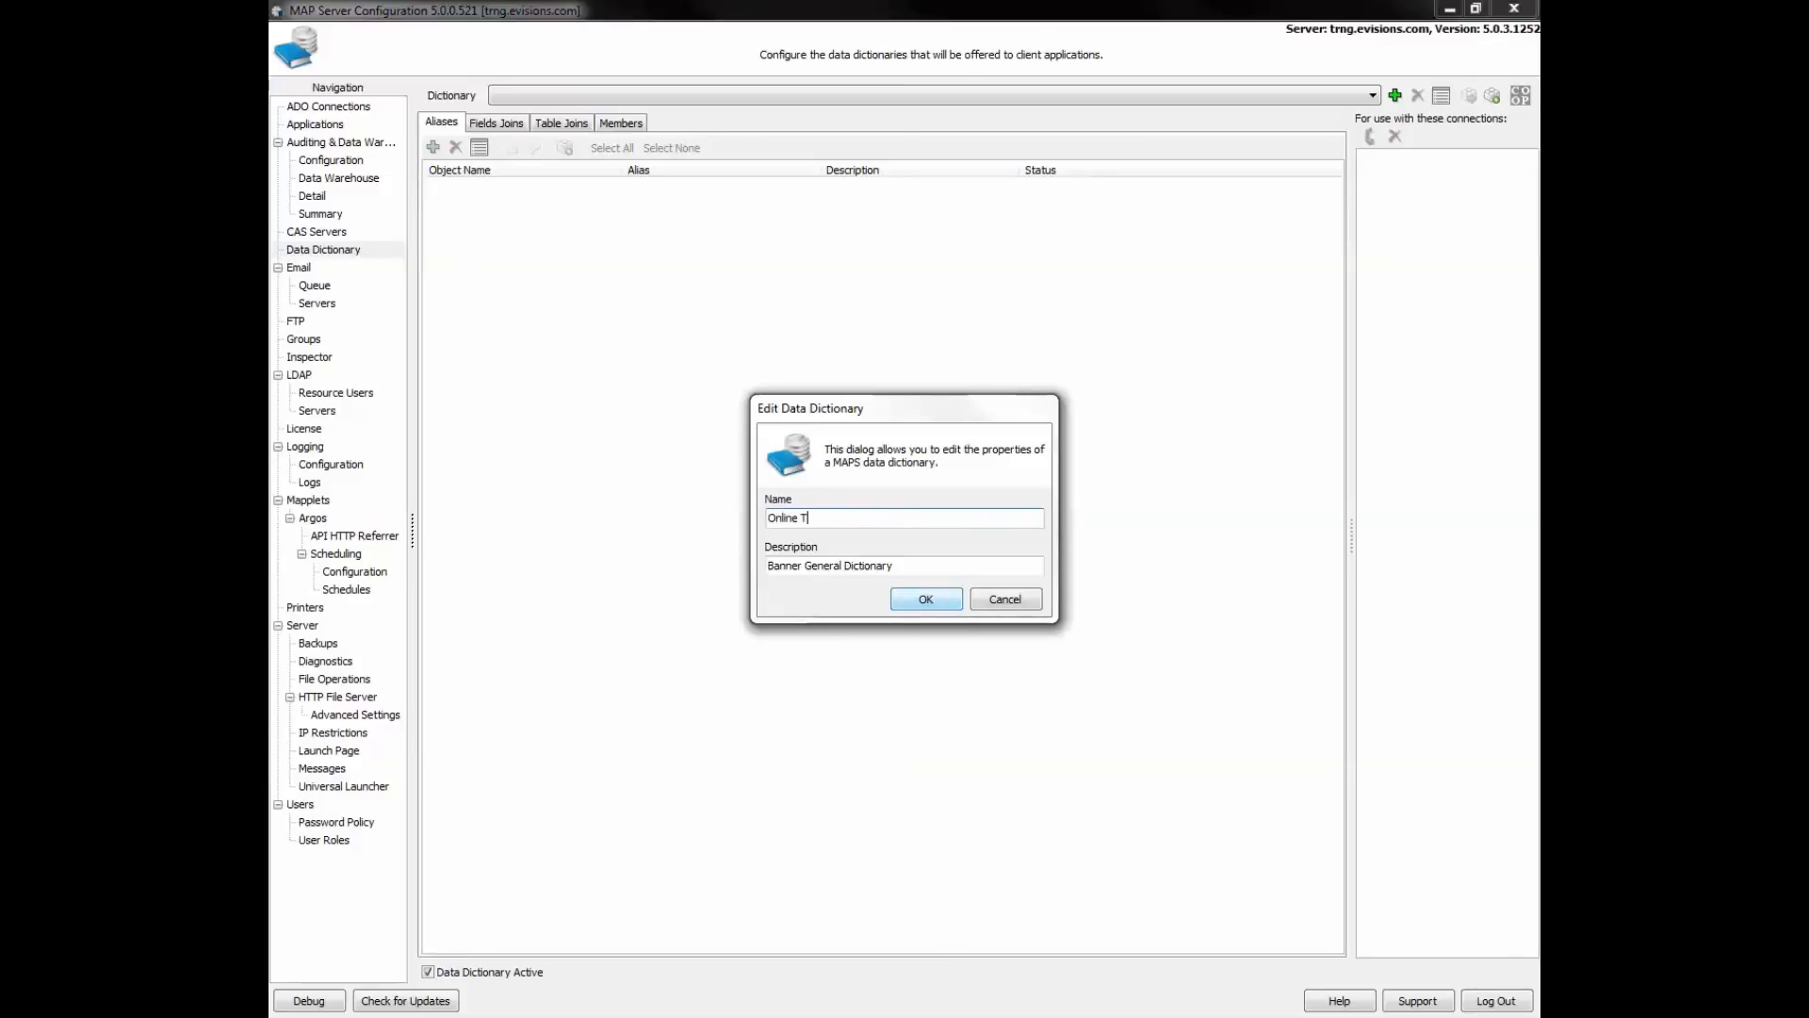
pyautogui.write('raining Example')
pyautogui.click(926, 600)
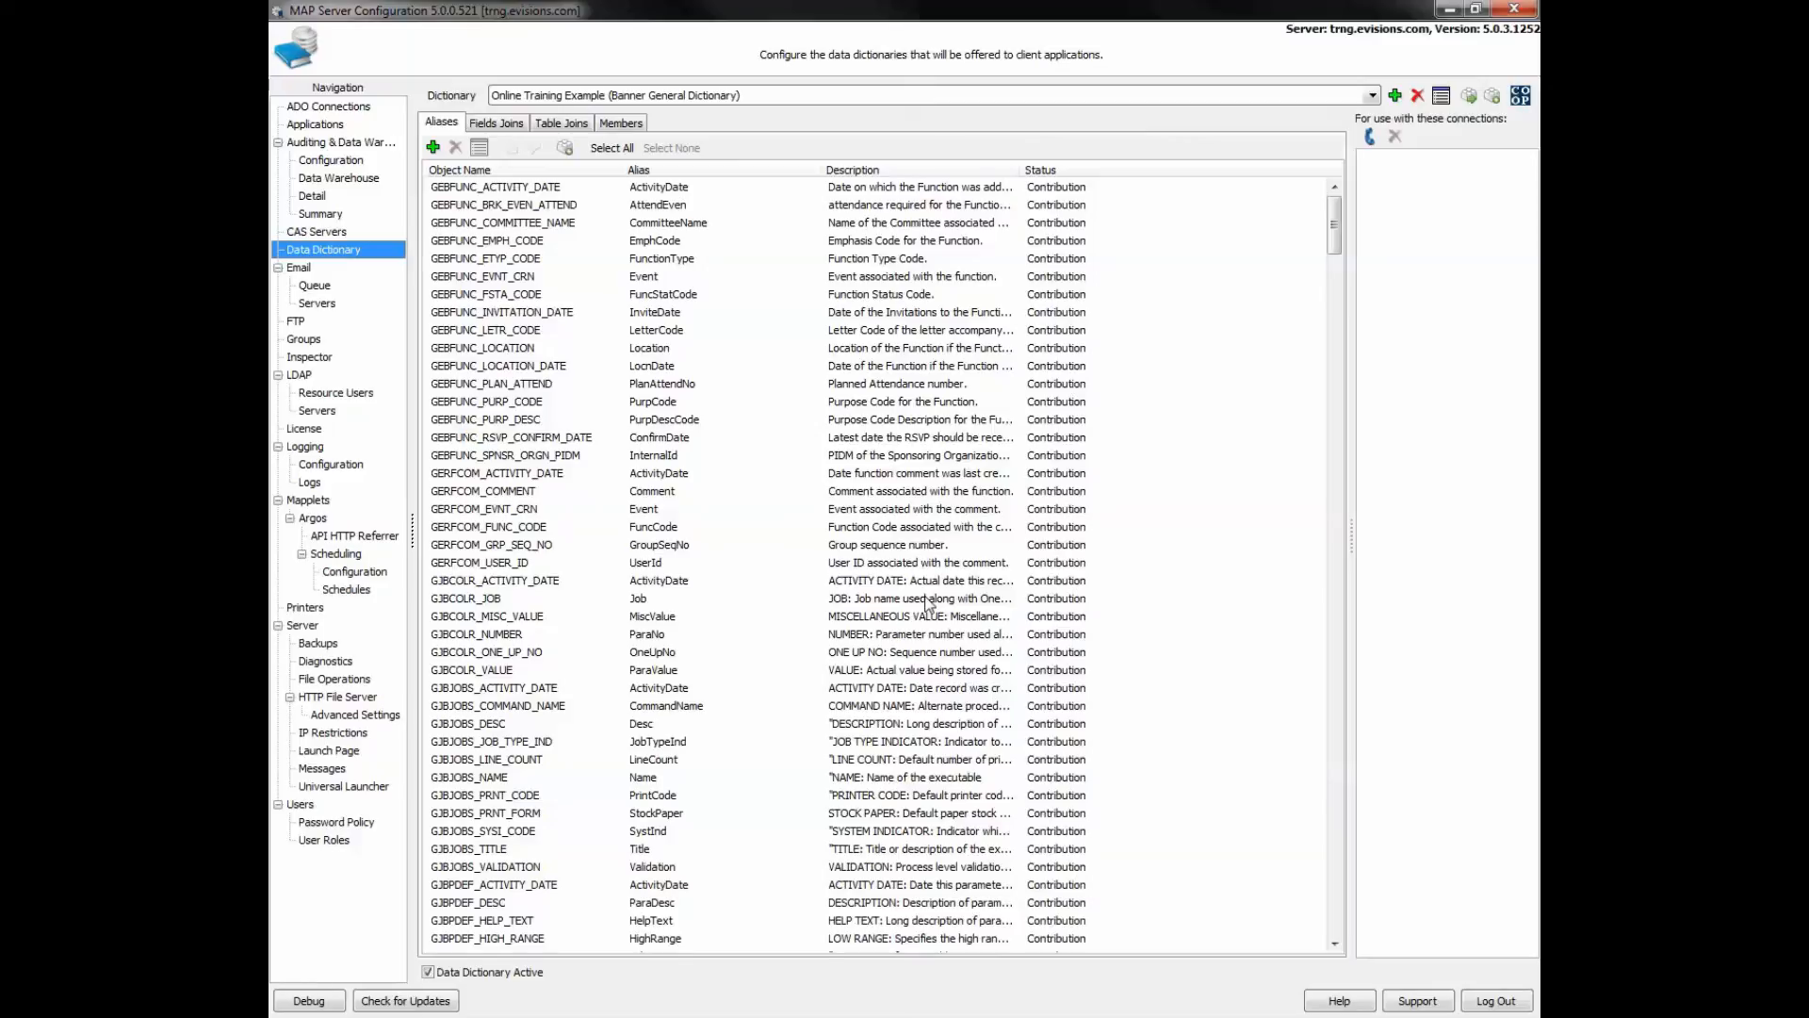
# - Add the Online_Training connection to the dictionary
pyautogui.click(1372, 137)
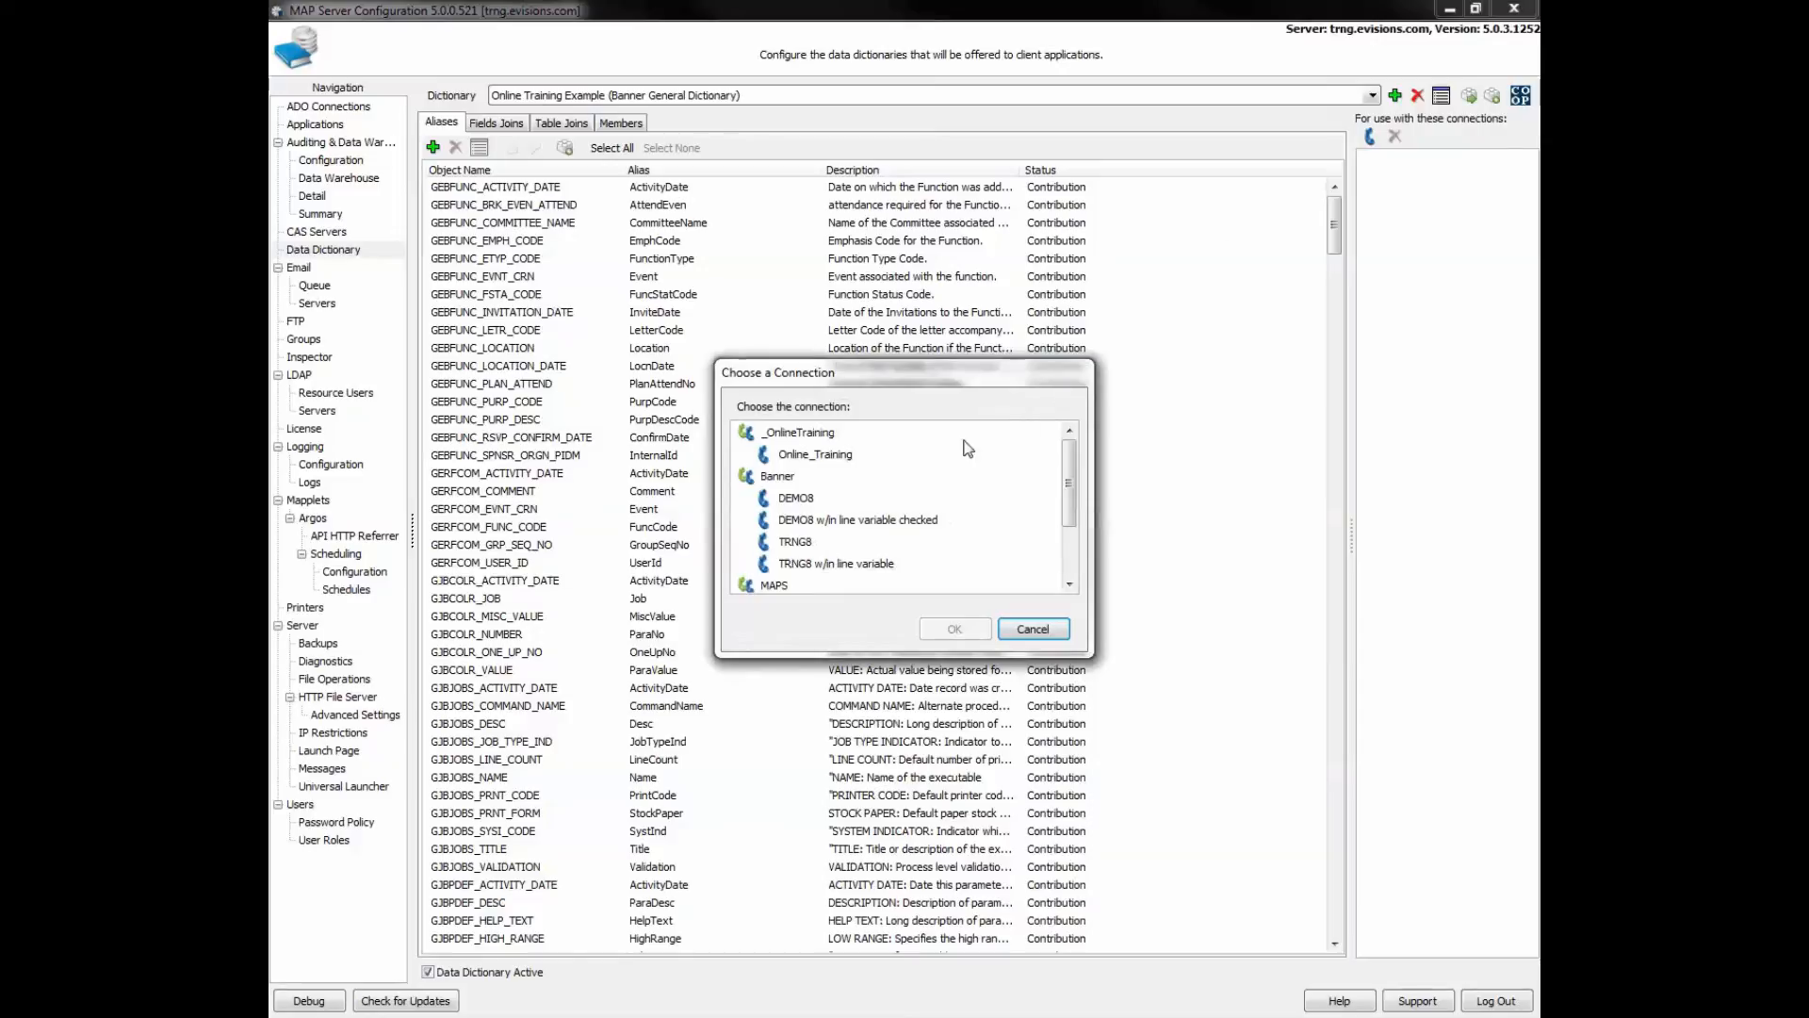
pyautogui.click(815, 454)
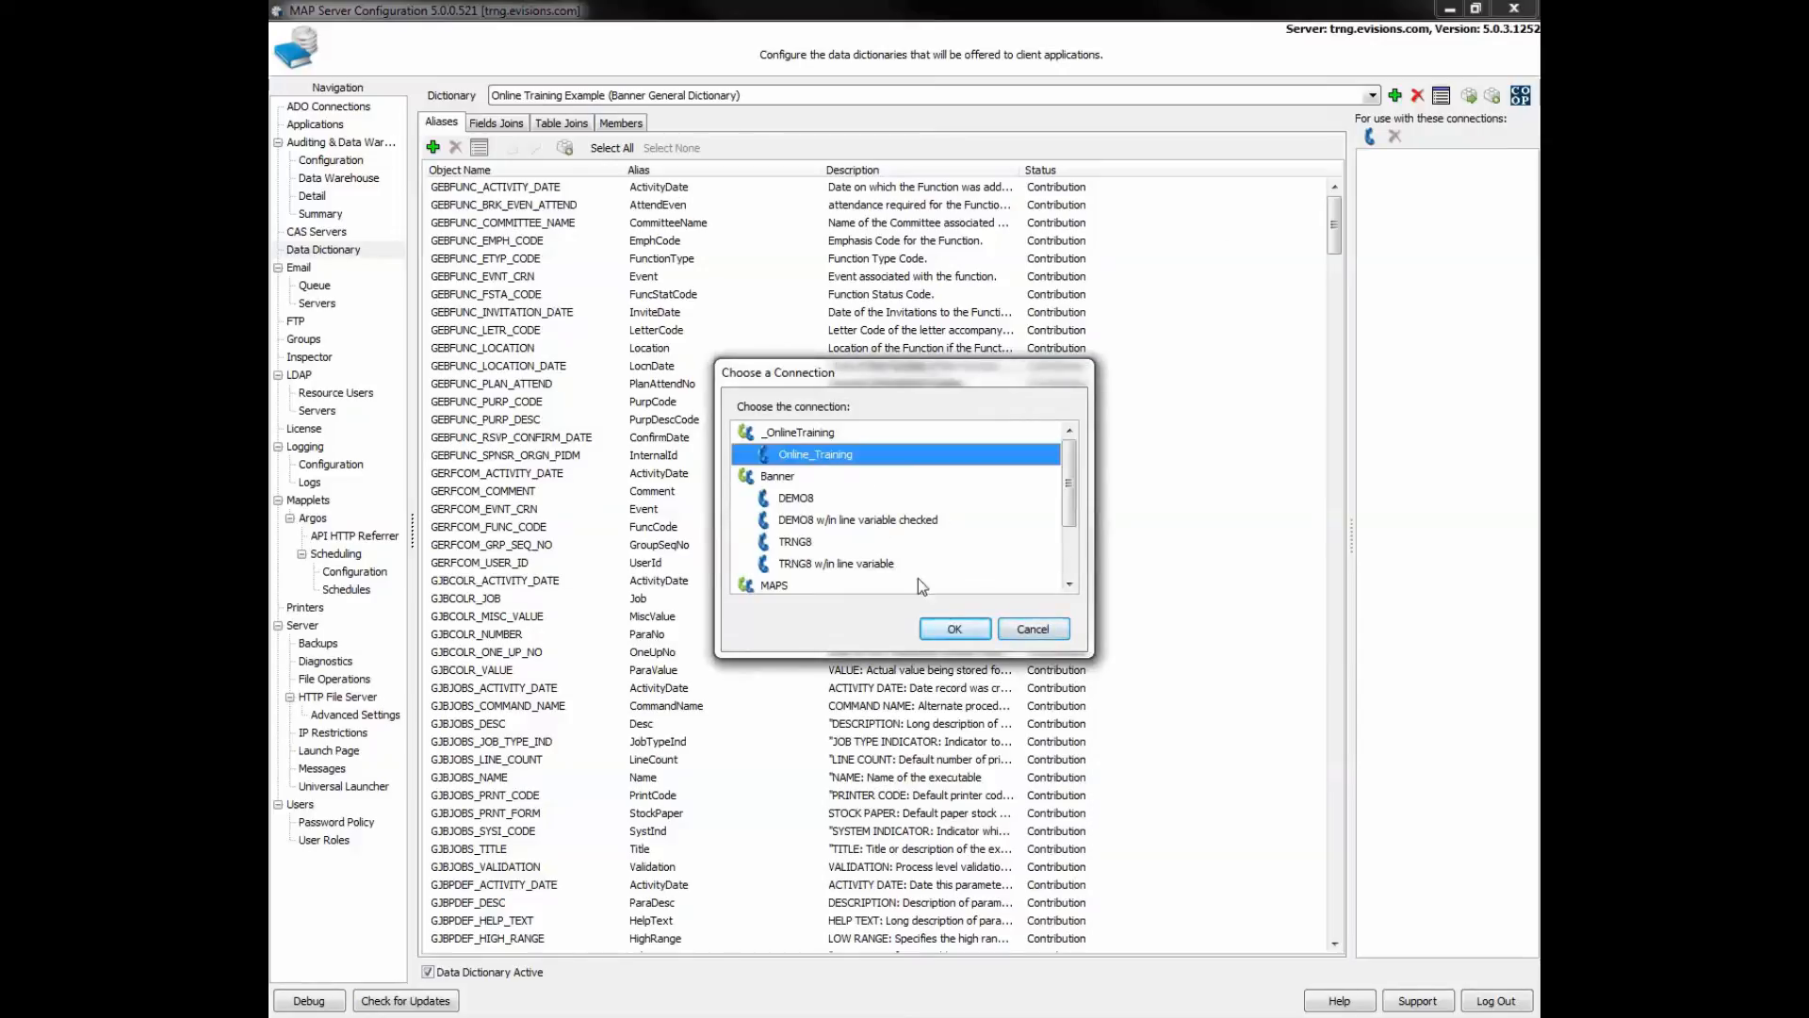
pyautogui.click(954, 629)
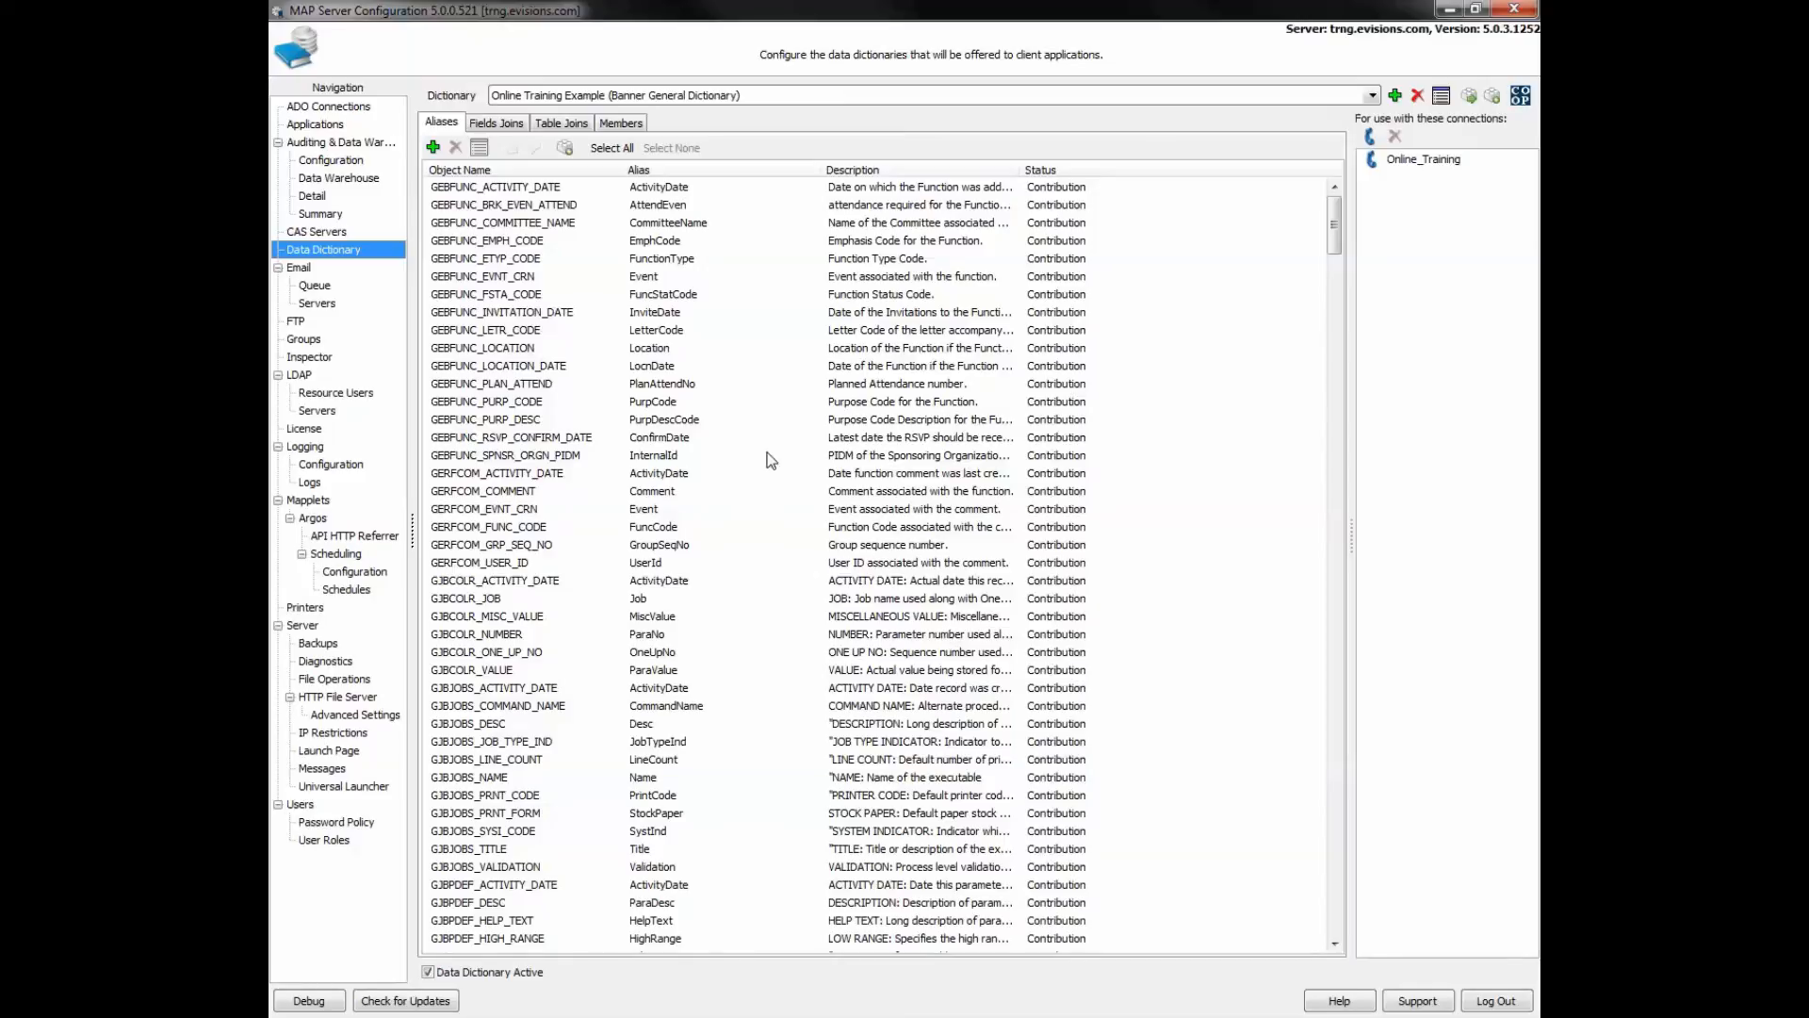
# - Browse the field and table joins, then select the GEBFUNC_BRK_EVEN_ATTEND alias
pyautogui.click(500, 122)
pyautogui.click(561, 124)
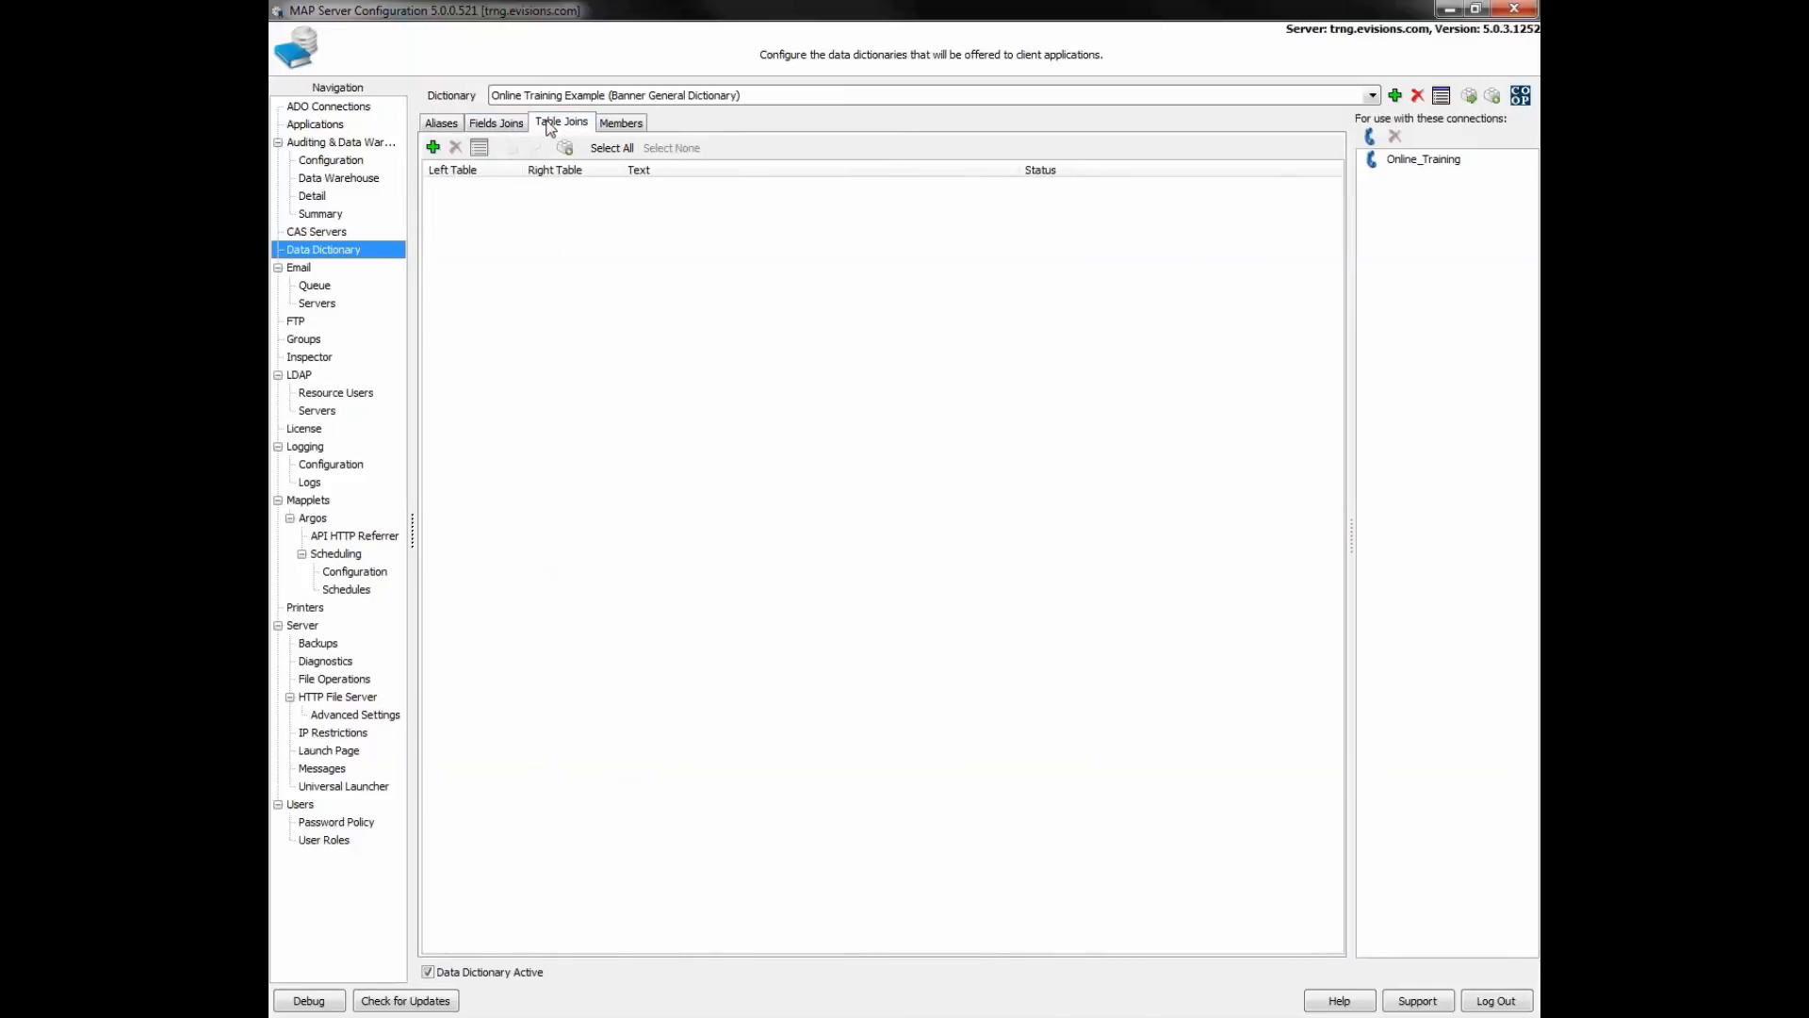
pyautogui.click(440, 123)
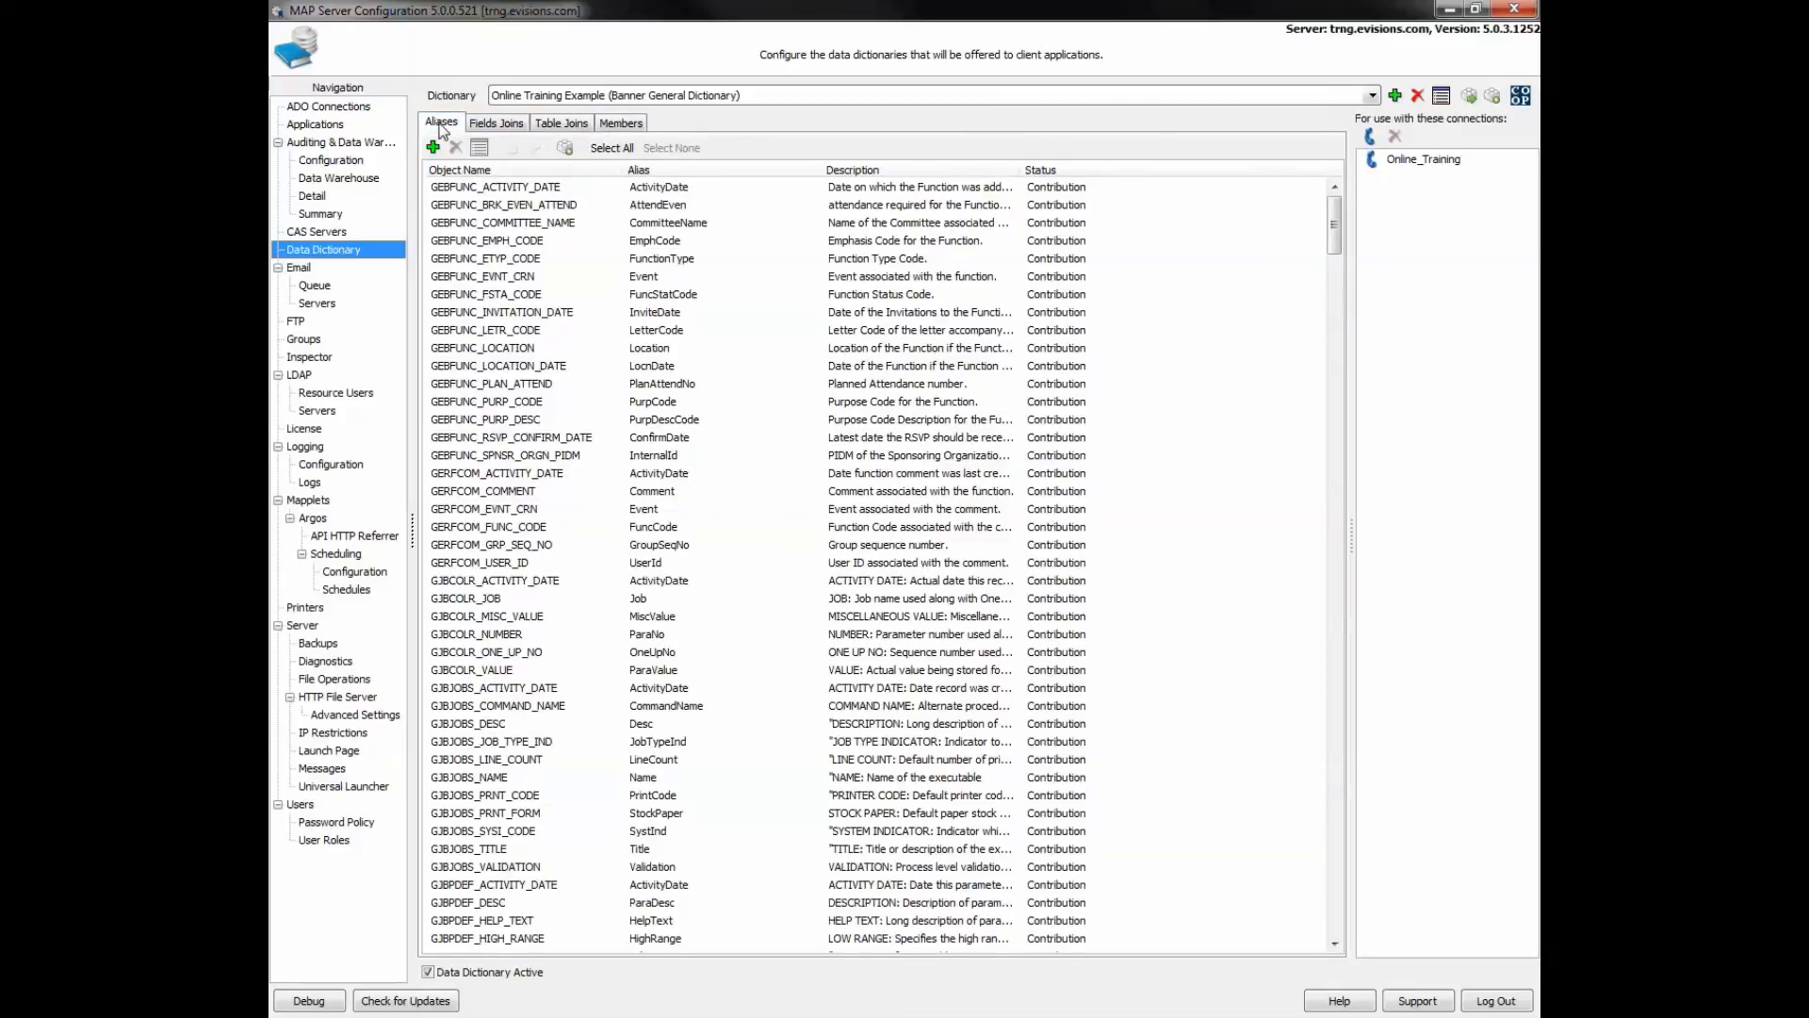
pyautogui.click(517, 124)
pyautogui.click(532, 123)
pyautogui.click(439, 123)
pyautogui.click(503, 208)
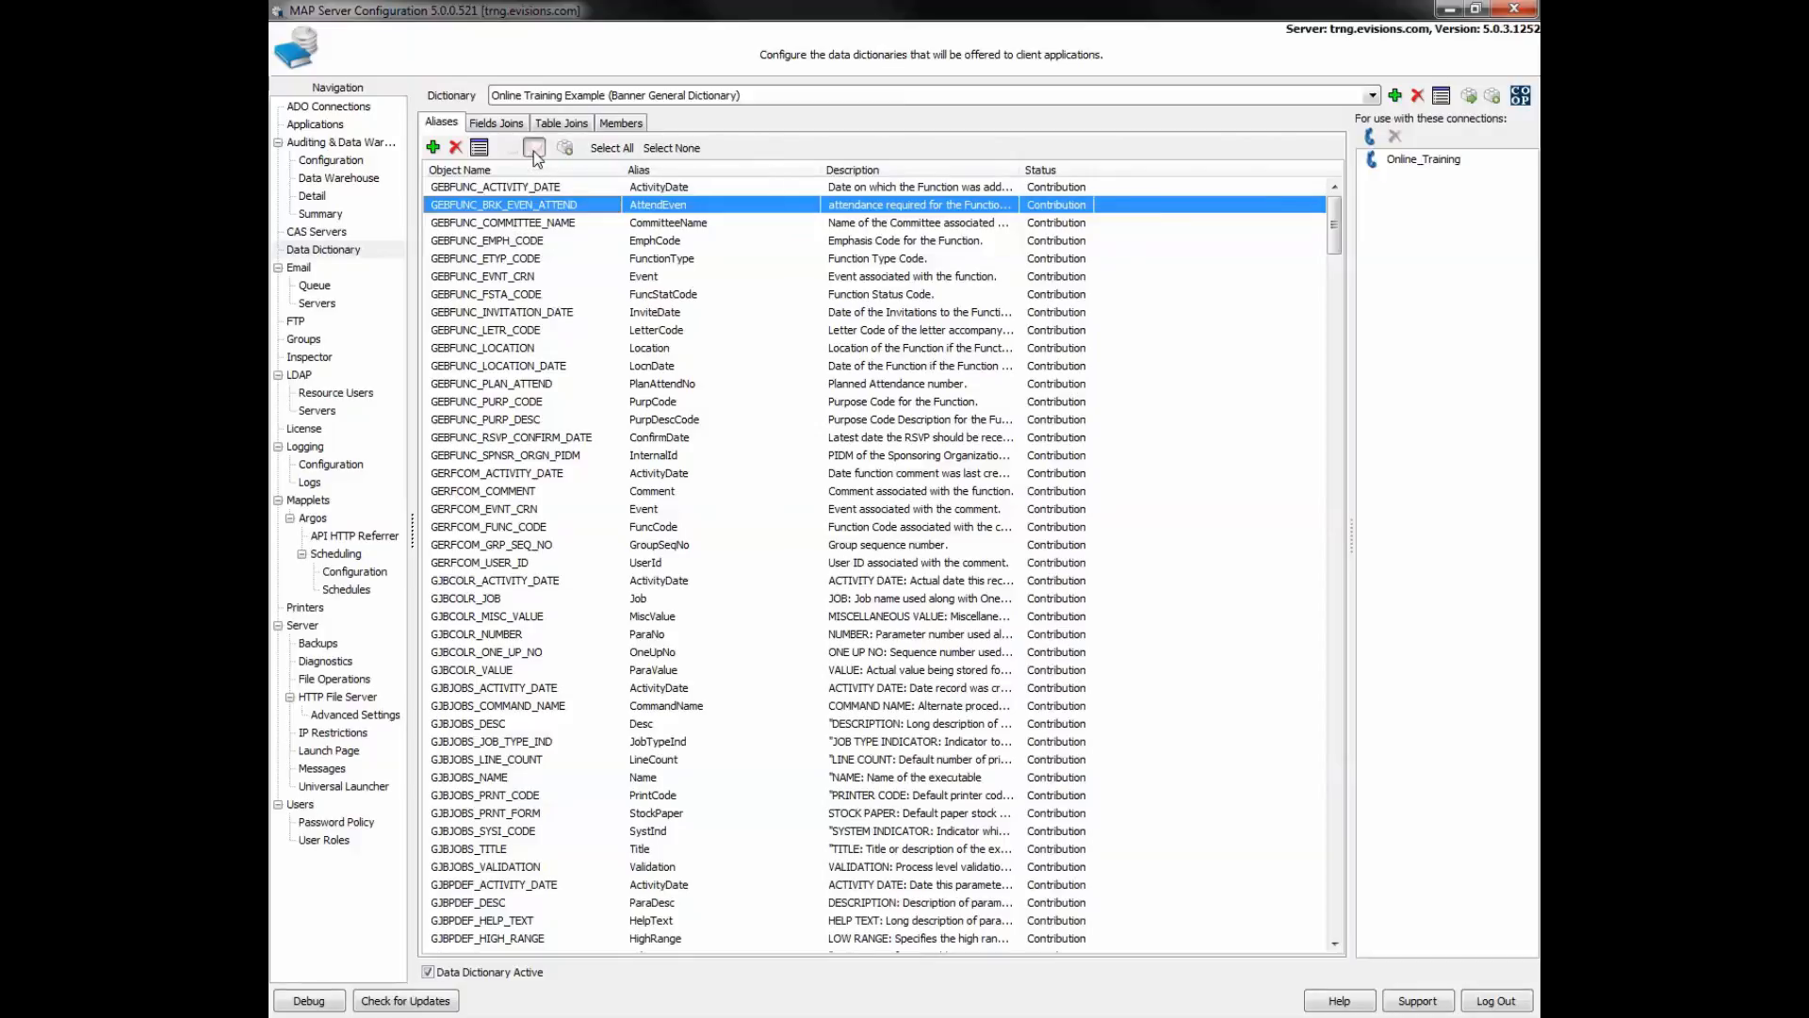
# - Show the API Module slide, then return and dismiss the AttendEven alias context menu
pyautogui.hotkey('alt', 'Tab')
pyautogui.click(590, 428)
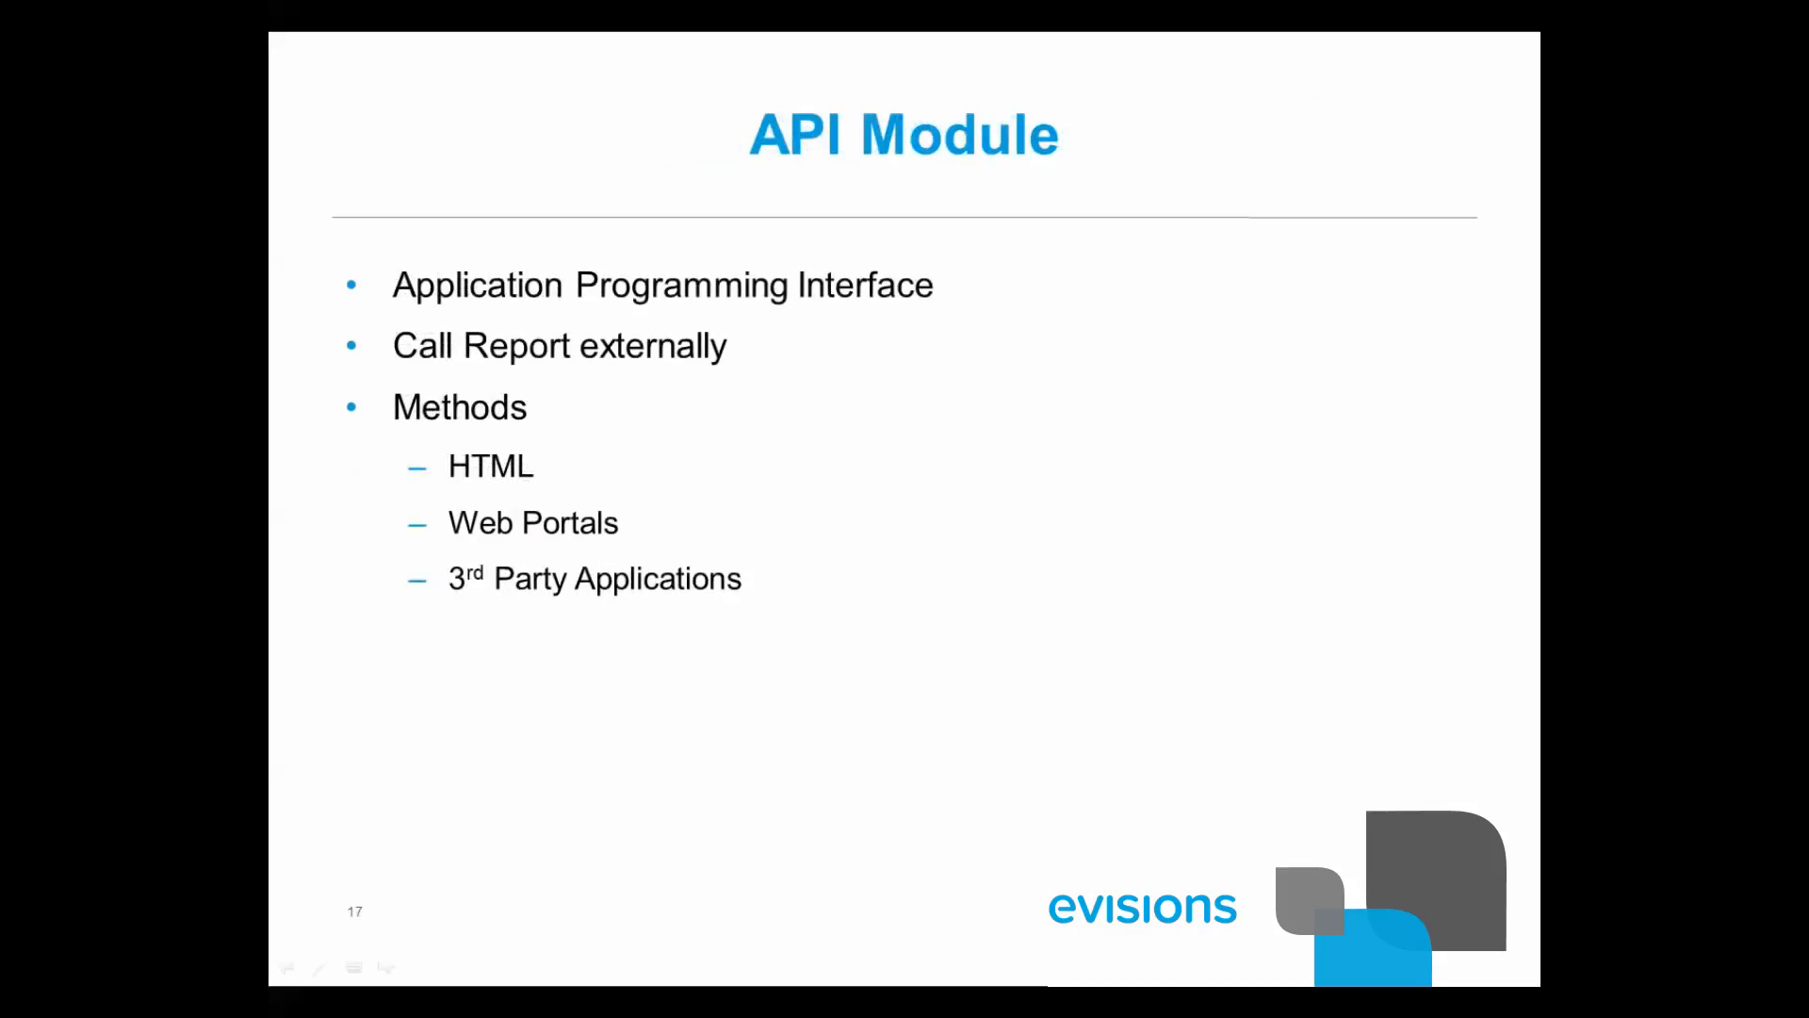
pyautogui.hotkey('alt', 'Tab')
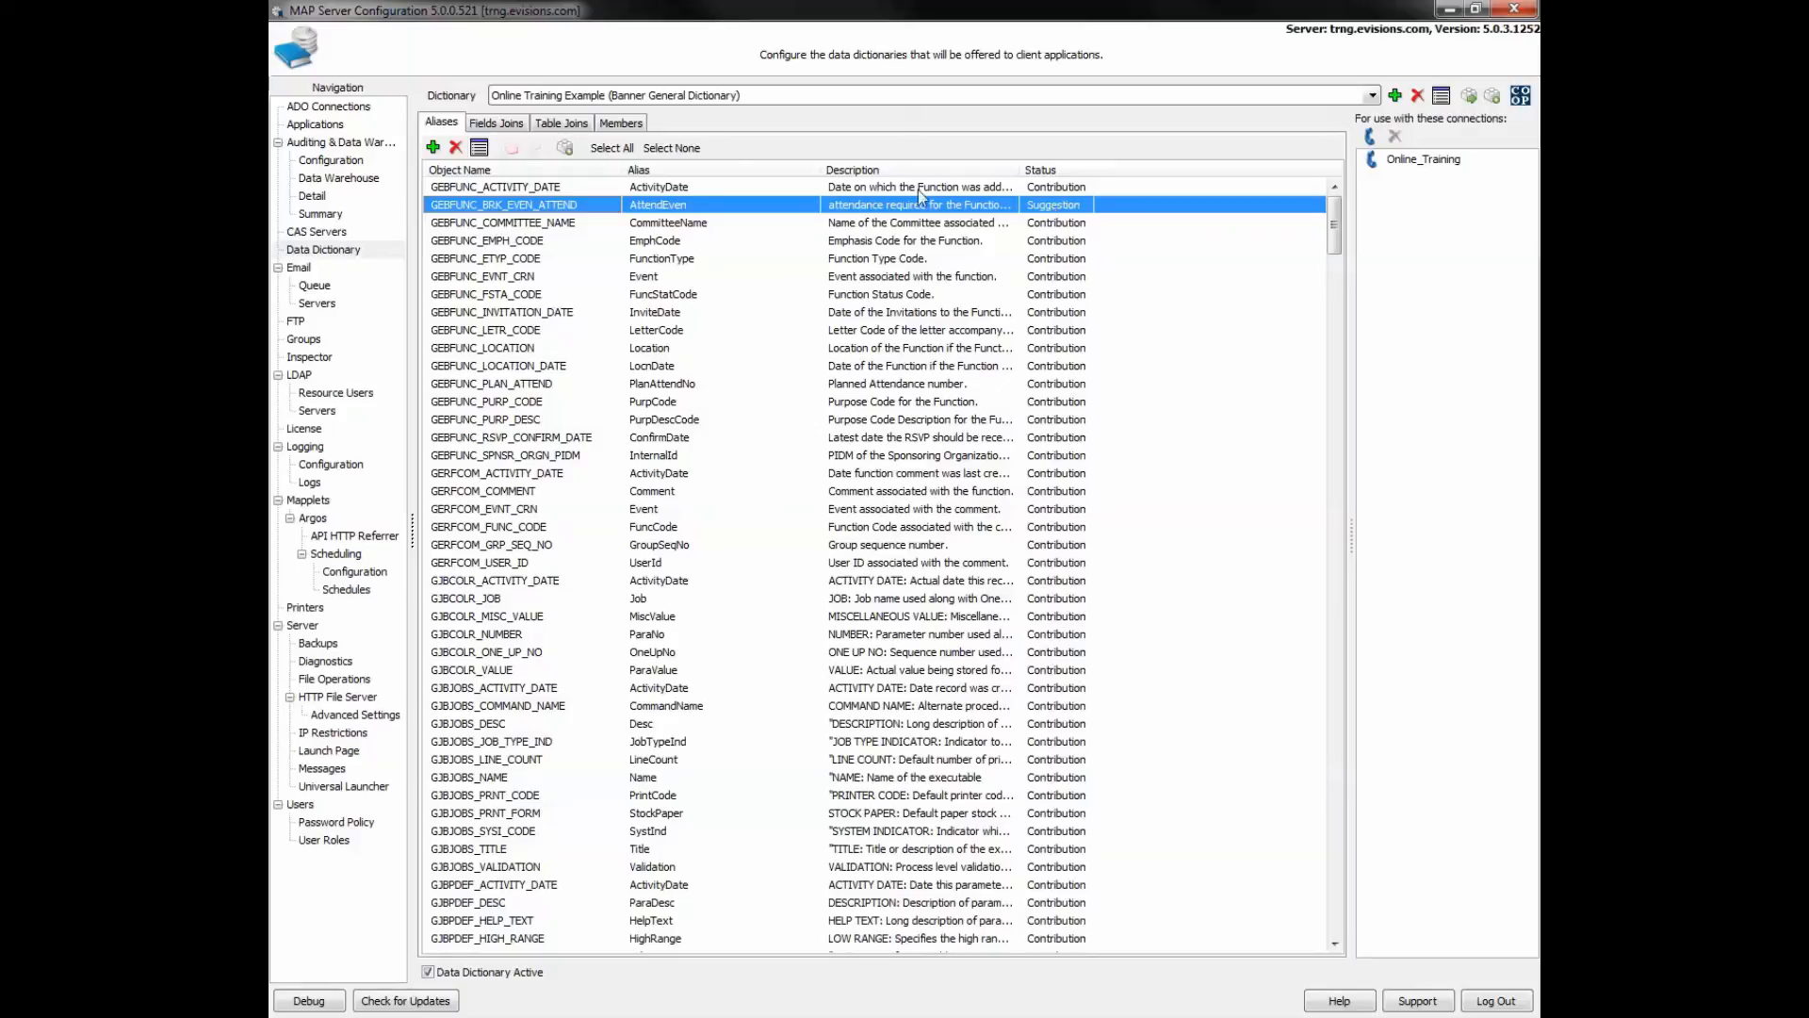
pyautogui.hotkey('alt', 'Tab')
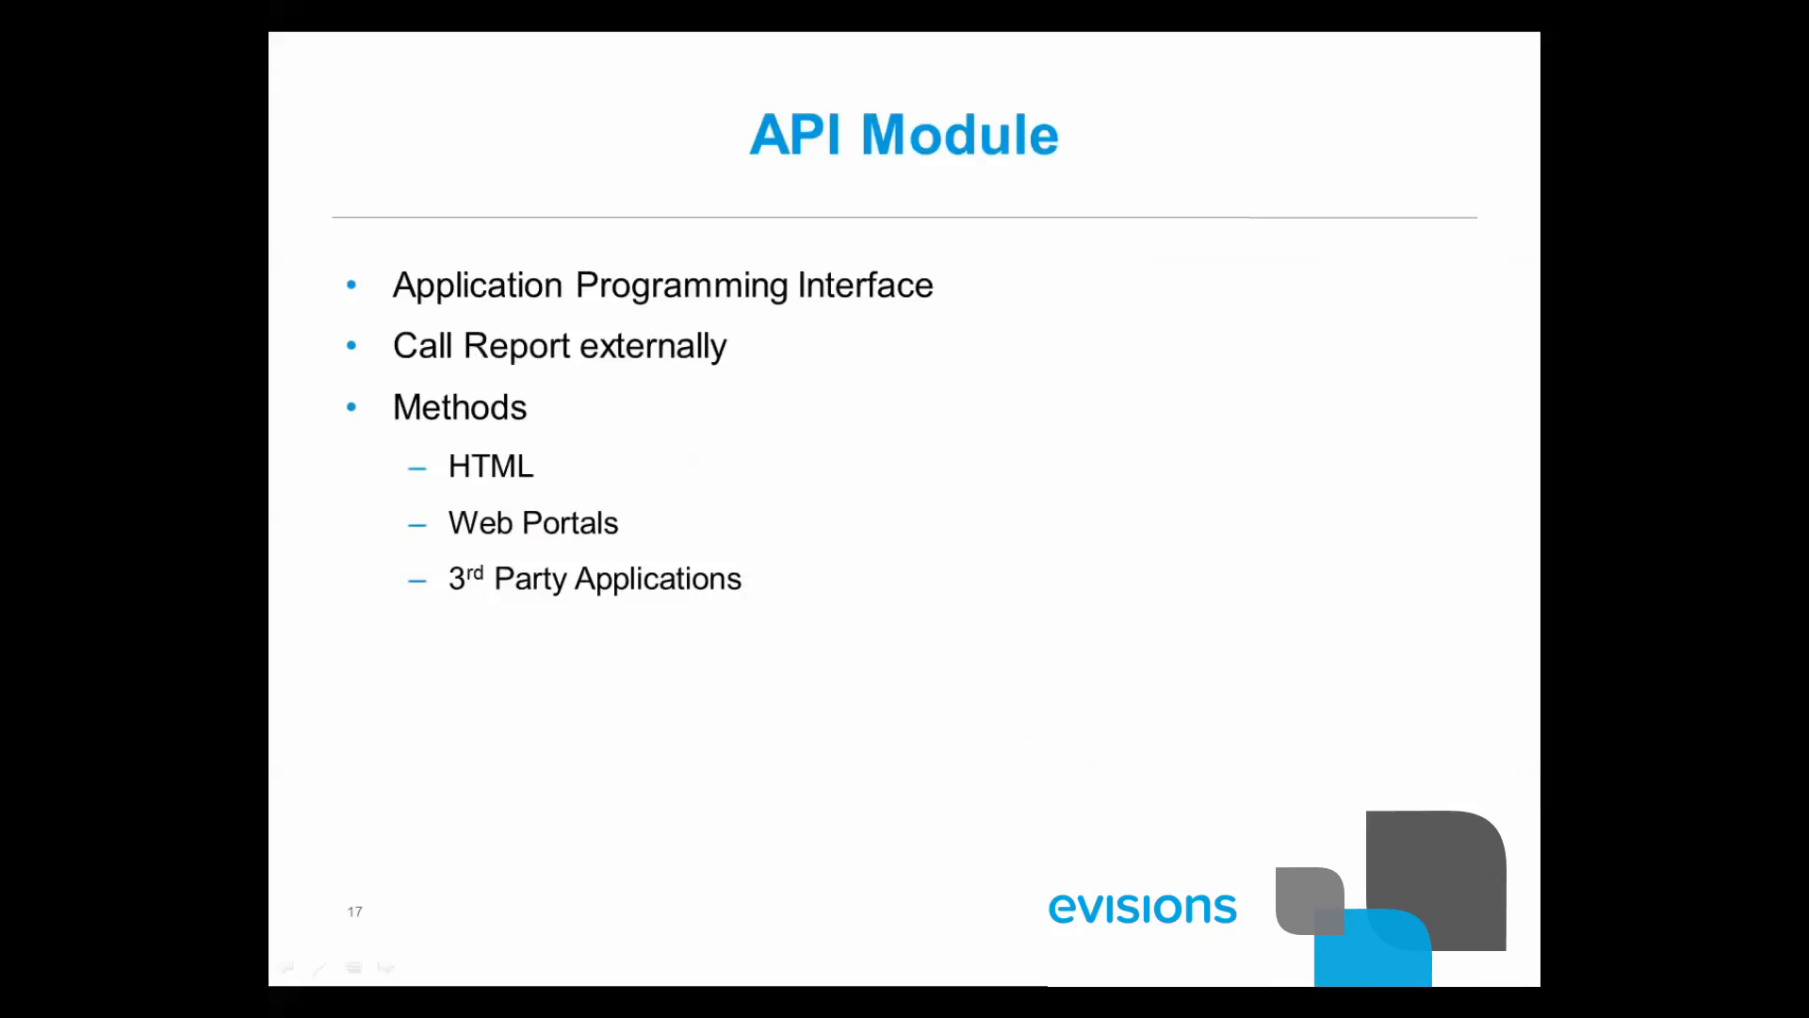
pyautogui.hotkey('alt', 'Tab')
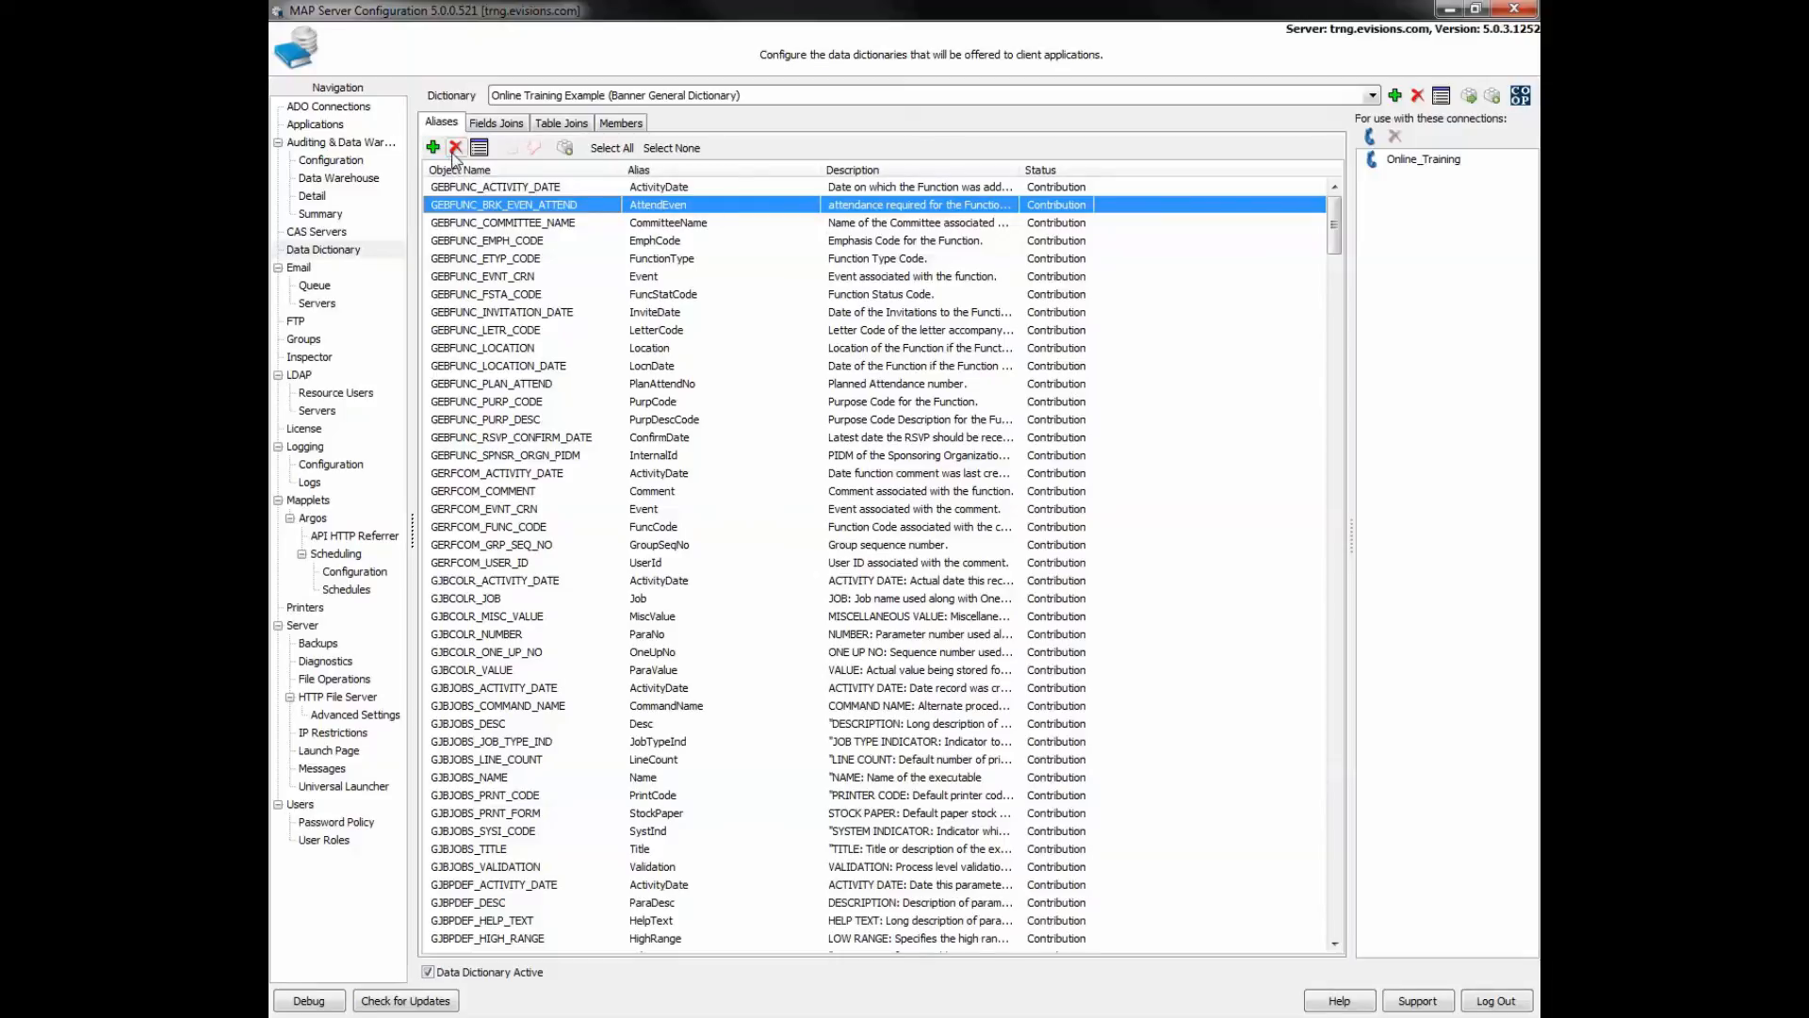
pyautogui.rightClick(651, 207)
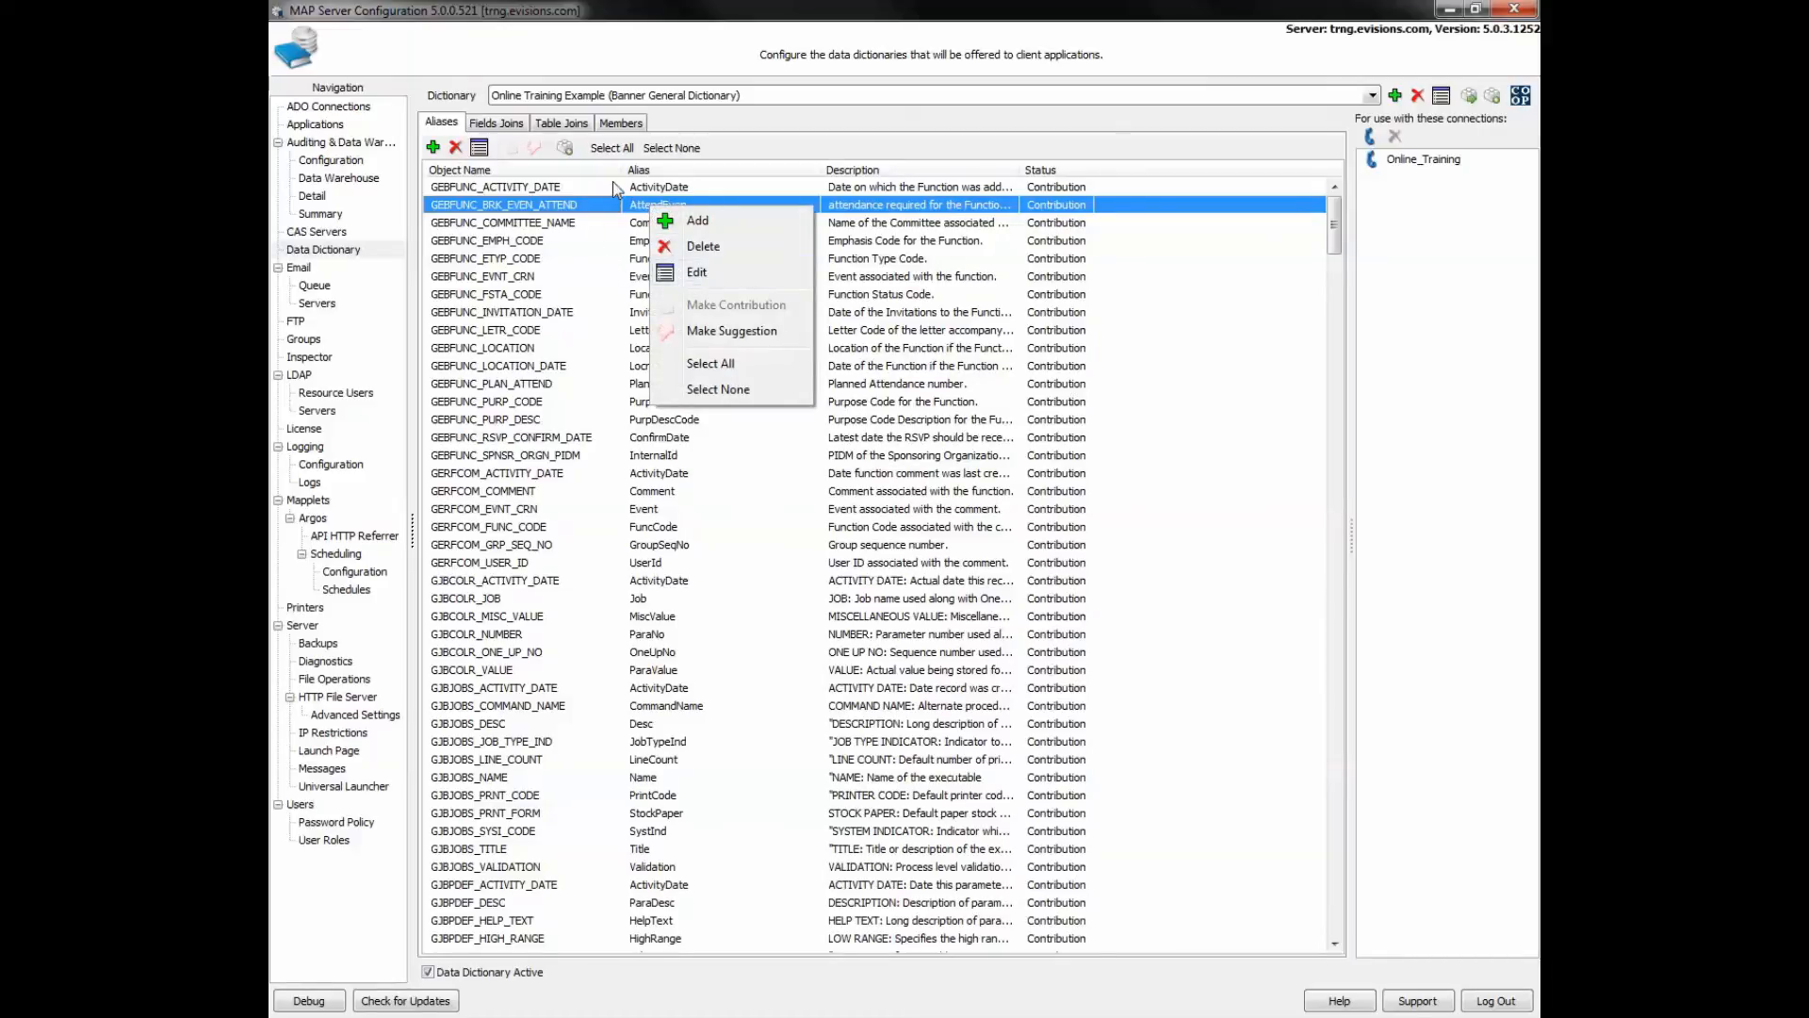
pyautogui.click(587, 387)
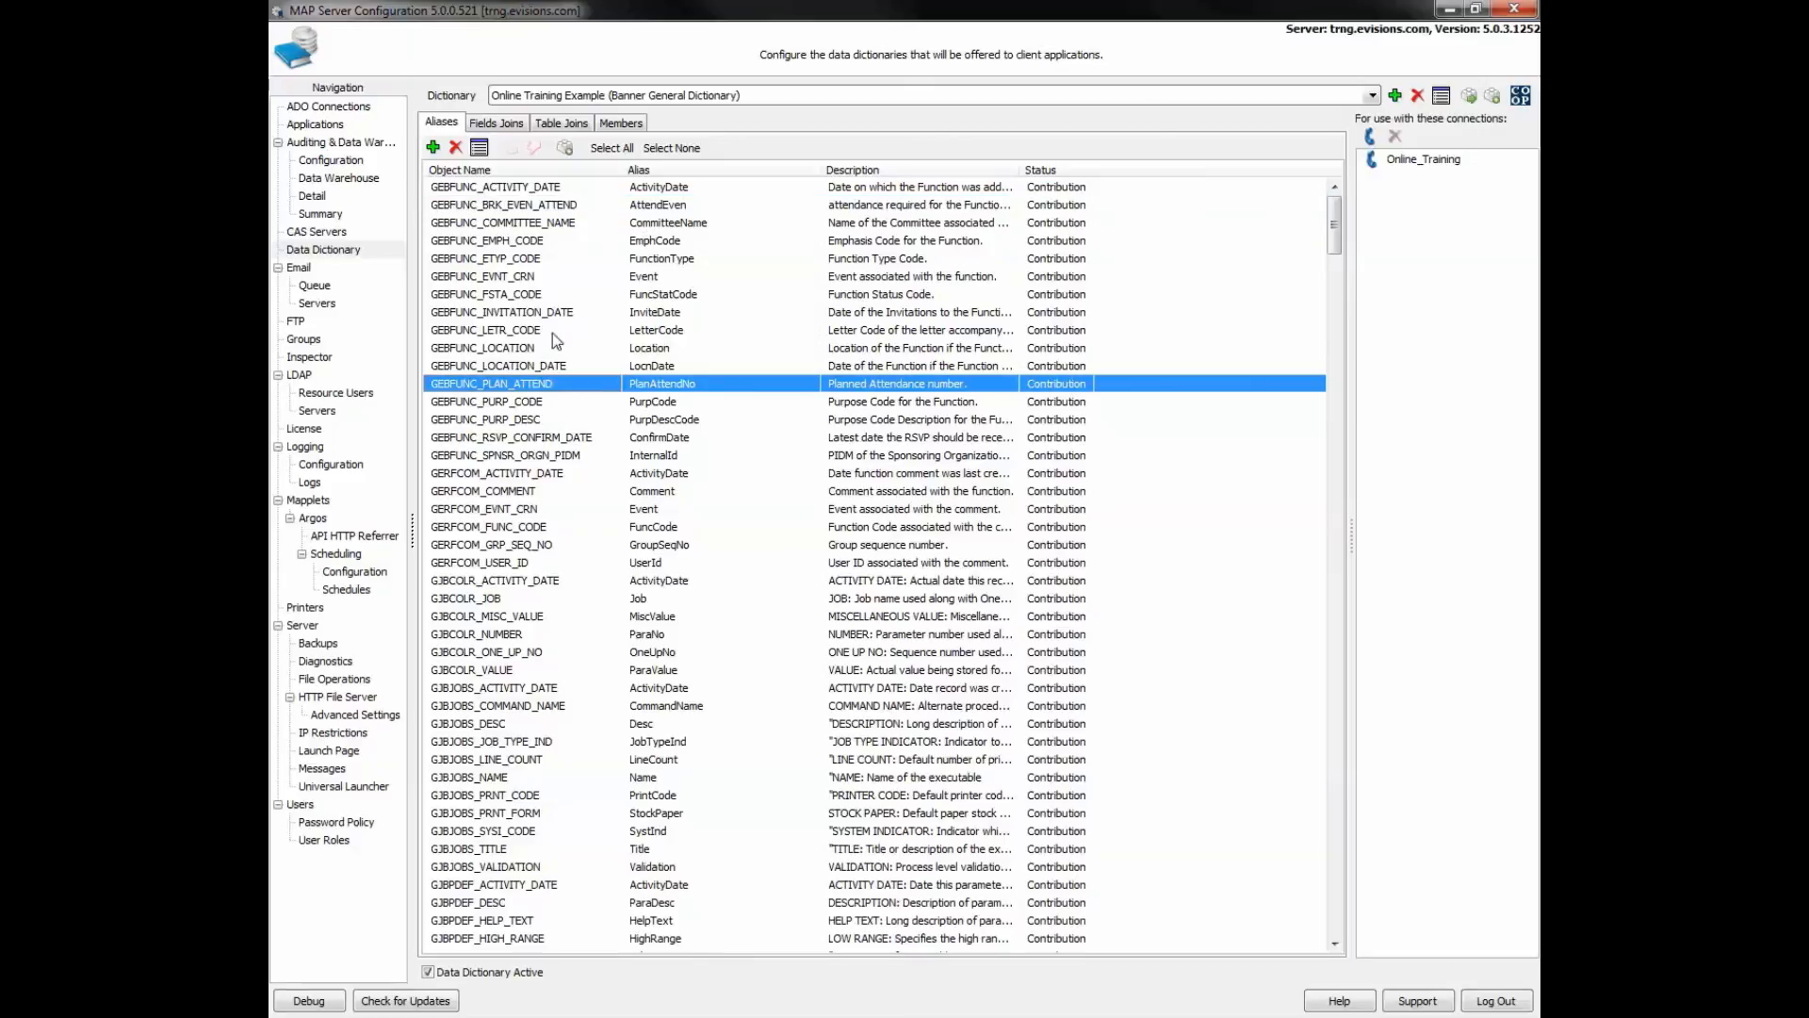
# - Add a user as a member on the dictionary's Members tab
pyautogui.click(620, 125)
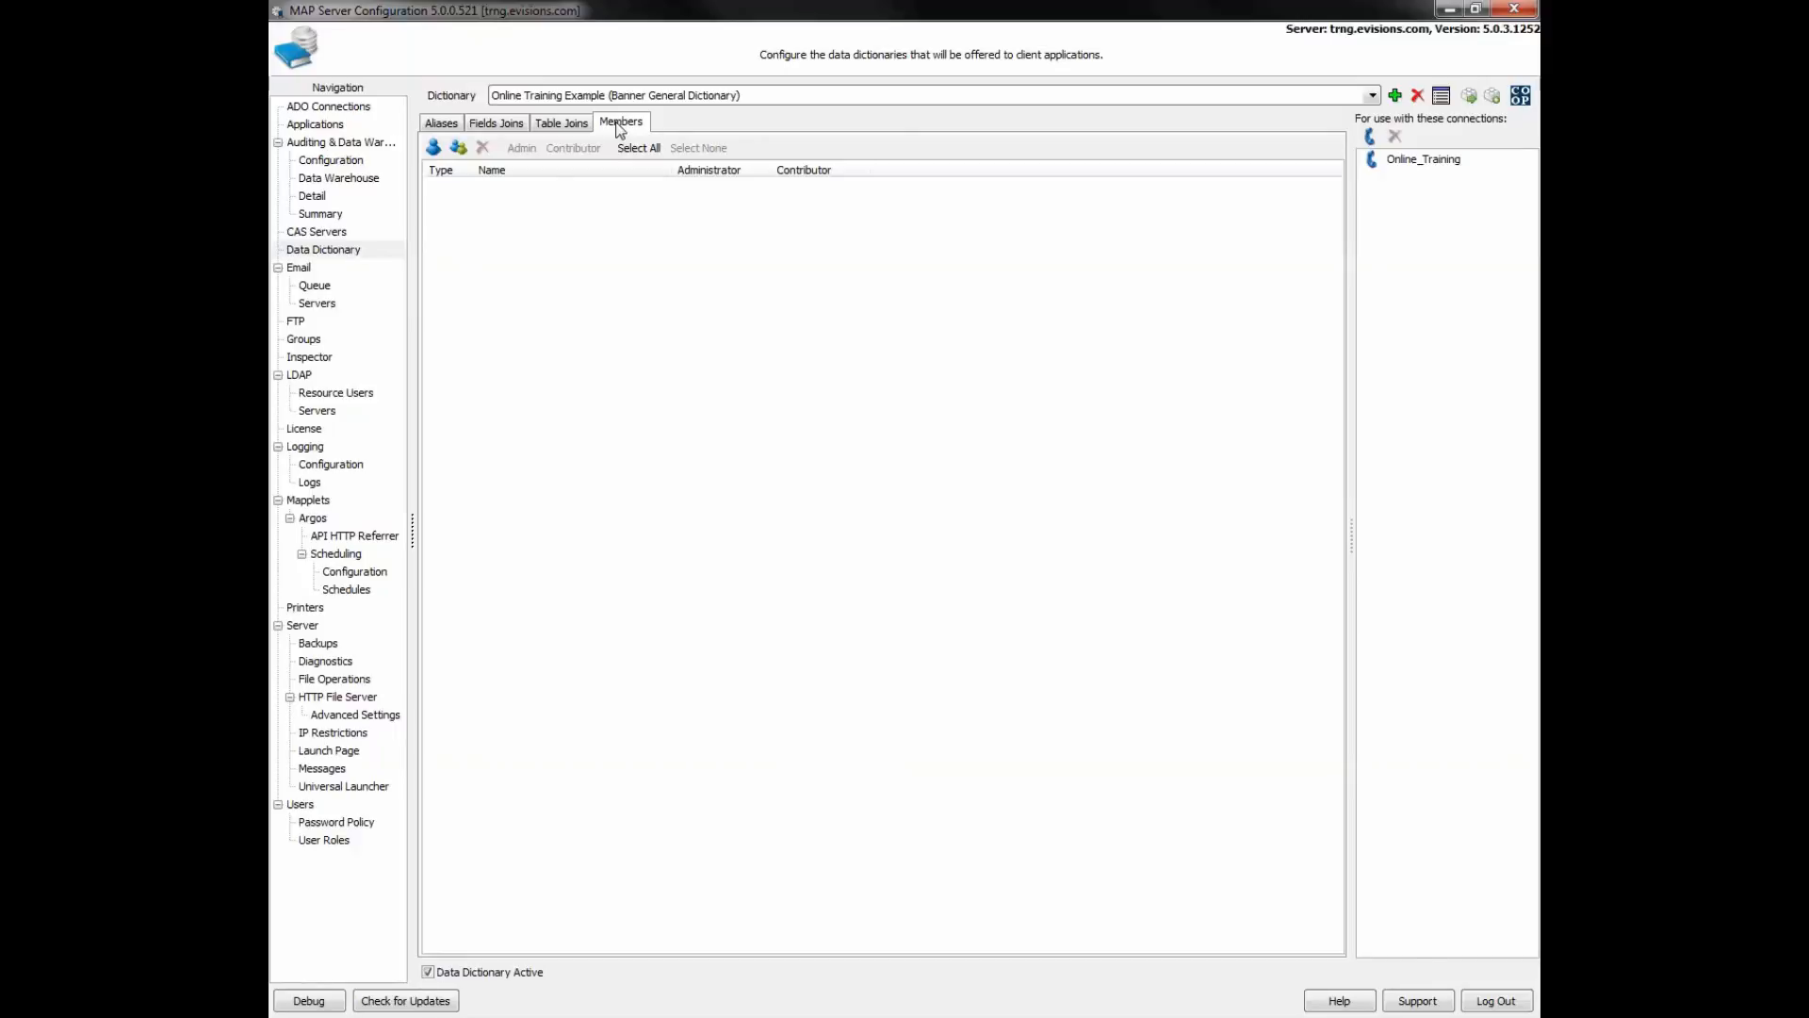
pyautogui.click(434, 147)
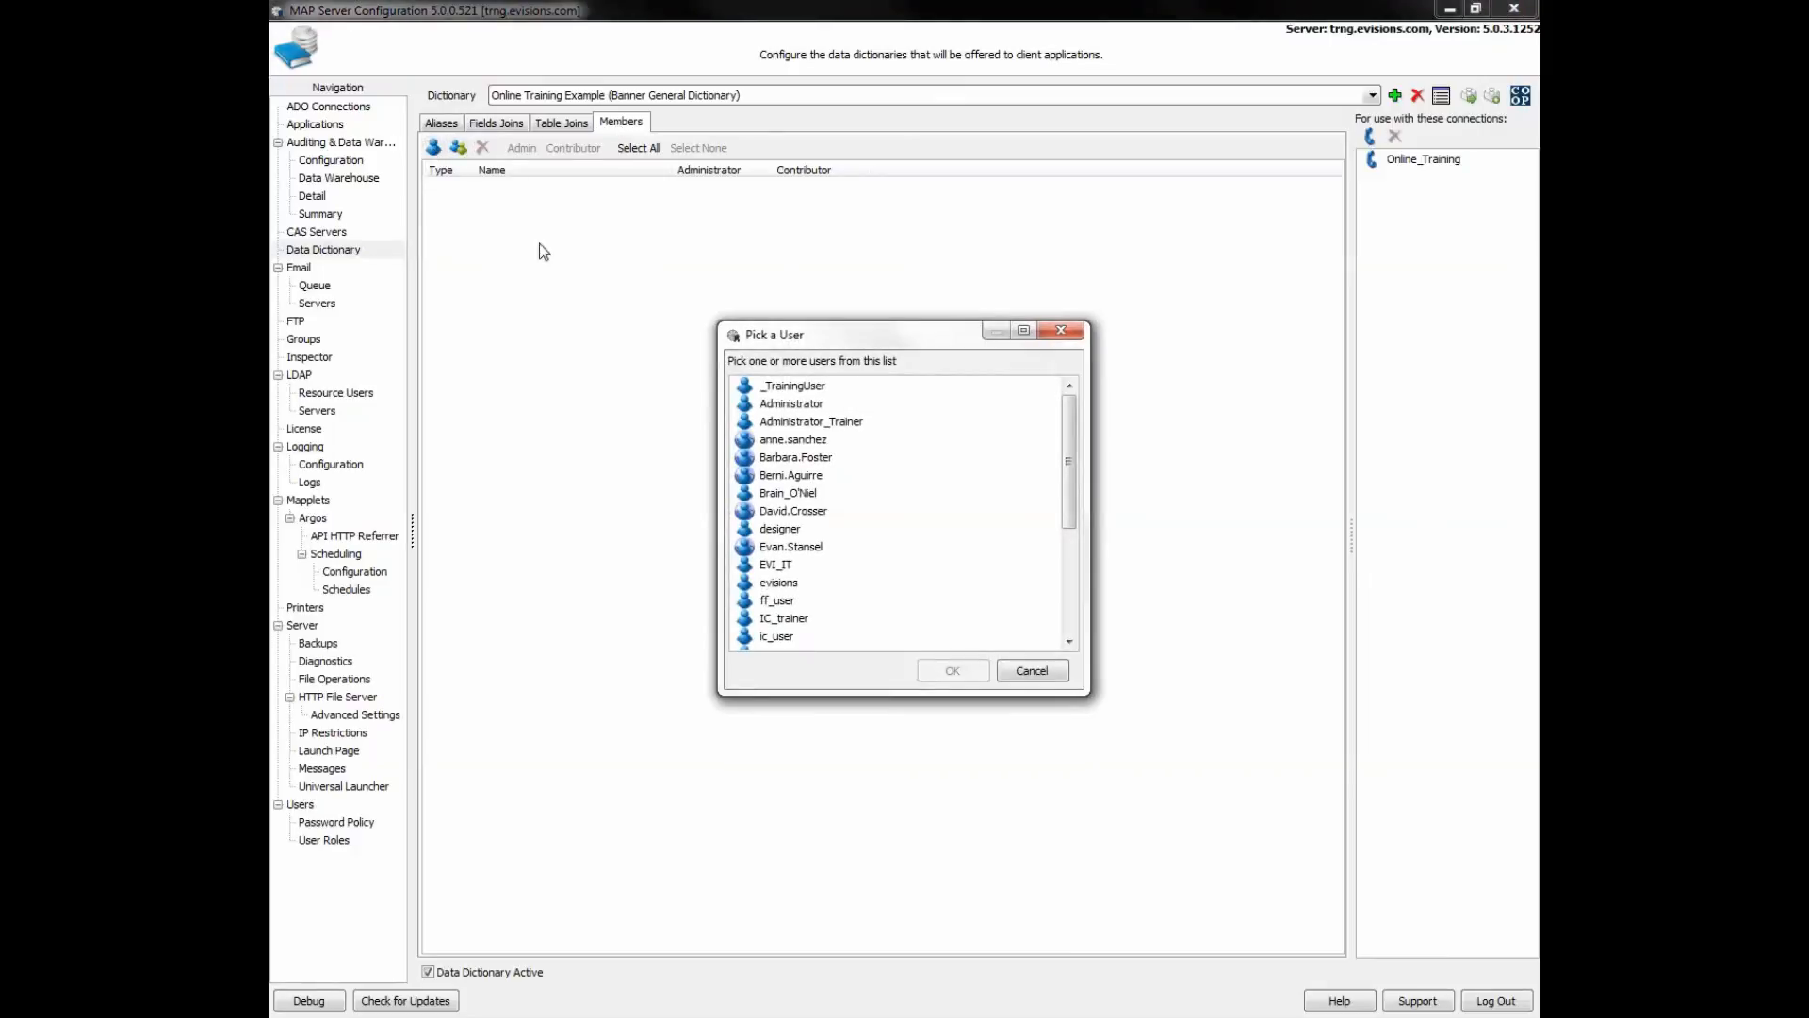
pyautogui.click(784, 458)
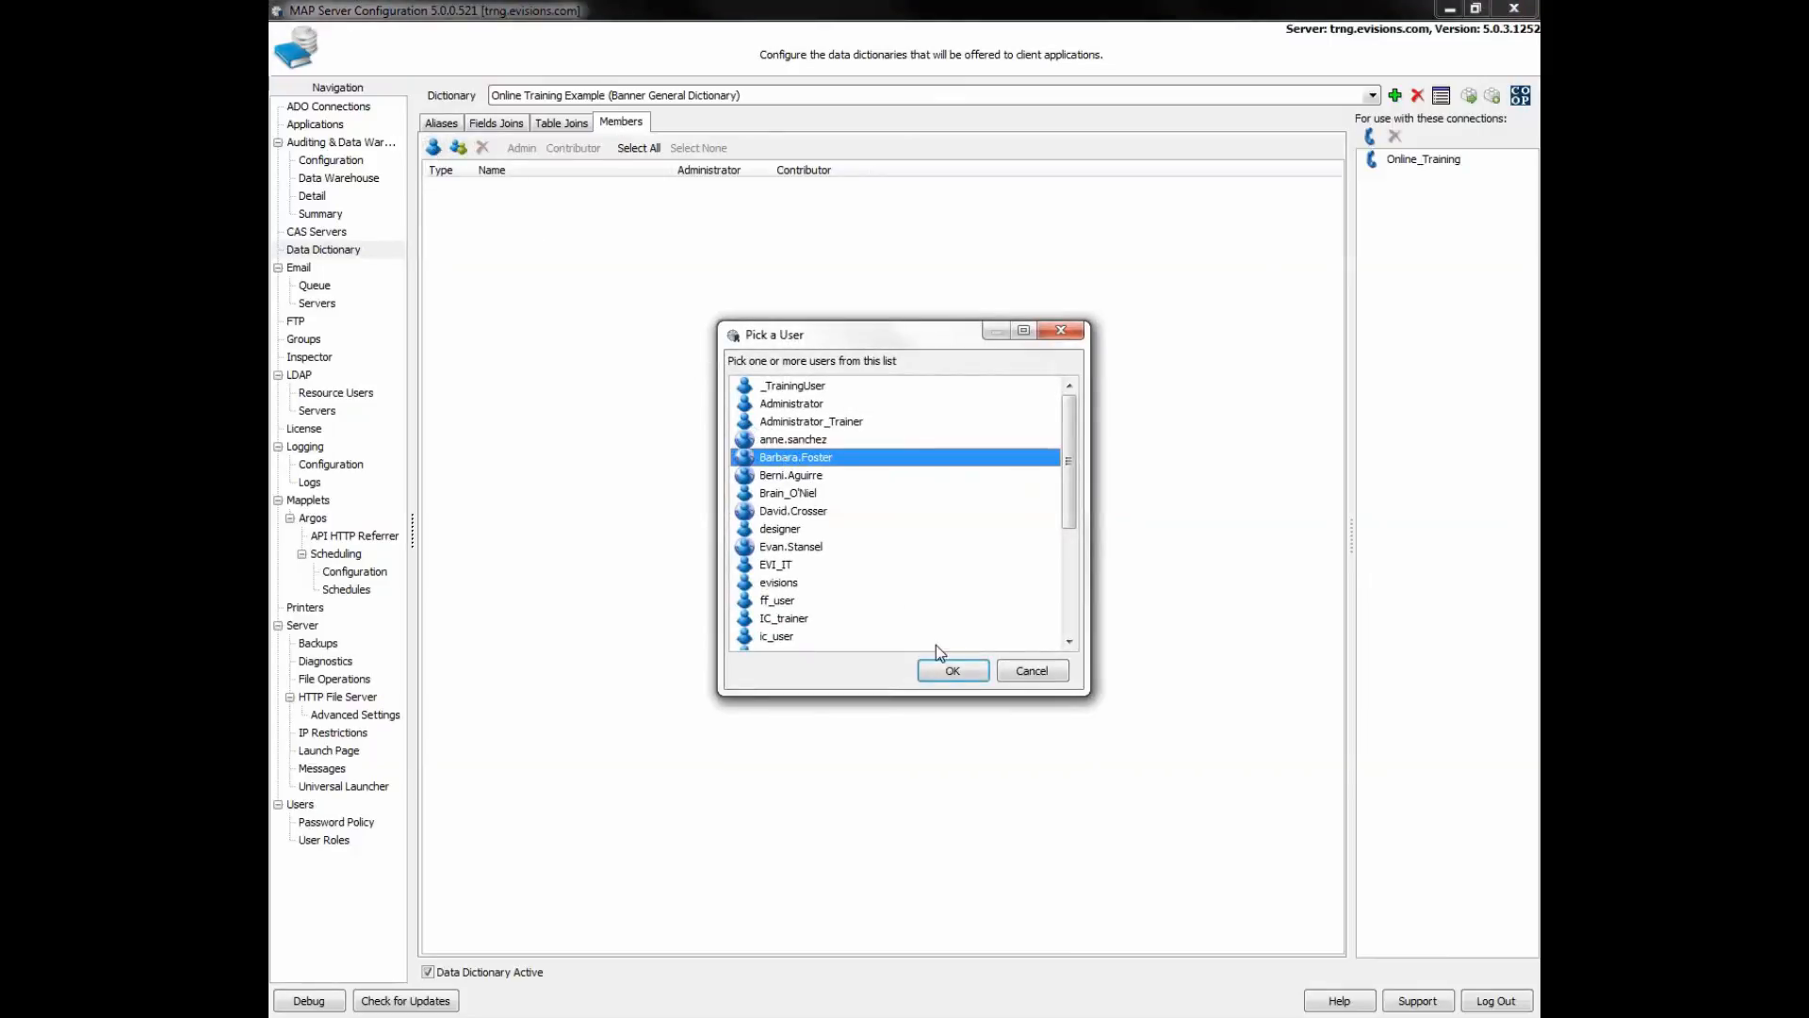
pyautogui.click(950, 670)
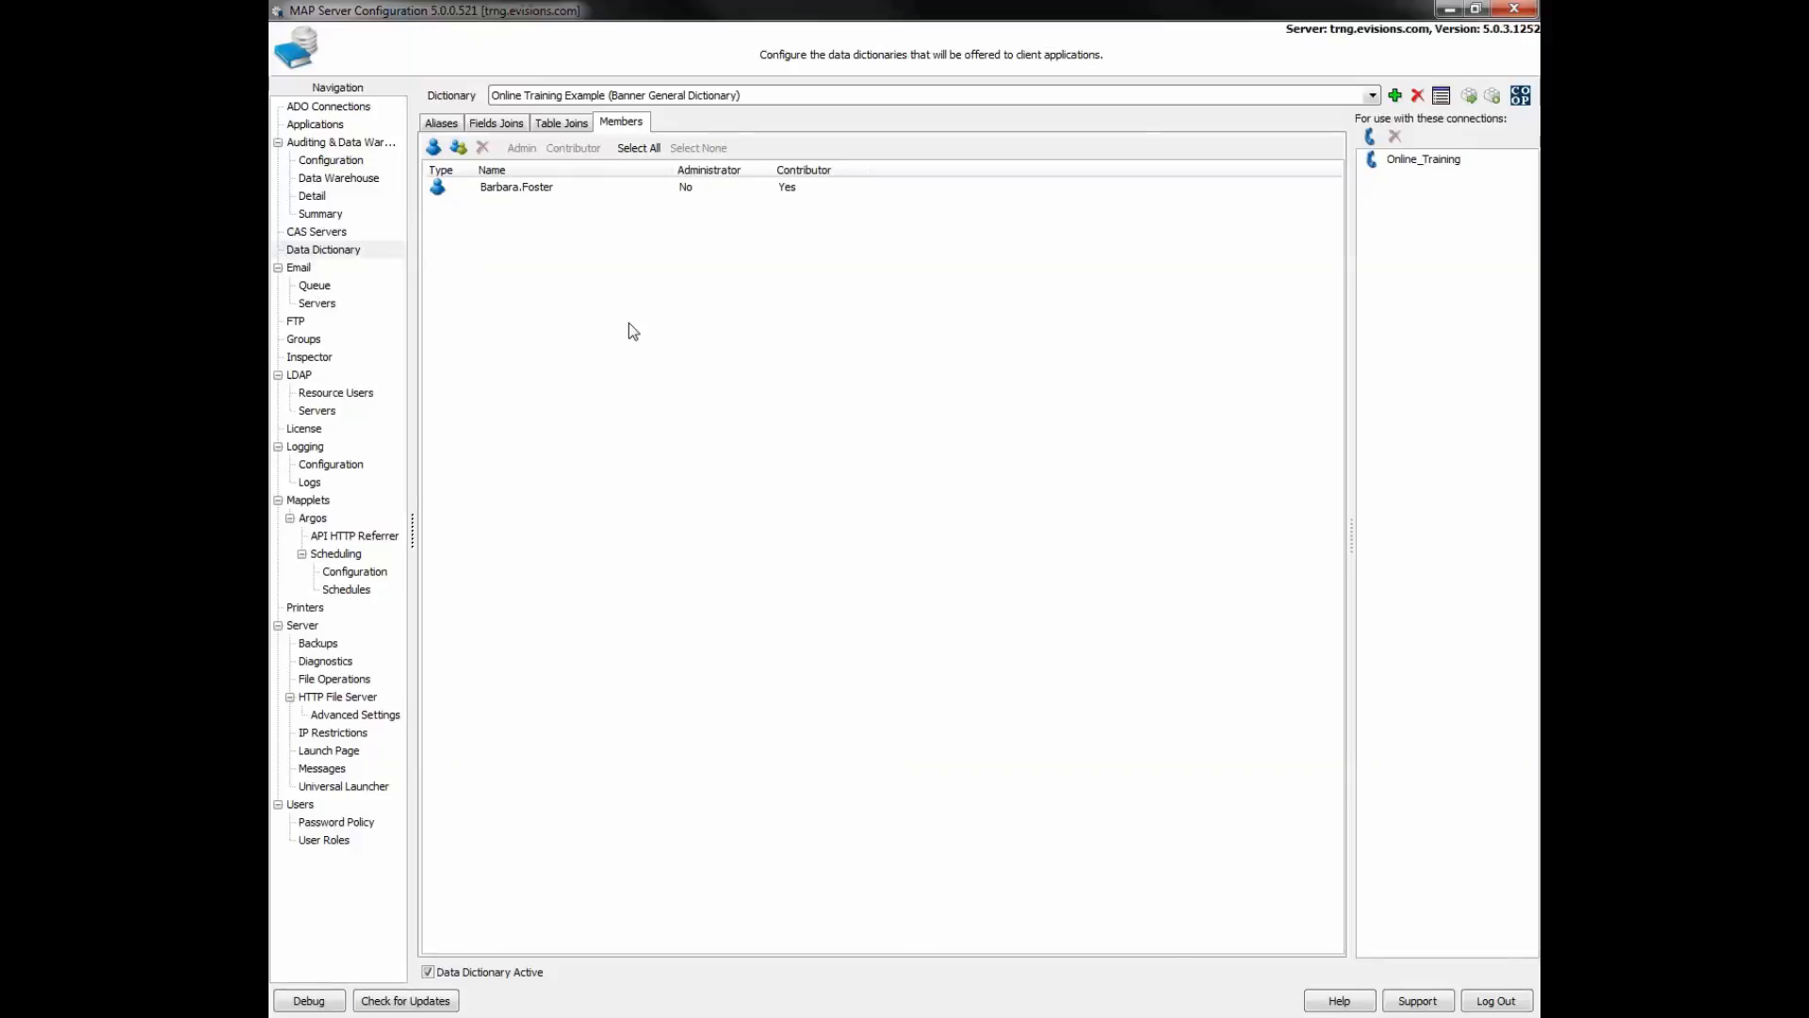
# - Make the new member an administrator, then delete them
pyautogui.click(526, 191)
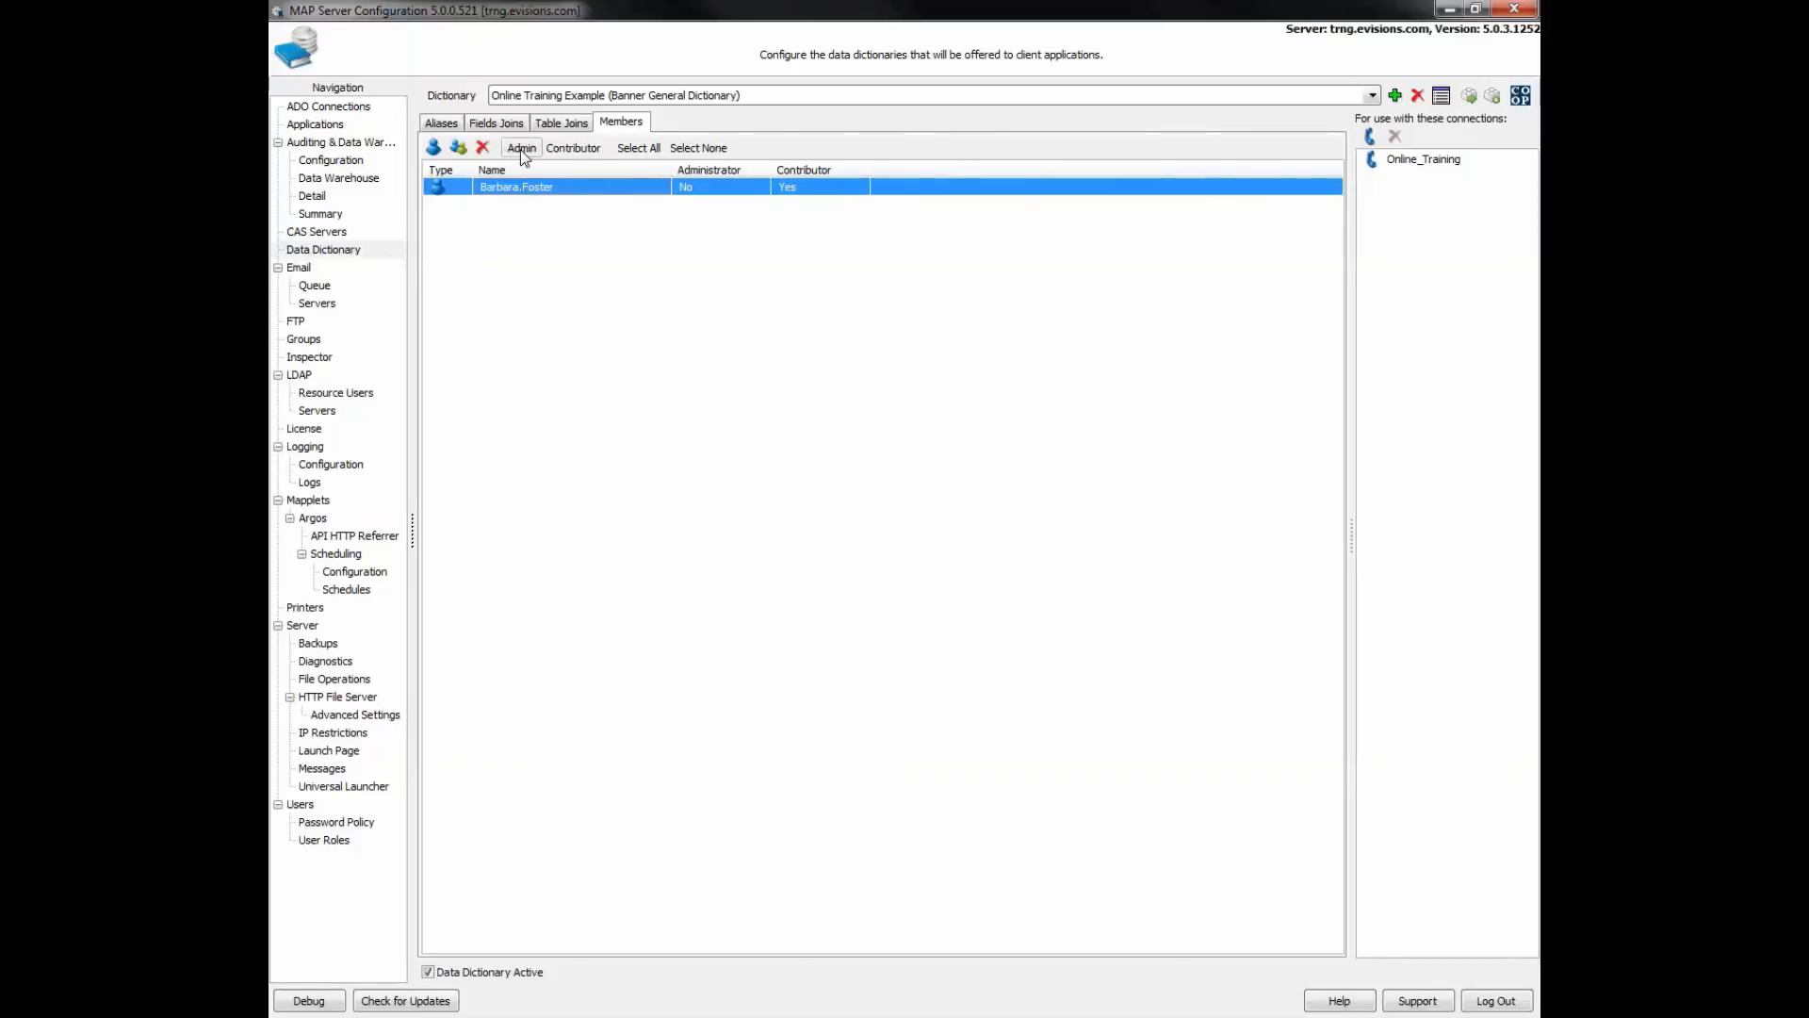
pyautogui.click(522, 151)
pyautogui.click(481, 148)
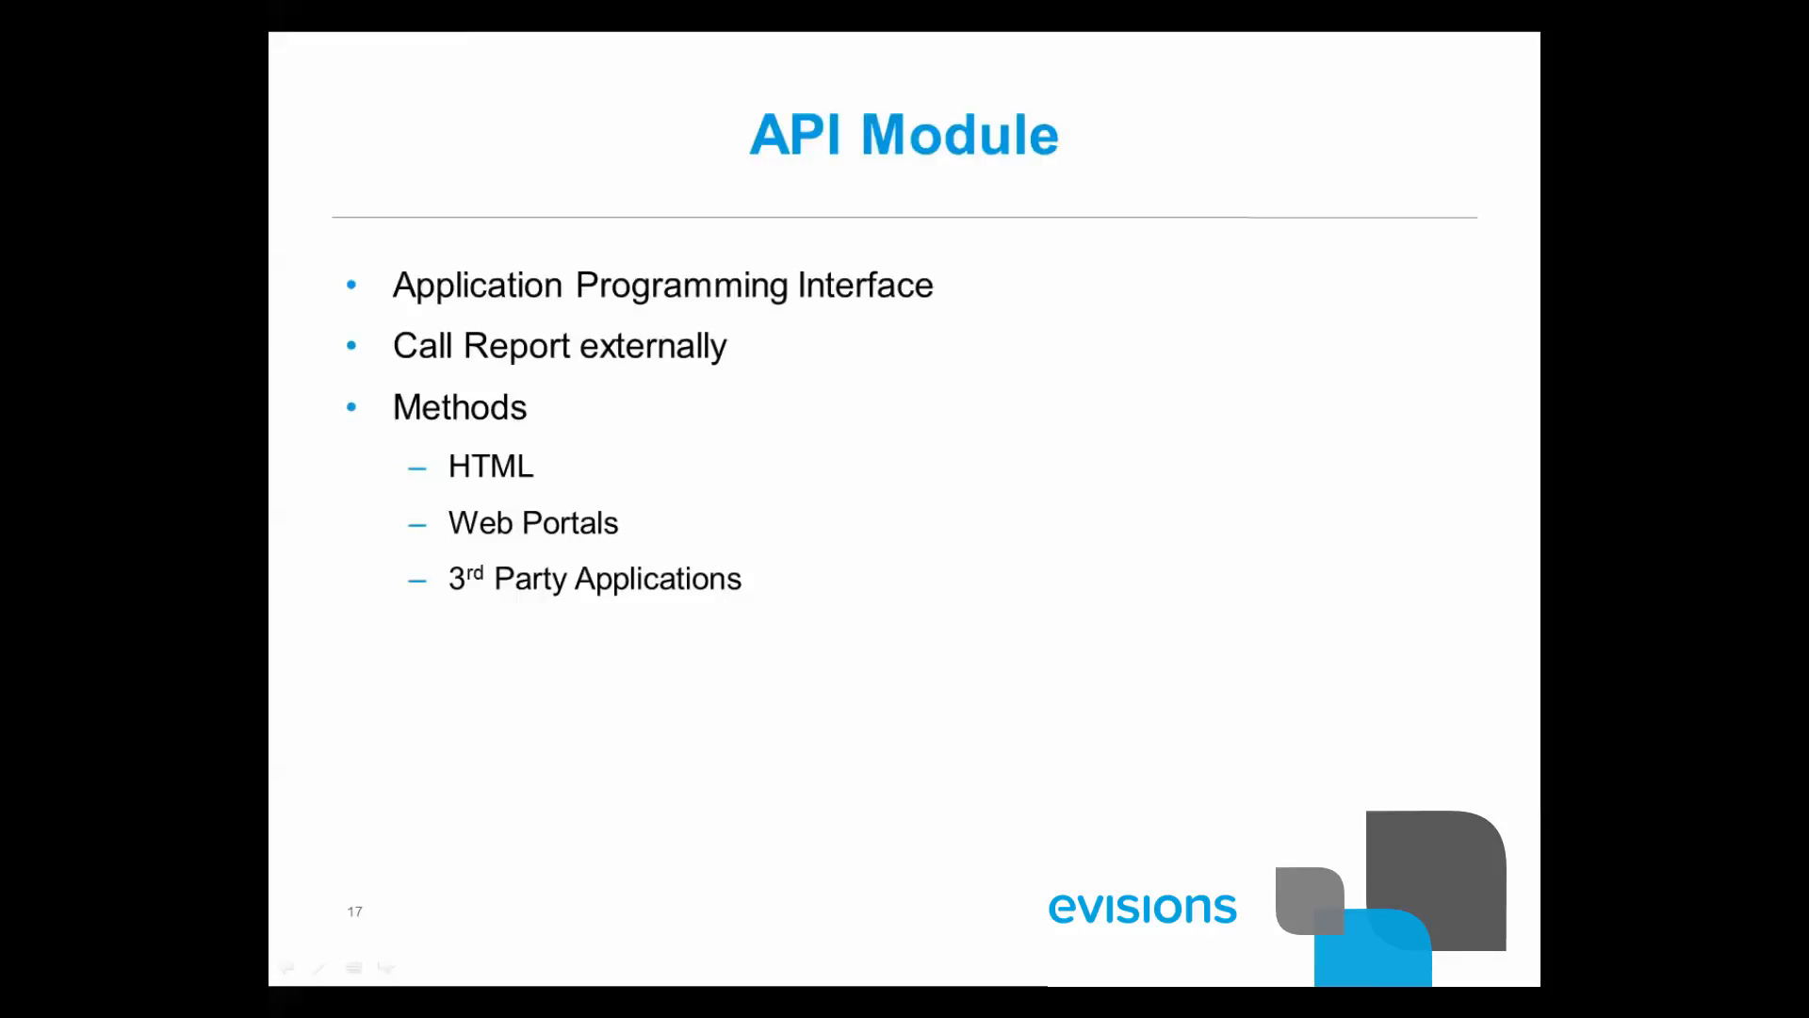
pyautogui.click(836, 478)
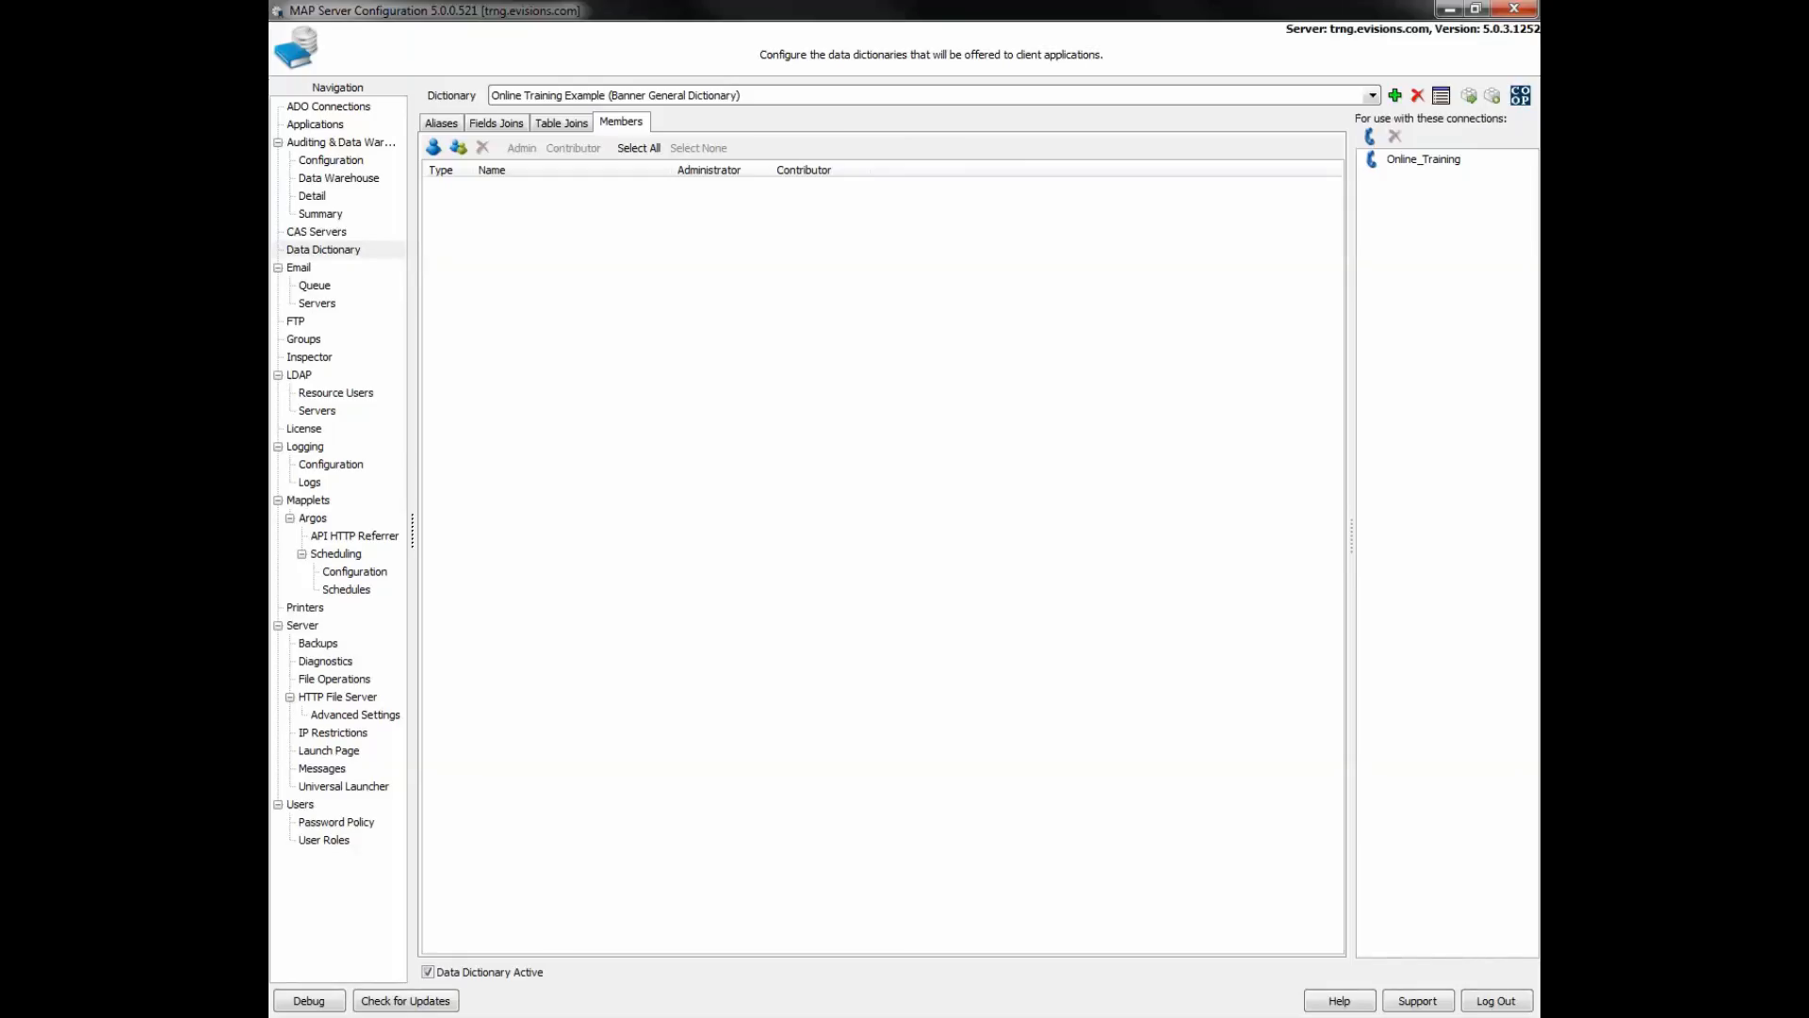
# - Open Mapplets > Argos > API HTTP Referrer in the navigation tree
pyautogui.click(361, 535)
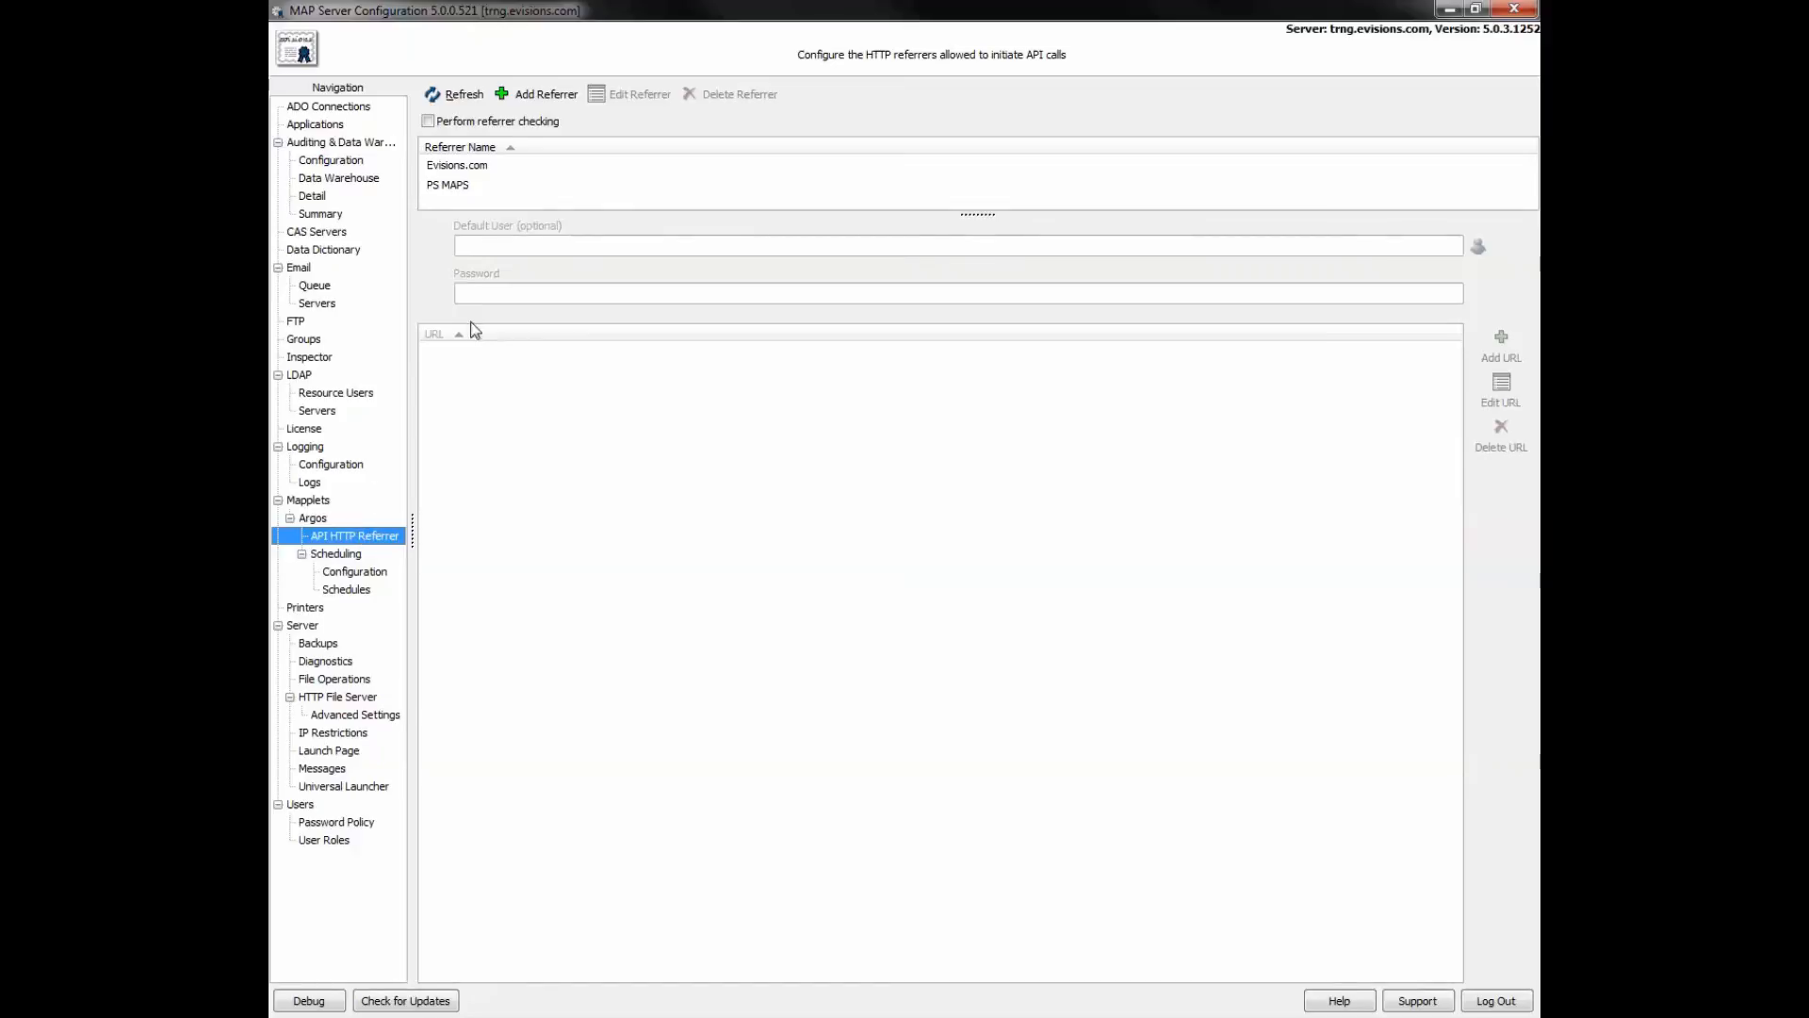
pyautogui.click(531, 97)
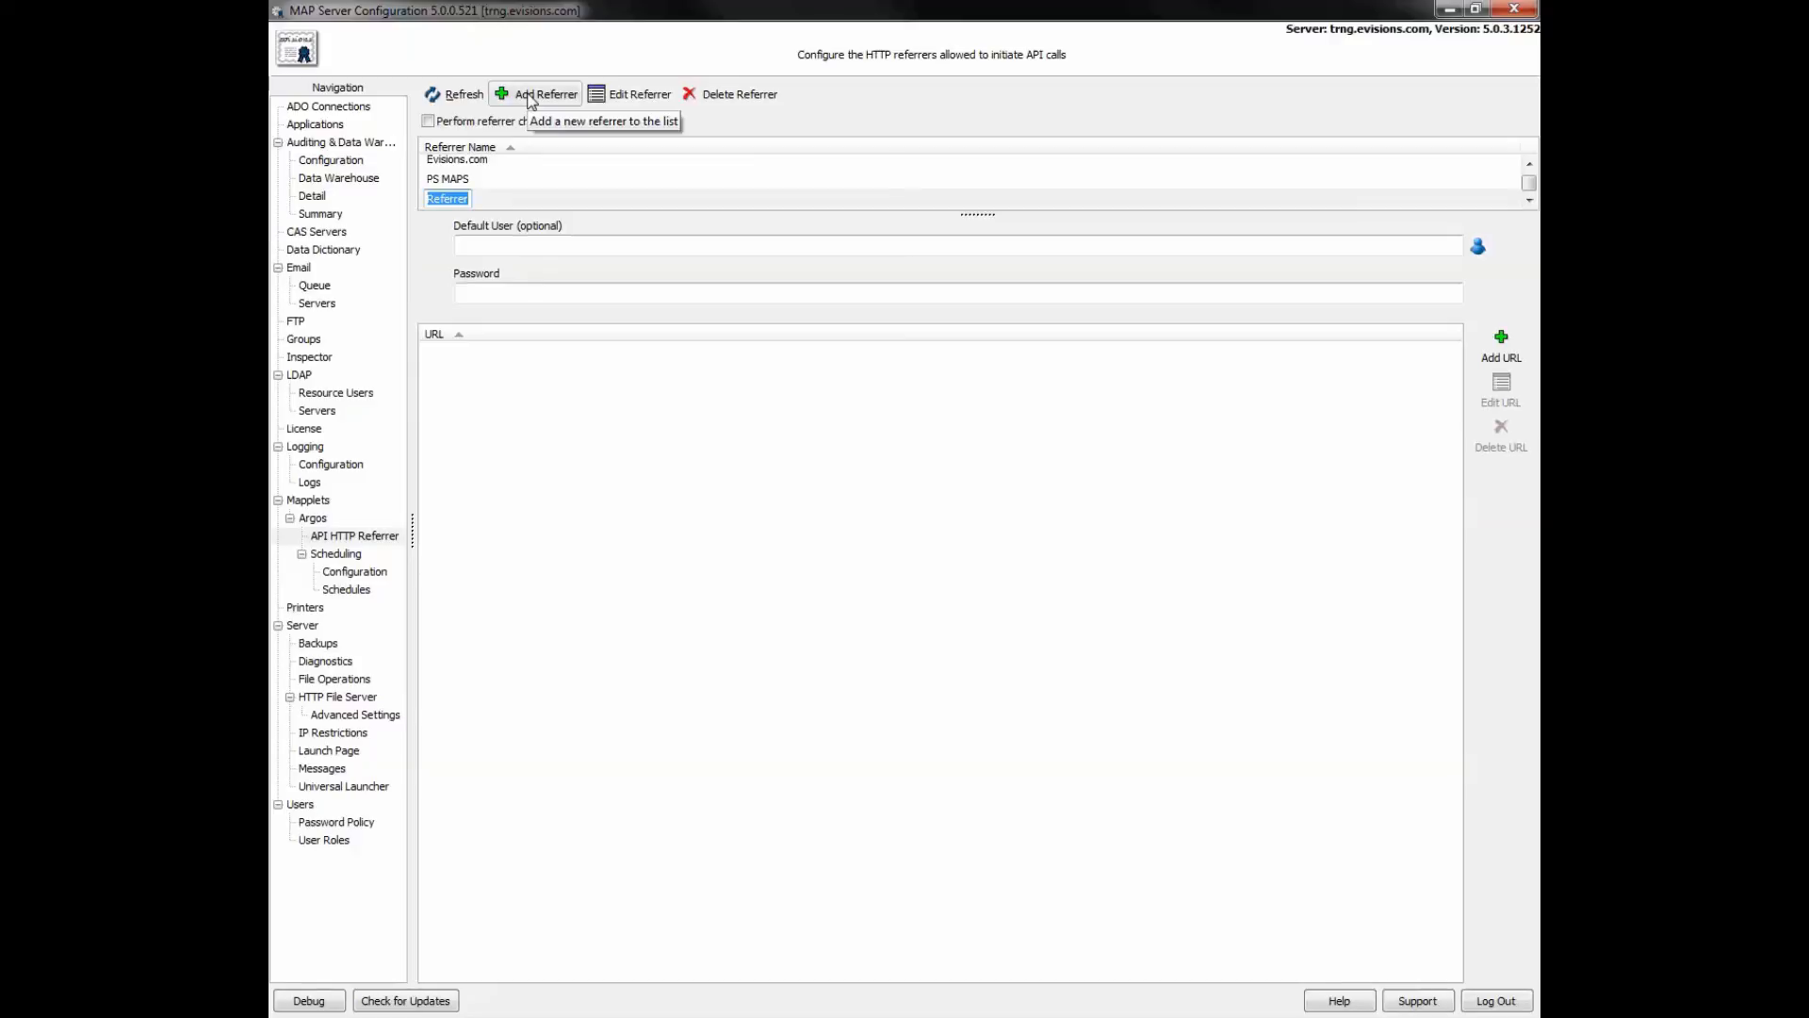
pyautogui.write('Trai')
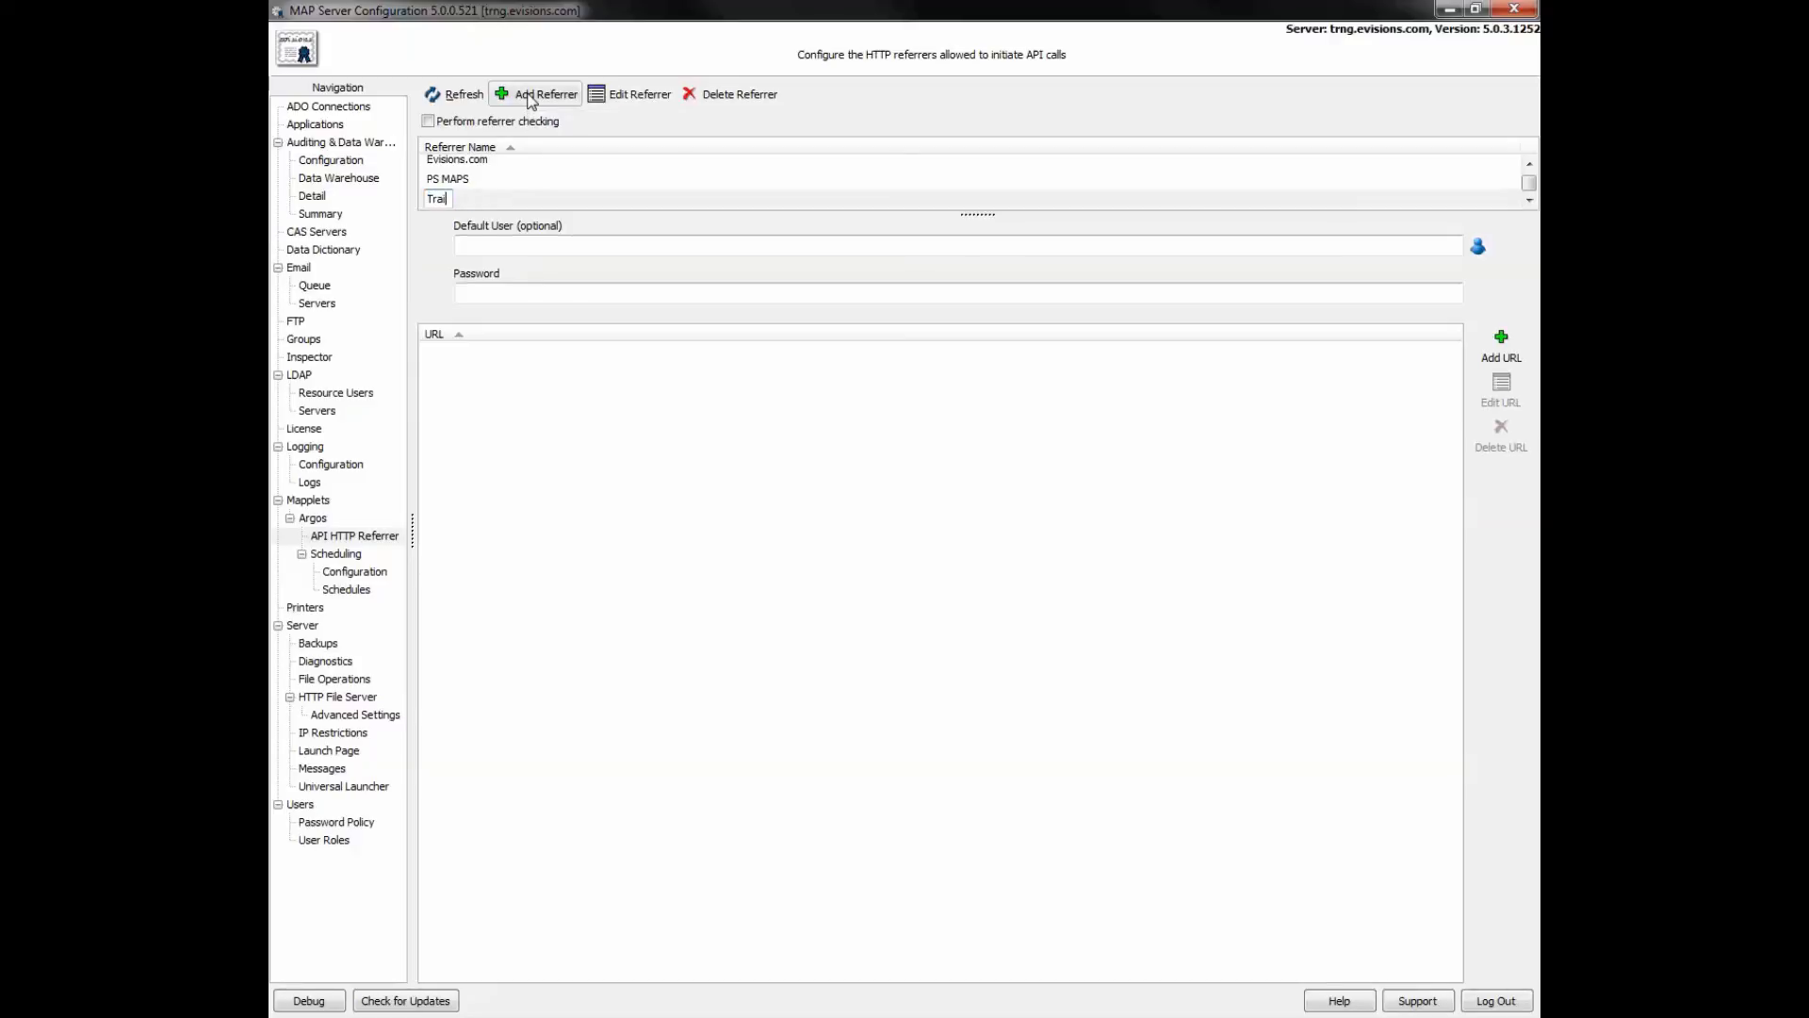
pyautogui.write('ning')
pyautogui.click(1505, 346)
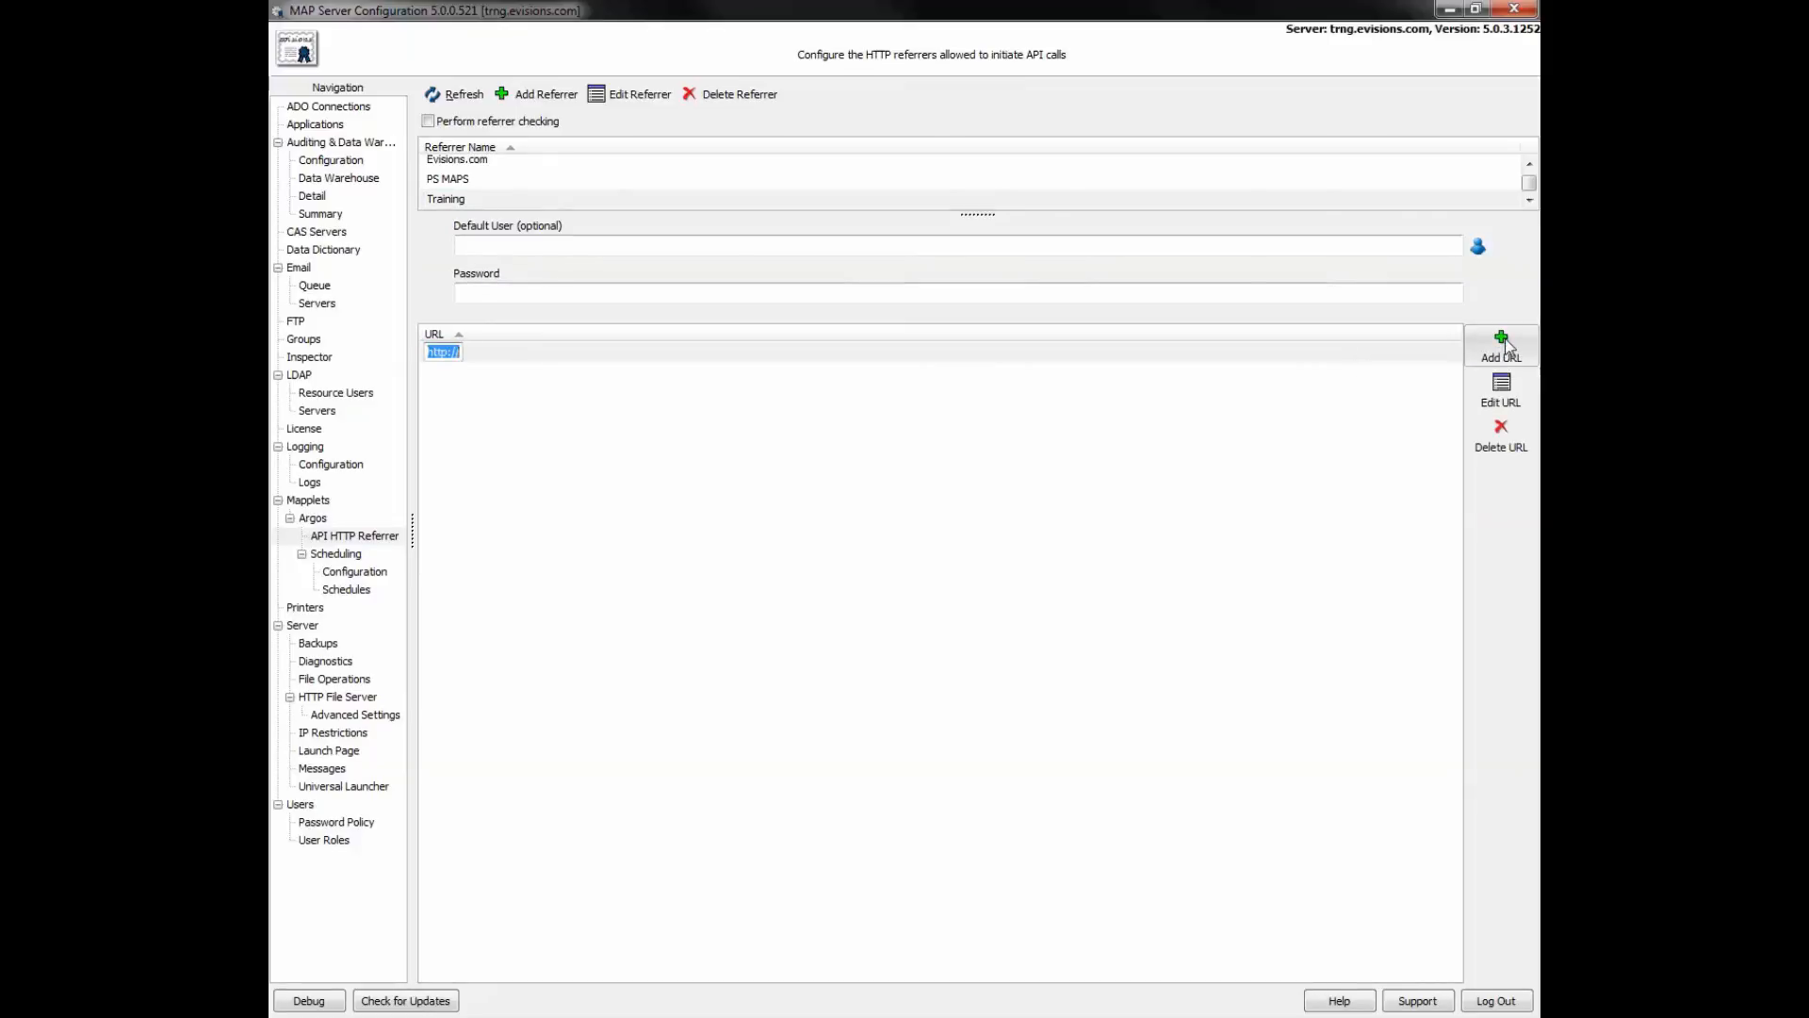
pyautogui.click(451, 354)
pyautogui.write('evisions.co')
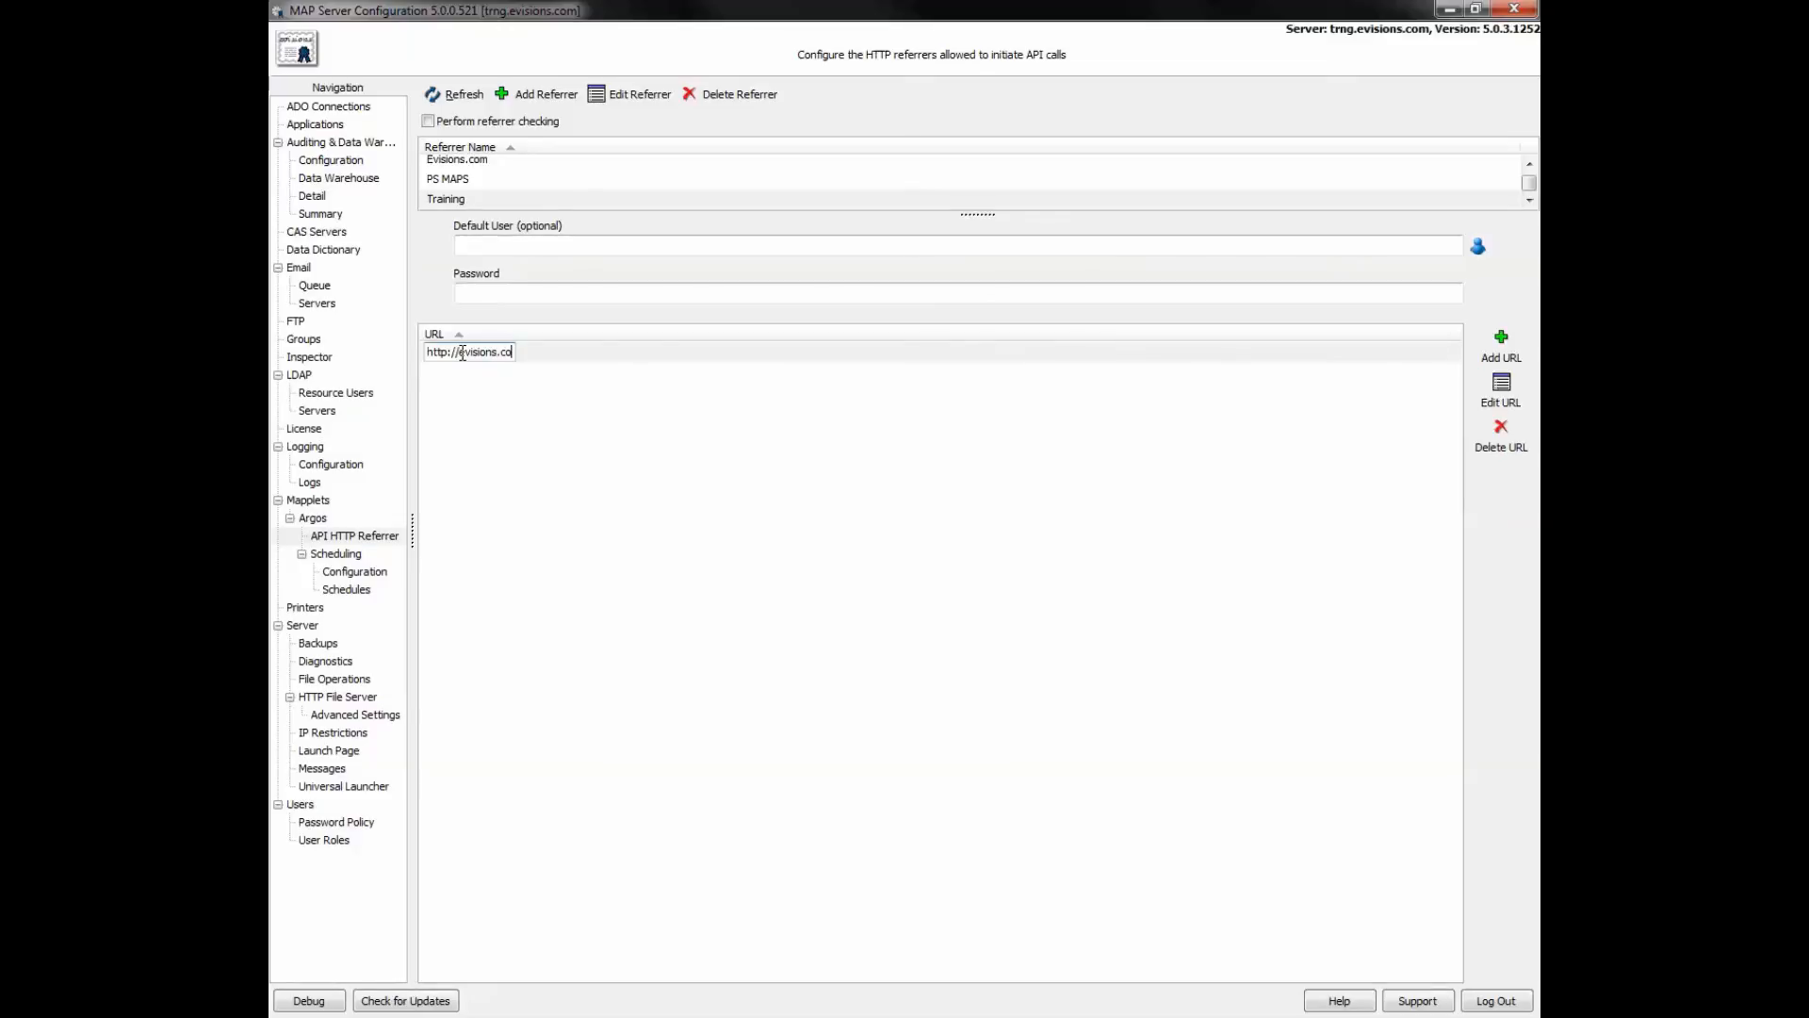
pyautogui.write('m')
# - Set the Training referrer's default user to the training account and enter its password
pyautogui.click(497, 244)
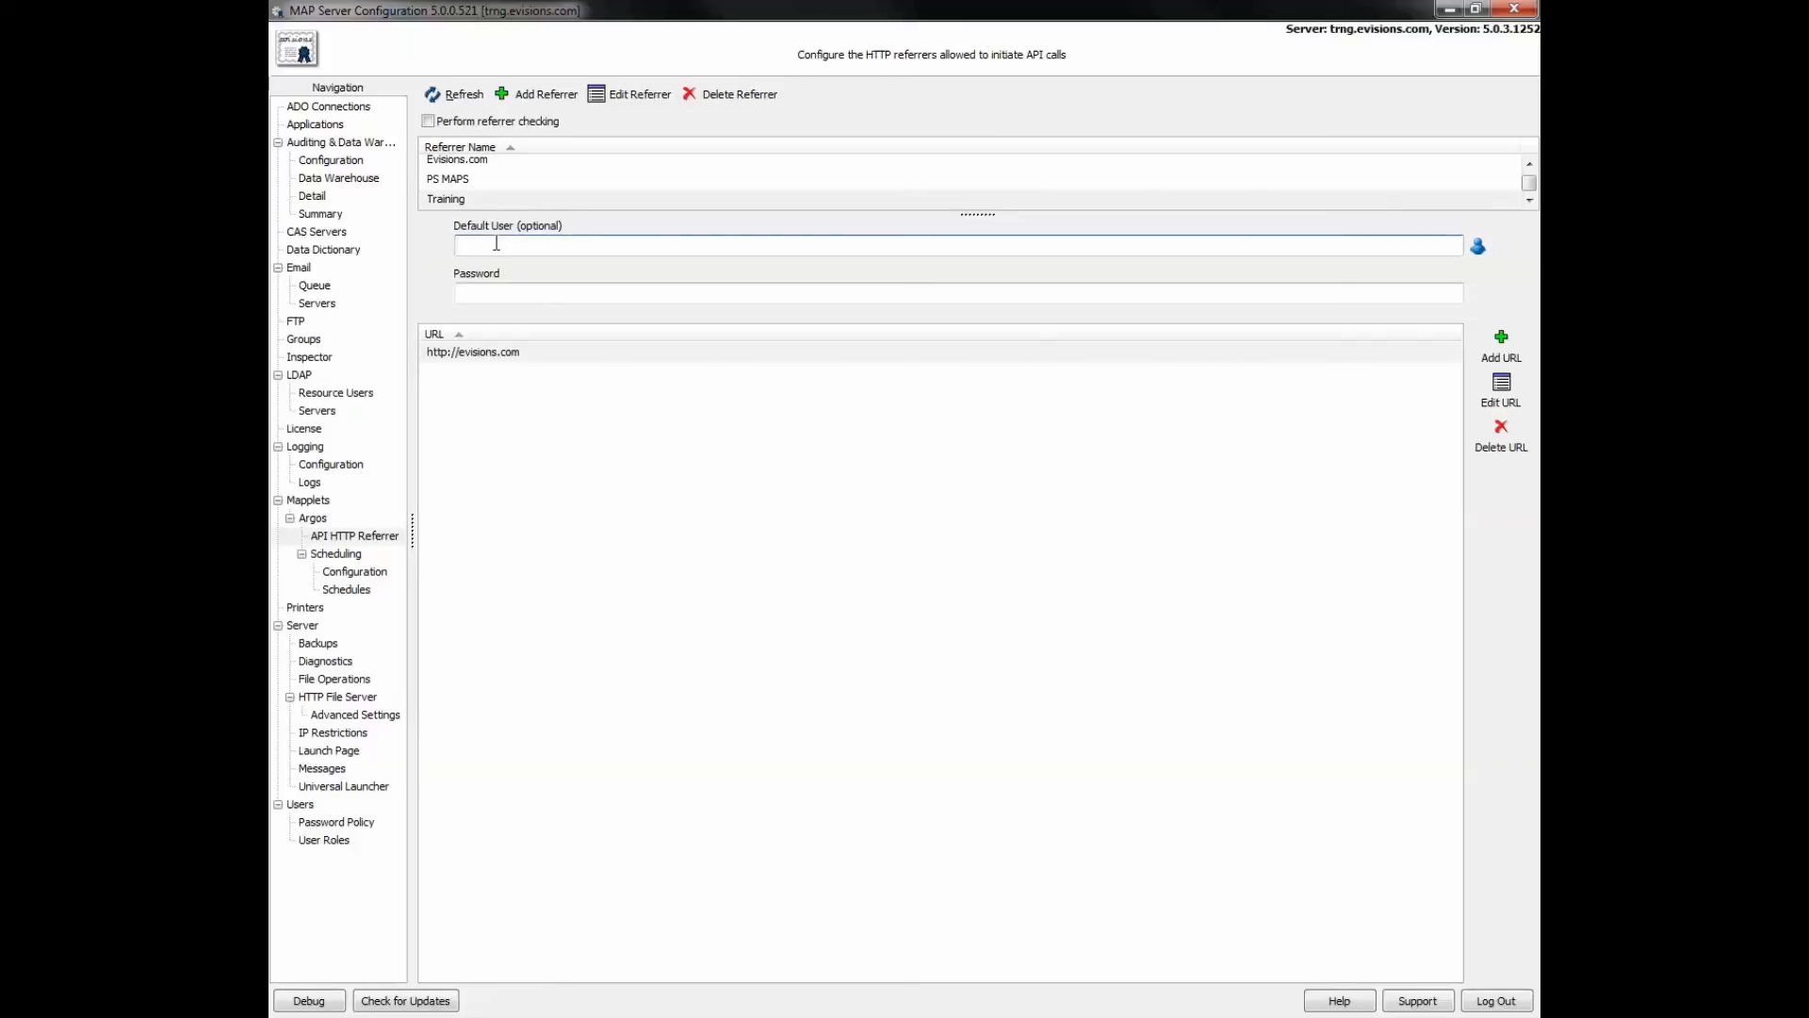
pyautogui.click(1478, 247)
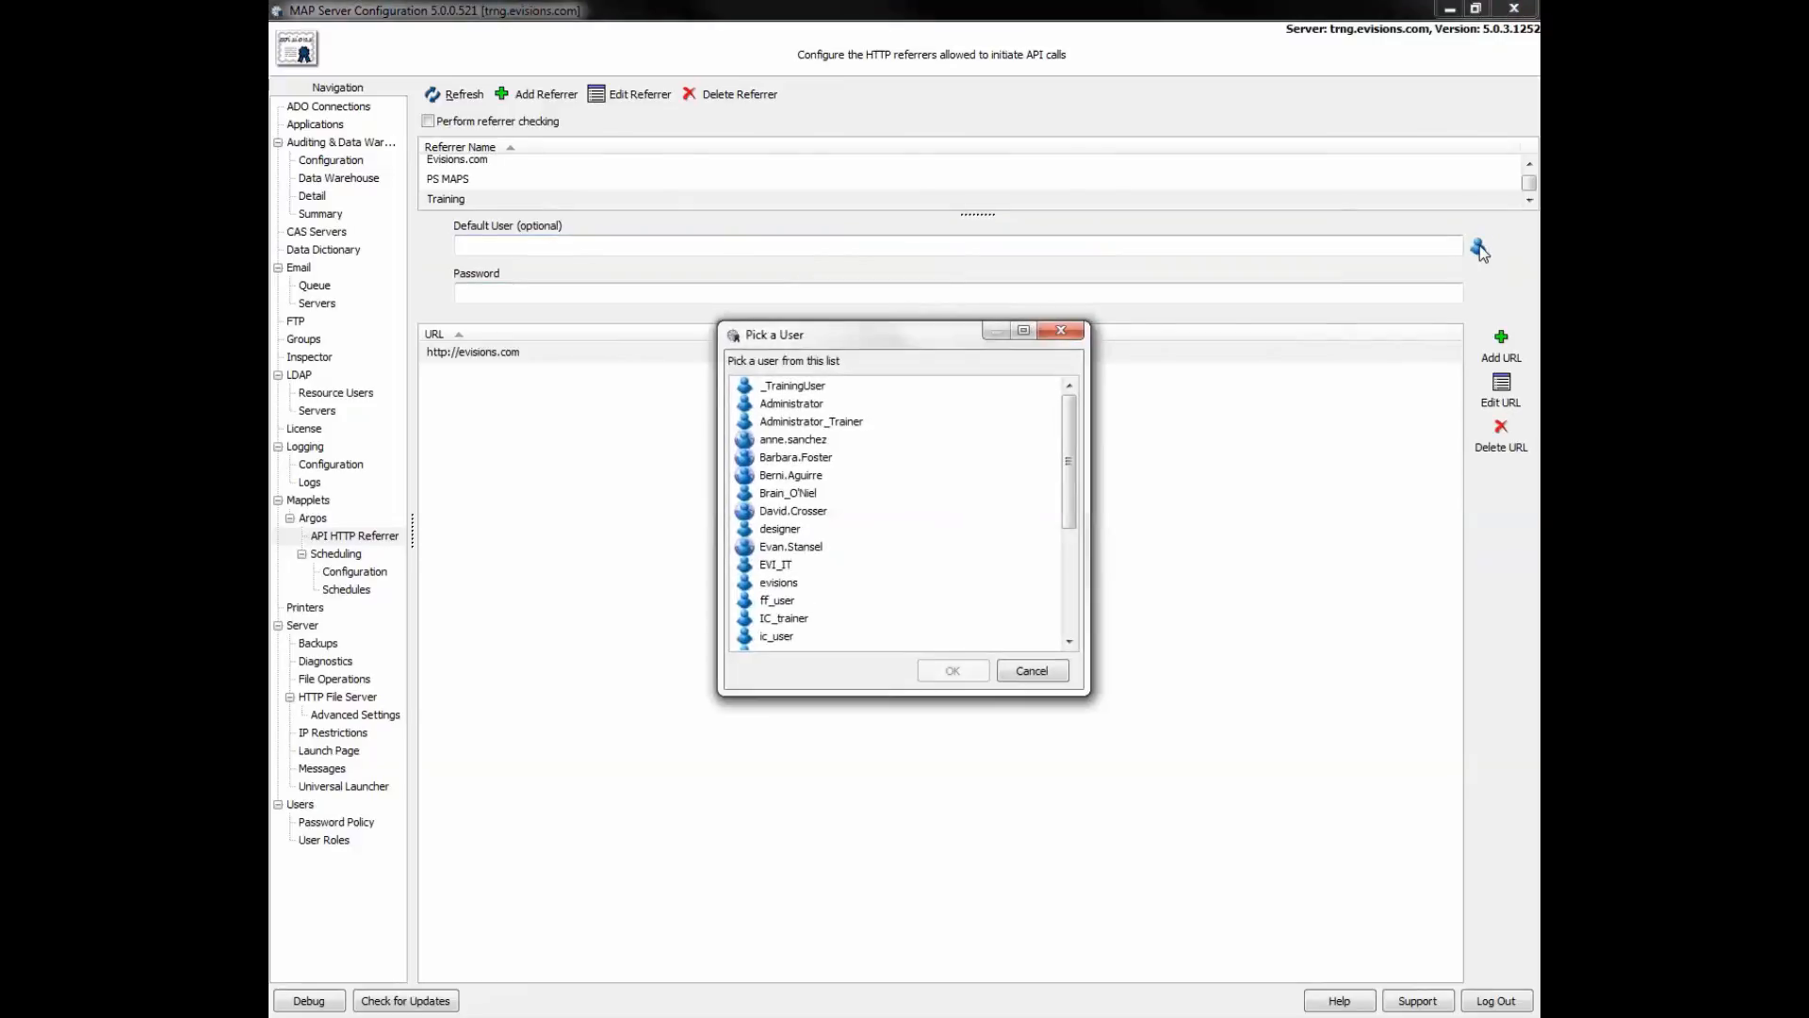
pyautogui.click(793, 390)
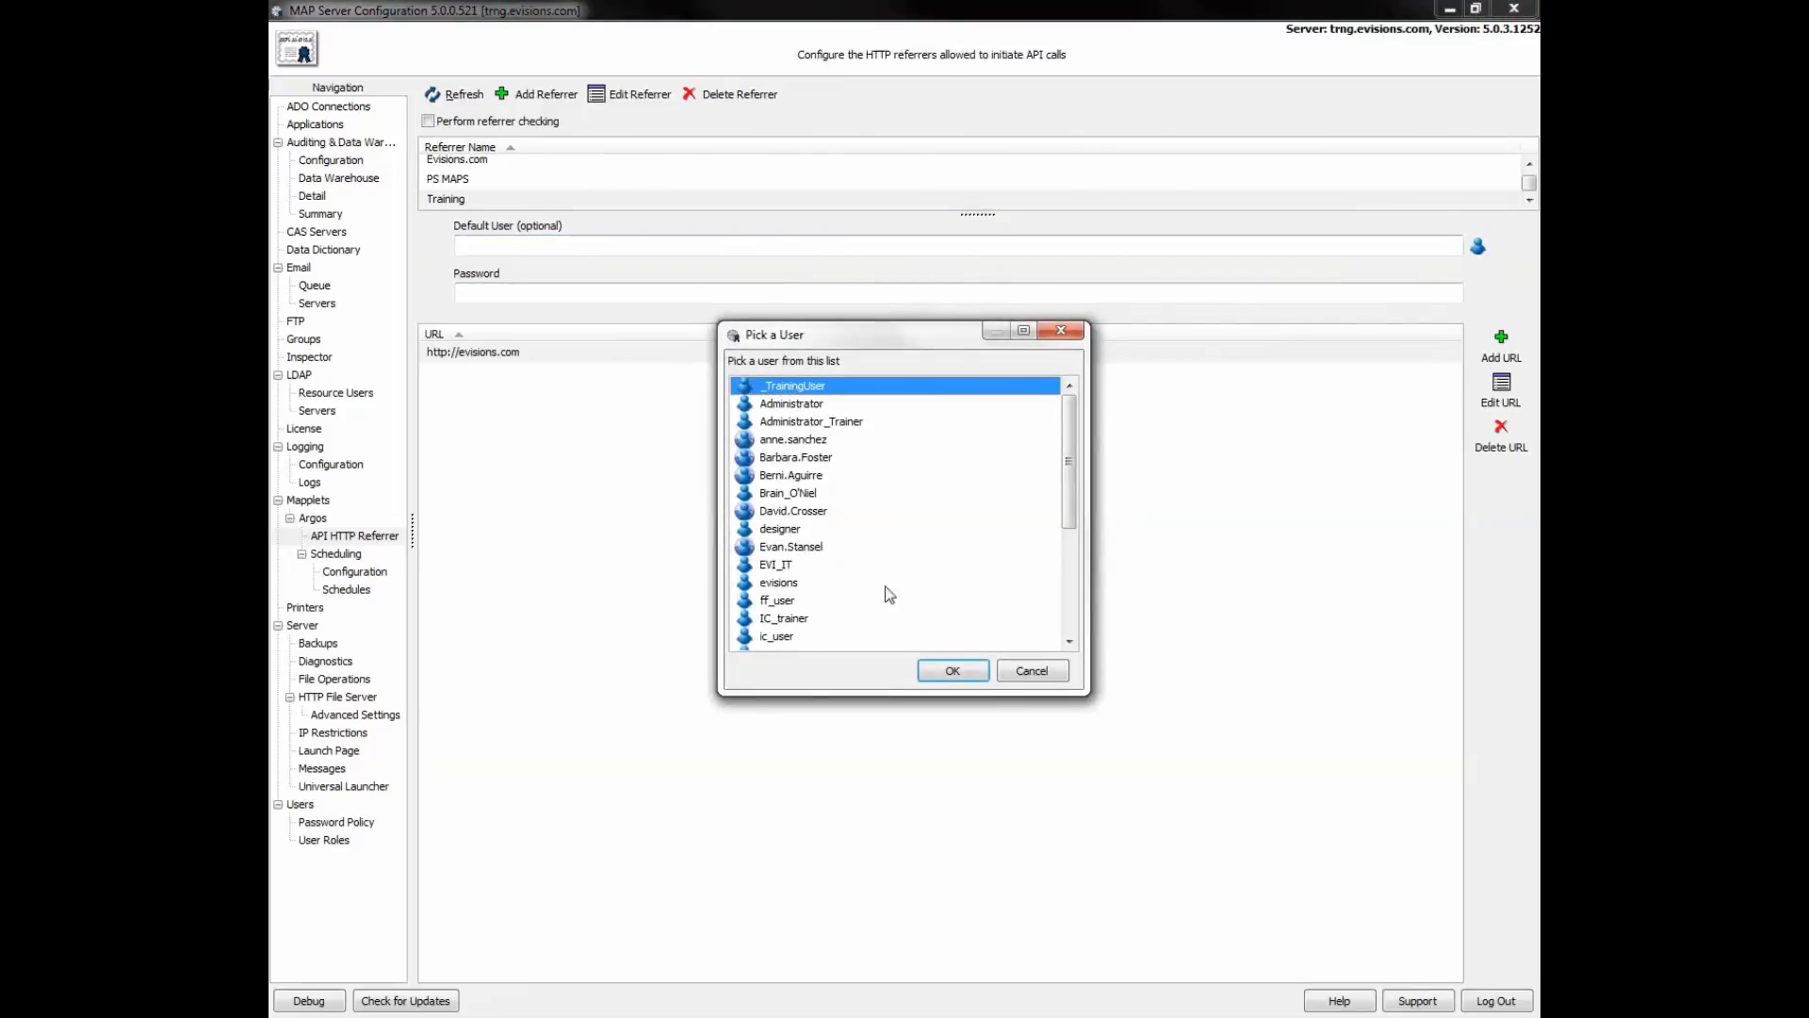
pyautogui.click(937, 671)
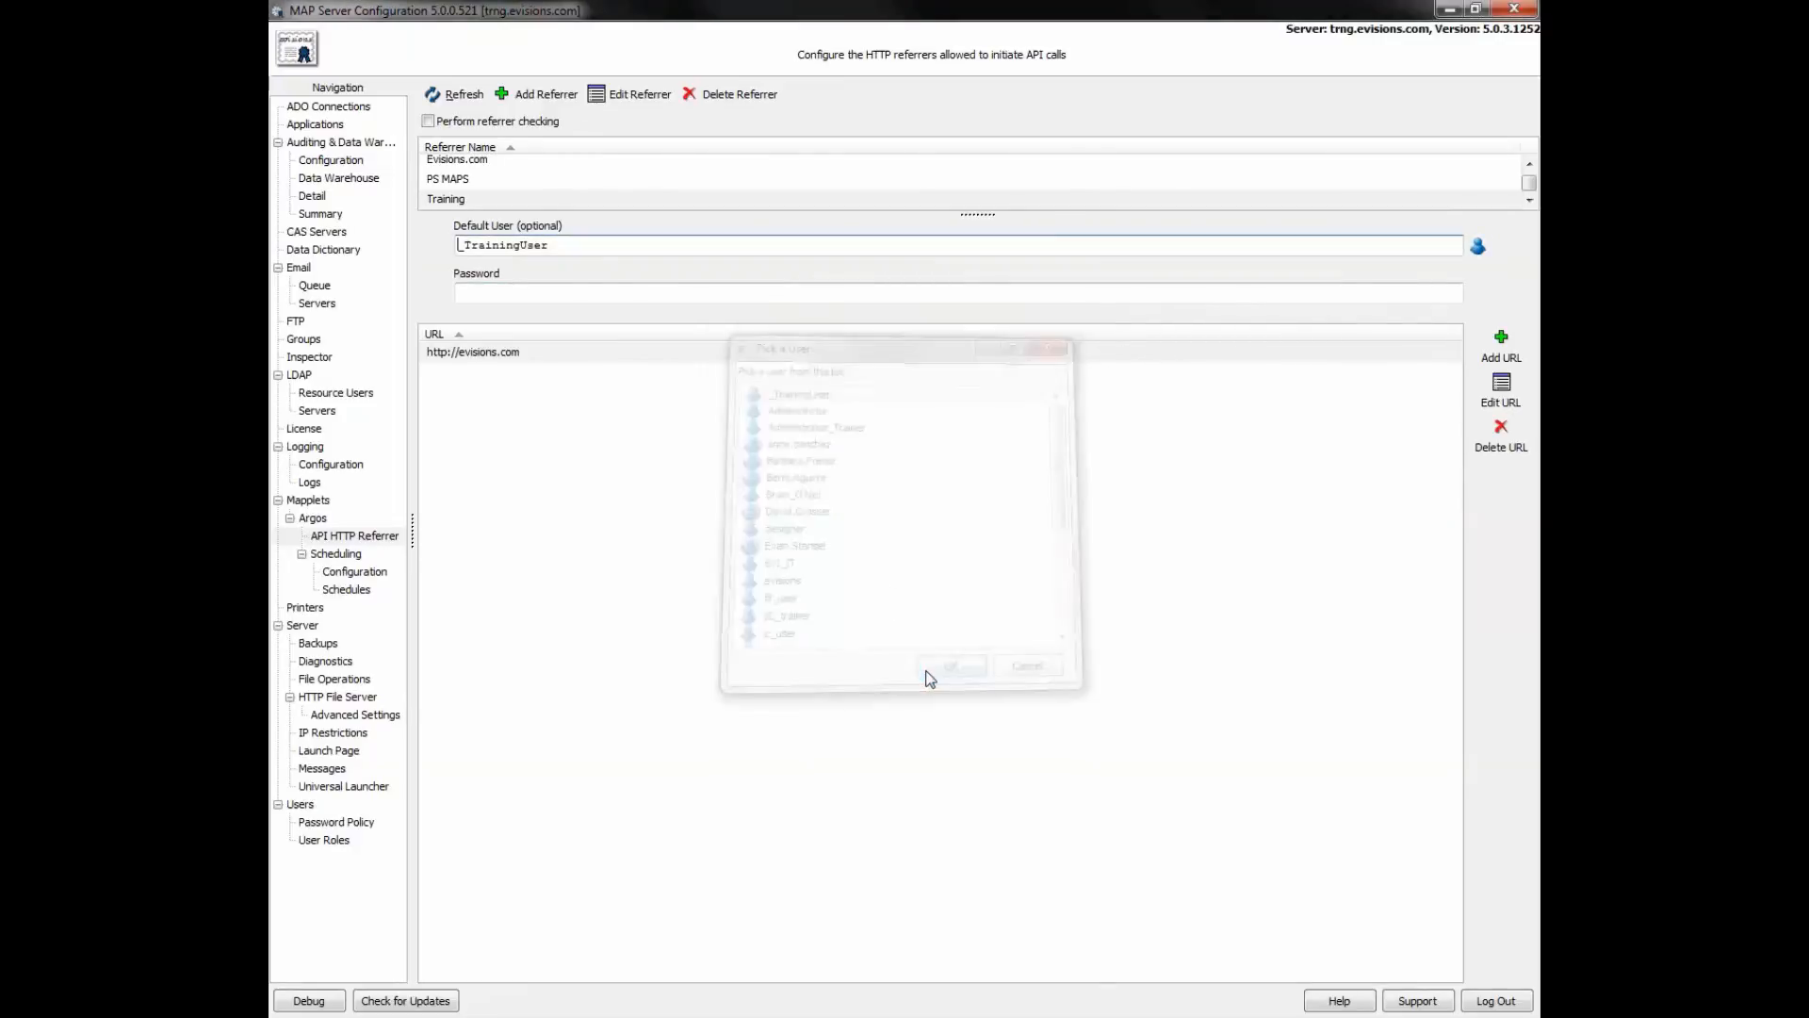
pyautogui.click(676, 298)
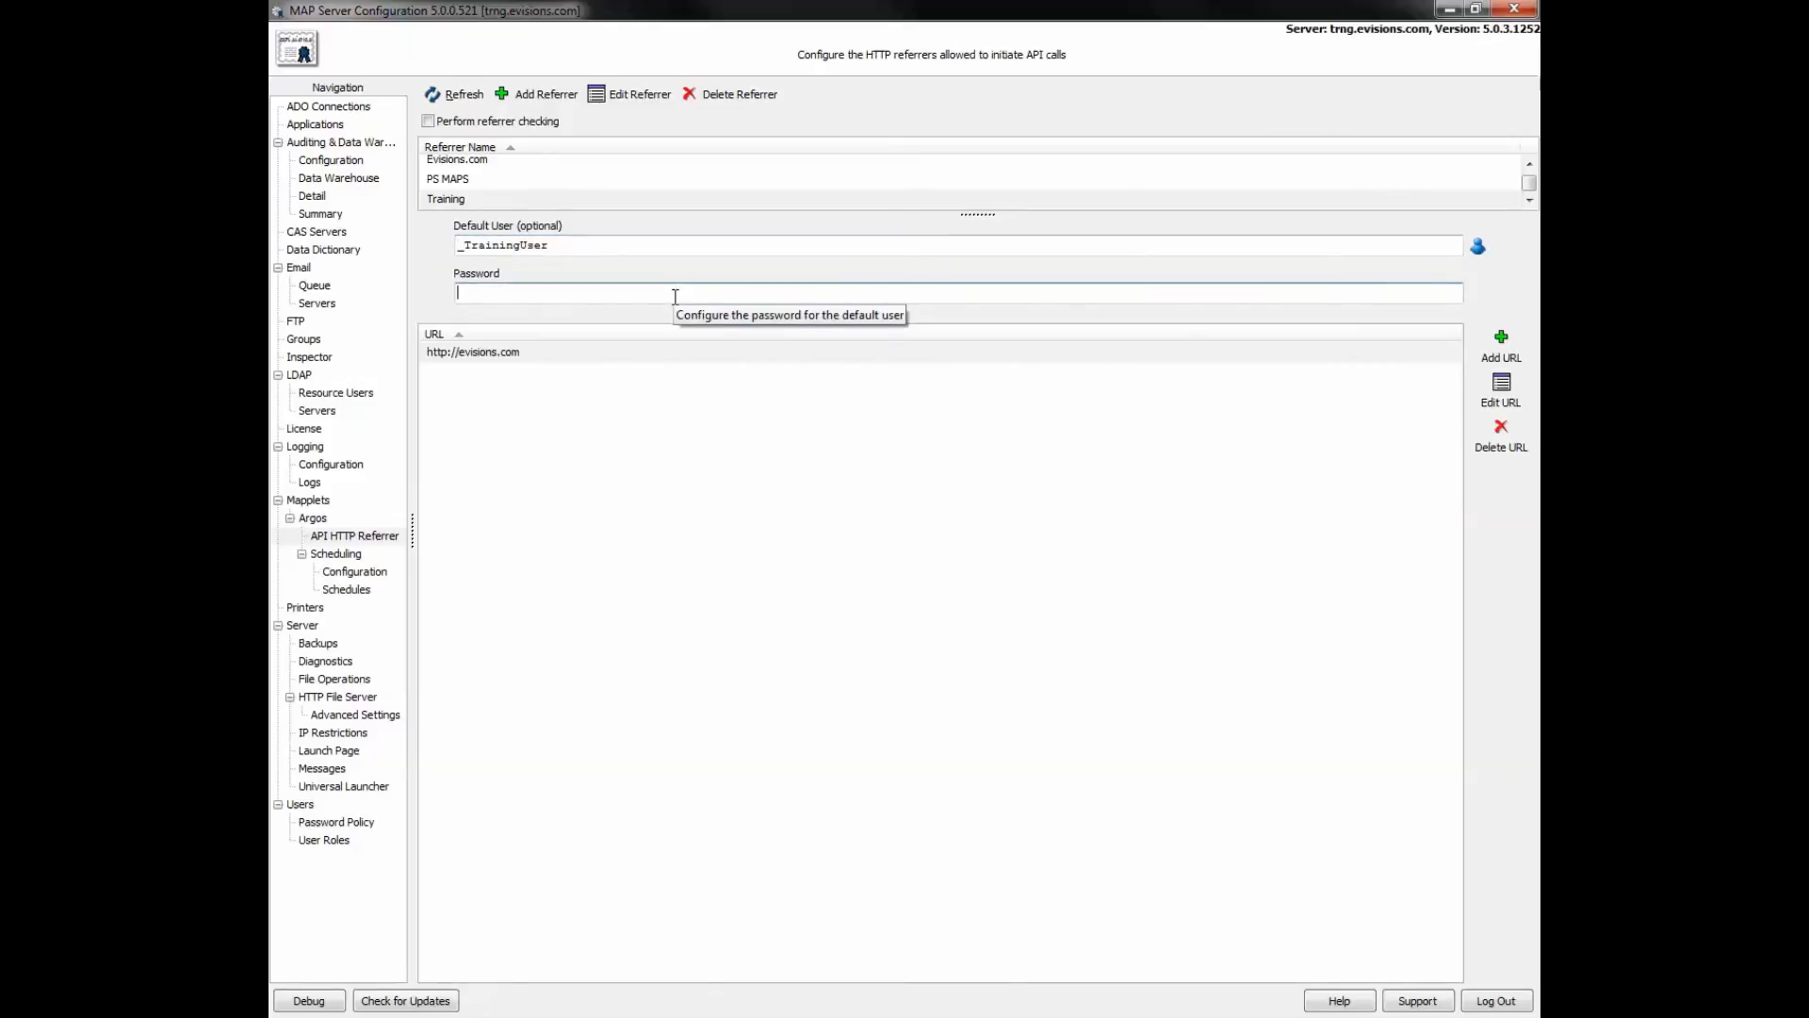
pyautogui.write('********')
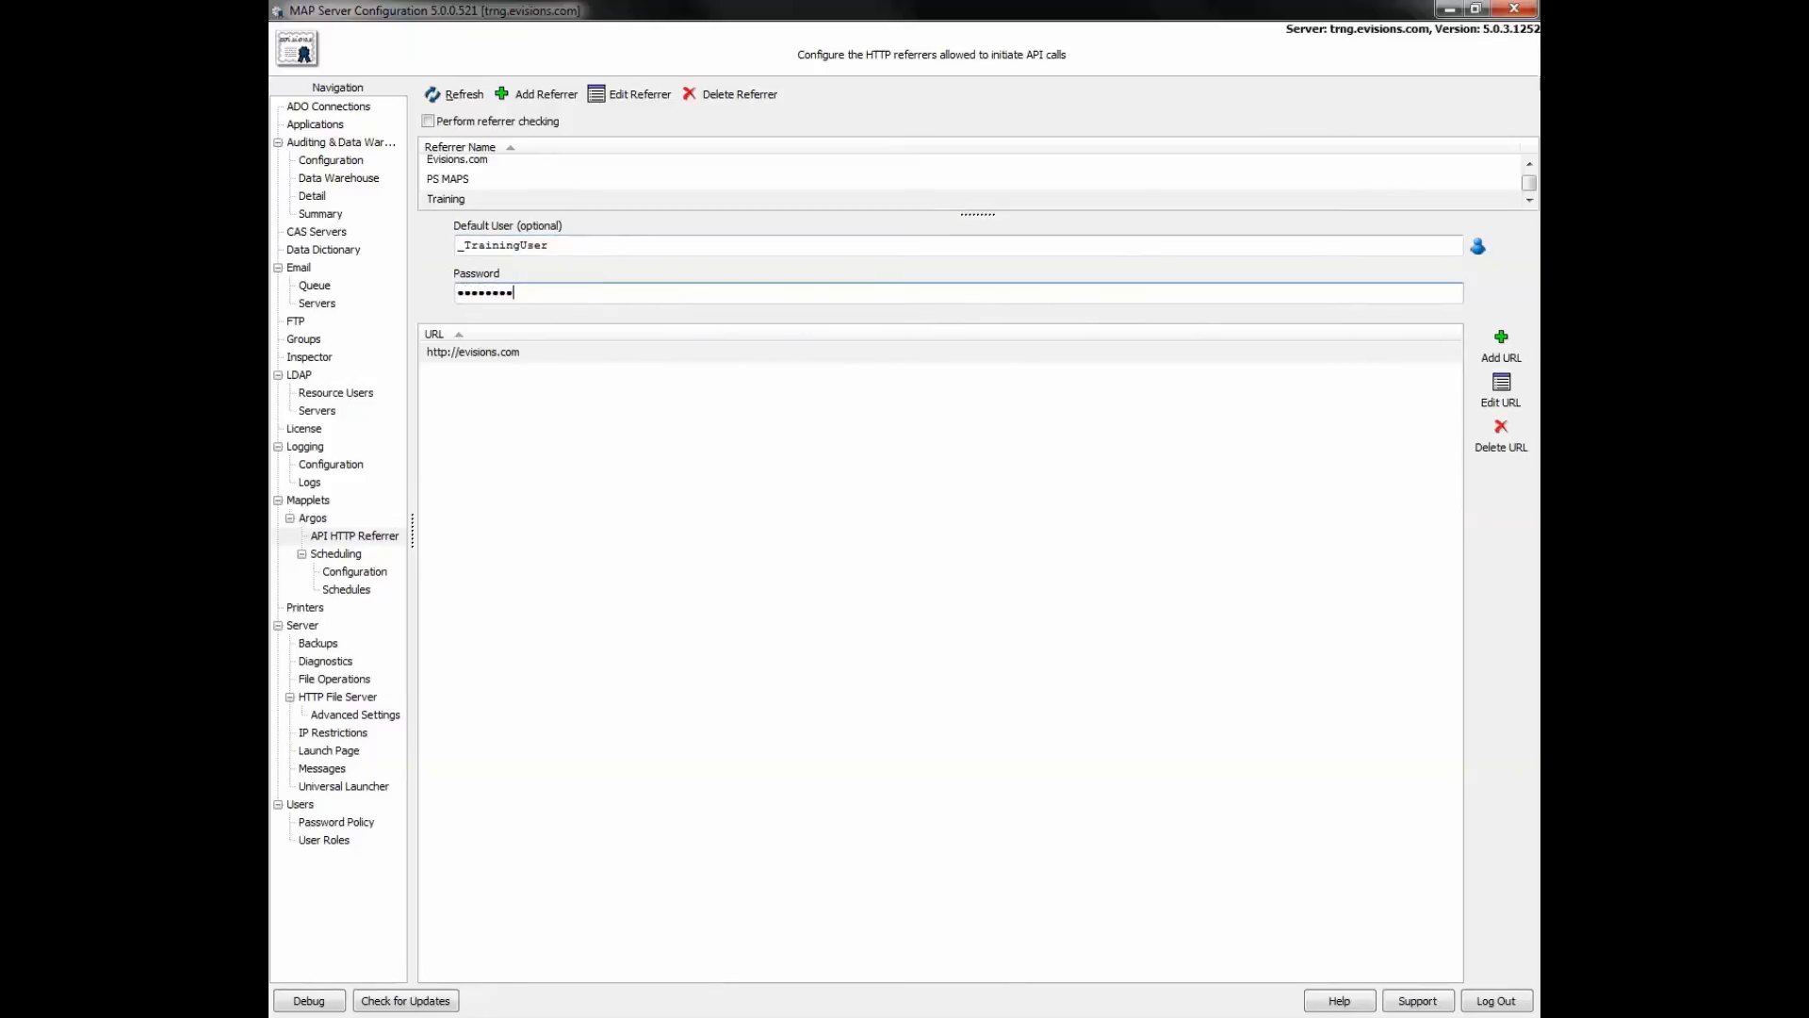